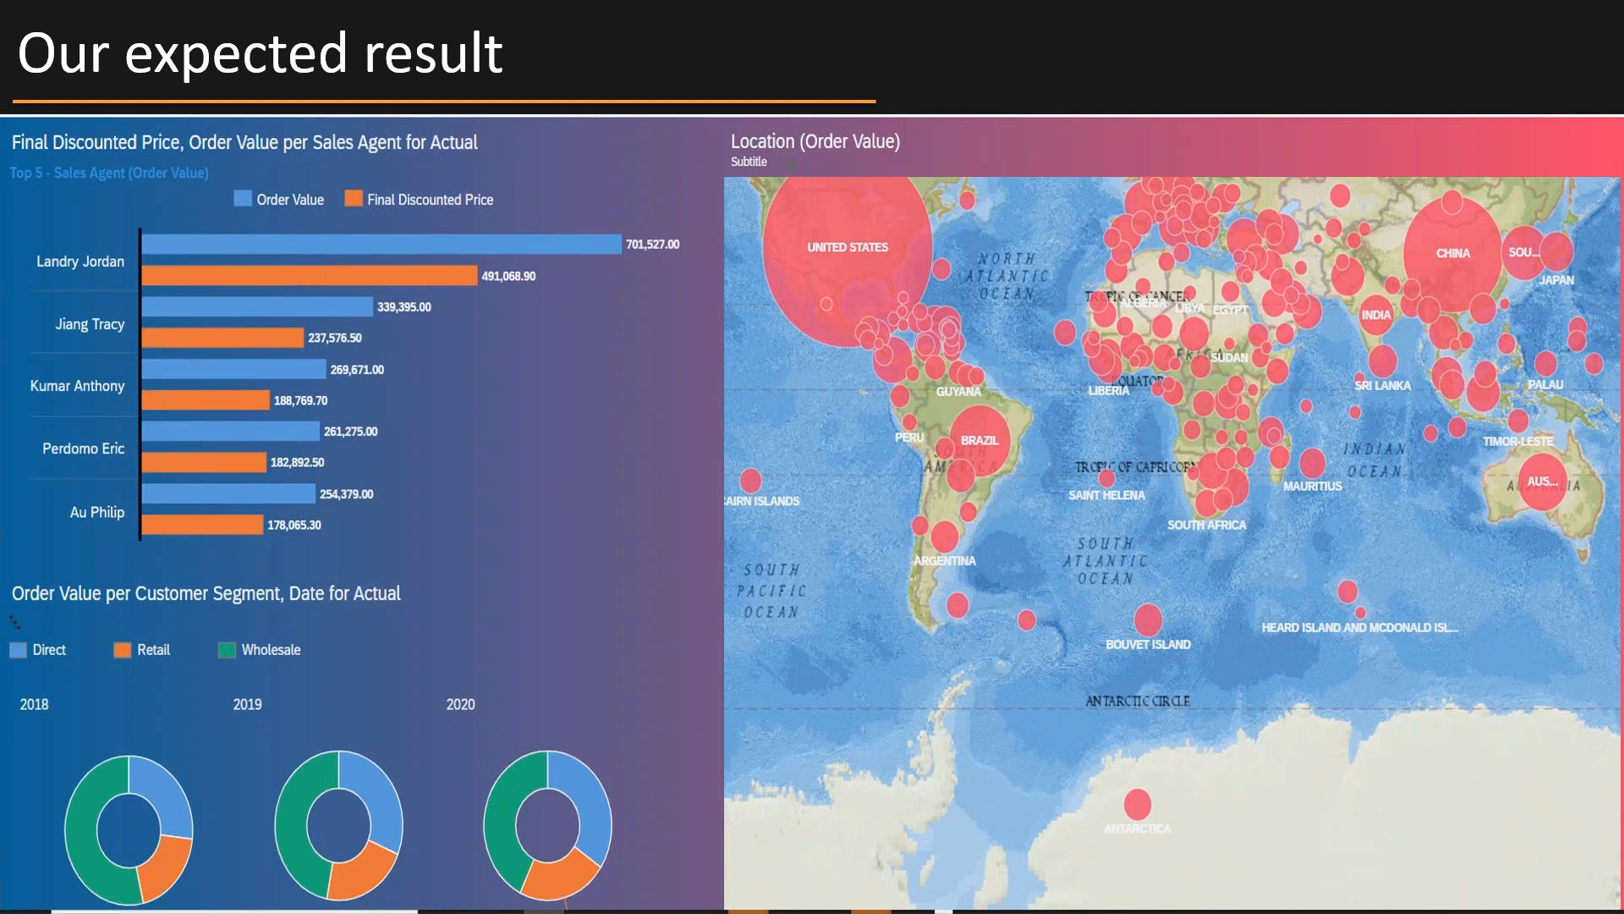
End the slide show and switch to the SAP Analytics Cloud home page in Chrome.
{"action": "key", "text": "Escape"}
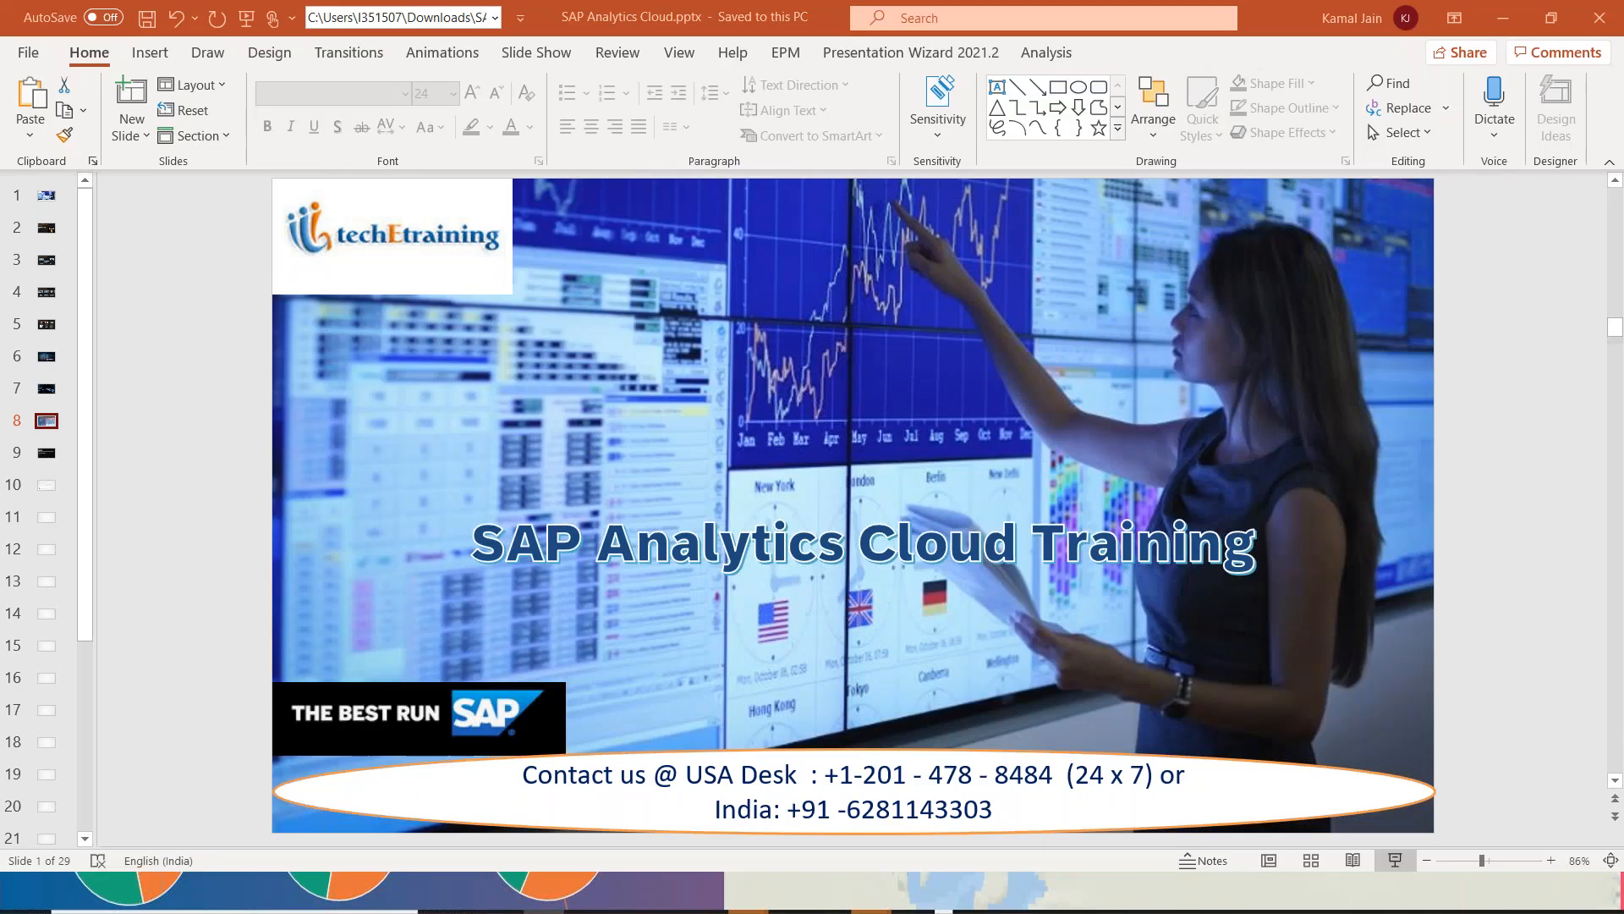
{"action": "mouse_move", "coordinate": [541, 892]}
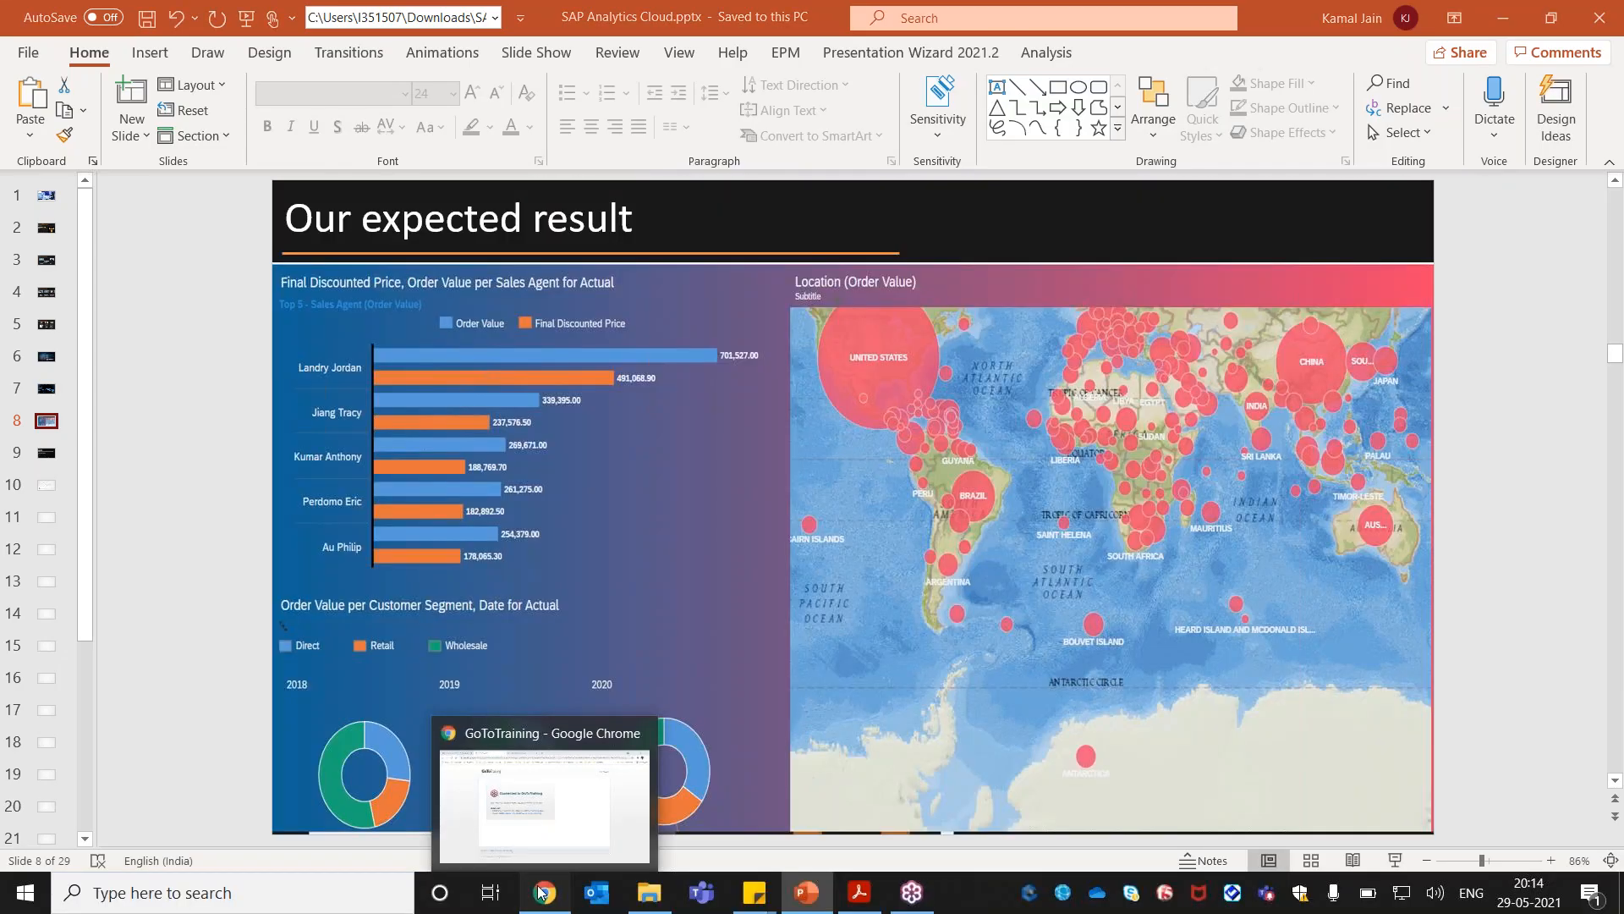
{"action": "left_click", "coordinate": [544, 804]}
{"action": "left_click", "coordinate": [652, 12]}
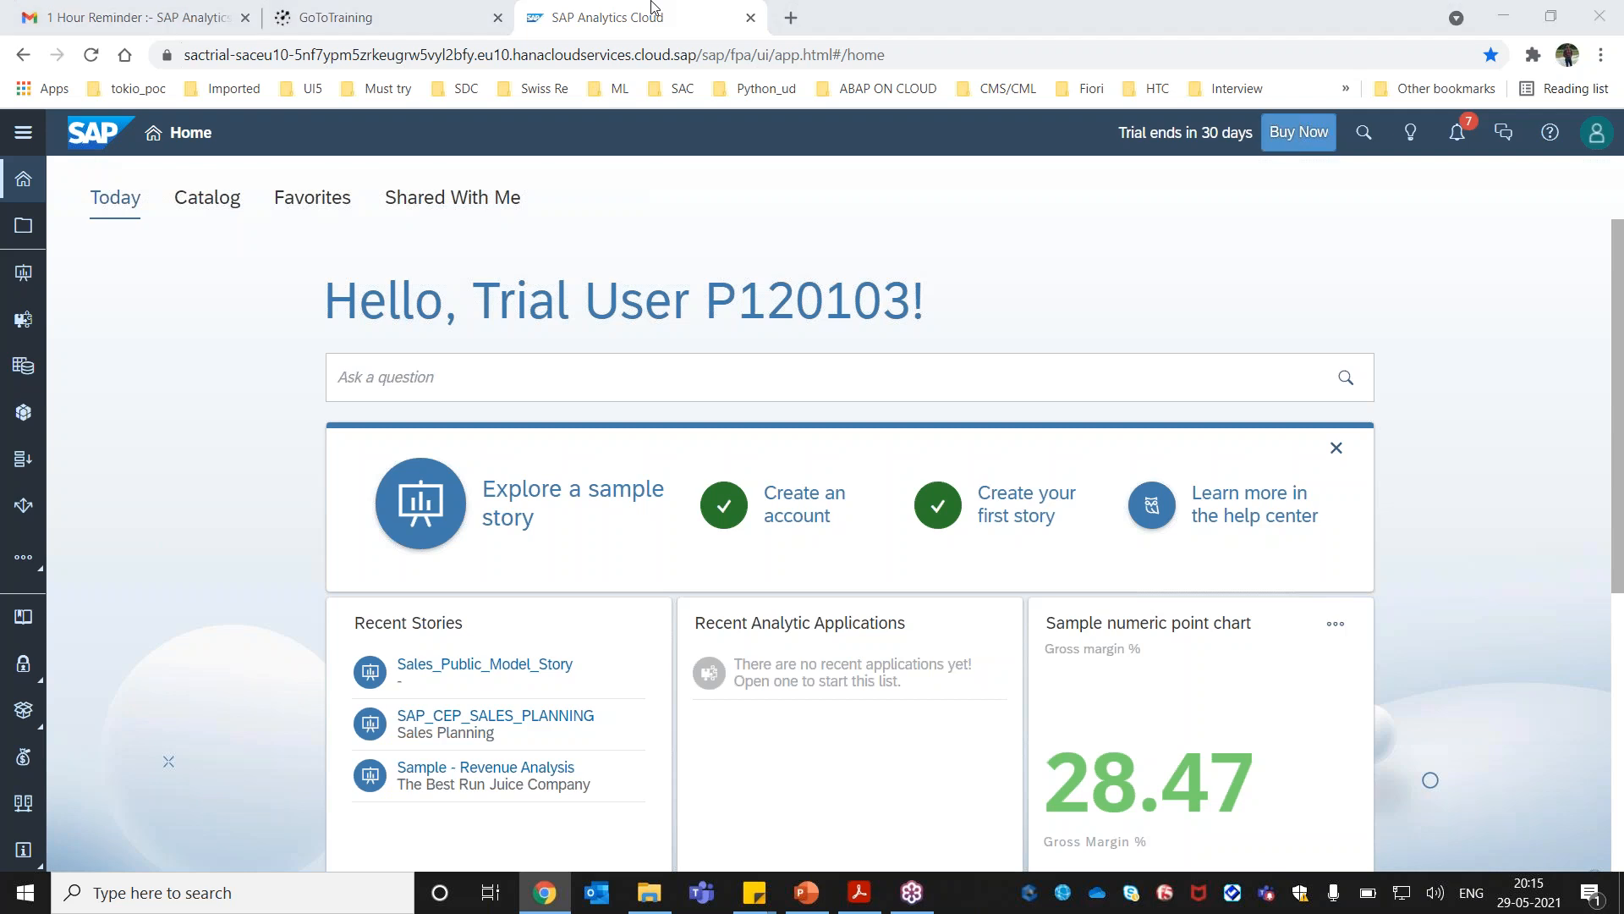
Review the use case on the Demo slide in PowerPoint and return to SAP Analytics Cloud.
{"action": "key", "text": "alt+Tab"}
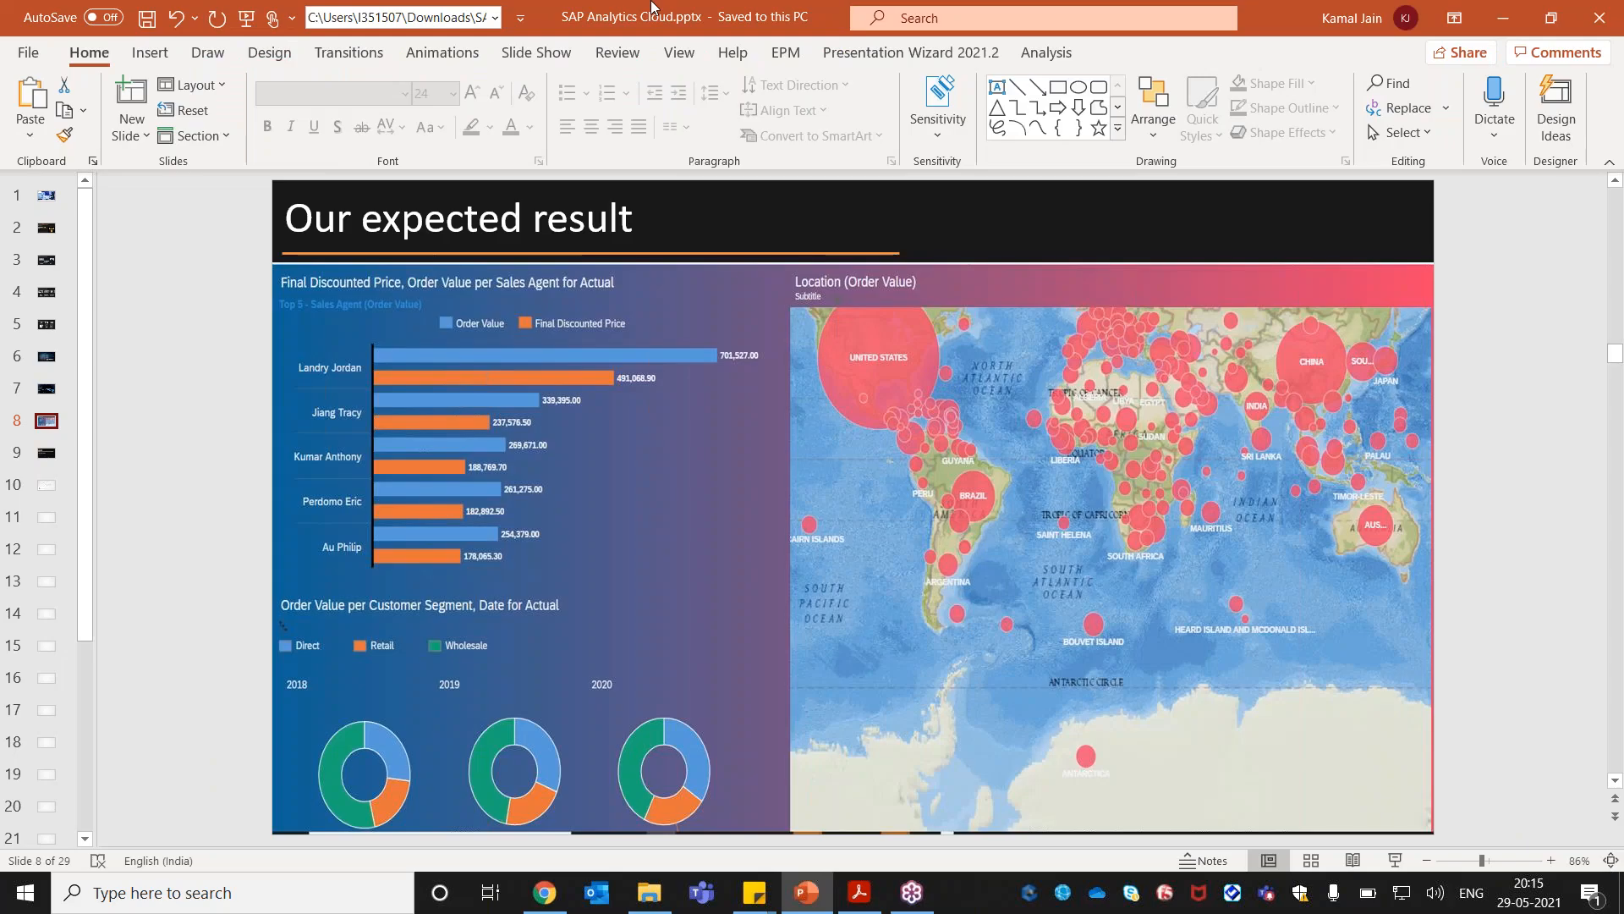
{"action": "scroll", "coordinate": [1056, 380], "scroll_direction": "down", "scroll_amount": 1}
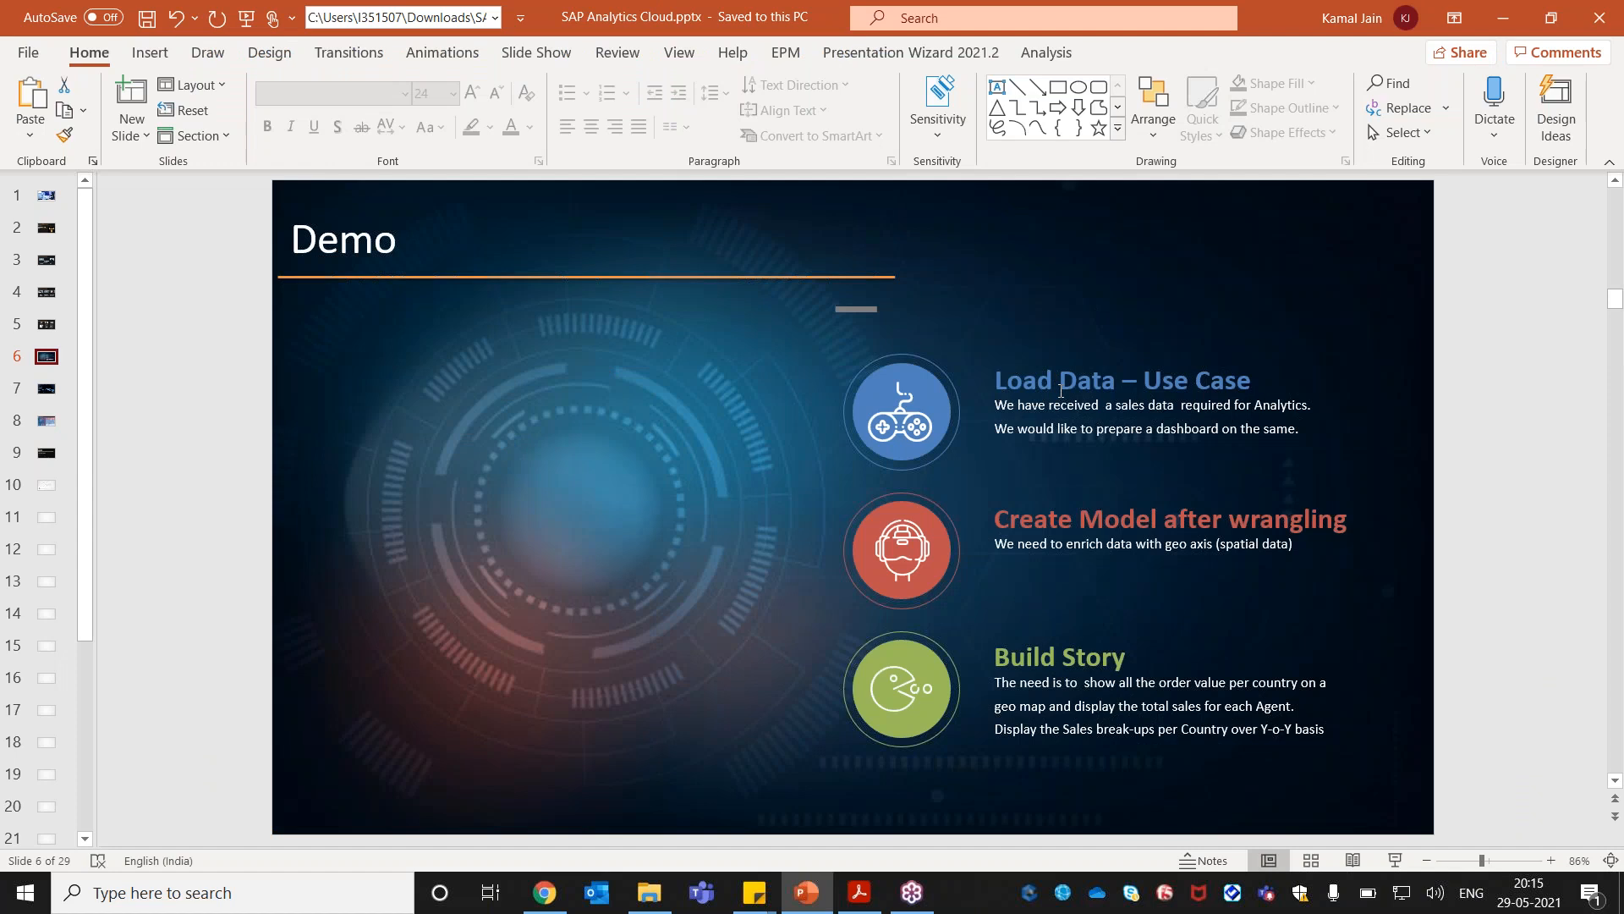
{"action": "key", "text": "alt+Tab"}
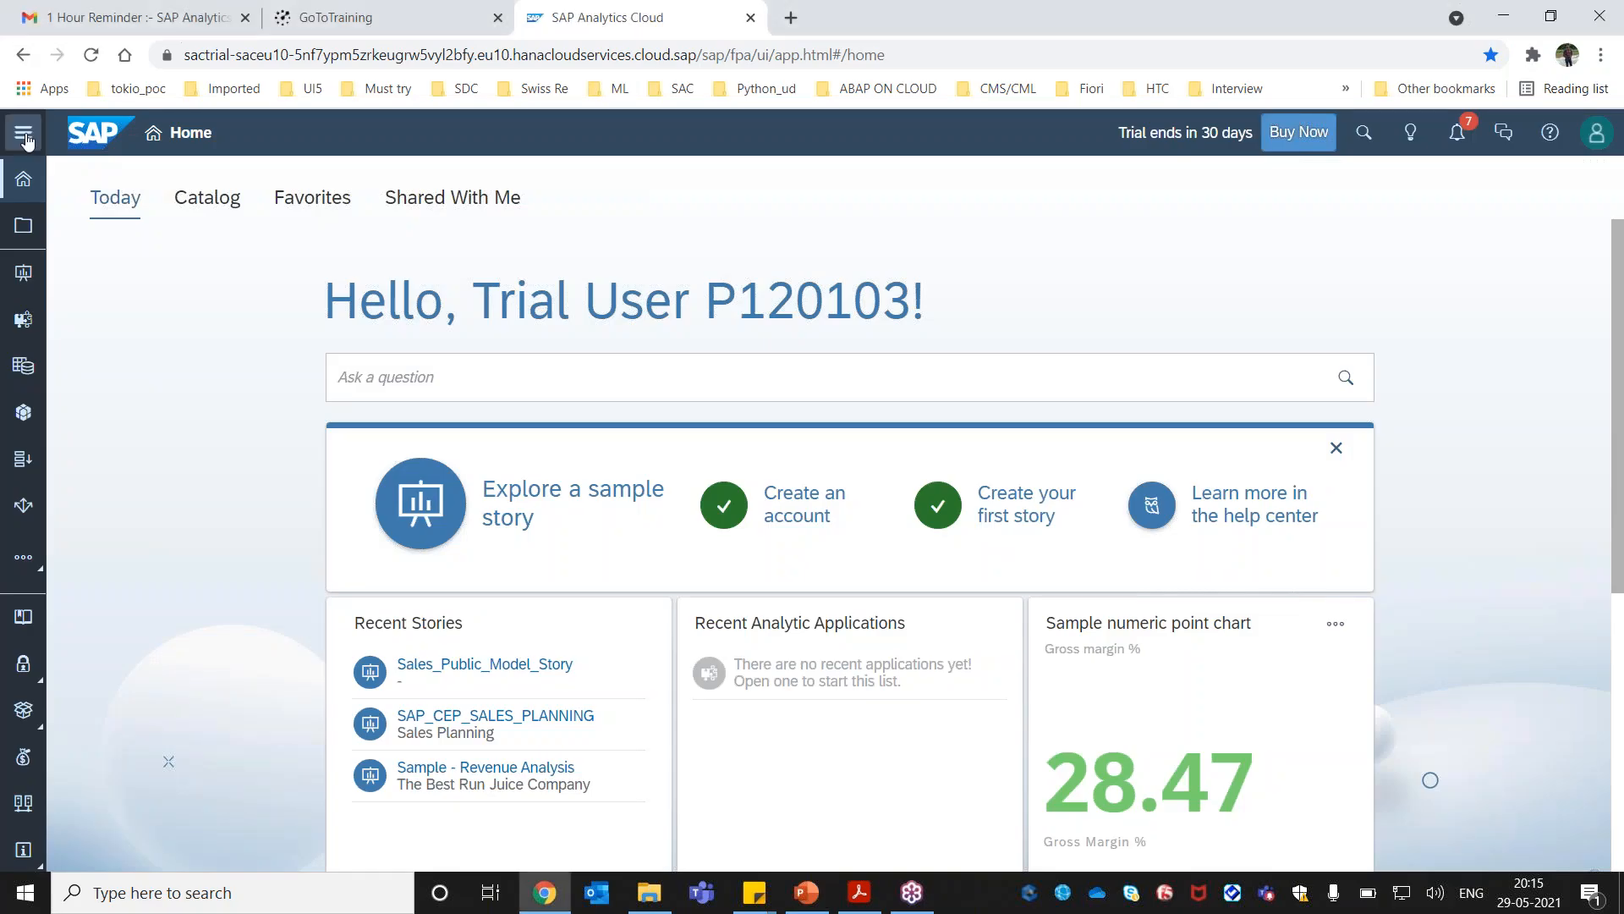
Expand the main navigation and open the Modeler.
{"action": "left_click", "coordinate": [25, 135]}
{"action": "left_click", "coordinate": [25, 134]}
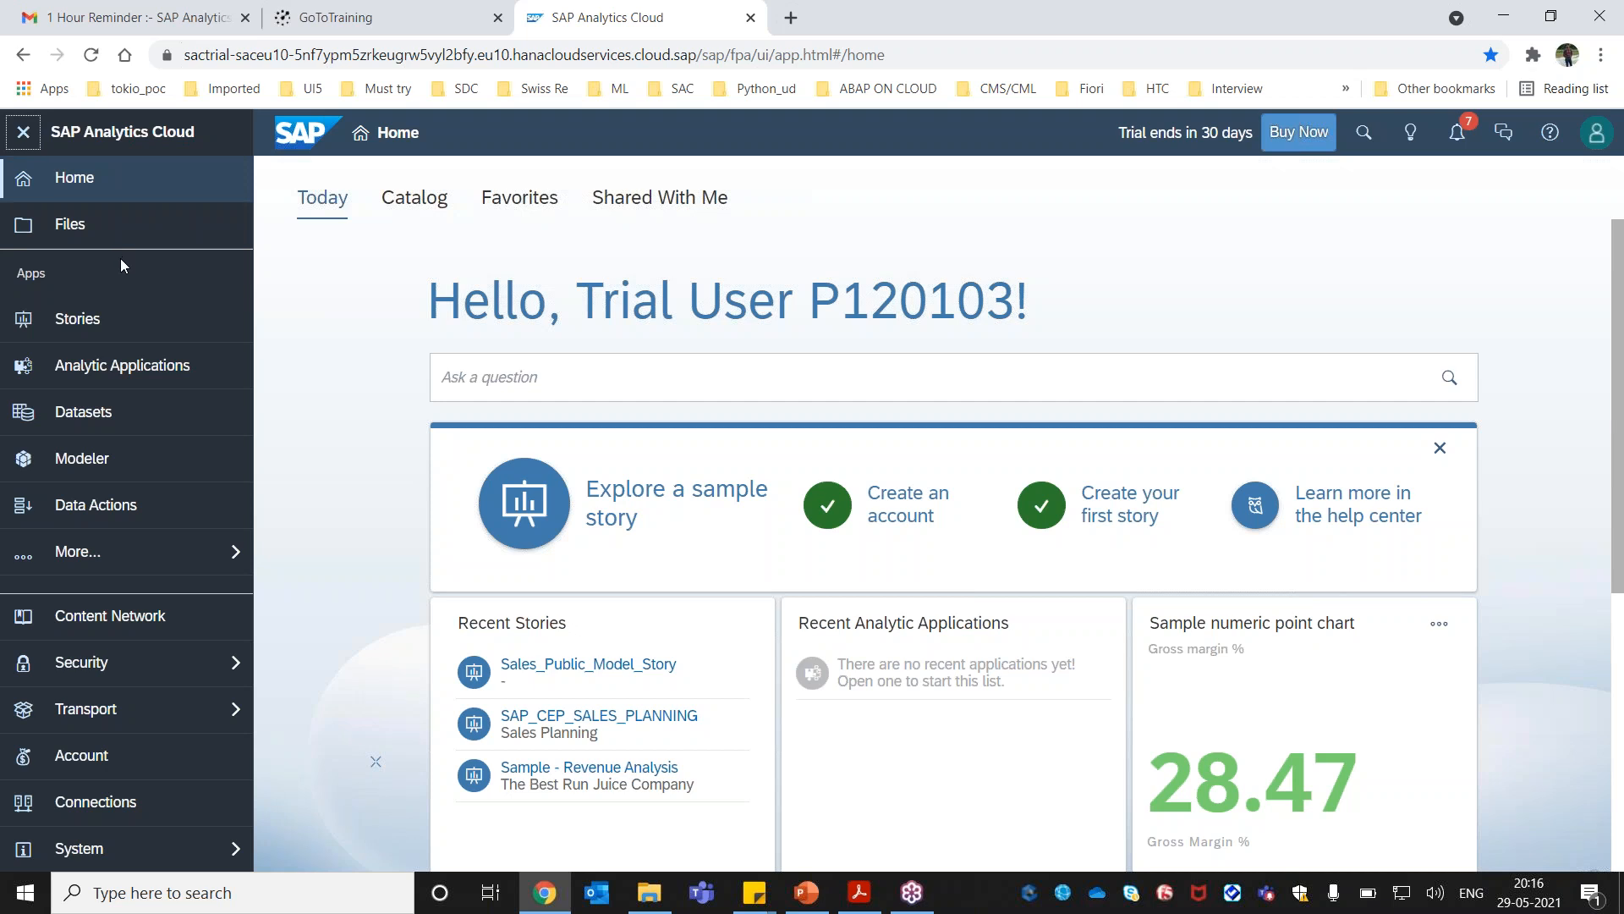
{"action": "left_click", "coordinate": [96, 479]}
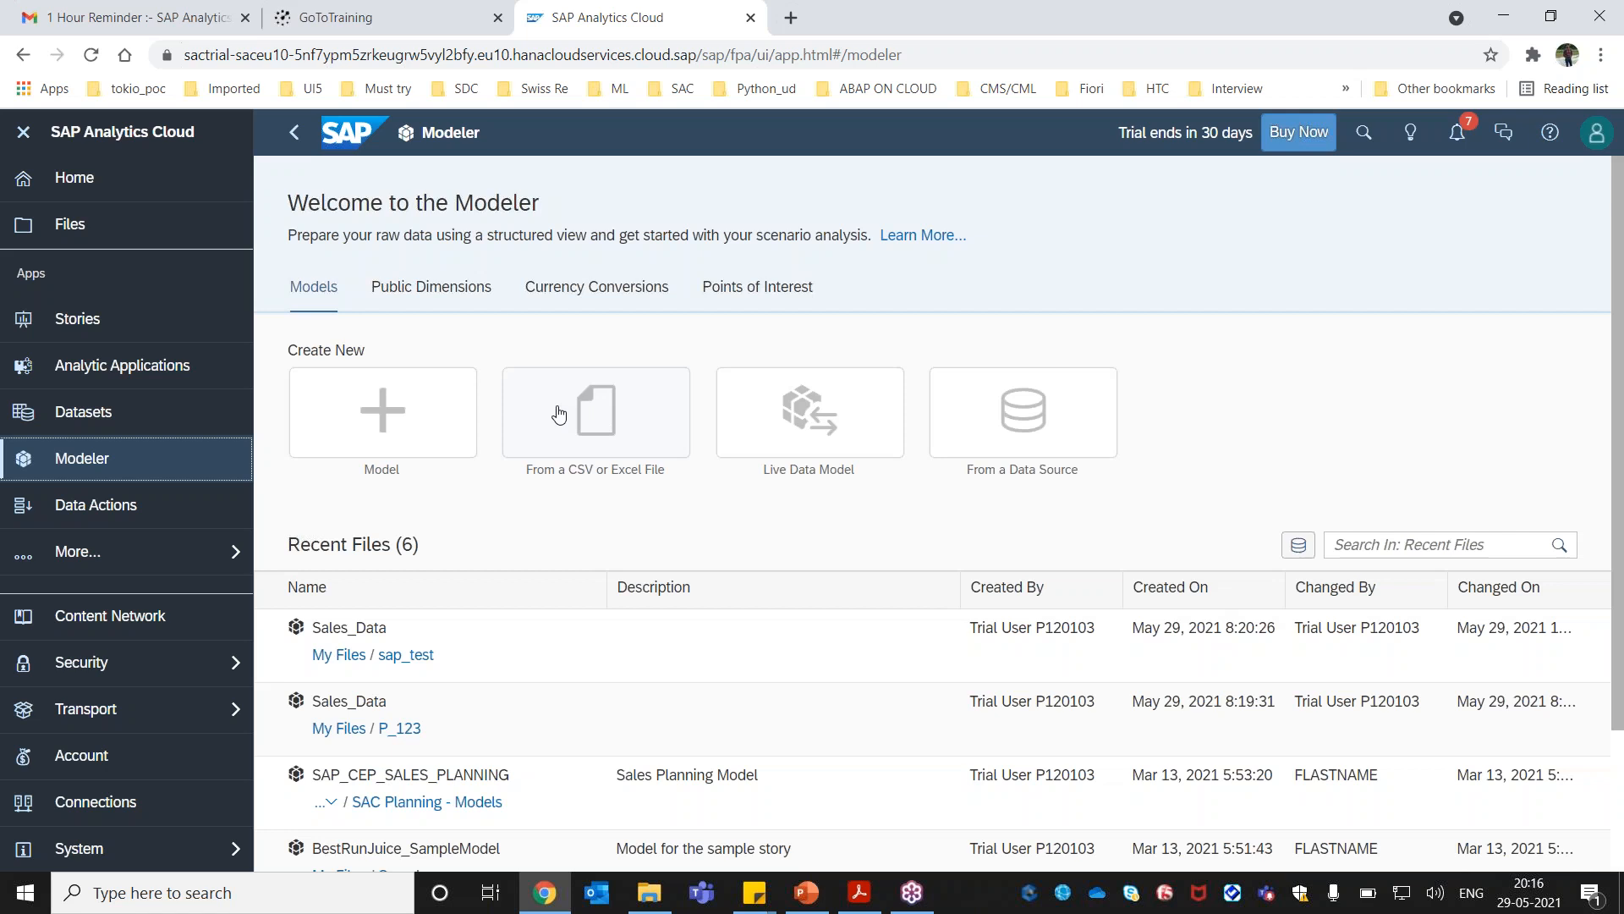
Create a new model from a file by importing Sales_Data.xlsx from the Data Sets folder, and acknowledge the data sample notice.
{"action": "left_click", "coordinate": [609, 436]}
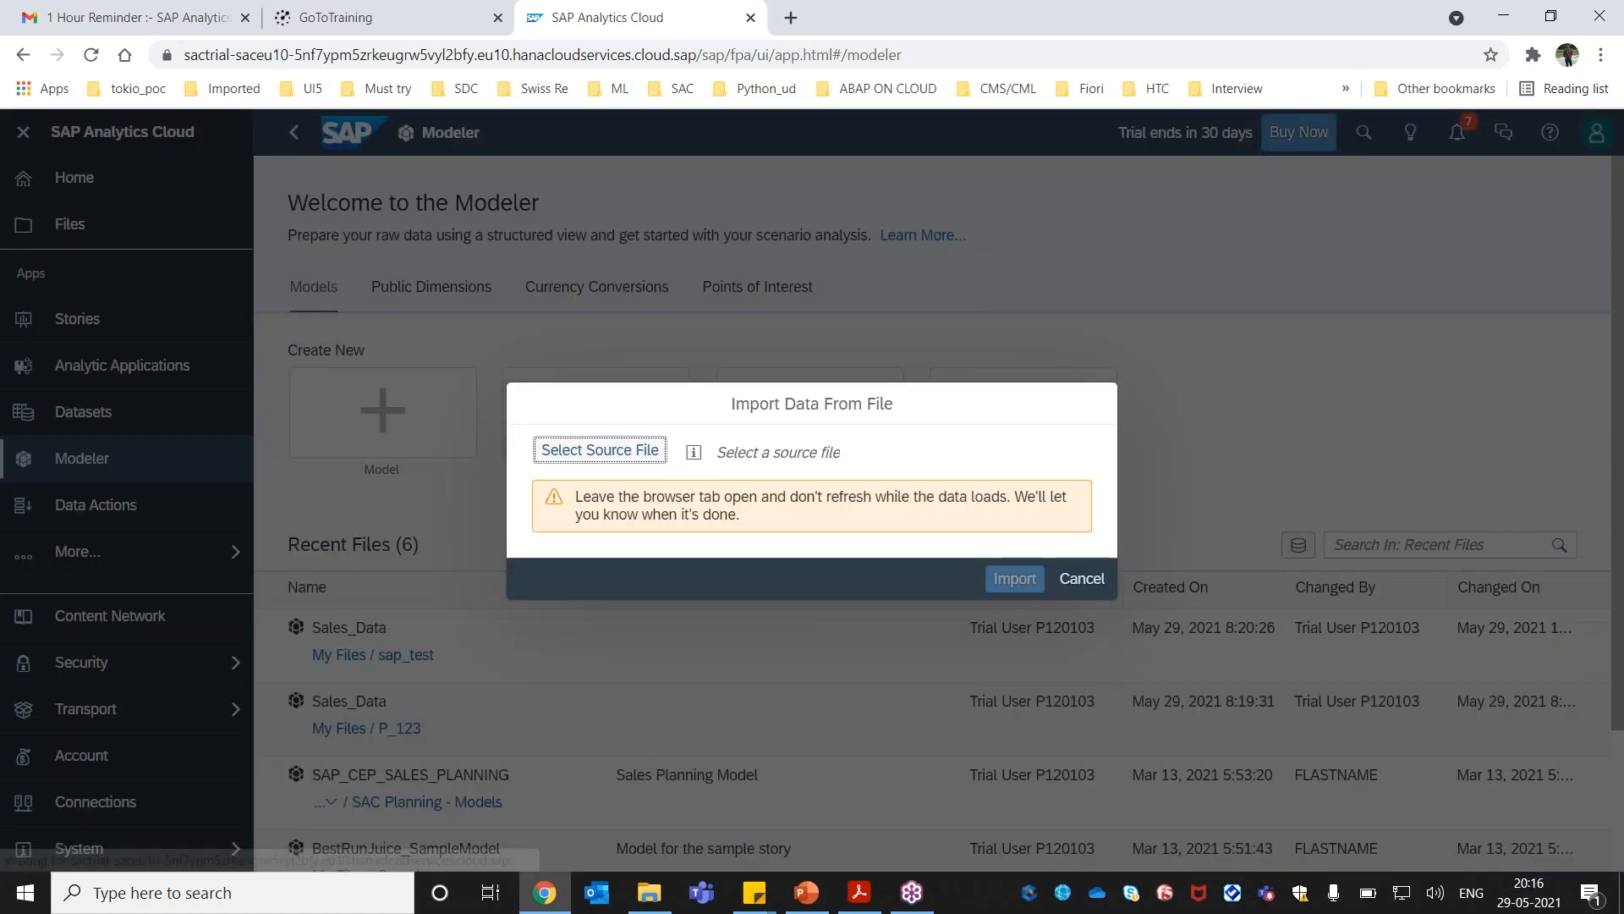
{"action": "left_click", "coordinate": [622, 449]}
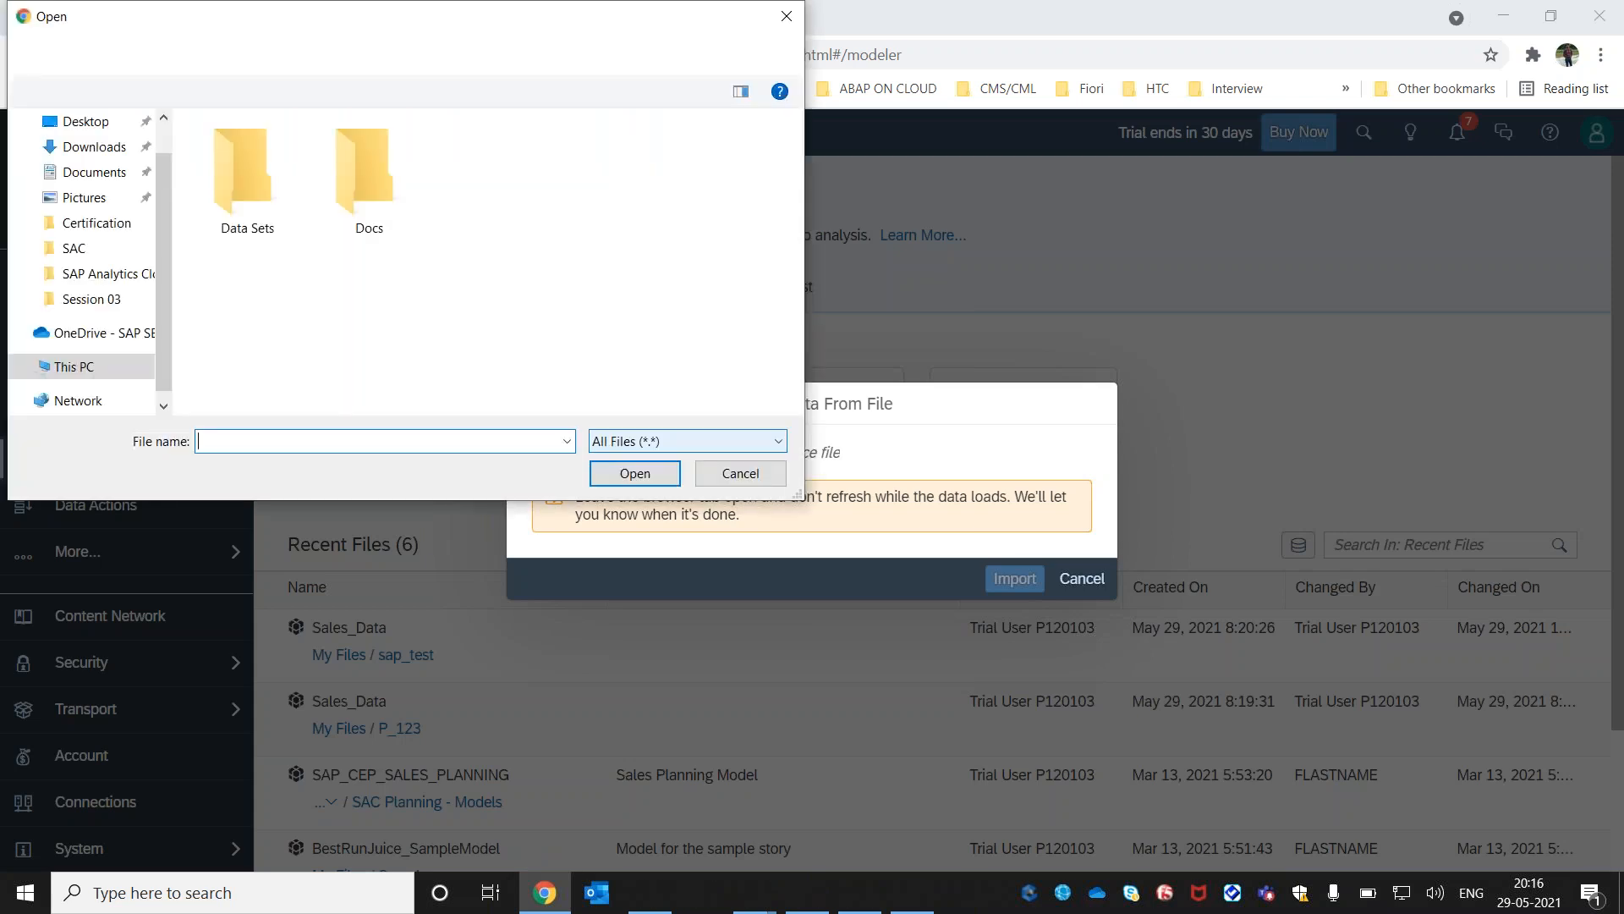
{"action": "double_click", "coordinate": [254, 203]}
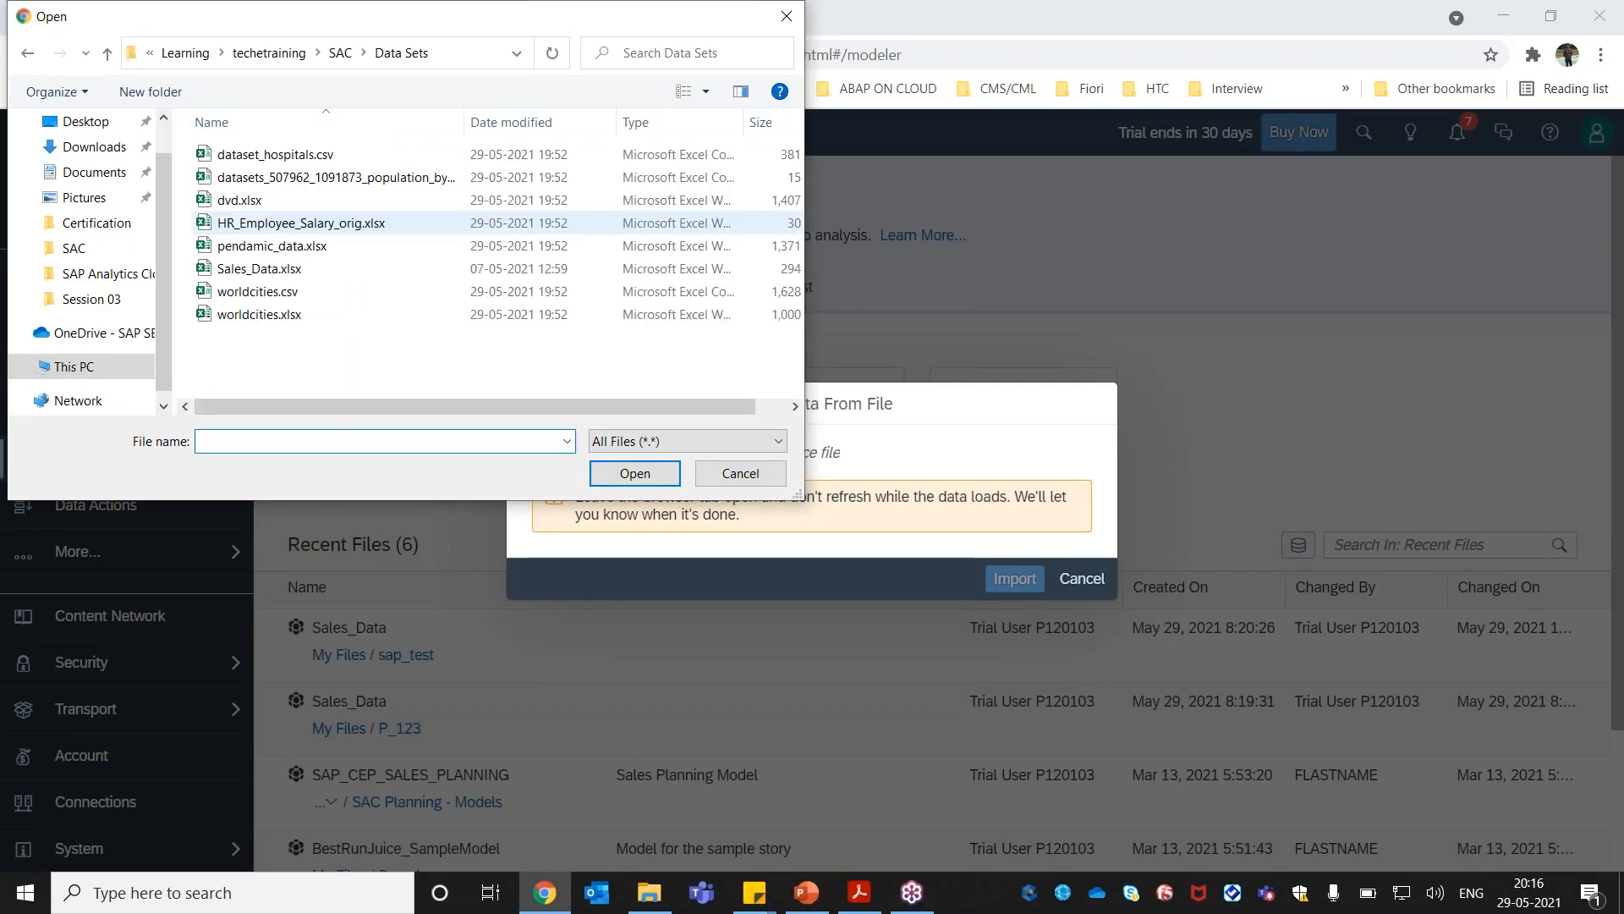
{"action": "left_click", "coordinate": [283, 269]}
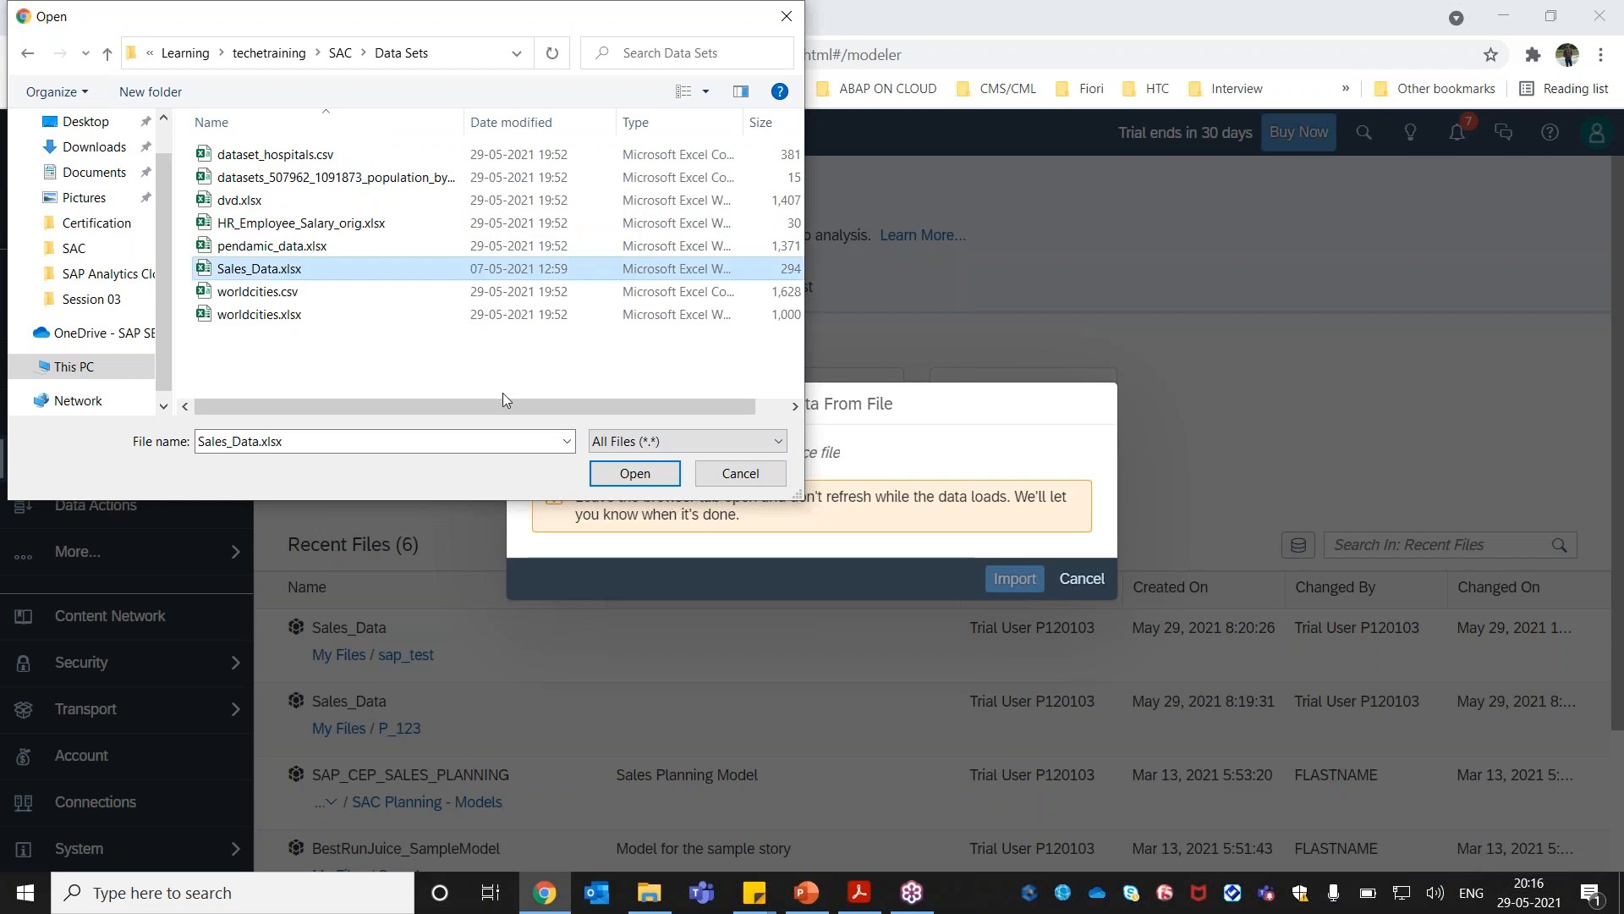
{"action": "left_click", "coordinate": [633, 474]}
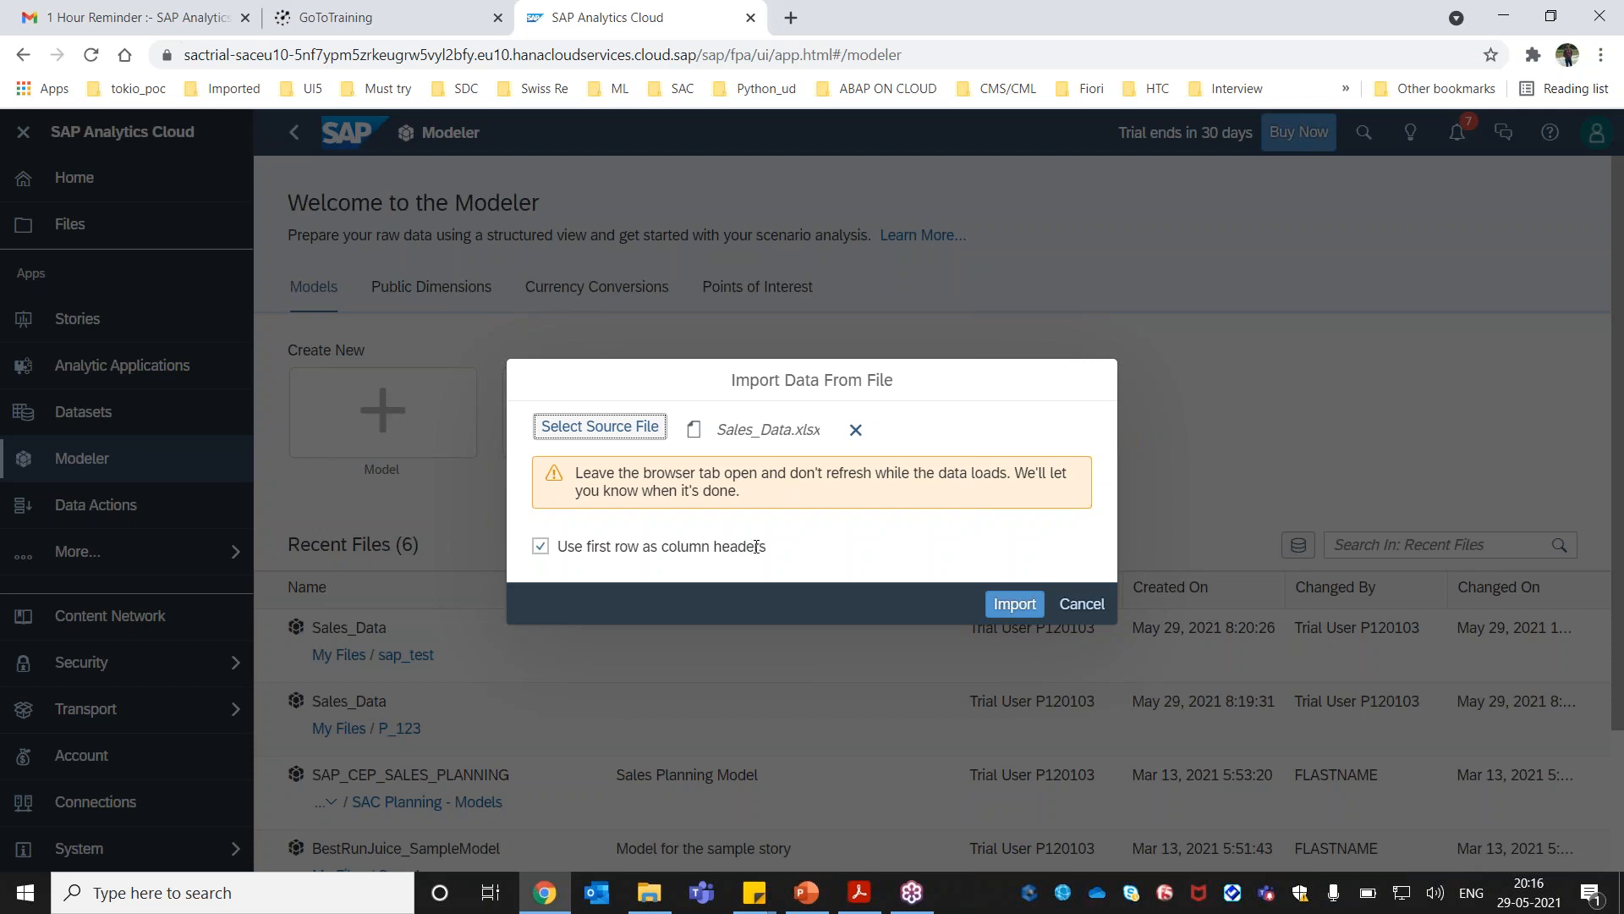
{"action": "left_click", "coordinate": [1016, 611]}
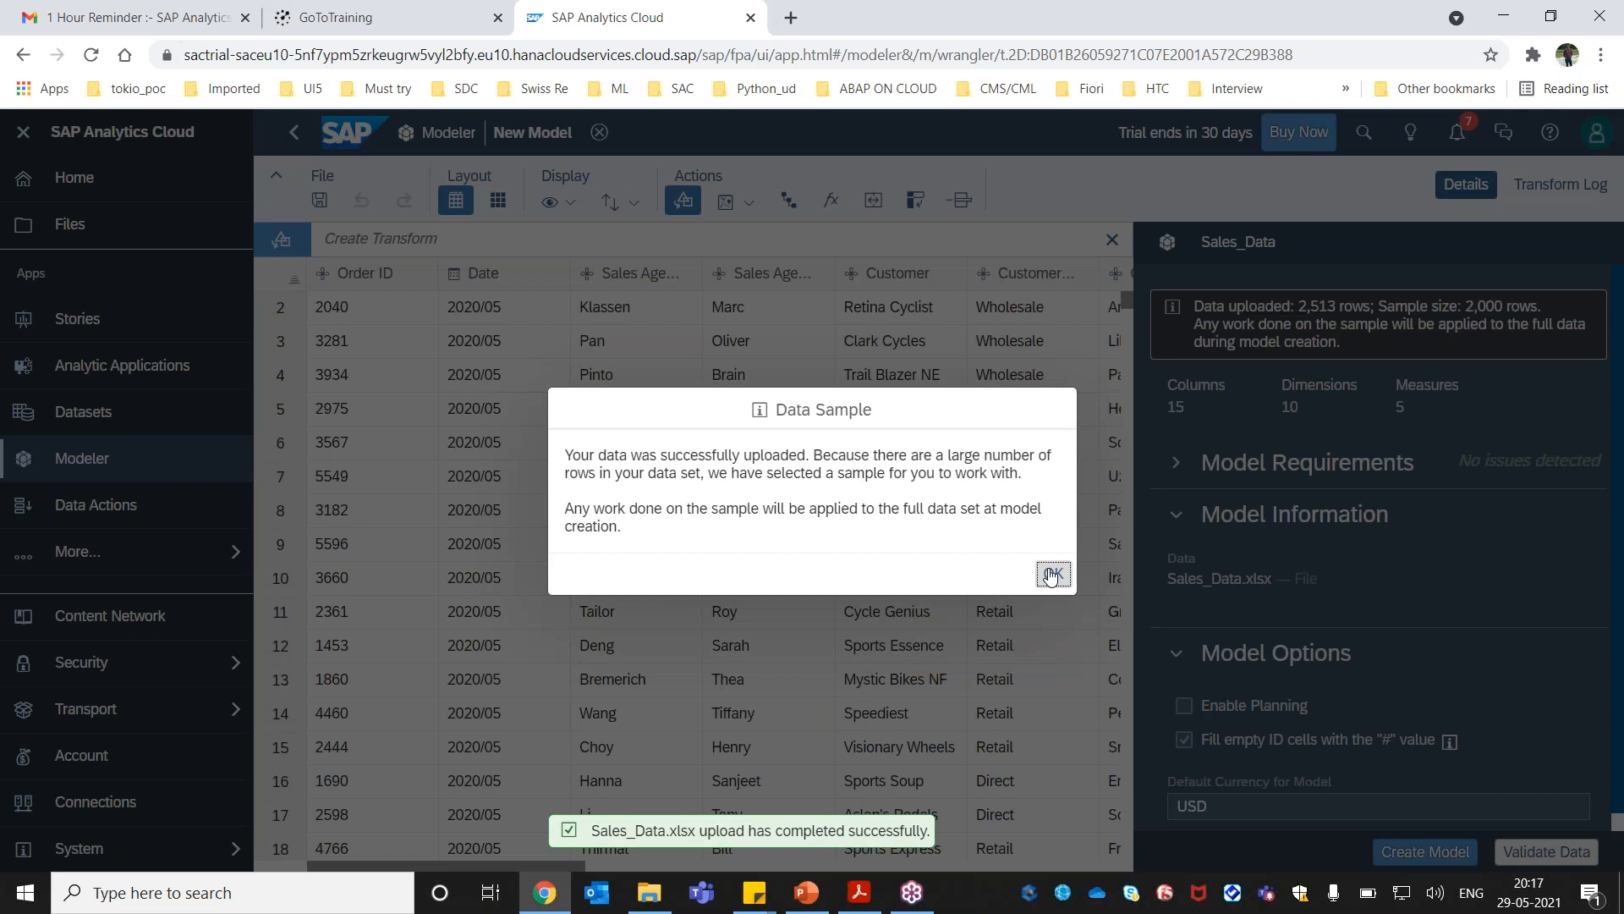
{"action": "left_click", "coordinate": [1051, 576]}
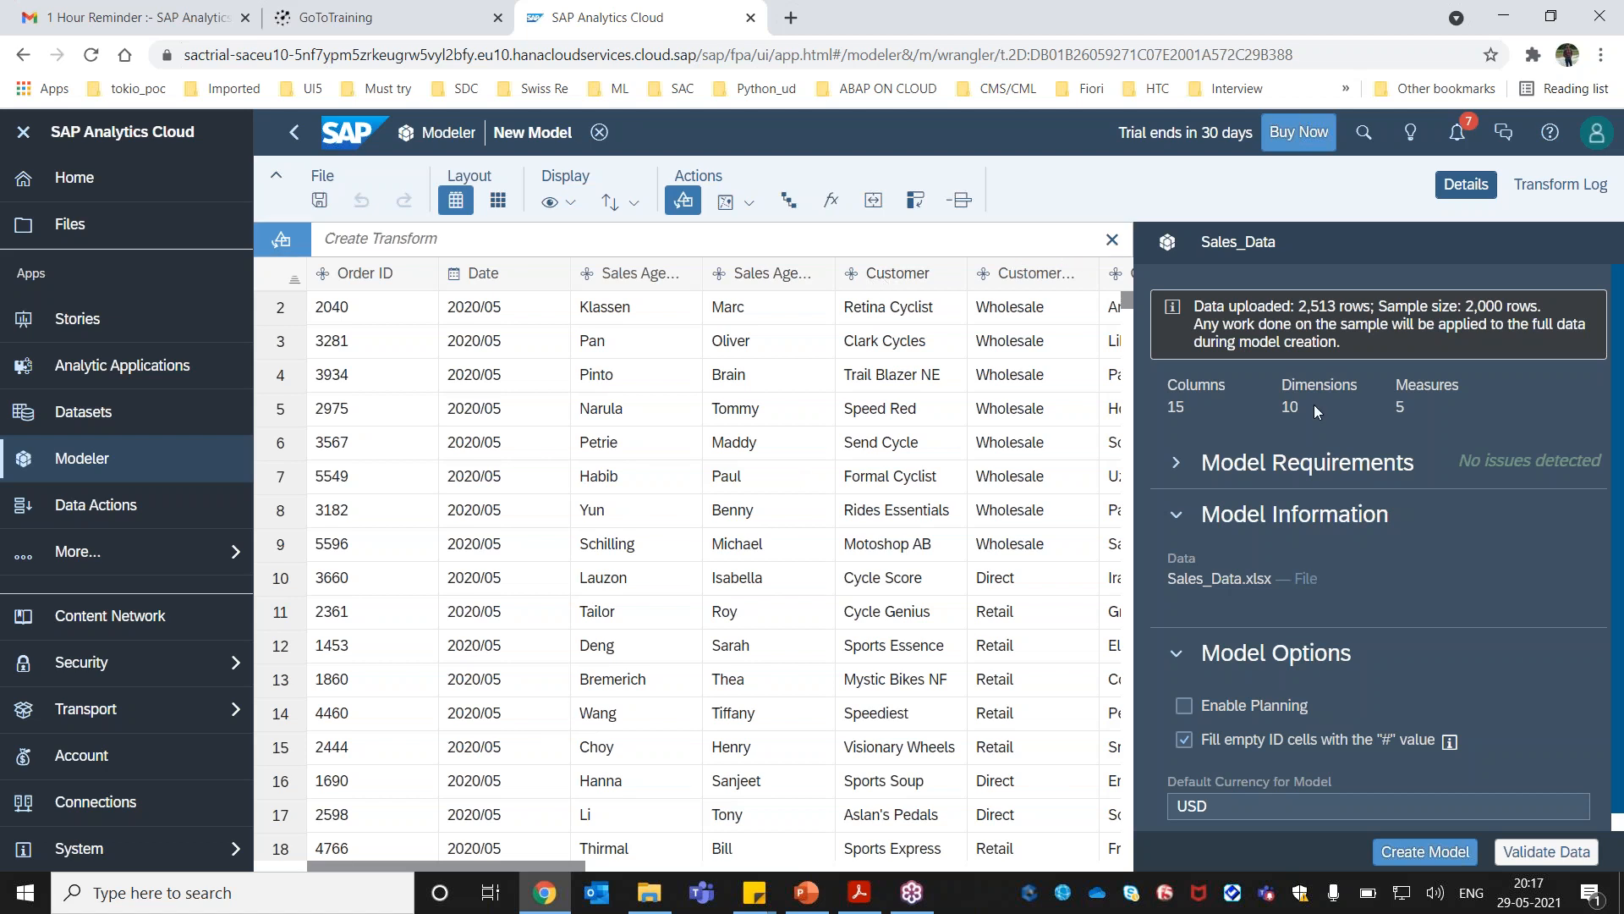
Look through all columns of the imported sales data and compare them with the expected result slide in PowerPoint.
{"action": "left_click", "coordinate": [1472, 184]}
{"action": "left_click_drag", "start_coordinate": [559, 864], "coordinate": [727, 882]}
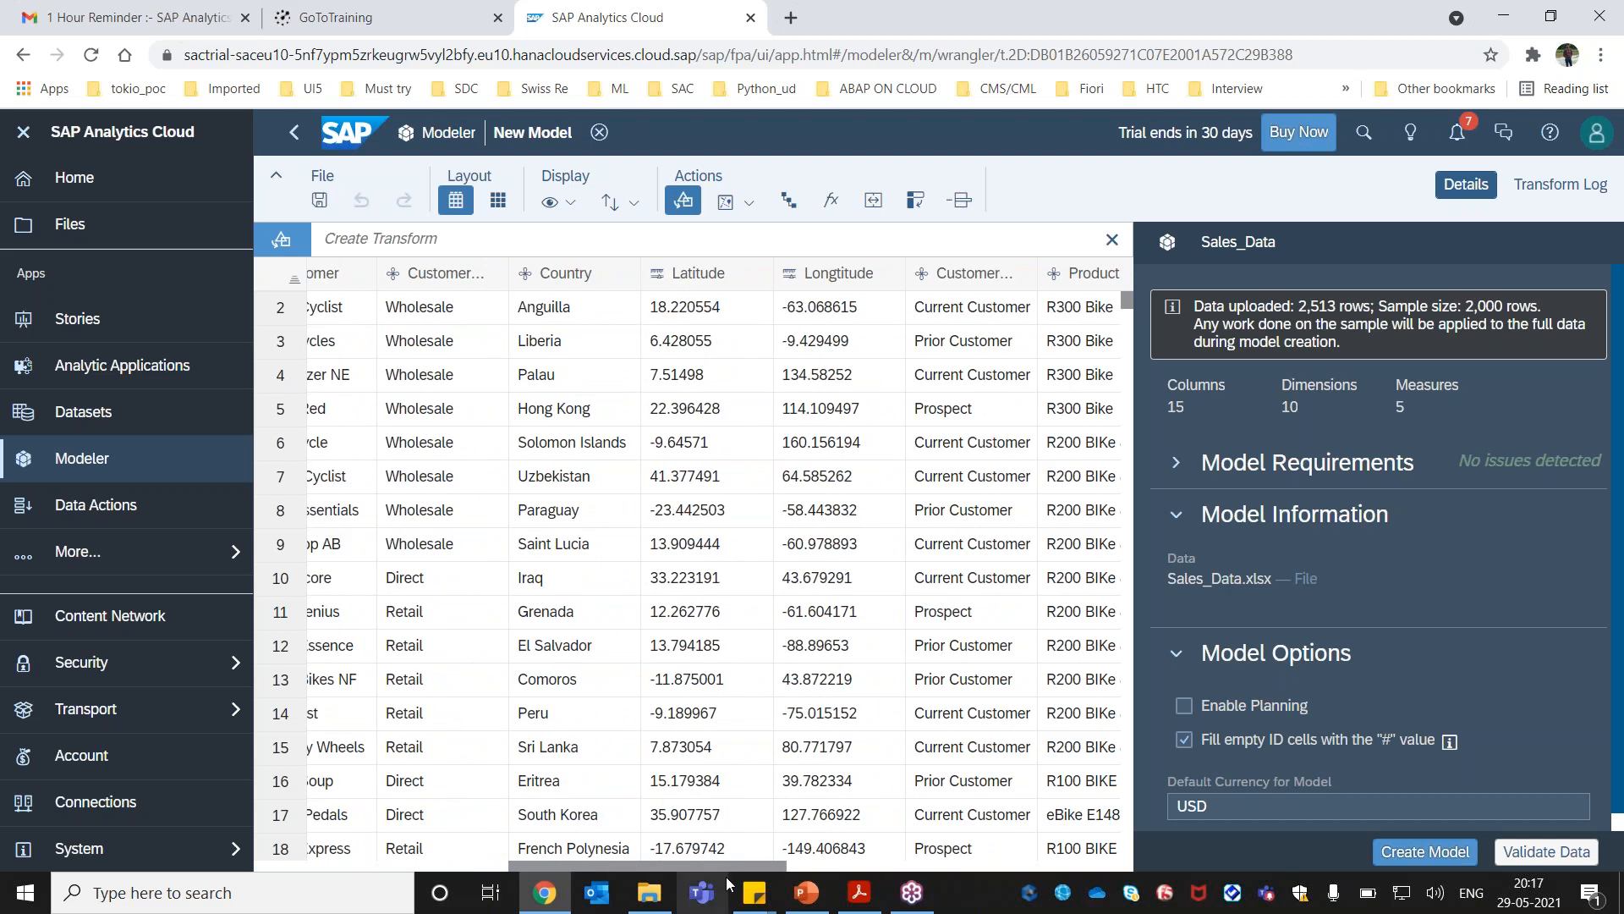
{"action": "key", "text": "alt+Tab"}
{"action": "left_click", "coordinate": [47, 420]}
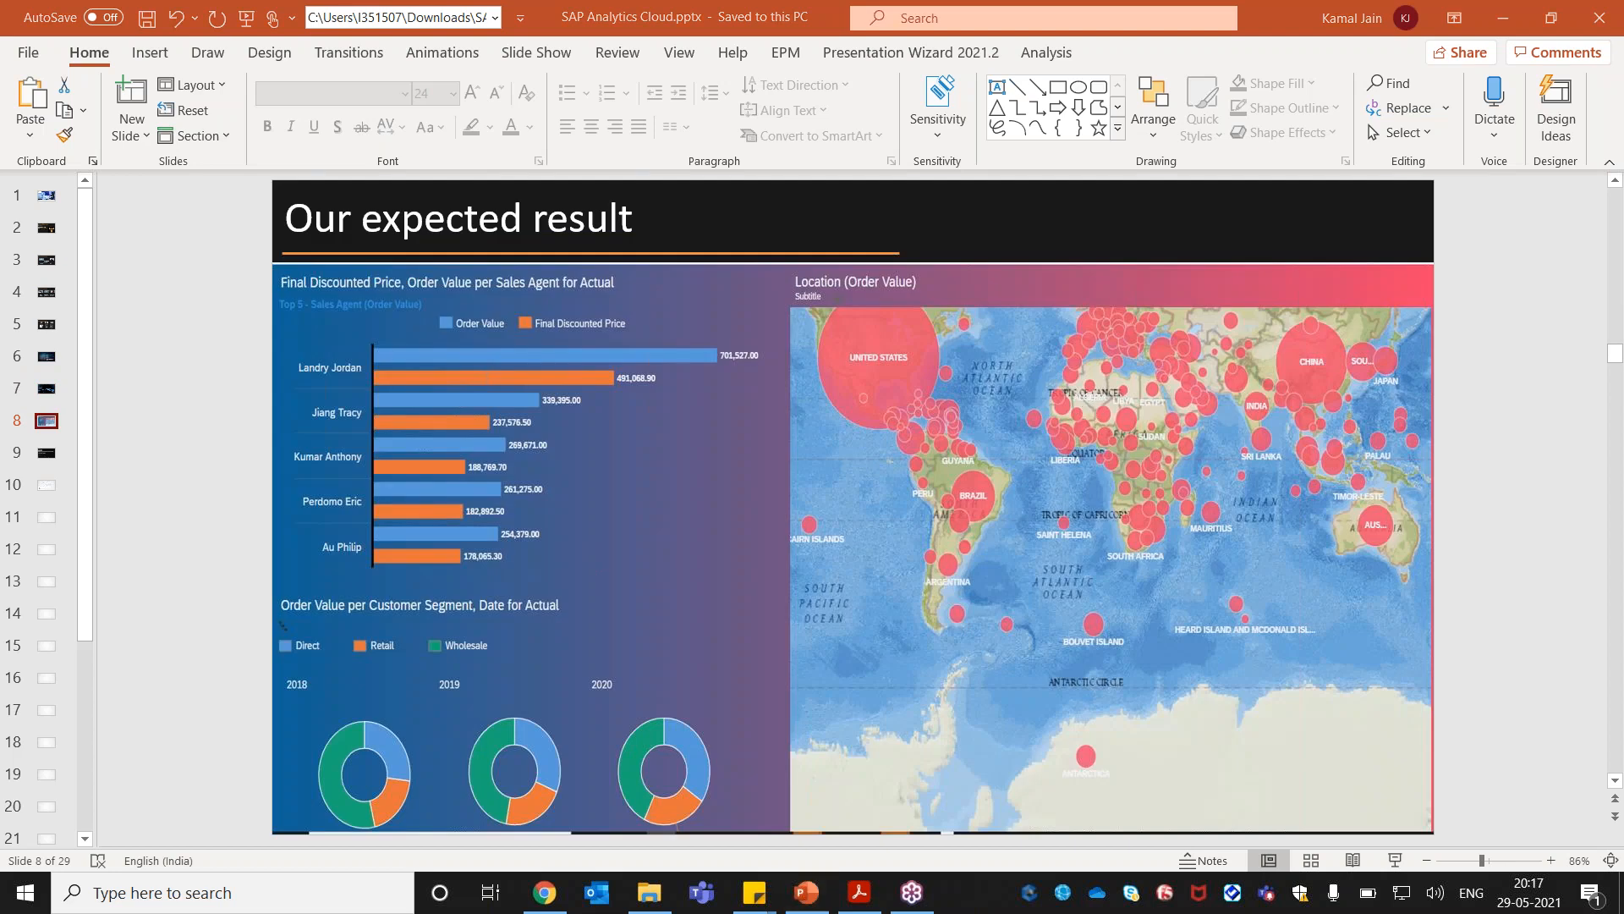
{"action": "key", "text": "alt+Tab"}
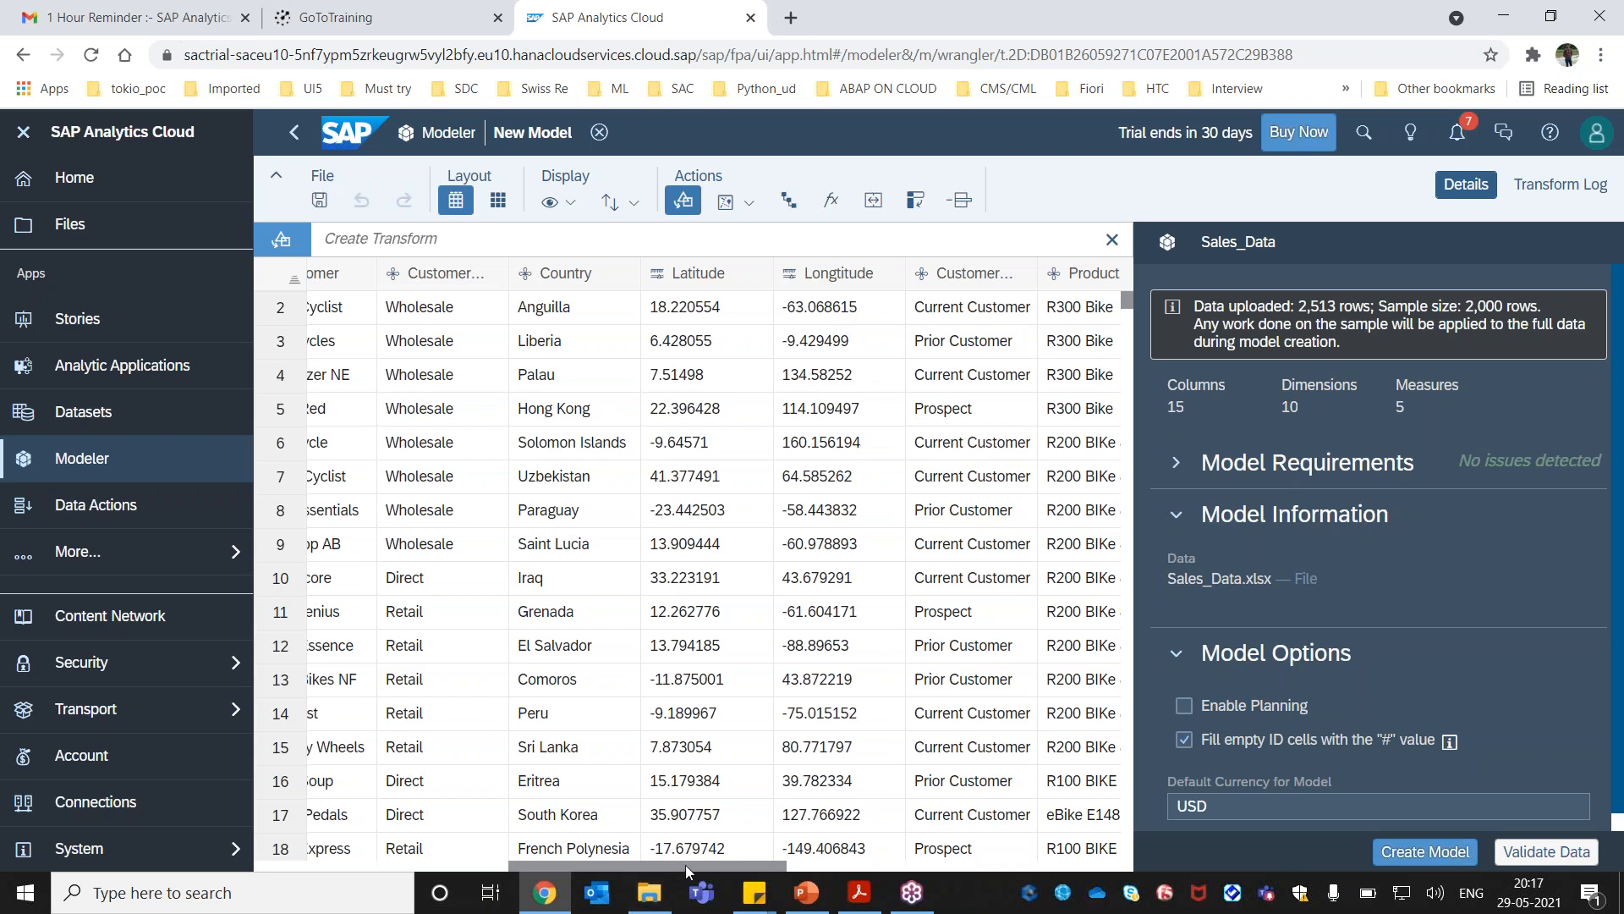
{"action": "left_click_drag", "start_coordinate": [702, 861], "coordinate": [881, 856]}
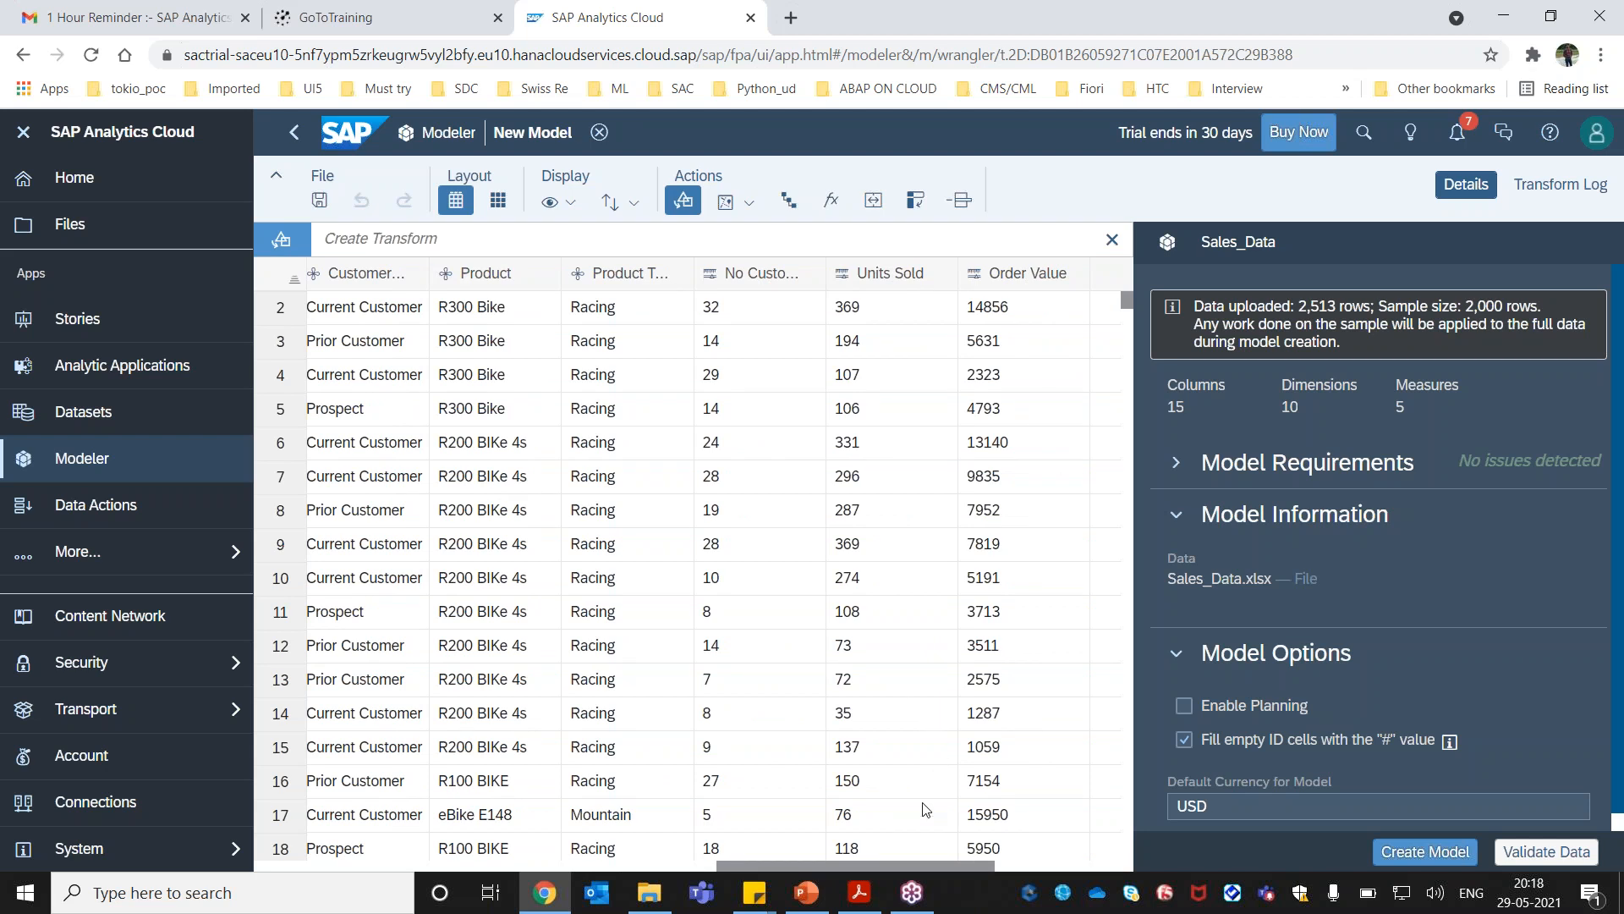
{"action": "left_click_drag", "start_coordinate": [763, 865], "coordinate": [454, 861]}
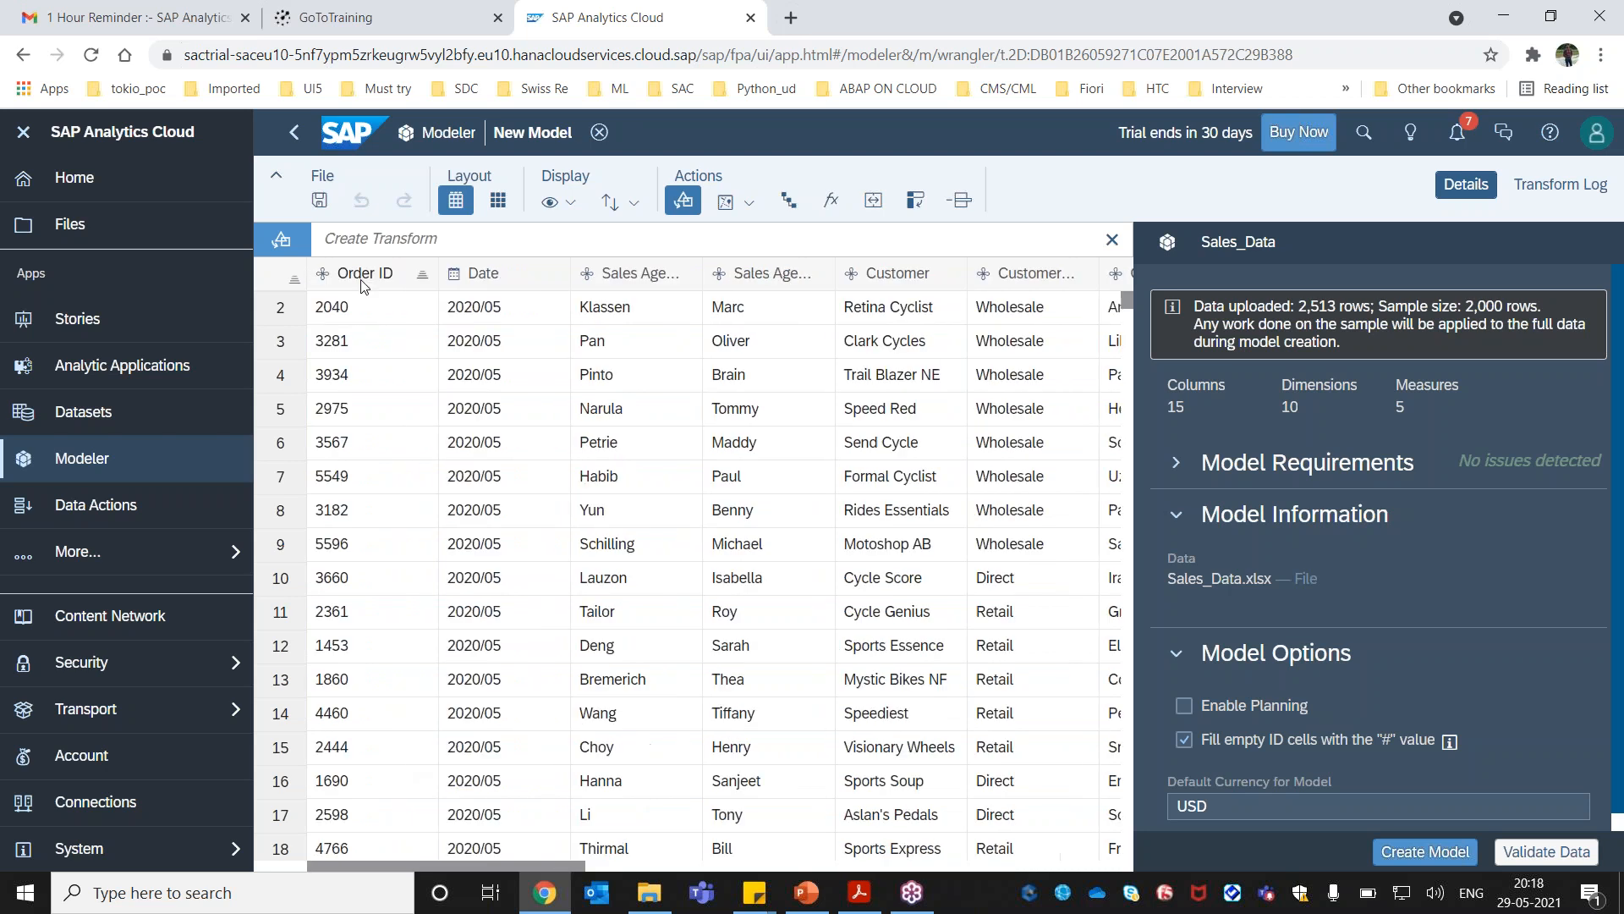
Examine the modeling type, data quality and value distribution of the Order ID and Customer Segment columns.
{"action": "left_click", "coordinate": [363, 280]}
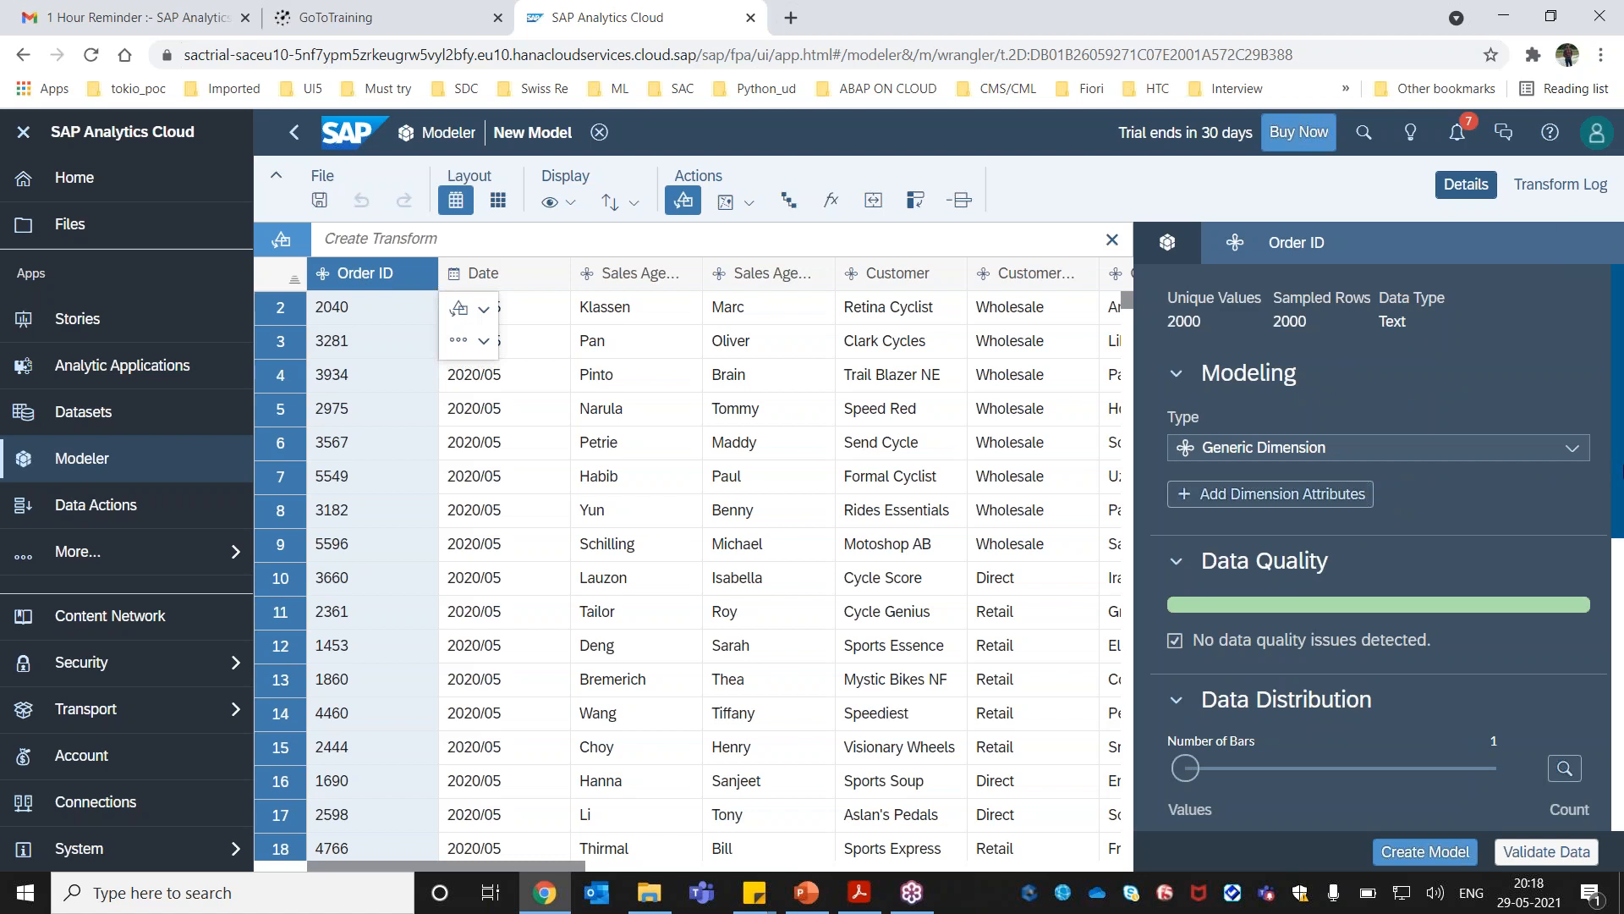
{"action": "scroll", "coordinate": [1618, 484], "scroll_direction": "down", "scroll_amount": 1}
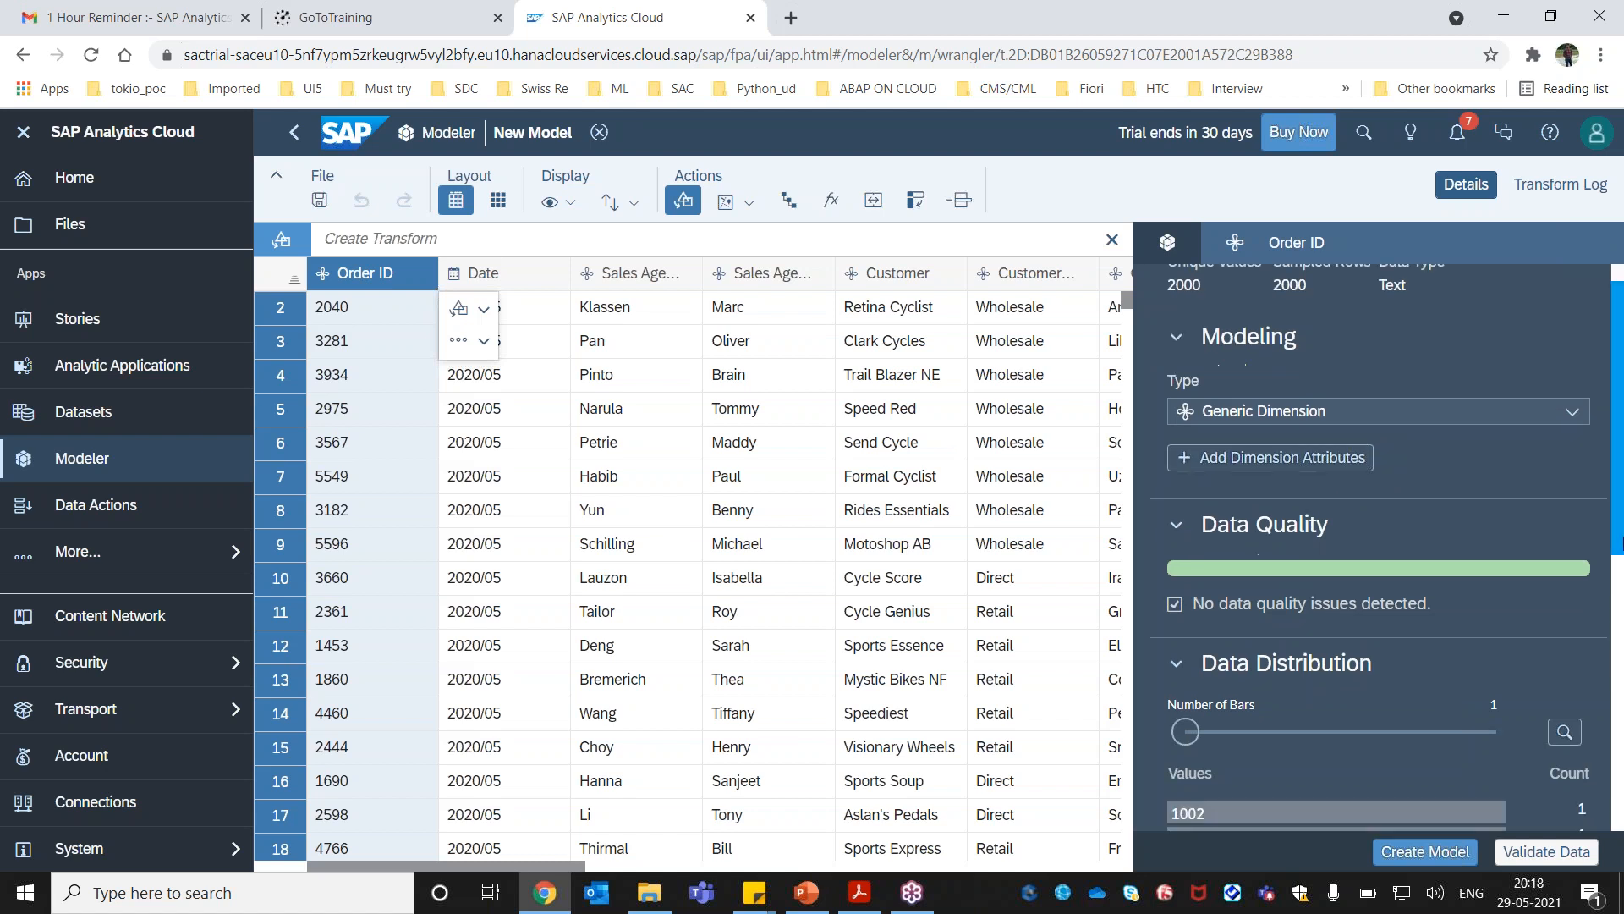
{"action": "scroll", "coordinate": [1618, 541], "scroll_direction": "down", "scroll_amount": 3}
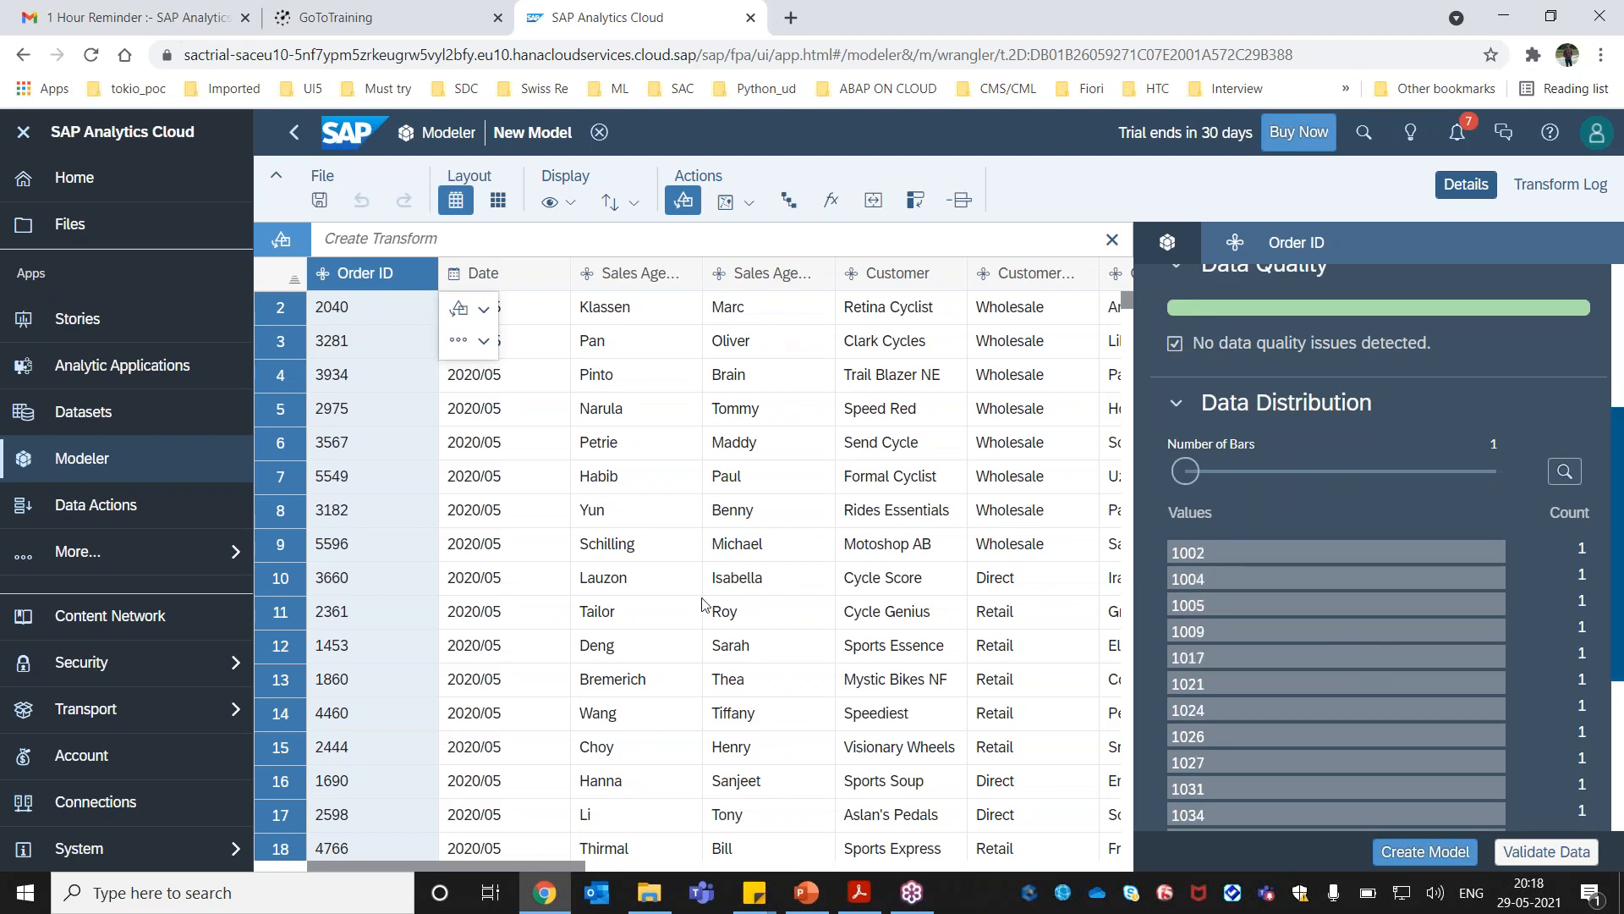
{"action": "left_click", "coordinate": [1009, 273]}
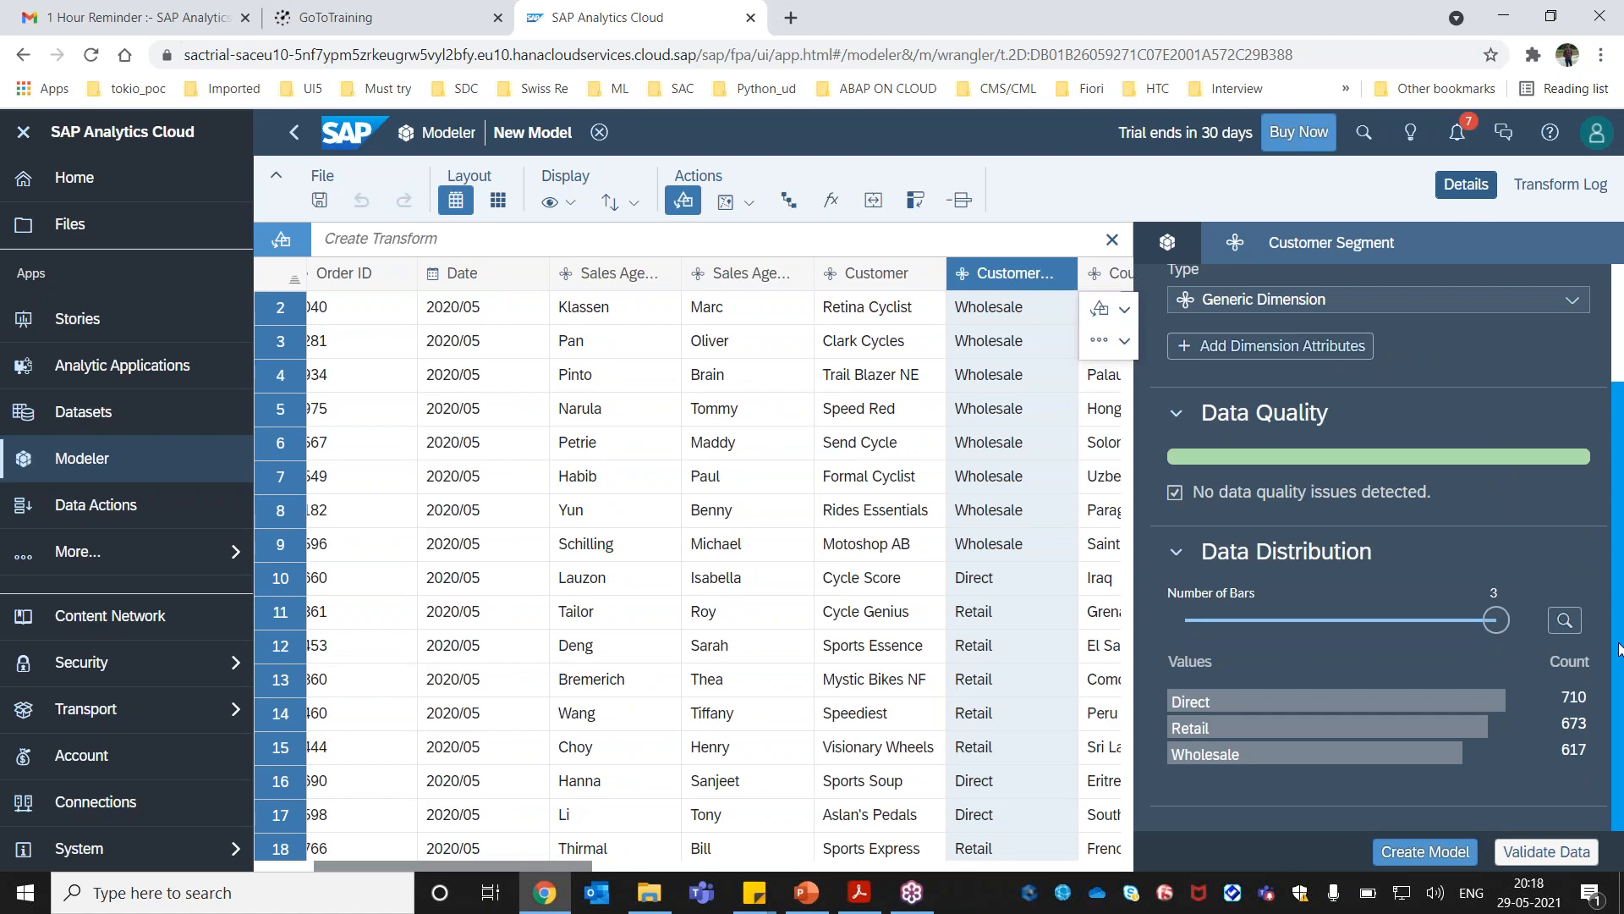
{"action": "left_click_drag", "start_coordinate": [1618, 649], "coordinate": [1618, 518]}
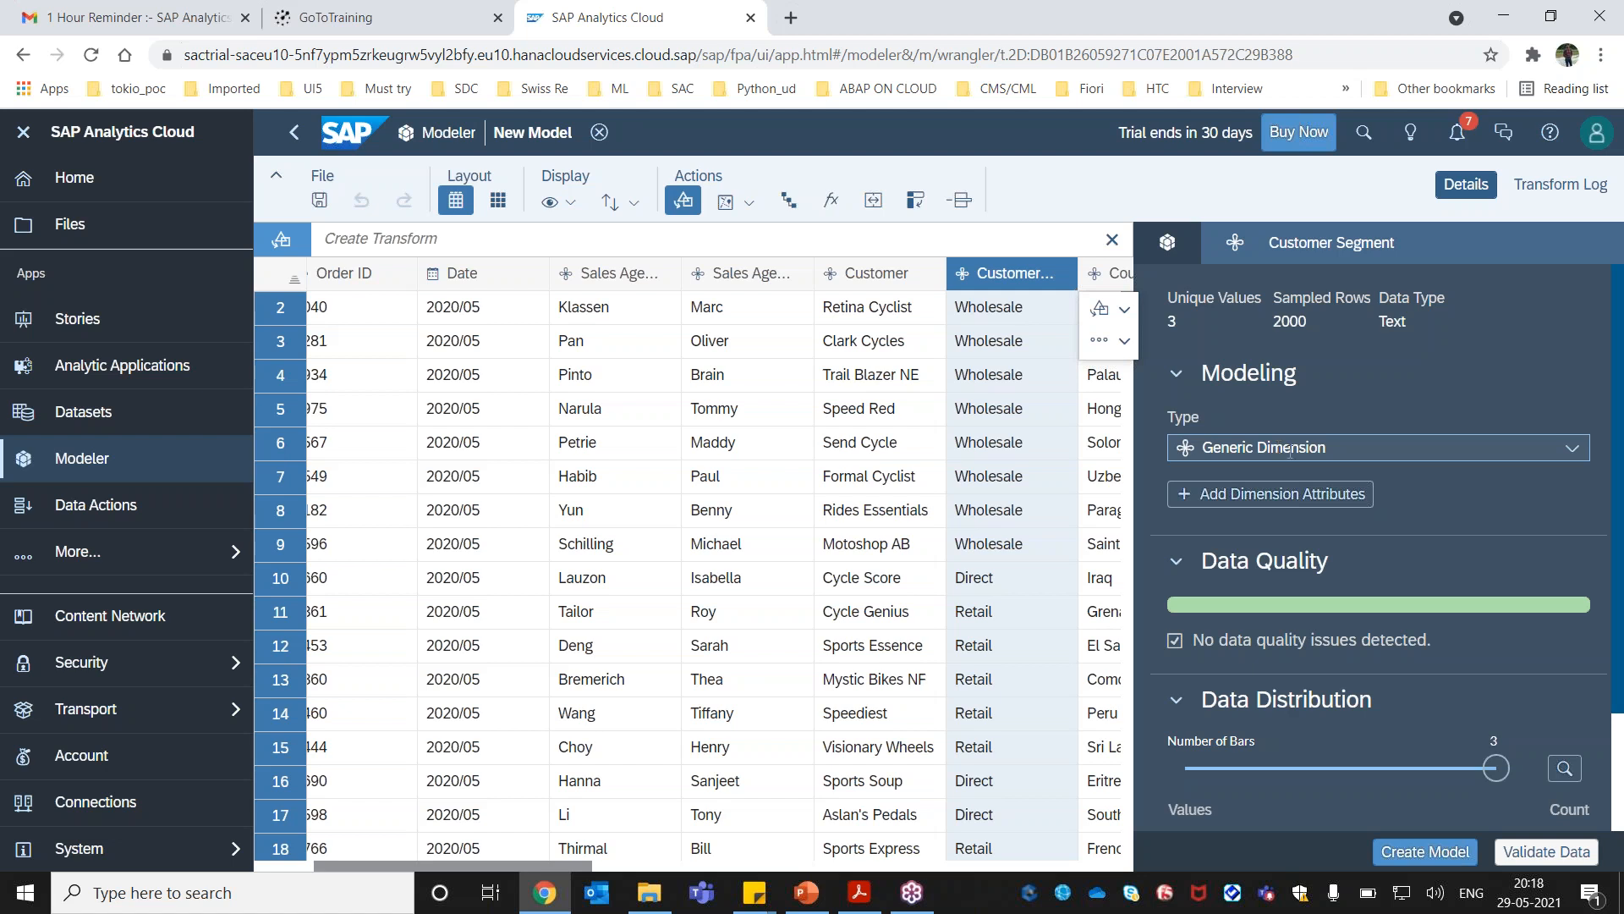
{"action": "left_click_drag", "start_coordinate": [1620, 654], "coordinate": [1622, 788]}
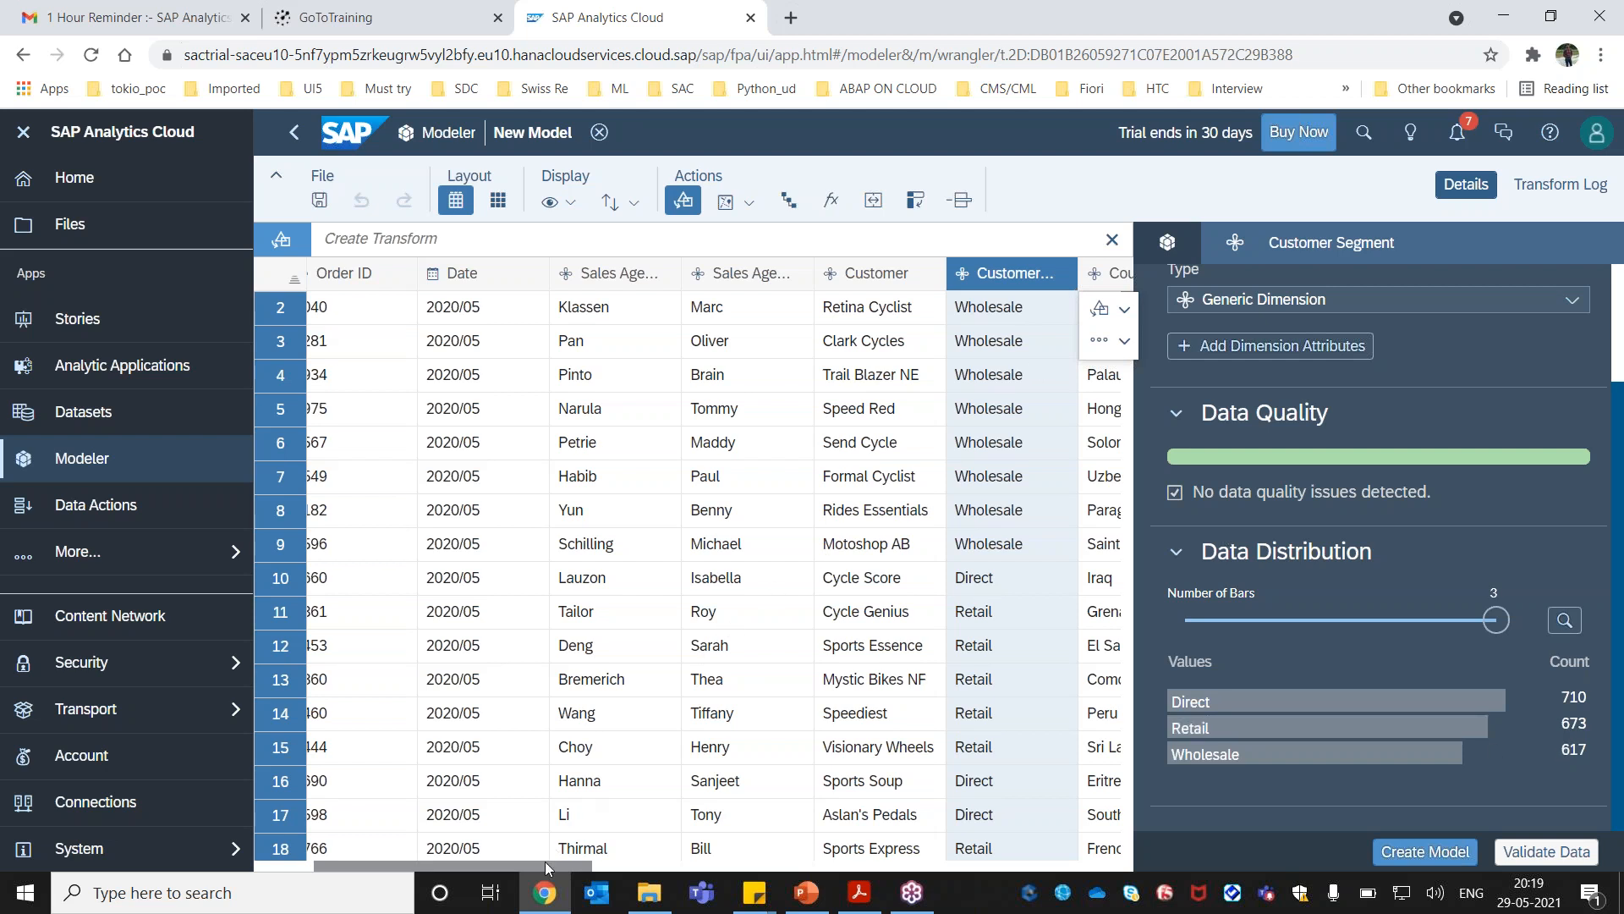
Inspect the column details of Date, Latitude and Product, including the distribution of the Product values.
{"action": "left_click", "coordinate": [478, 283]}
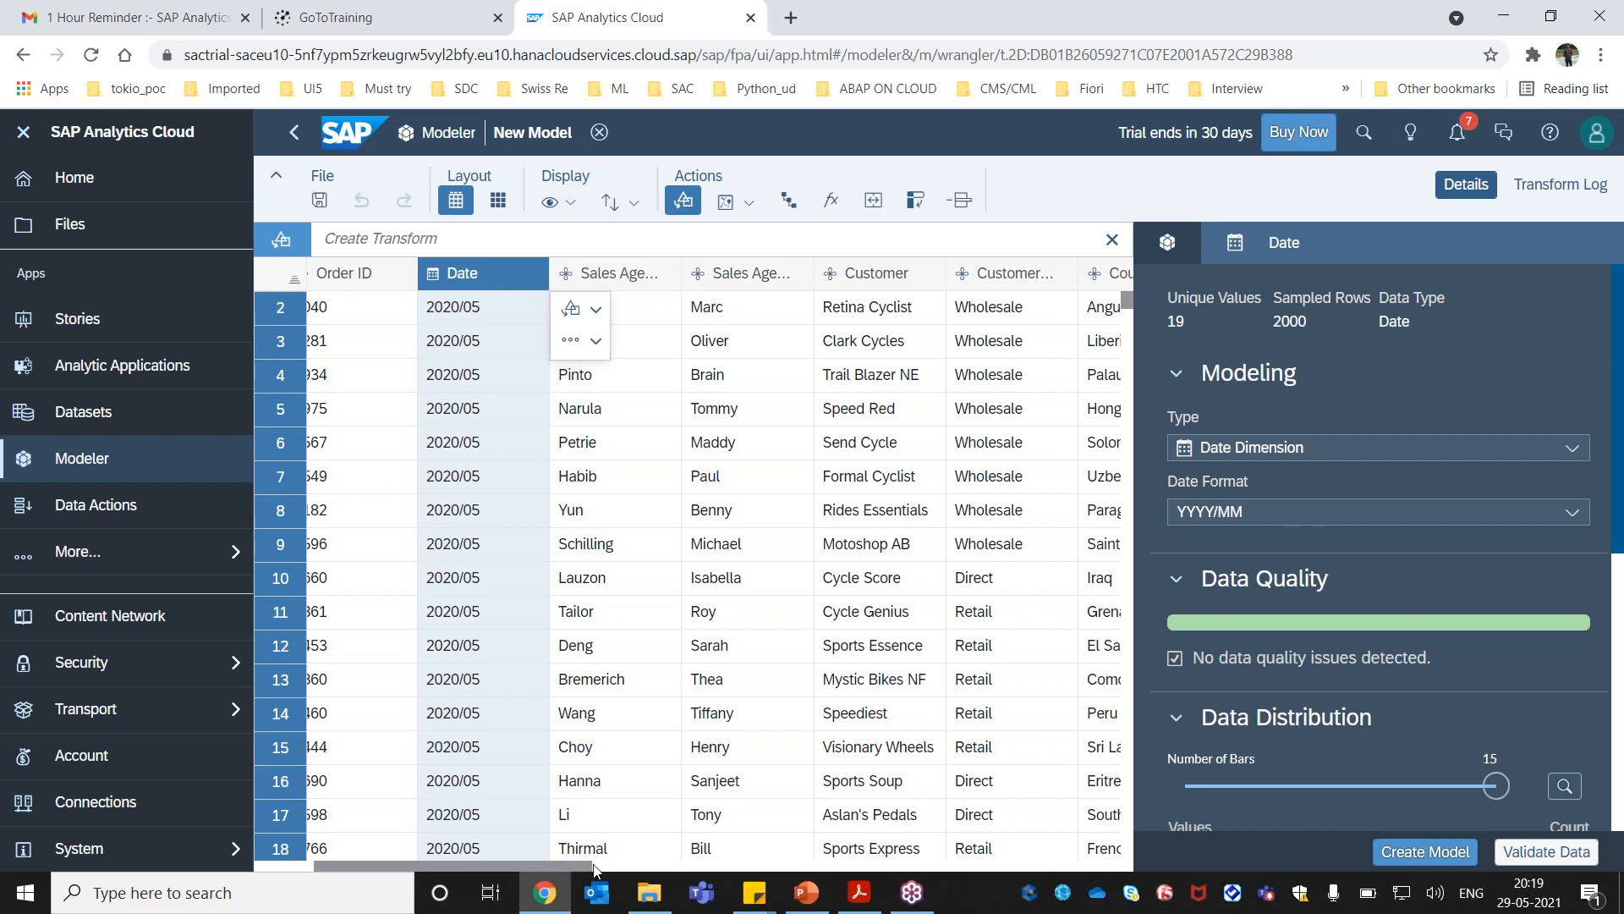
{"action": "left_click_drag", "start_coordinate": [594, 869], "coordinate": [724, 872]}
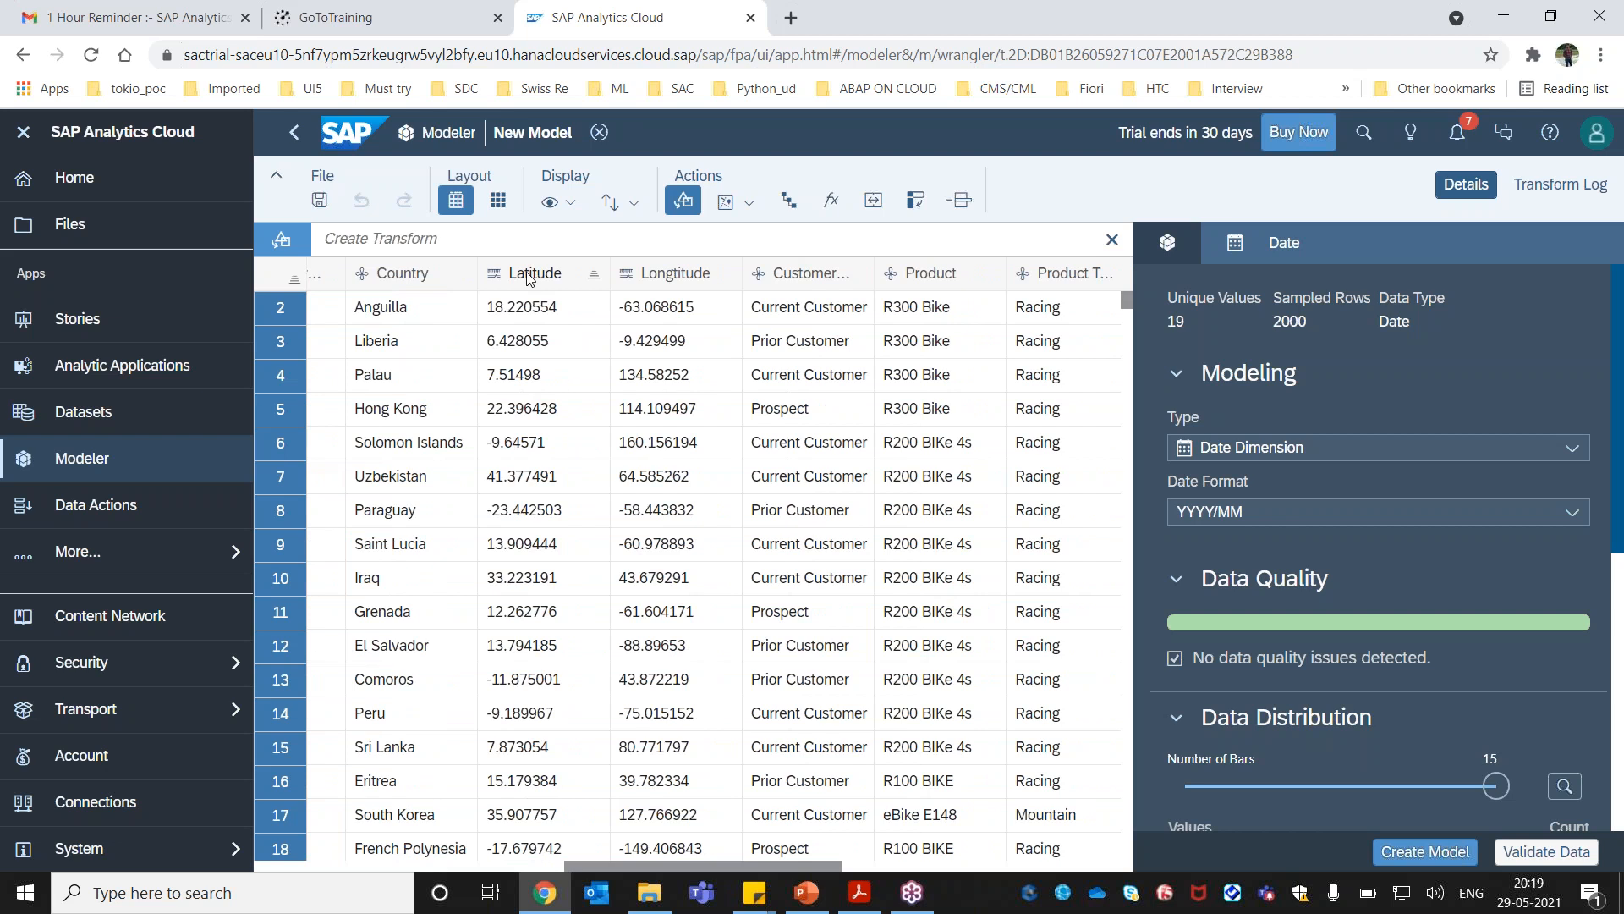
{"action": "left_click", "coordinate": [530, 273]}
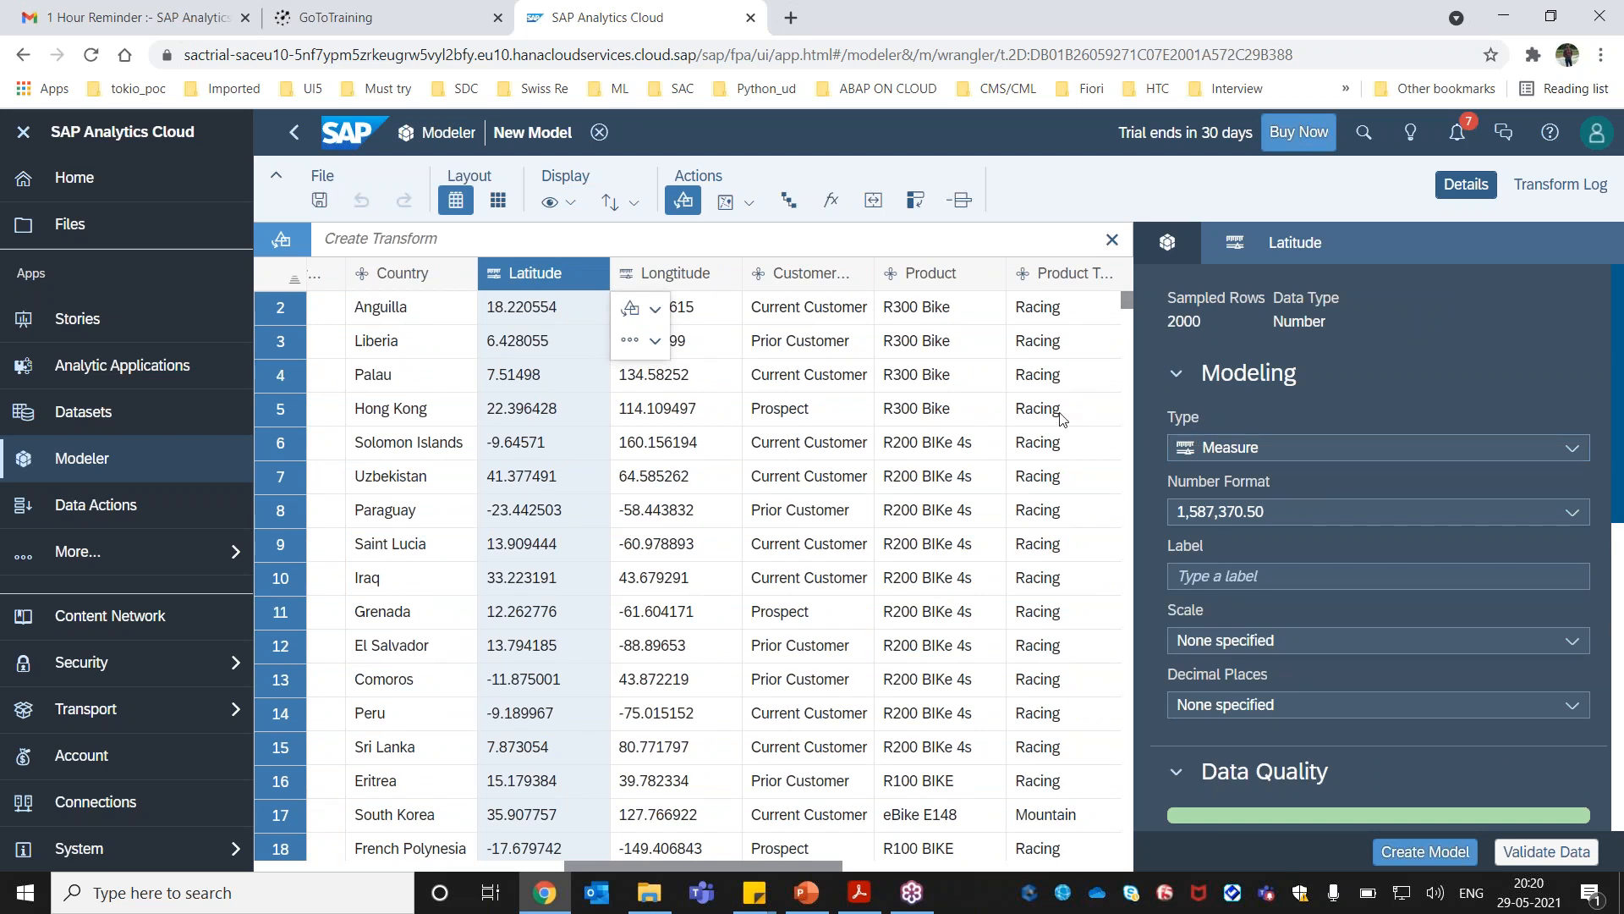
{"action": "left_click", "coordinate": [931, 287]}
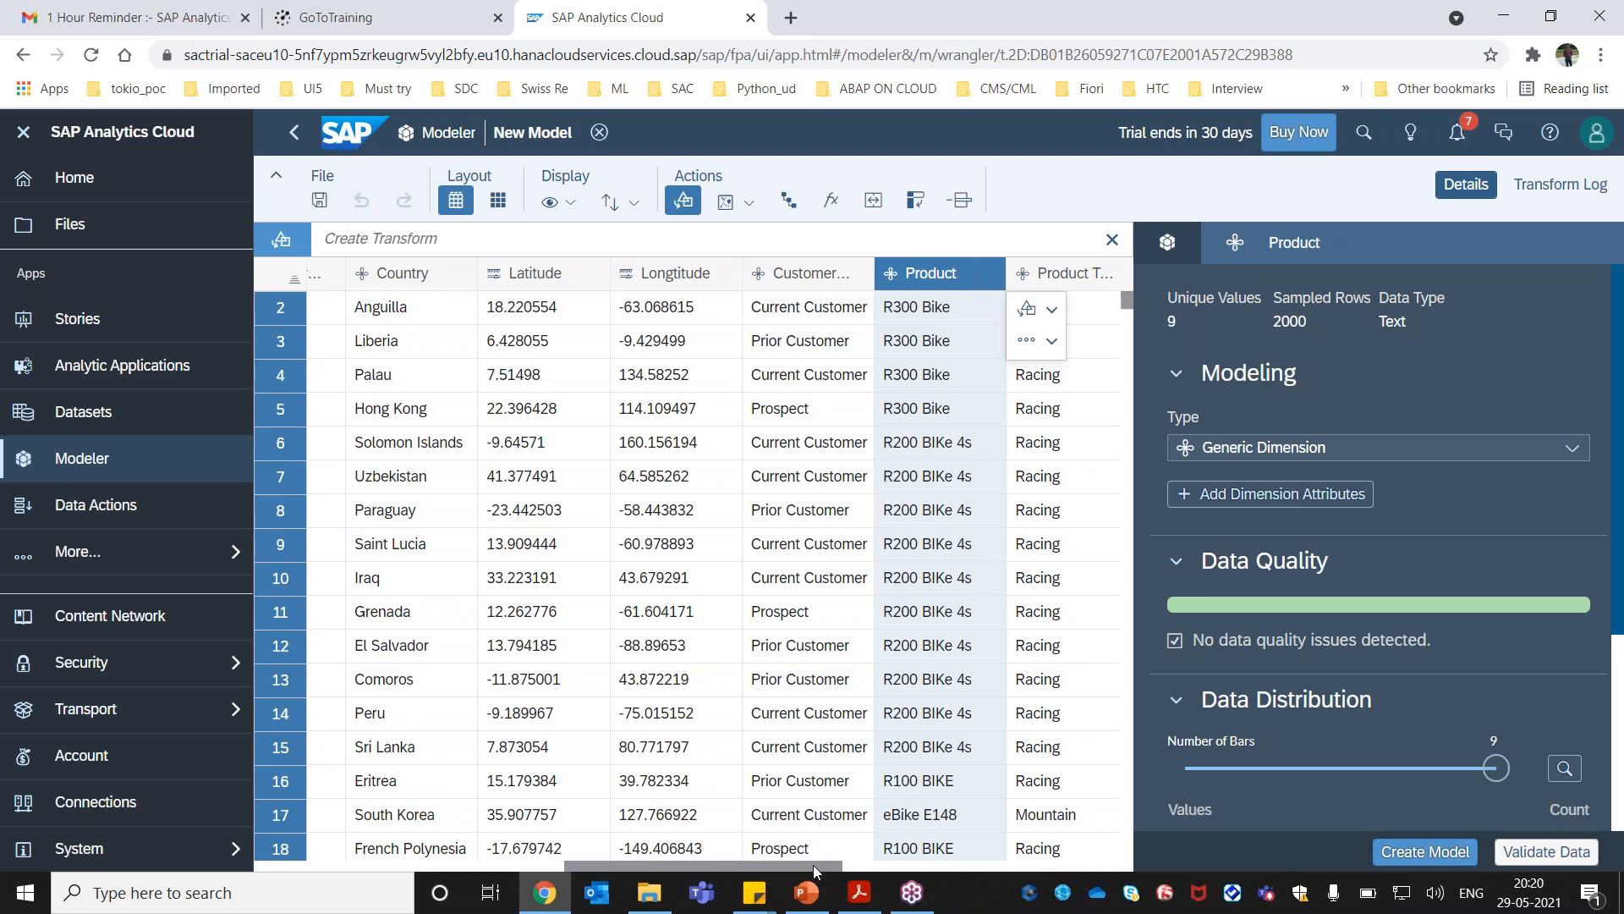
{"action": "left_click_drag", "start_coordinate": [1622, 545], "coordinate": [1622, 786]}
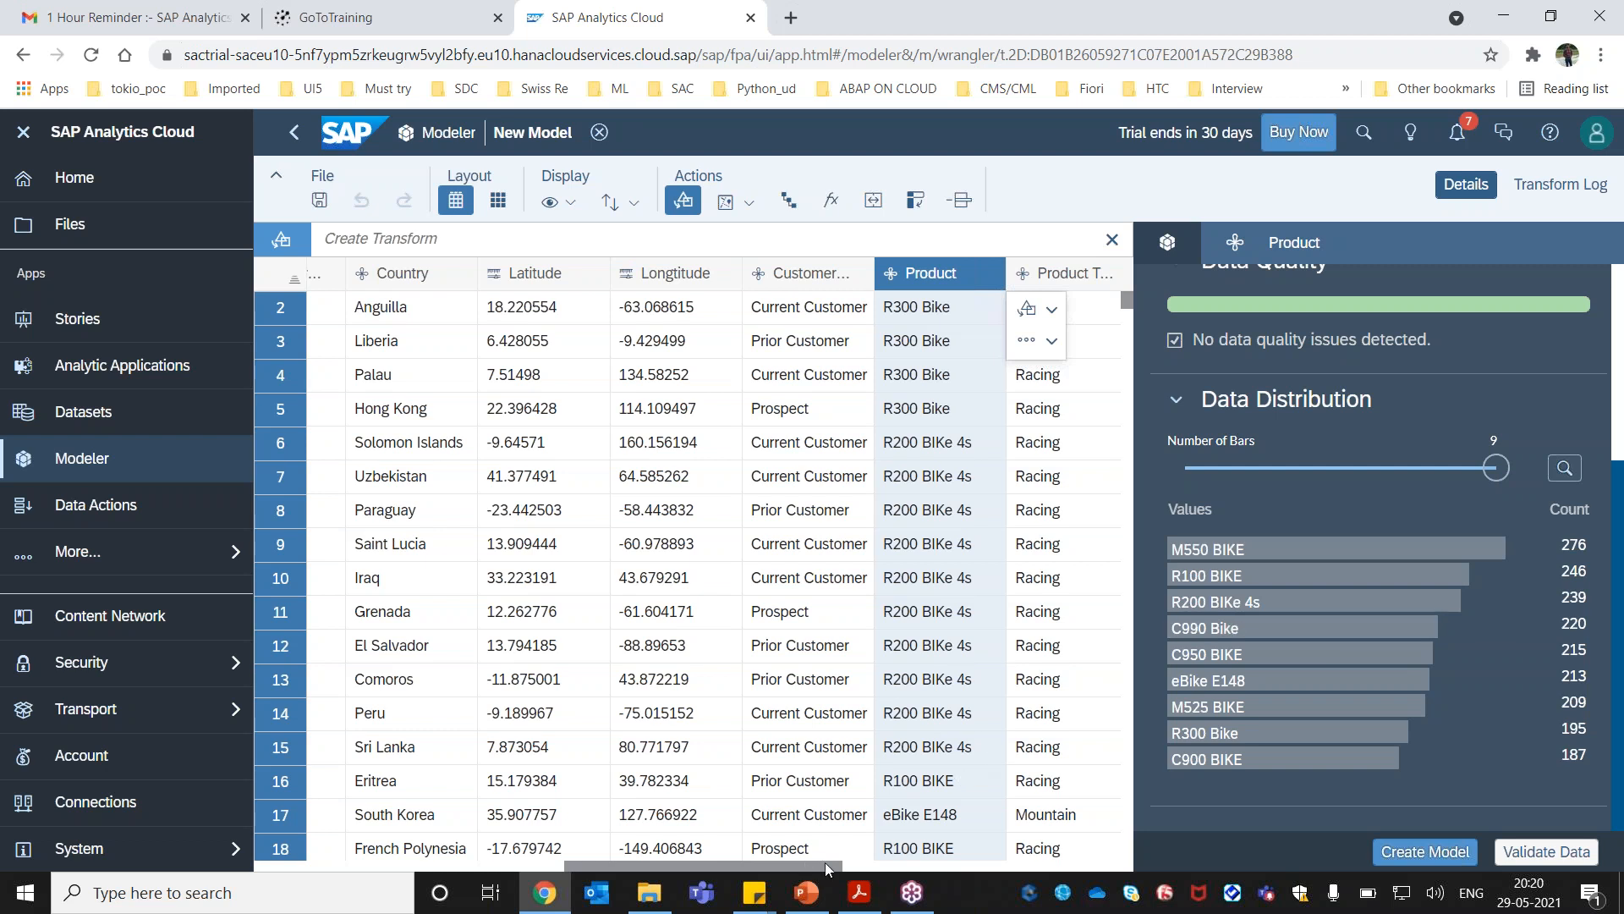
Check the modeling settings of the No Customer Meetings and Units Sold columns.
{"action": "left_click_drag", "start_coordinate": [824, 861], "coordinate": [1025, 861]}
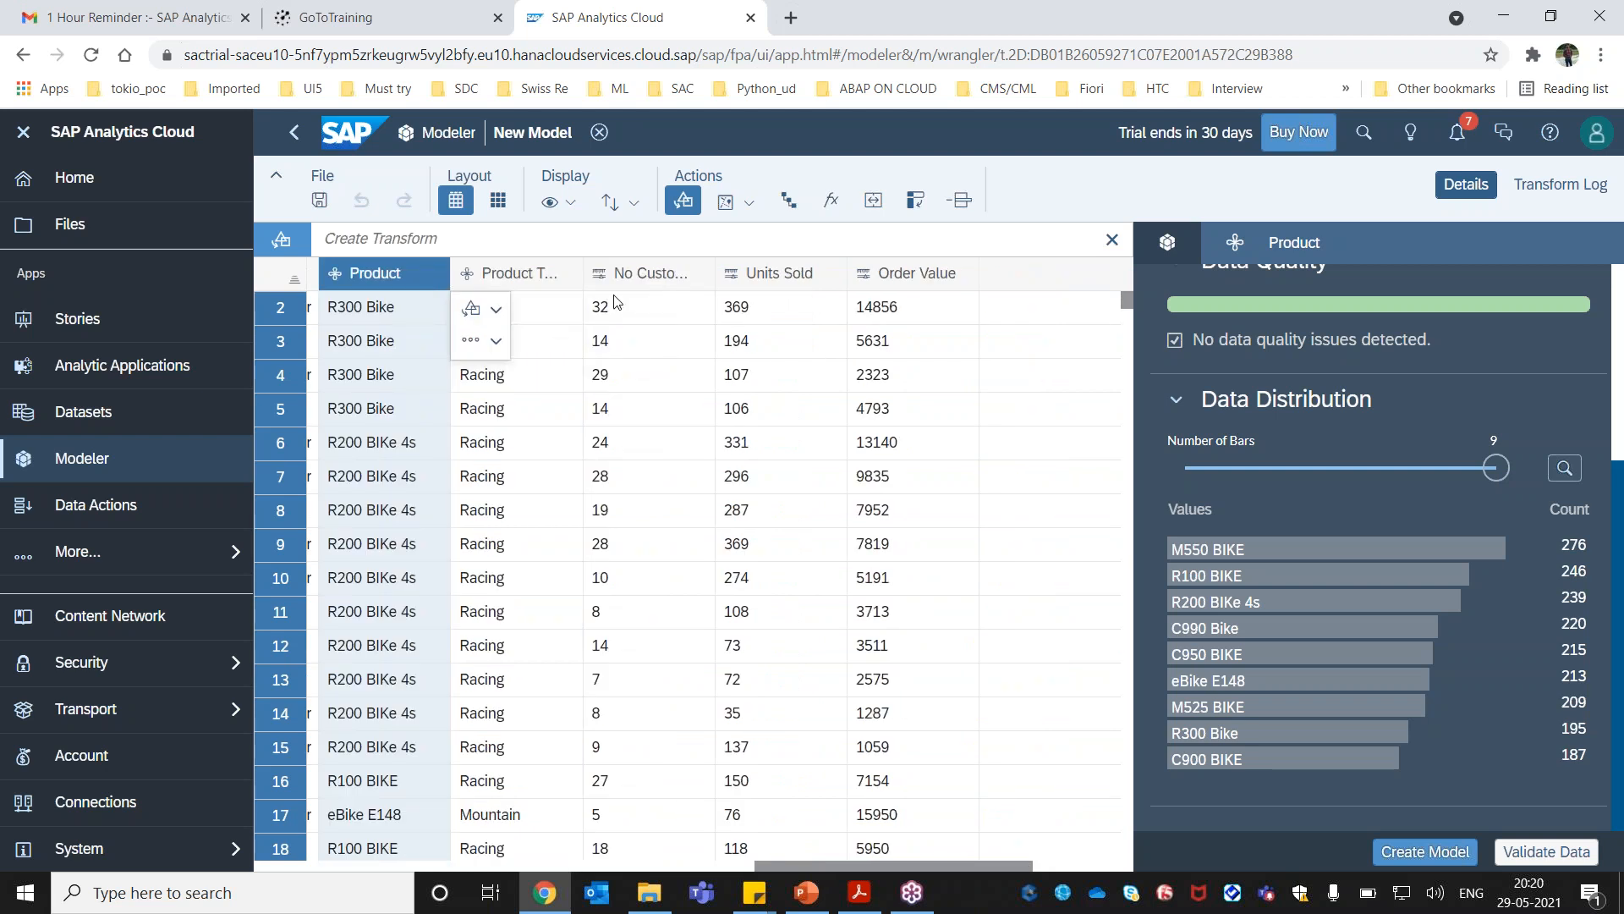
{"action": "left_click", "coordinate": [656, 282]}
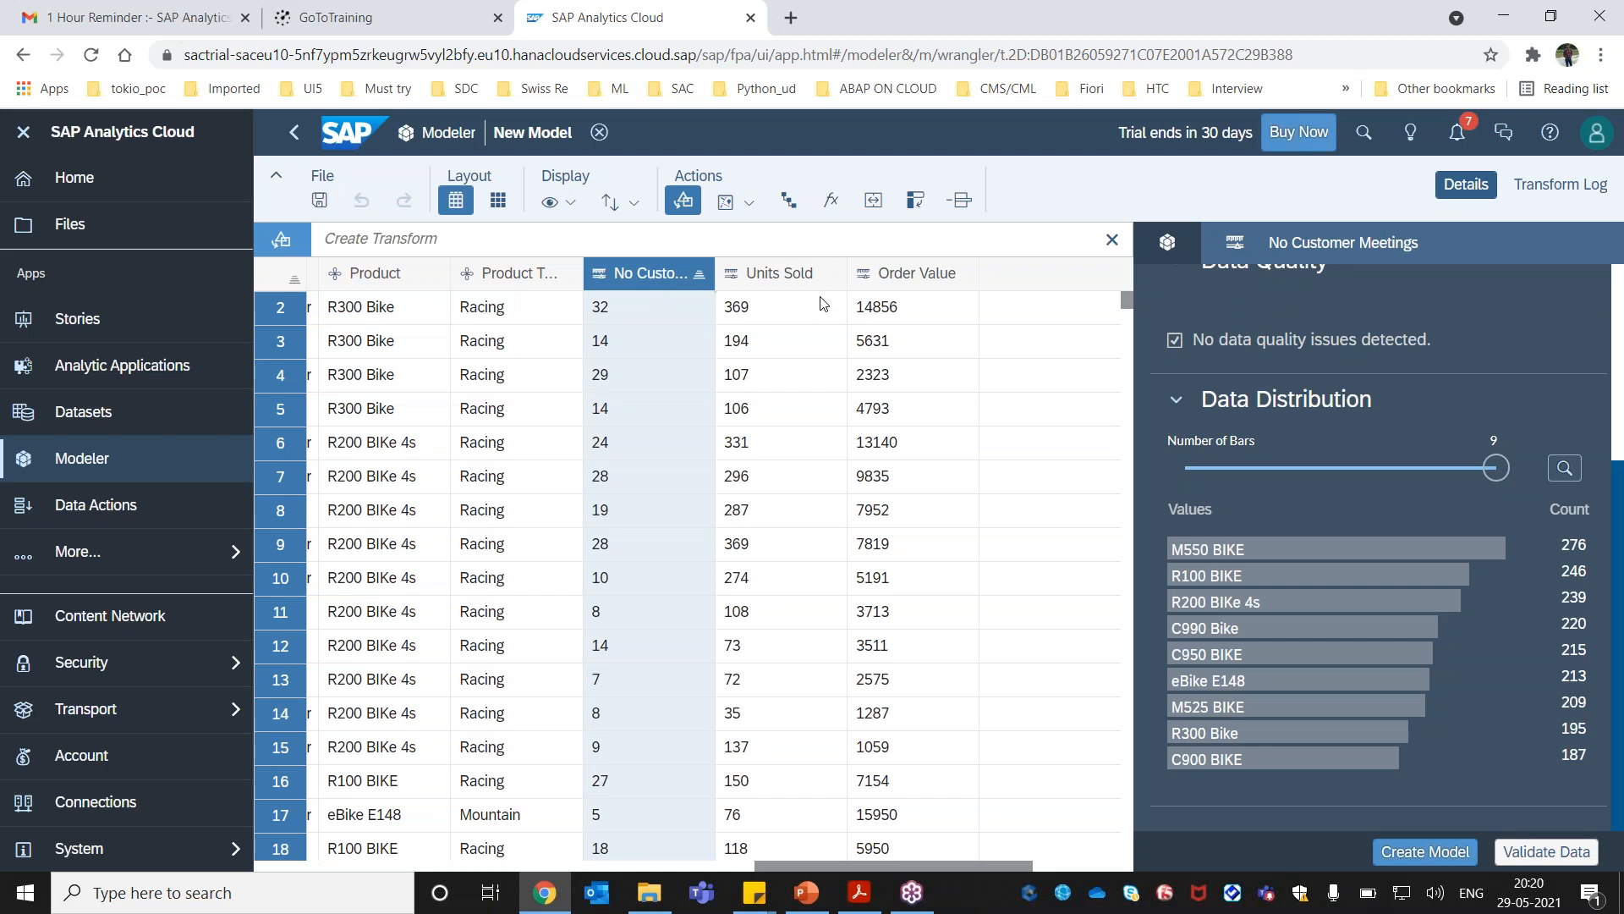
{"action": "scroll", "coordinate": [1367, 423], "scroll_direction": "up", "scroll_amount": 6}
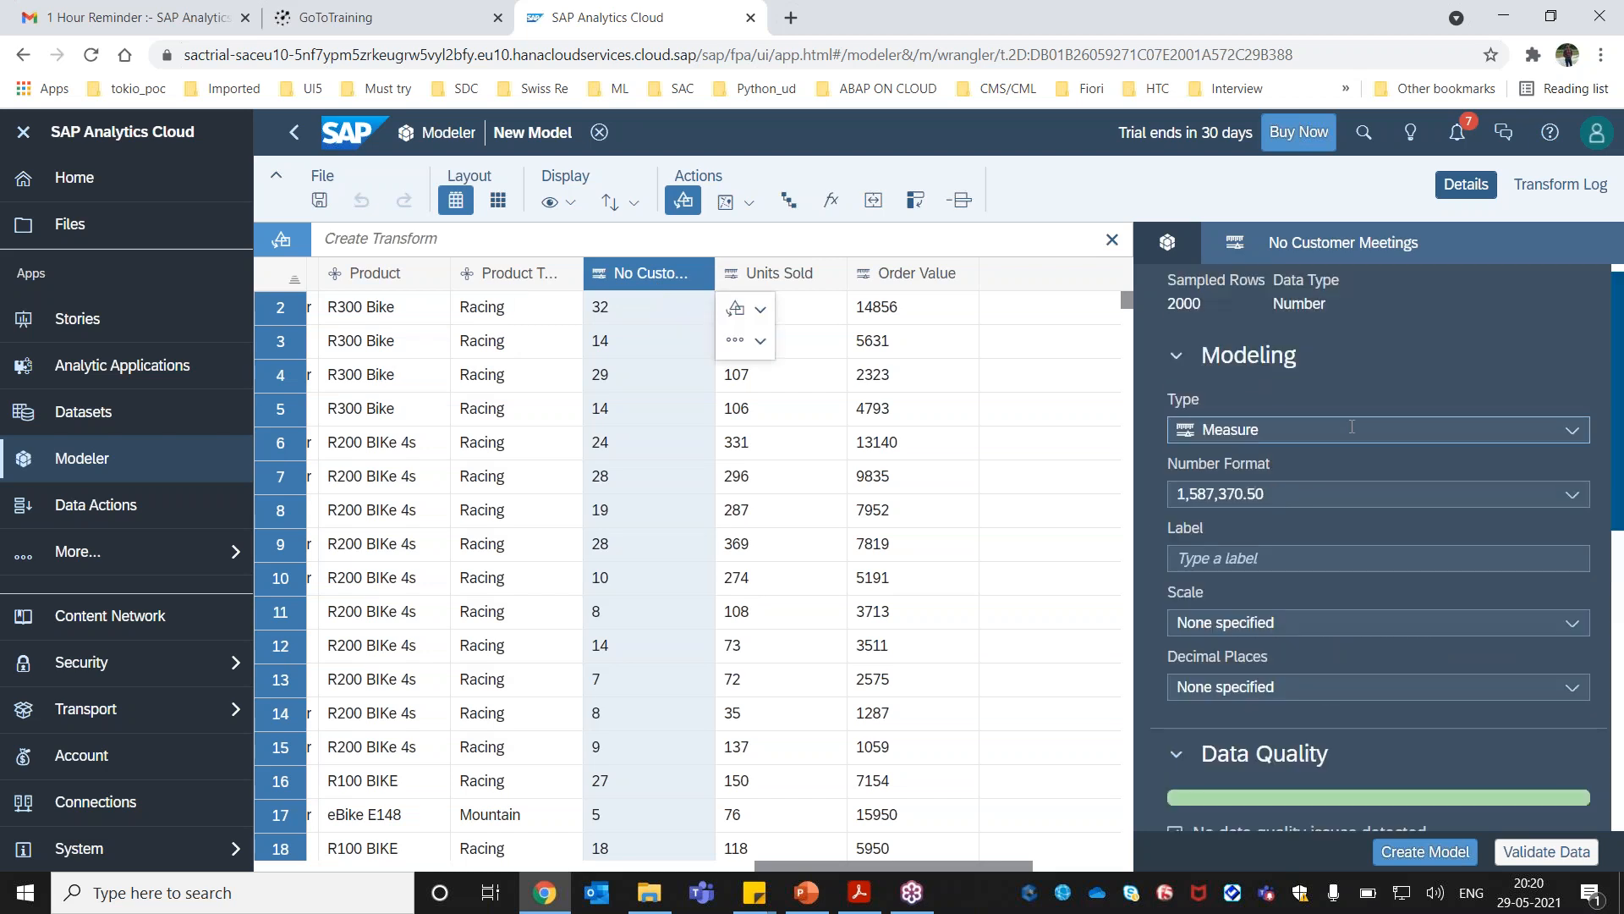
{"action": "left_click", "coordinate": [786, 274]}
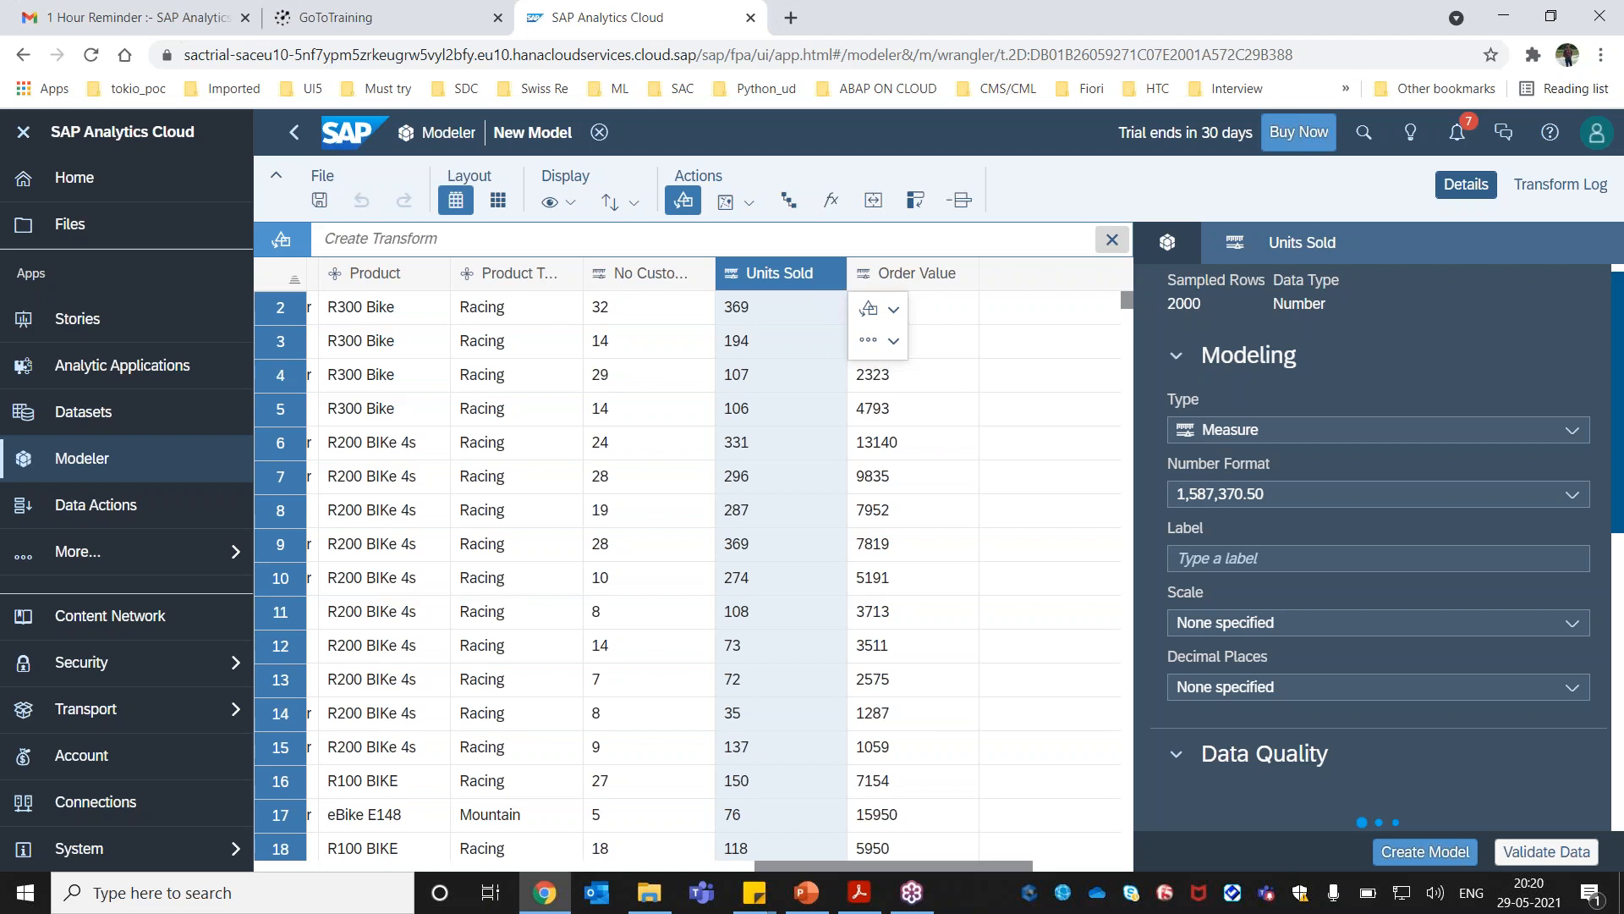
Try to concatenate the Sales Agent Last Name and Sales Agent First Name columns, separated by a space.
{"action": "left_click_drag", "start_coordinate": [931, 865], "coordinate": [530, 852]}
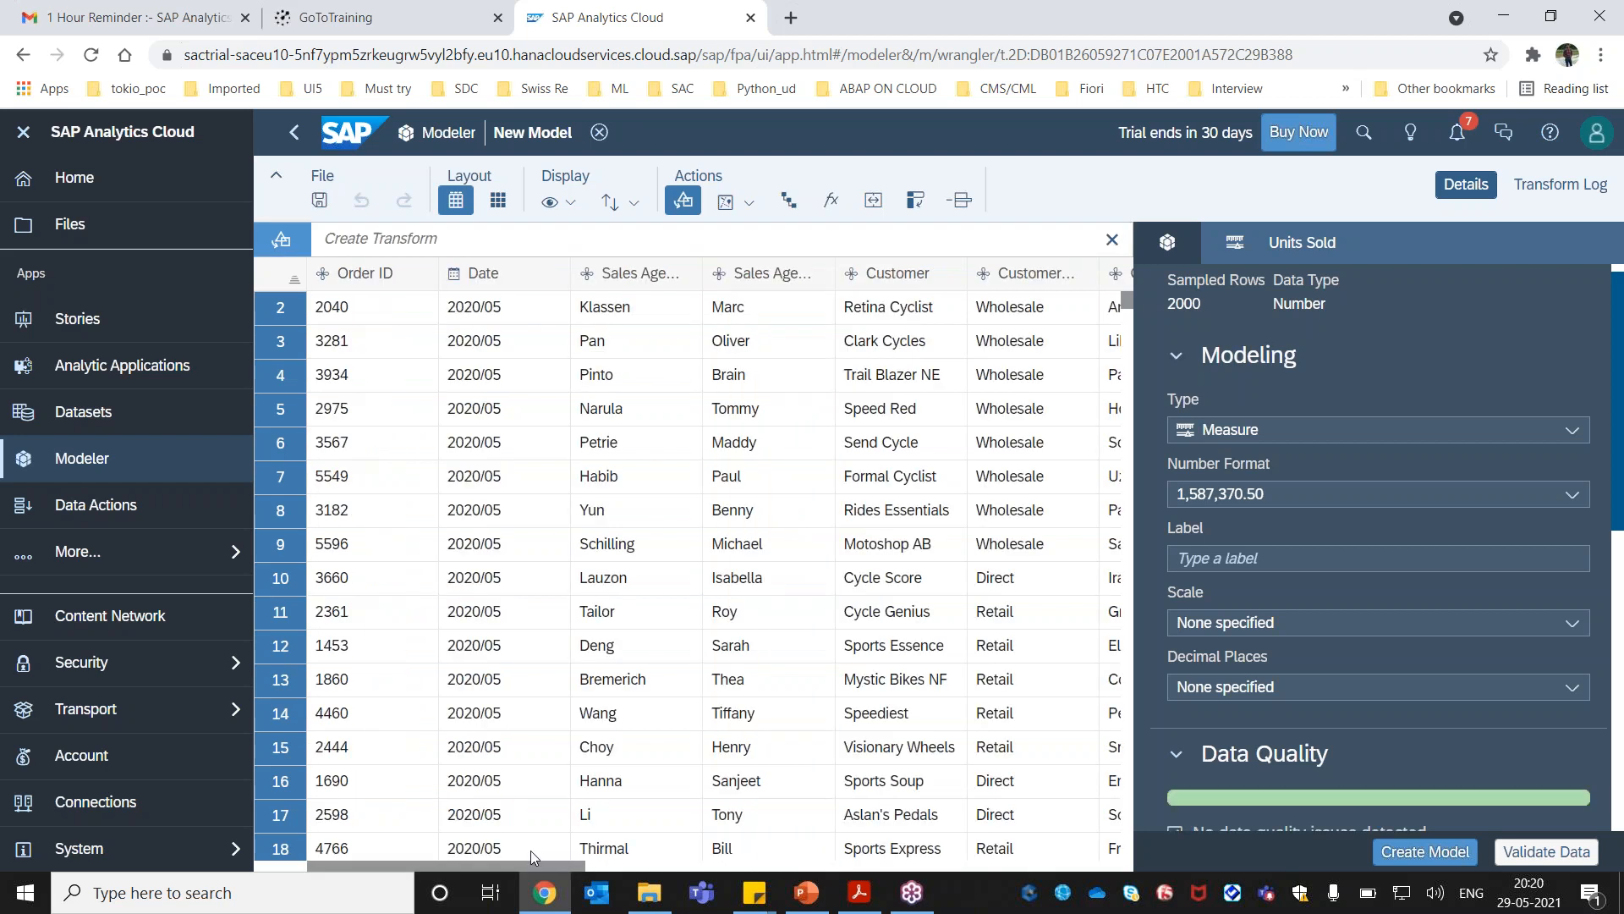
{"action": "left_click", "coordinate": [648, 275]}
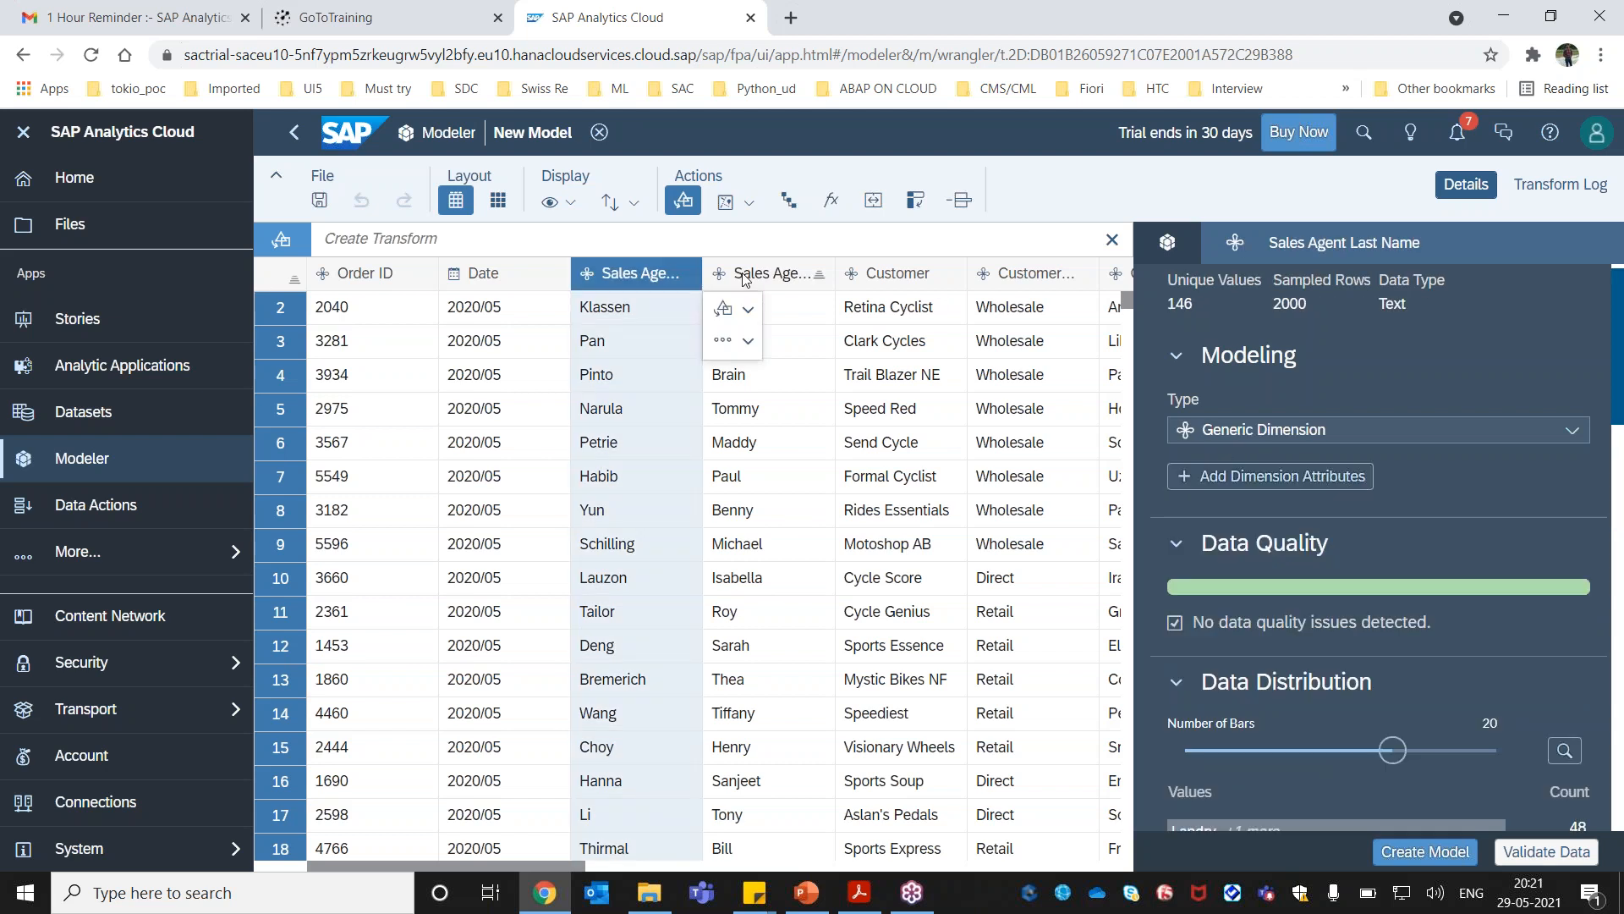
{"action": "left_click", "coordinate": [745, 275], "text": "ctrl"}
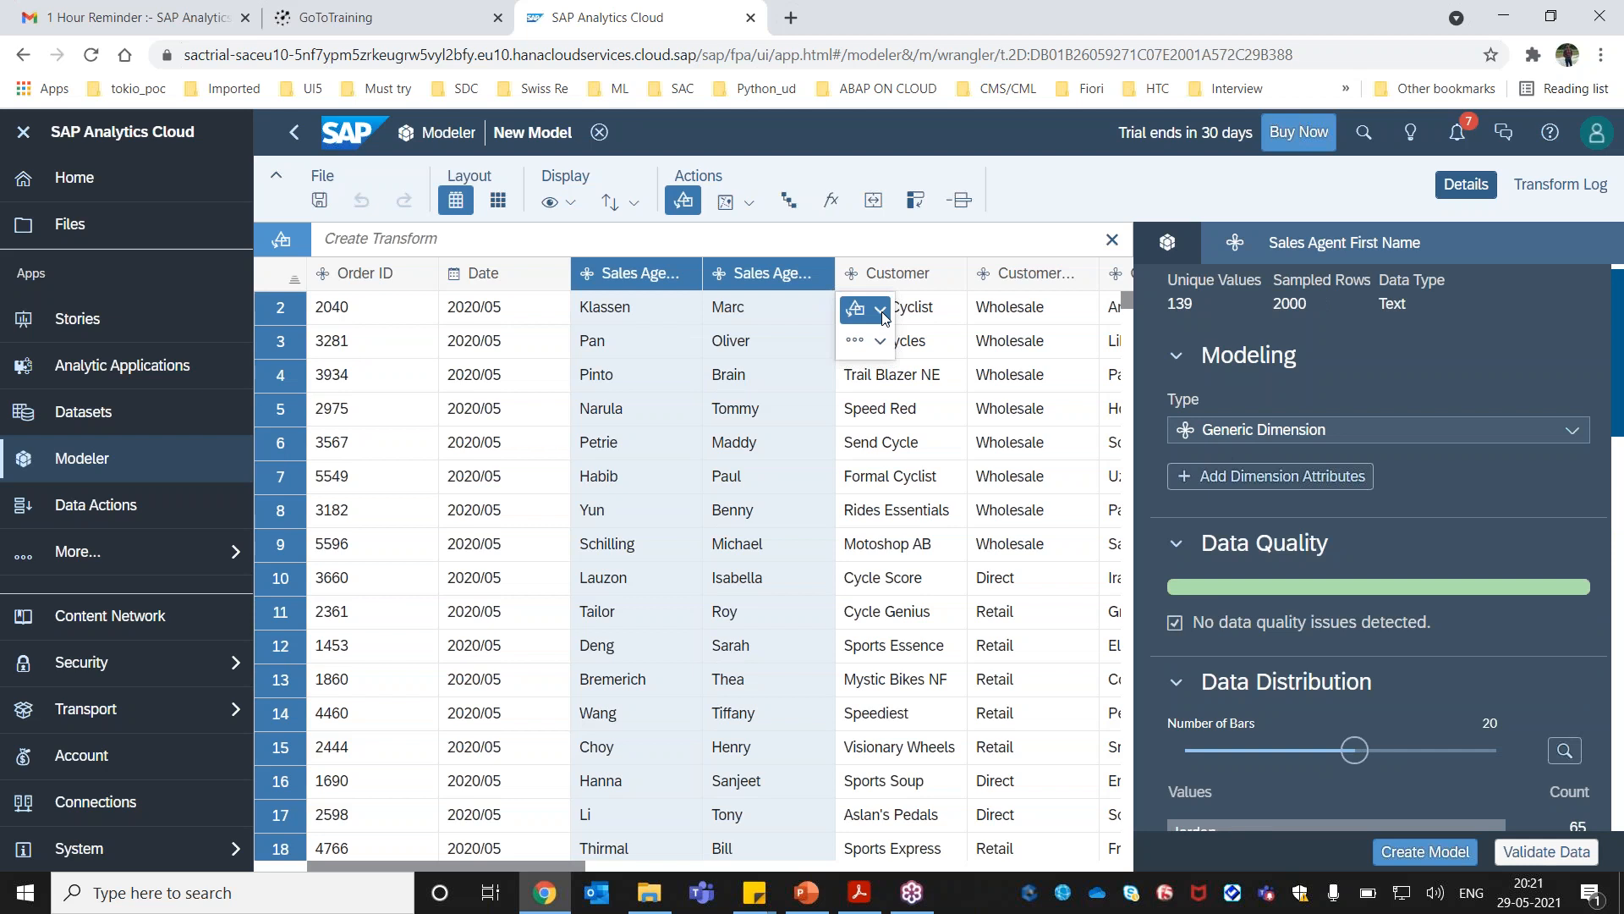
{"action": "left_click", "coordinate": [882, 318]}
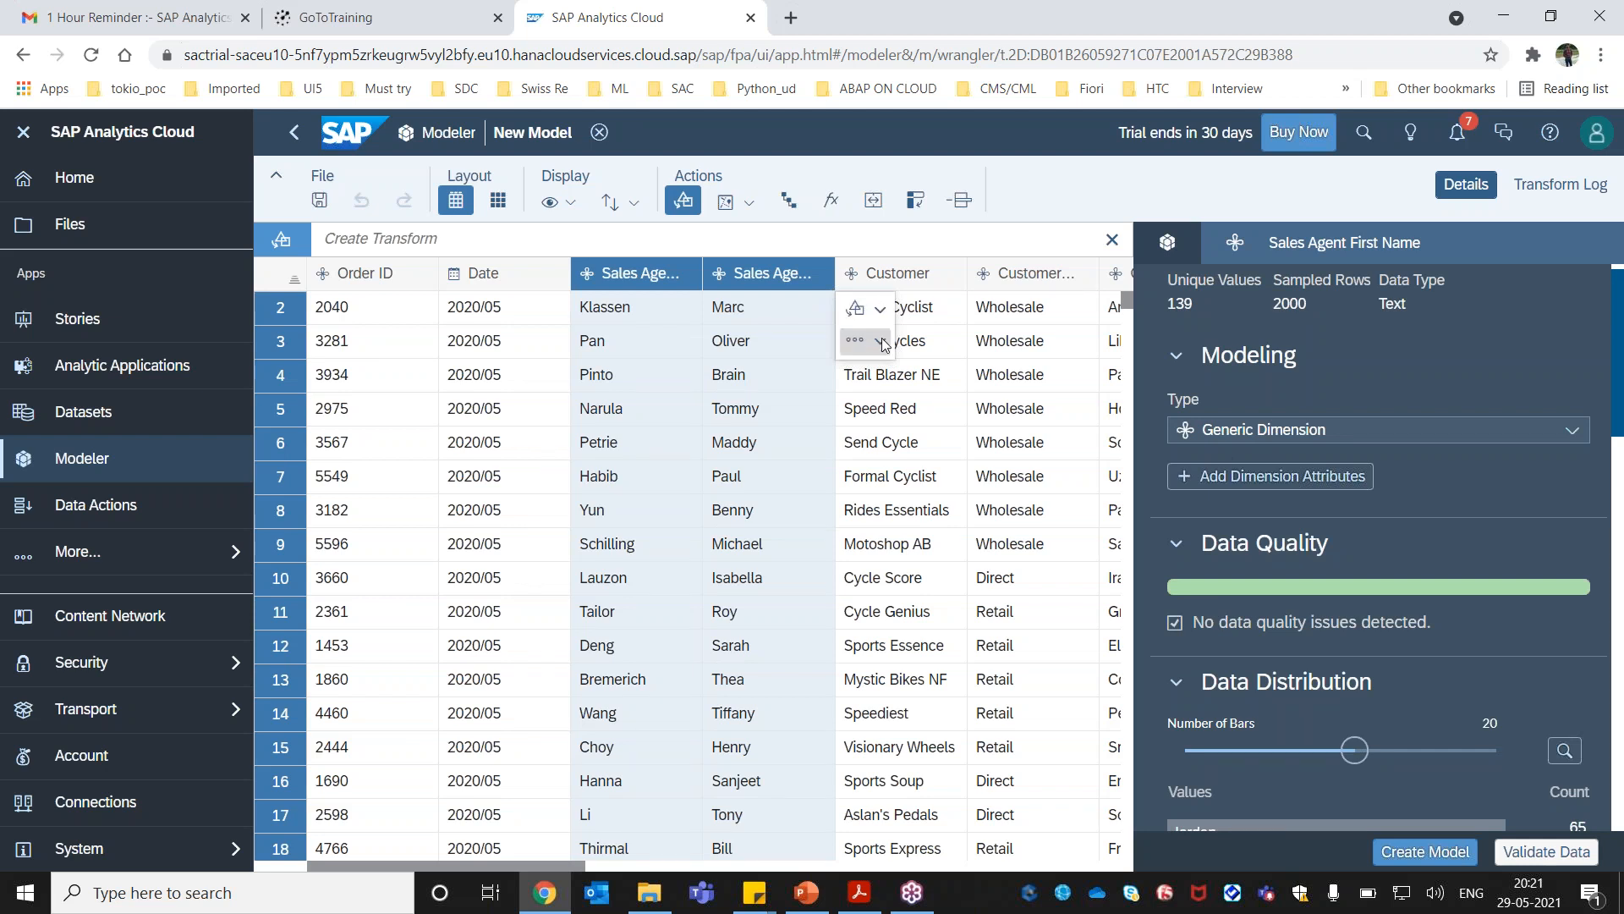
{"action": "left_click", "coordinate": [882, 340]}
{"action": "left_click", "coordinate": [881, 313]}
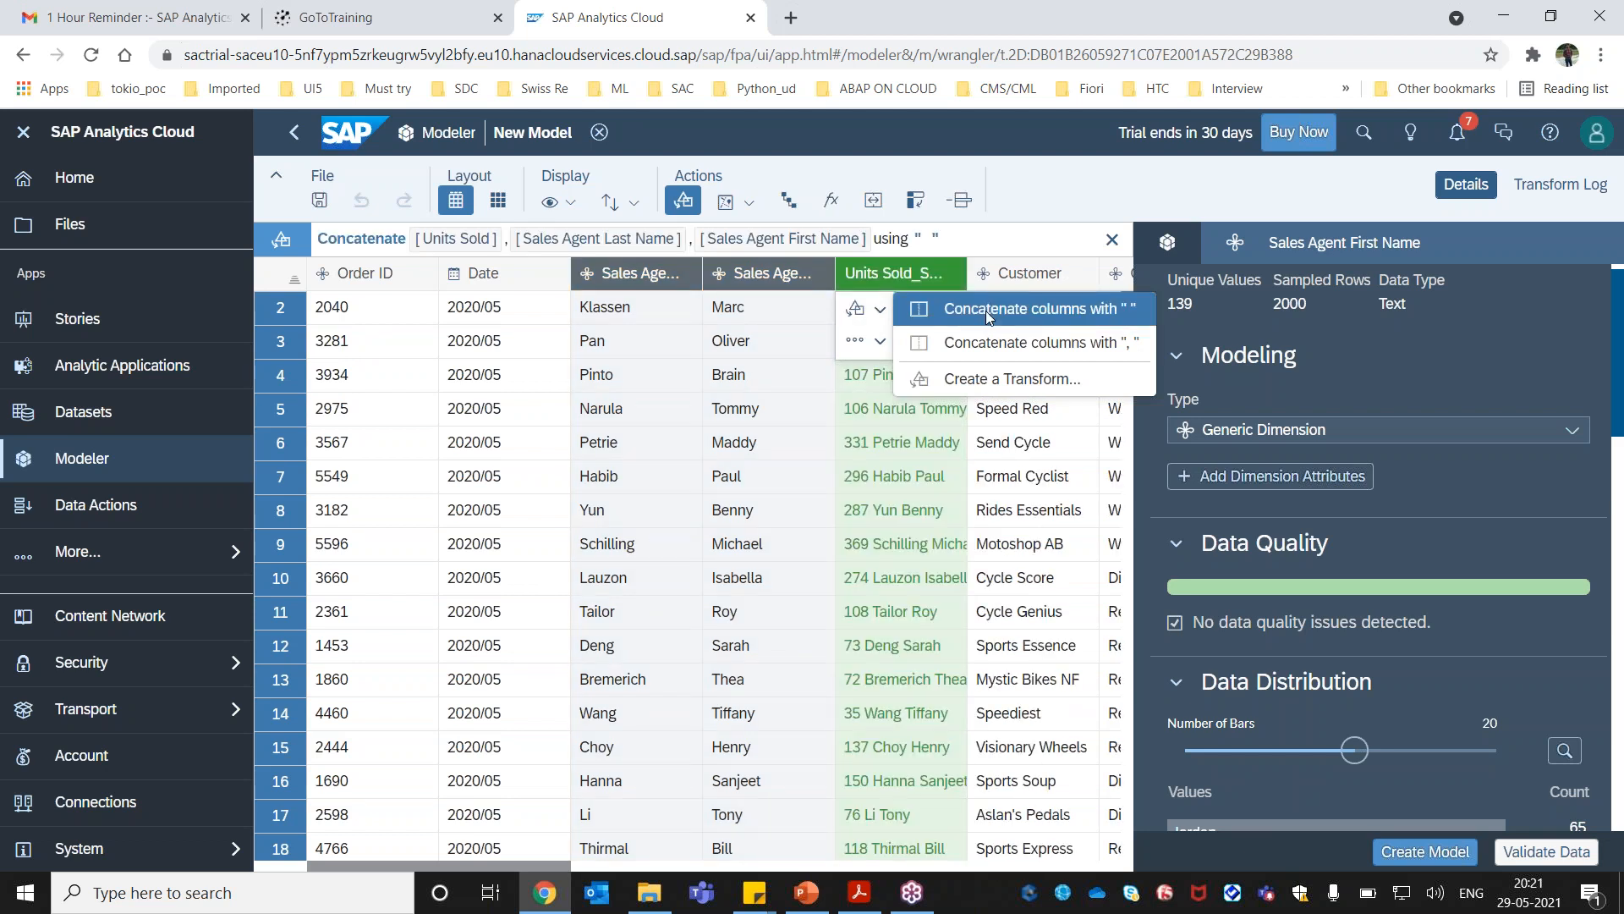
{"action": "left_click", "coordinate": [988, 316]}
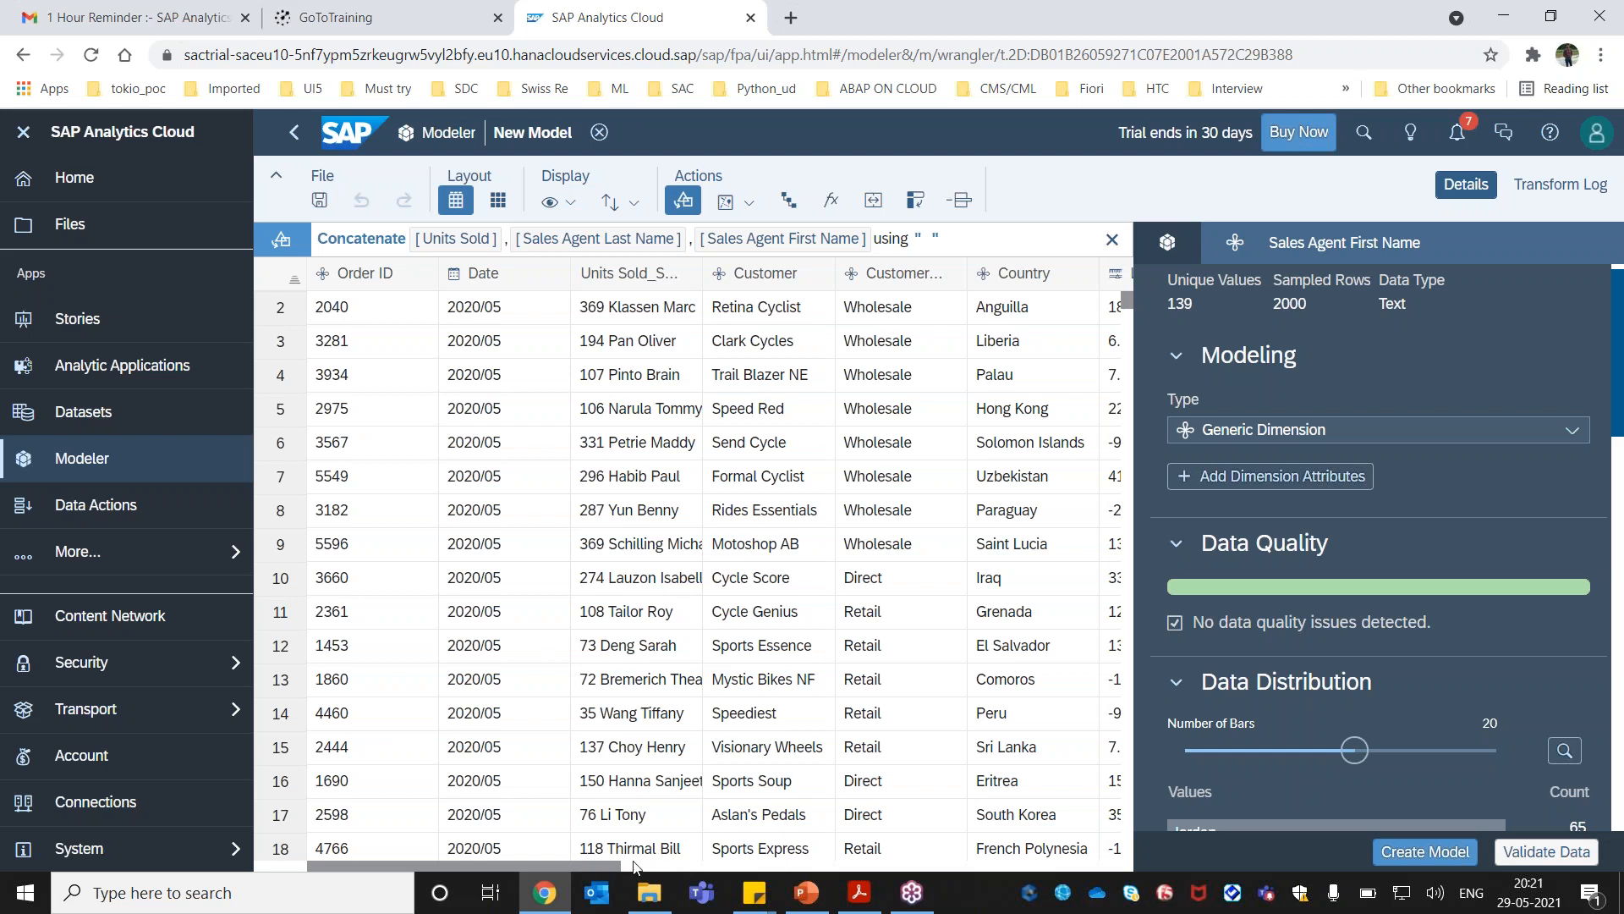
{"action": "key", "text": "Return"}
Review the combined column and the transformation log, and undo the column concatenation.
{"action": "left_click_drag", "start_coordinate": [634, 862], "coordinate": [732, 312]}
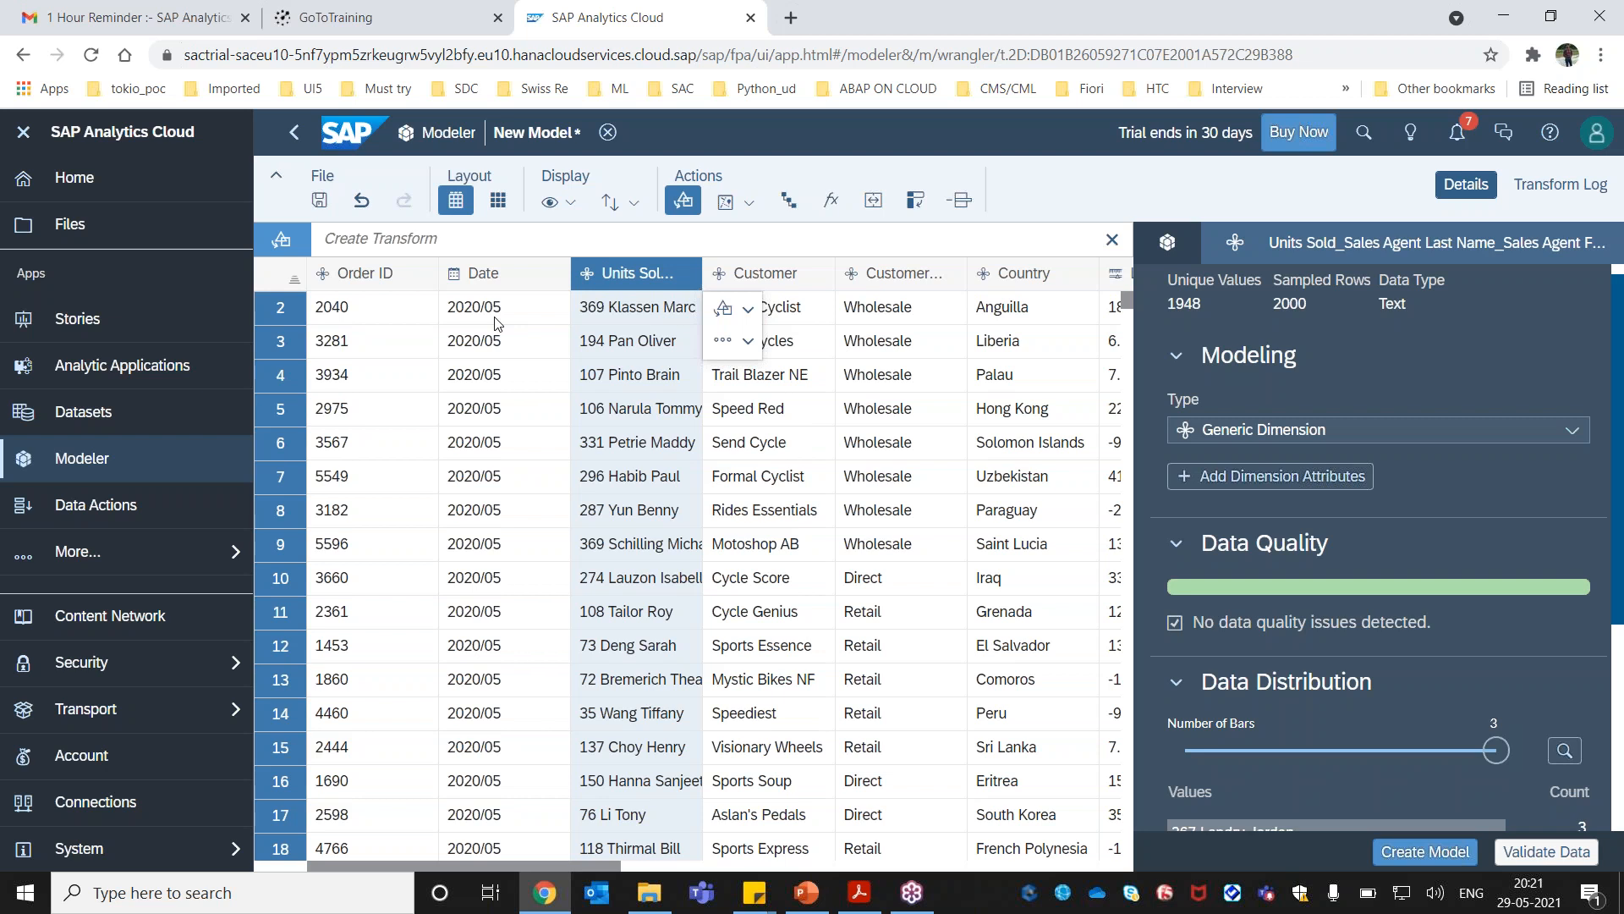
{"action": "left_click_drag", "start_coordinate": [450, 863], "coordinate": [410, 884]}
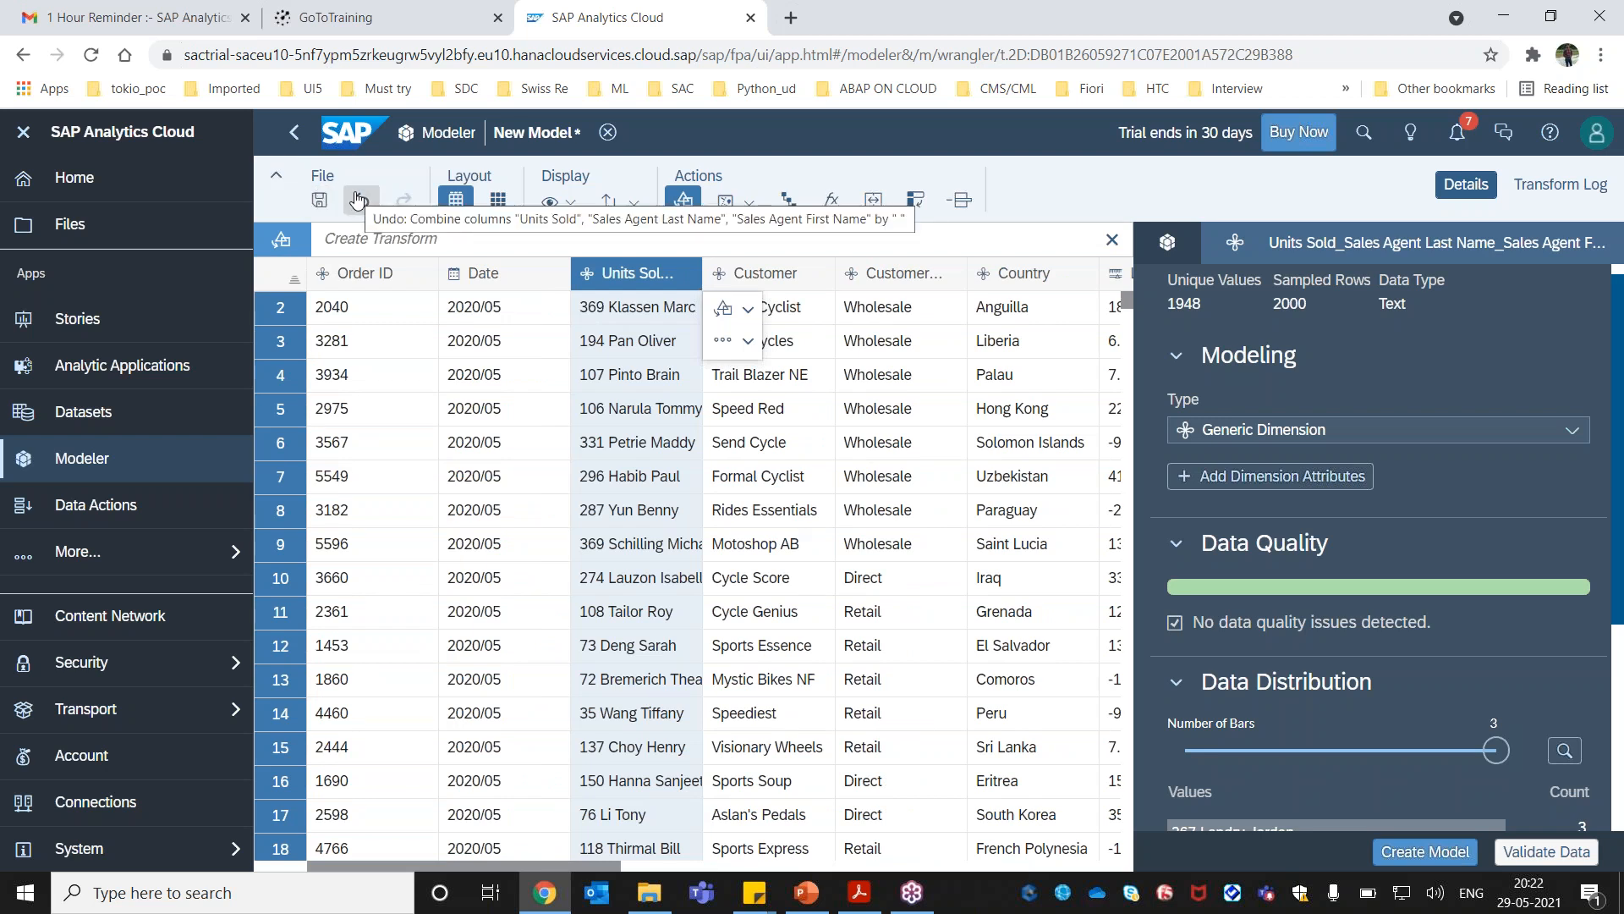
{"action": "left_click", "coordinate": [1537, 188]}
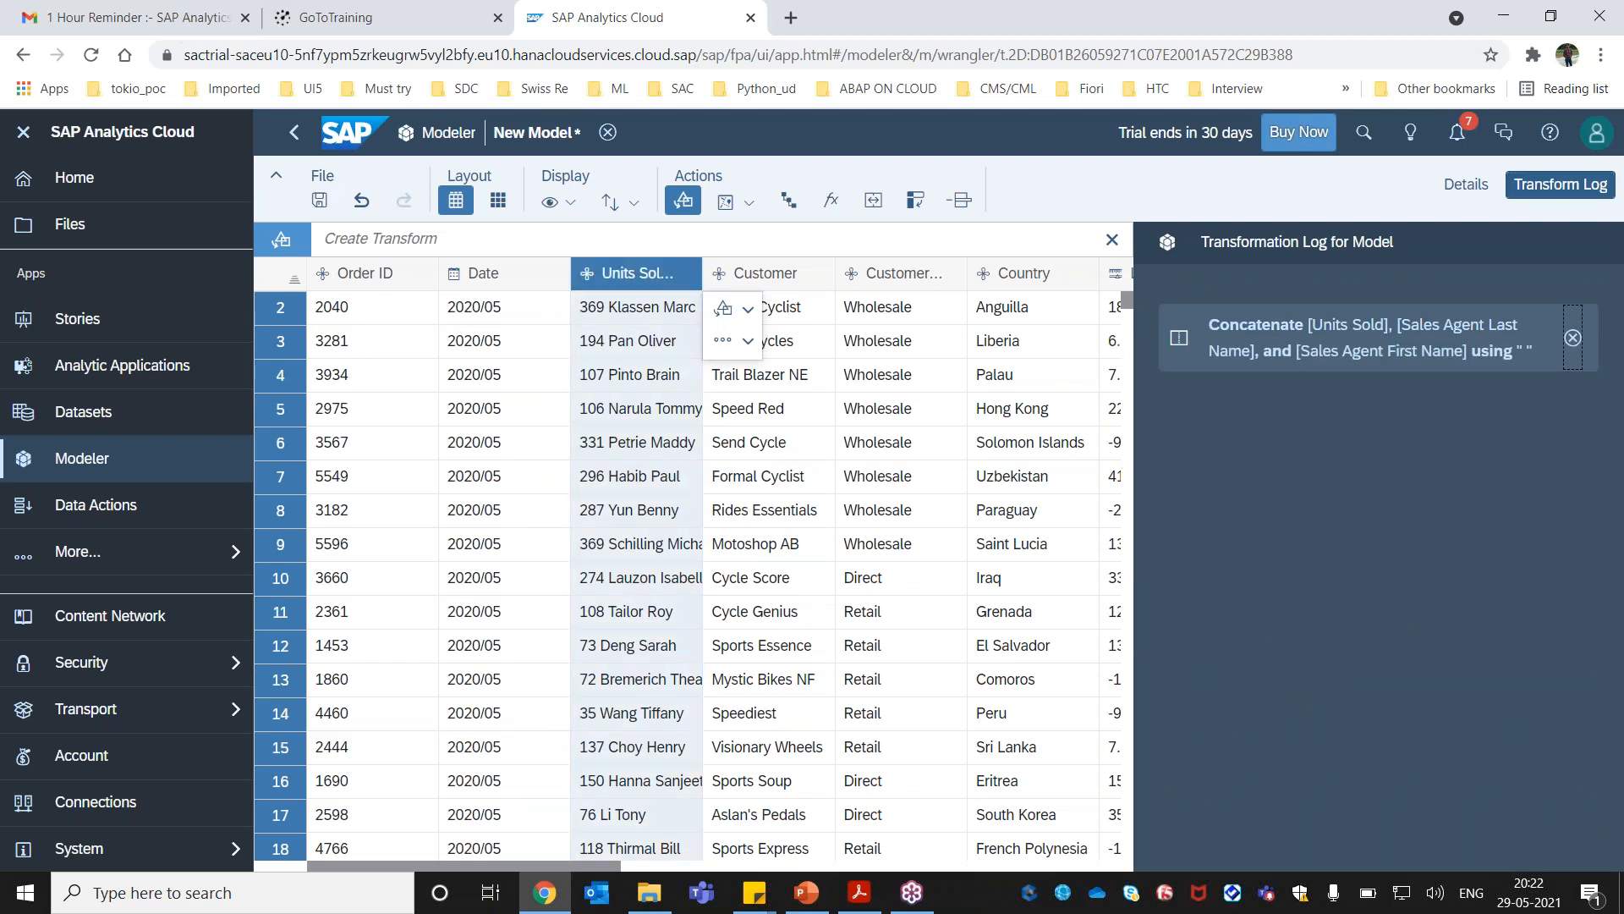
{"action": "left_click", "coordinate": [362, 203]}
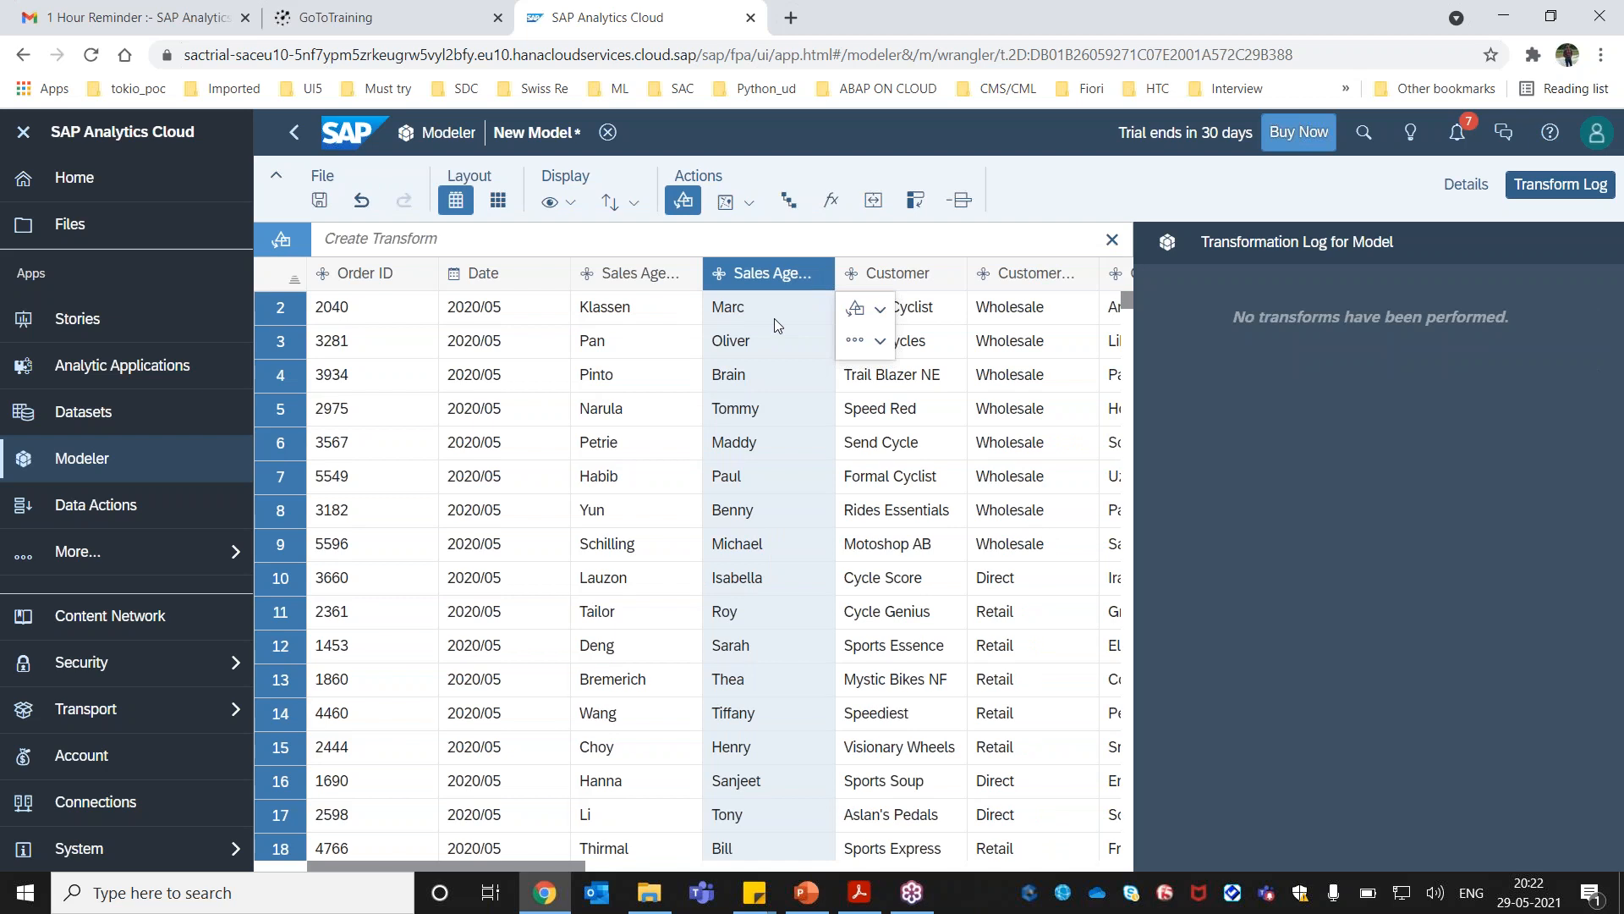
Concatenate only the Sales Agent Last Name and Sales Agent First Name columns, separated by a space.
{"action": "left_click", "coordinate": [651, 274]}
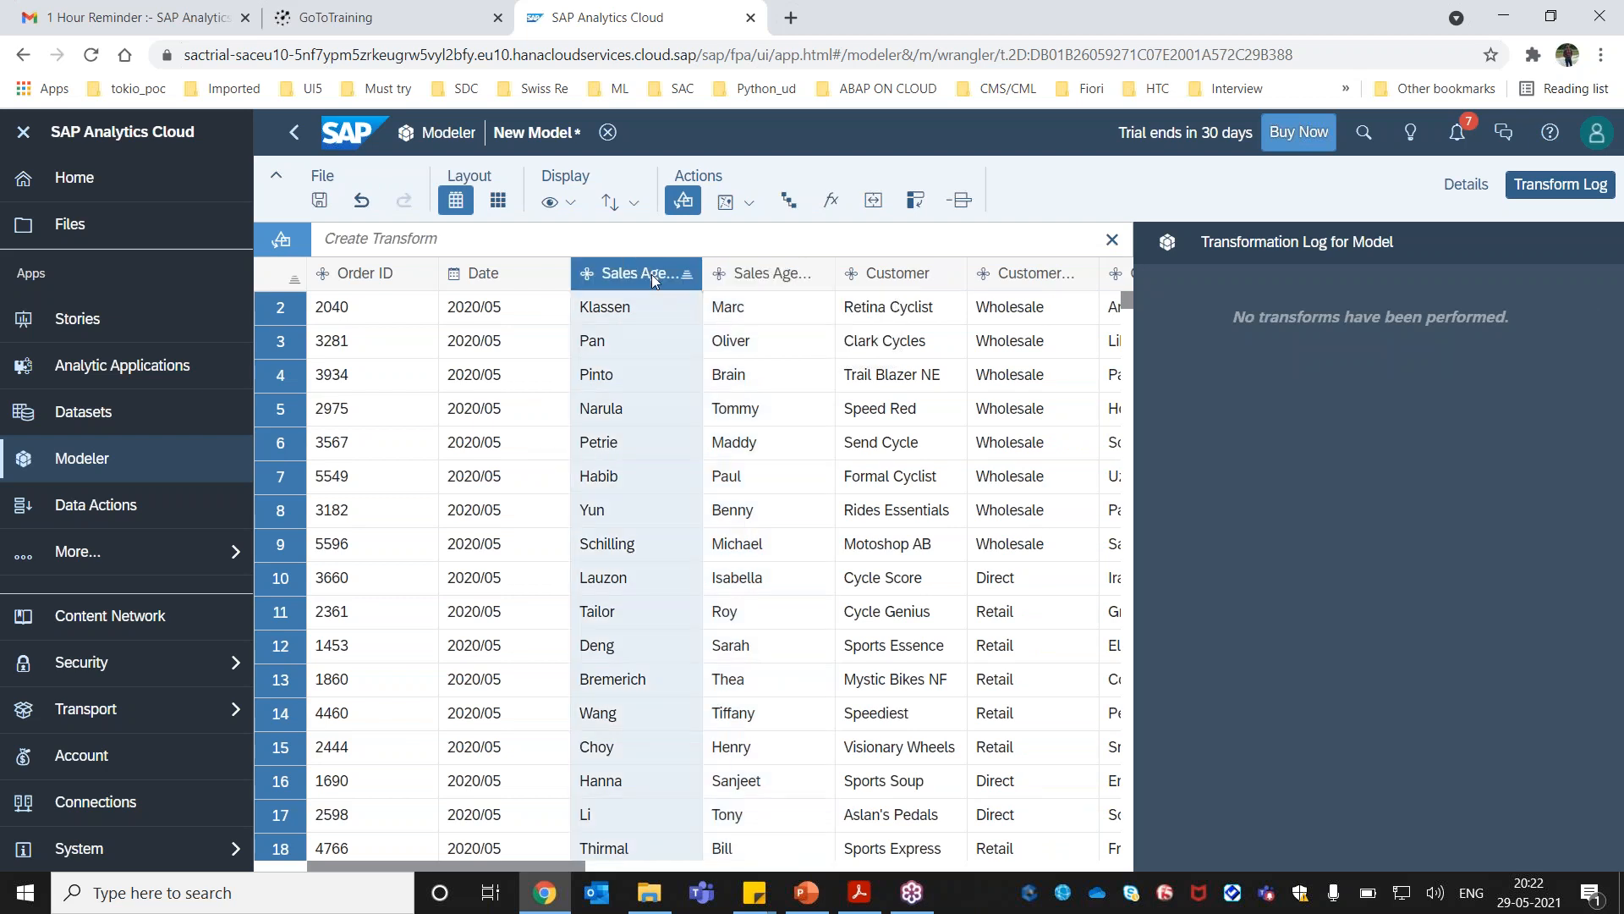
{"action": "left_click", "coordinate": [748, 274], "text": "ctrl"}
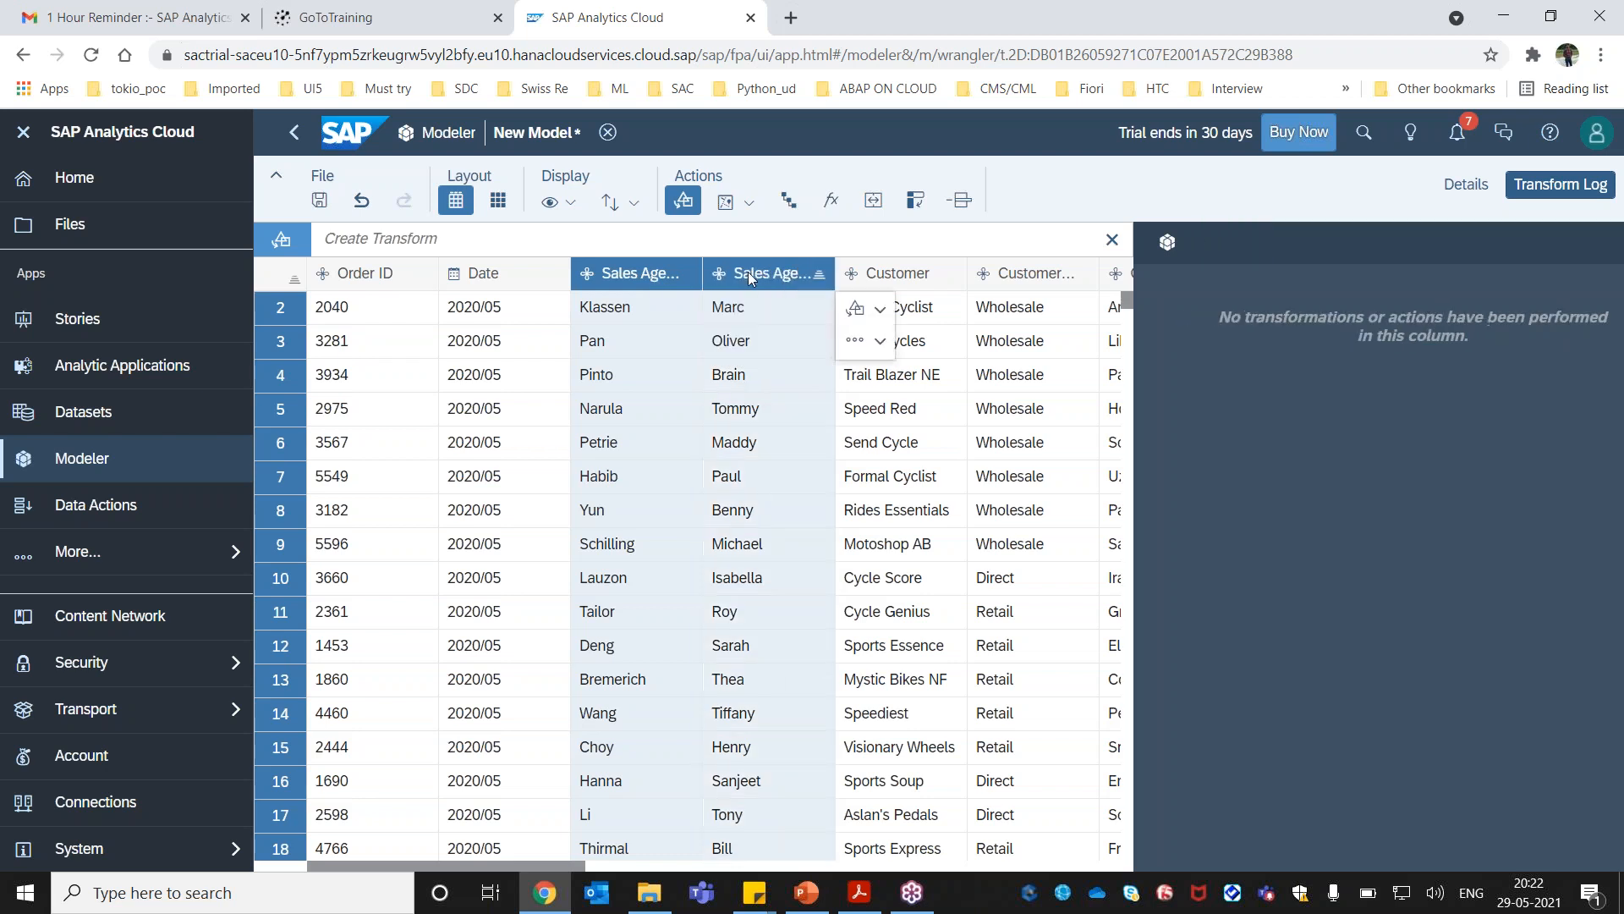
{"action": "left_click", "coordinate": [884, 312]}
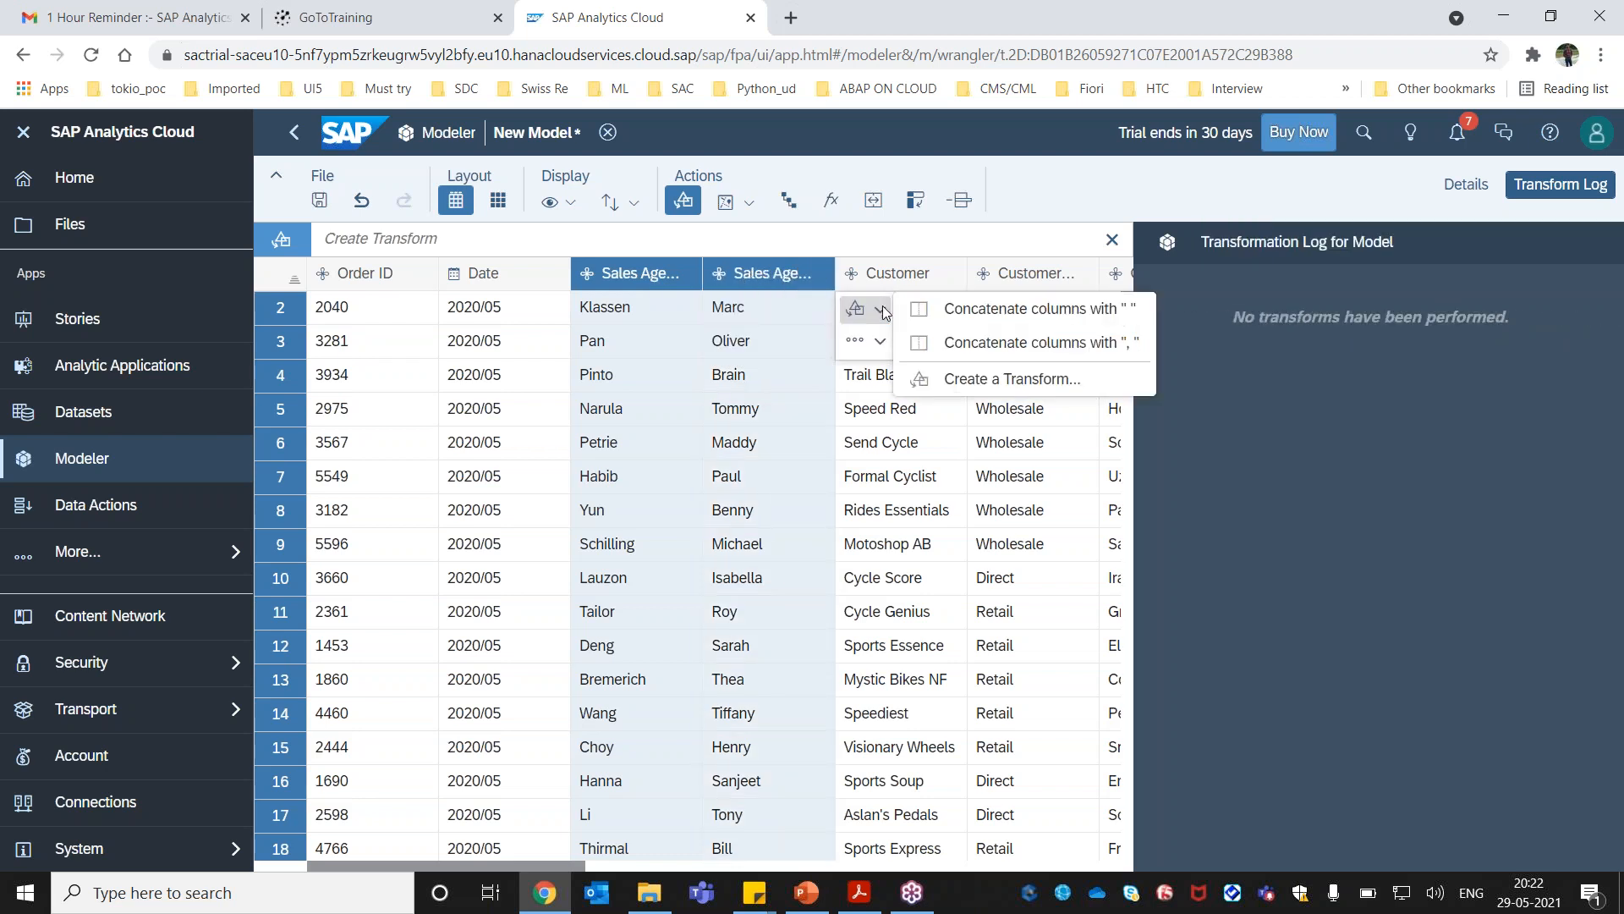
{"action": "left_click", "coordinate": [987, 310]}
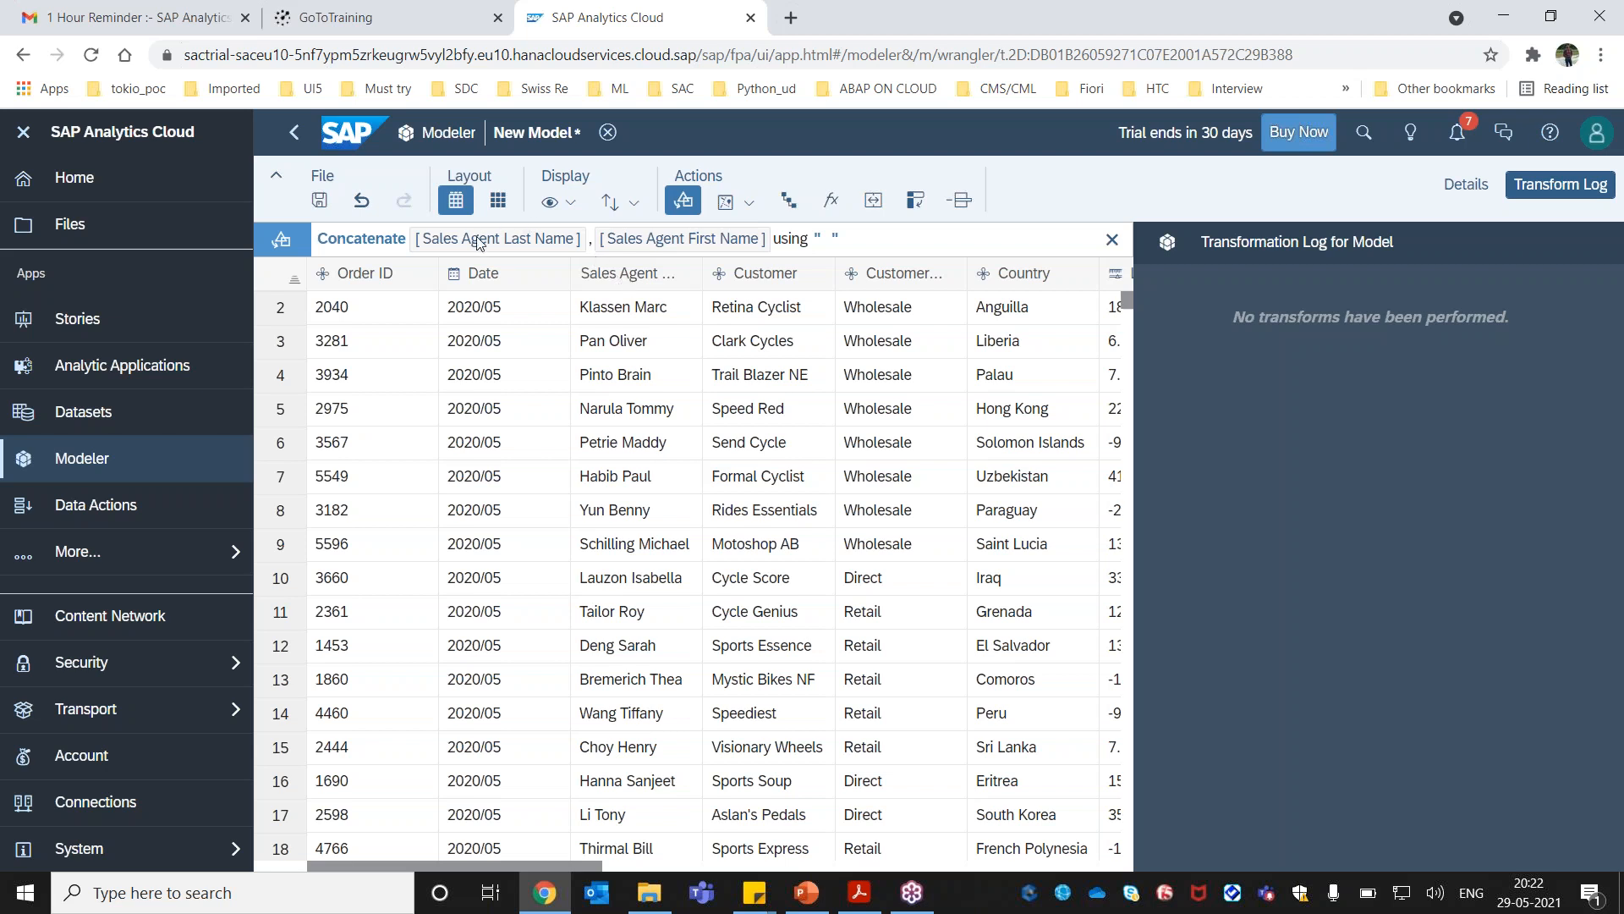
{"action": "key", "text": "Return"}
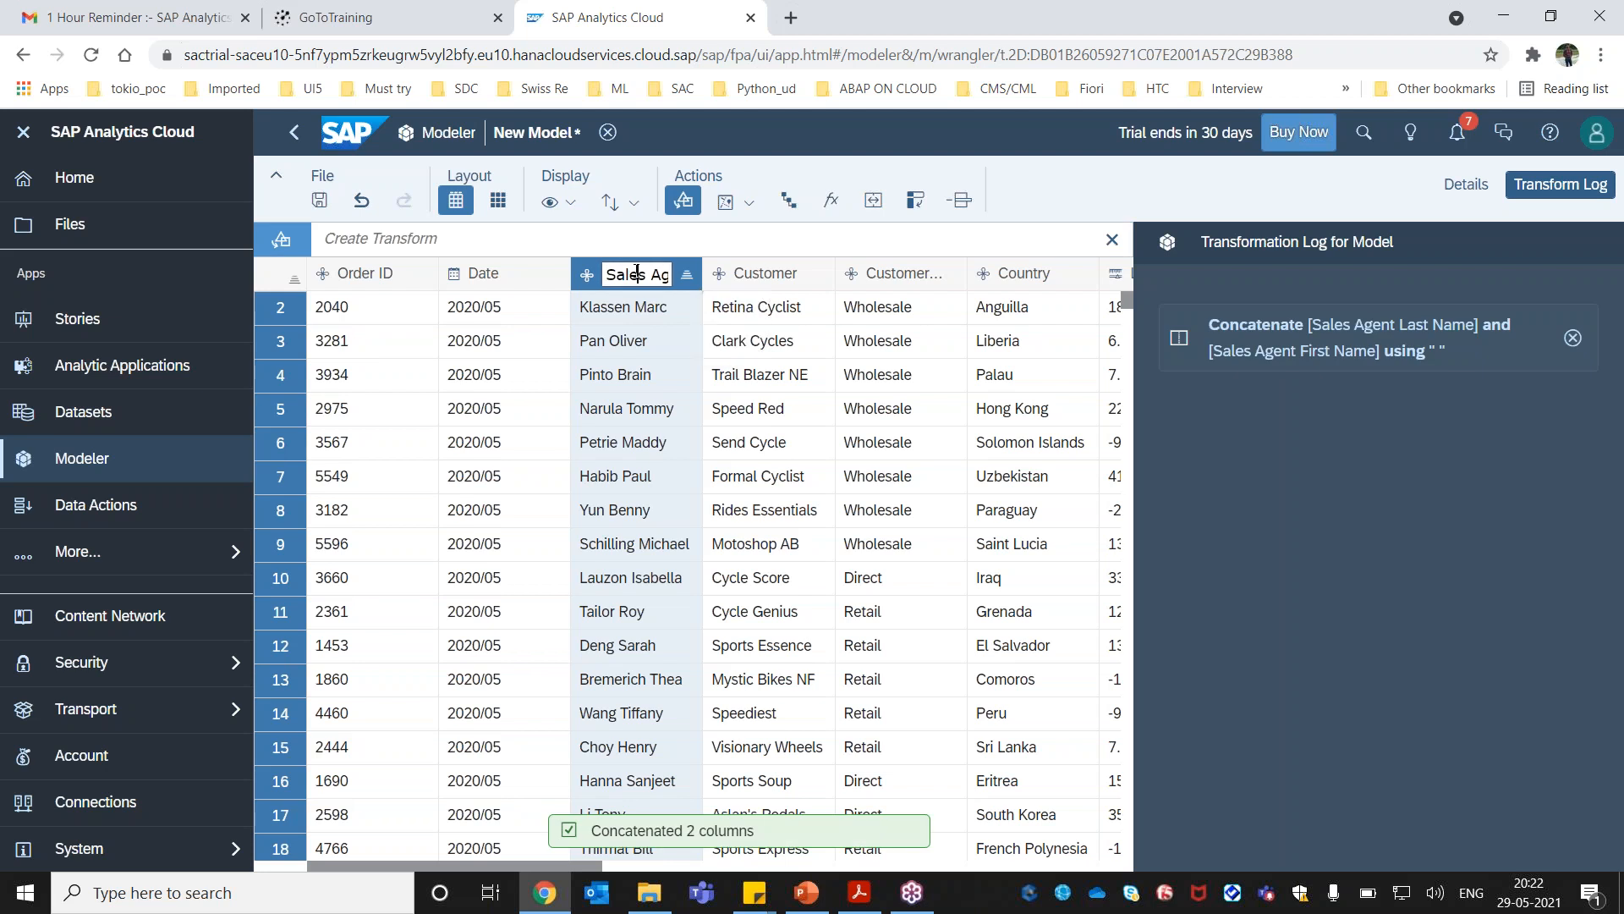
Rename the combined sales agent name column as Sales Agent.
{"action": "key", "text": "BackSpace"}
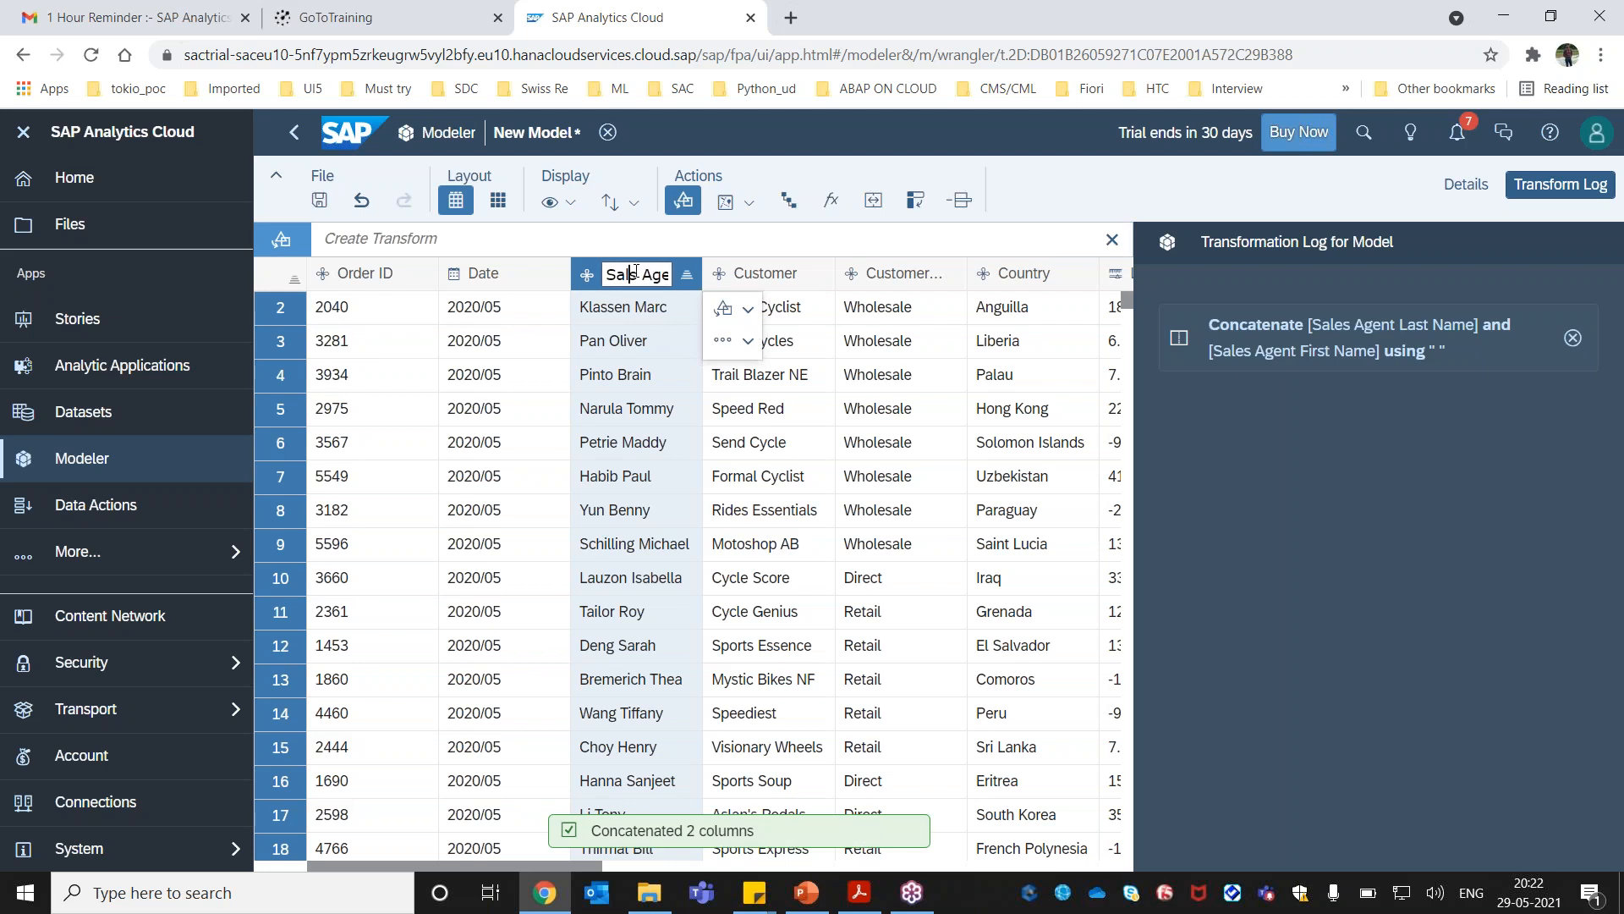
{"action": "key", "text": "Right"}
{"action": "key", "text": "Right"}
{"action": "key", "text": "Right"}
{"action": "key", "text": "Right"}
{"action": "key", "text": "Right"}
{"action": "key", "text": "Right"}
{"action": "key", "text": "Right"}
{"action": "key", "text": "Right"}
{"action": "key", "text": "Right"}
{"action": "key", "text": "Right"}
{"action": "key", "text": "Right"}
{"action": "key", "text": "Right"}
{"action": "key", "text": "Right"}
{"action": "key", "text": "Right"}
{"action": "key", "text": "Right"}
{"action": "key", "text": "Right"}
{"action": "key", "text": "Right"}
{"action": "key", "text": "Right"}
{"action": "key", "text": "Right"}
{"action": "key", "text": "Right"}
{"action": "key", "text": "Right"}
{"action": "key", "text": "Right"}
{"action": "key", "text": "Right"}
{"action": "key", "text": "Right"}
{"action": "key", "text": "Right"}
{"action": "key", "text": "Right"}
{"action": "key", "text": "Right"}
{"action": "key", "text": "Right"}
{"action": "key", "text": "Right"}
{"action": "key", "text": "Right"}
{"action": "key", "text": "Right"}
{"action": "key", "text": "Right"}
{"action": "key", "text": "Right"}
{"action": "key", "text": "Right"}
{"action": "key", "text": "Right"}
{"action": "key", "text": "BackSpace"}
{"action": "key", "text": "BackSpace"}
{"action": "key", "text": "BackSpace"}
{"action": "key", "text": "BackSpace"}
{"action": "key", "text": "BackSpace"}
{"action": "key", "text": "BackSpace"}
{"action": "key", "text": "BackSpace"}
{"action": "key", "text": "BackSpace"}
{"action": "key", "text": "BackSpace"}
{"action": "key", "text": "BackSpace"}
{"action": "key", "text": "BackSpace"}
{"action": "key", "text": "BackSpace"}
{"action": "key", "text": "BackSpace"}
{"action": "key", "text": "BackSpace"}
{"action": "key", "text": "BackSpace"}
{"action": "key", "text": "BackSpace"}
{"action": "key", "text": "BackSpace"}
{"action": "key", "text": "BackSpace"}
{"action": "key", "text": "BackSpace"}
{"action": "key", "text": "BackSpace"}
{"action": "type", "text": "Sale"}
{"action": "type", "text": "s"}
{"action": "key", "text": "BackSpace"}
{"action": "key", "text": "BackSpace"}
{"action": "type", "text": "s Agent"}
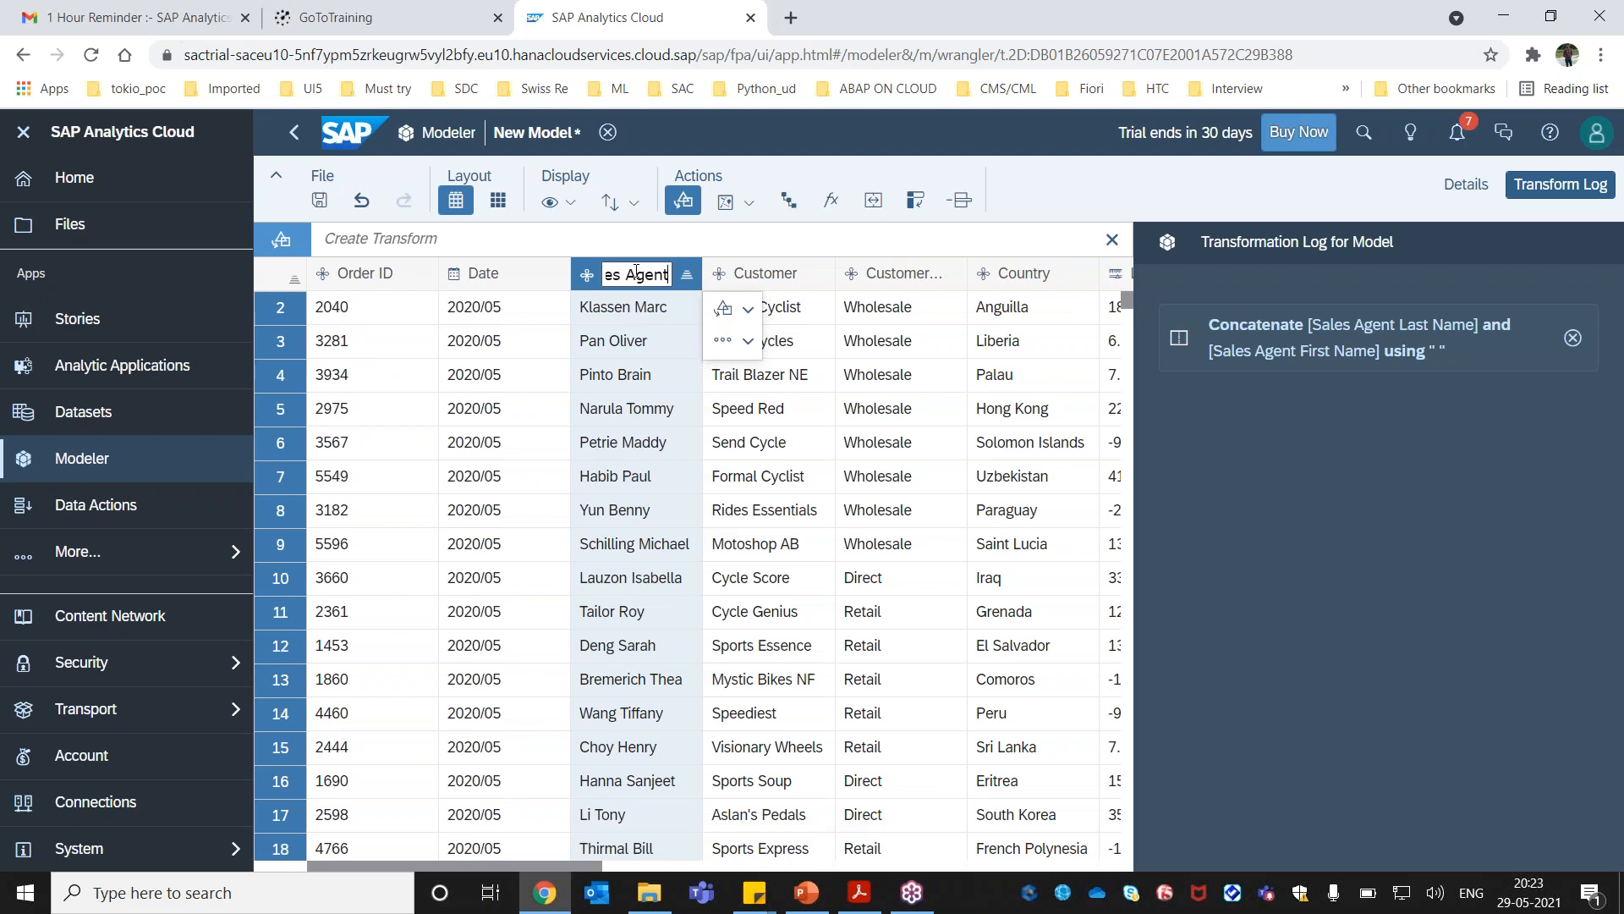
{"action": "key", "text": "Return"}
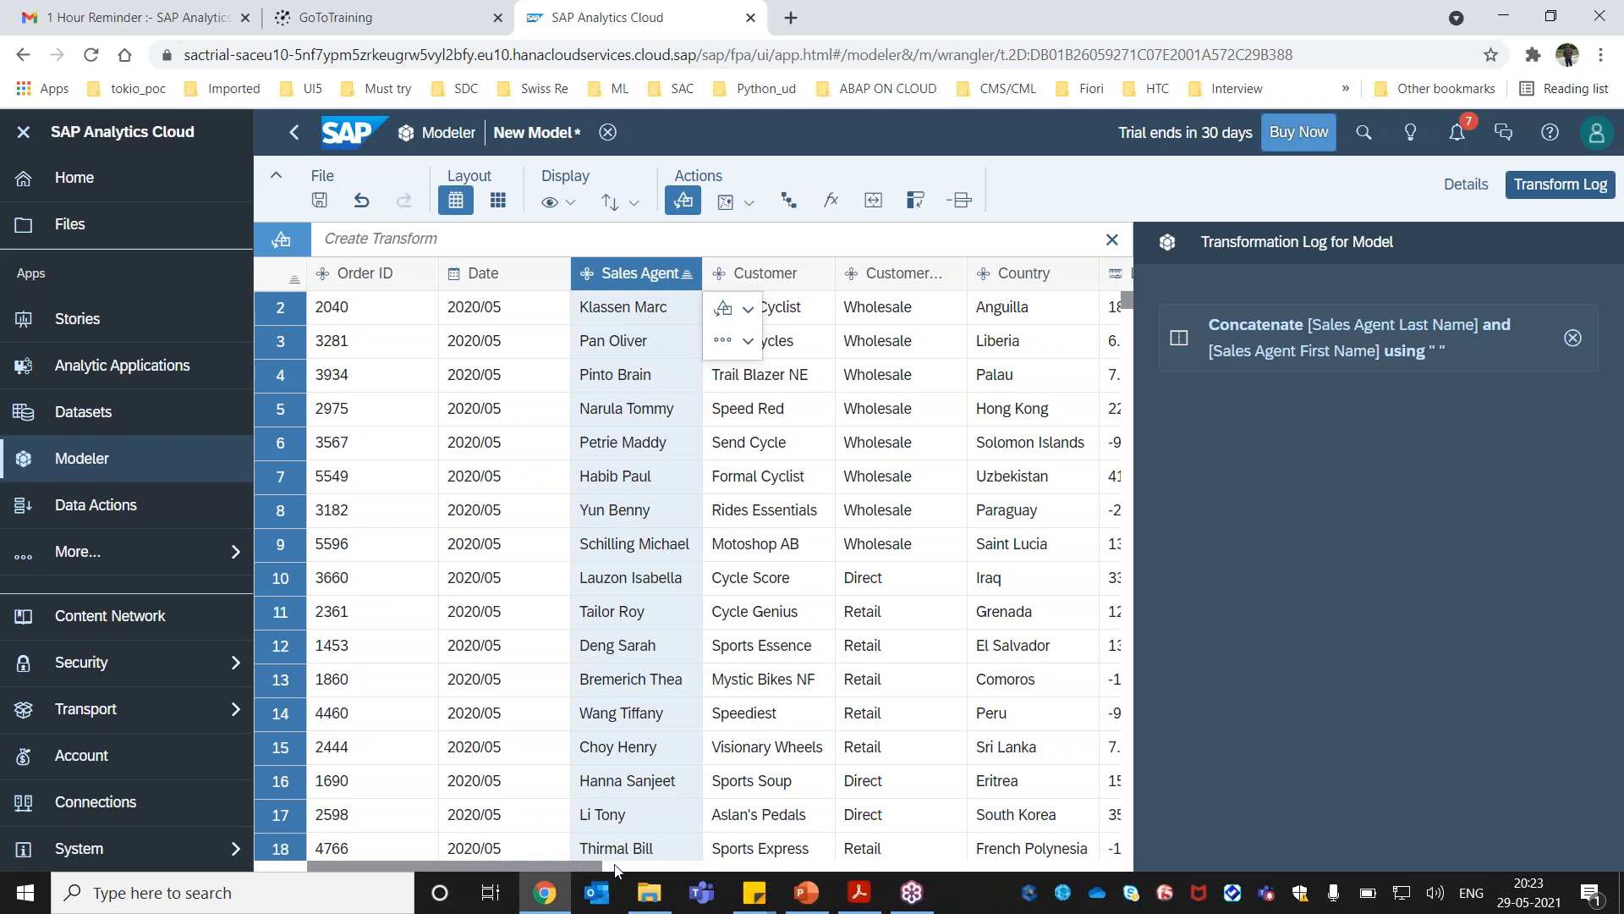
Start a geo enrichment by coordinates using the Latitude and Longtitude columns.
{"action": "scroll", "coordinate": [615, 866], "scroll_direction": "right", "scroll_amount": 3}
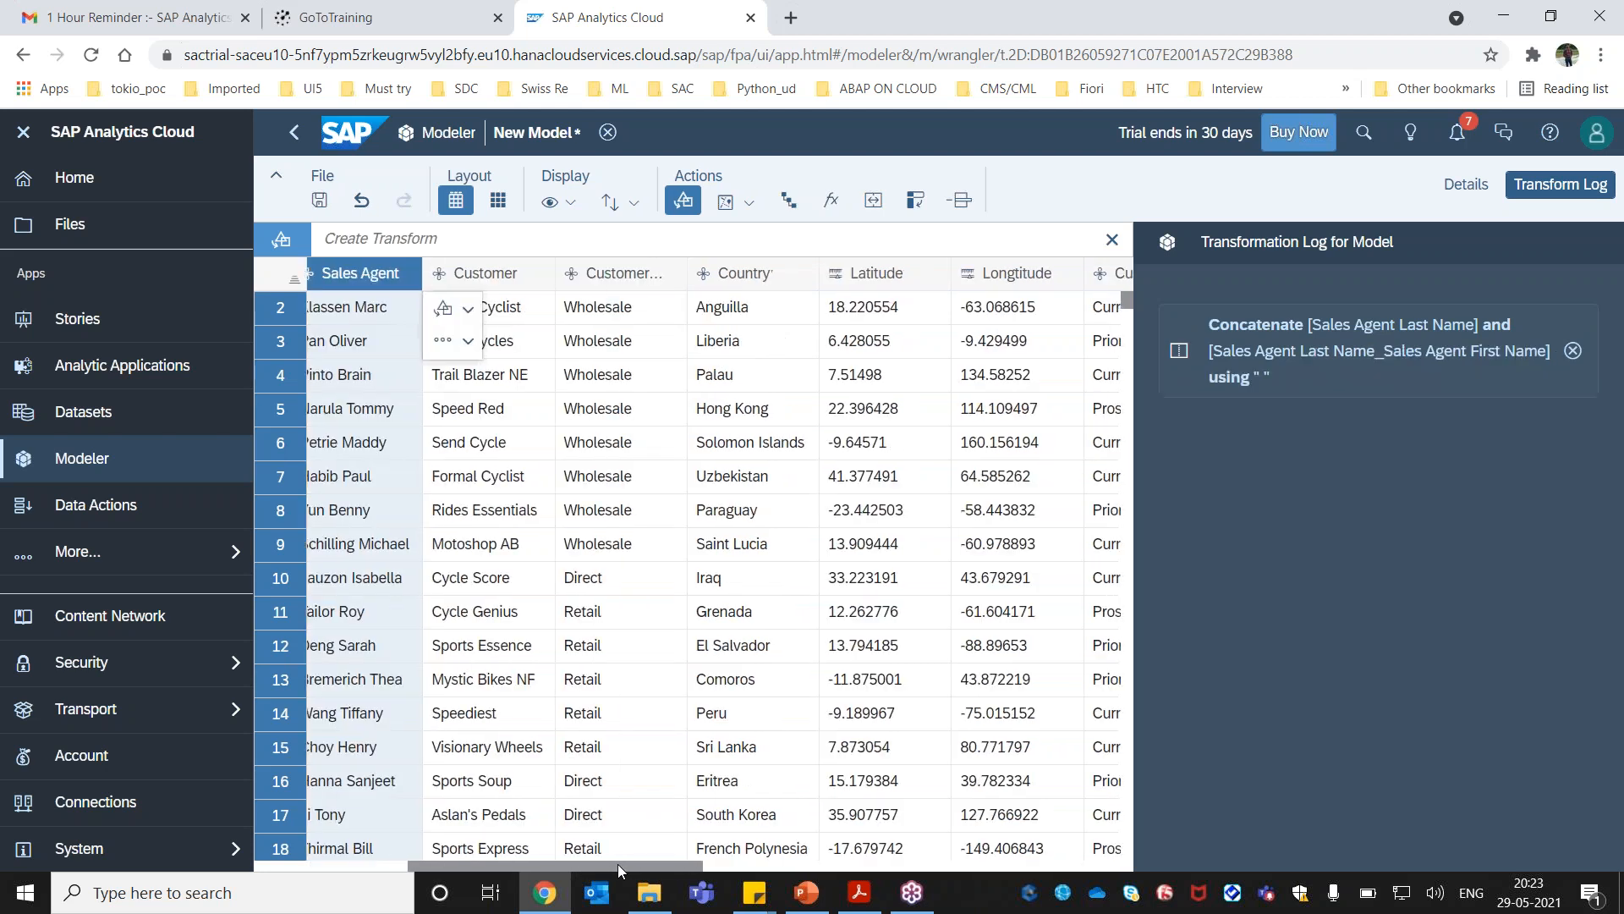
{"action": "scroll", "coordinate": [635, 865], "scroll_direction": "right", "scroll_amount": 1}
{"action": "scroll", "coordinate": [648, 862], "scroll_direction": "right", "scroll_amount": 5}
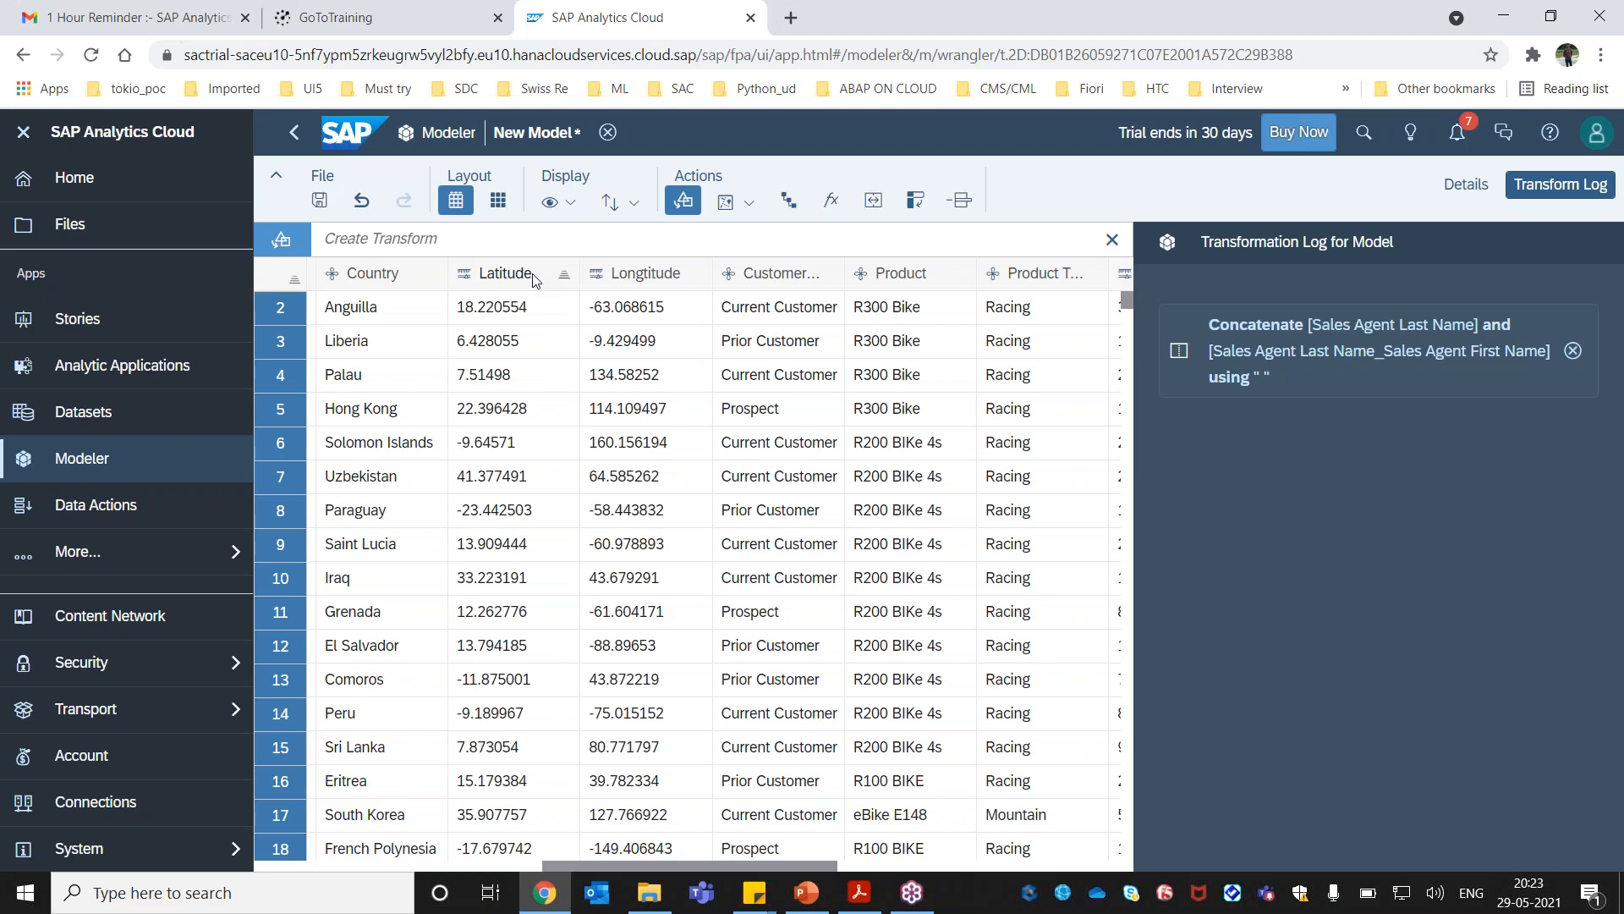
{"action": "left_click", "coordinate": [516, 273]}
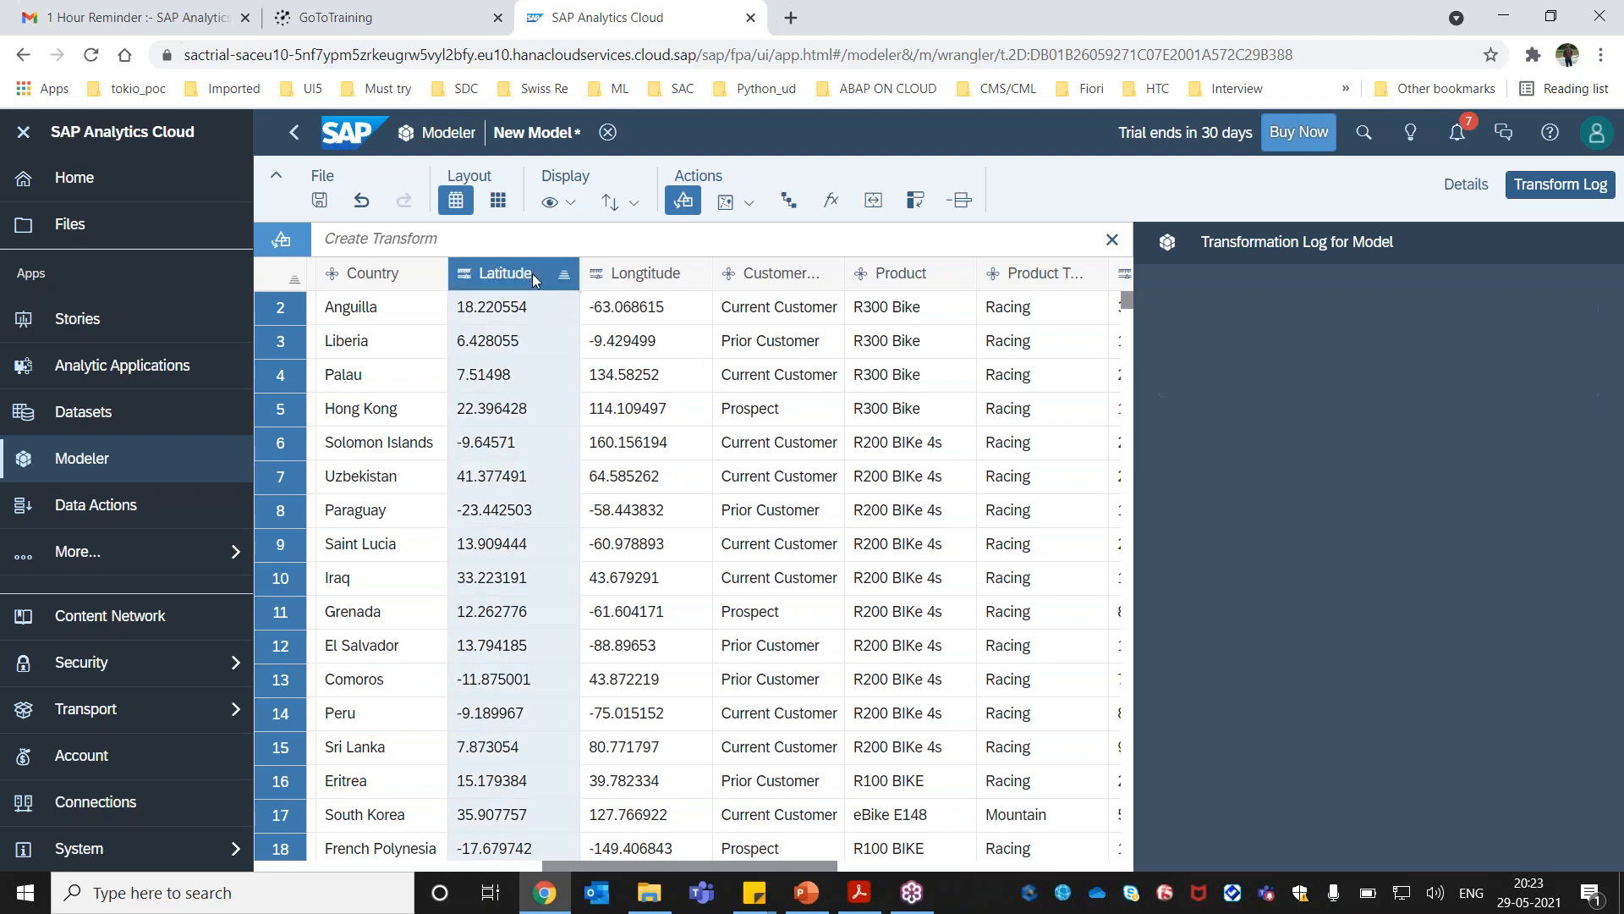
{"action": "left_click", "coordinate": [631, 273], "text": "ctrl"}
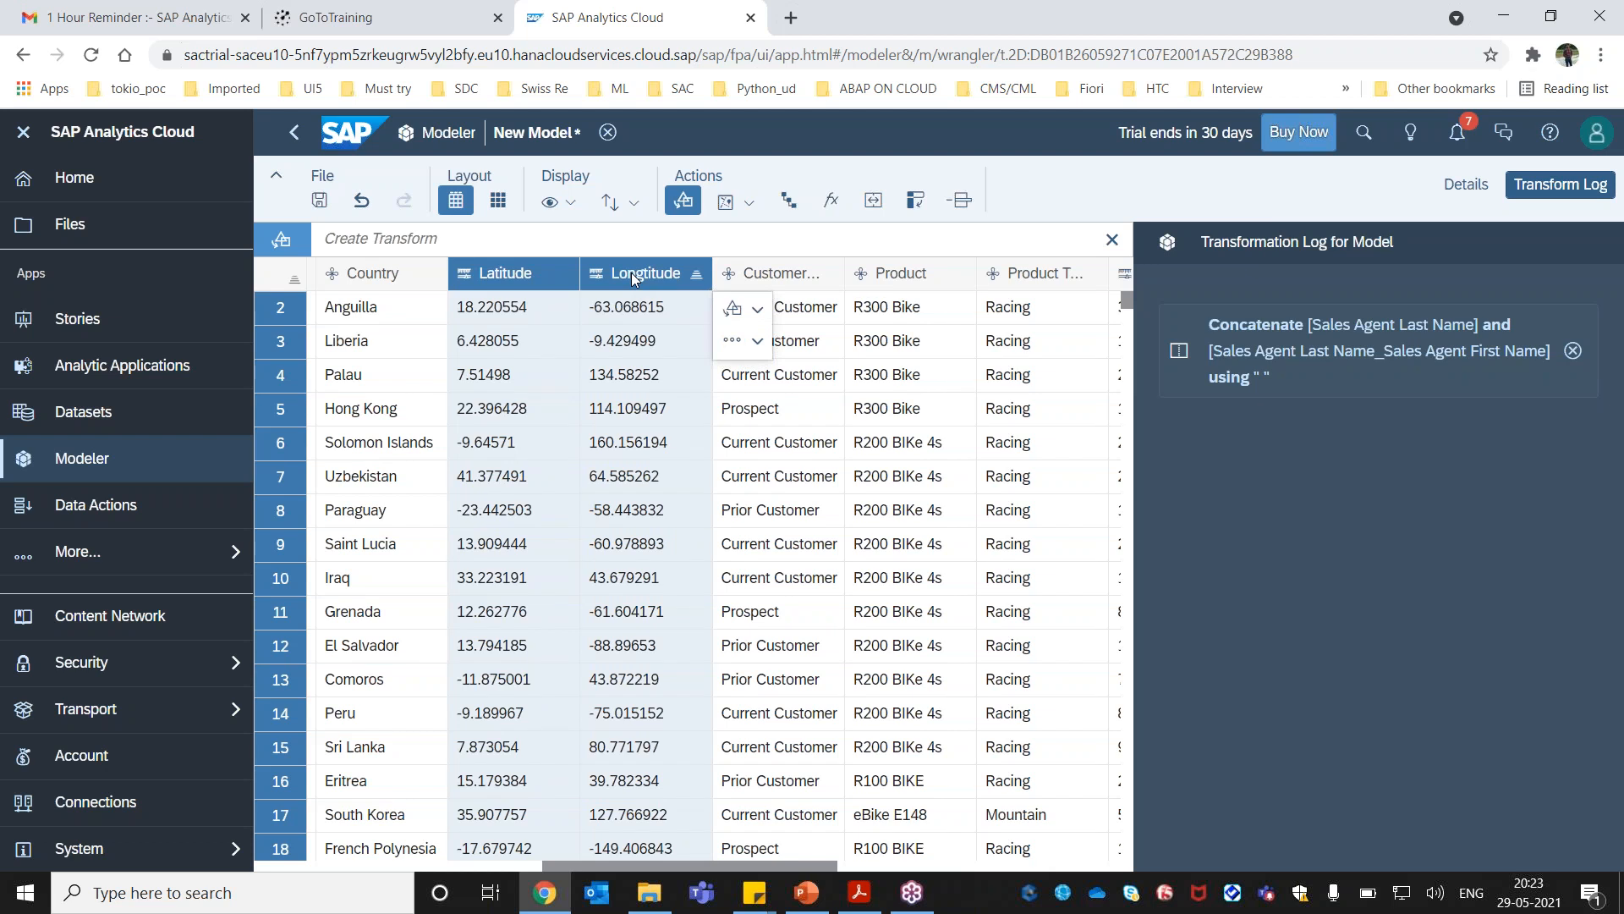
{"action": "left_click", "coordinate": [746, 203]}
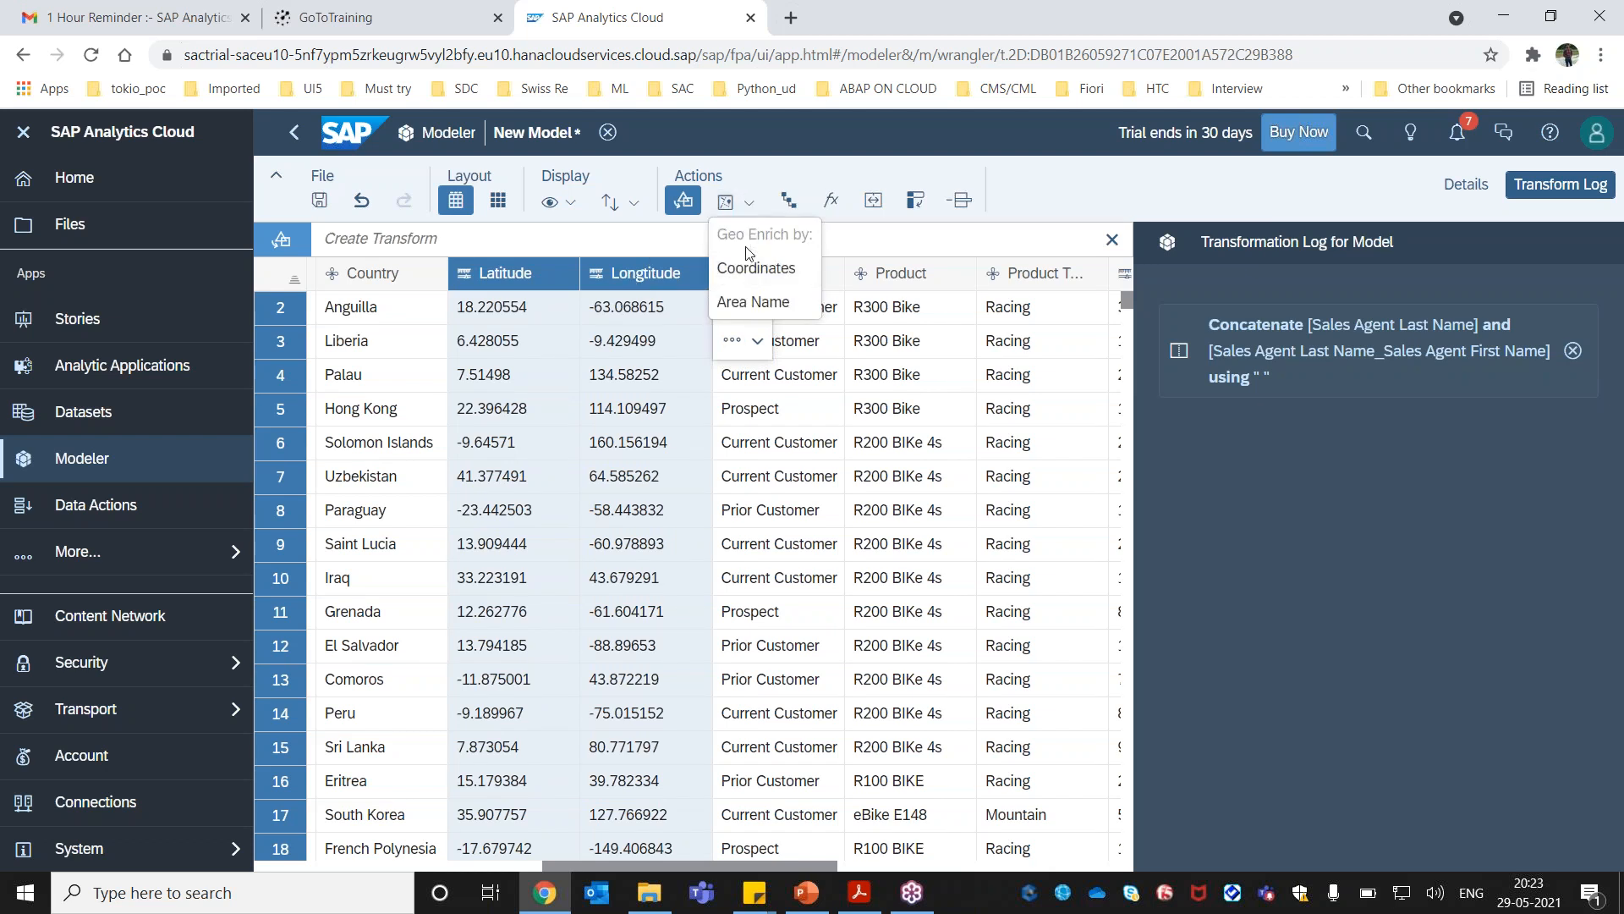
{"action": "left_click", "coordinate": [750, 269]}
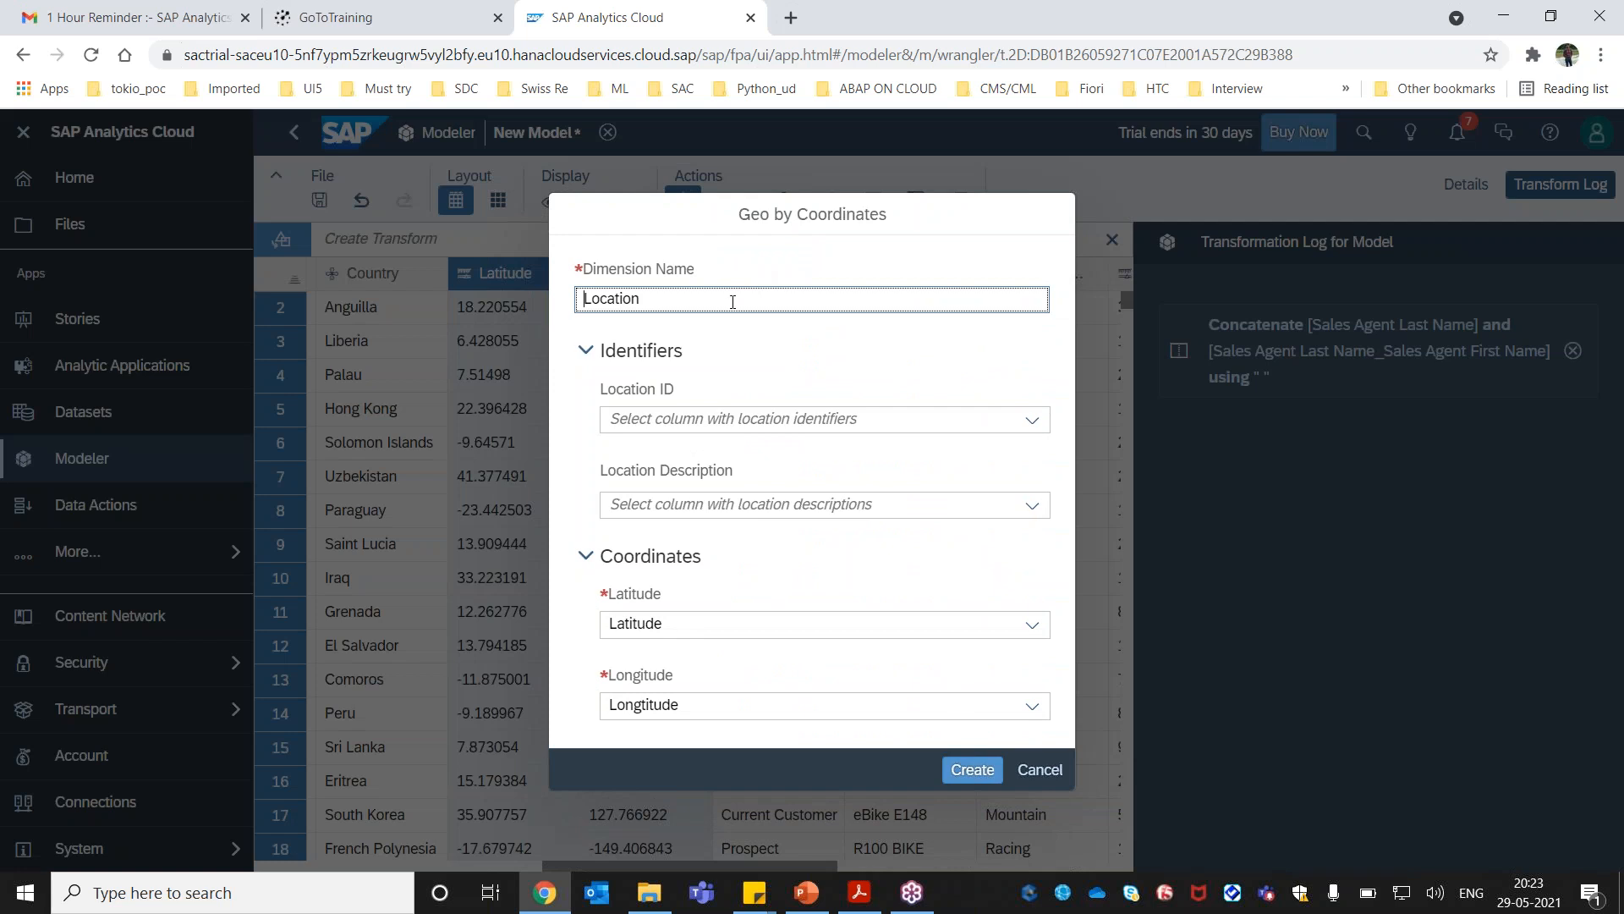
Set the location description of the geo dimension to the Country column.
{"action": "left_click", "coordinate": [1032, 506]}
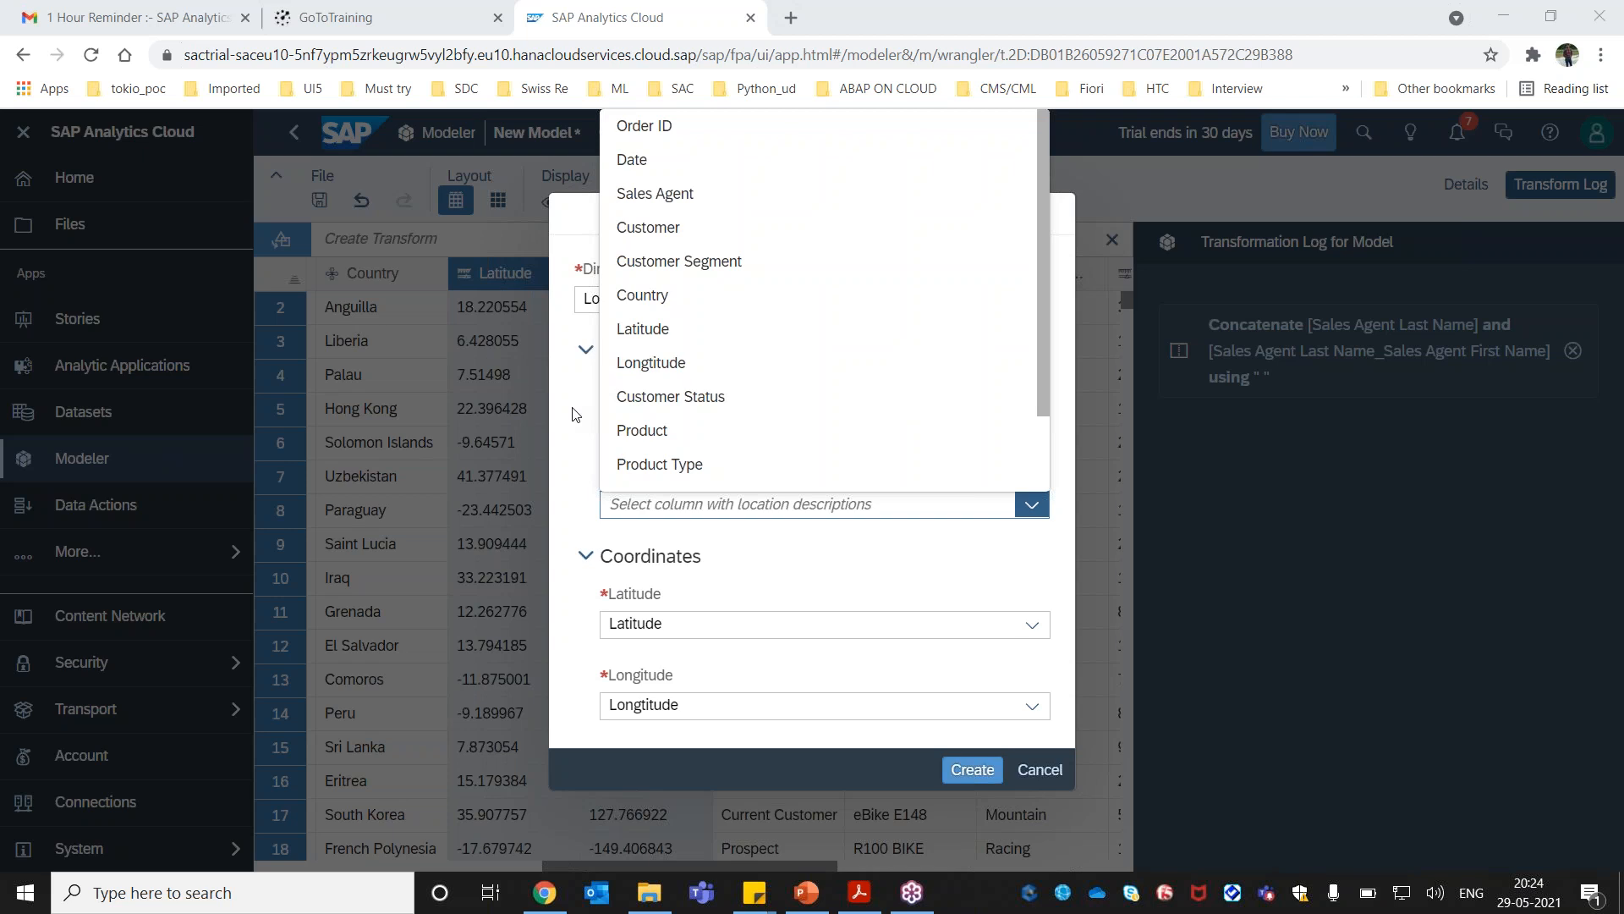
{"action": "left_click", "coordinate": [574, 415]}
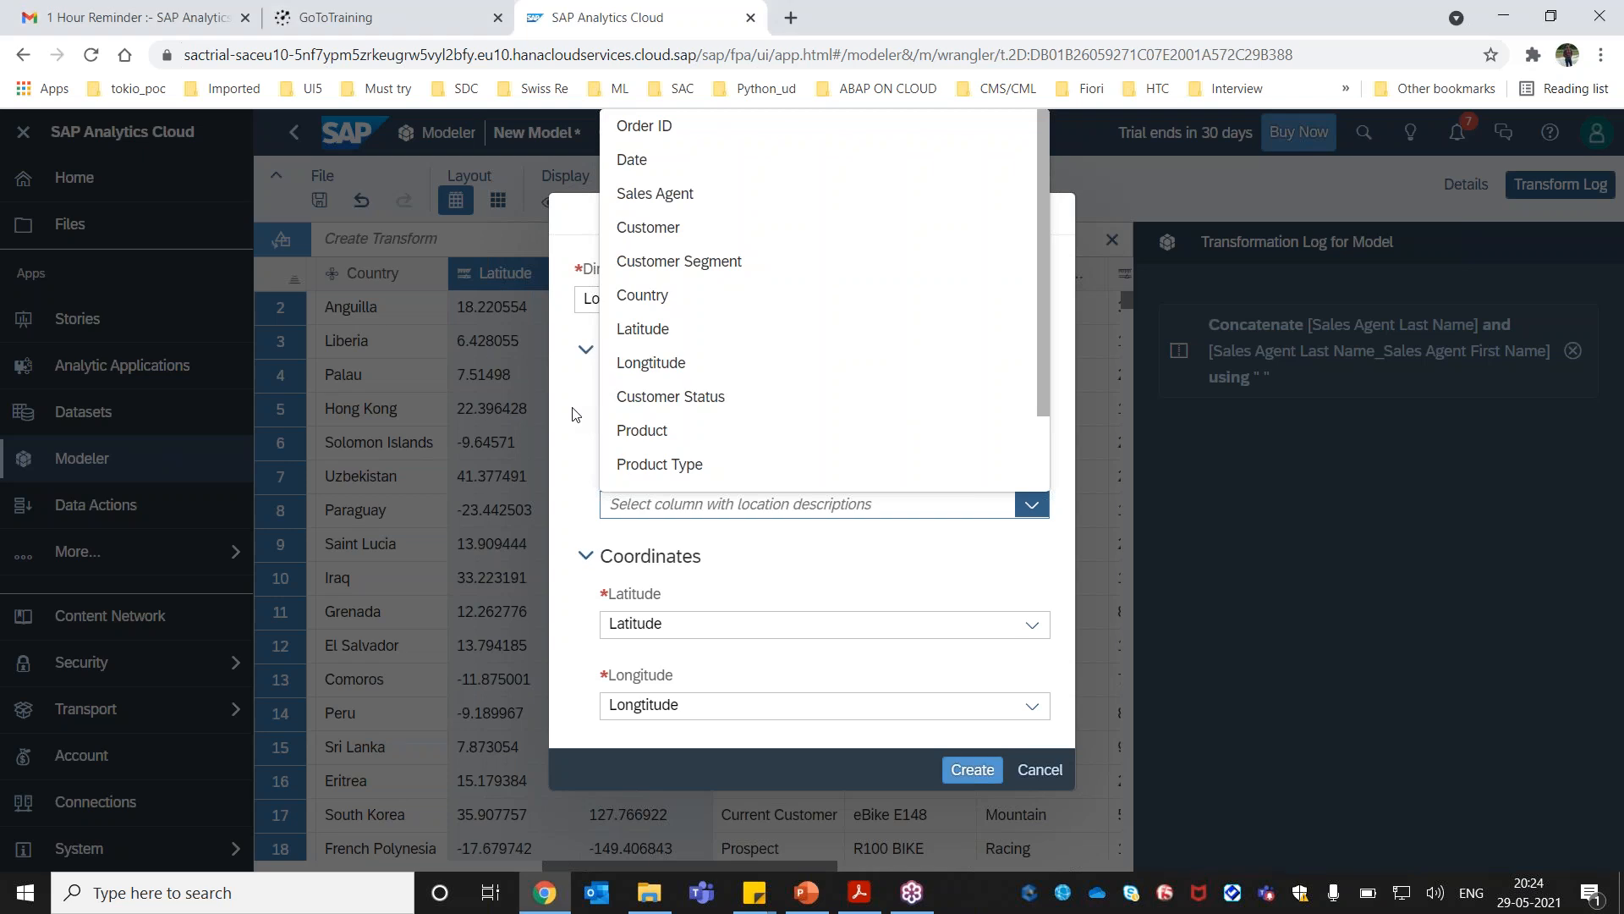
{"action": "left_click", "coordinate": [1032, 505]}
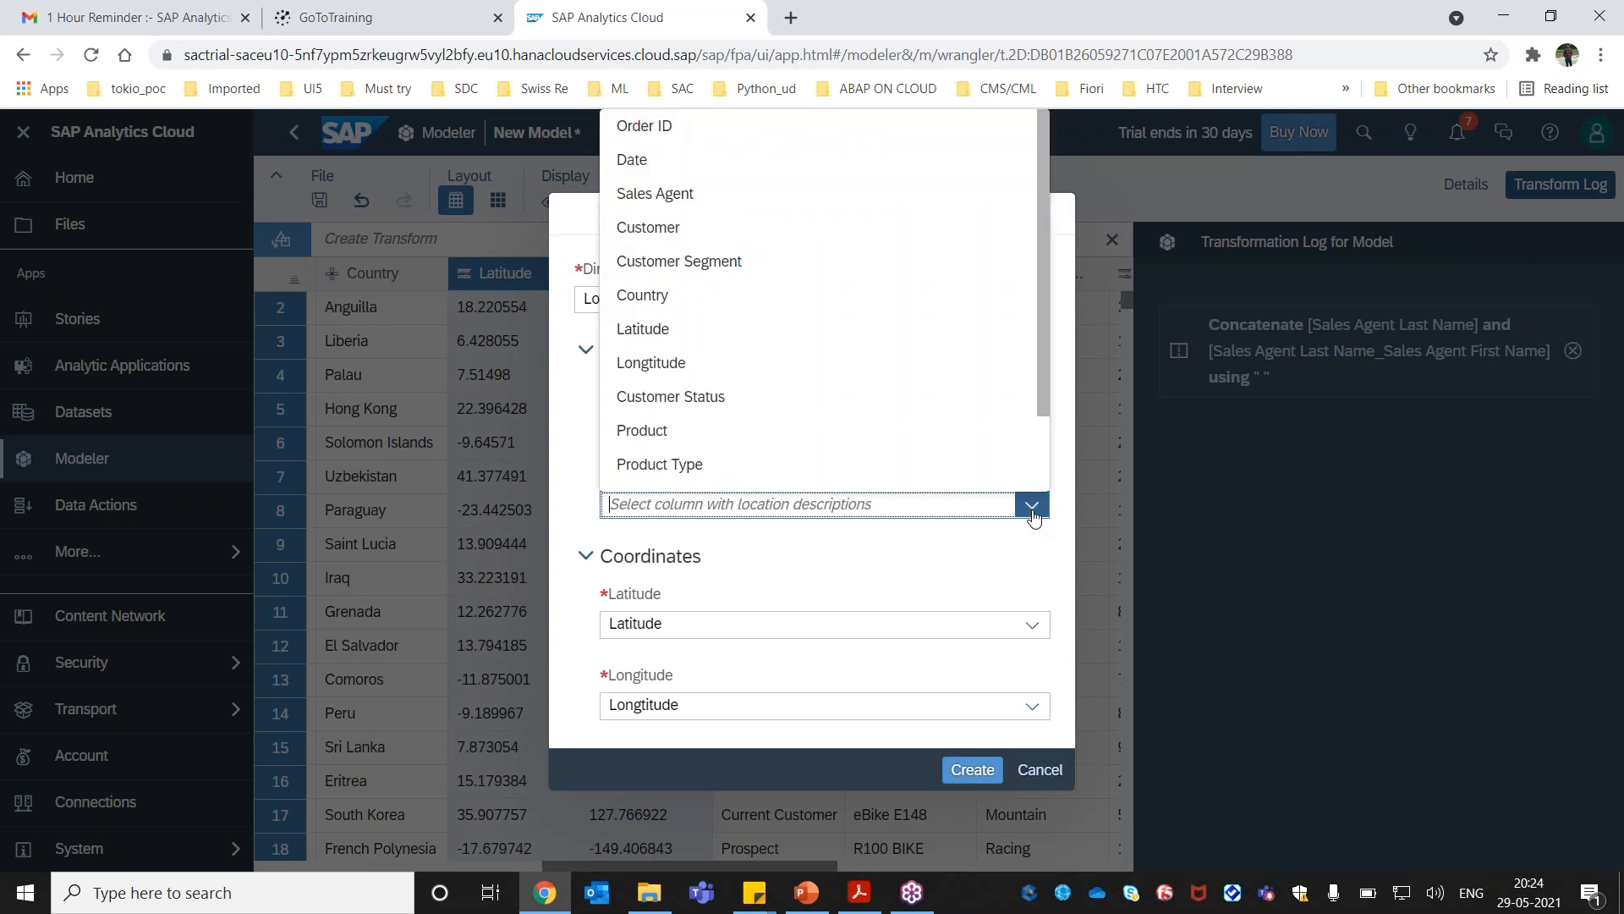
{"action": "left_click", "coordinate": [693, 302]}
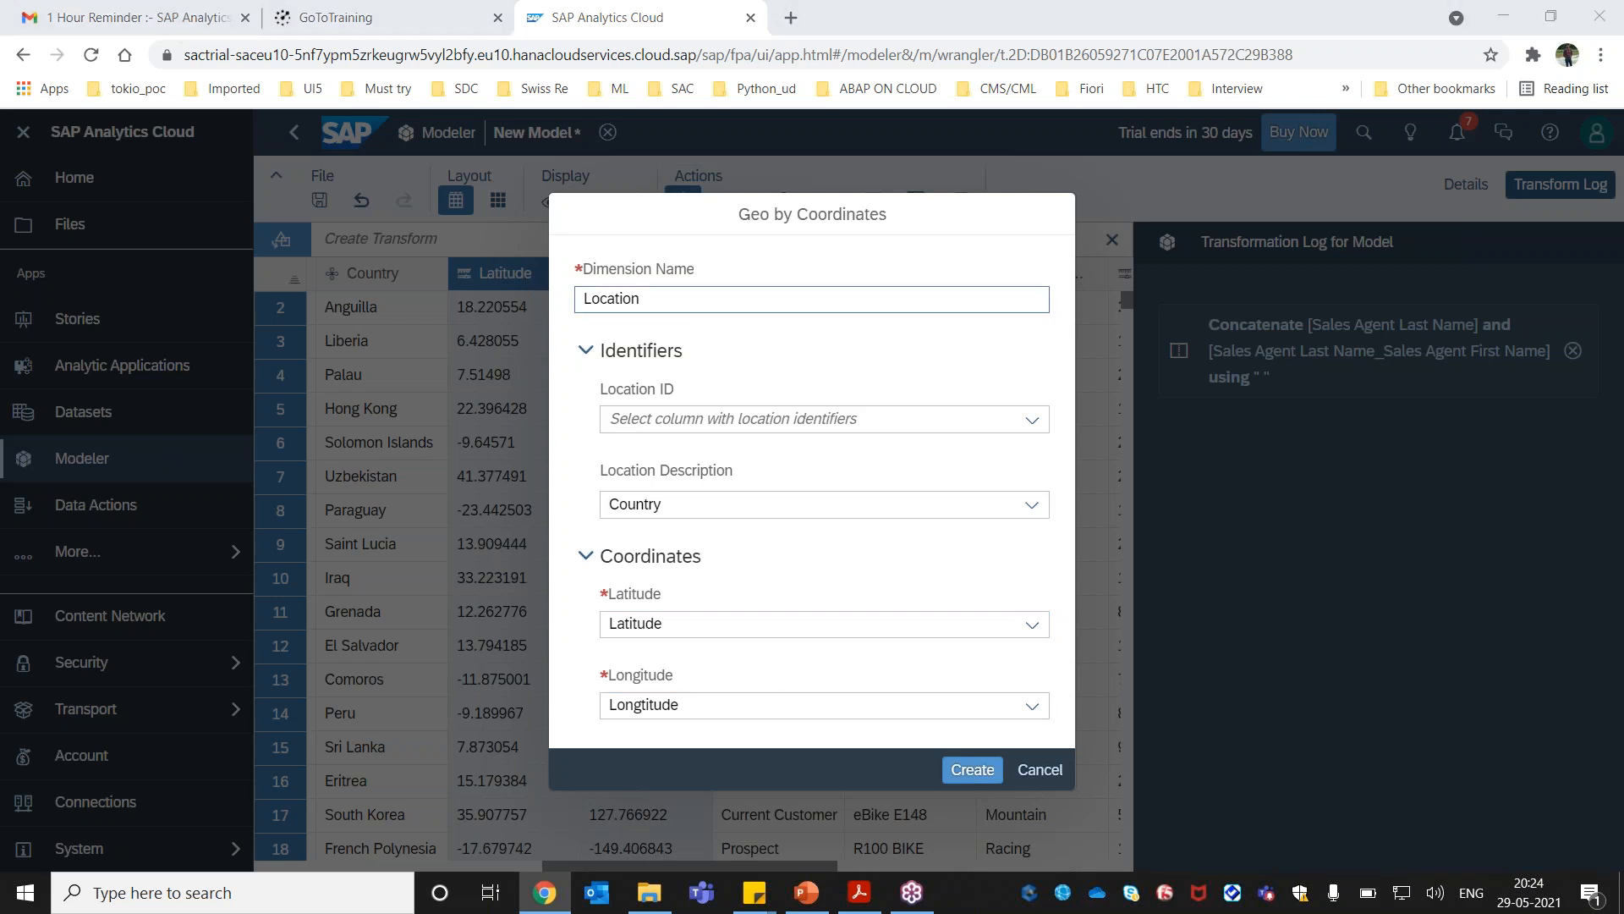
Check the map on the expected result slide in PowerPoint and create the geo dimension named Location.
{"action": "key", "text": "alt+Tab"}
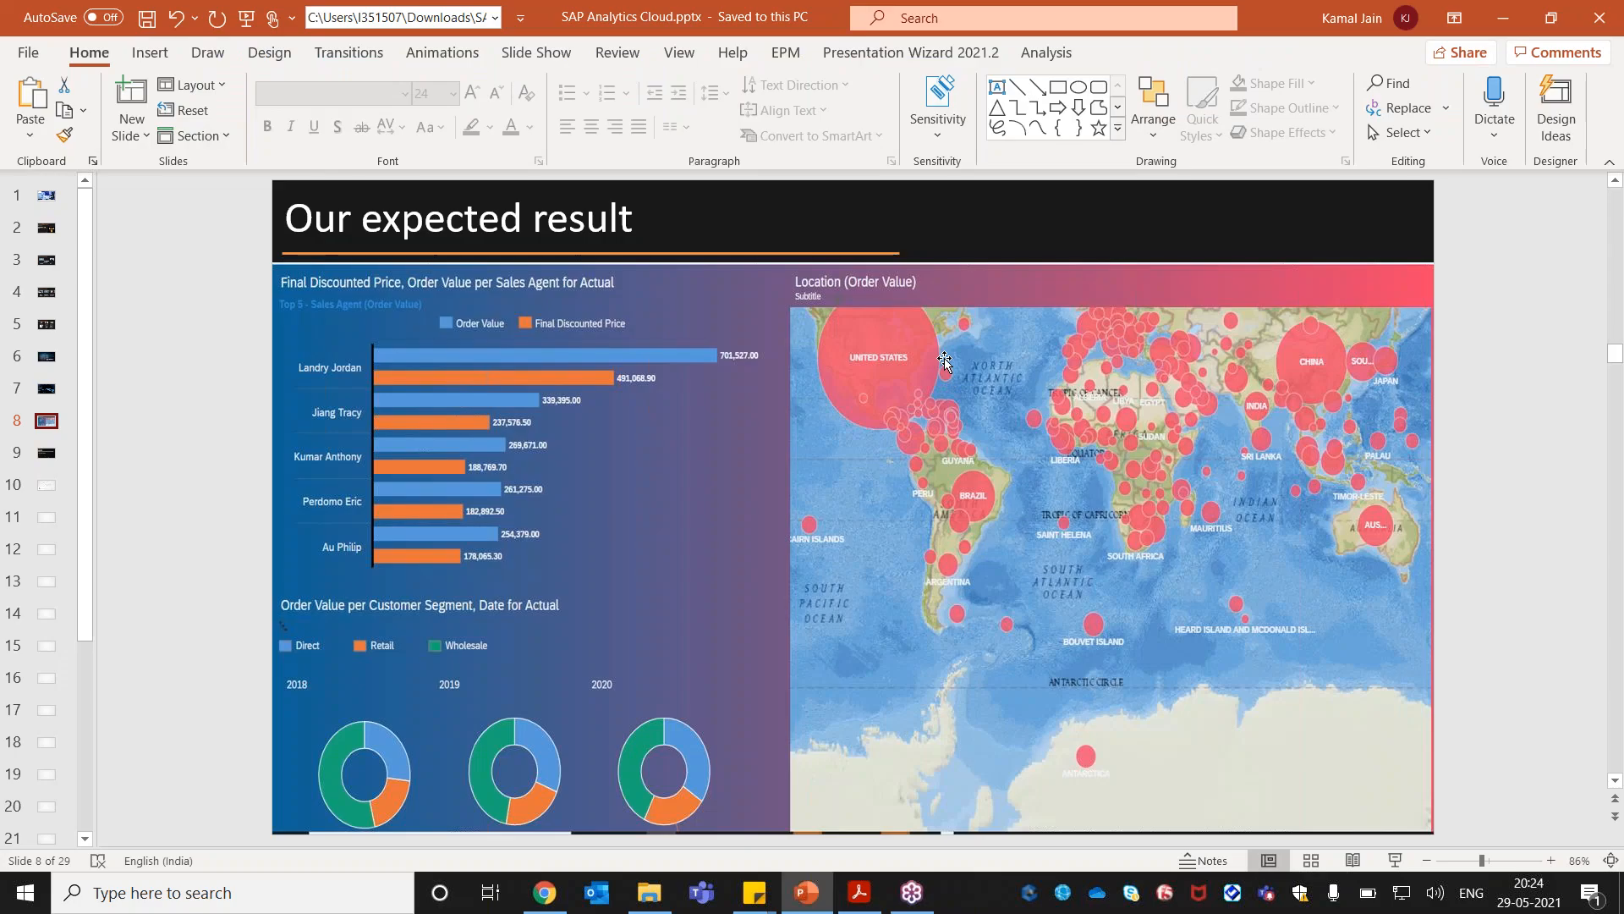
{"action": "key", "text": "alt+Tab"}
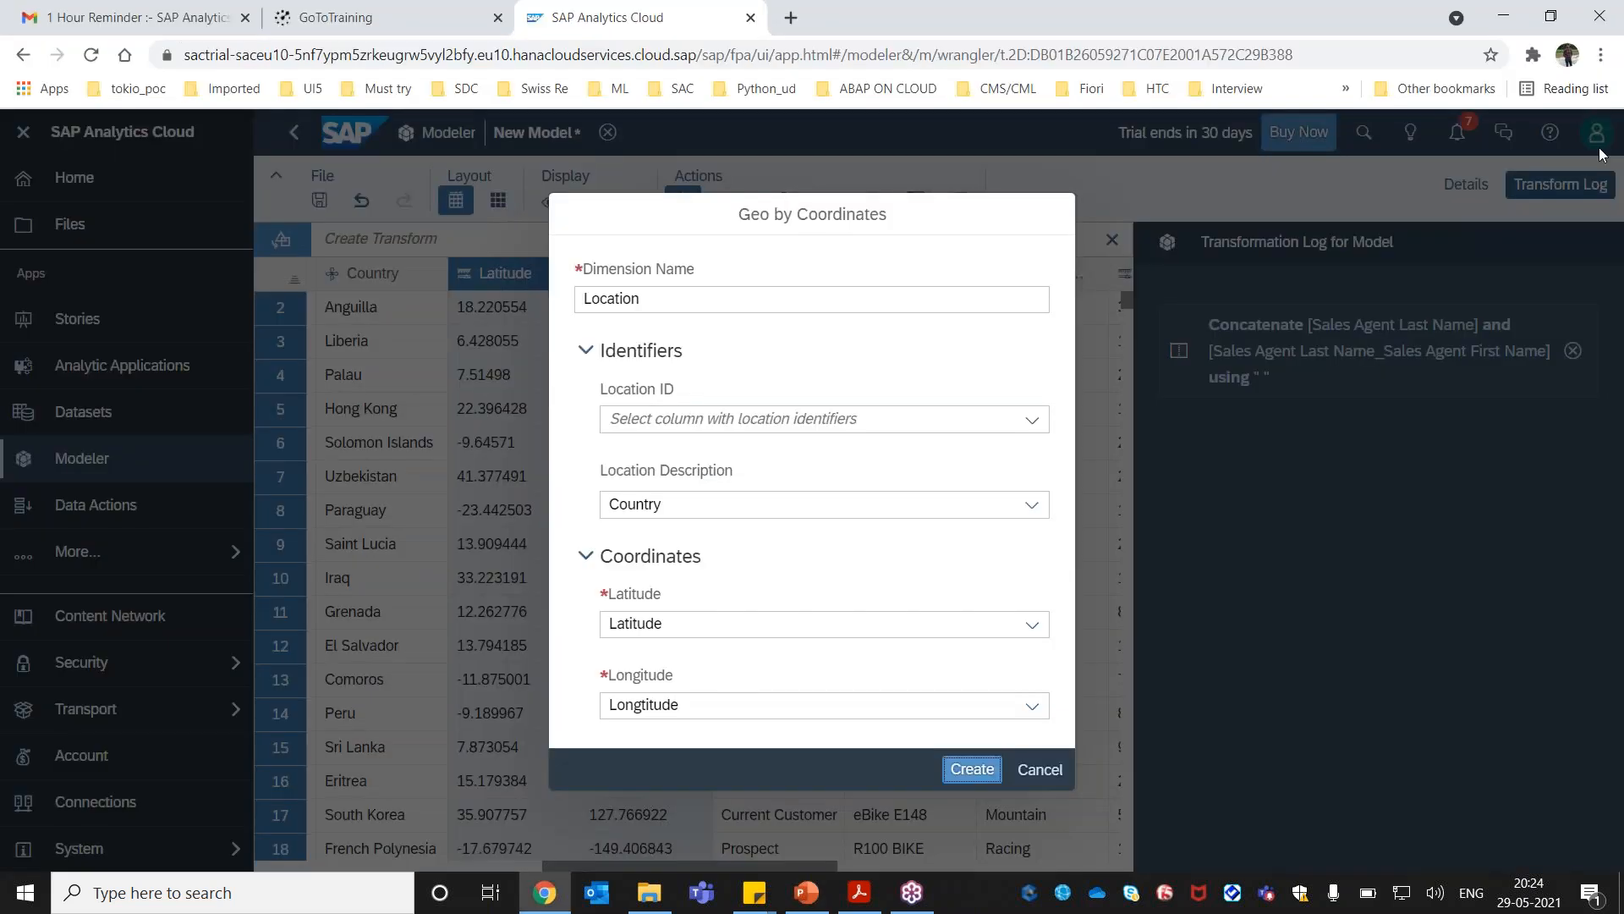
{"action": "key", "text": "Return"}
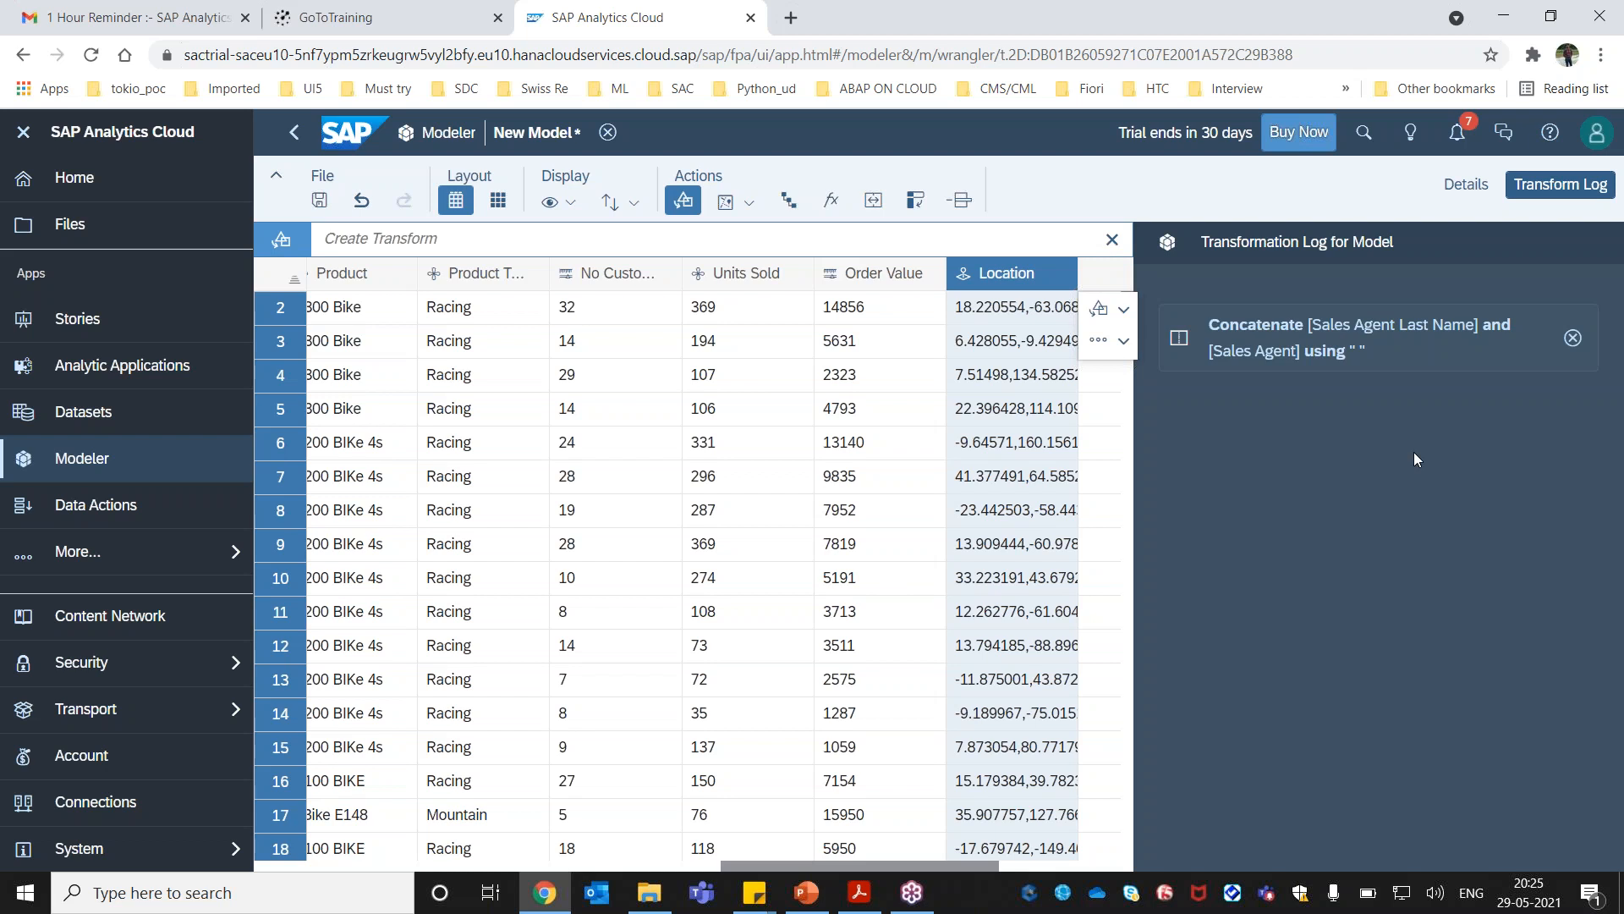
Inspect the Location column's details and confirm creation of the model from the mapped data.
{"action": "left_click", "coordinate": [1474, 193]}
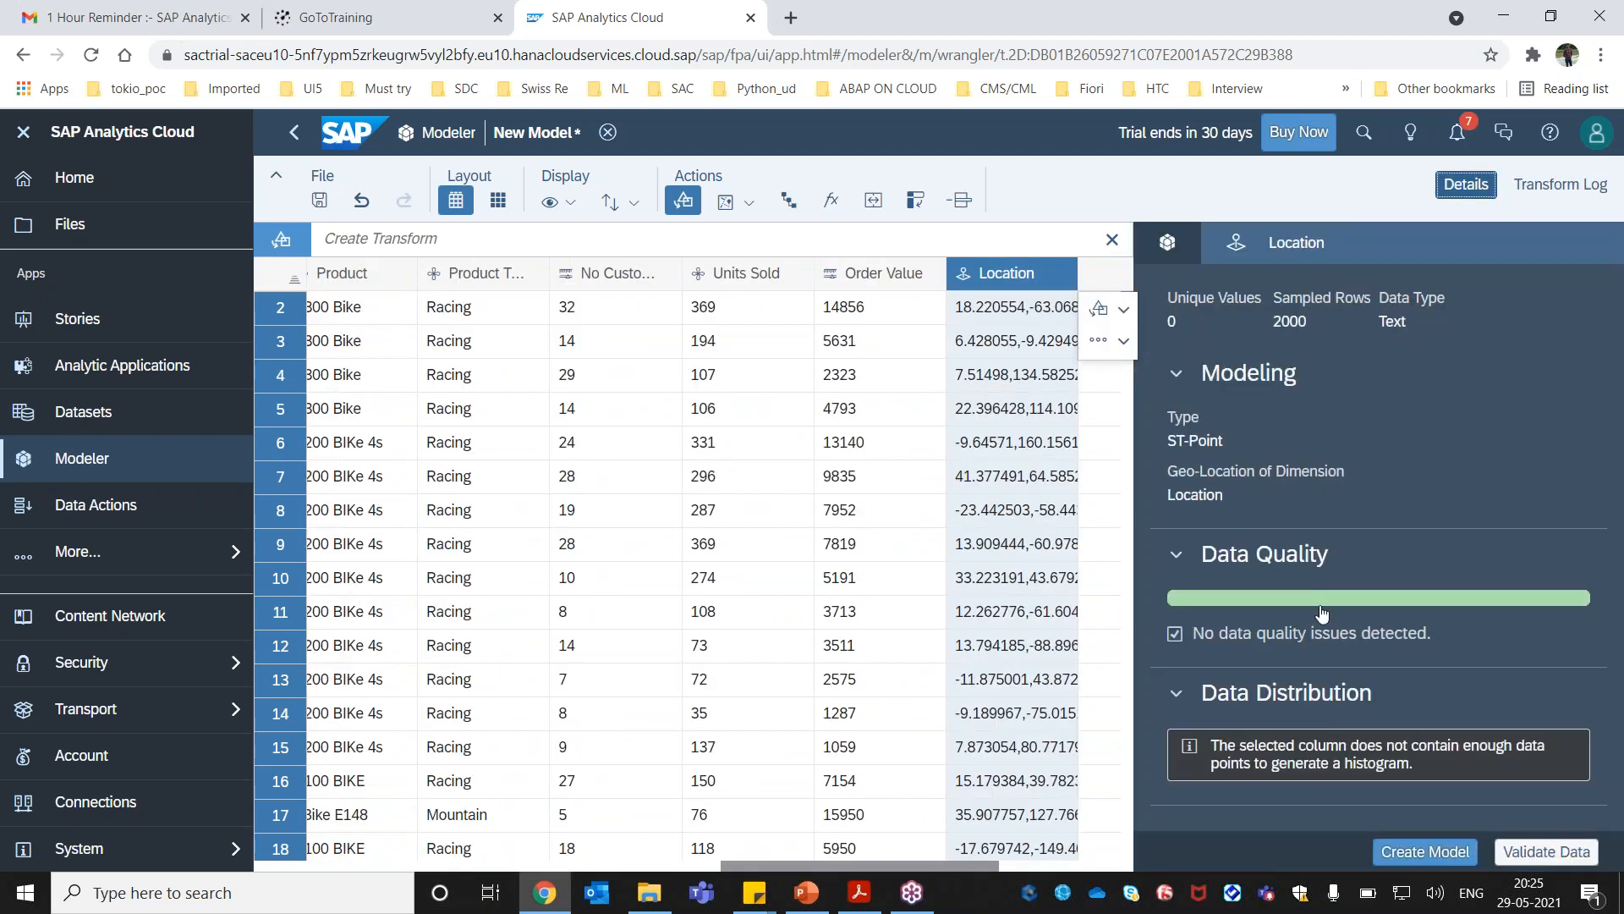
{"action": "left_click", "coordinate": [1425, 852]}
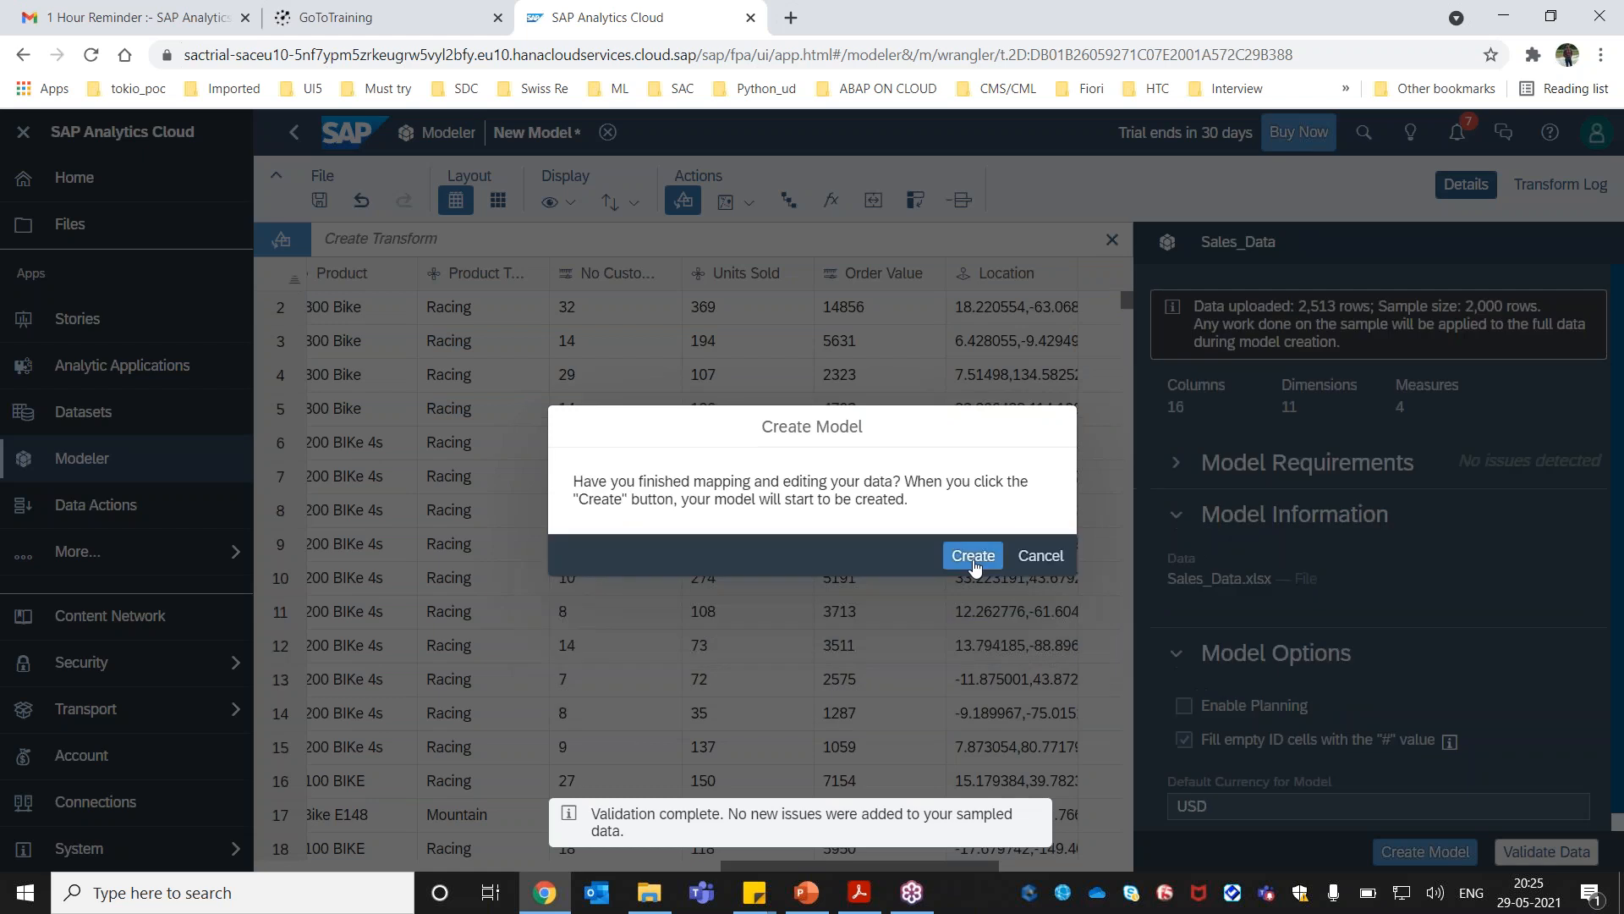
{"action": "left_click", "coordinate": [972, 556]}
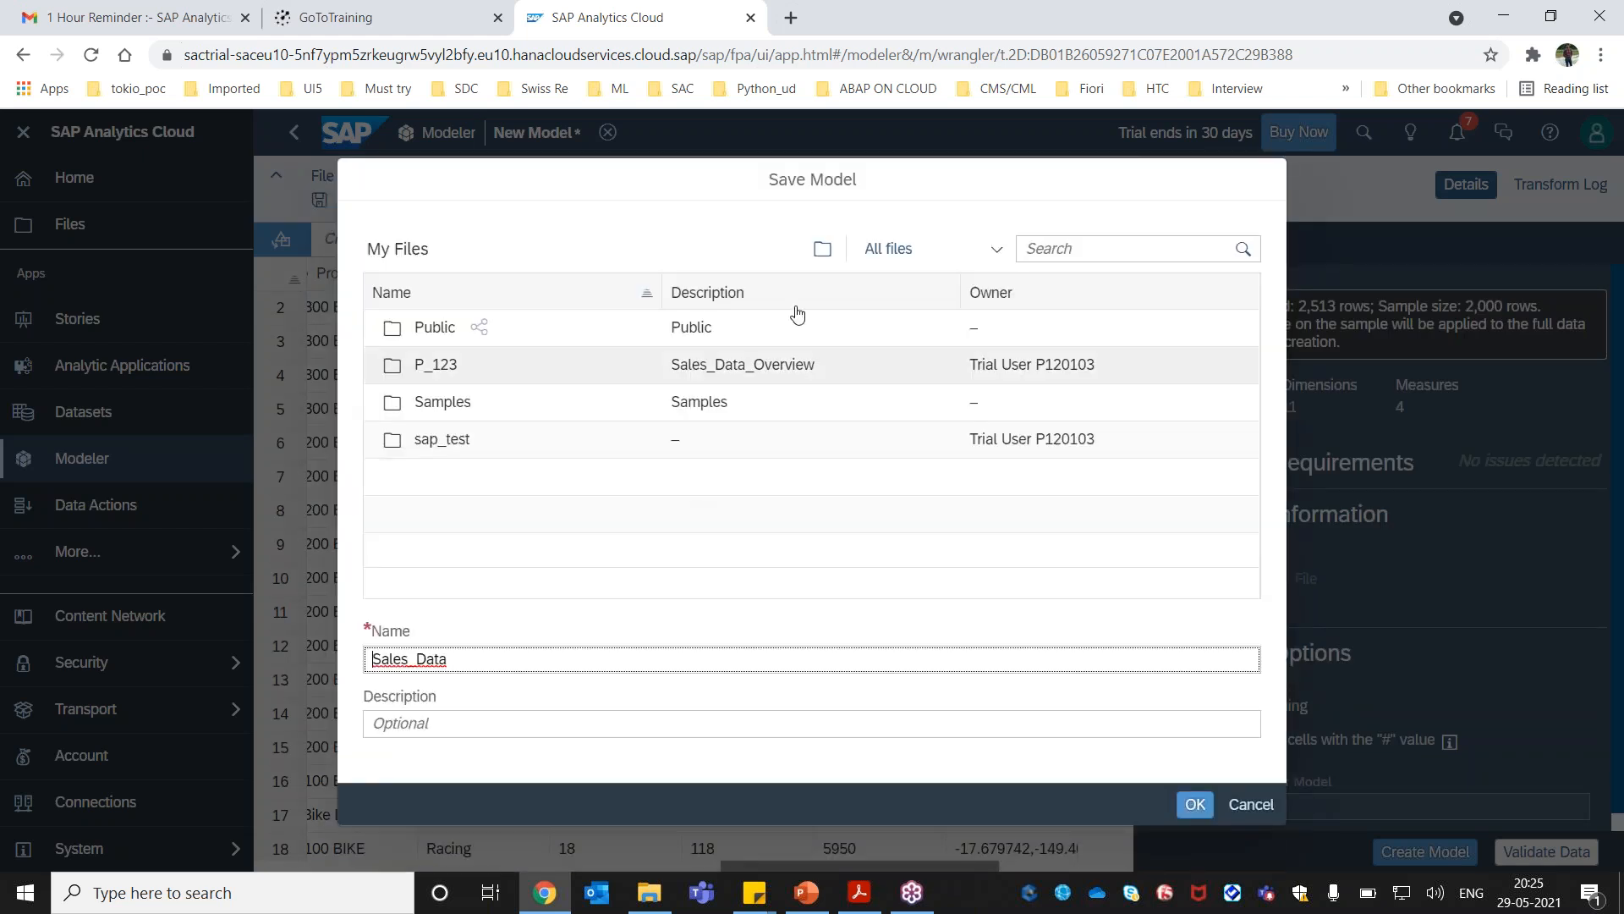
Create a new folder named Demo Session in My Files for saving the model.
{"action": "left_click", "coordinate": [832, 266]}
{"action": "type", "text": "Batch"}
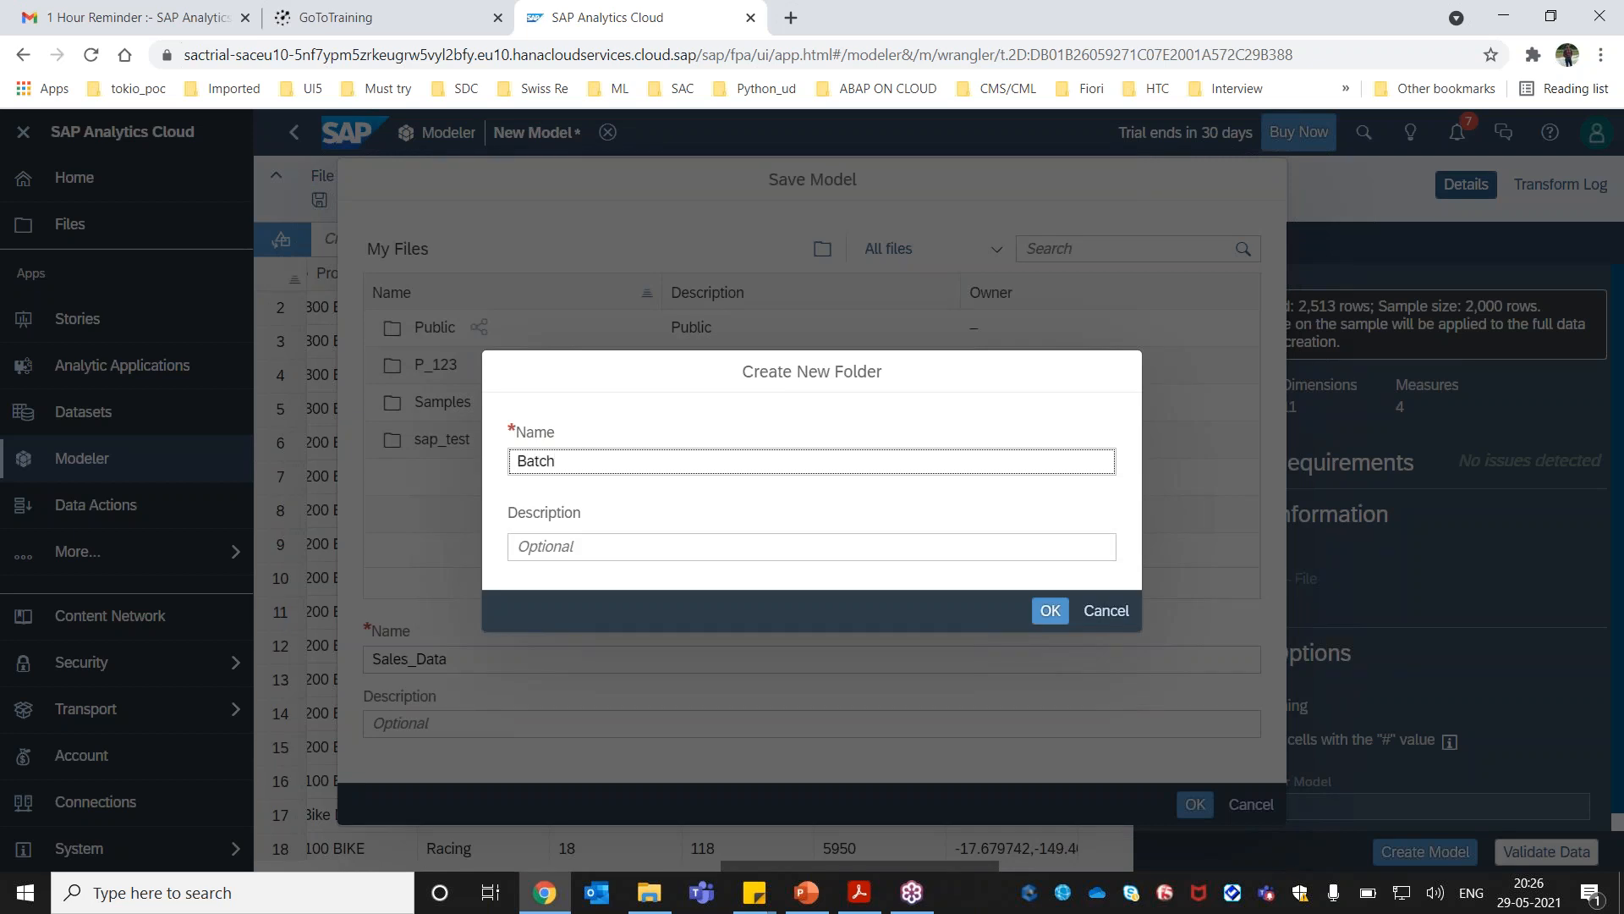
{"action": "key", "text": "BackSpace"}
{"action": "key", "text": "BackSpace"}
{"action": "key", "text": "BackSpace"}
{"action": "key", "text": "BackSpace"}
{"action": "key", "text": "BackSpace"}
{"action": "type", "text": "Demo Session"}
{"action": "left_click", "coordinate": [1049, 611]}
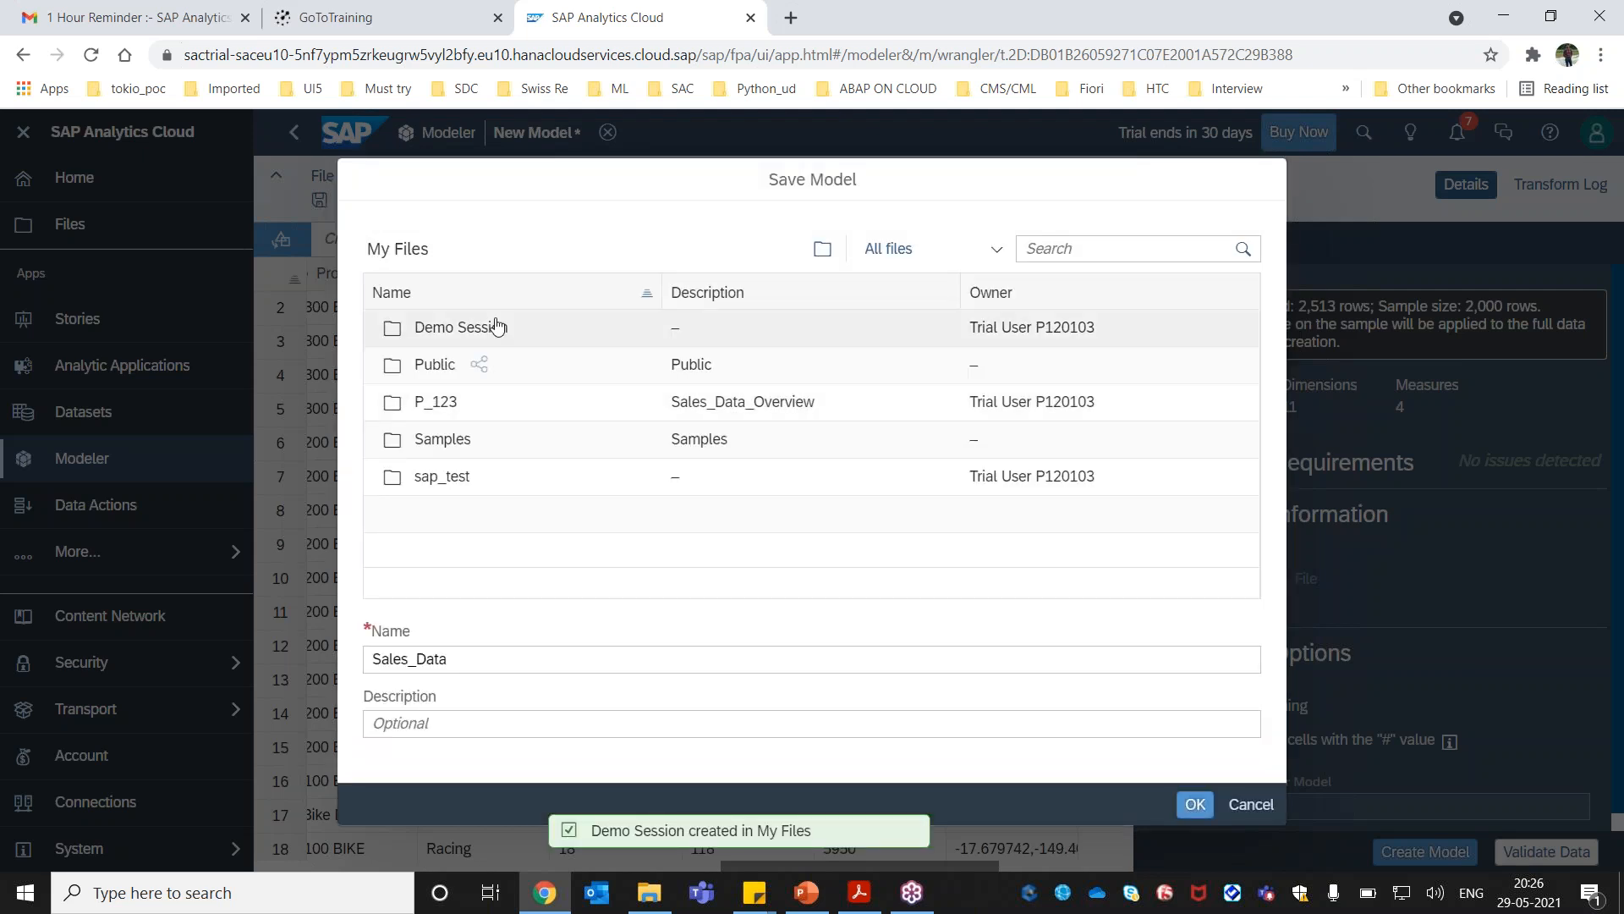
Create a subfolder named Model inside the Demo Session folder.
{"action": "left_click", "coordinate": [496, 326]}
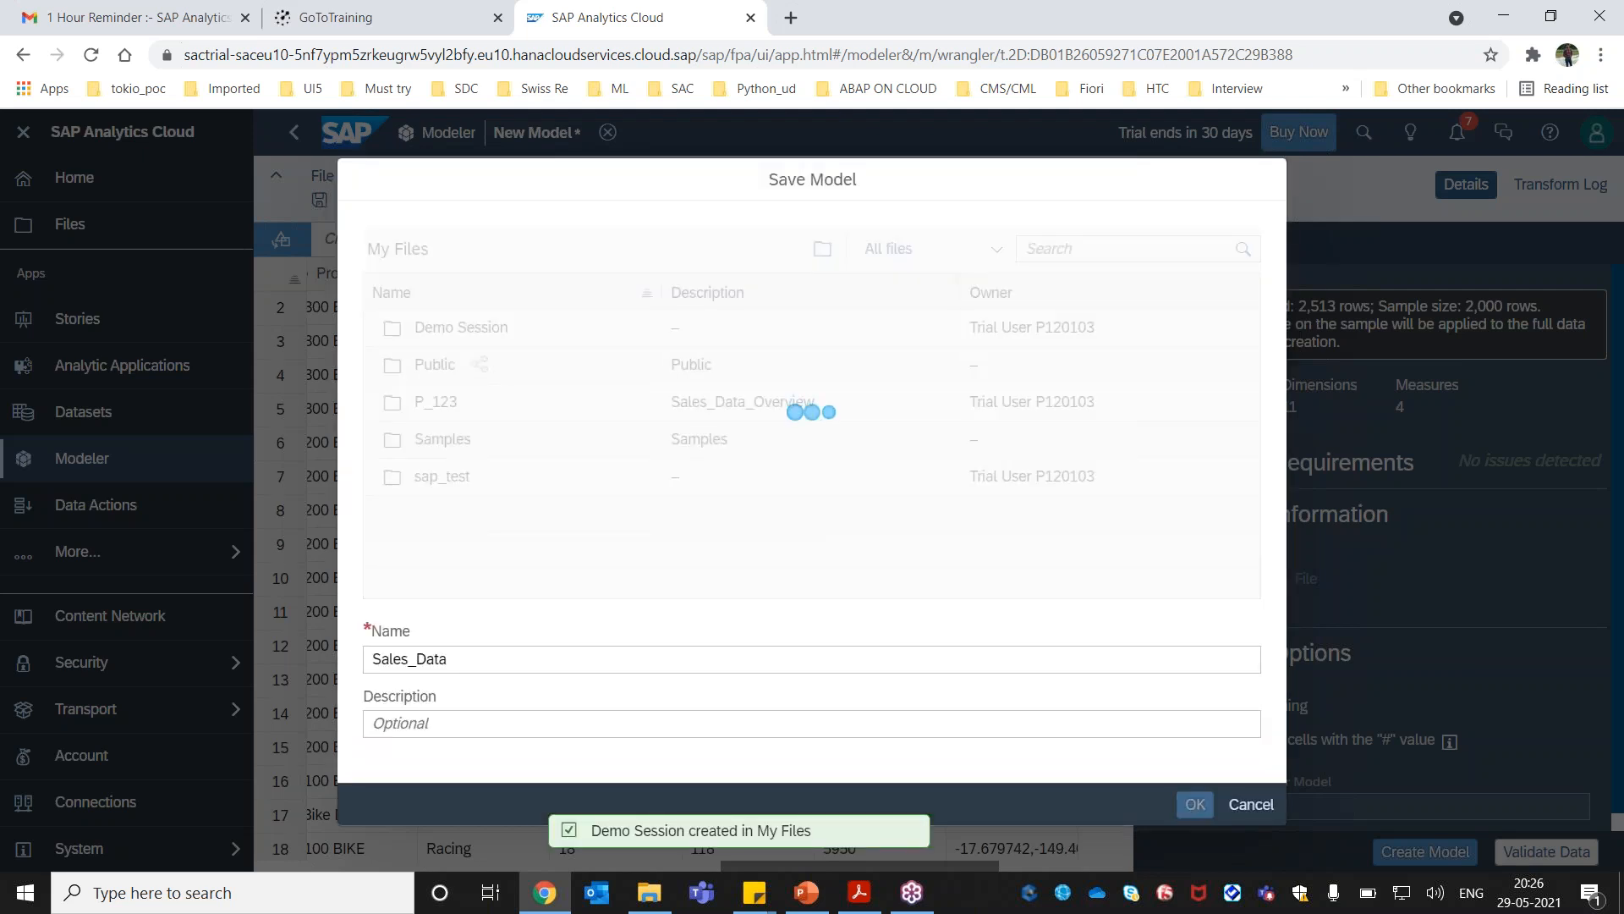
{"action": "left_click", "coordinate": [820, 251]}
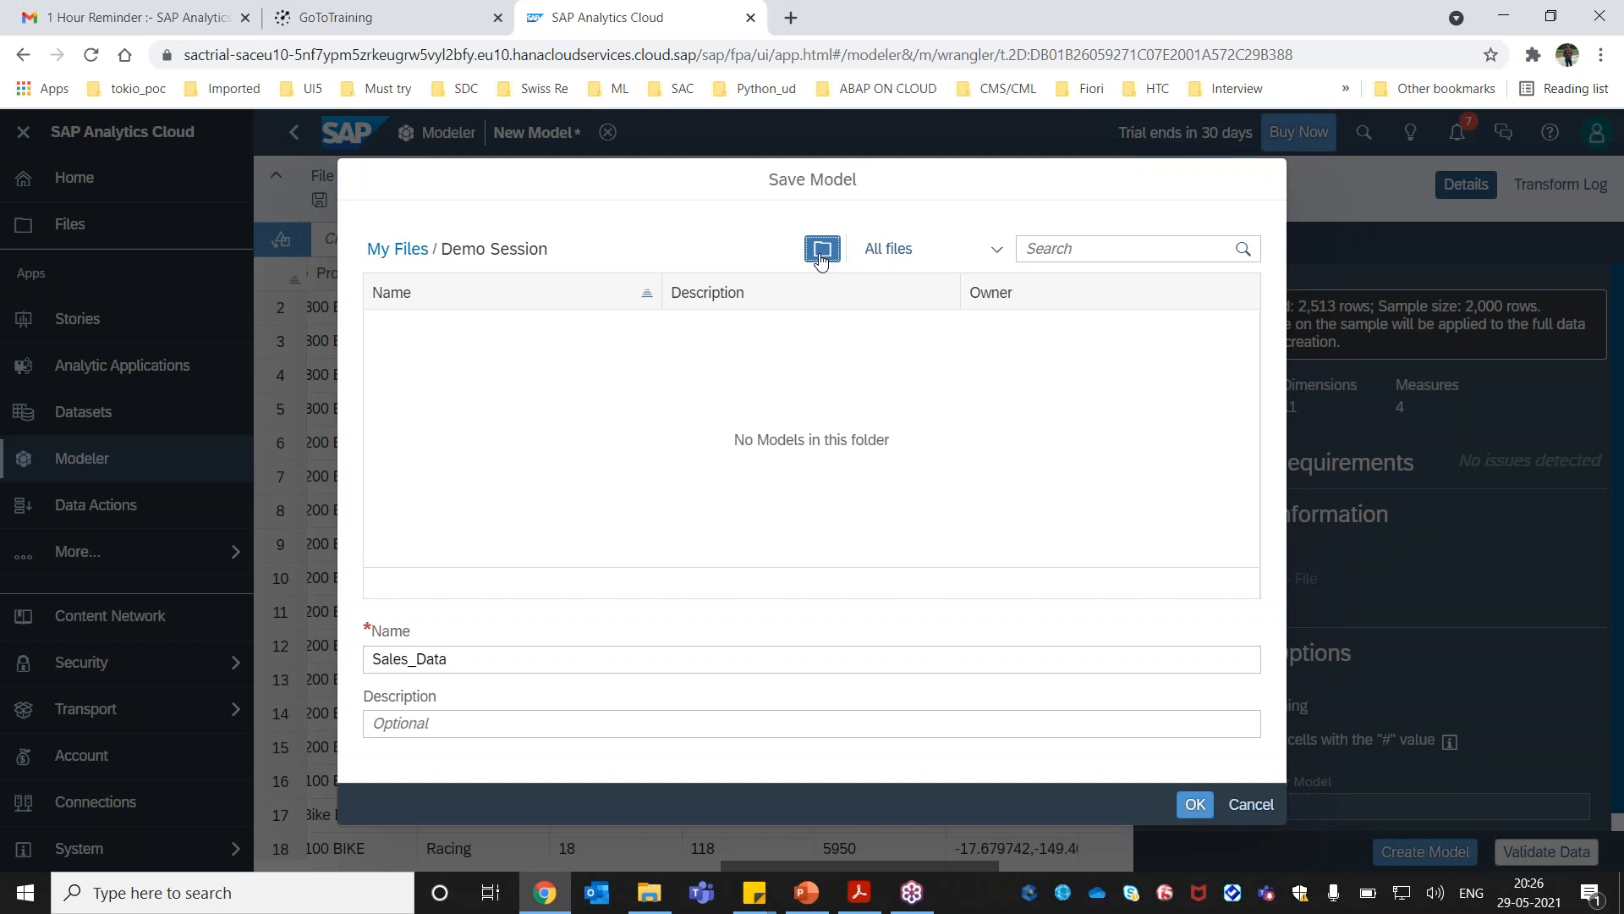
{"action": "type", "text": "Model"}
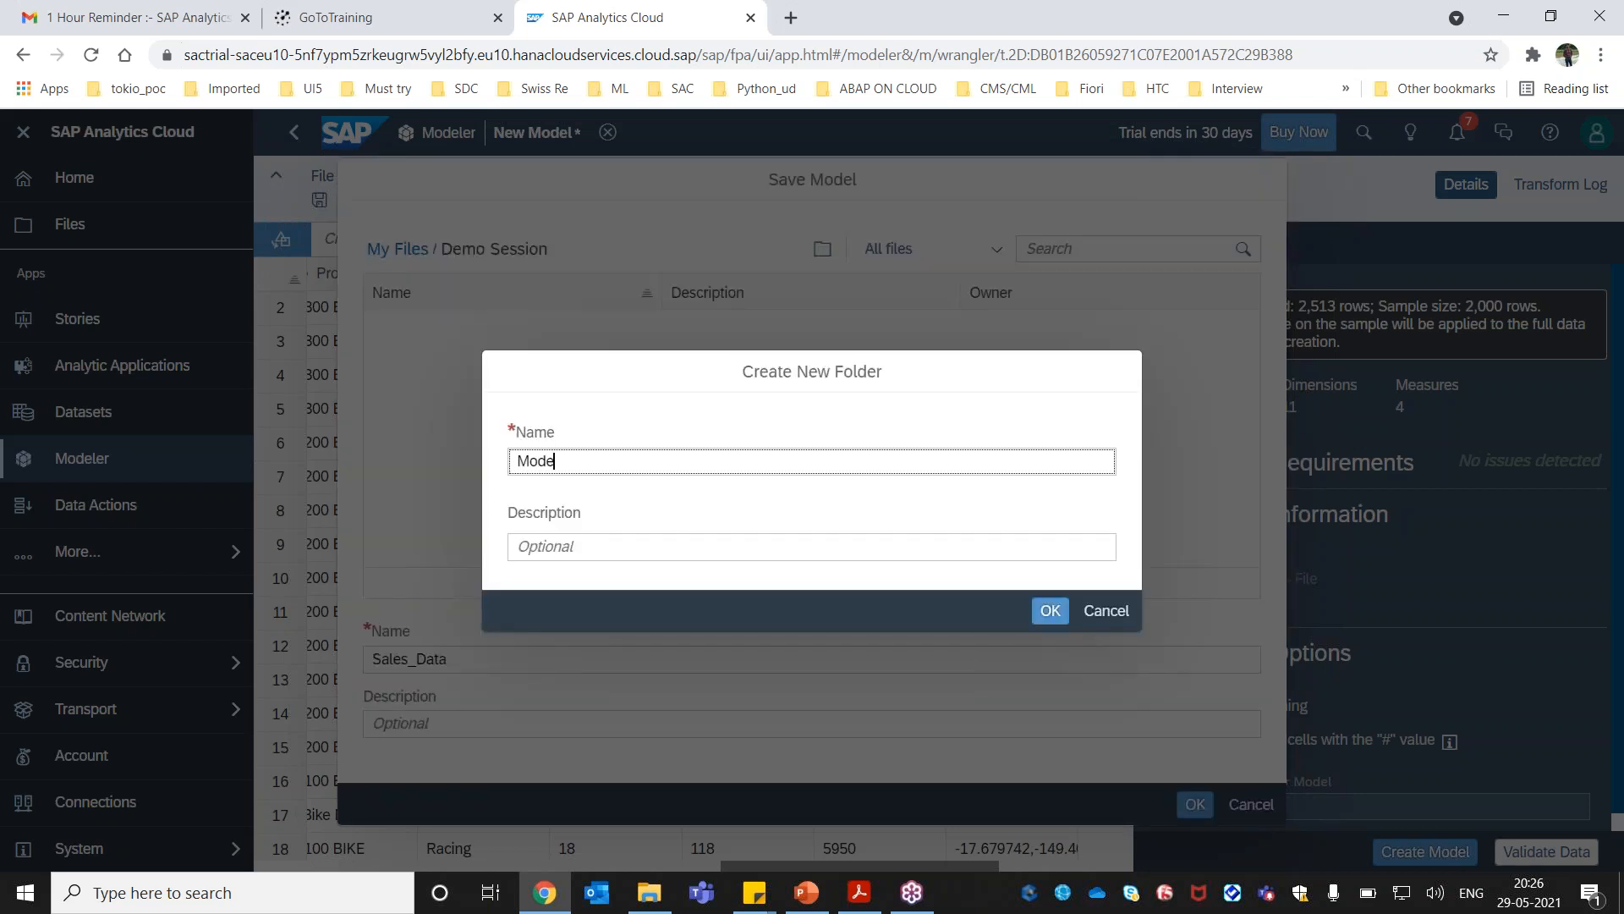
{"action": "left_click", "coordinate": [1050, 611]}
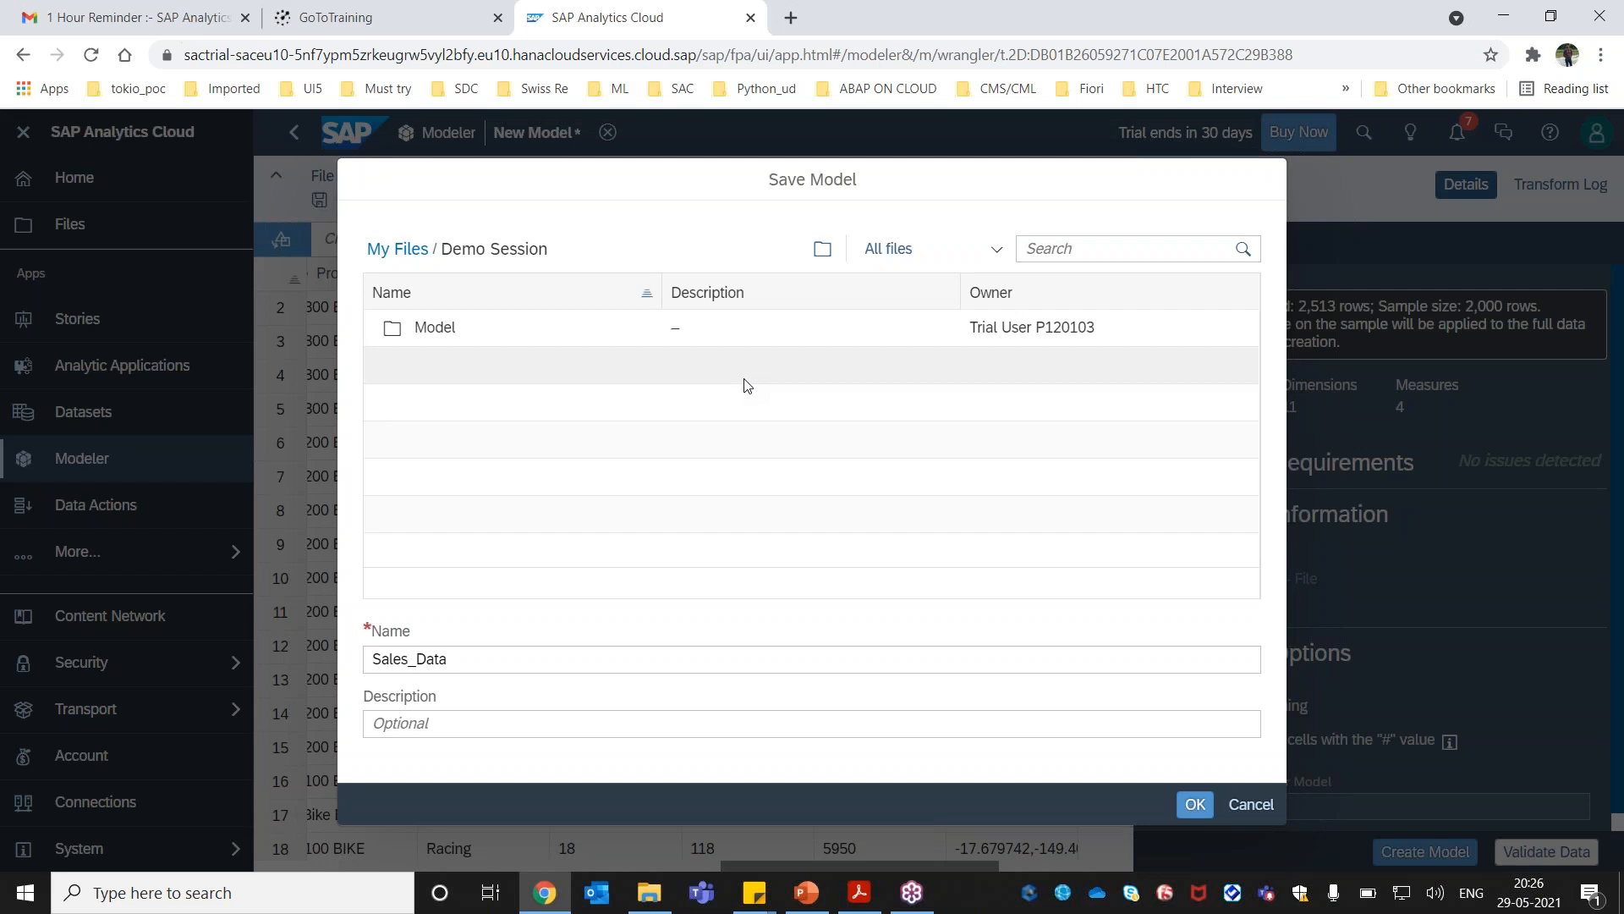
Create an Analytical Model subfolder inside the Model folder and save the model there as Sales_Data.
{"action": "left_click", "coordinate": [495, 328]}
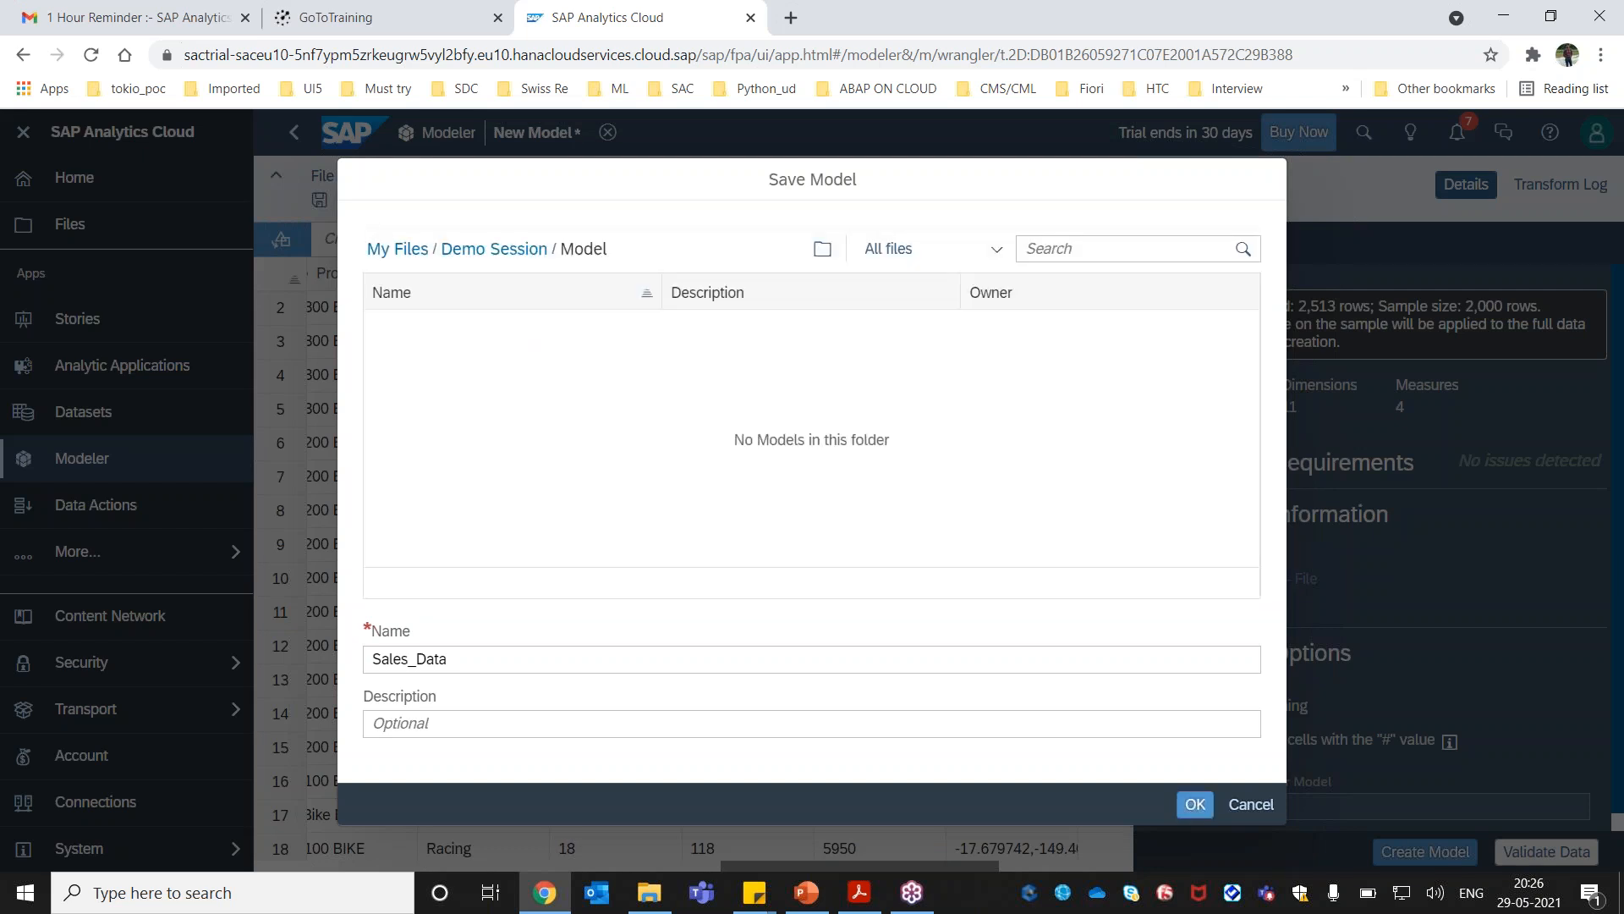
{"action": "left_click", "coordinate": [821, 248]}
{"action": "type", "text": "Analytical "}
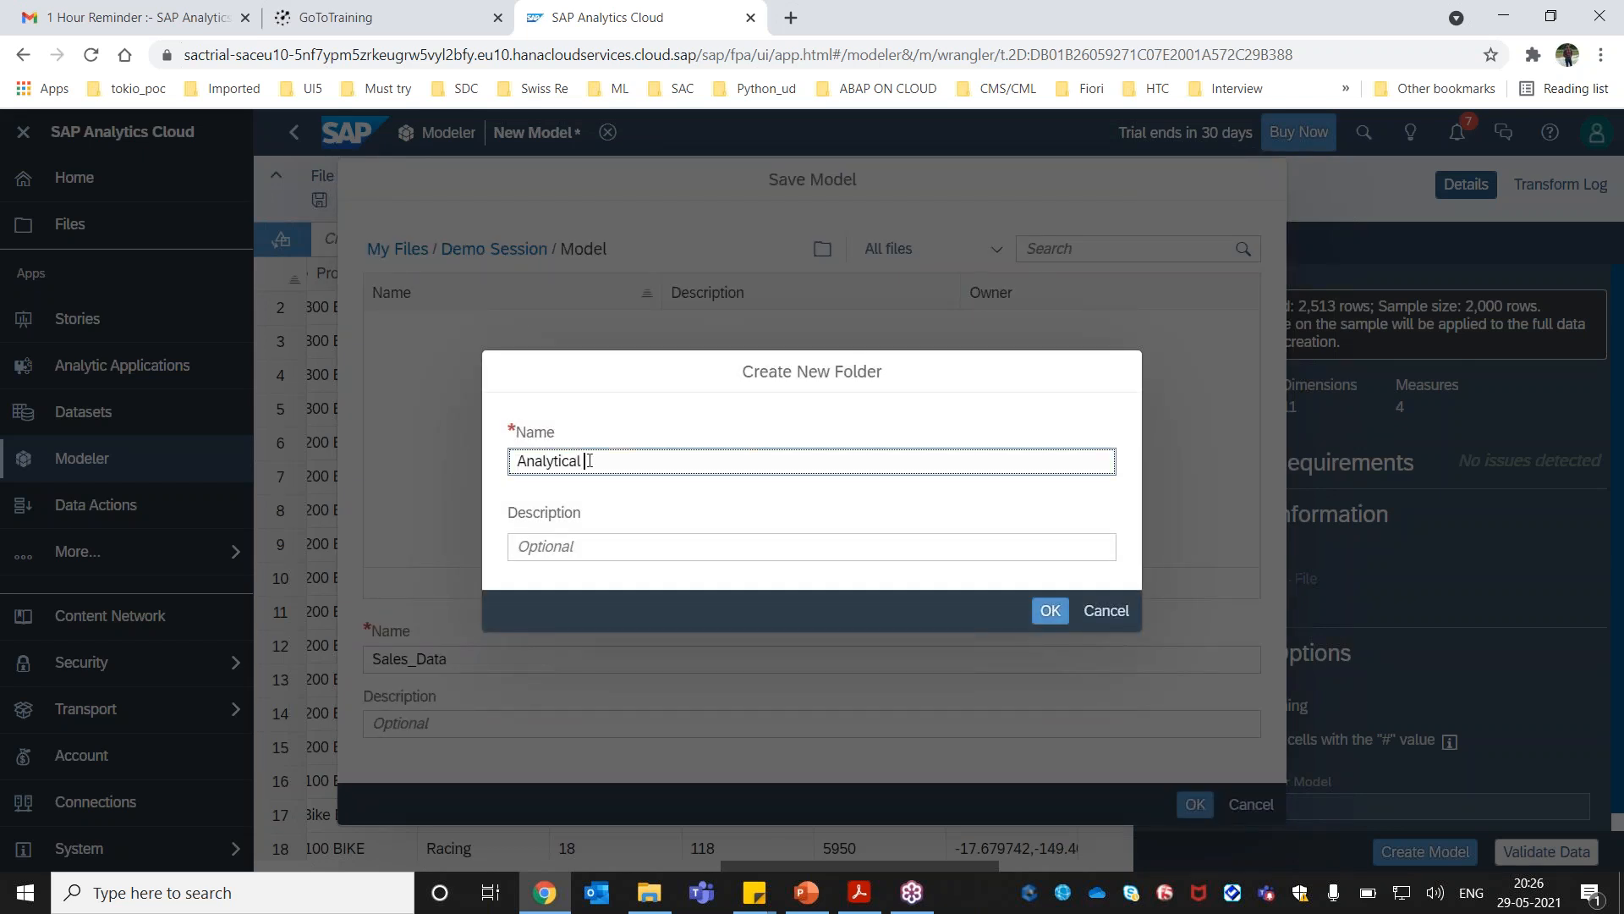
{"action": "type", "text": "Model"}
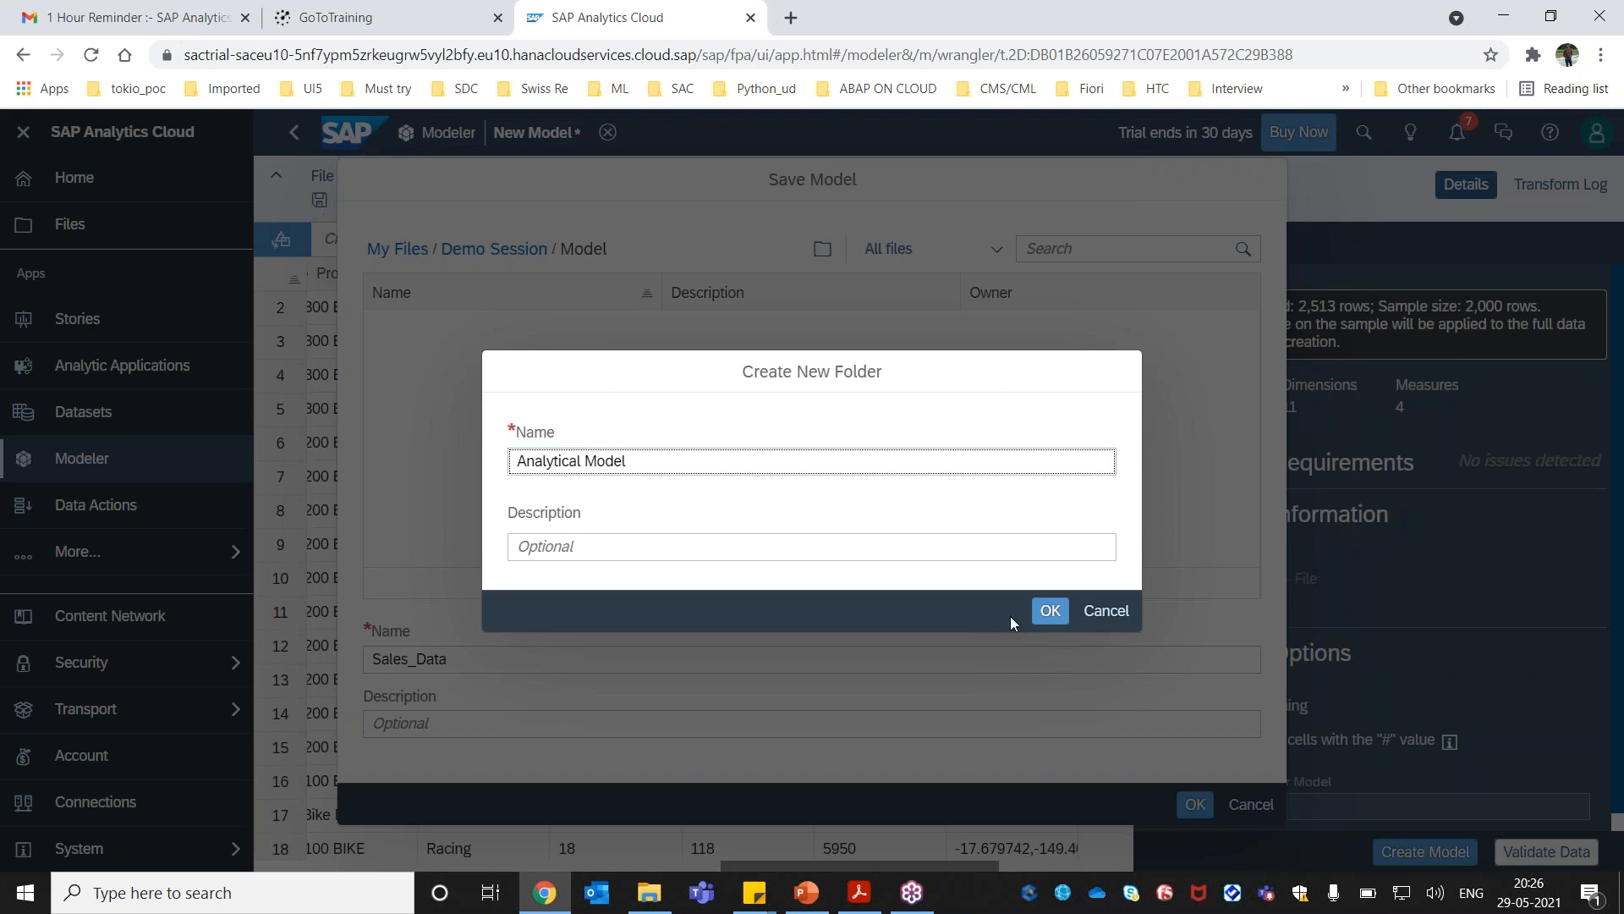
{"action": "left_click", "coordinate": [1048, 620]}
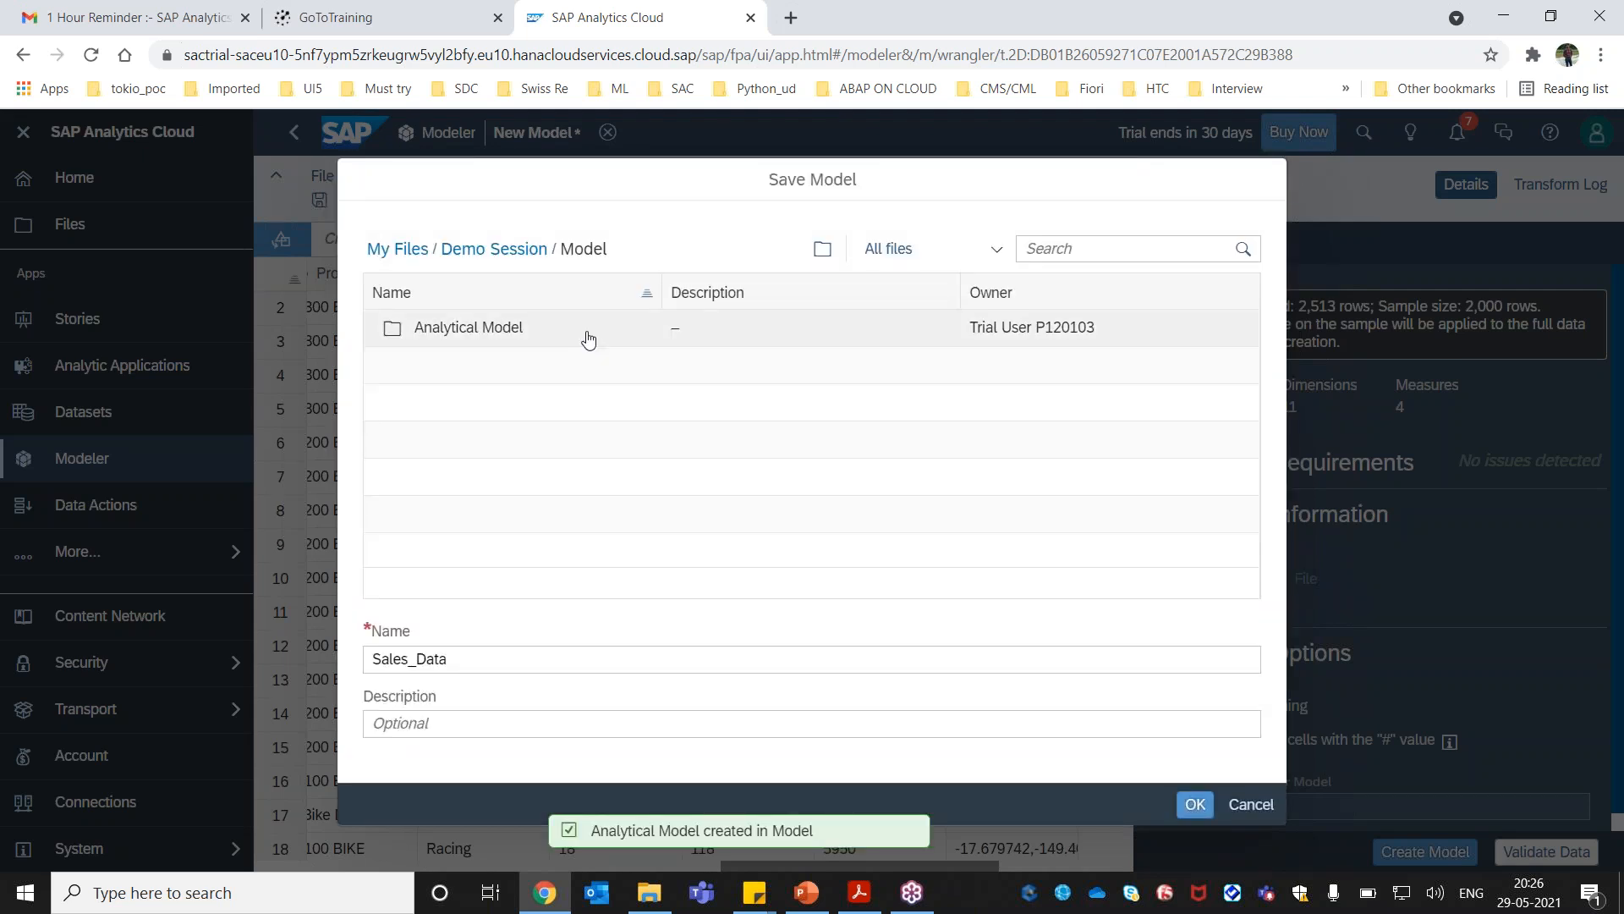
{"action": "left_click", "coordinate": [587, 335]}
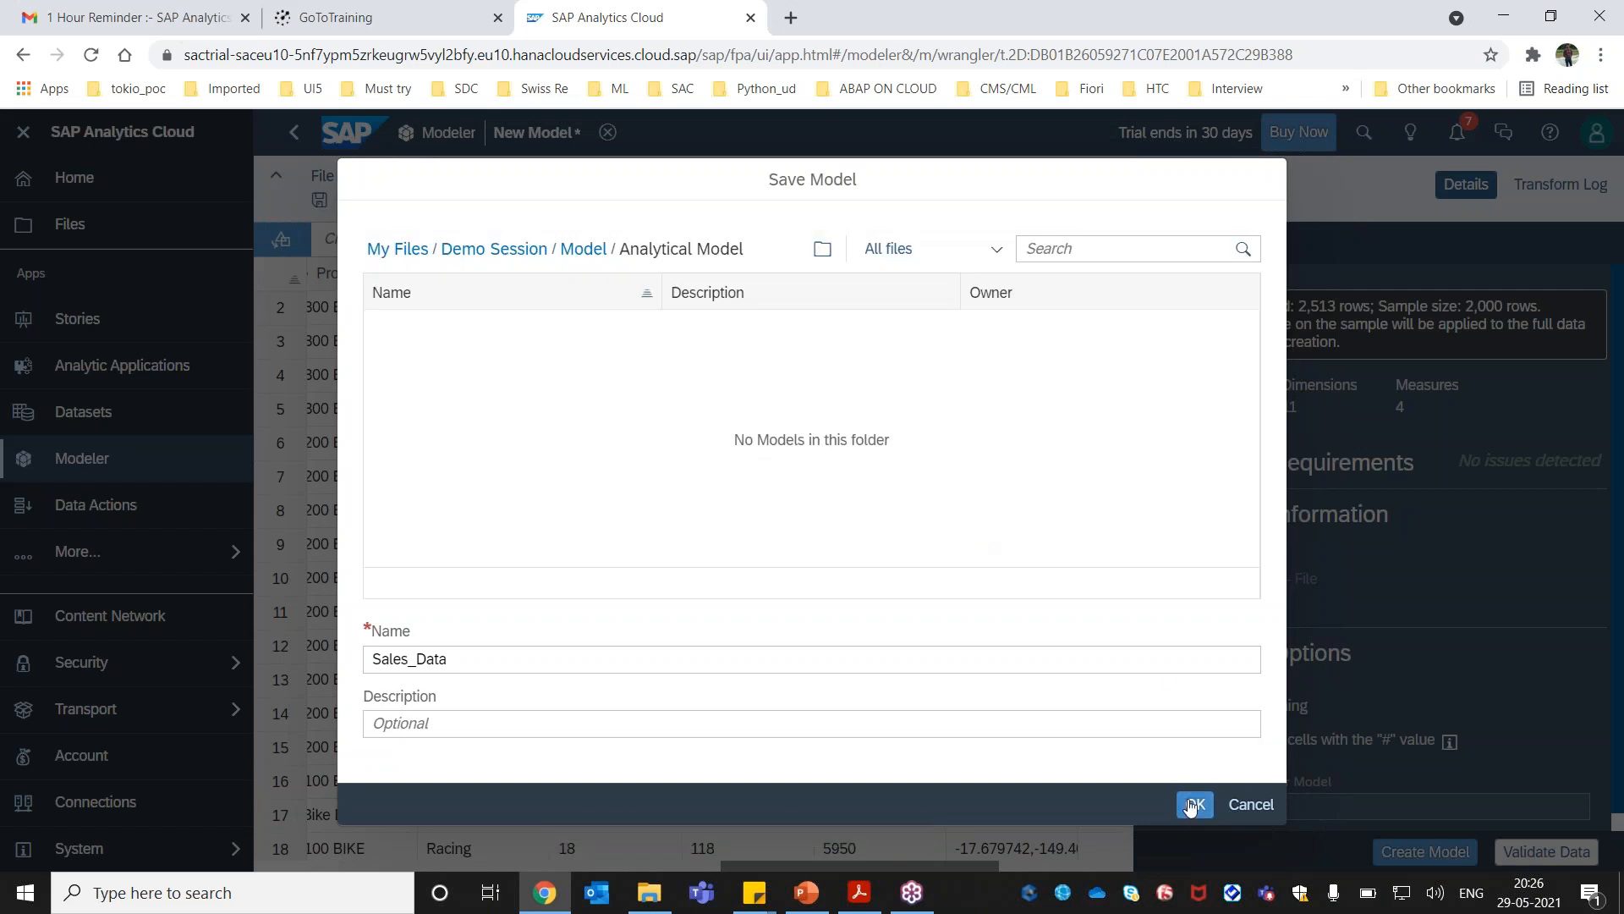
{"action": "left_click", "coordinate": [1193, 805]}
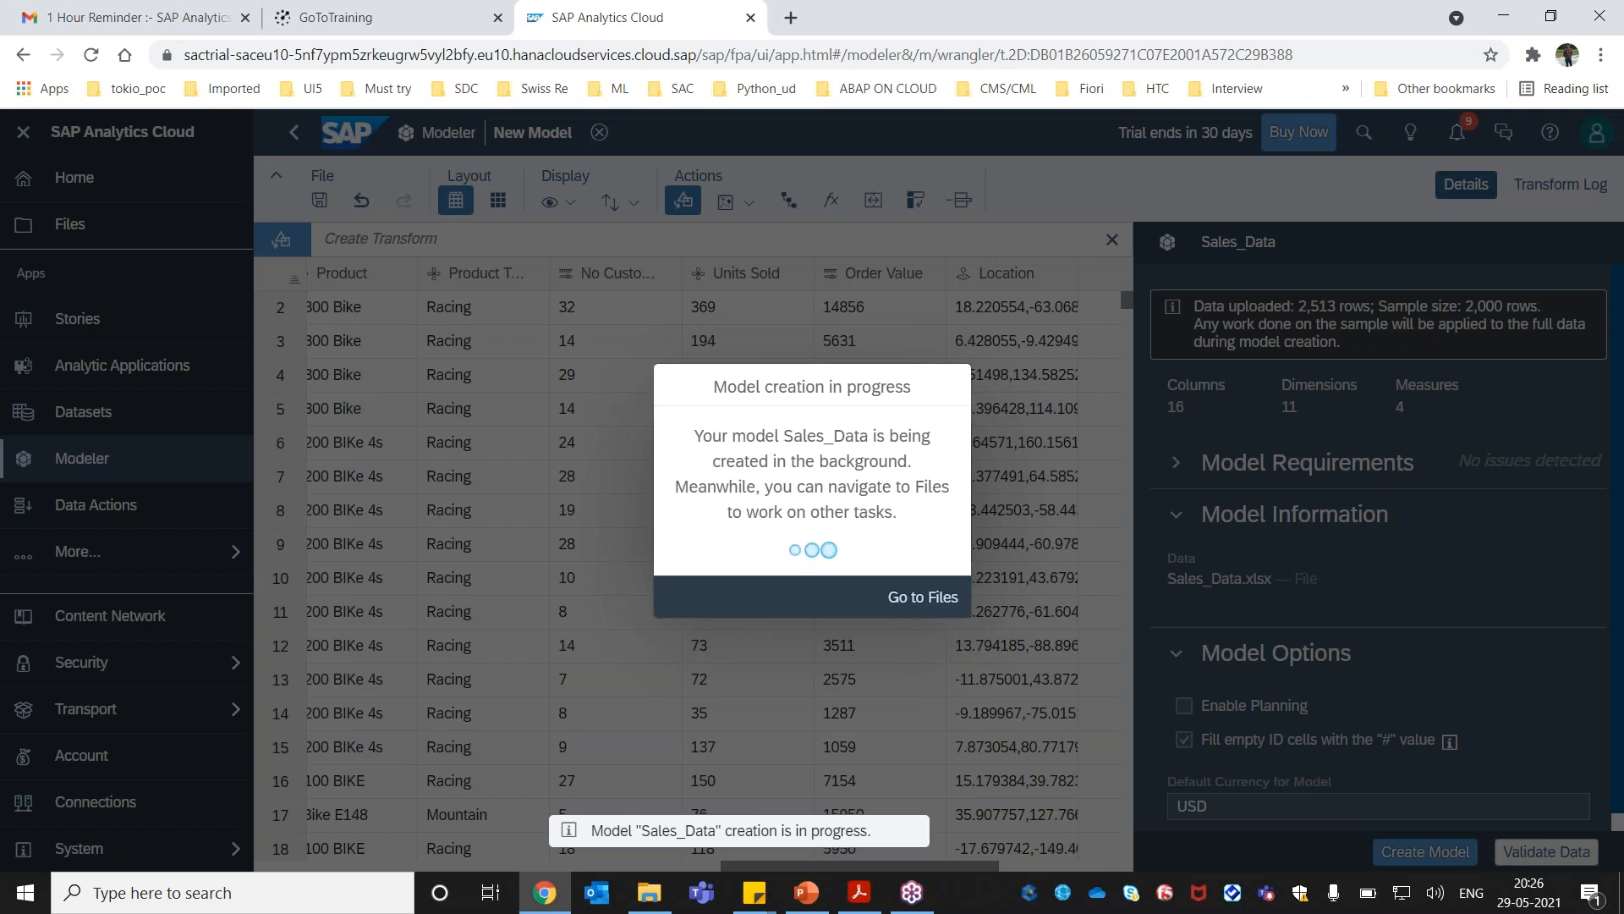
Switch to PowerPoint to review the Easy Step by Step - Story Building slide, and return to the Sales_Data model in the browser.
{"action": "key", "text": "alt+Tab"}
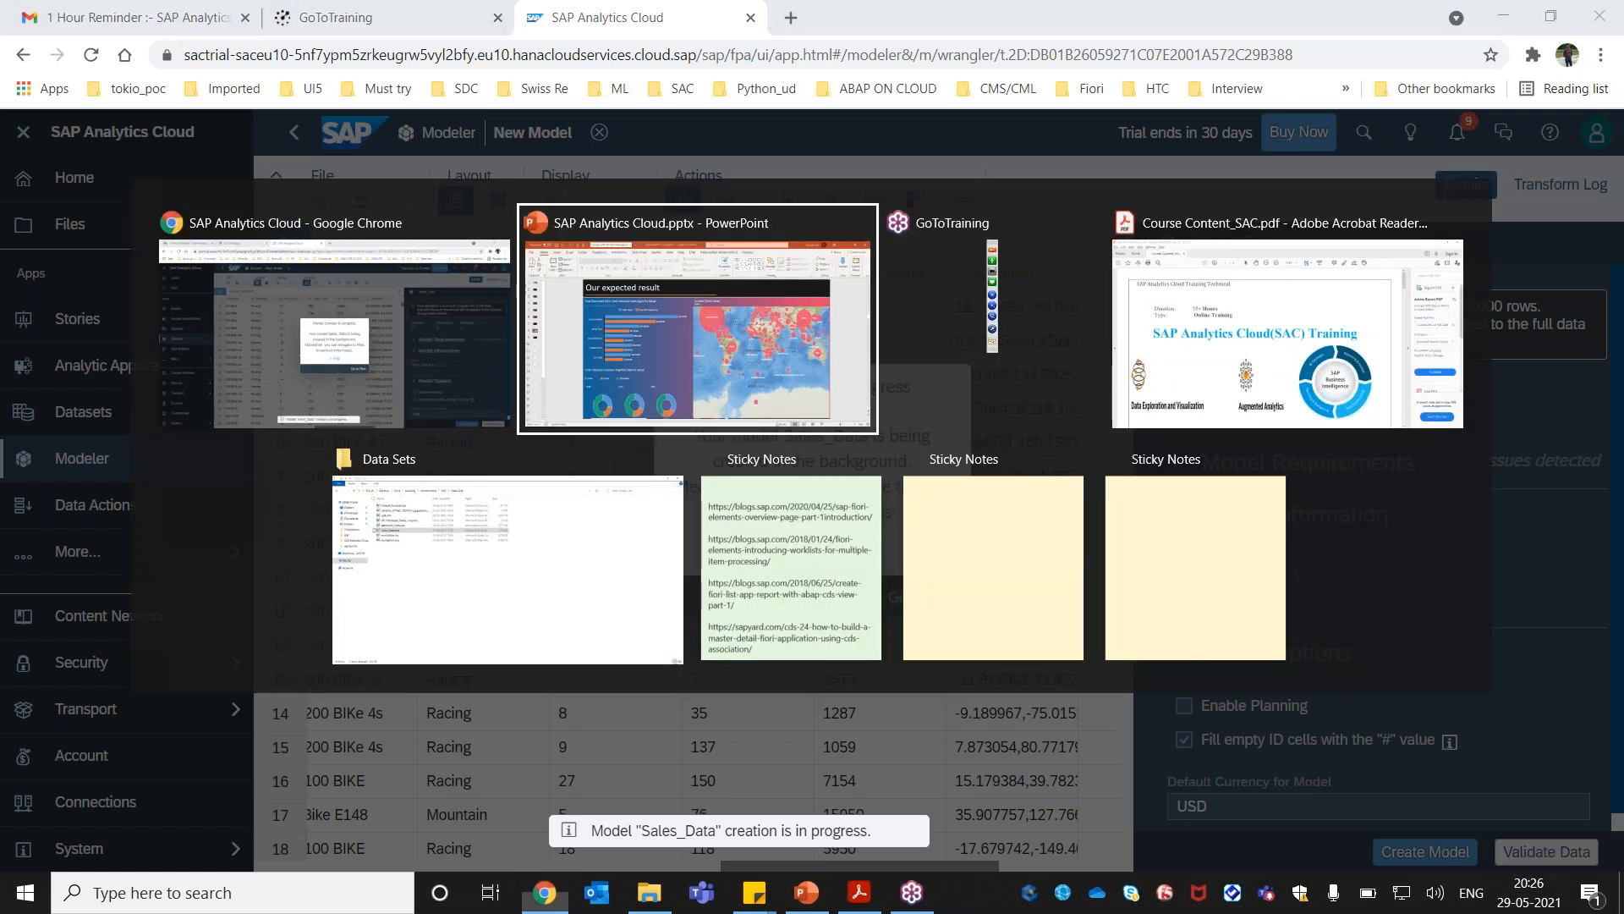
{"action": "scroll", "coordinate": [973, 488], "scroll_direction": "up", "scroll_amount": 1}
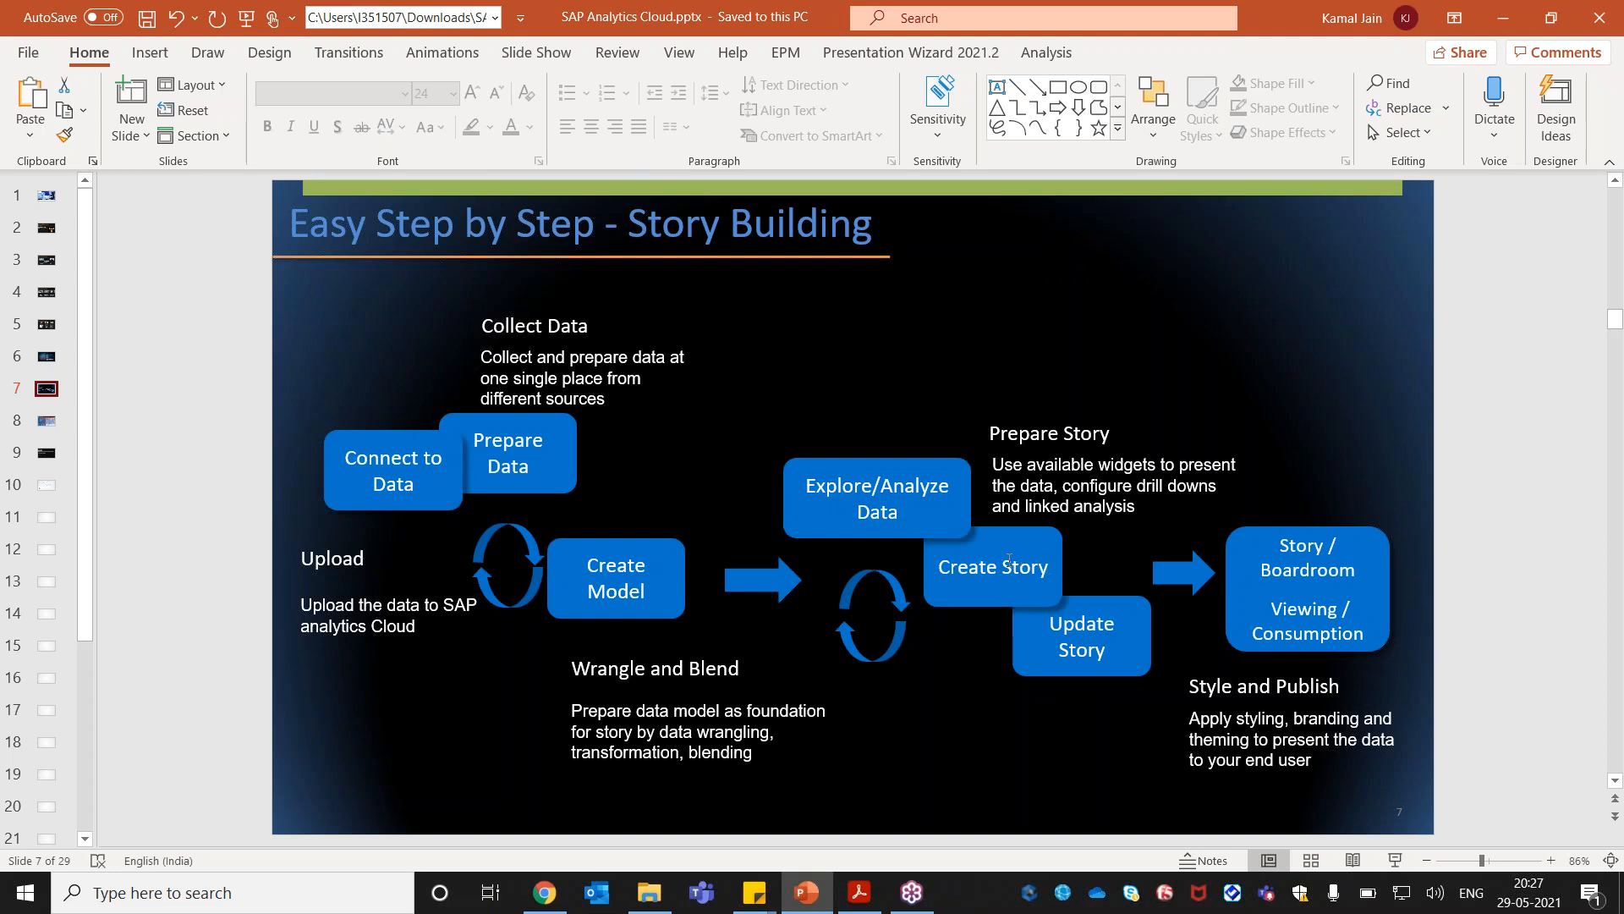
{"action": "key", "text": "alt+Tab"}
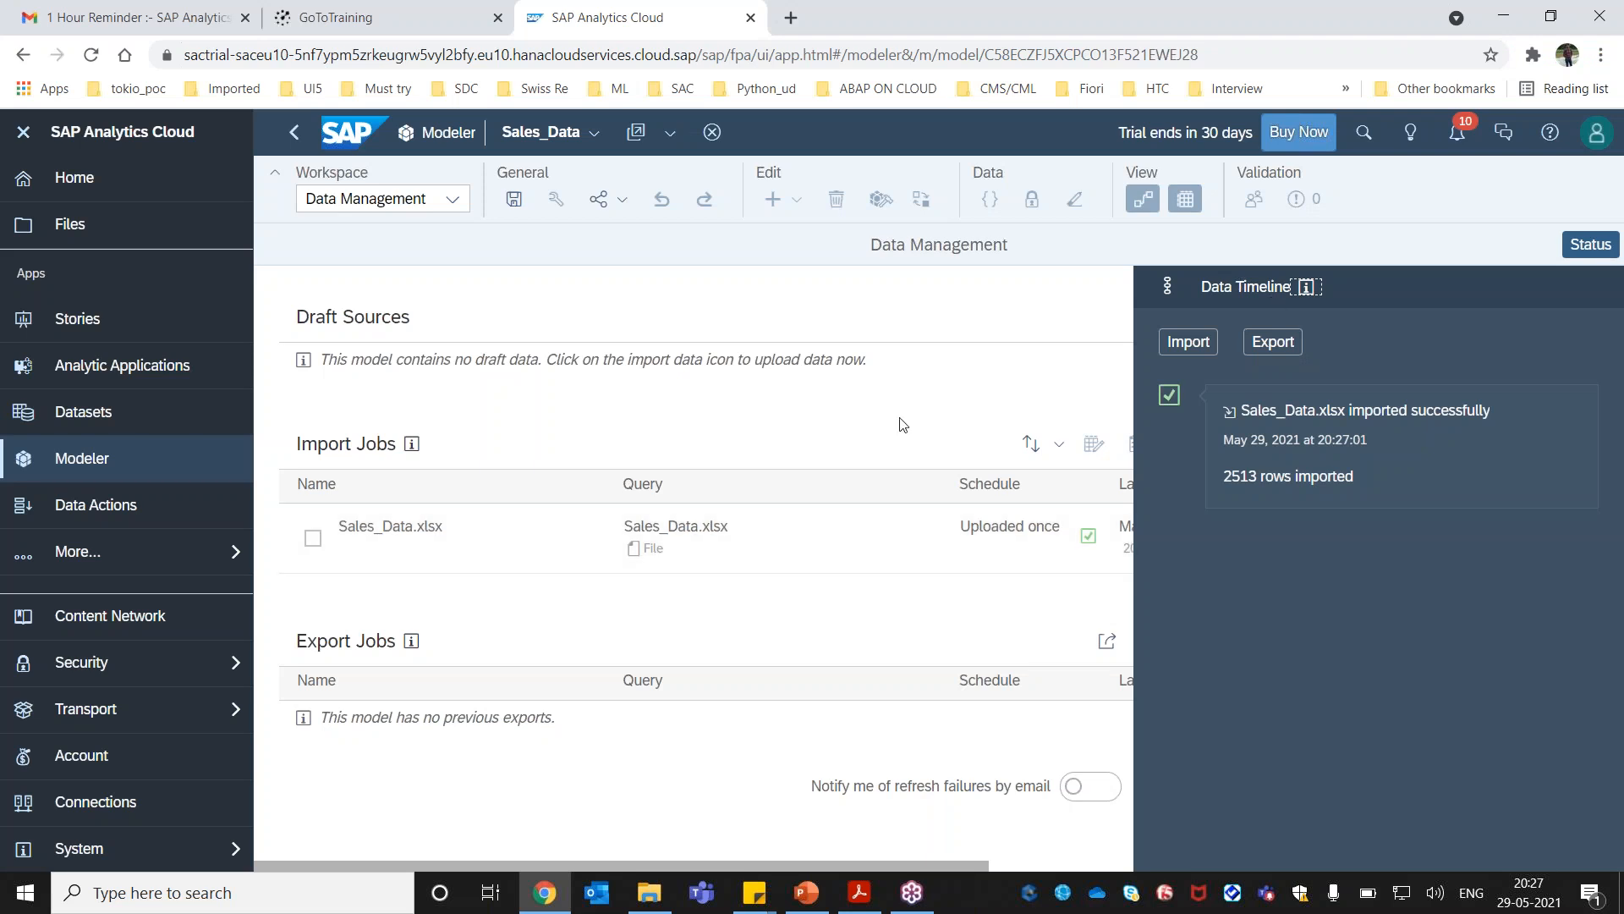
Show the Model Structure workspace of Sales_Data and inspect the members of the Account dimension.
{"action": "left_click", "coordinate": [442, 203]}
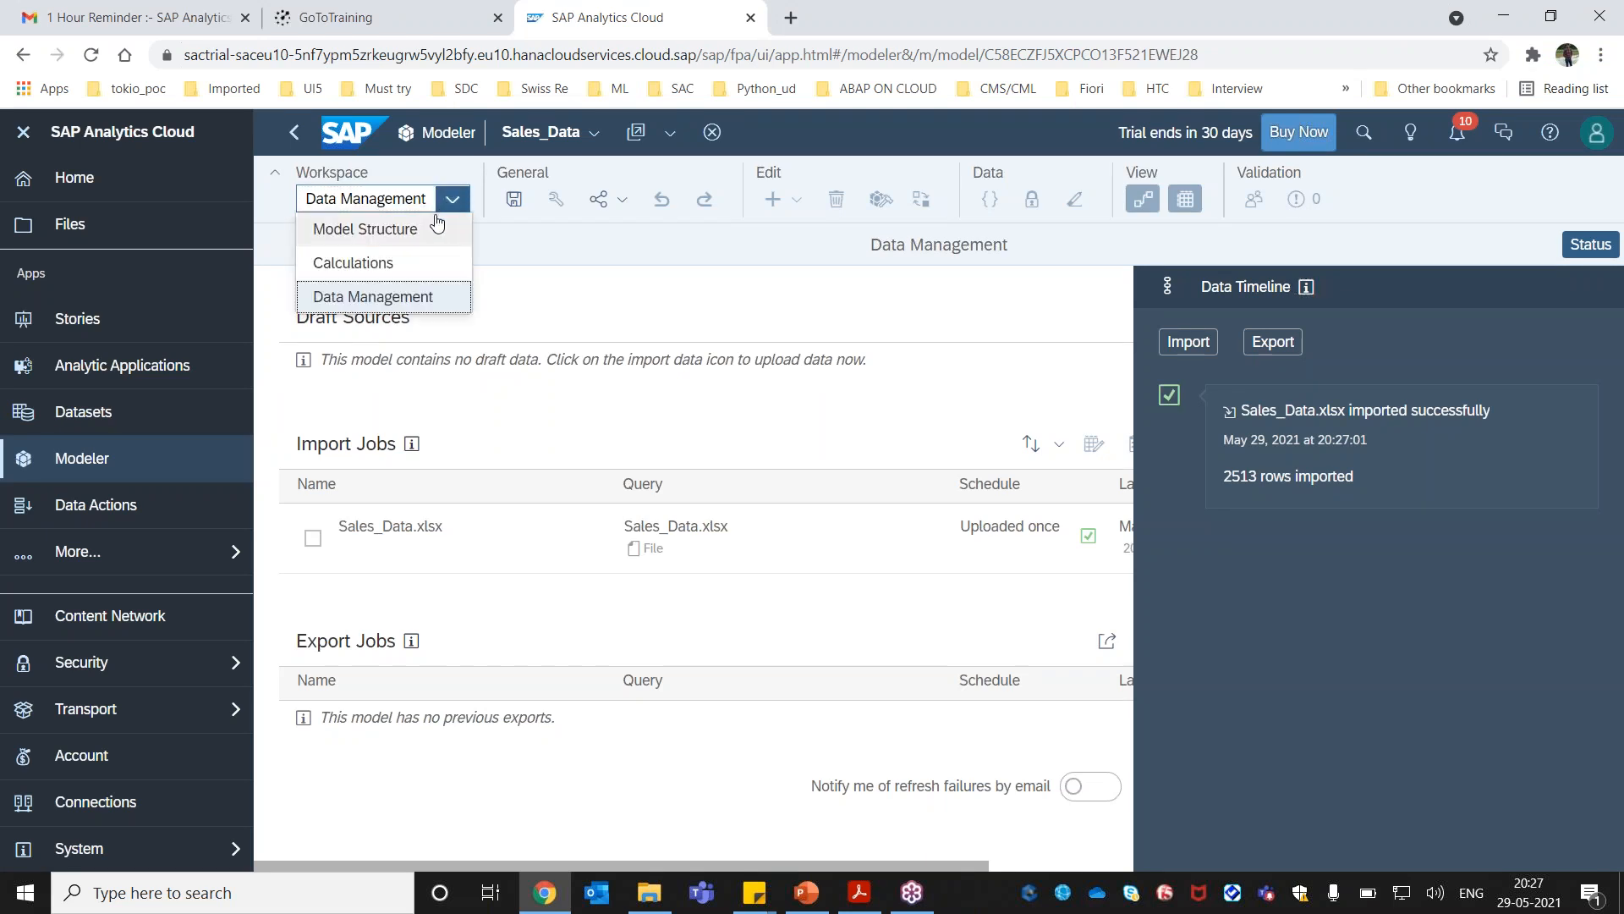
{"action": "left_click", "coordinate": [423, 232]}
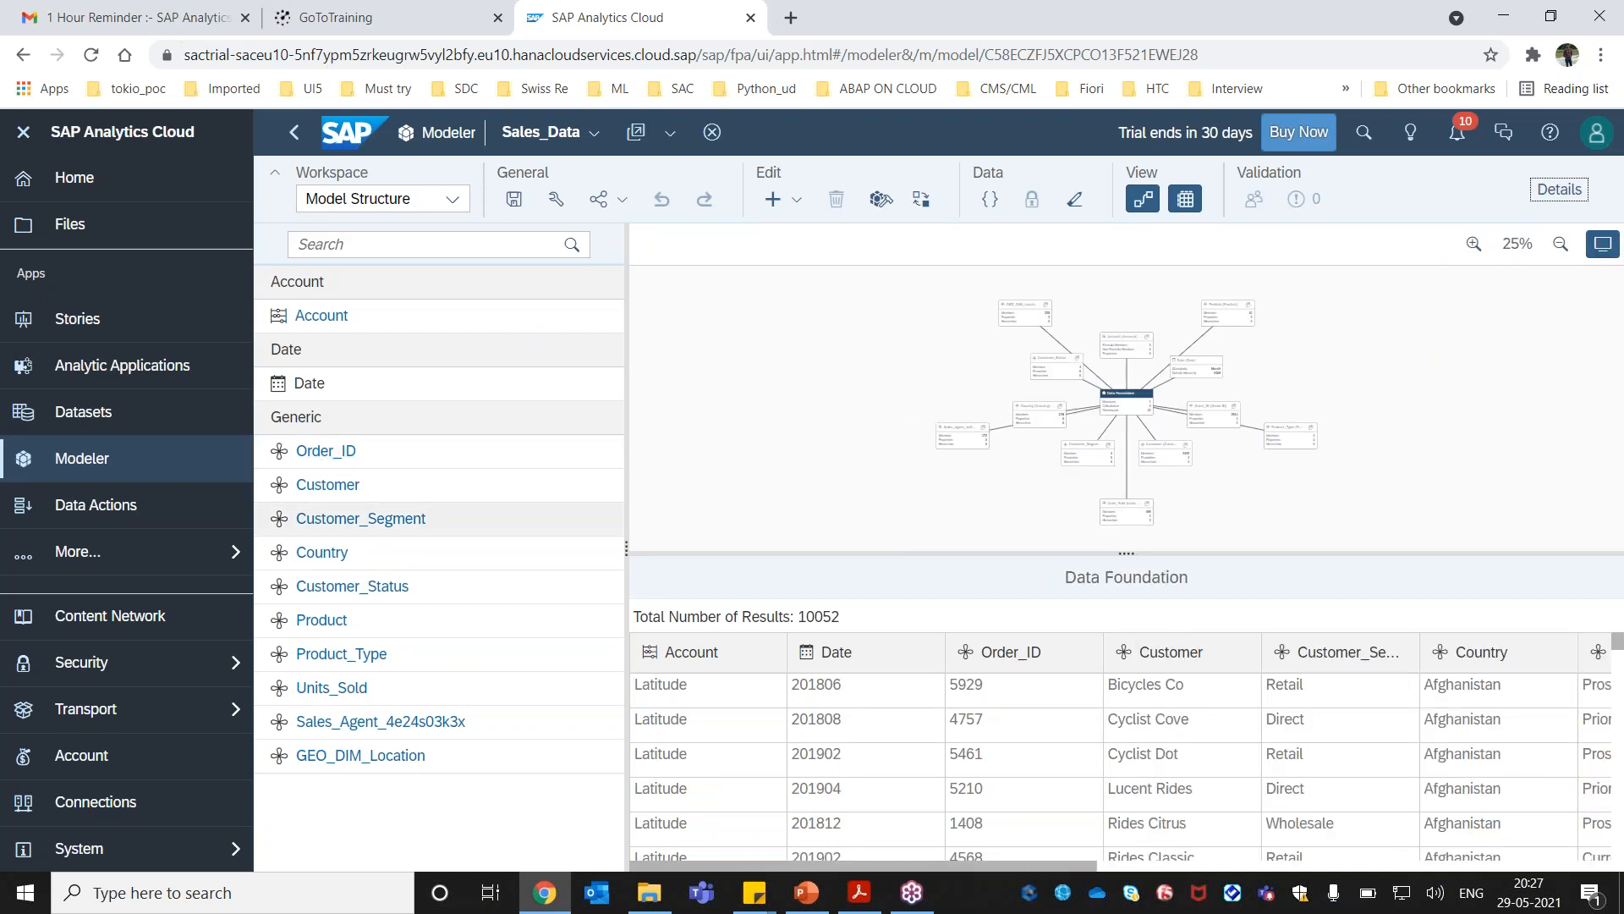
{"action": "left_click", "coordinate": [320, 324]}
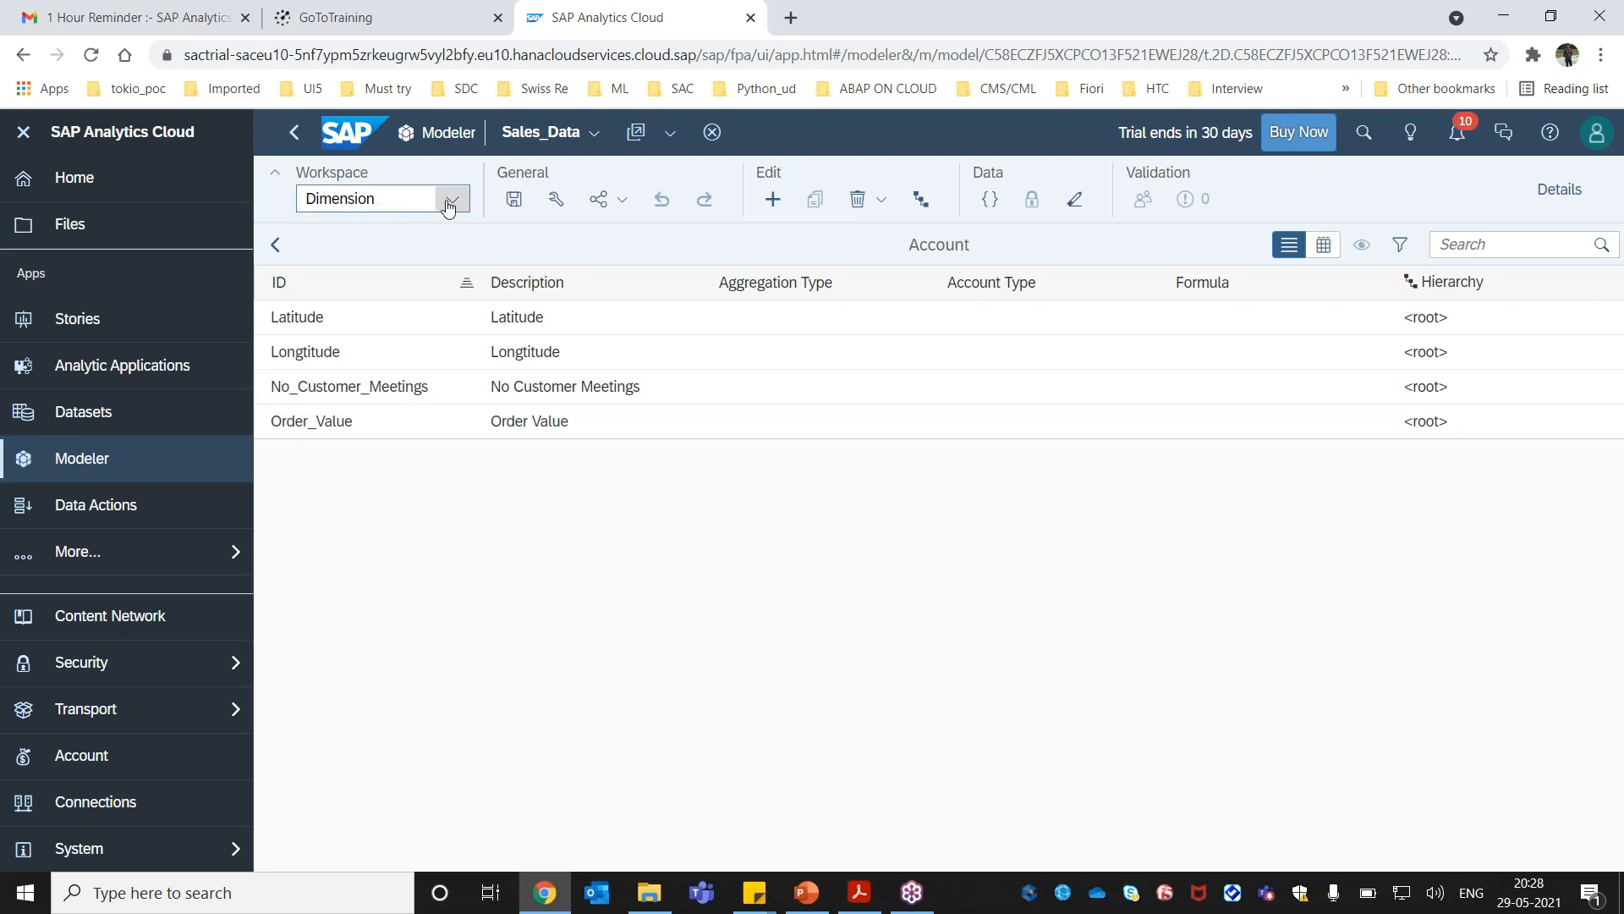
{"action": "left_click", "coordinate": [275, 246]}
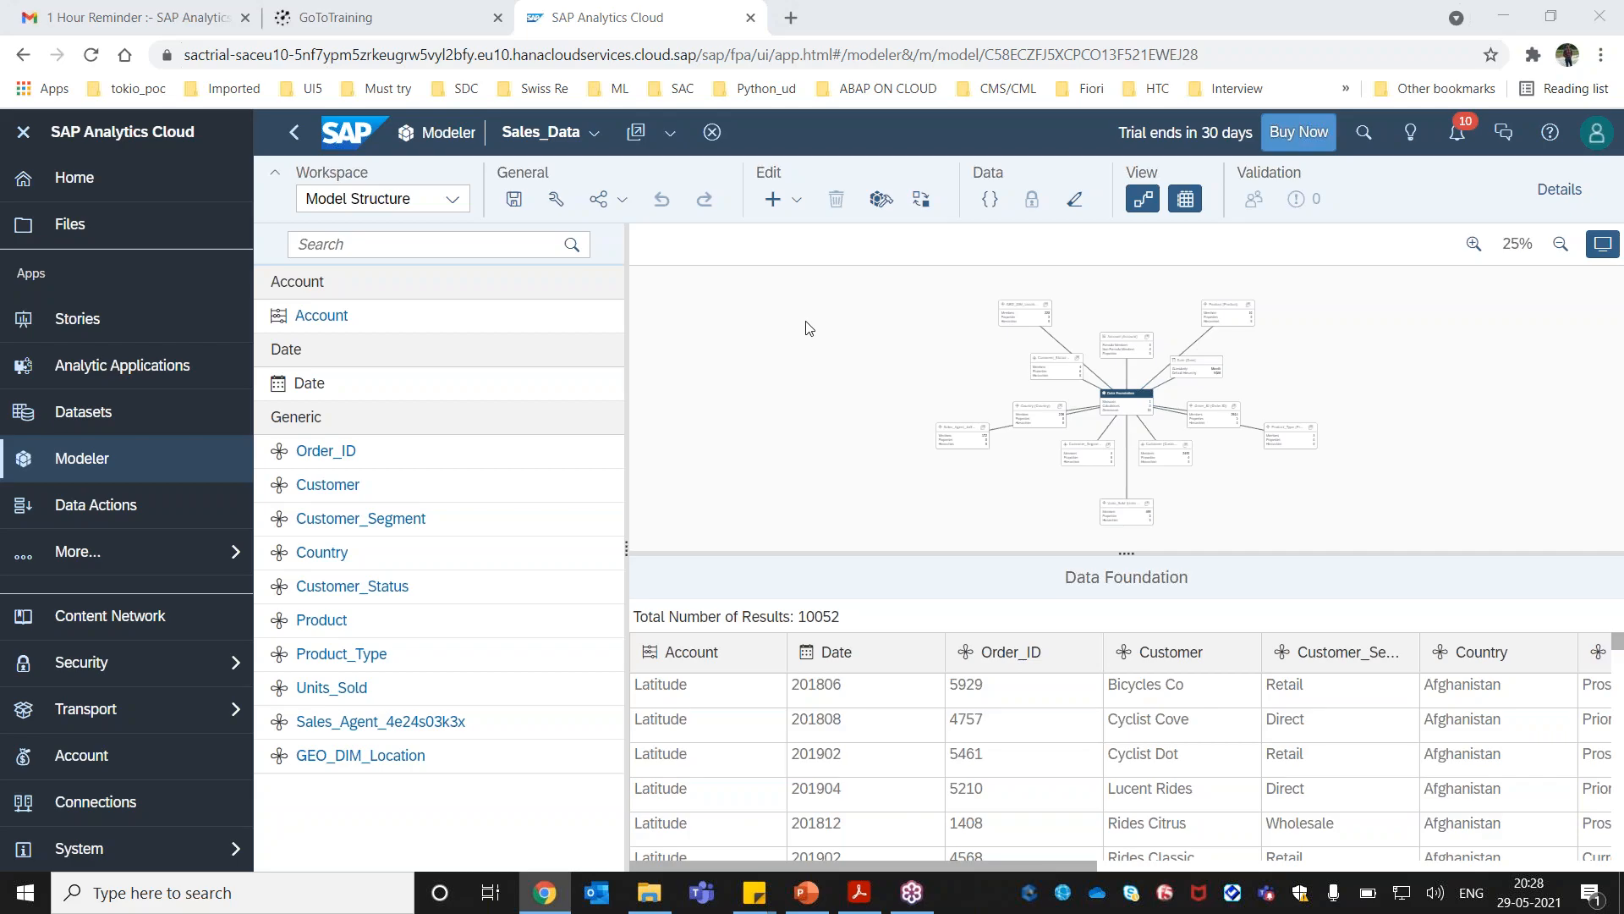
Switch to PowerPoint to review the expected result slide, and return to the model in SAP Analytics Cloud.
{"action": "key", "text": "alt+Tab"}
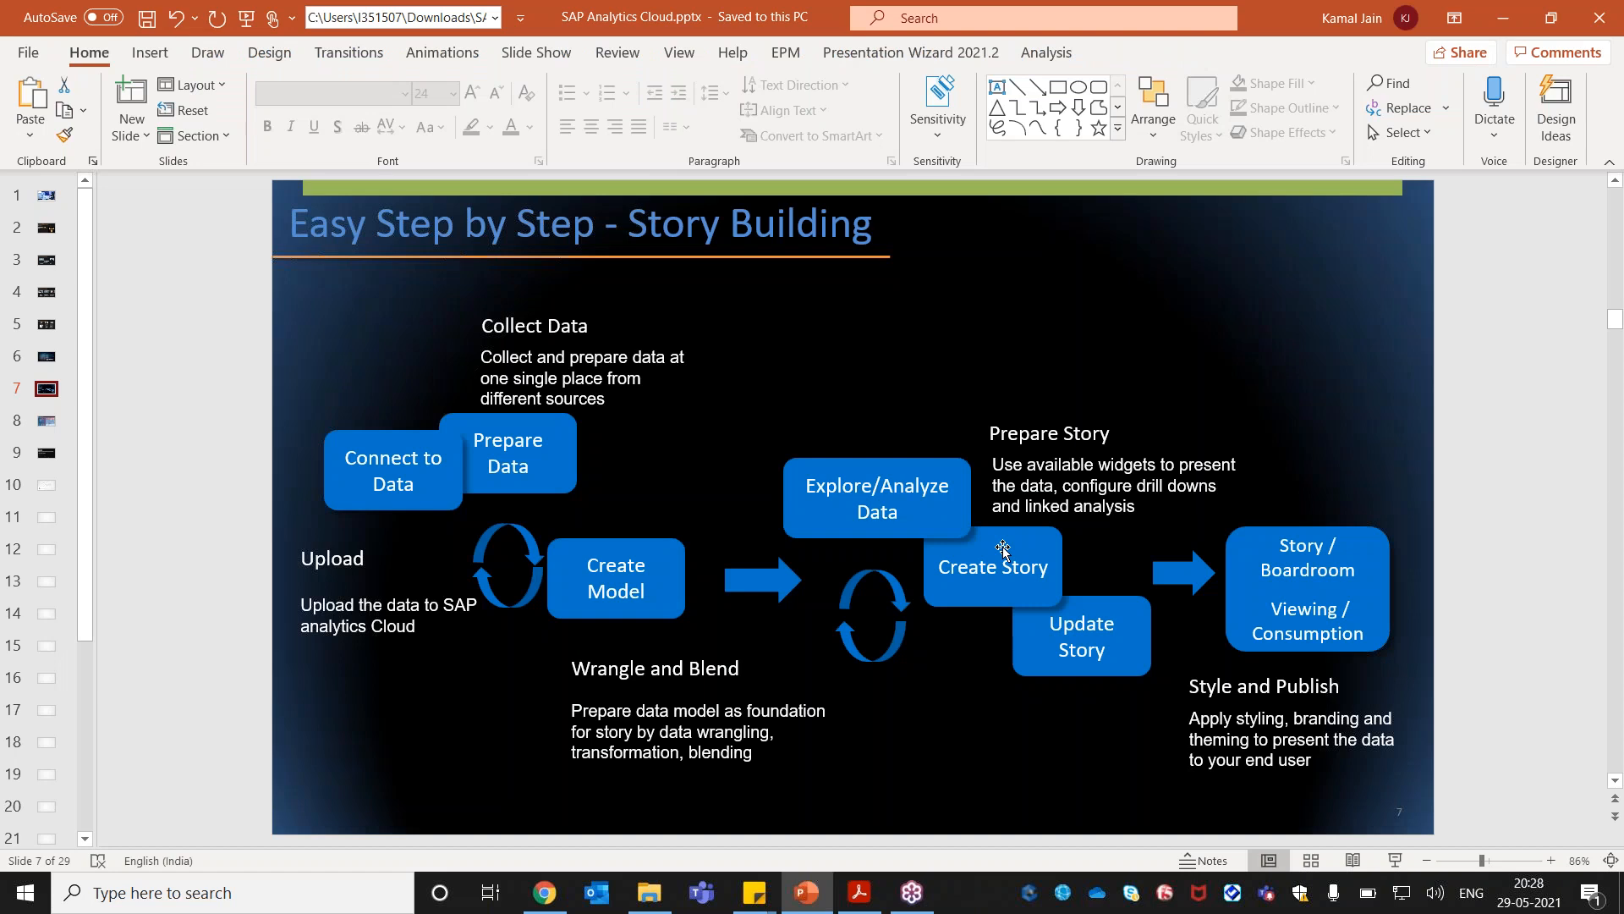
{"action": "left_click", "coordinate": [33, 408]}
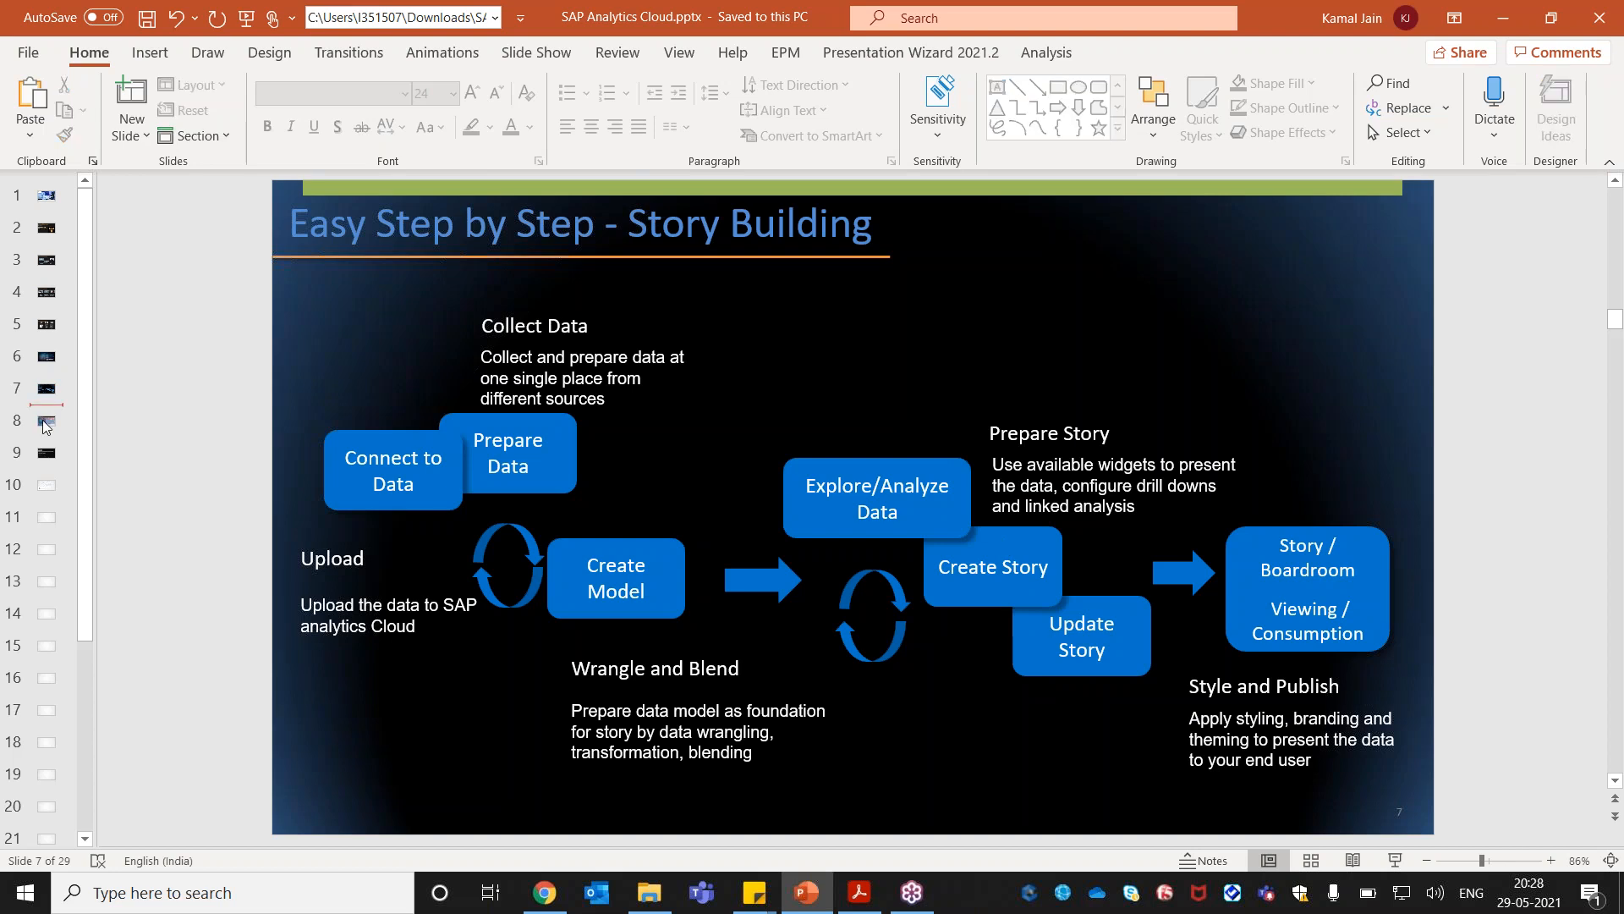
{"action": "left_click", "coordinate": [46, 421]}
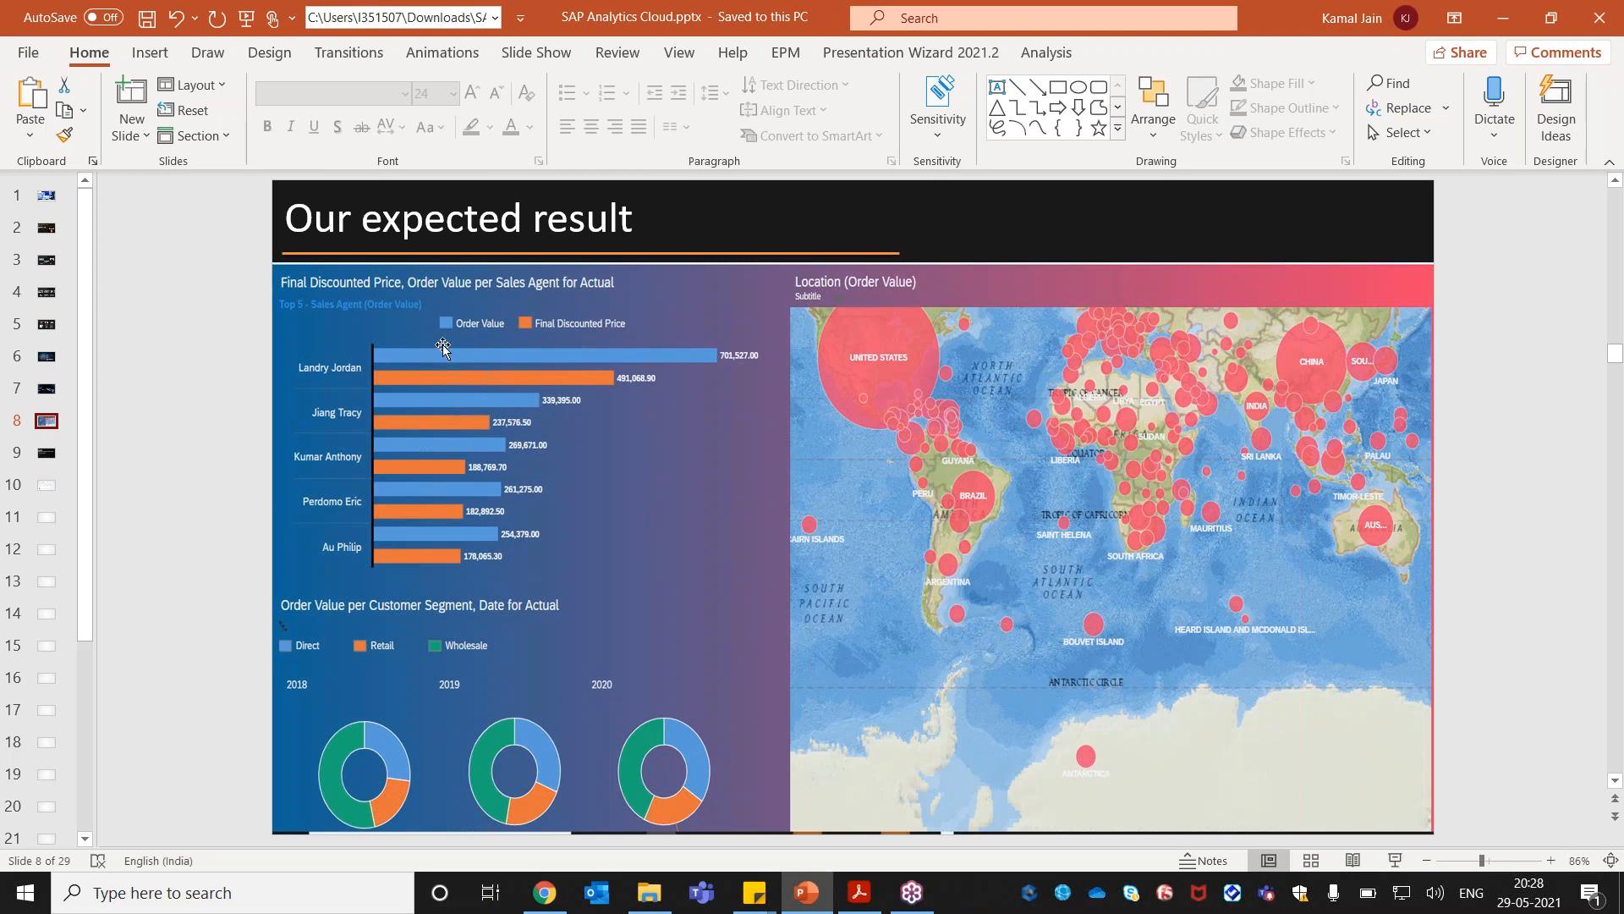
{"action": "key", "text": "alt+Tab"}
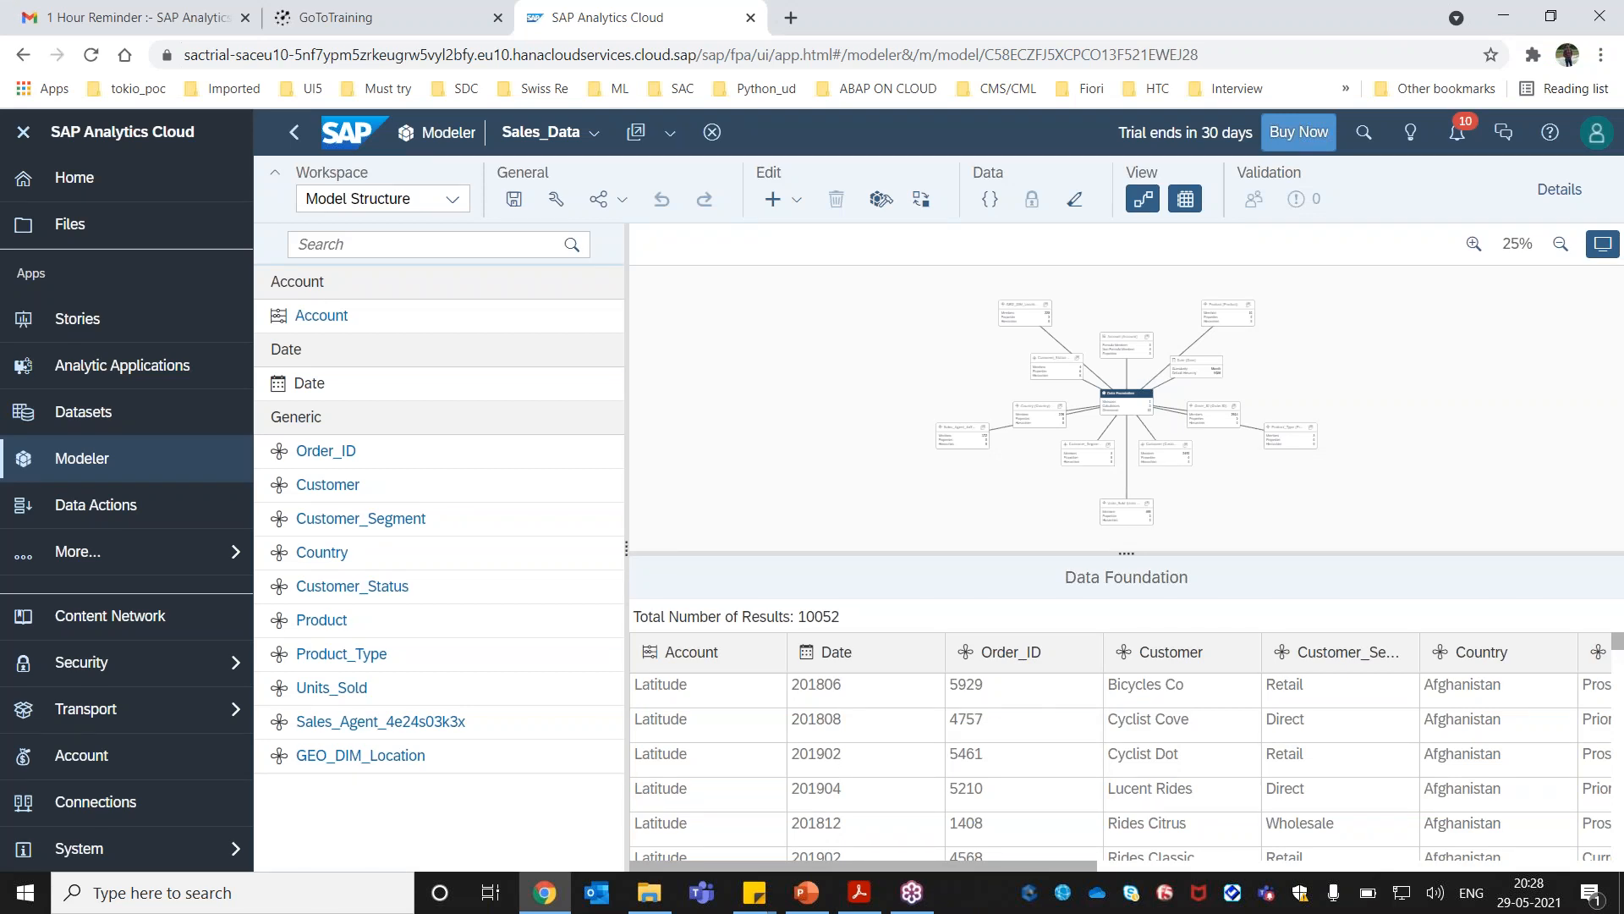
Create a new responsive story and narrow the first lane on Page 1.
{"action": "left_click", "coordinate": [87, 325]}
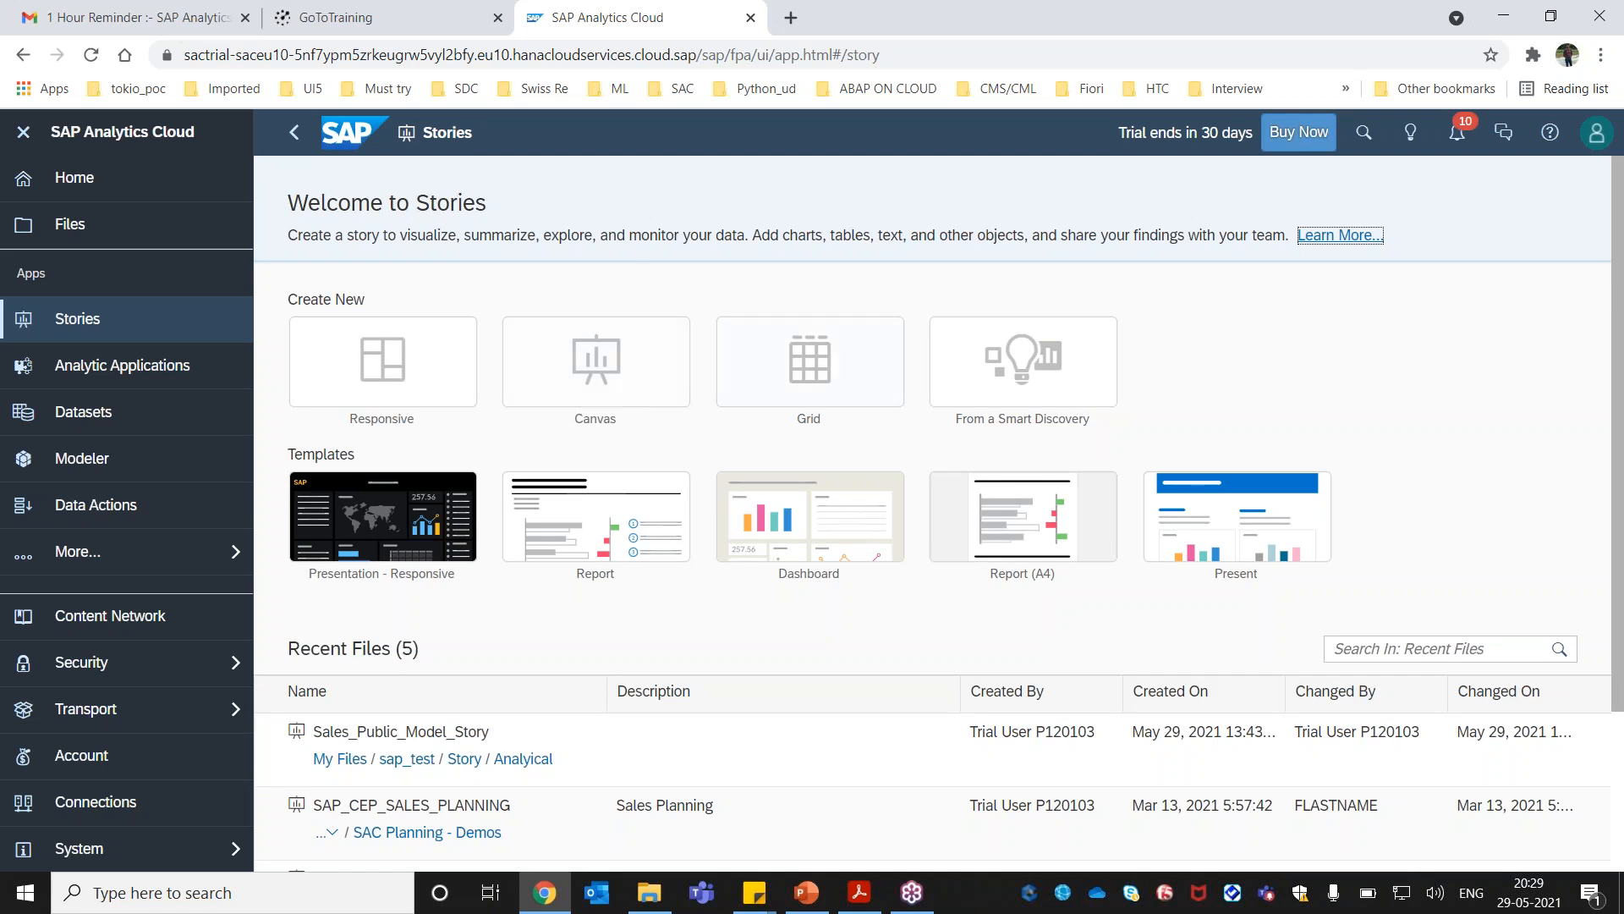
{"action": "left_click", "coordinate": [395, 363]}
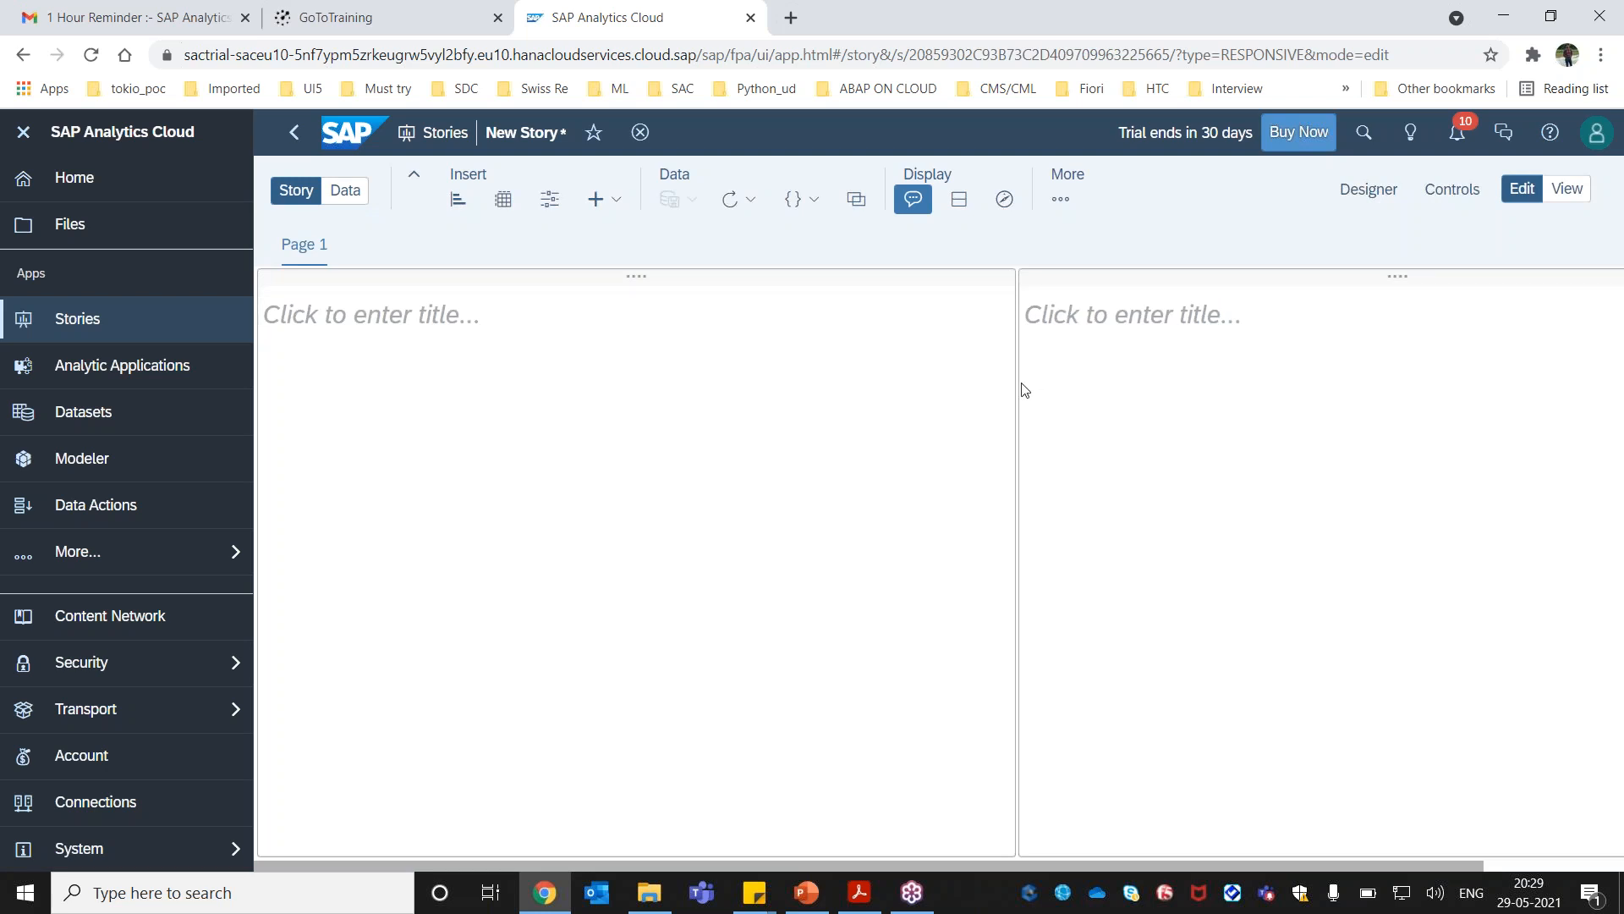
{"action": "left_click_drag", "start_coordinate": [1017, 389], "coordinate": [467, 389]}
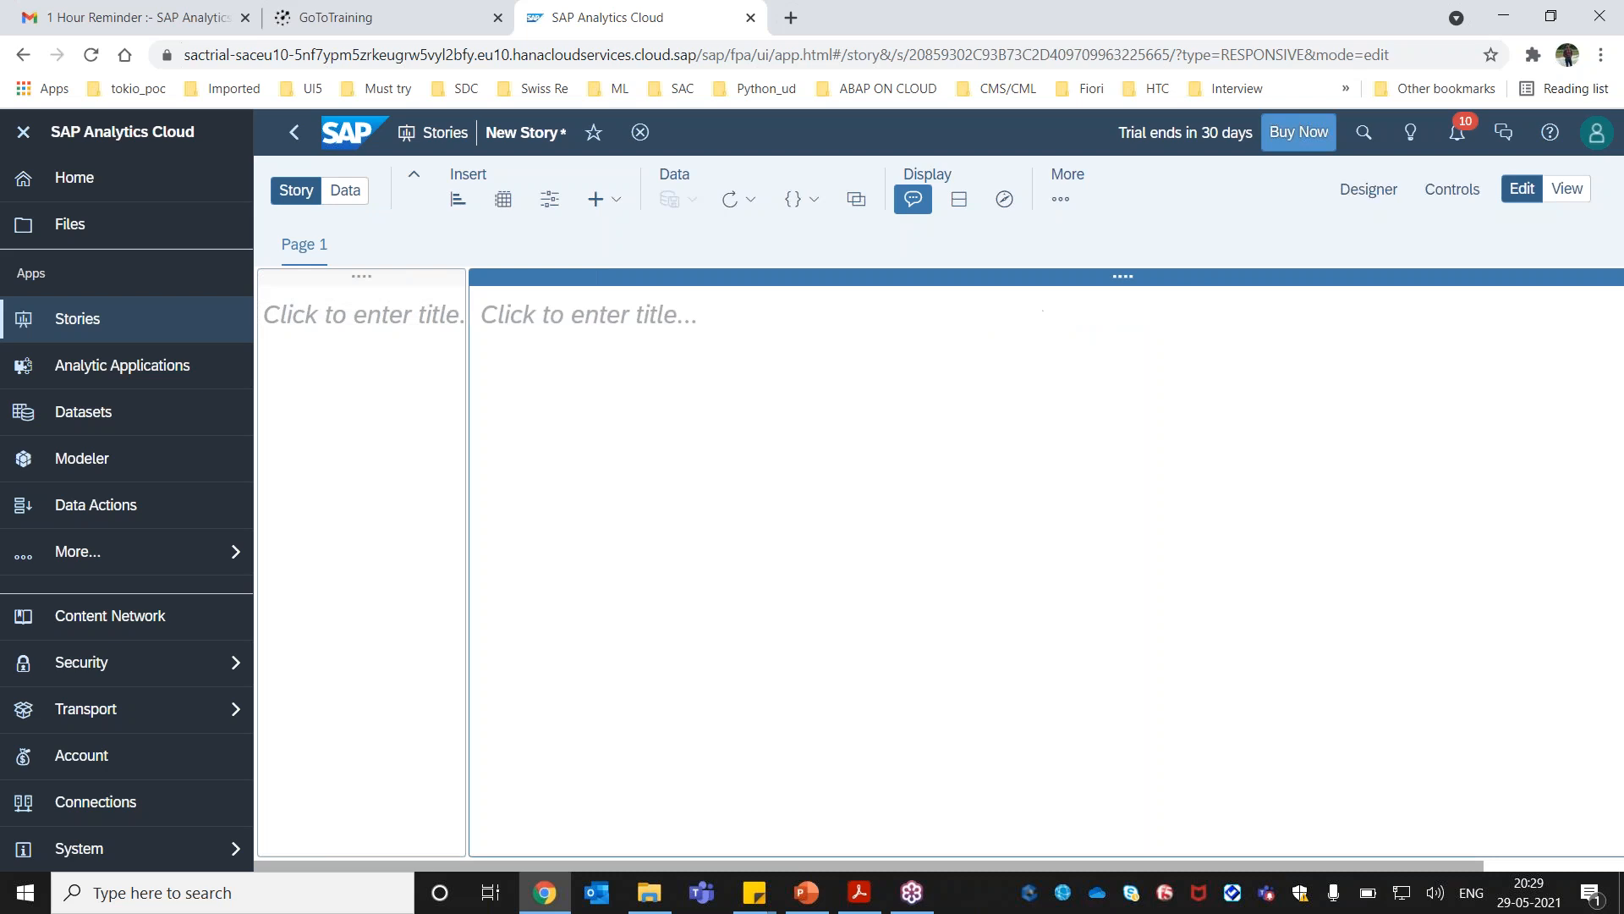
Remove the narrow first lane and delete the title placeholder of the remaining lane.
{"action": "left_click", "coordinate": [368, 277]}
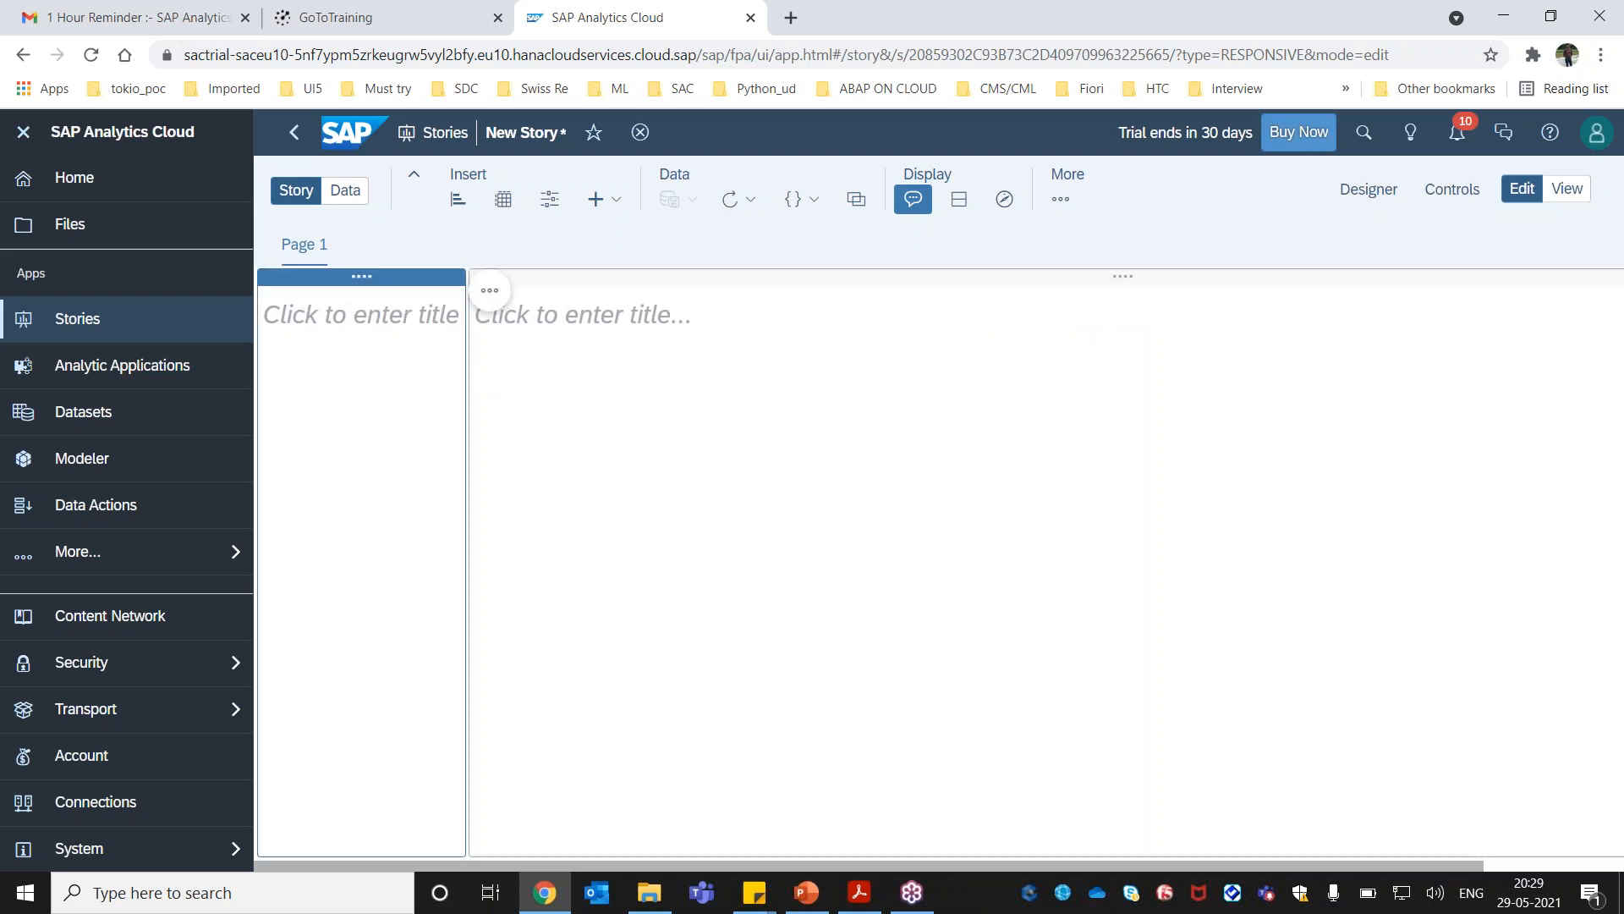
{"action": "left_click", "coordinate": [492, 294]}
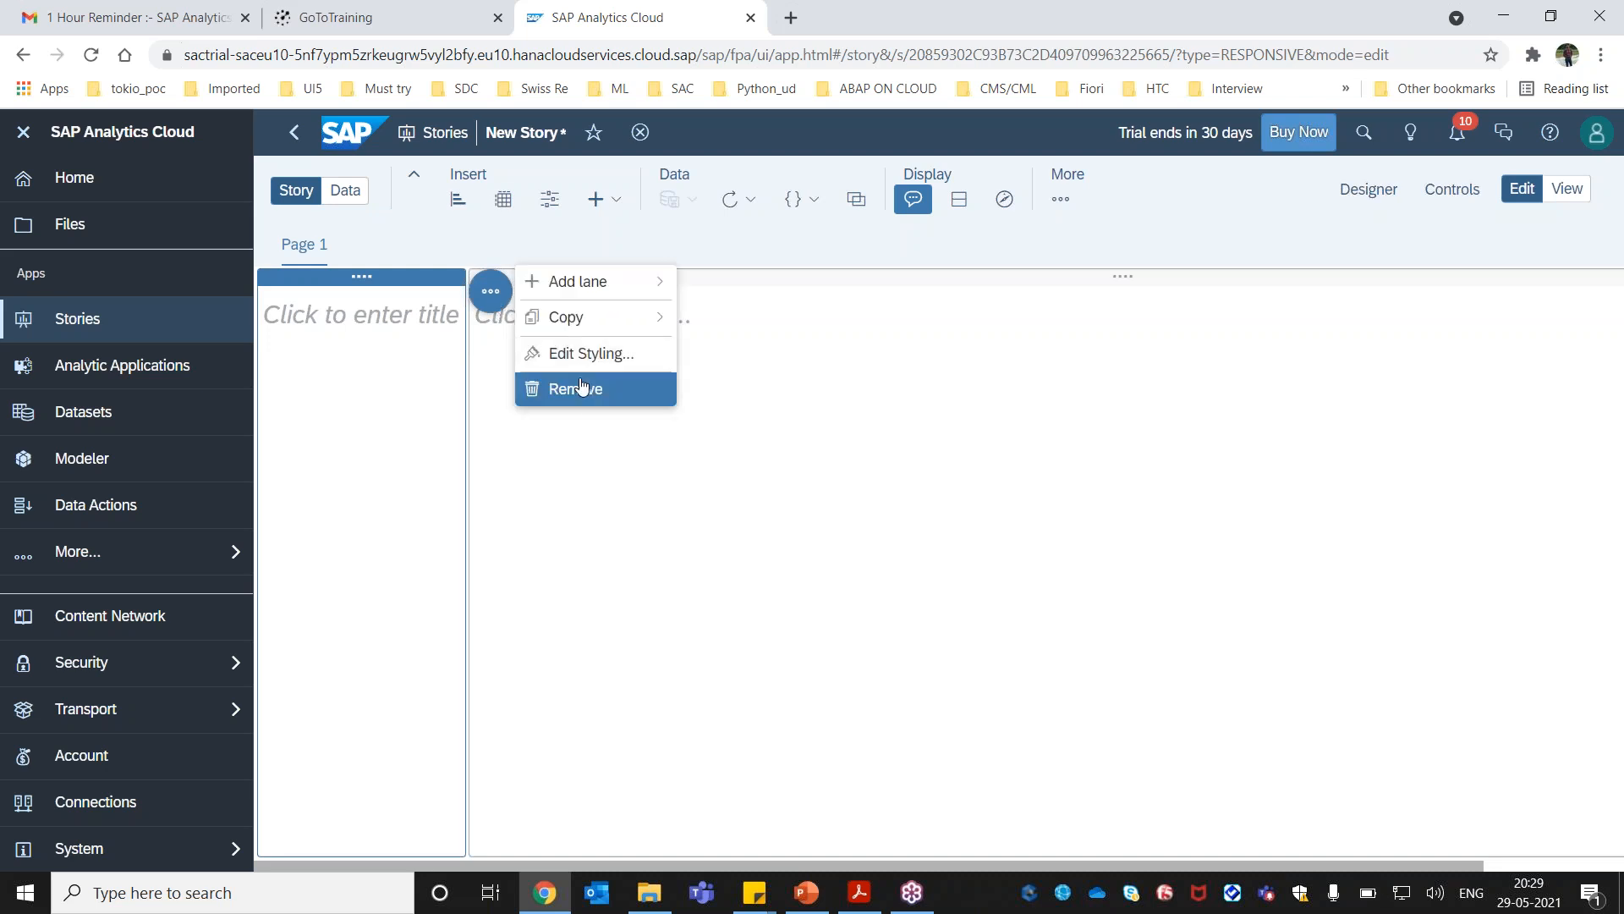
{"action": "left_click", "coordinate": [575, 385]}
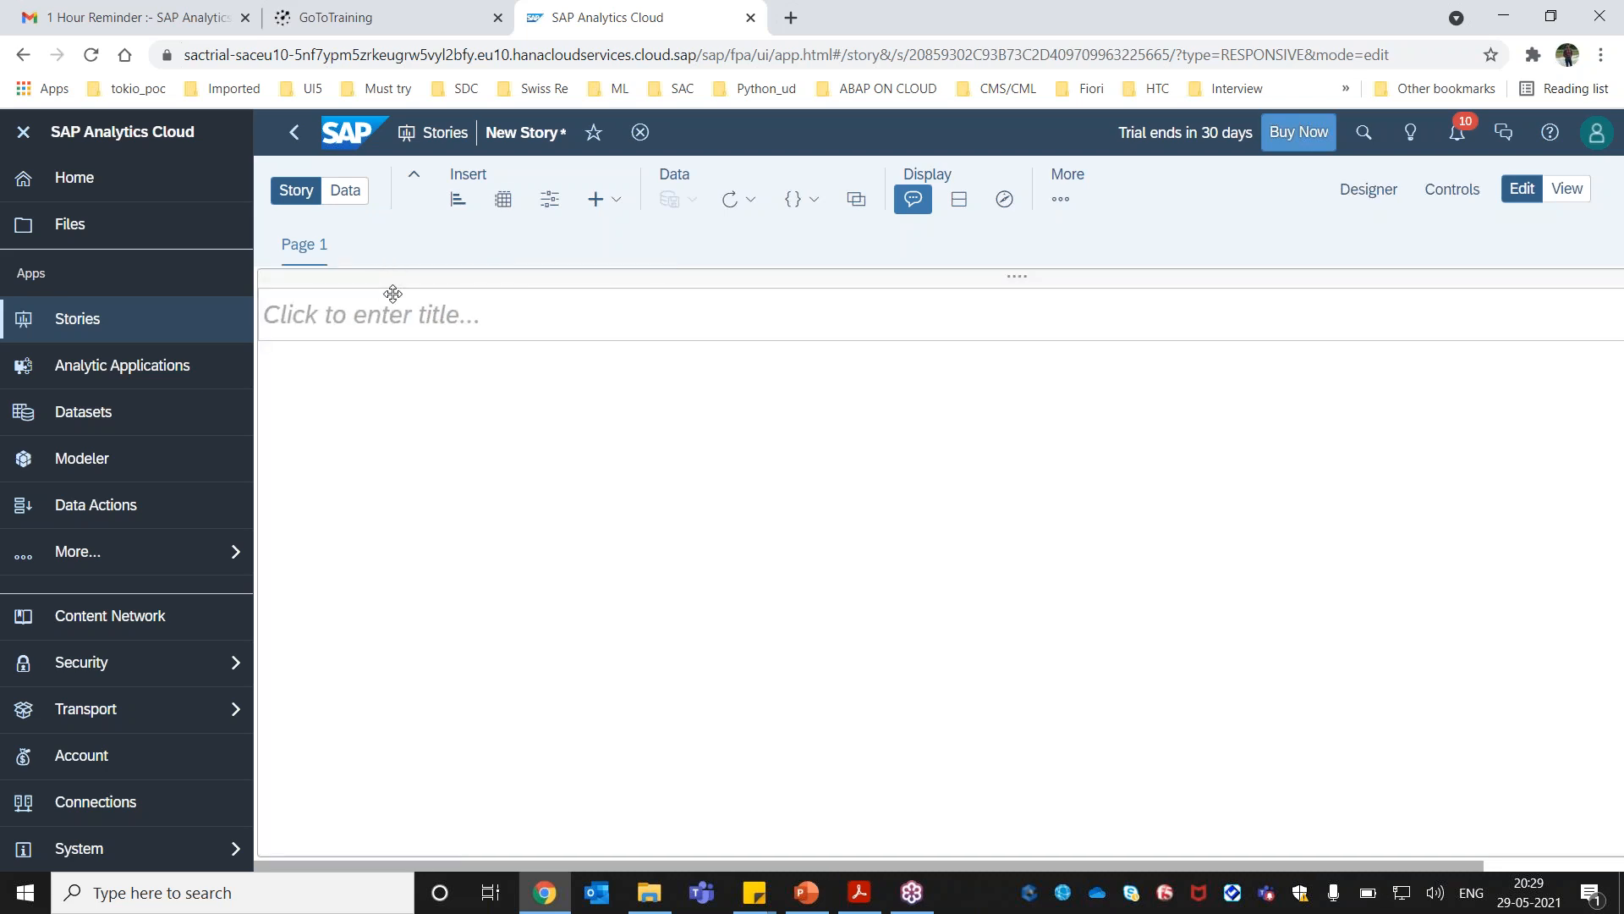
{"action": "key", "text": "Delete"}
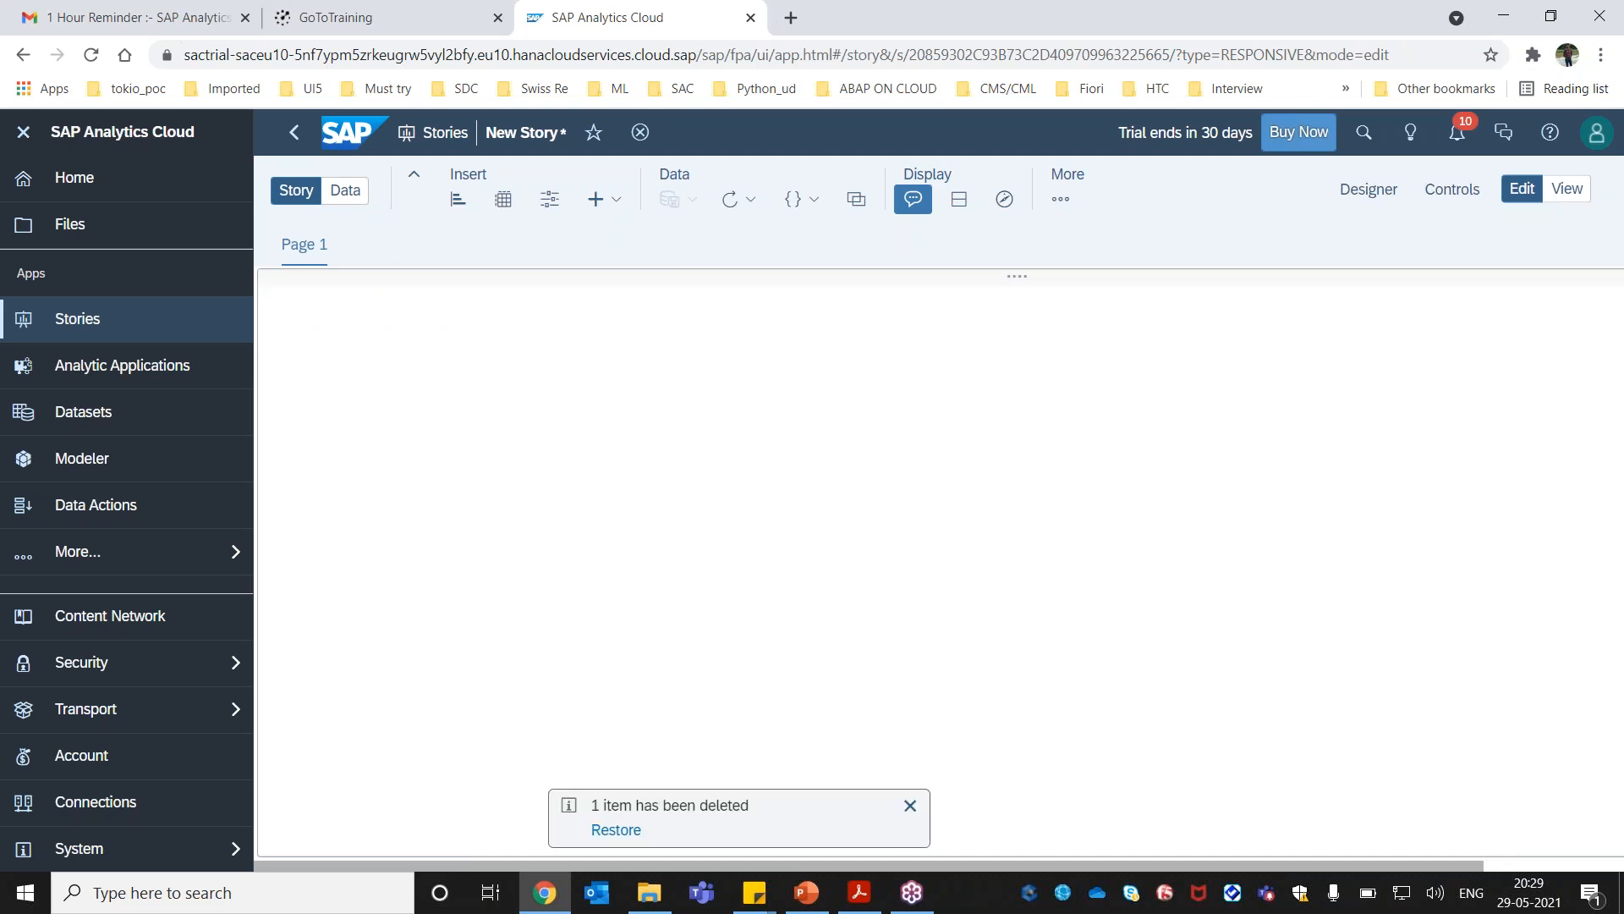
Check the expected result slide in PowerPoint and insert a chart based on the Sales_Data model from Demo Session / Model / Analytical Model.
{"action": "key", "text": "alt+Tab"}
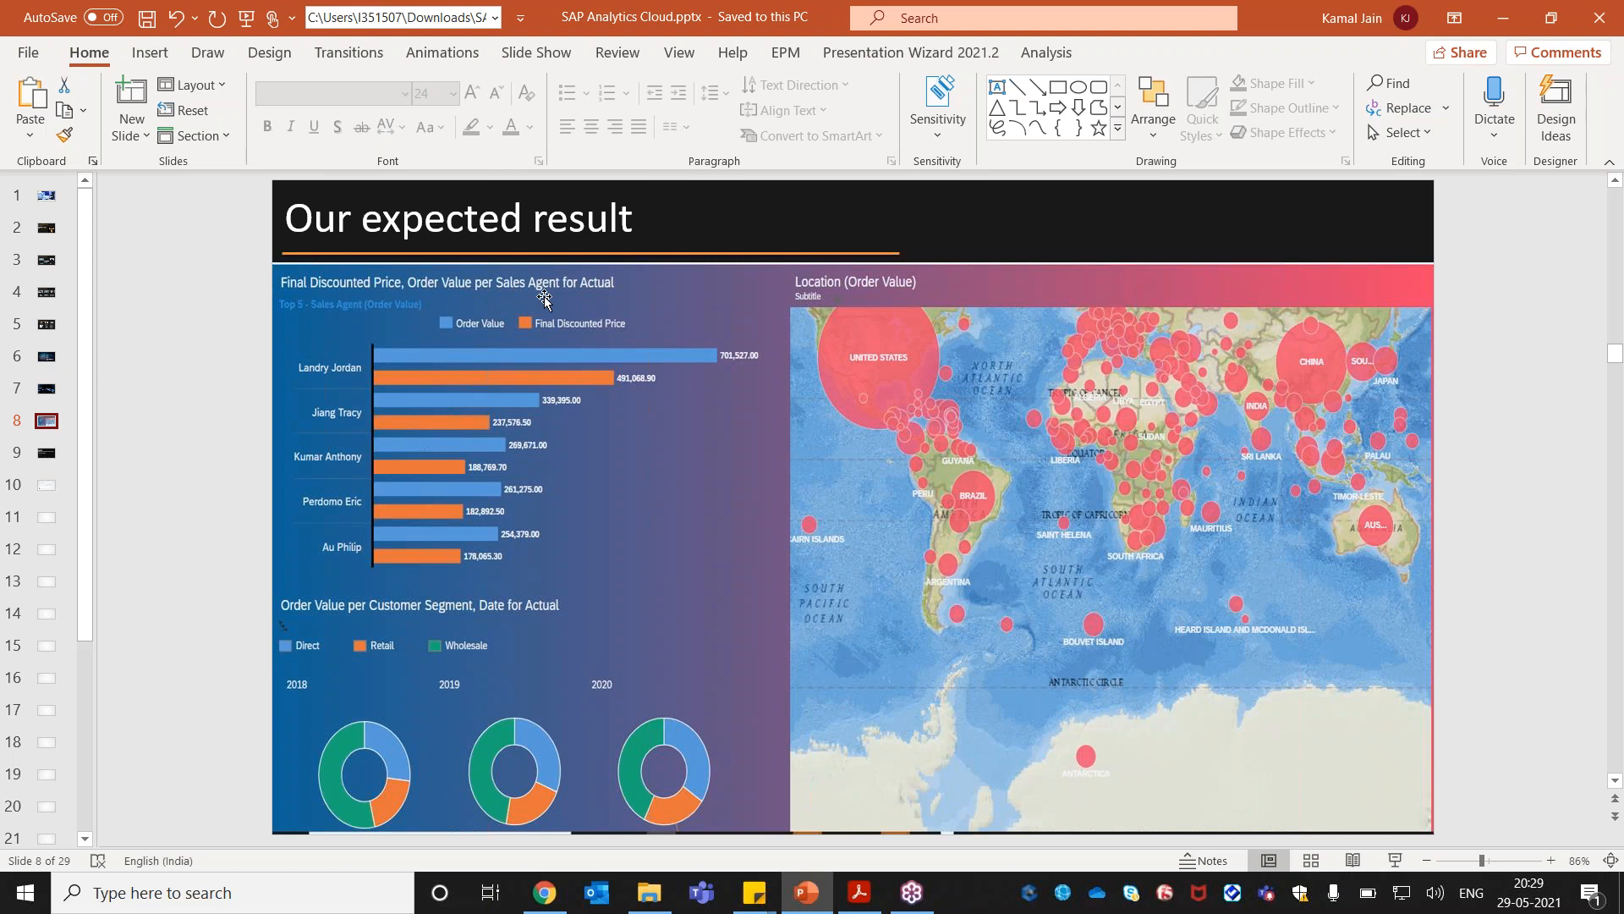
{"action": "key", "text": "alt+Tab"}
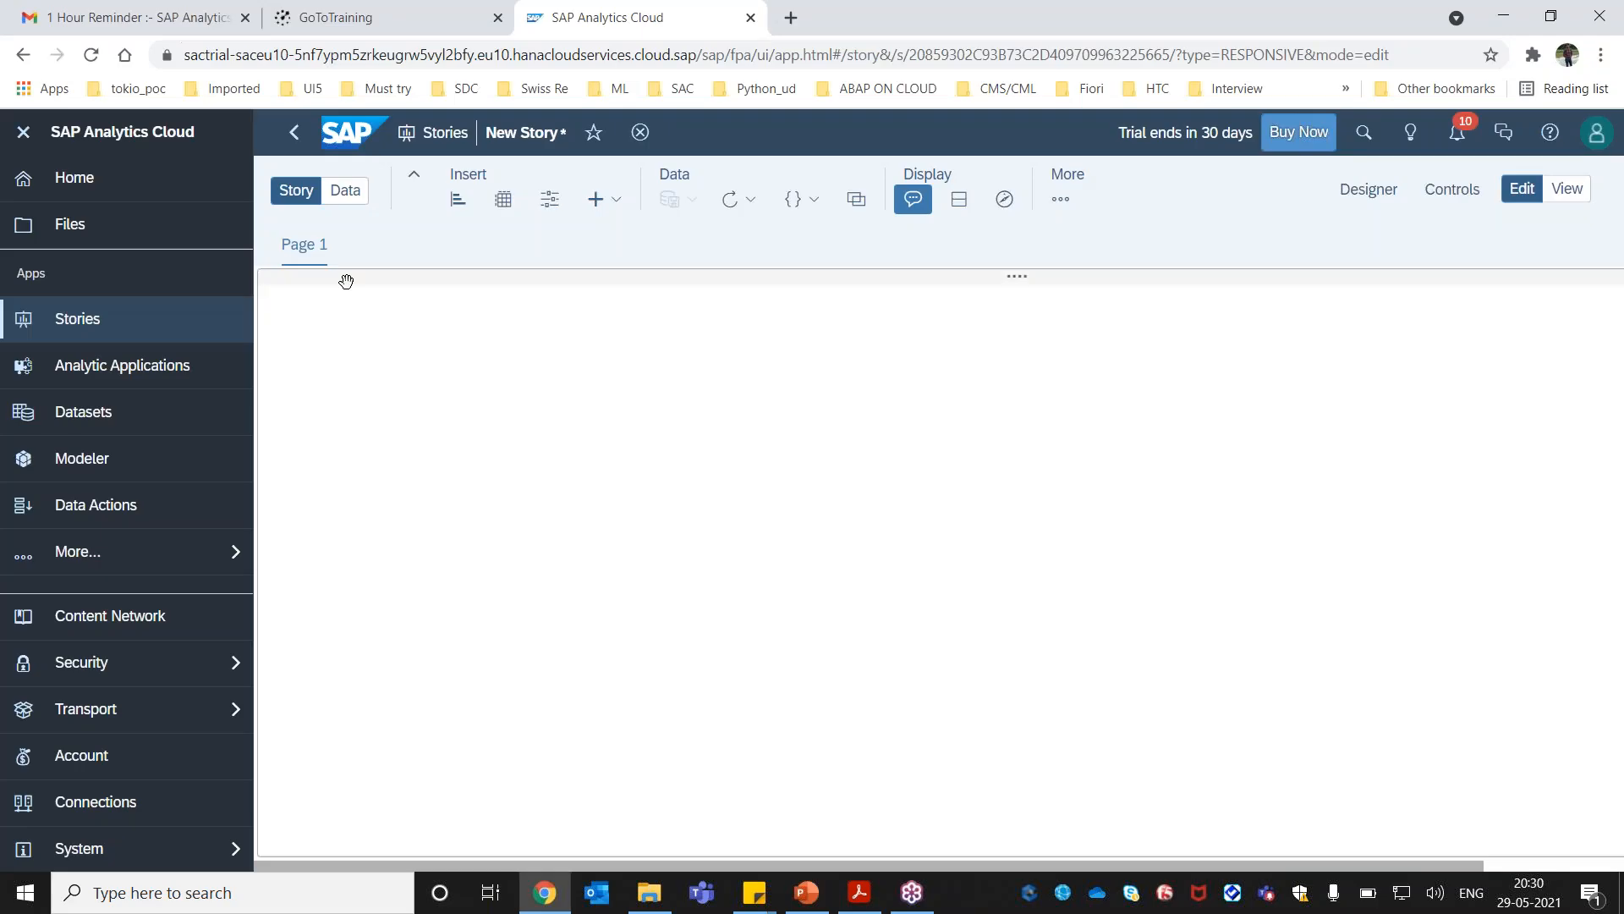
{"action": "left_click", "coordinate": [468, 206]}
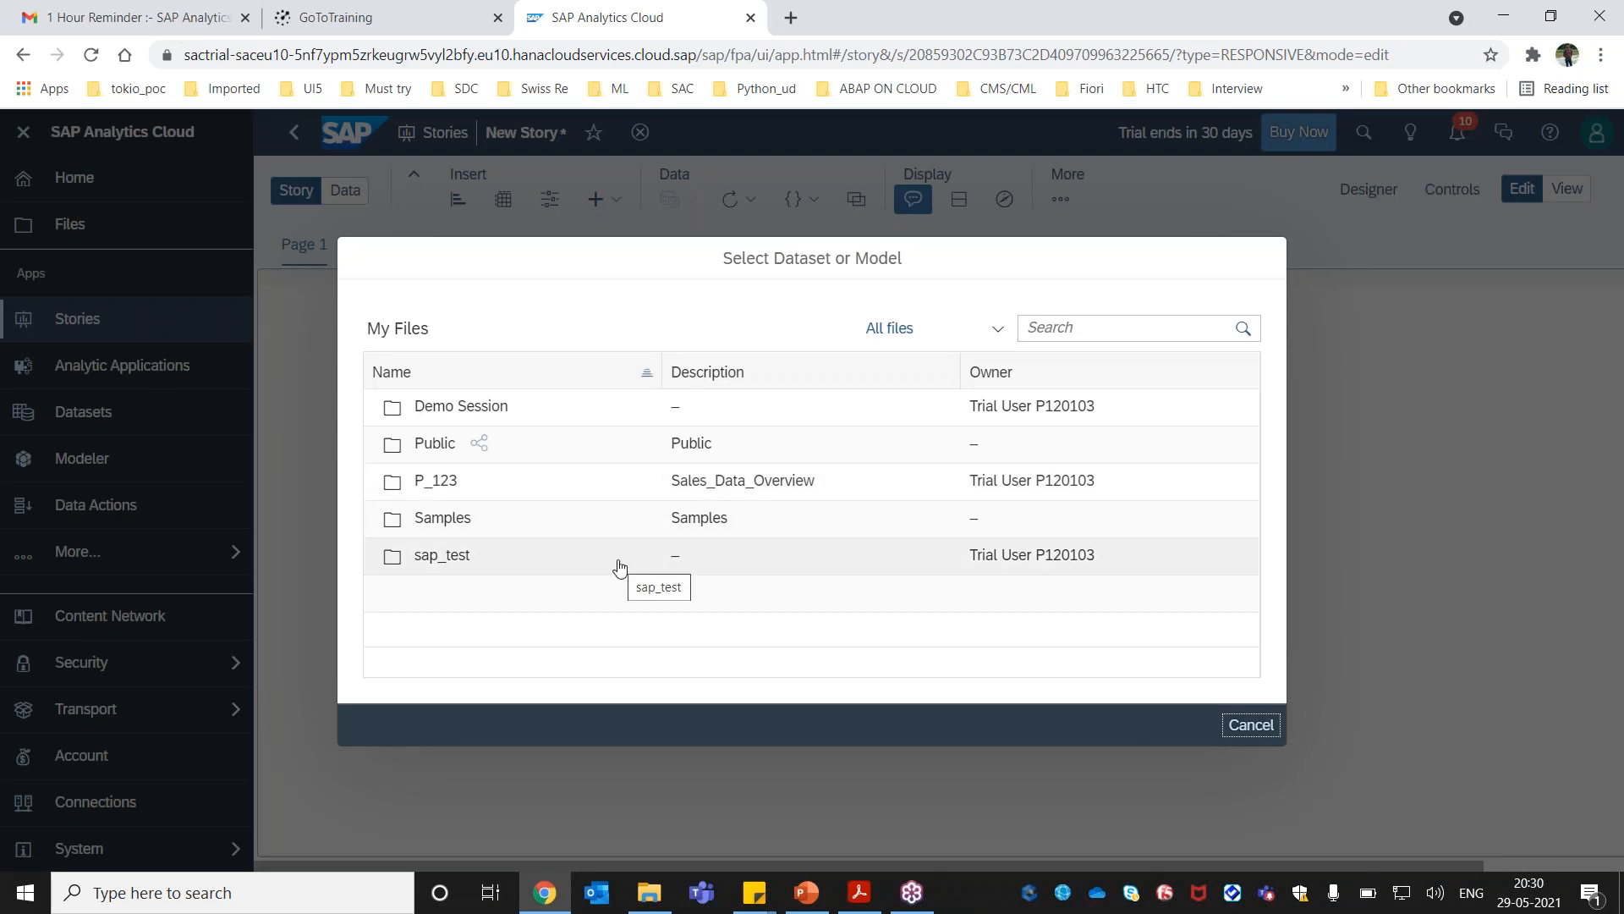
{"action": "left_click", "coordinate": [483, 409]}
{"action": "left_click", "coordinate": [484, 409]}
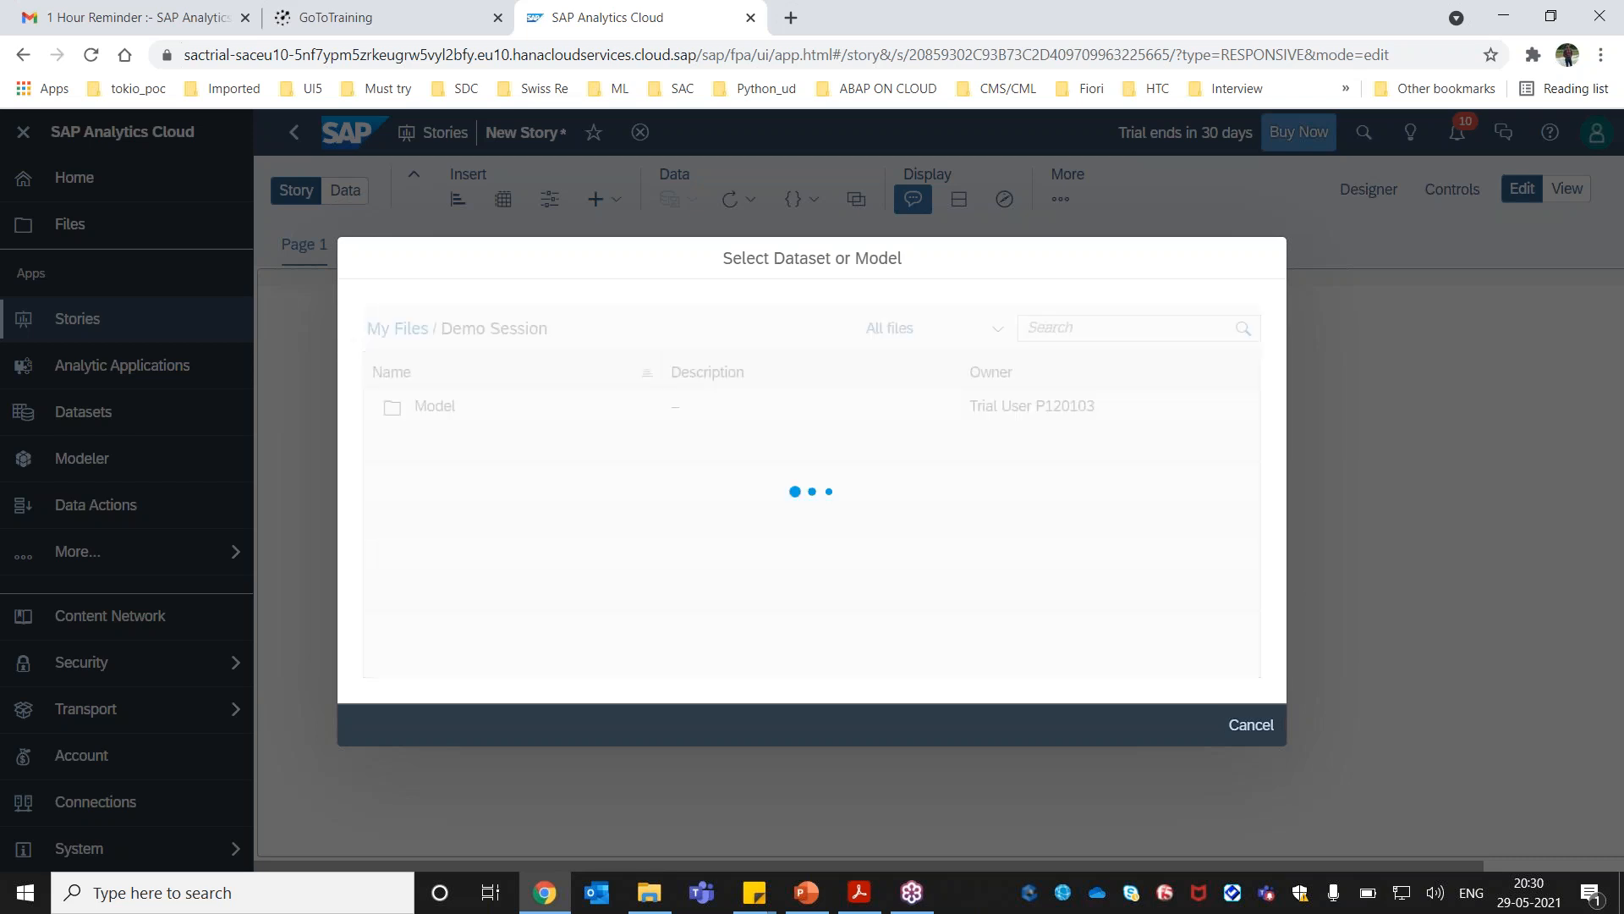
{"action": "double_click", "coordinate": [484, 409]}
{"action": "left_click", "coordinate": [484, 409]}
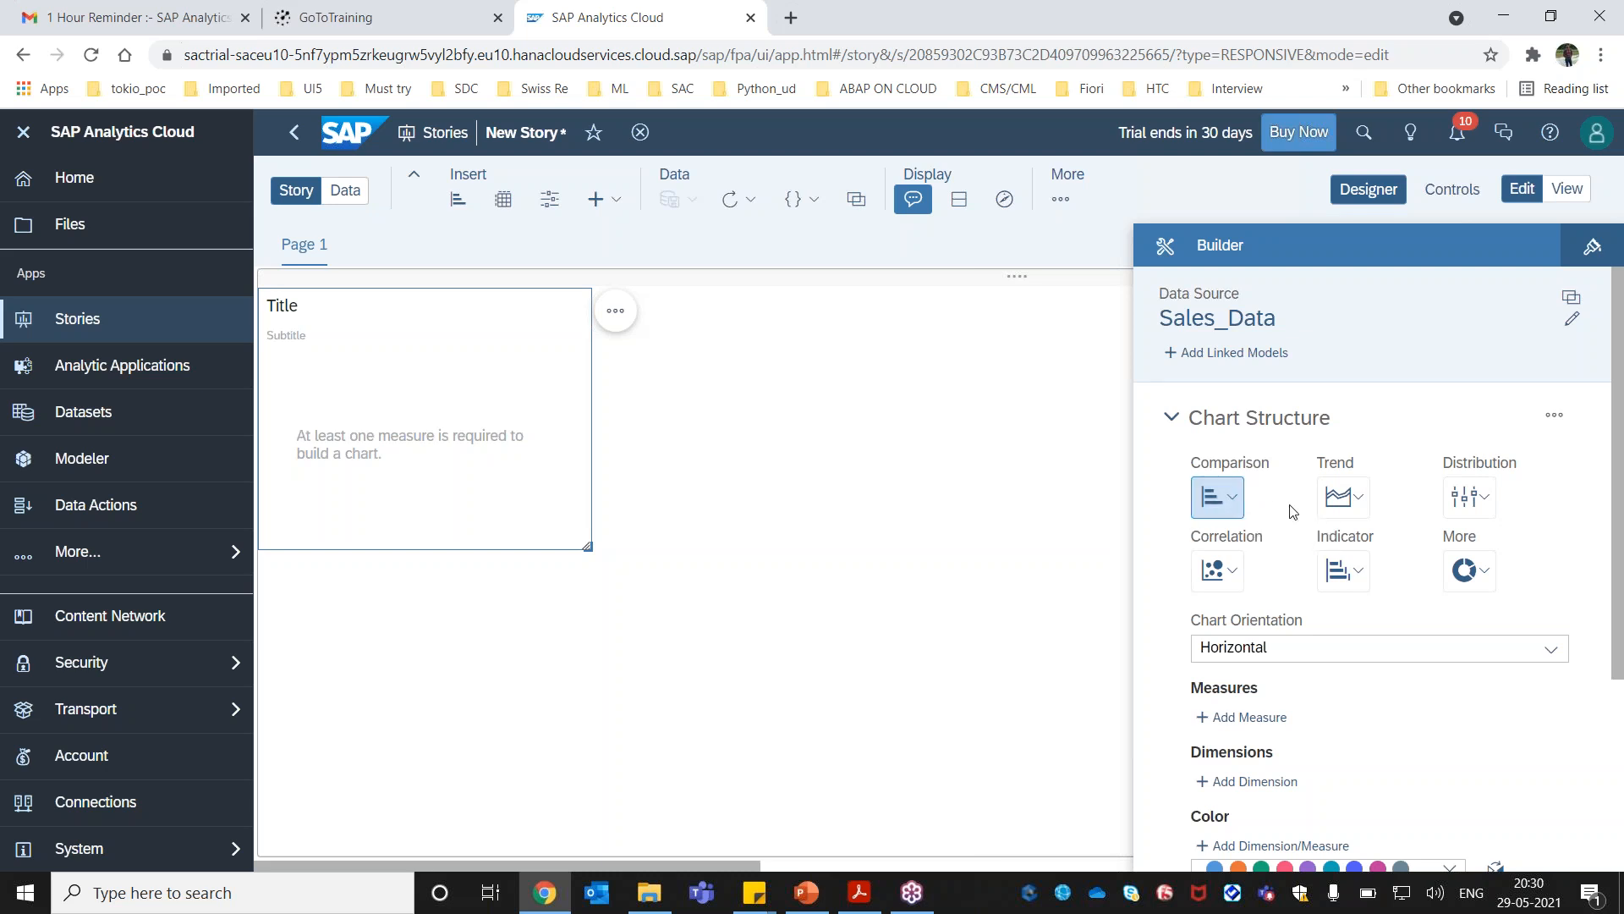
Review the comparison chart types and add Order Value as the bar chart's measure.
{"action": "left_click", "coordinate": [1239, 512]}
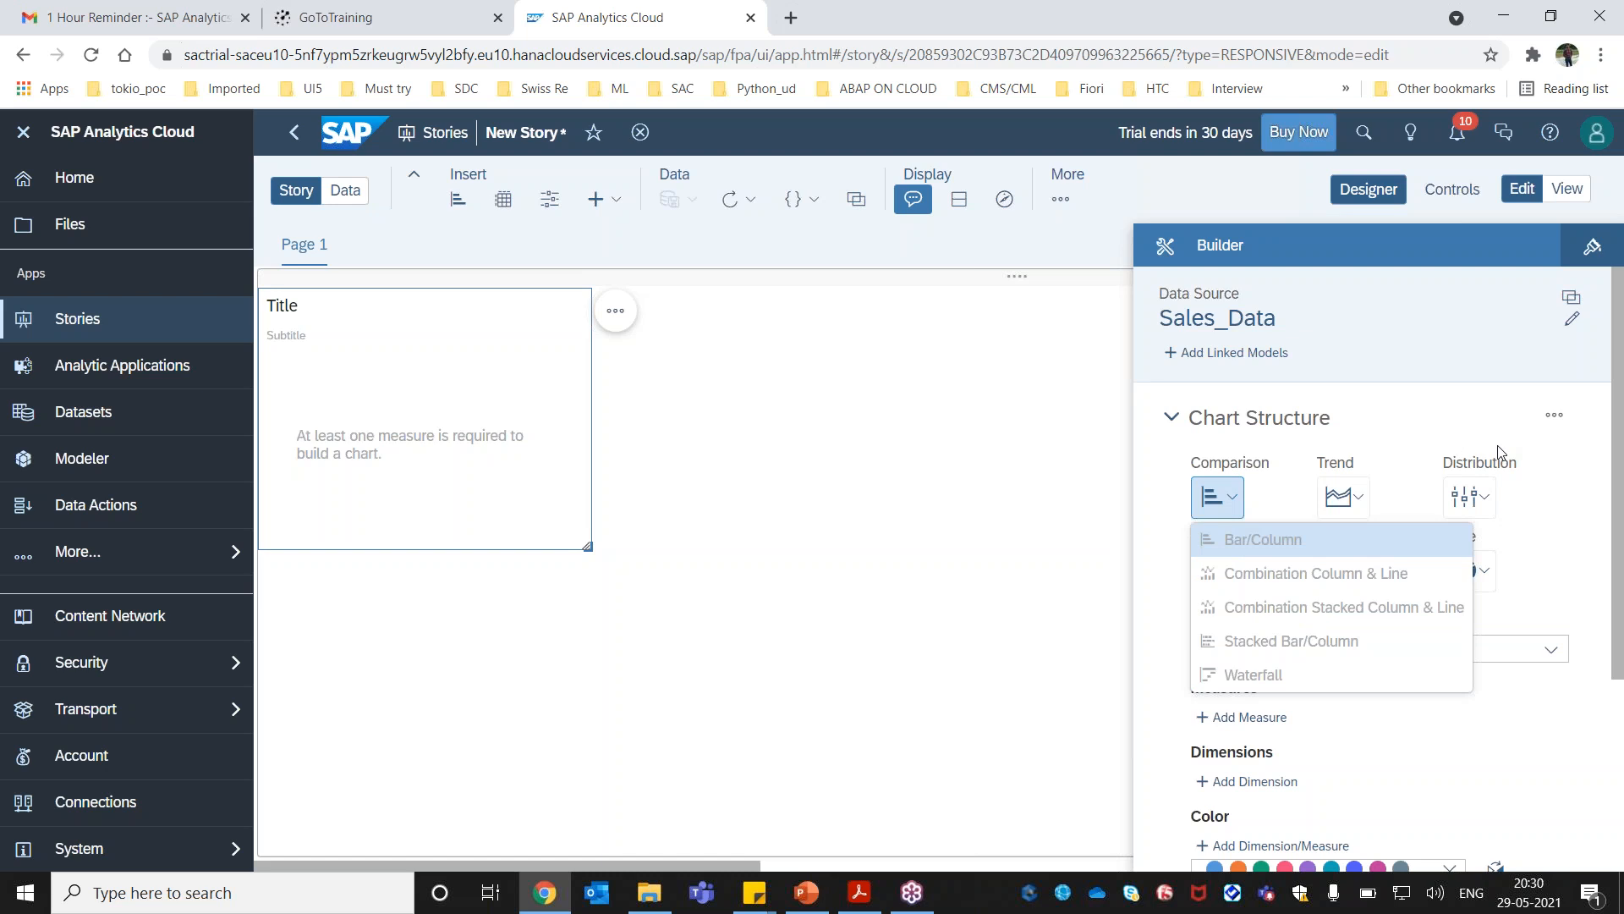
{"action": "left_click", "coordinate": [1573, 484]}
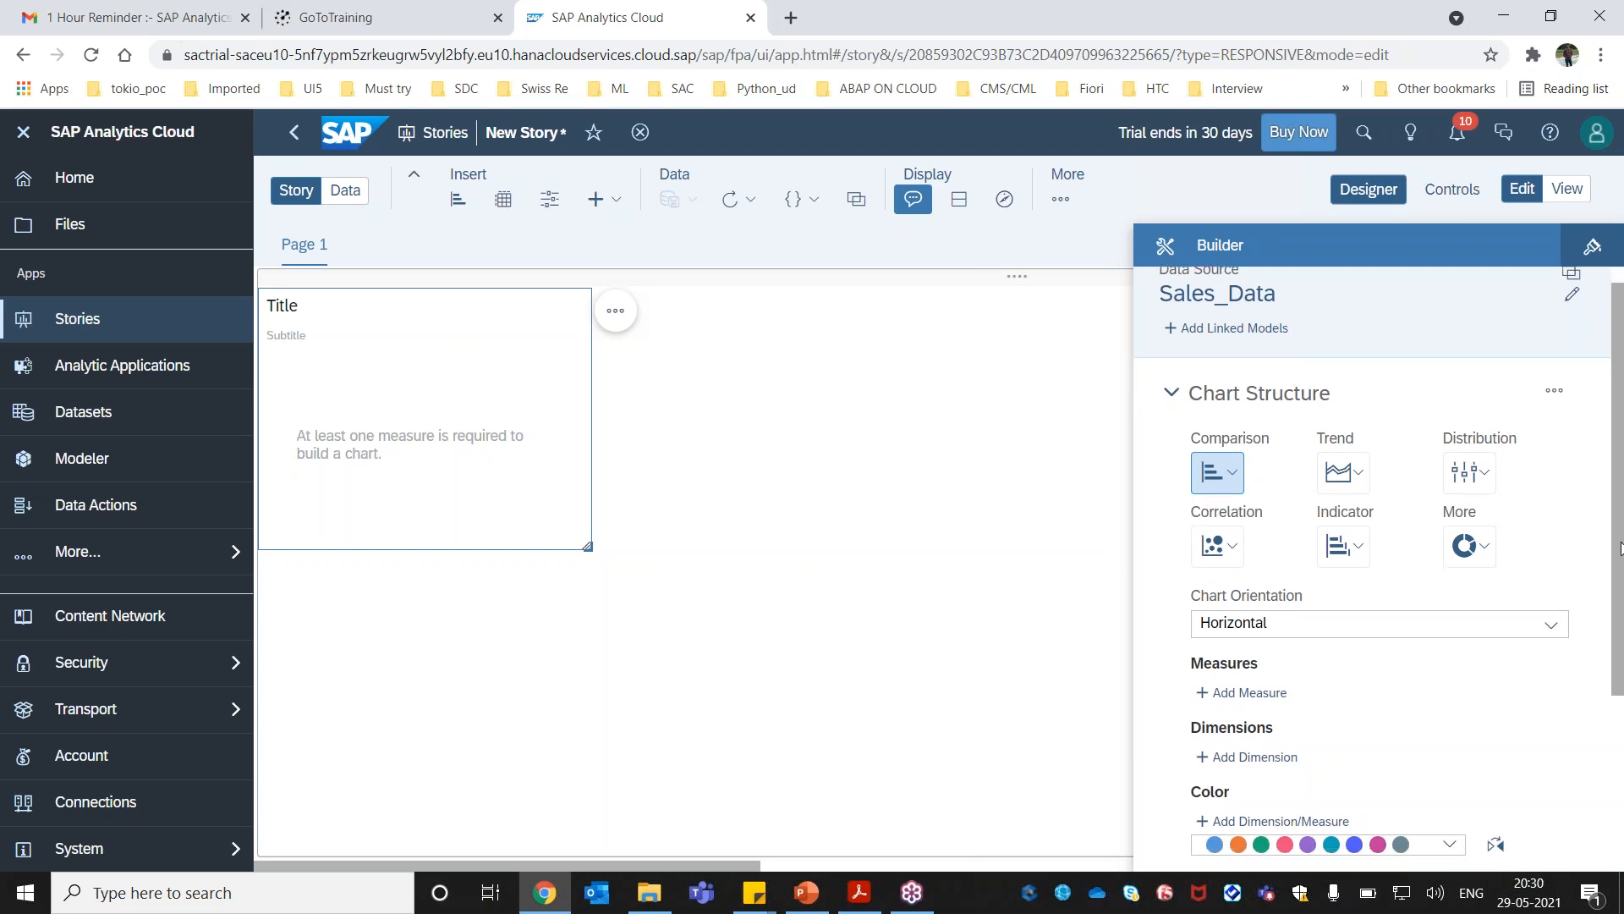
{"action": "scroll", "coordinate": [1438, 542], "scroll_direction": "down", "scroll_amount": 2}
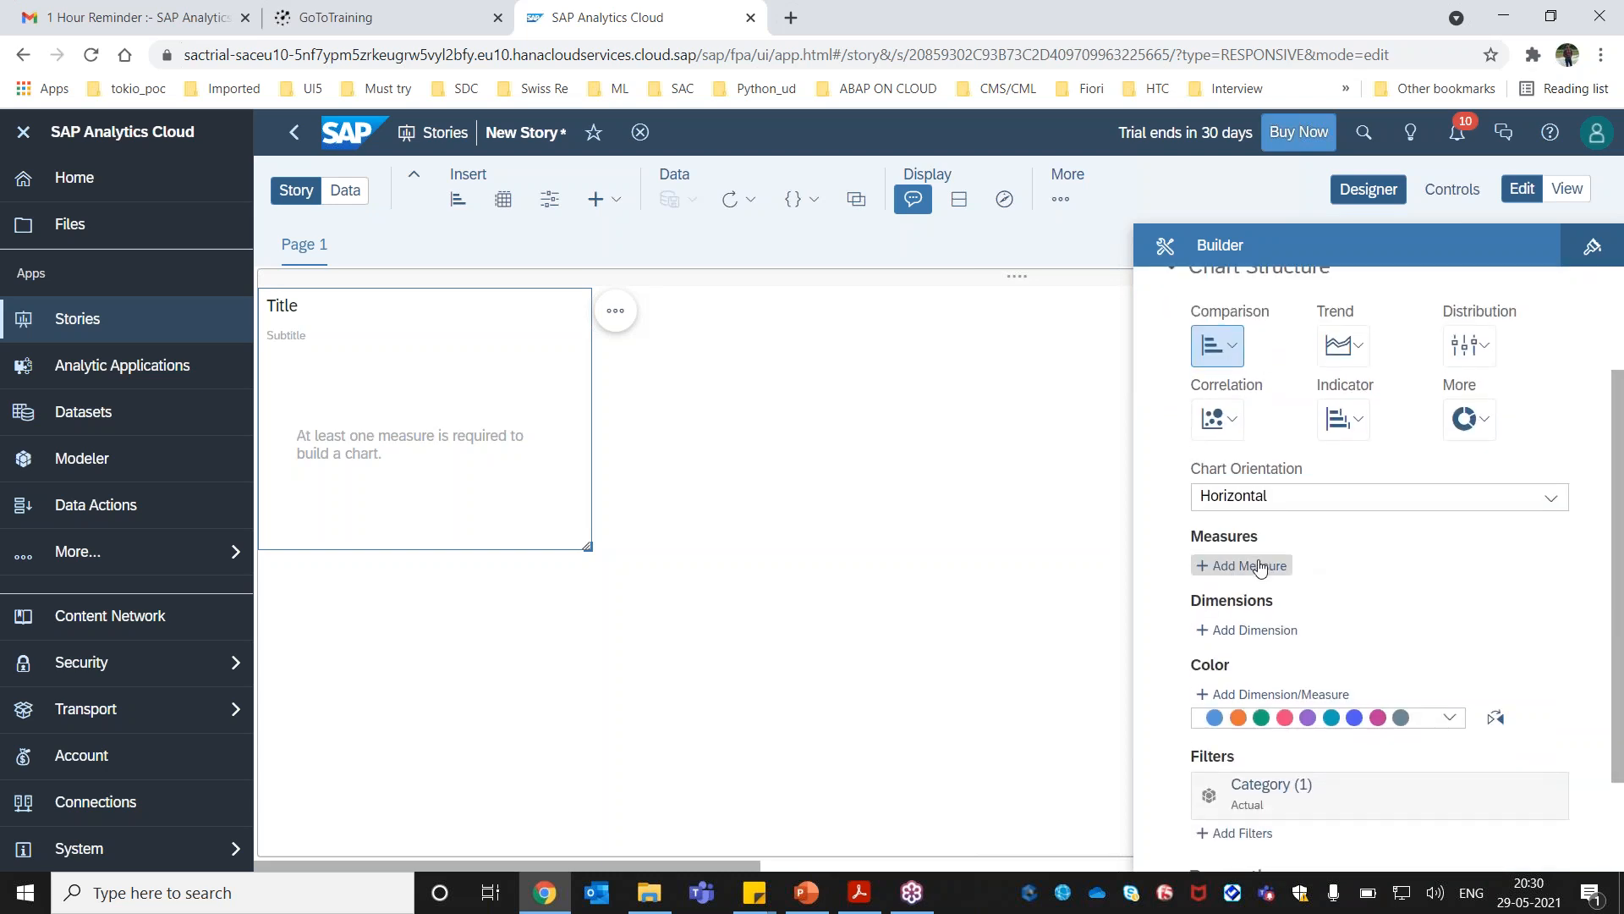
{"action": "left_click", "coordinate": [1260, 567]}
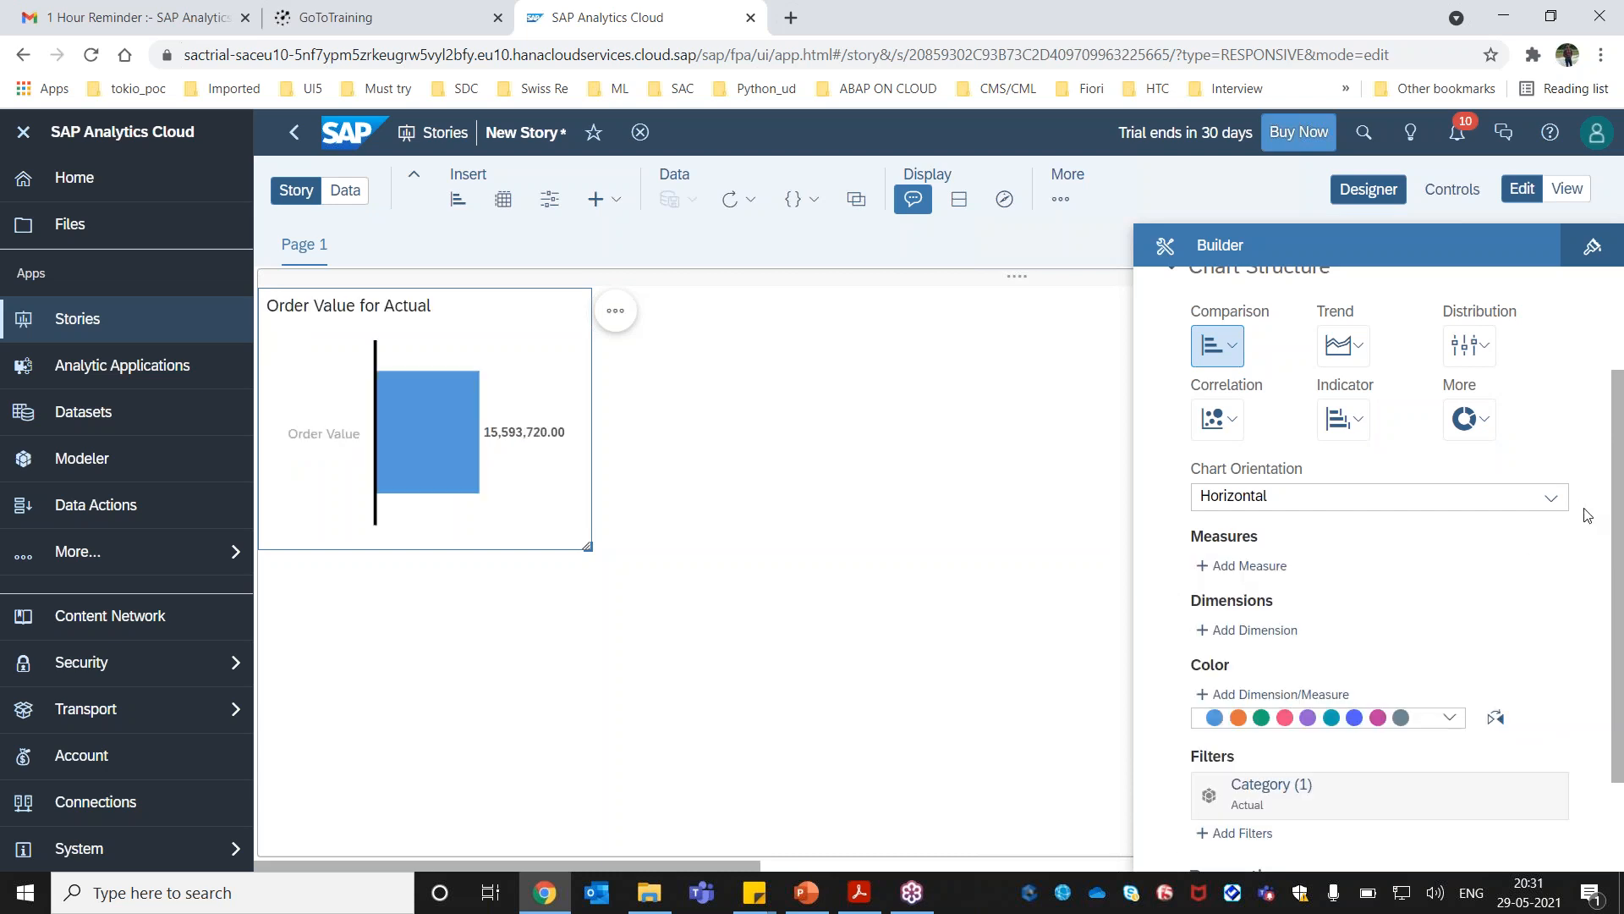
Check the measures of the expected result slide in PowerPoint and return to the story in SAP Analytics Cloud.
{"action": "key", "text": "alt+Tab"}
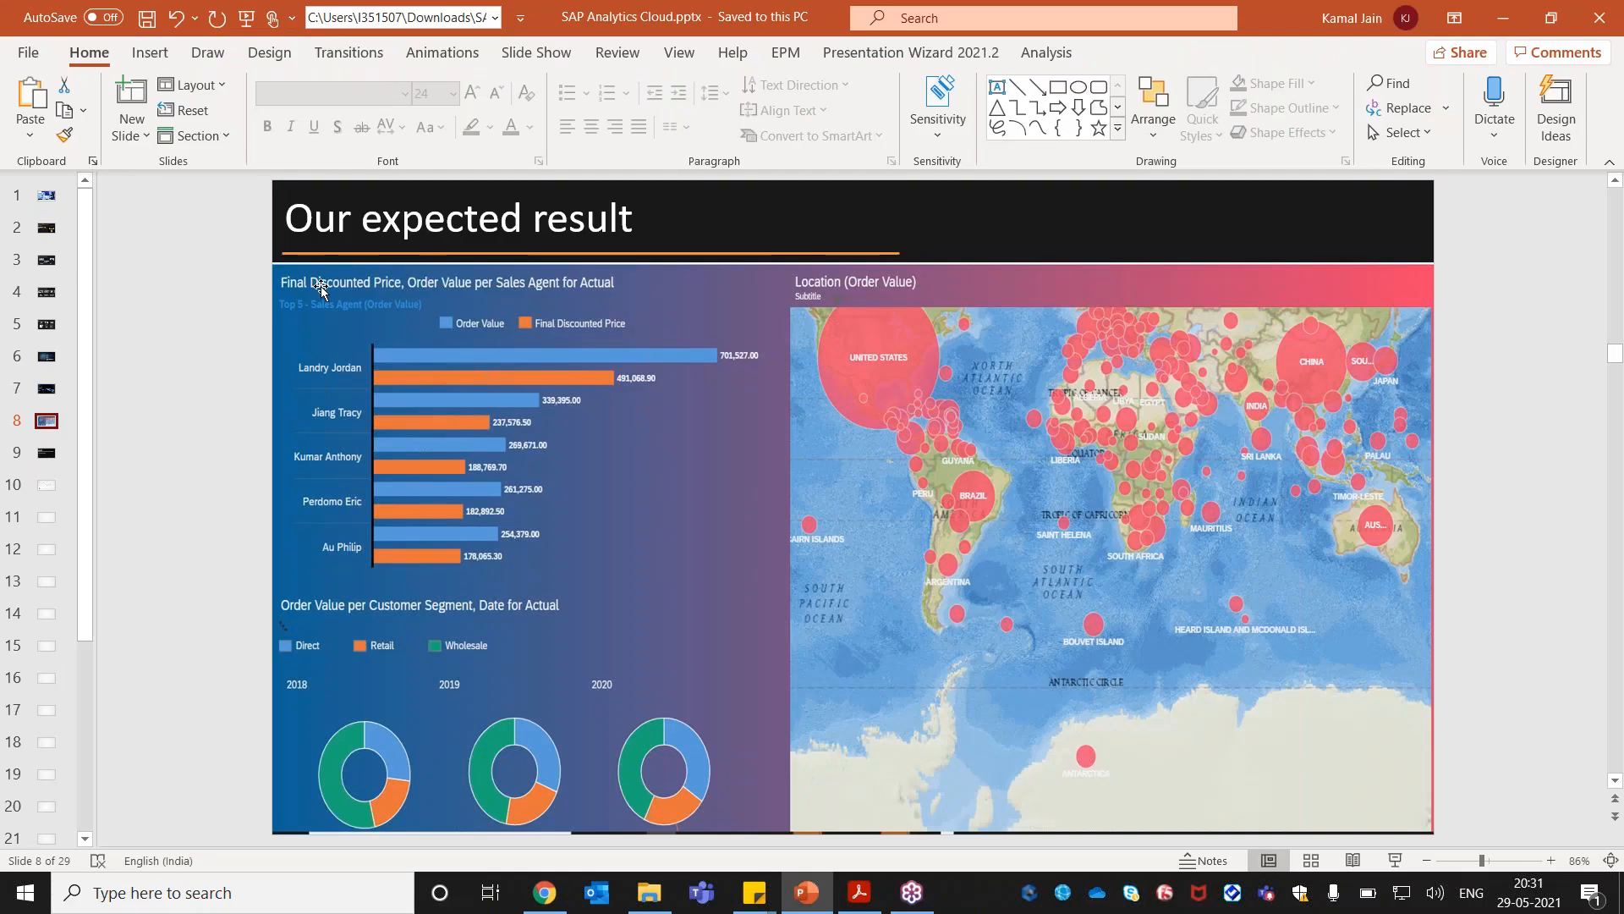
{"action": "key", "text": "alt+Tab"}
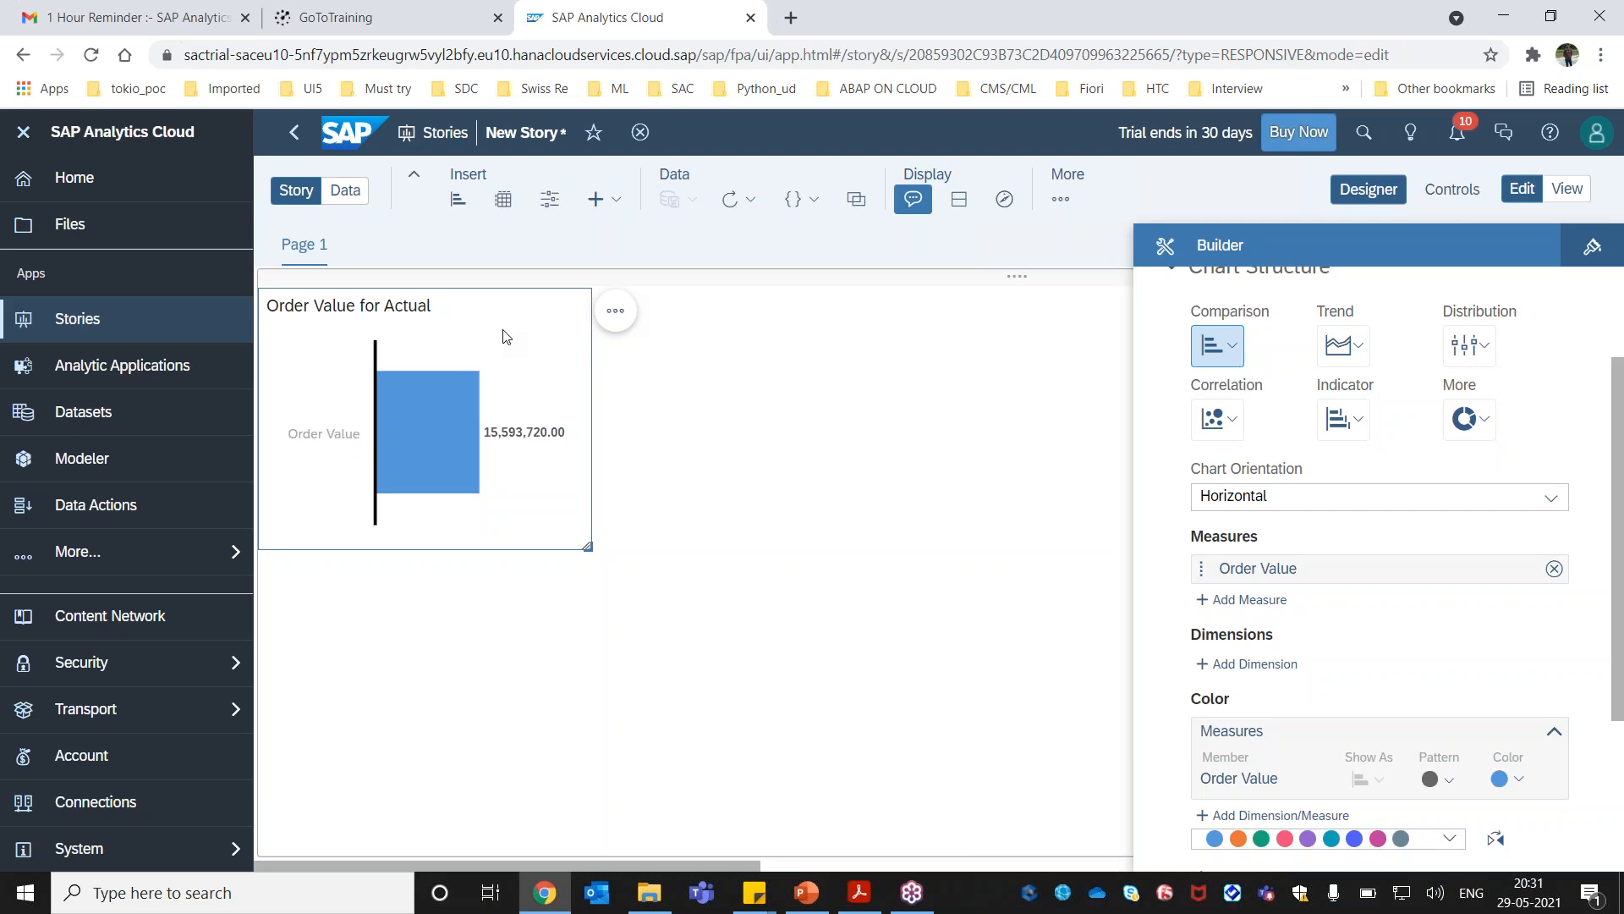
{"action": "key", "text": "alt+Tab"}
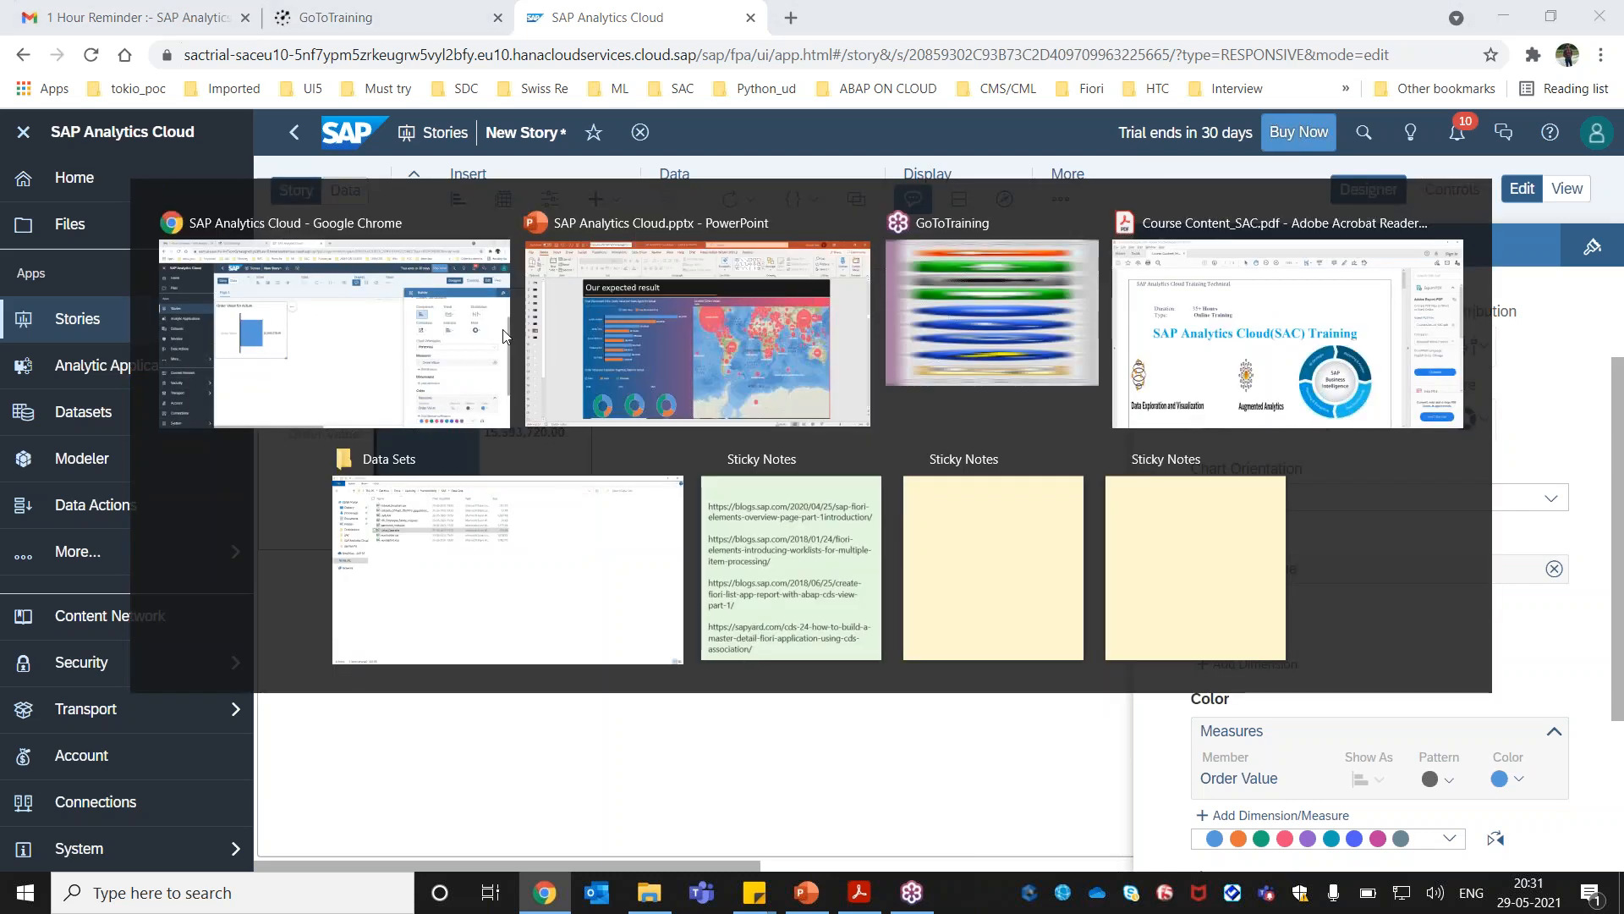
{"action": "key", "text": "alt+Tab"}
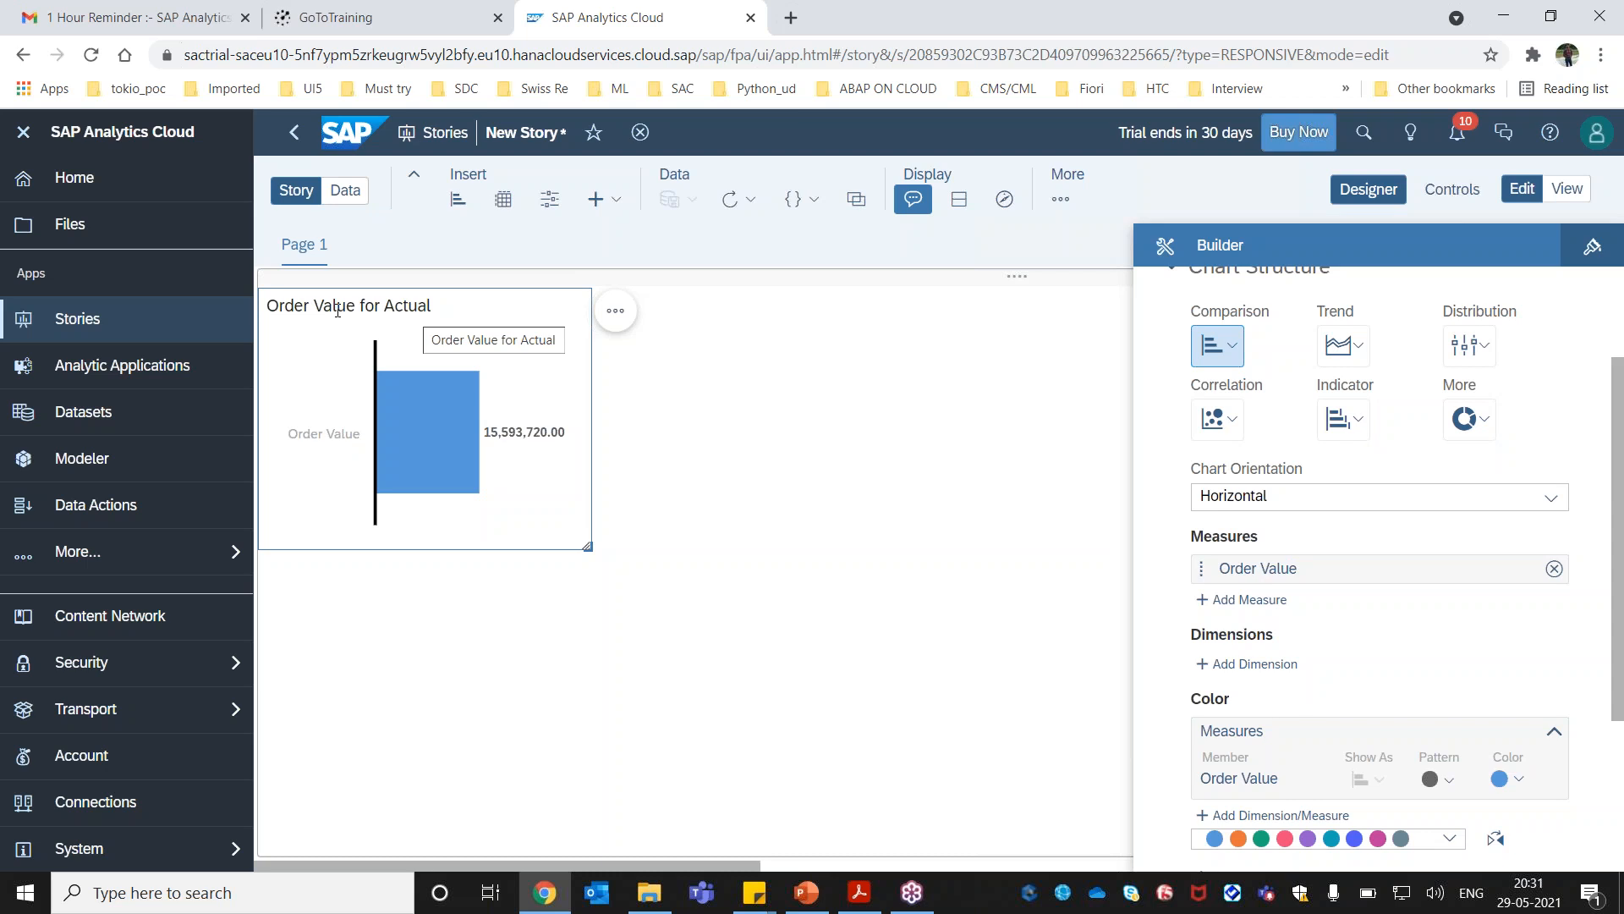
Create a new calculation of type Calculated Measure for the chart and start its formula with the Sales_Data Order_Value measure.
{"action": "left_click", "coordinate": [1276, 601]}
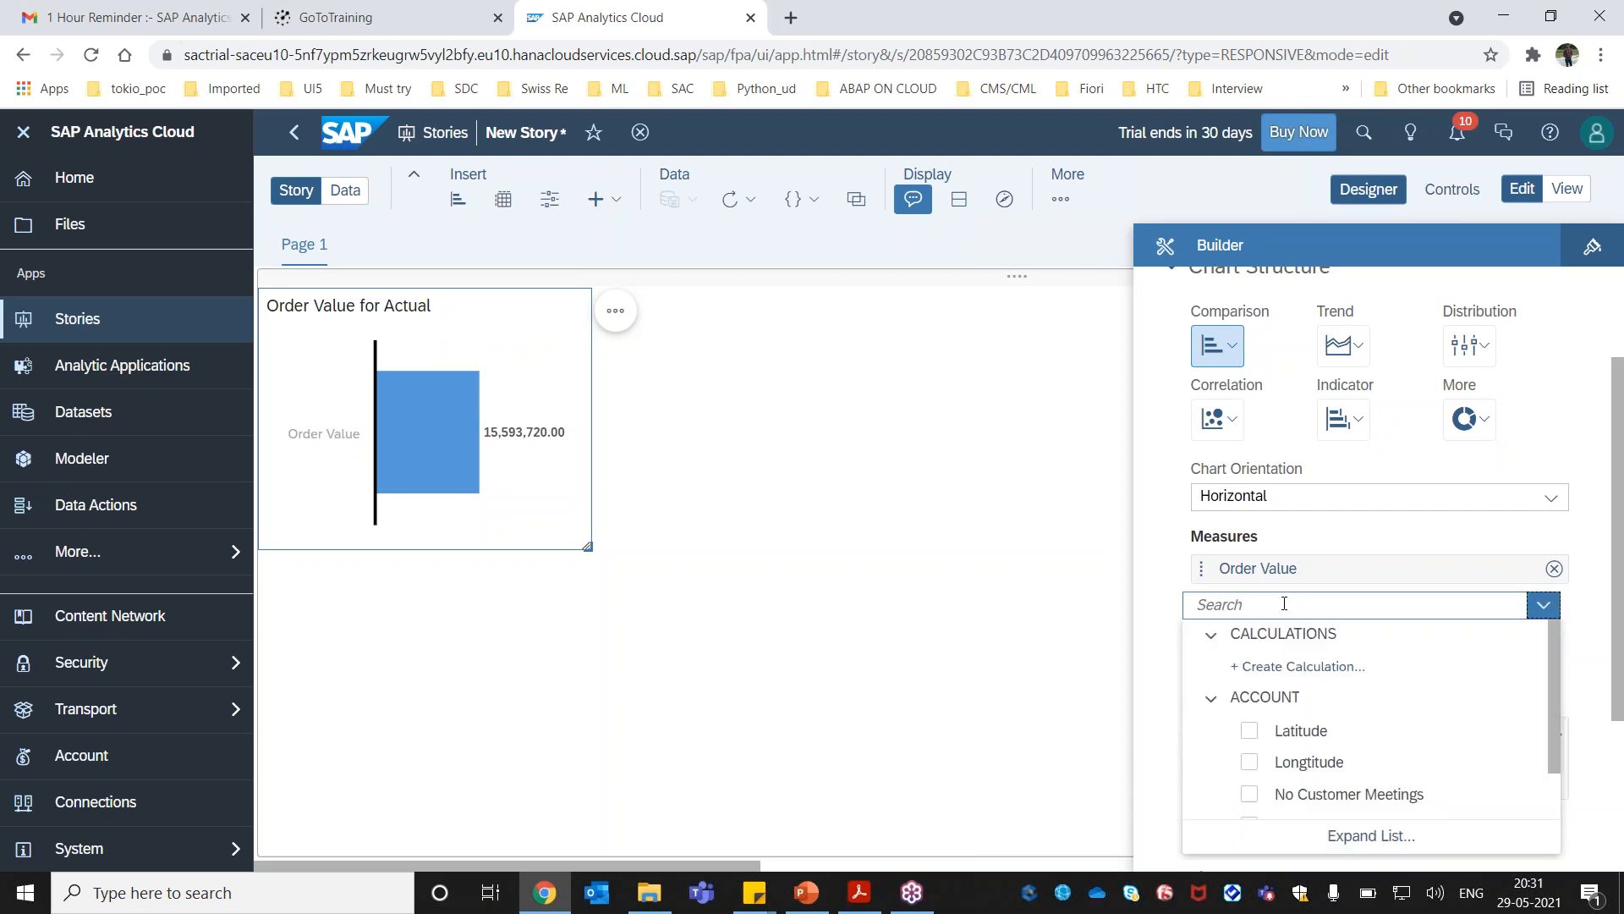
{"action": "left_click", "coordinate": [1324, 666]}
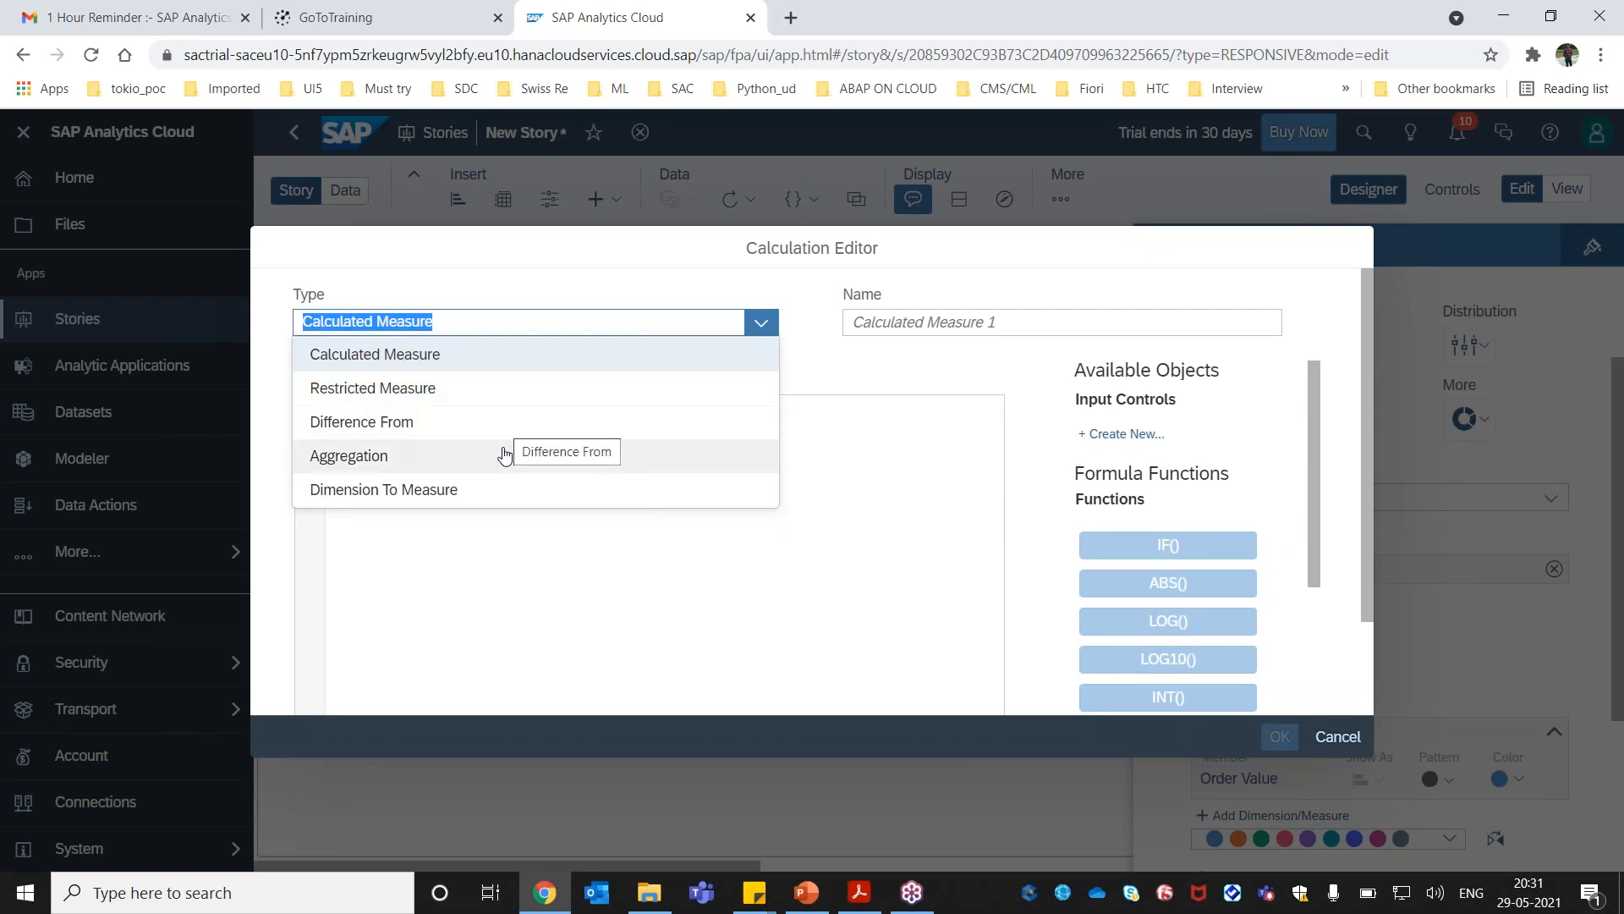
{"action": "left_click", "coordinate": [450, 362]}
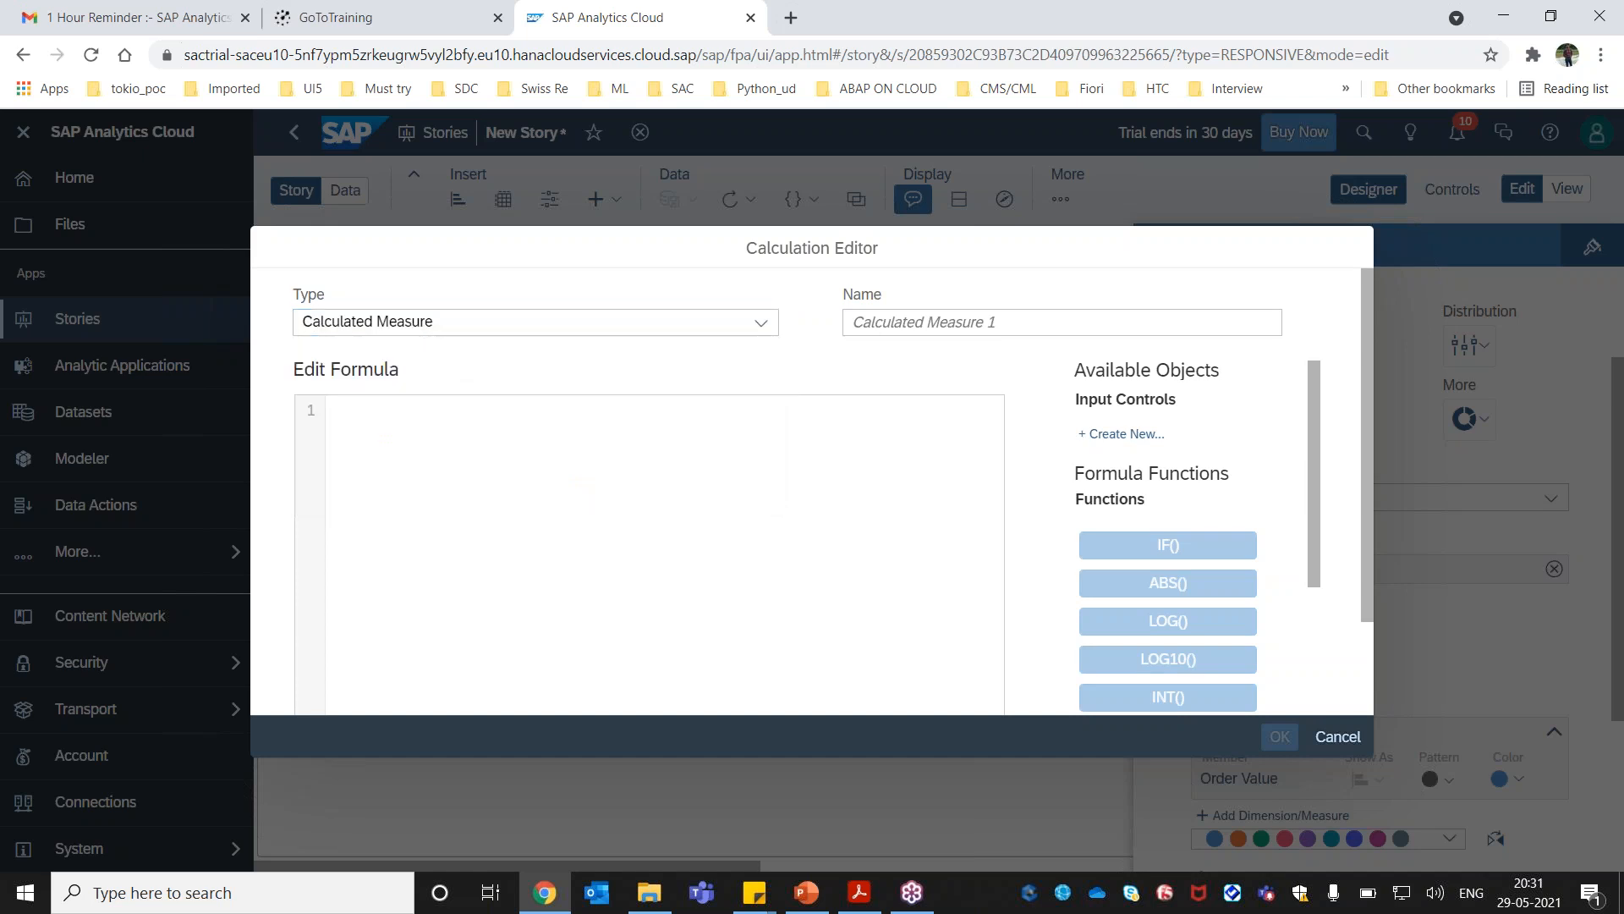
{"action": "left_click", "coordinate": [422, 411]}
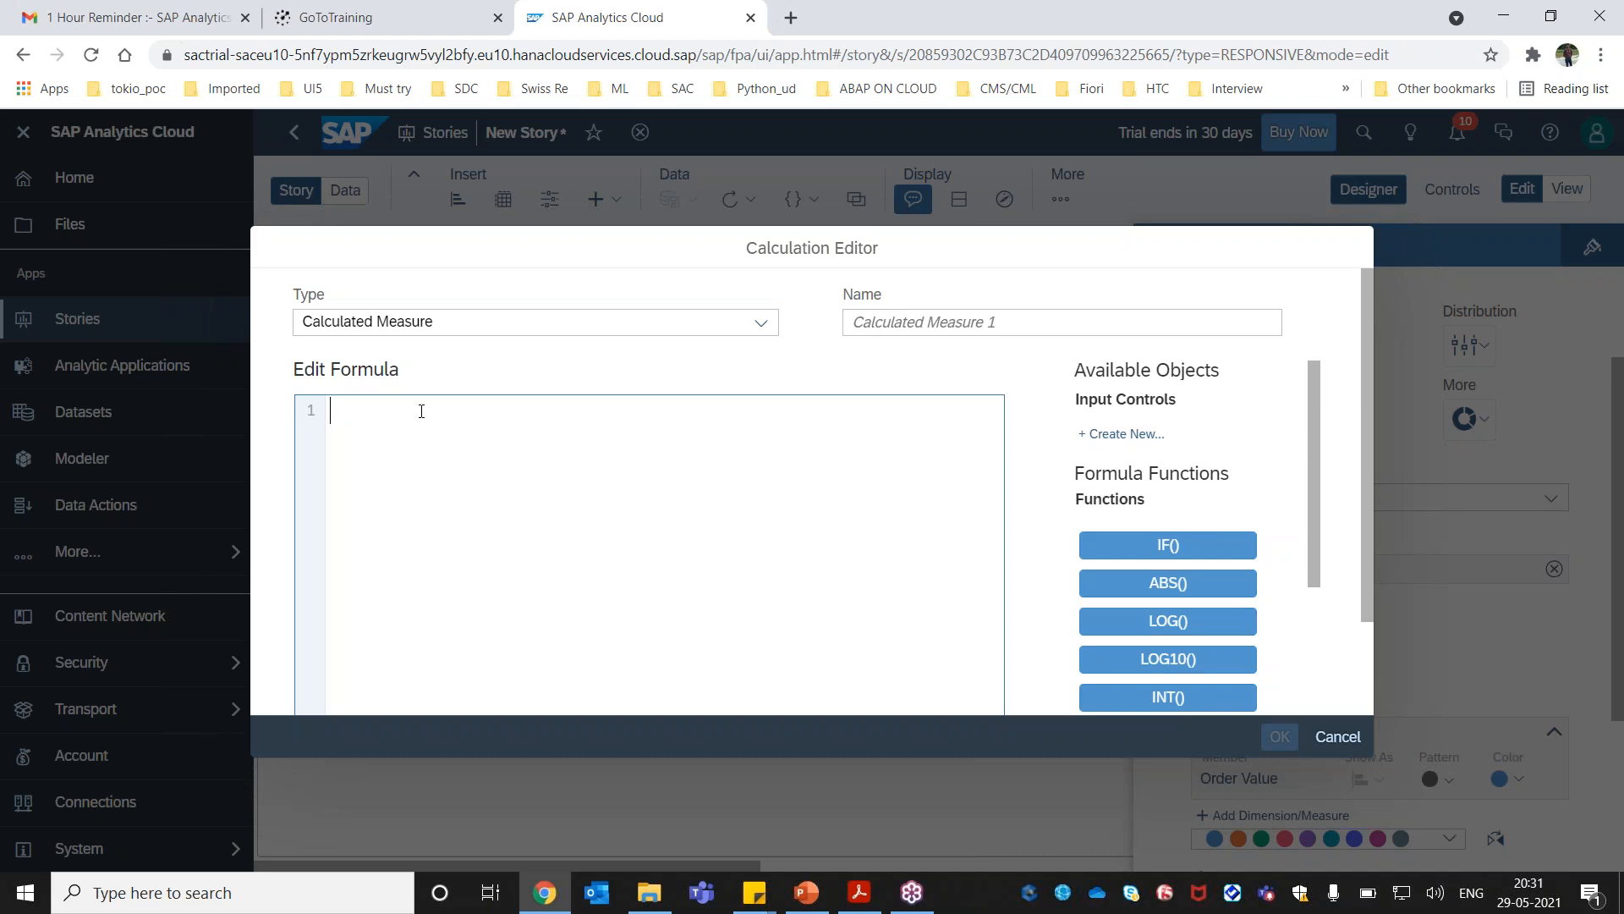
{"action": "type", "text": "o"}
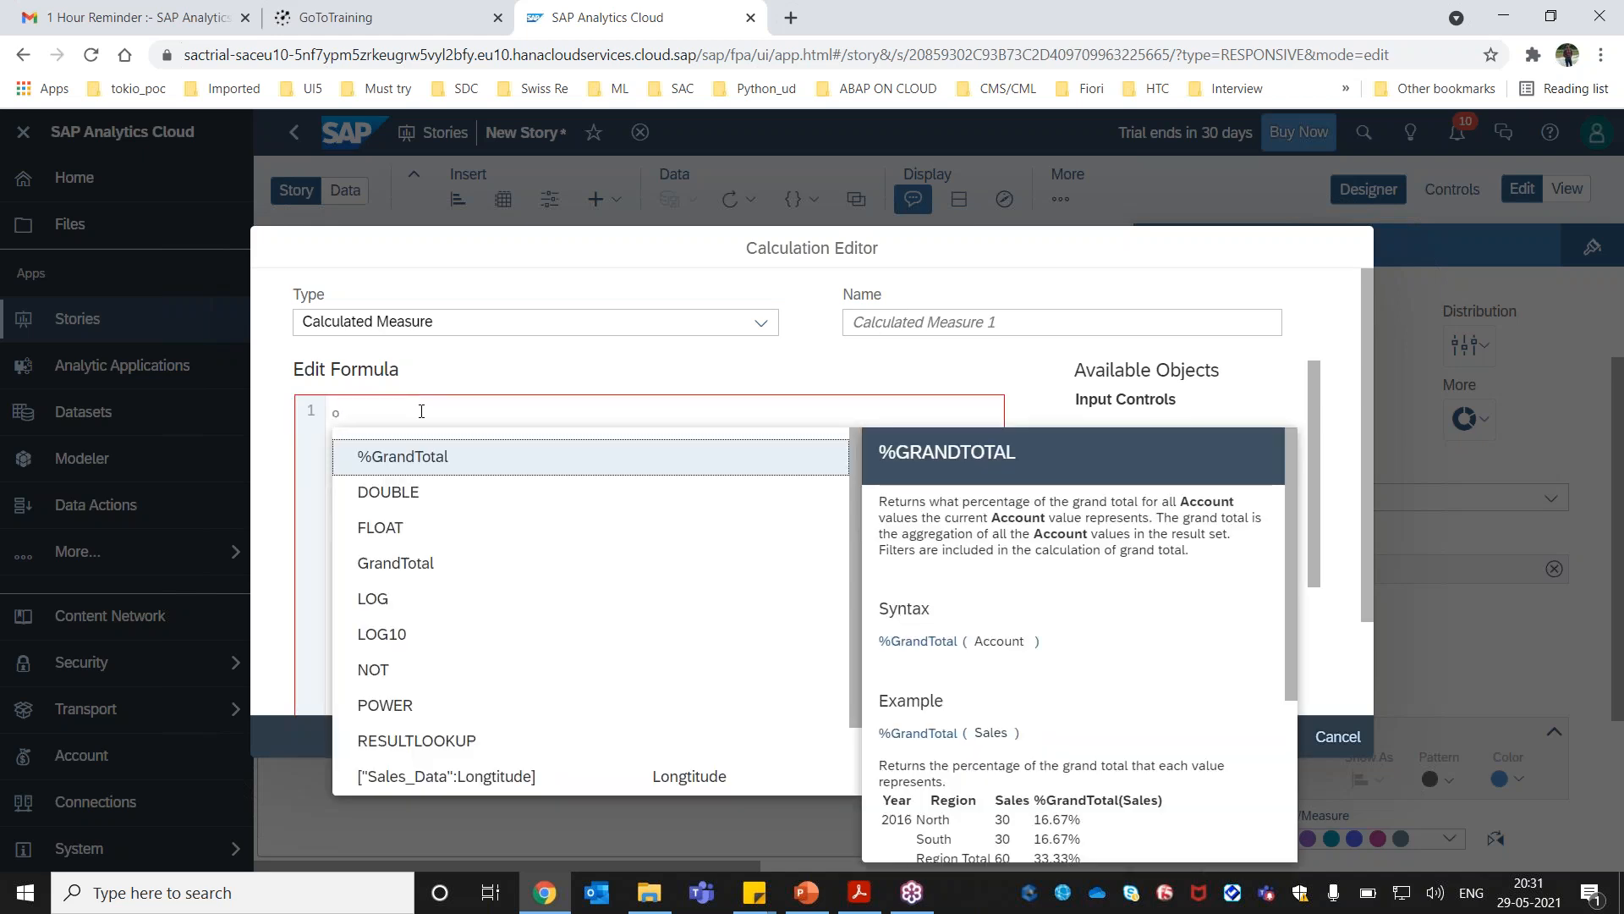
{"action": "type", "text": "r der"}
{"action": "left_click", "coordinate": [517, 457]}
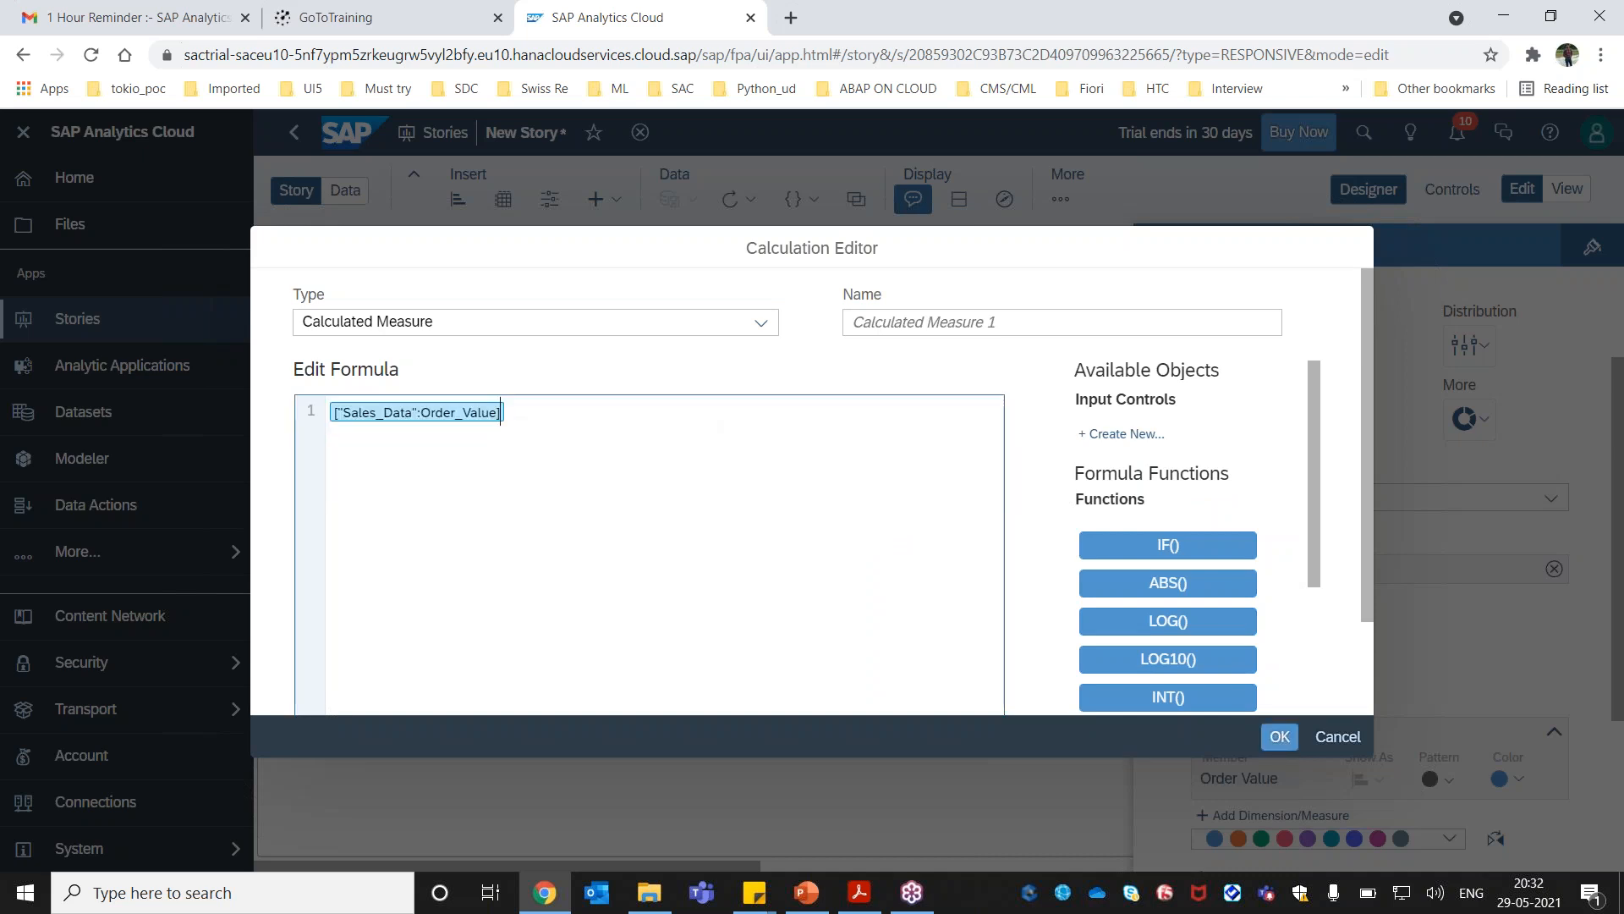
Complete the formula by subtracting (Order_Value * 30 / 100) from the order value.
{"action": "type", "text": "-  ("}
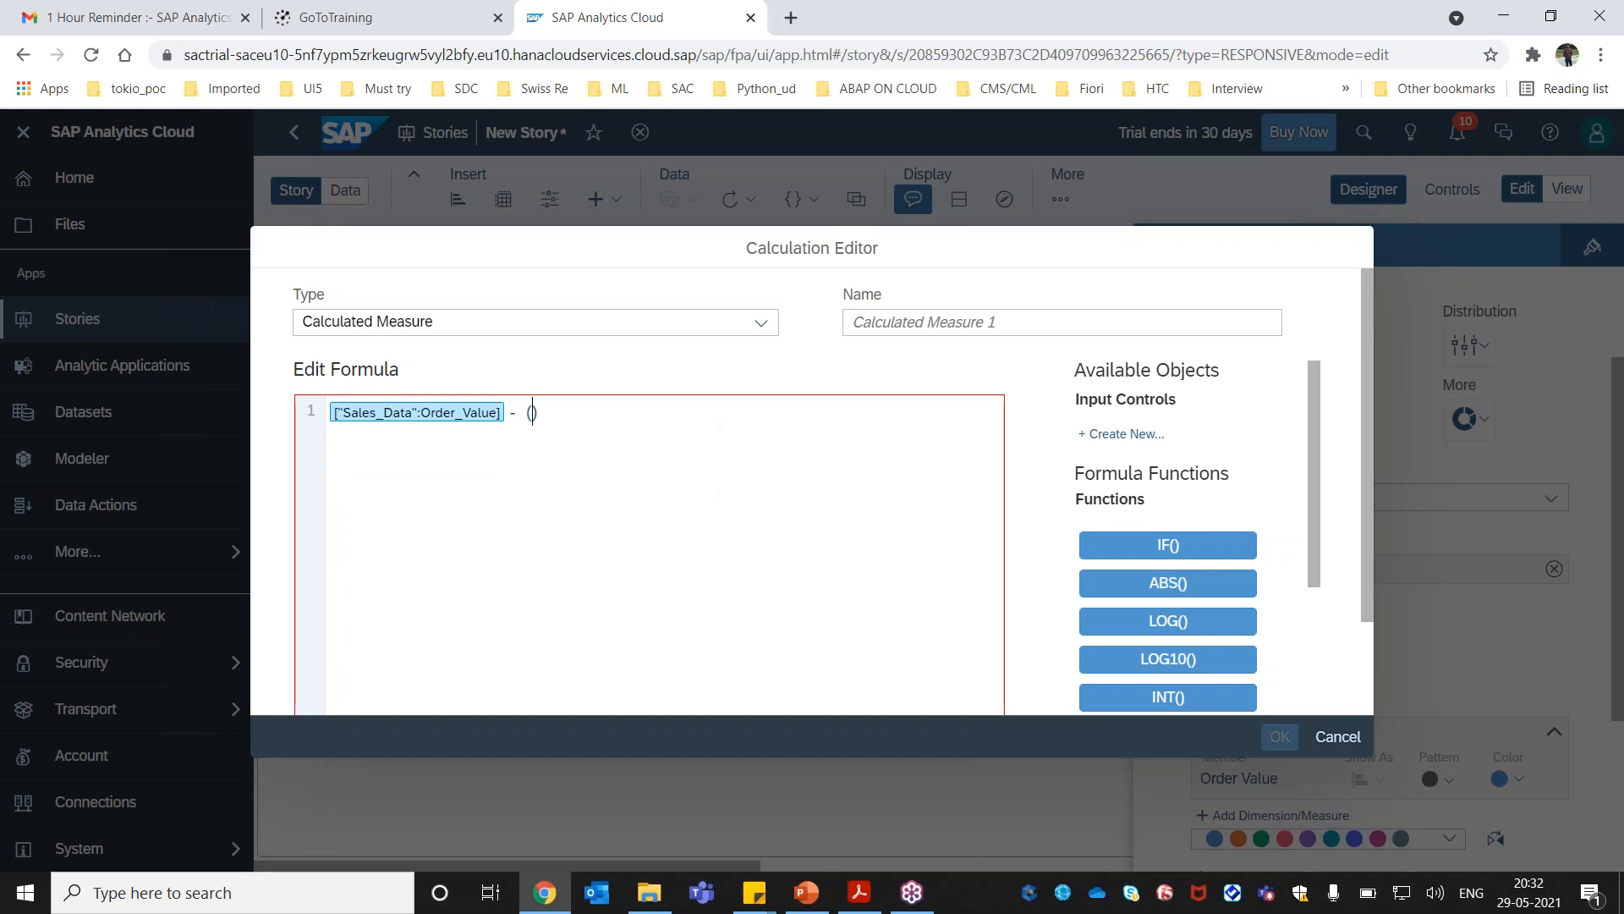
{"action": "type", "text": " s"}
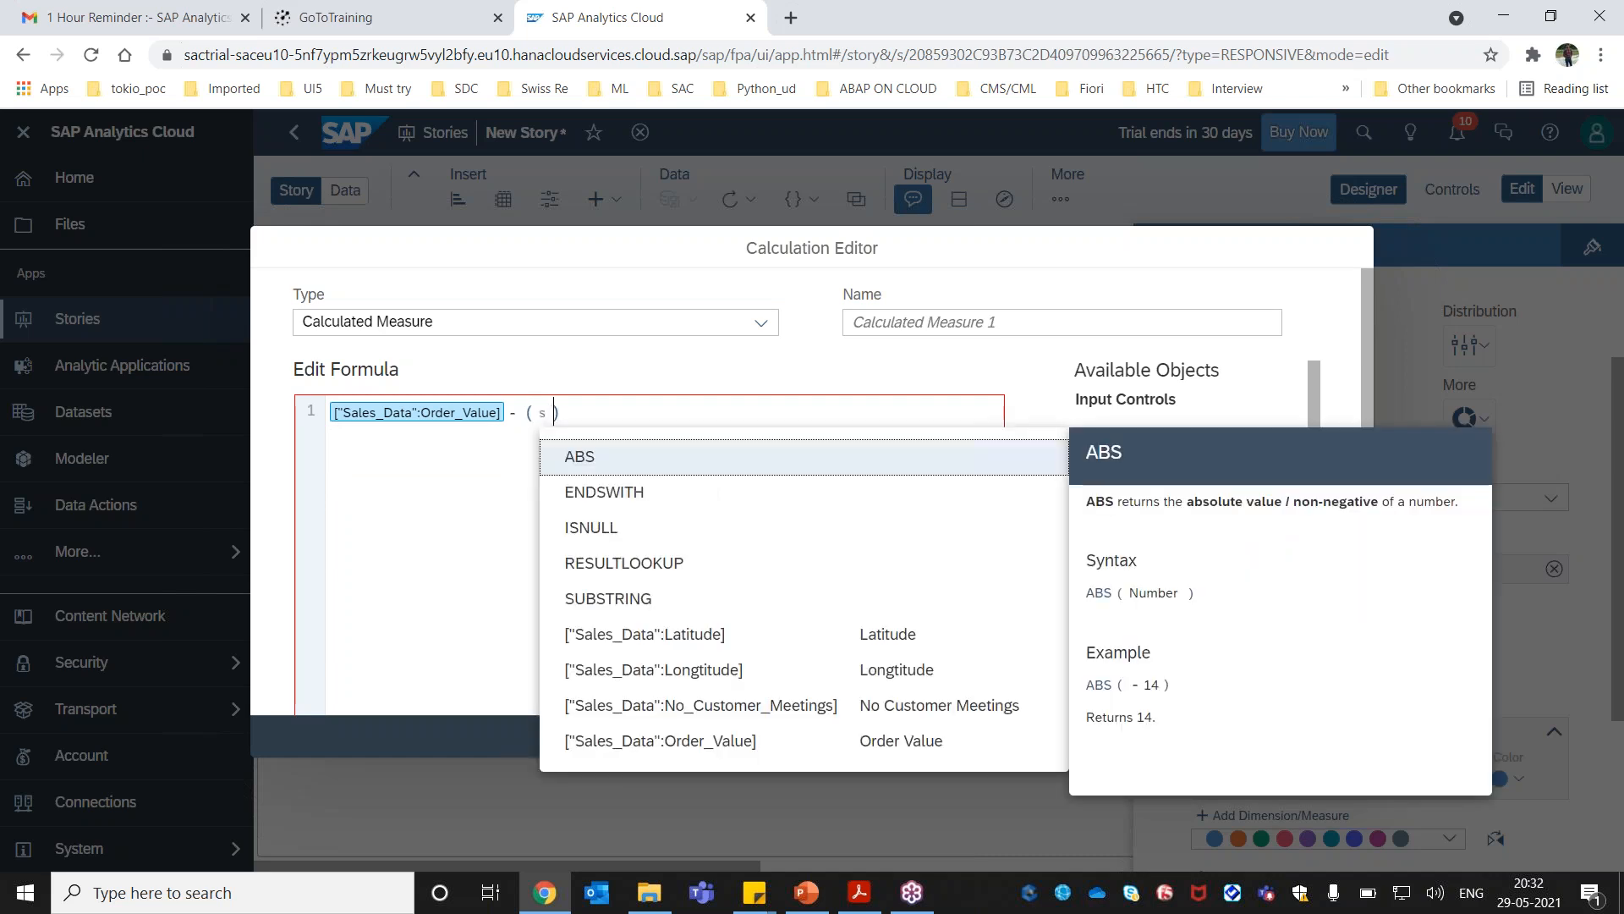
{"action": "key", "text": "BackSpace"}
{"action": "key", "text": "BackSpace"}
{"action": "key", "text": "BackSpace"}
{"action": "type", "text": "order"}
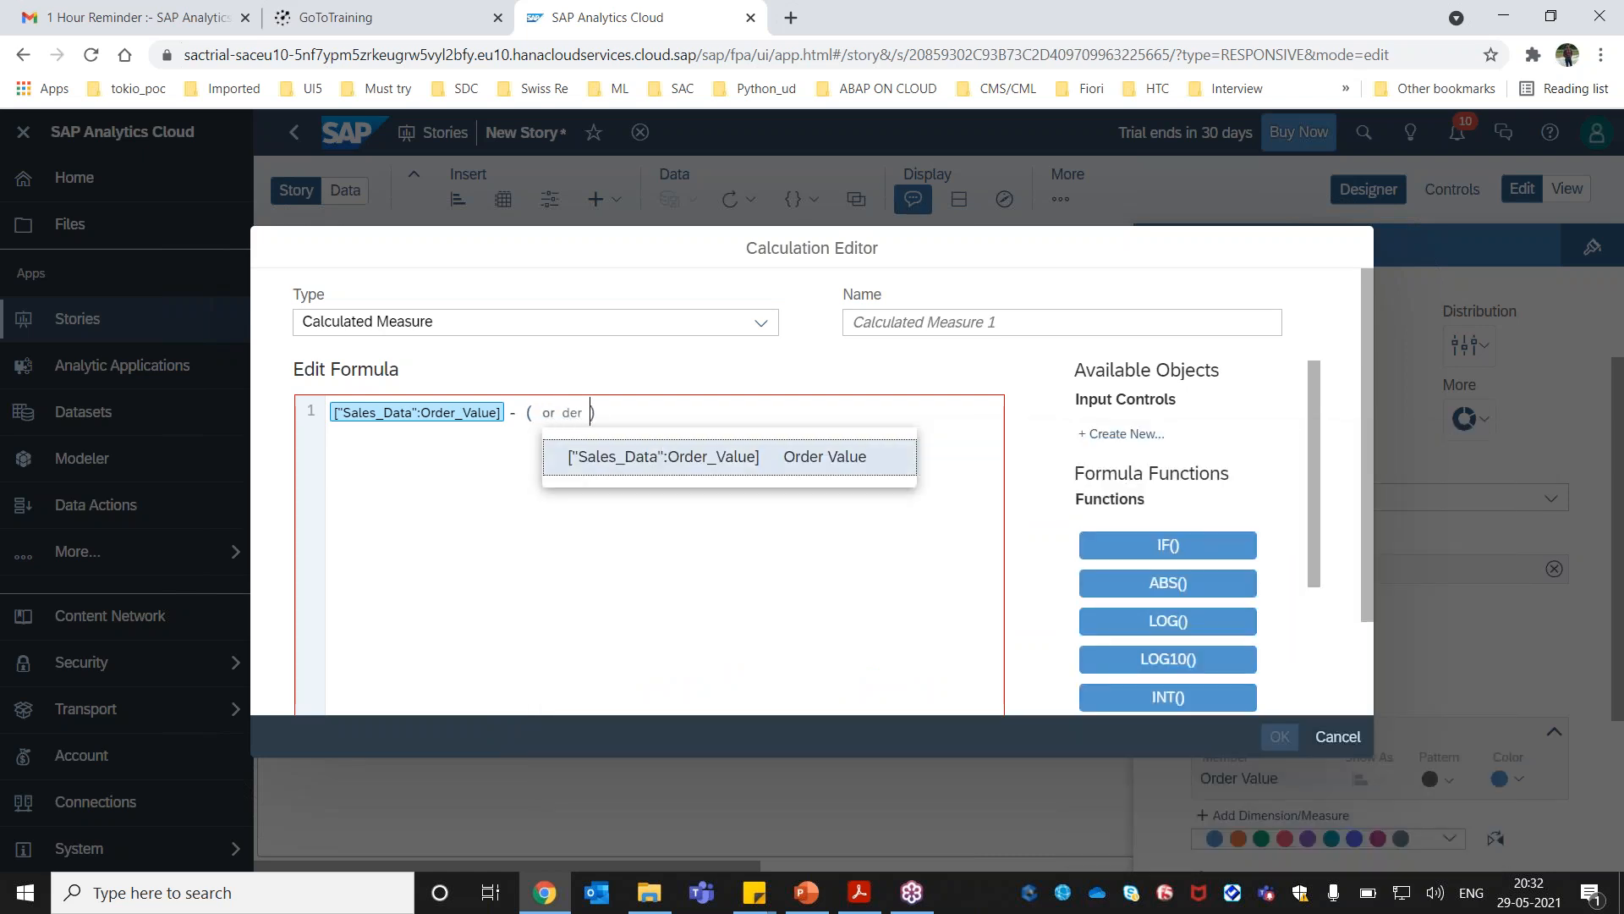
{"action": "key", "text": "Return"}
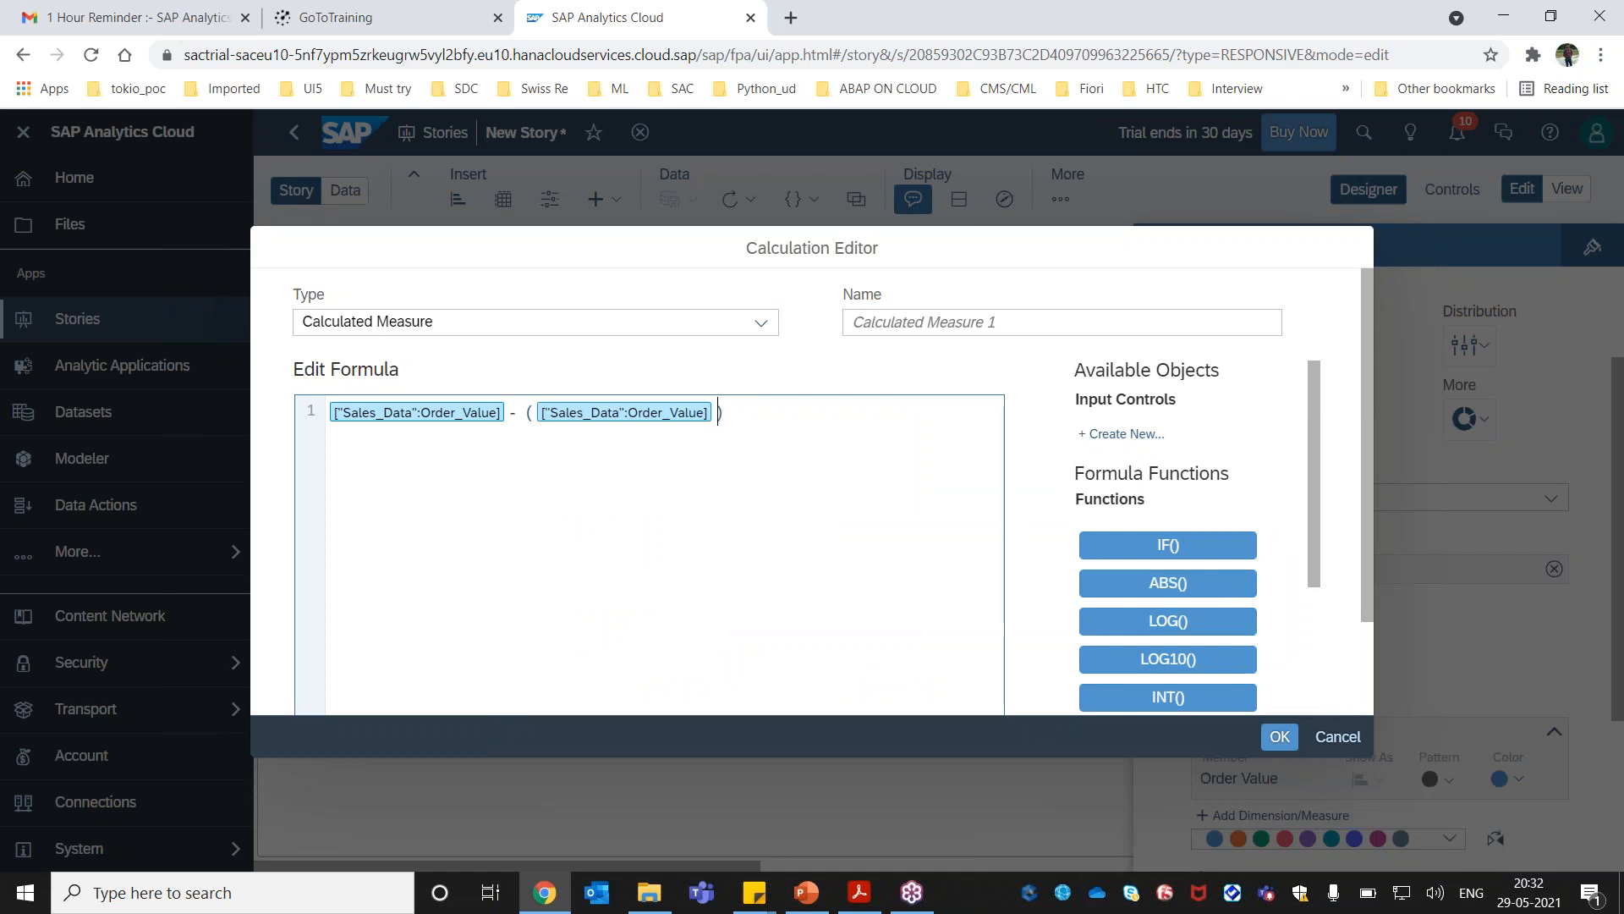
{"action": "type", "text": "* 30 / 100"}
Name the calculated measure Discounted Price and add it to the chart.
{"action": "left_click", "coordinate": [867, 322]}
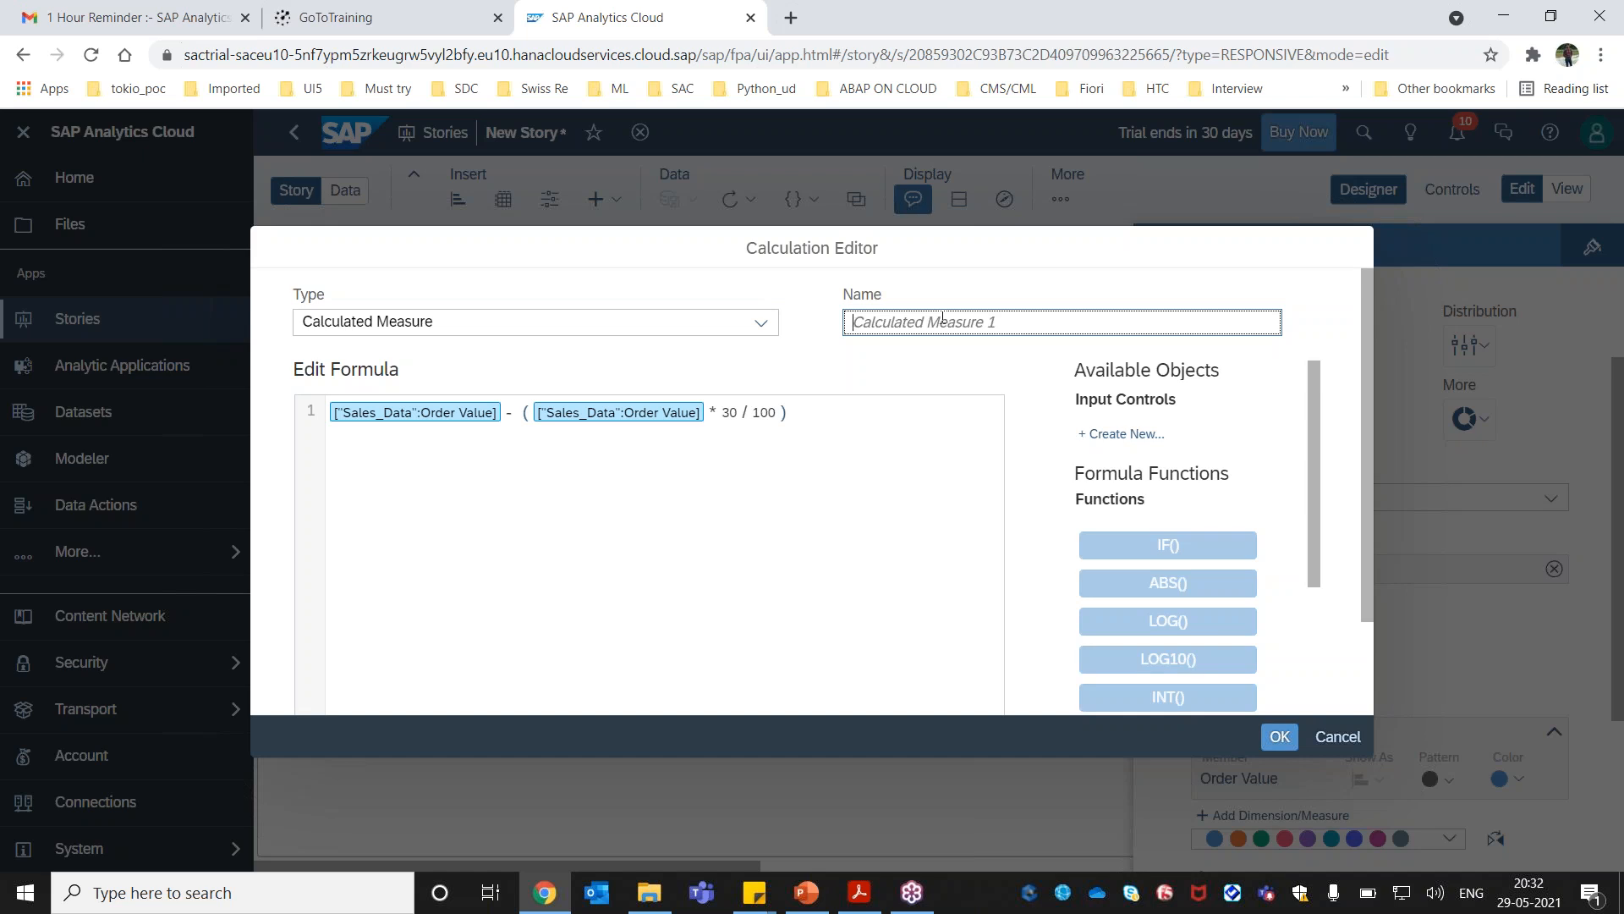
{"action": "type", "text": "Discounted Price"}
{"action": "left_click", "coordinate": [1280, 737]}
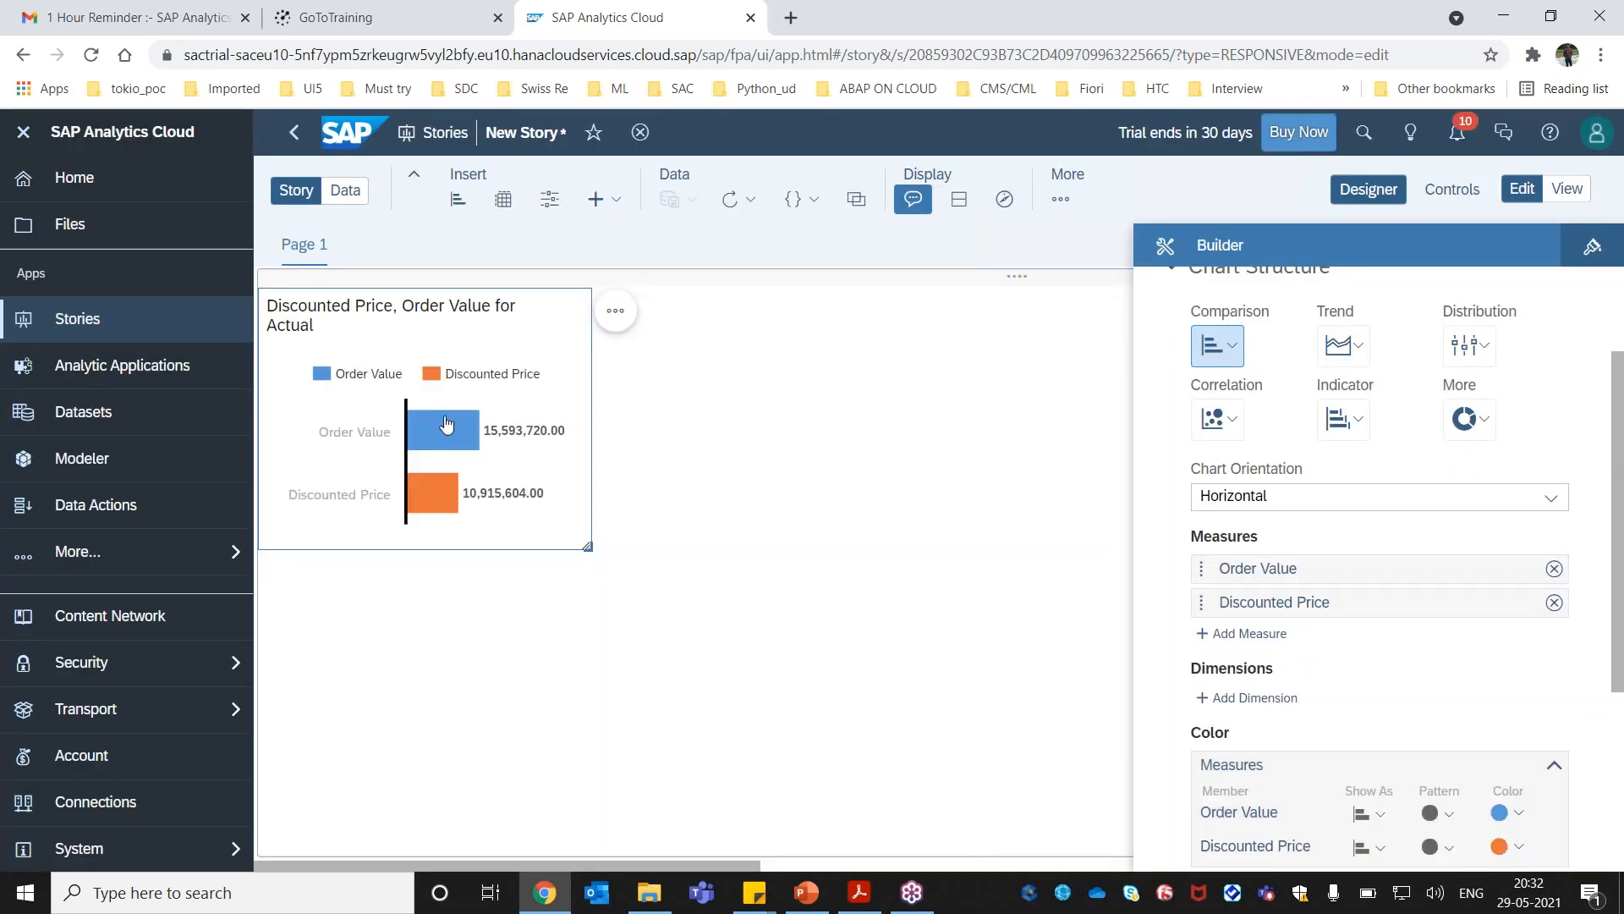
Look at the colour choices offered for the Order Value measure.
{"action": "mouse_move", "coordinate": [447, 423]}
{"action": "scroll", "coordinate": [1518, 651], "scroll_direction": "down", "scroll_amount": 2}
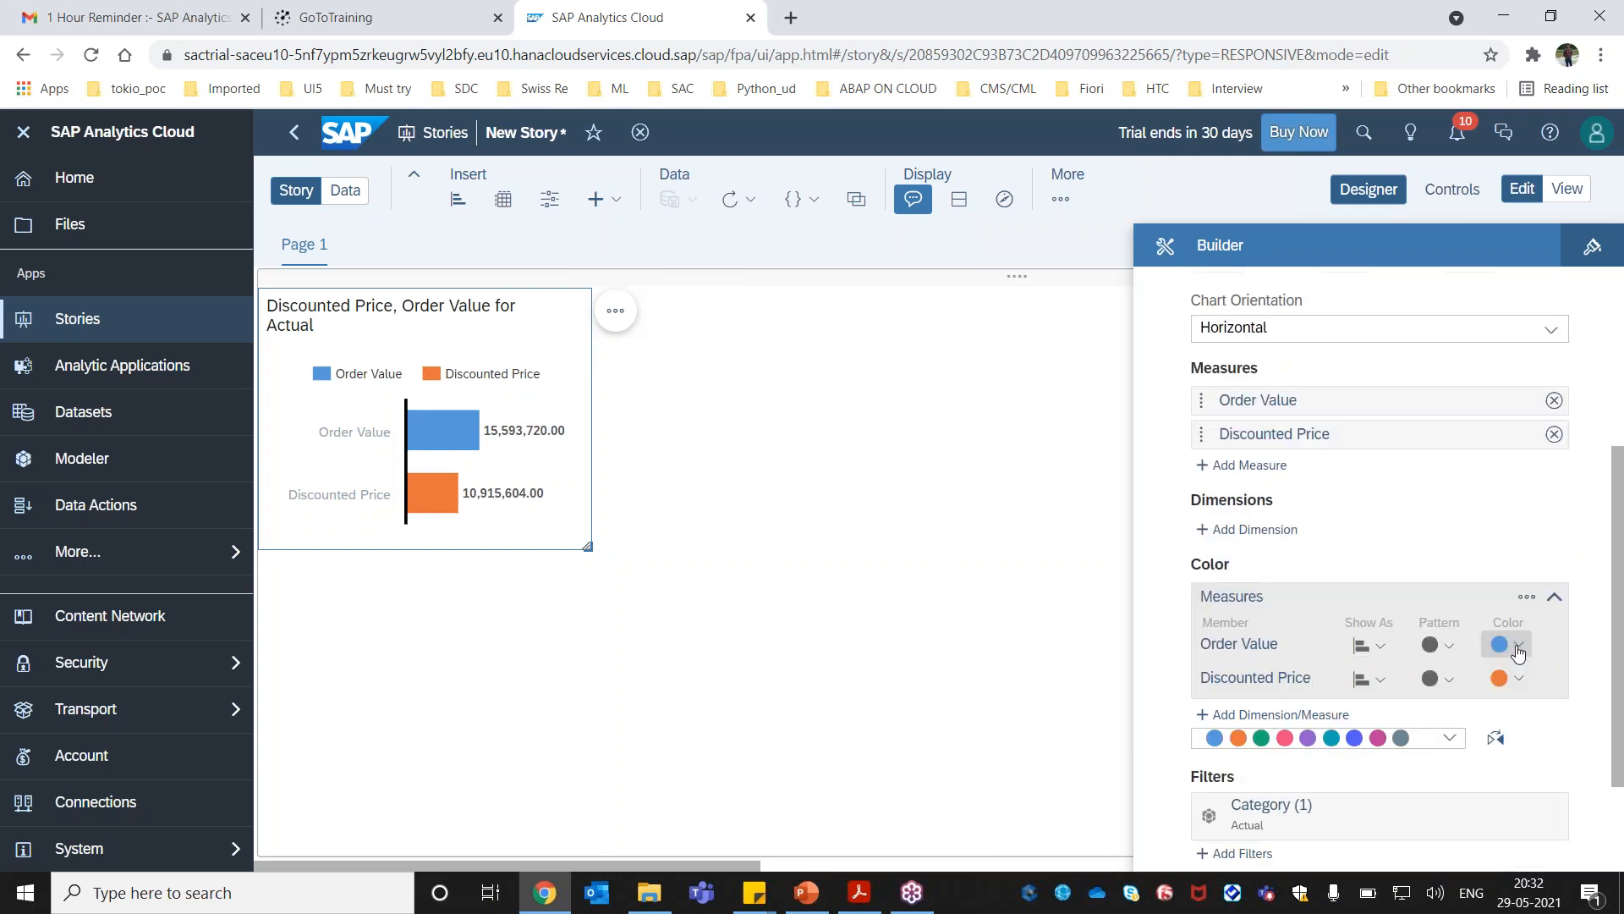
{"action": "left_click", "coordinate": [1518, 647]}
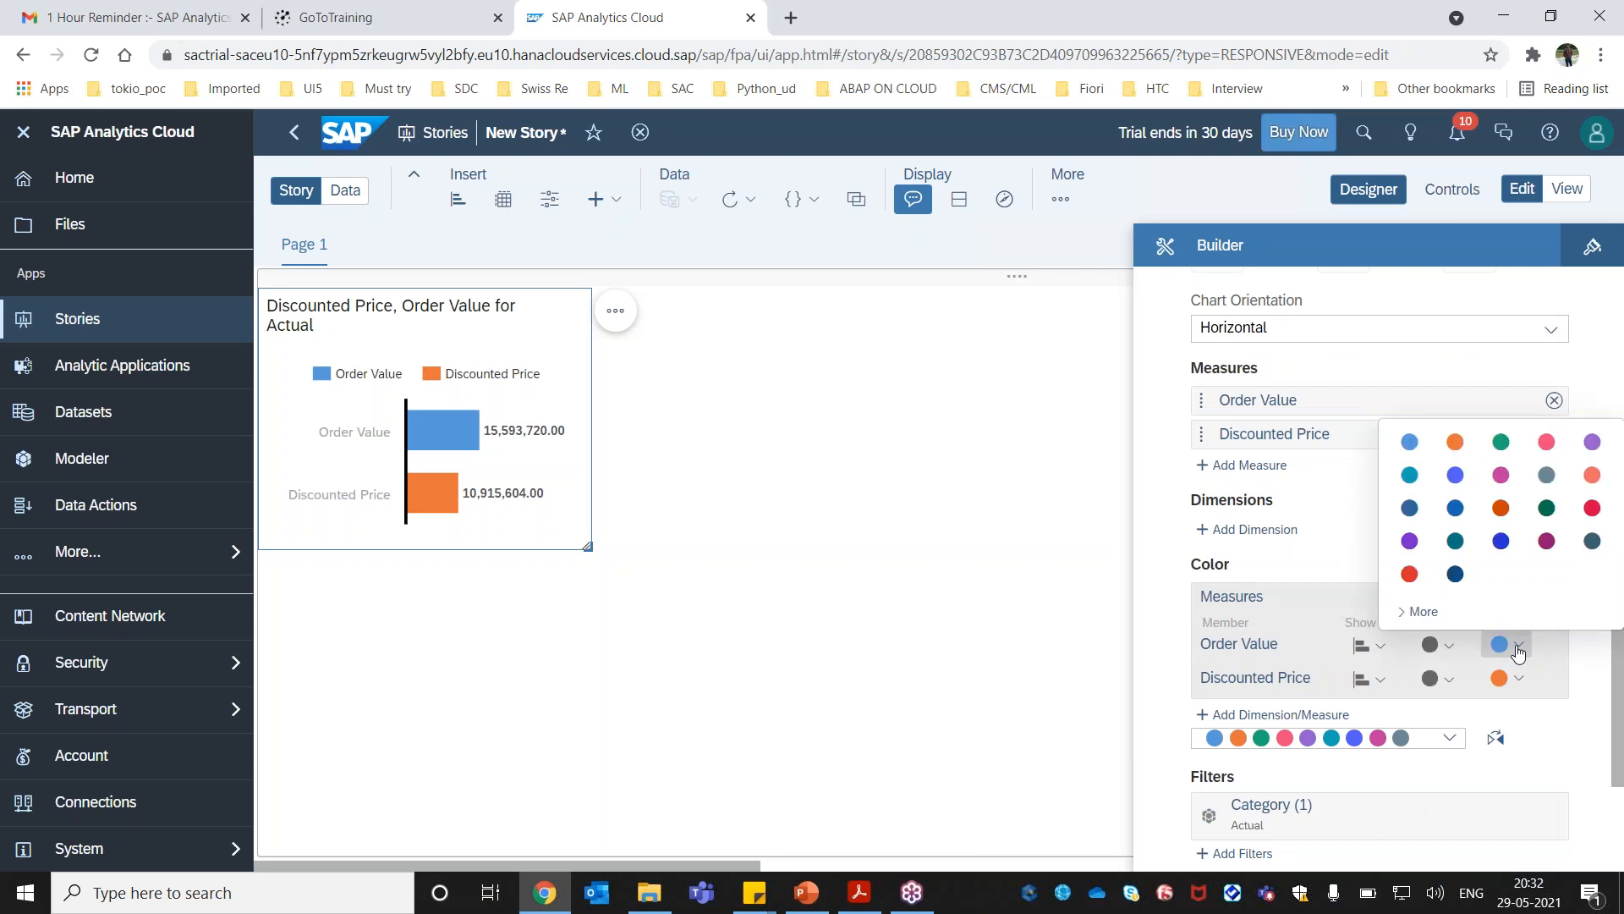
{"action": "left_click", "coordinate": [1050, 616]}
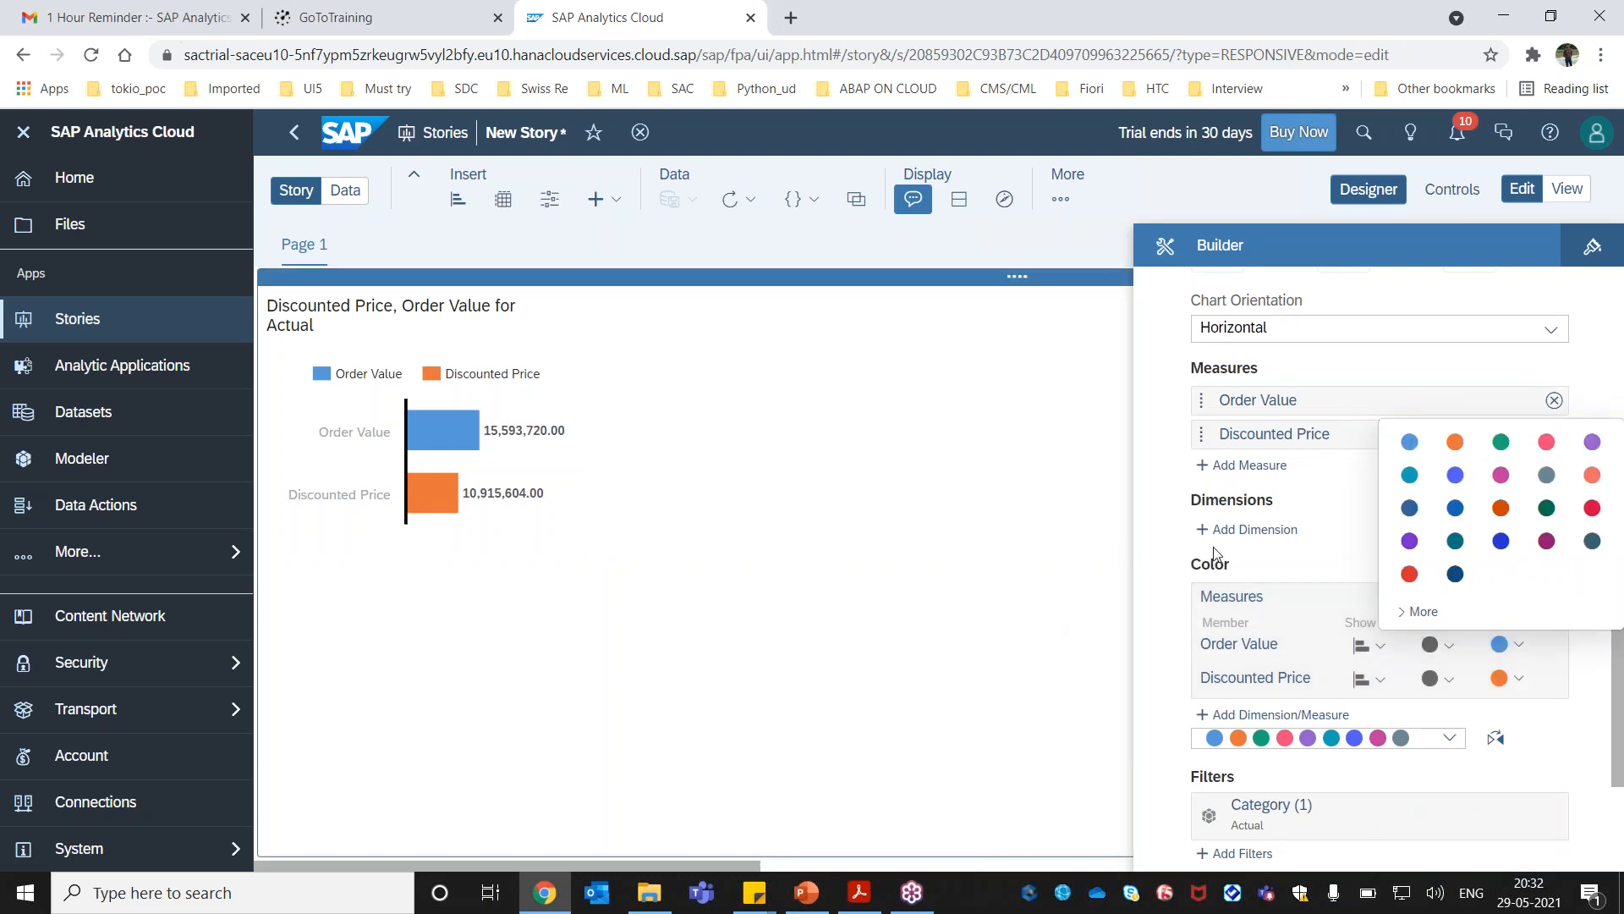
Reselect the chart, check the expected result slide, and add Sales Agent as the chart's dimension.
{"action": "left_click", "coordinate": [448, 435]}
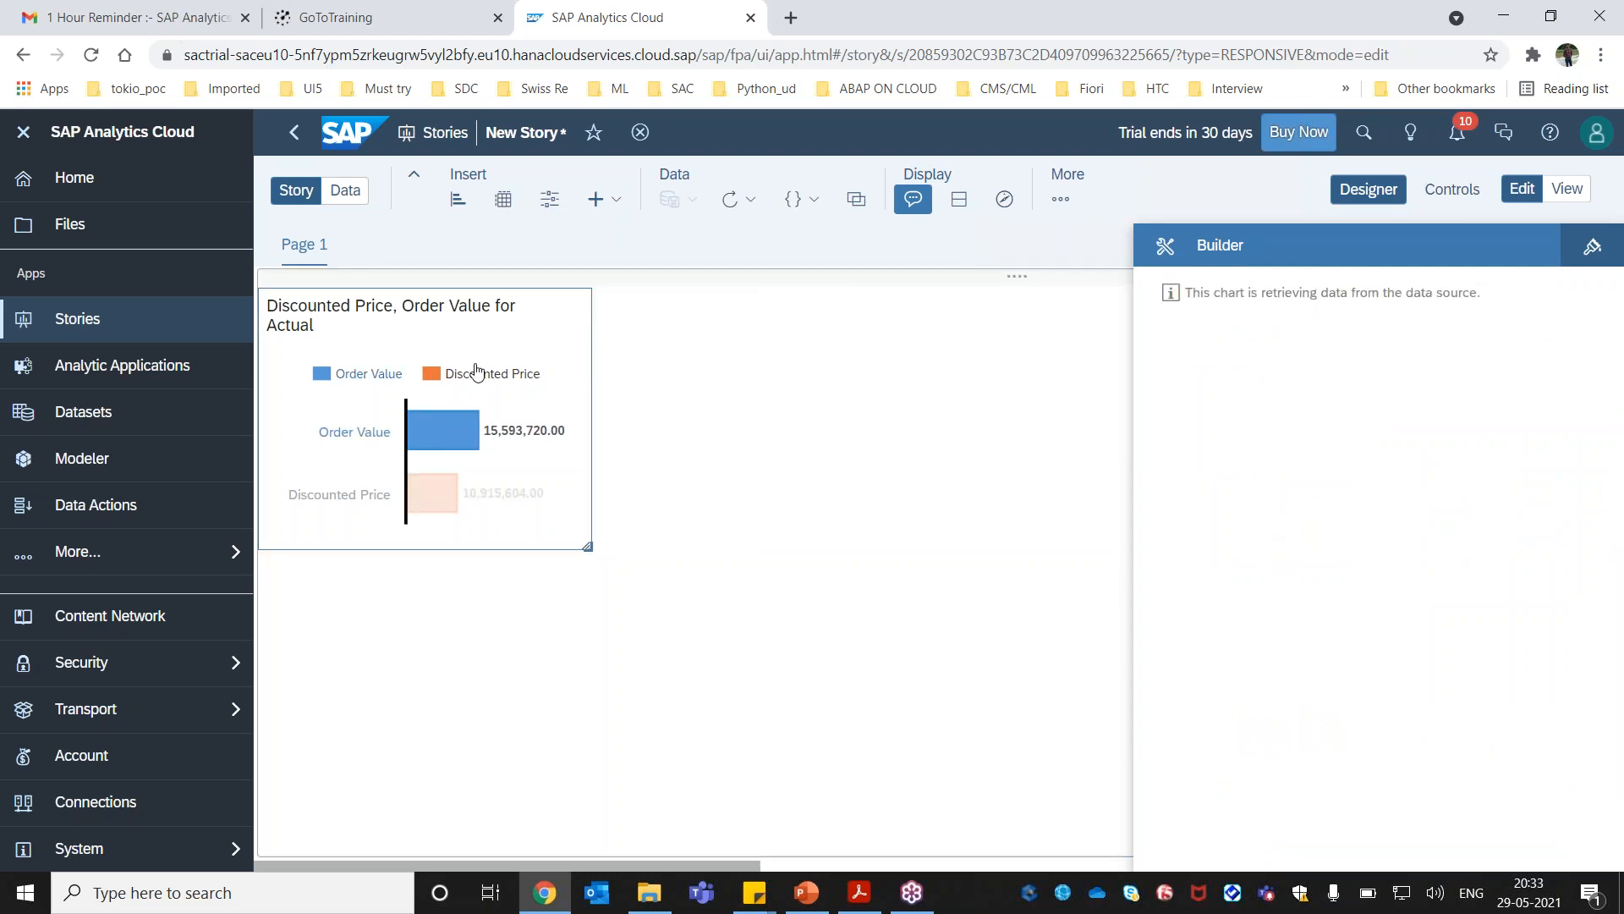
{"action": "left_click_drag", "start_coordinate": [1483, 599], "coordinate": [1400, 654]}
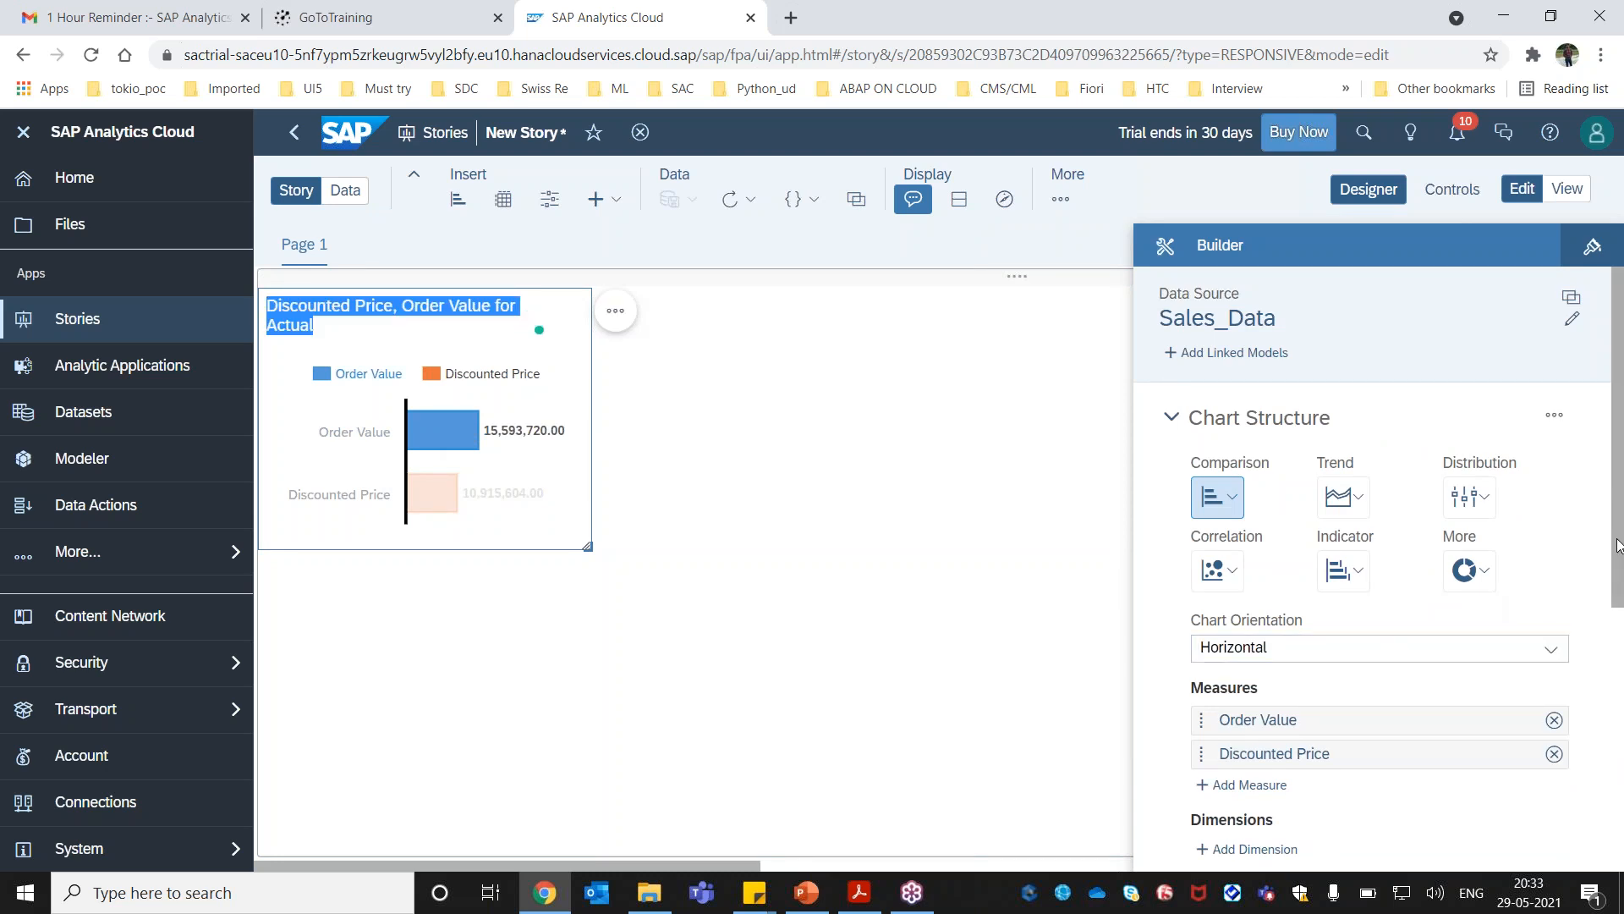
{"action": "scroll", "coordinate": [1261, 693], "scroll_direction": "down", "scroll_amount": 2}
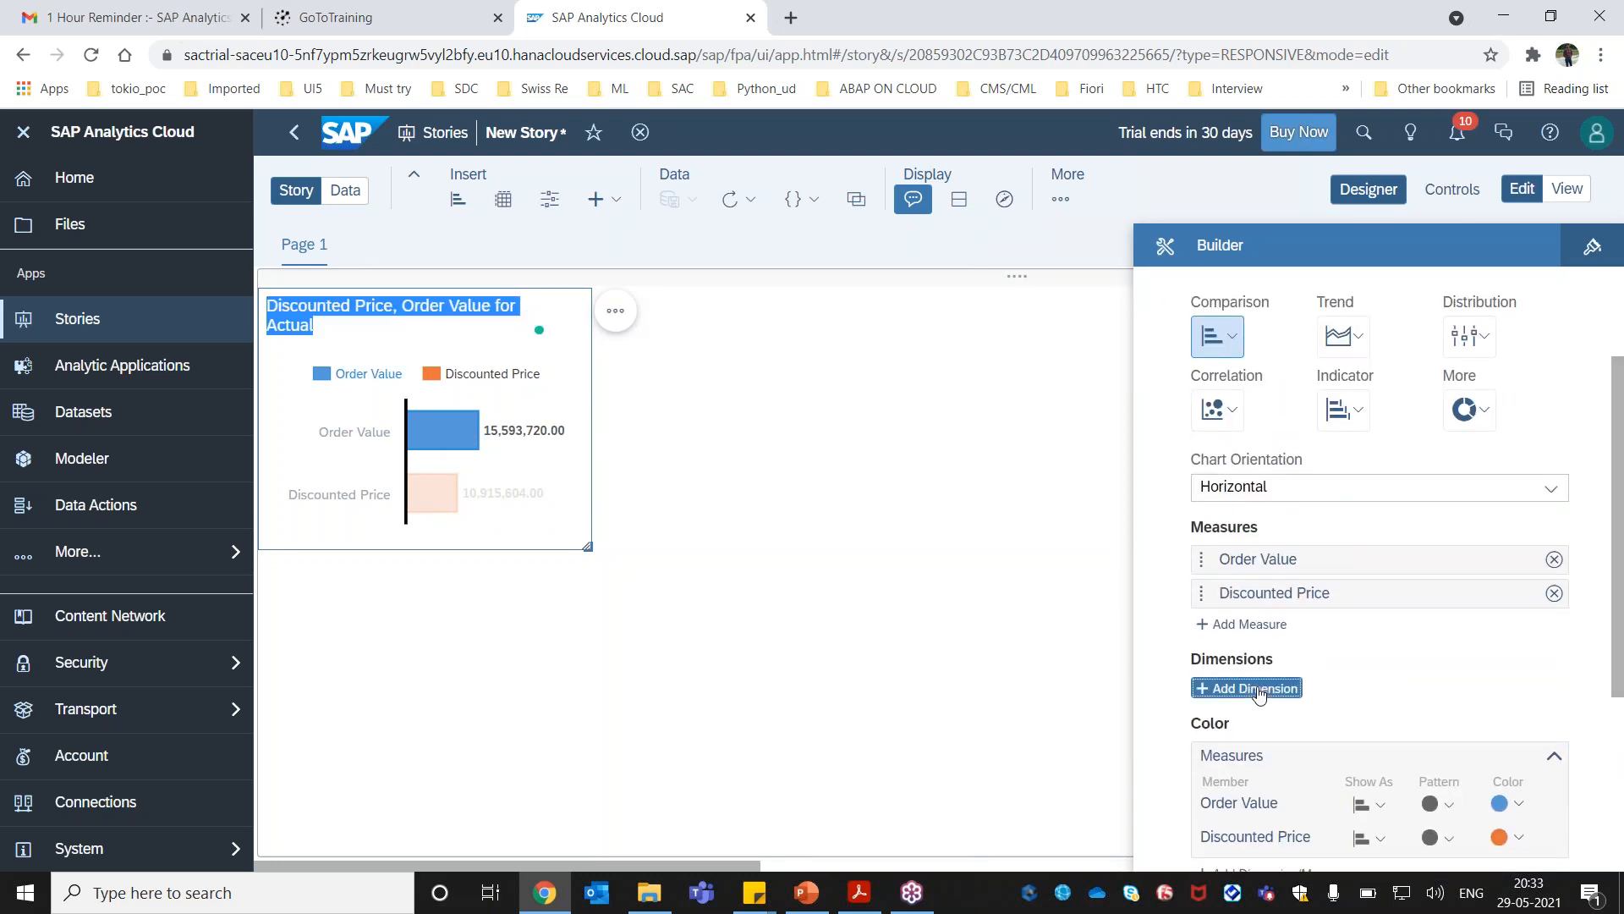
{"action": "left_click", "coordinate": [1258, 687]}
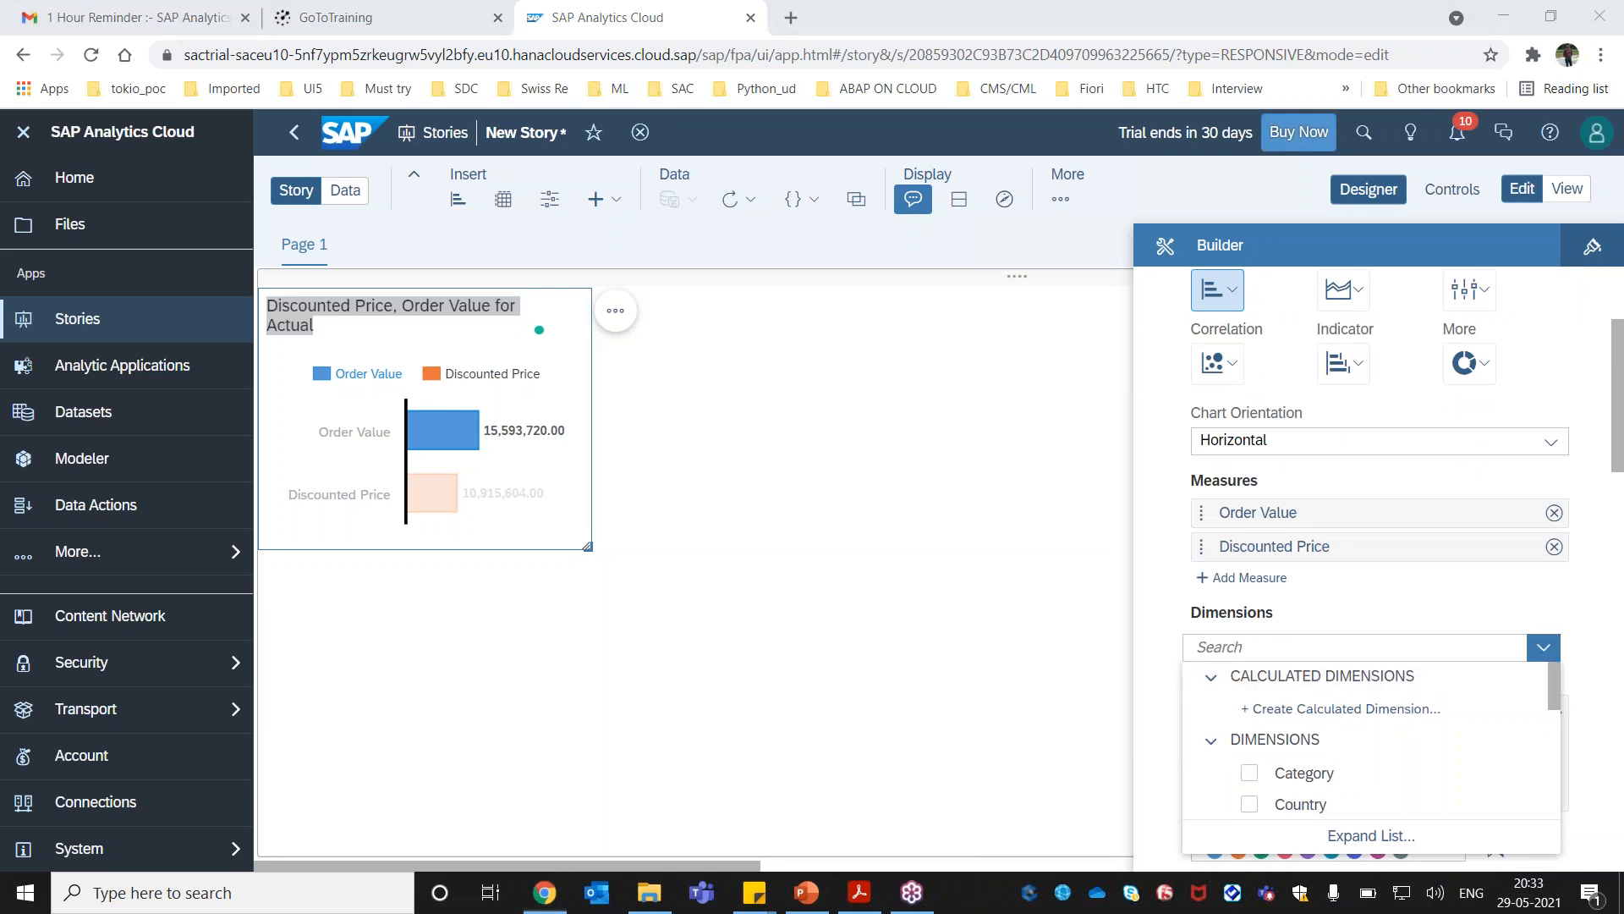
{"action": "key", "text": "alt+Tab"}
{"action": "key", "text": "alt+Tab"}
{"action": "left_click_drag", "start_coordinate": [1560, 697], "coordinate": [1570, 801]}
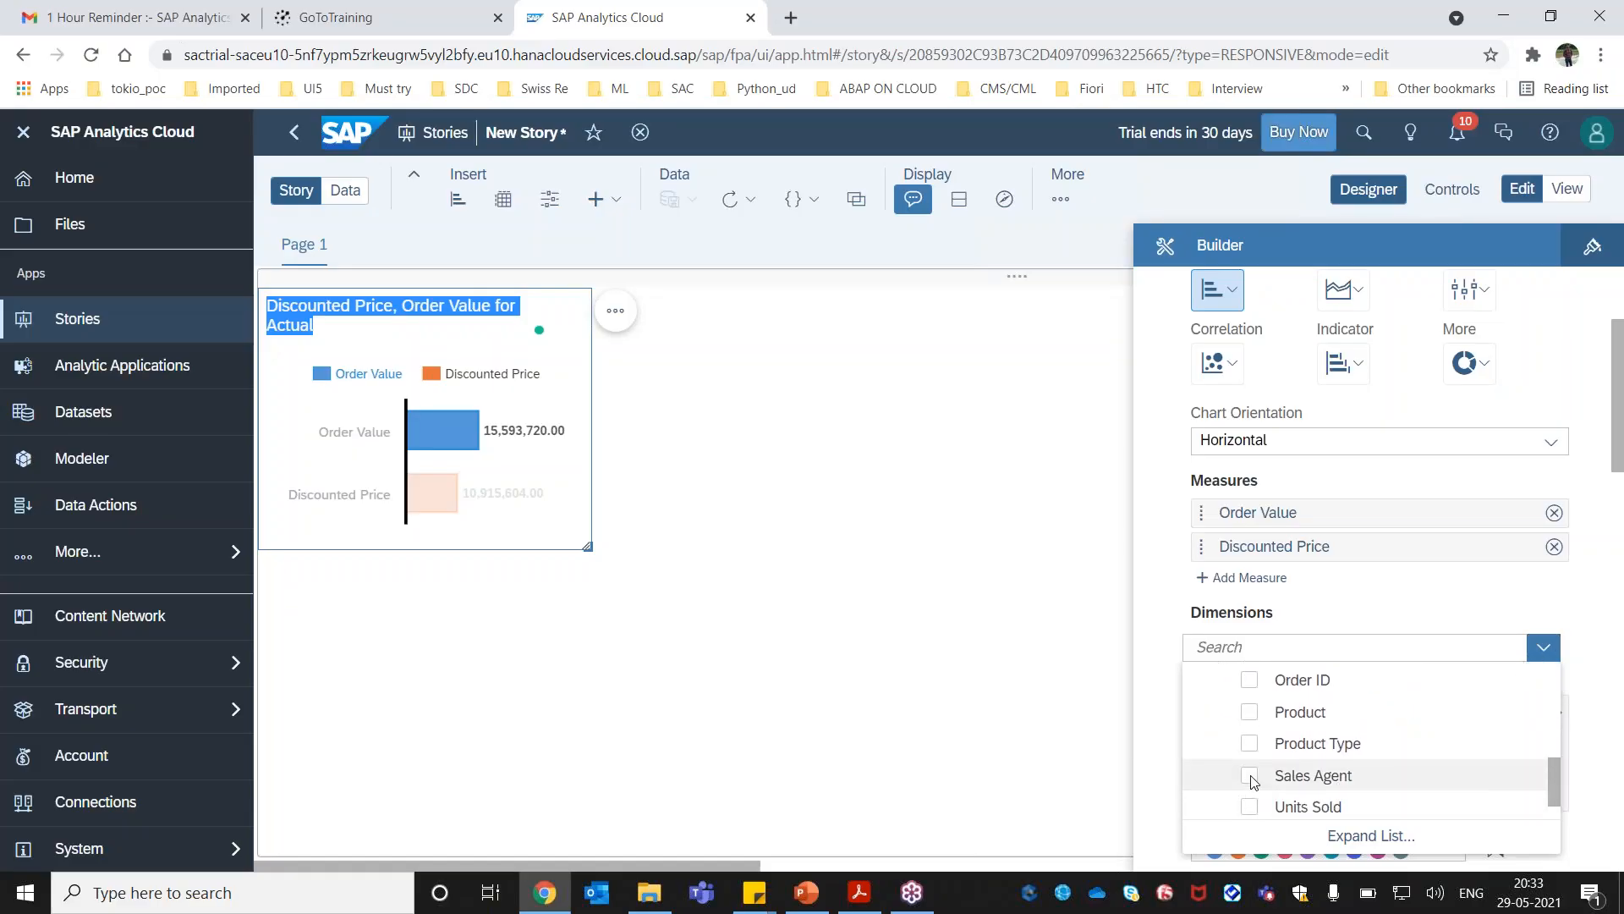
{"action": "left_click", "coordinate": [1250, 776]}
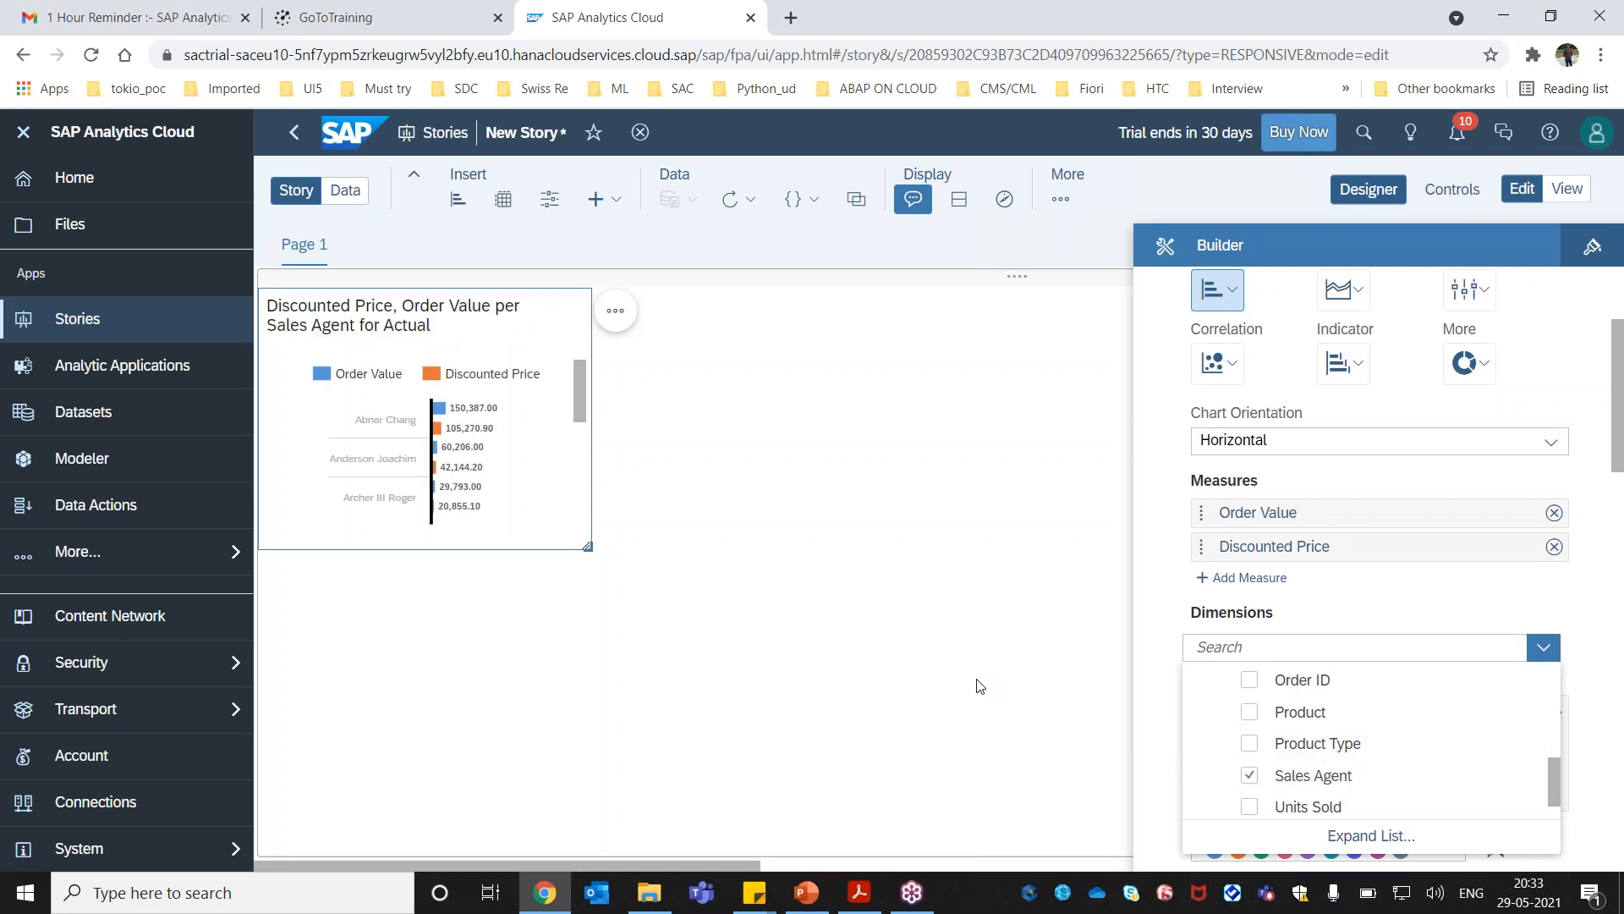
Enlarge the chart in width and height so that about six sales agents fit in it.
{"action": "left_click", "coordinate": [590, 550]}
{"action": "left_click_drag", "start_coordinate": [590, 548], "coordinate": [648, 576]}
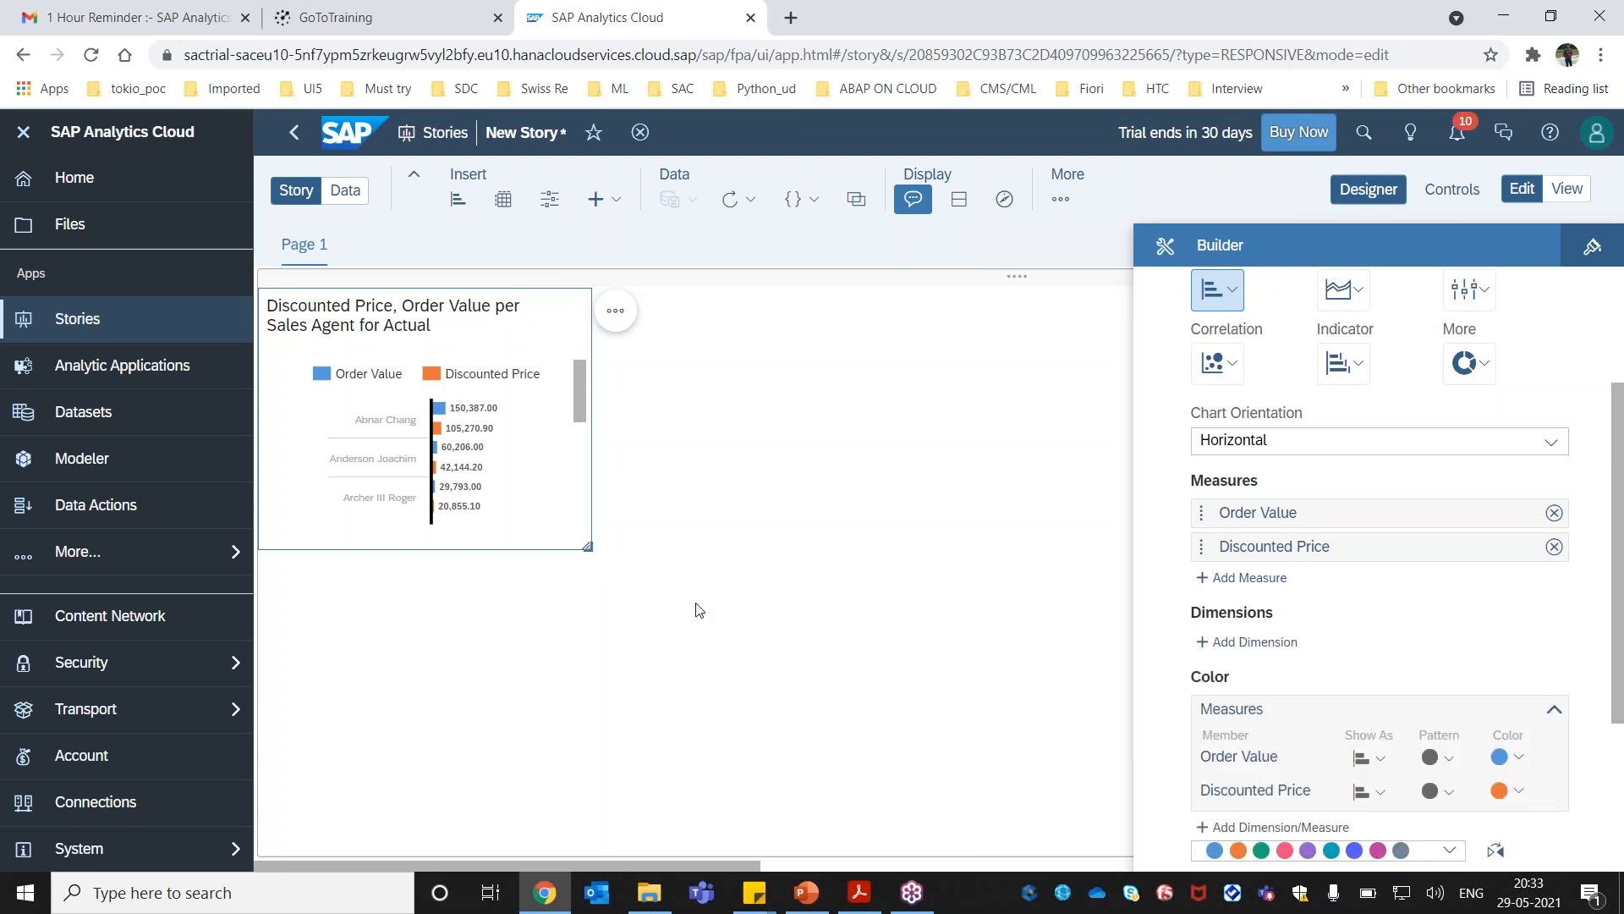
{"action": "left_click_drag", "start_coordinate": [696, 603], "coordinate": [757, 641]}
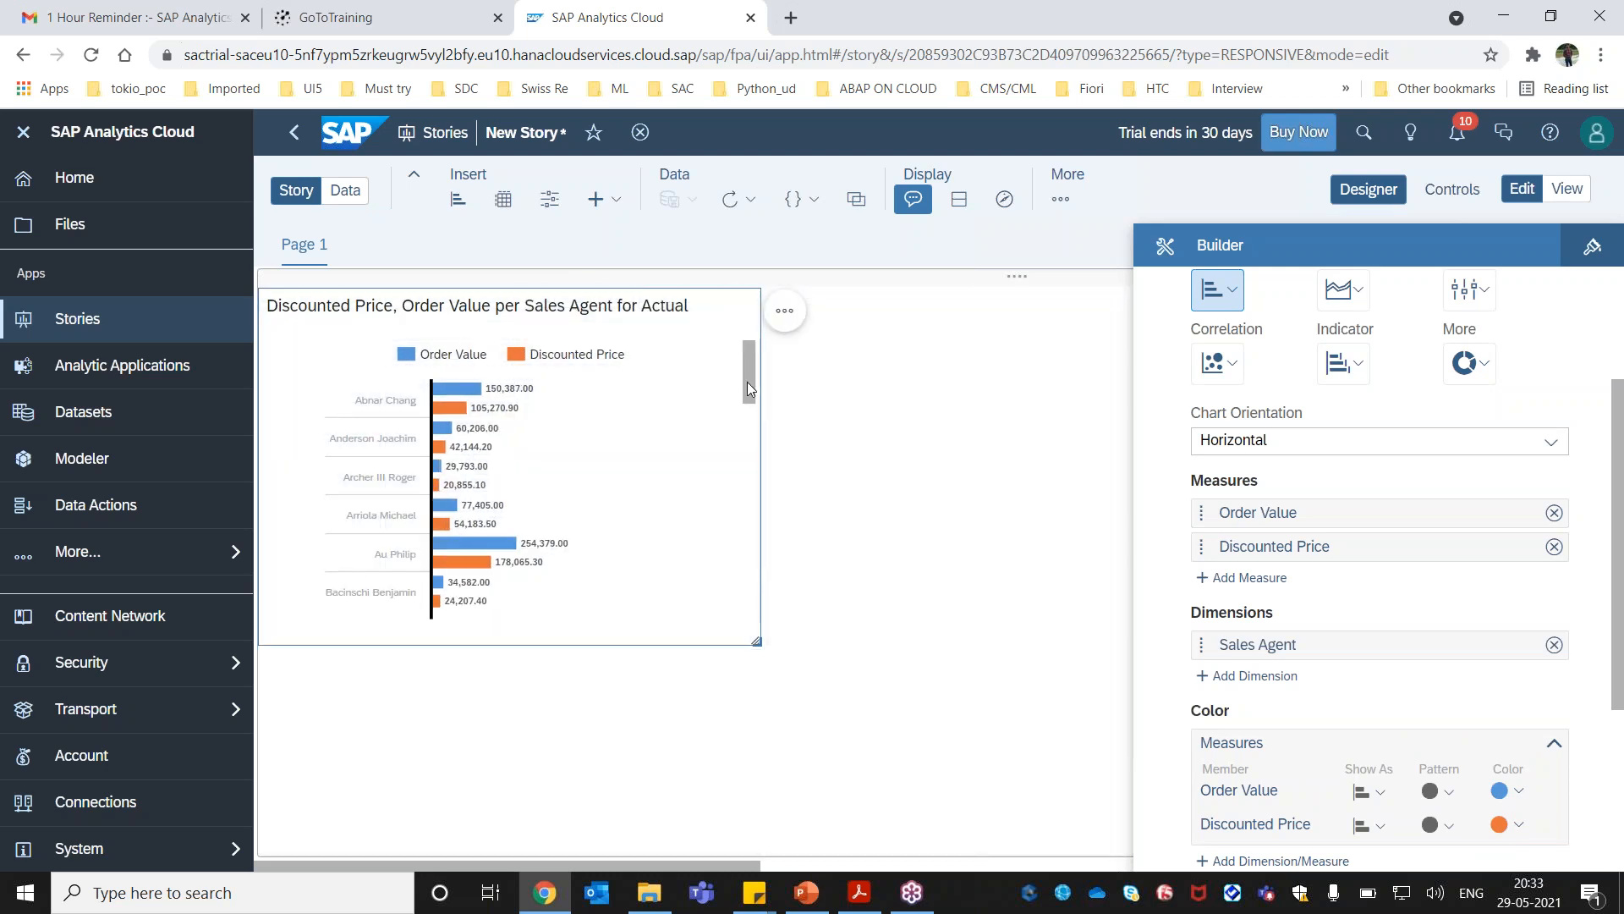
{"action": "left_click_drag", "start_coordinate": [747, 382], "coordinate": [737, 349]}
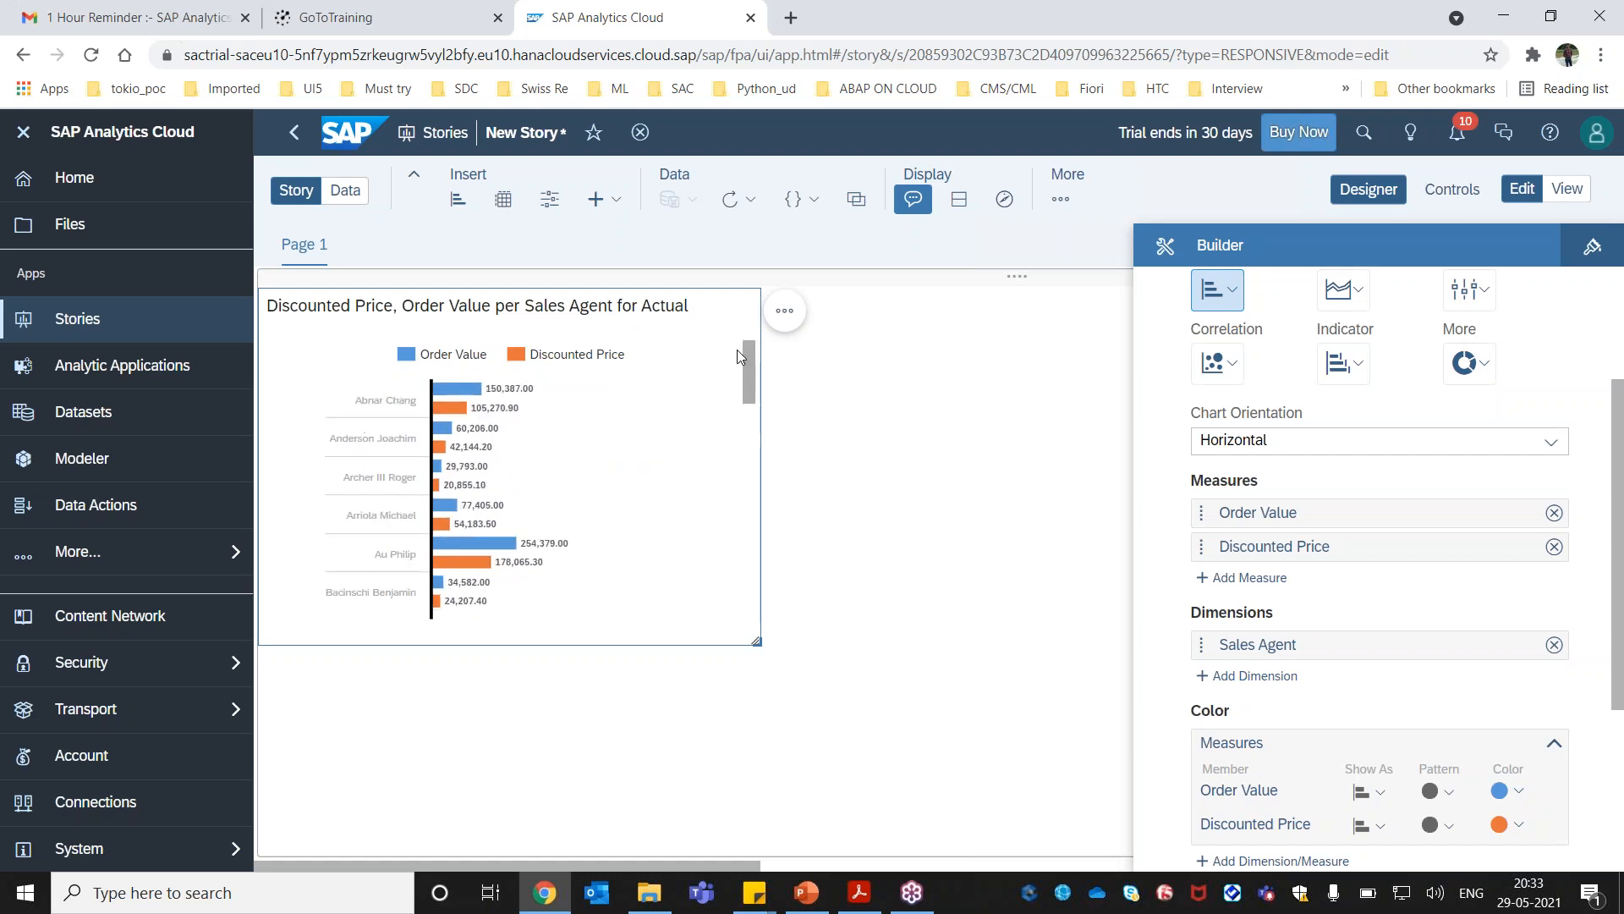
Rank the chart to show only the top 5 sales agents and compare it with the expected result slide.
{"action": "left_click", "coordinate": [786, 326]}
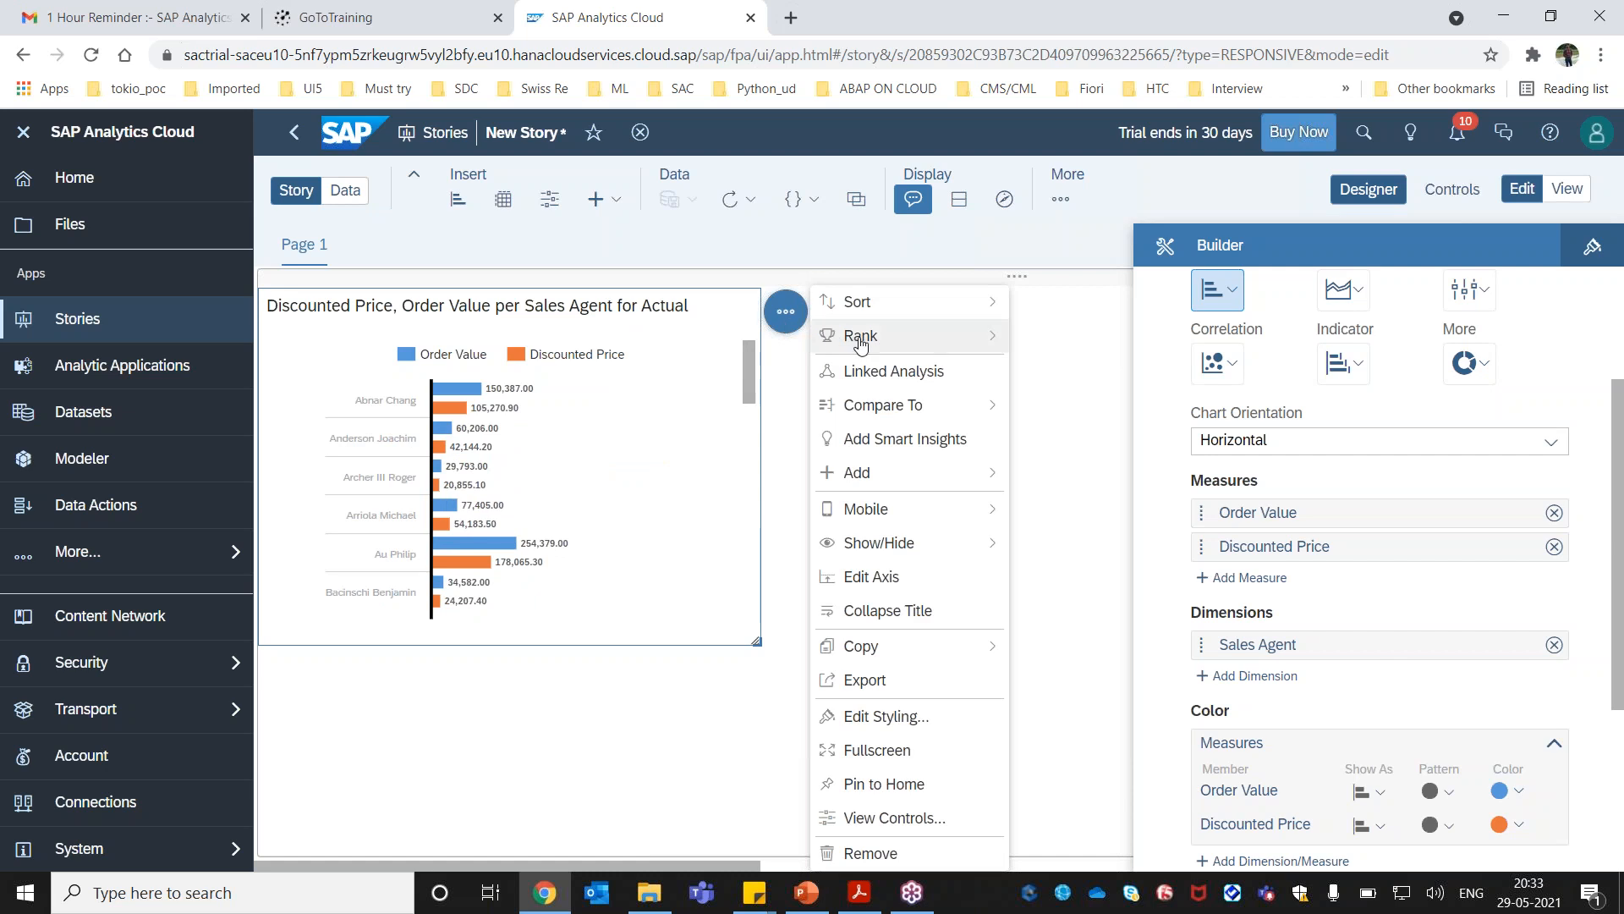
{"action": "mouse_move", "coordinate": [861, 340]}
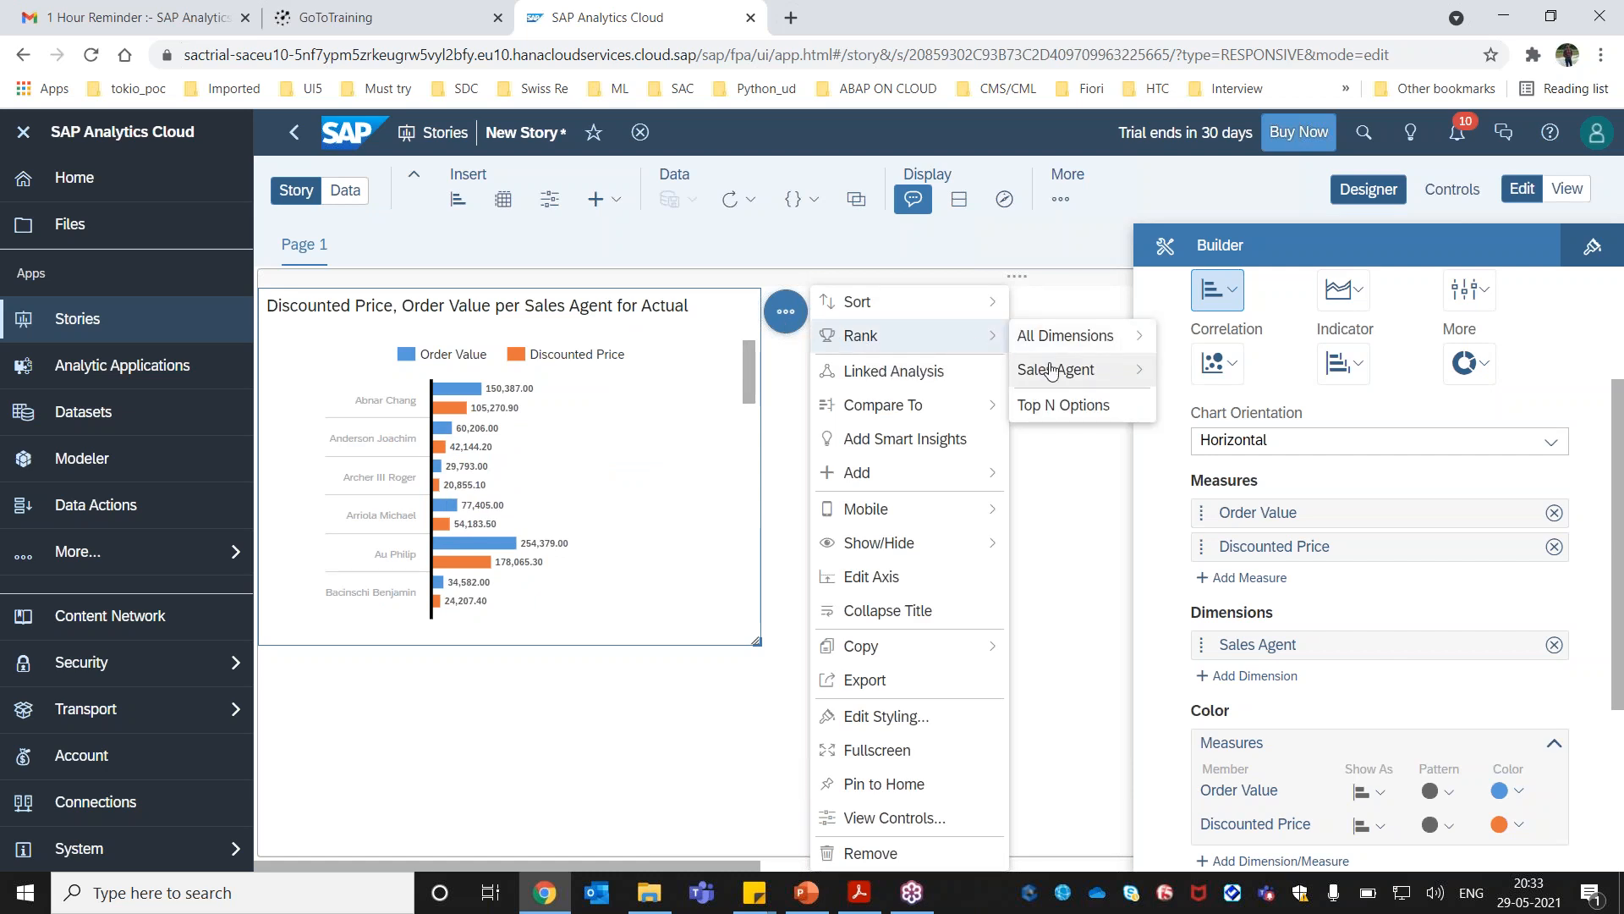
{"action": "mouse_move", "coordinate": [1053, 370]}
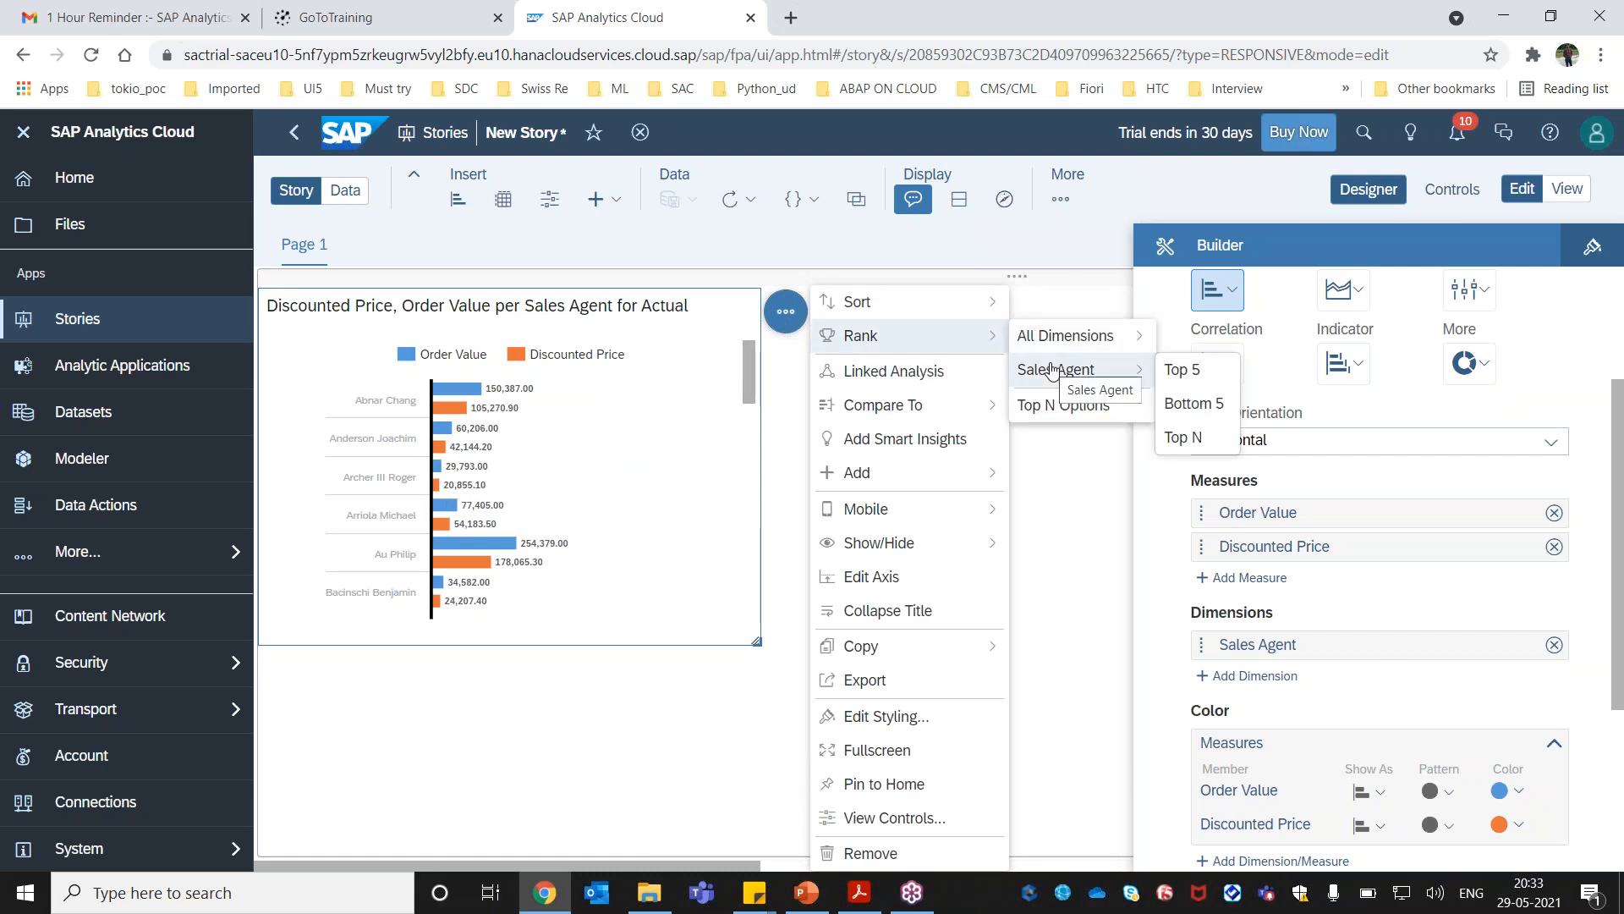
{"action": "left_click", "coordinate": [1180, 373]}
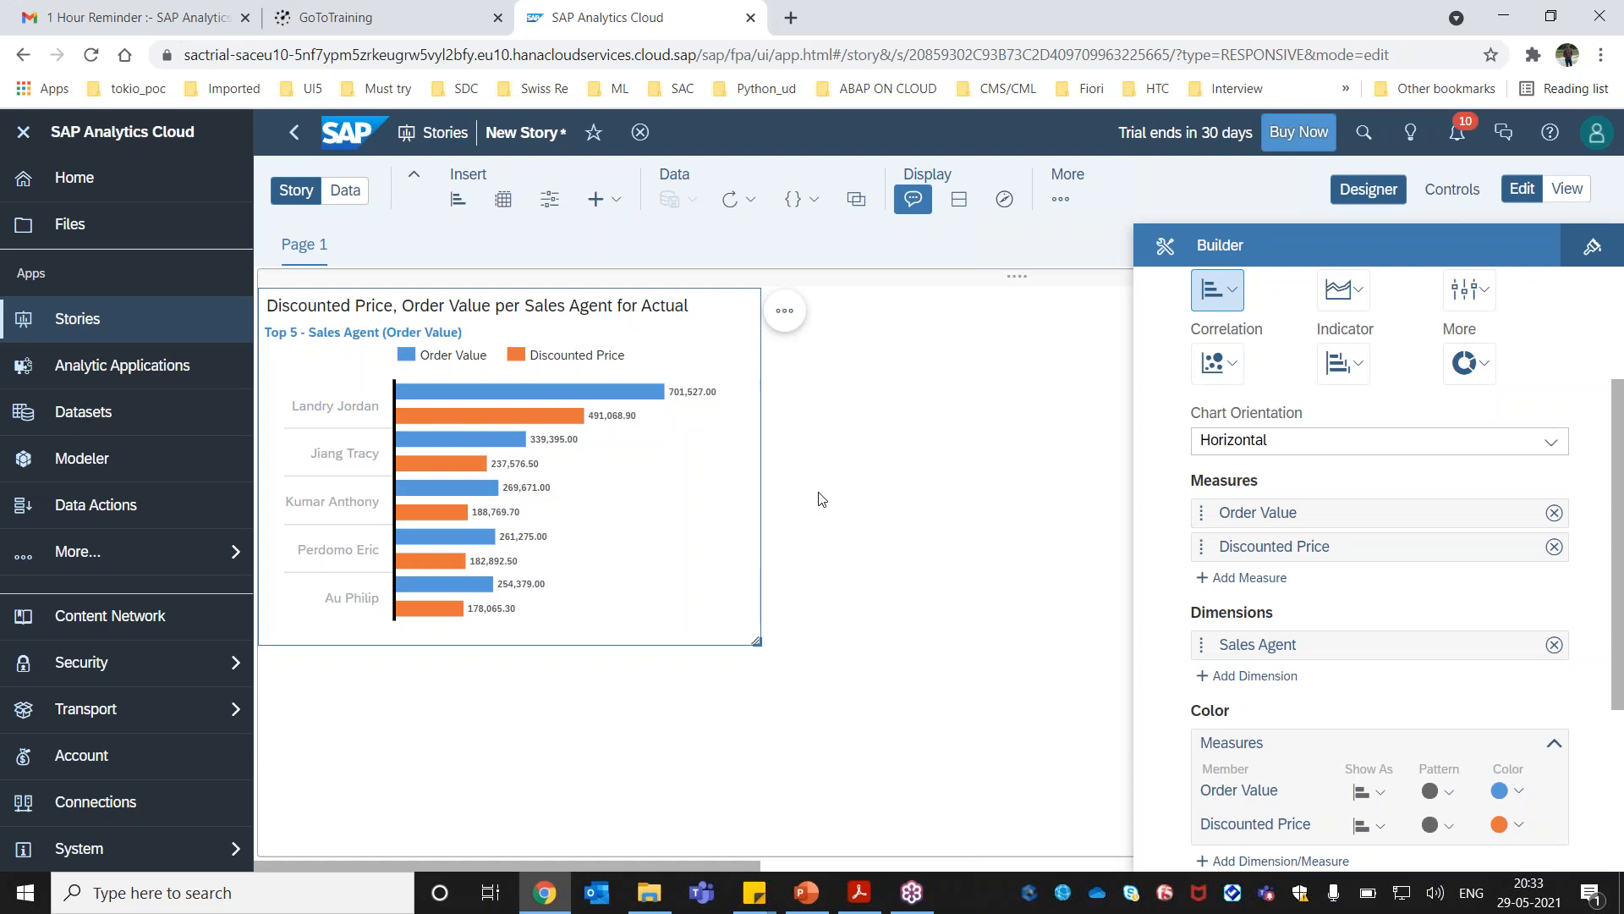
{"action": "key", "text": "alt+Tab"}
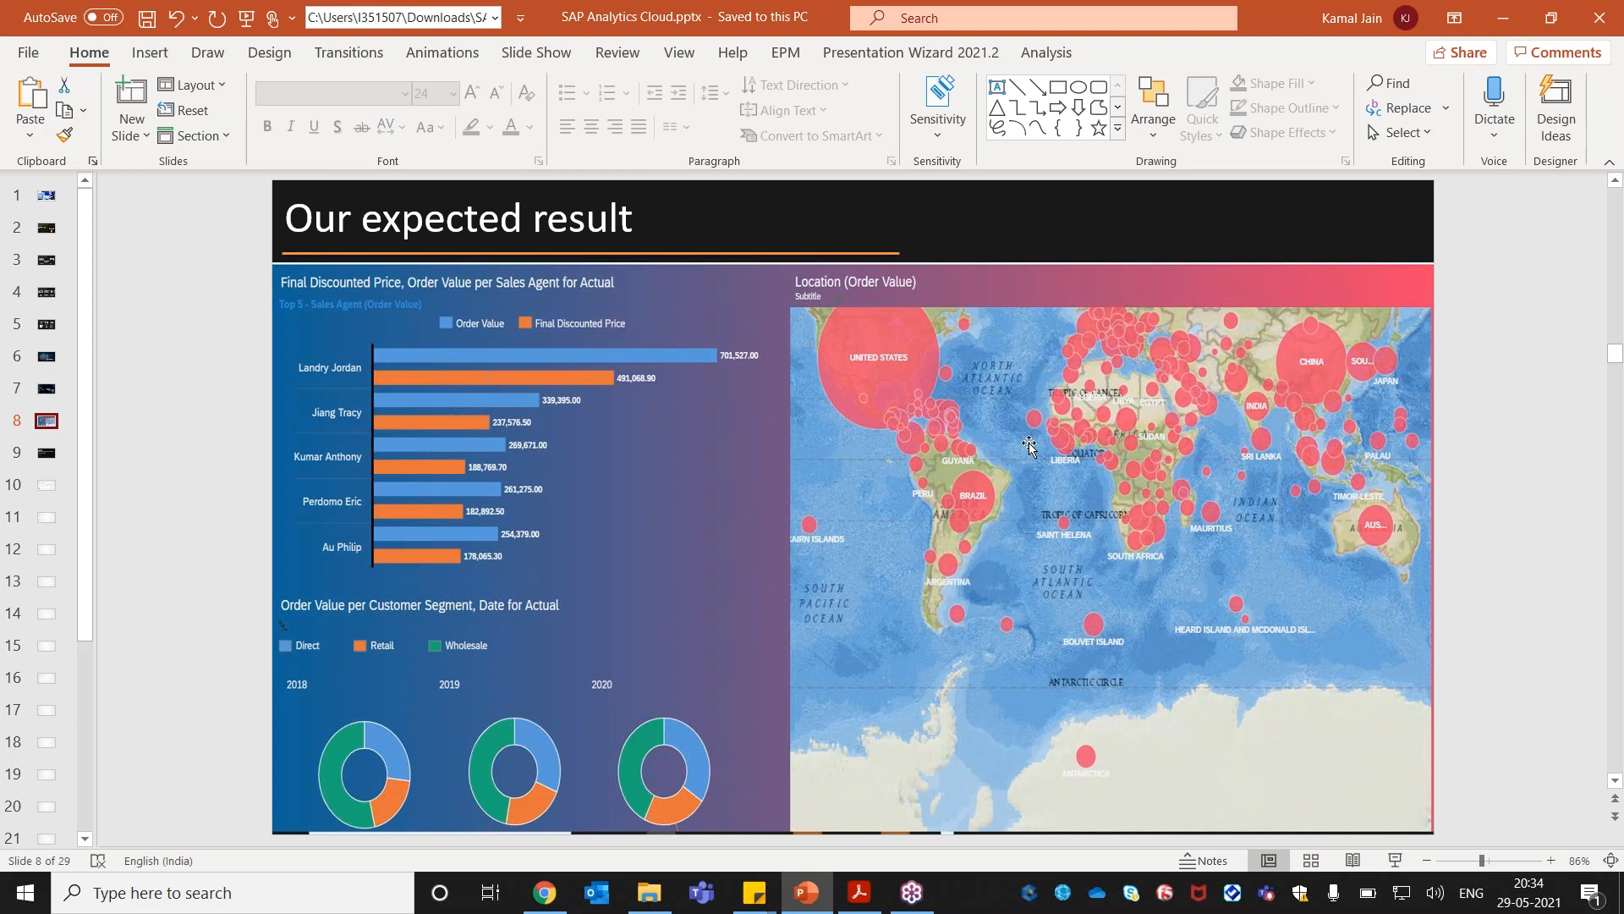
{"action": "key", "text": "alt+Tab"}
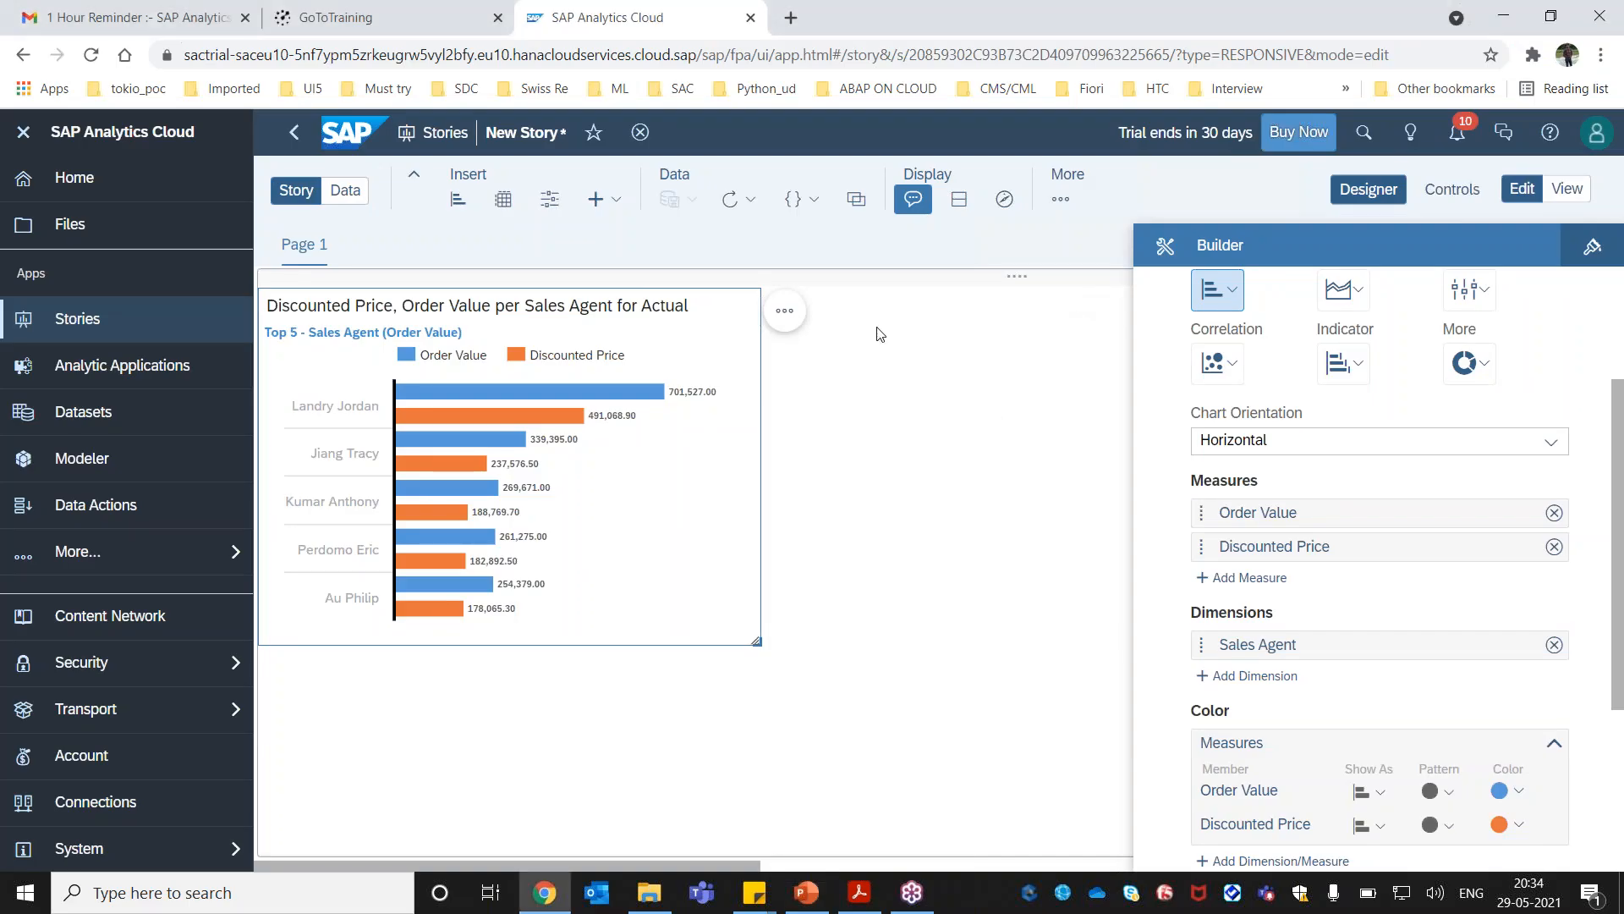
Insert a geo map beside the chart and enlarge it in width and height.
{"action": "left_click", "coordinate": [816, 279]}
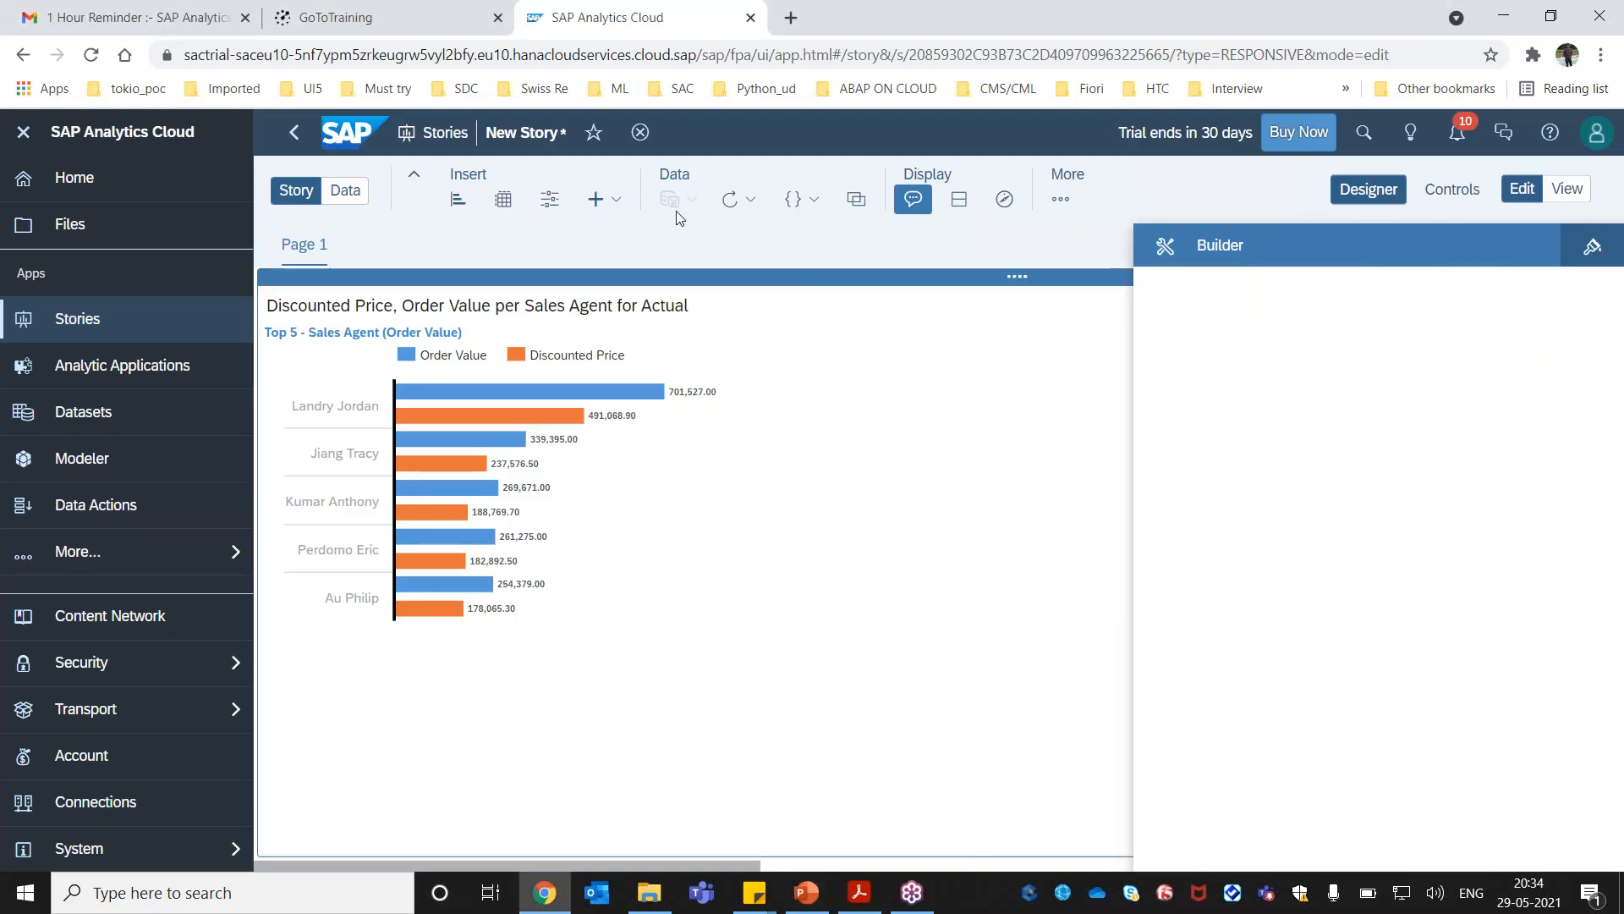
{"action": "left_click", "coordinate": [618, 204]}
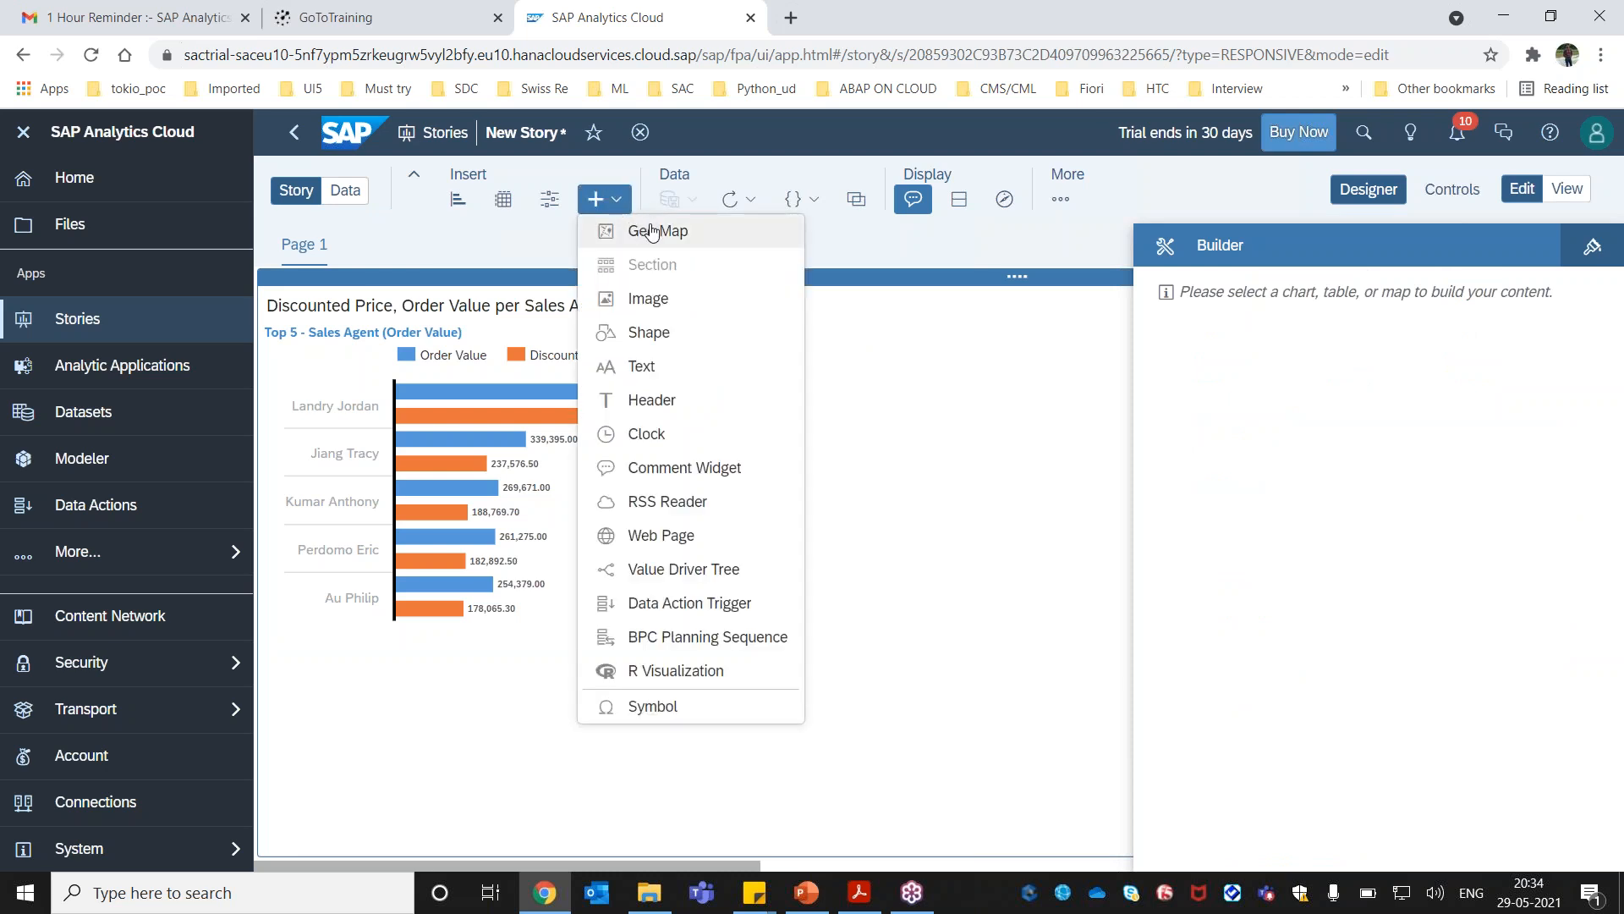
{"action": "left_click", "coordinate": [652, 233]}
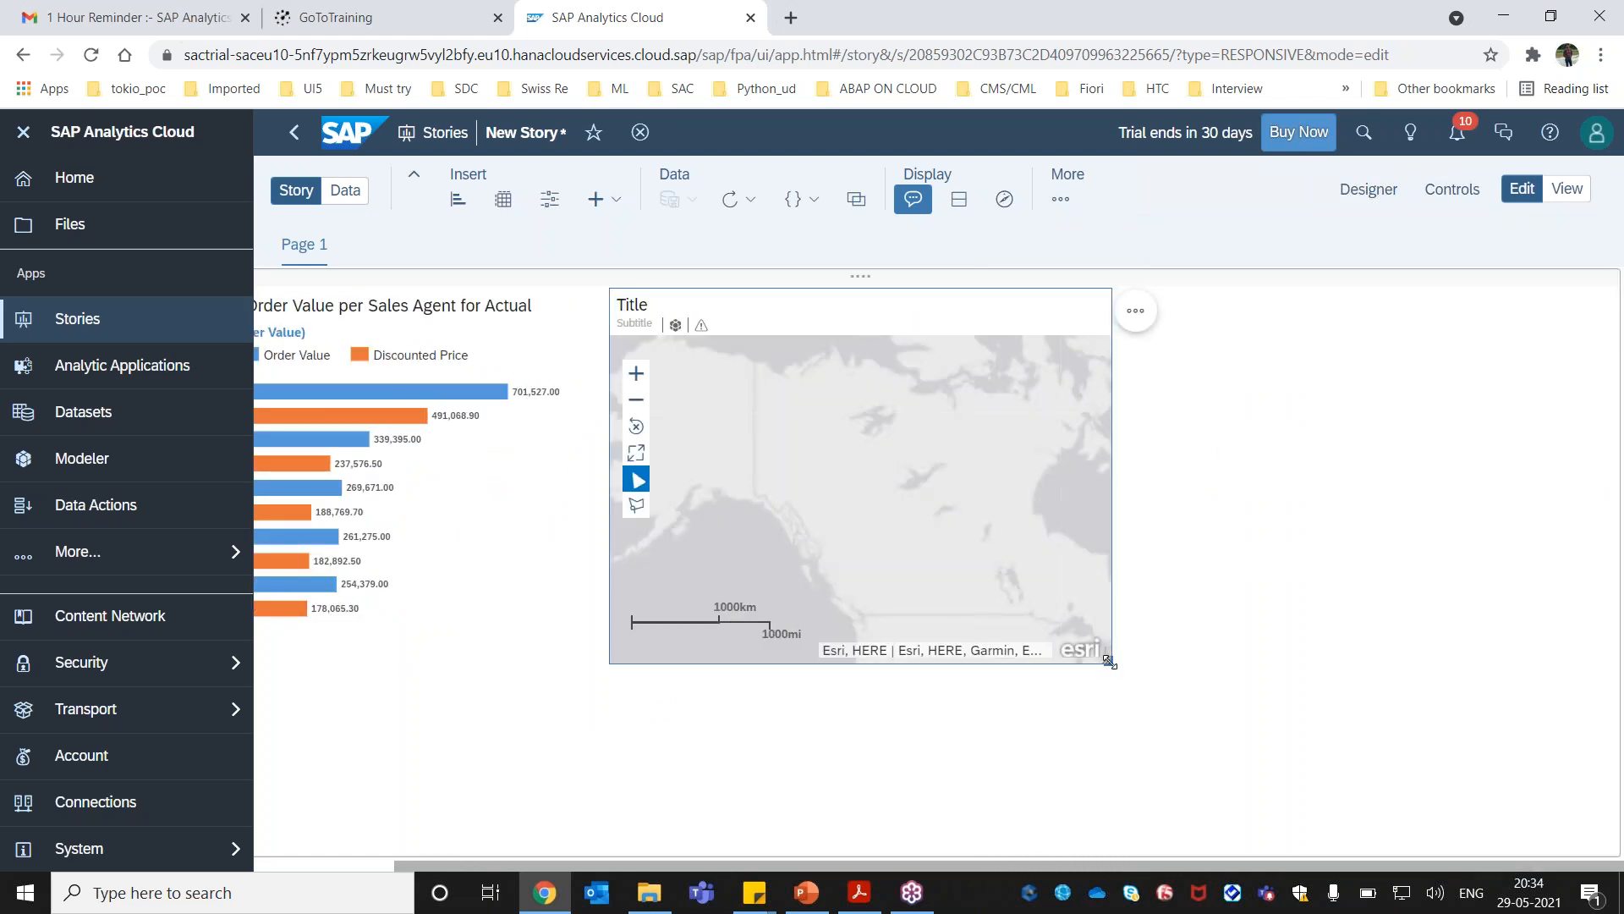
{"action": "left_click_drag", "start_coordinate": [1110, 660], "coordinate": [1476, 717]}
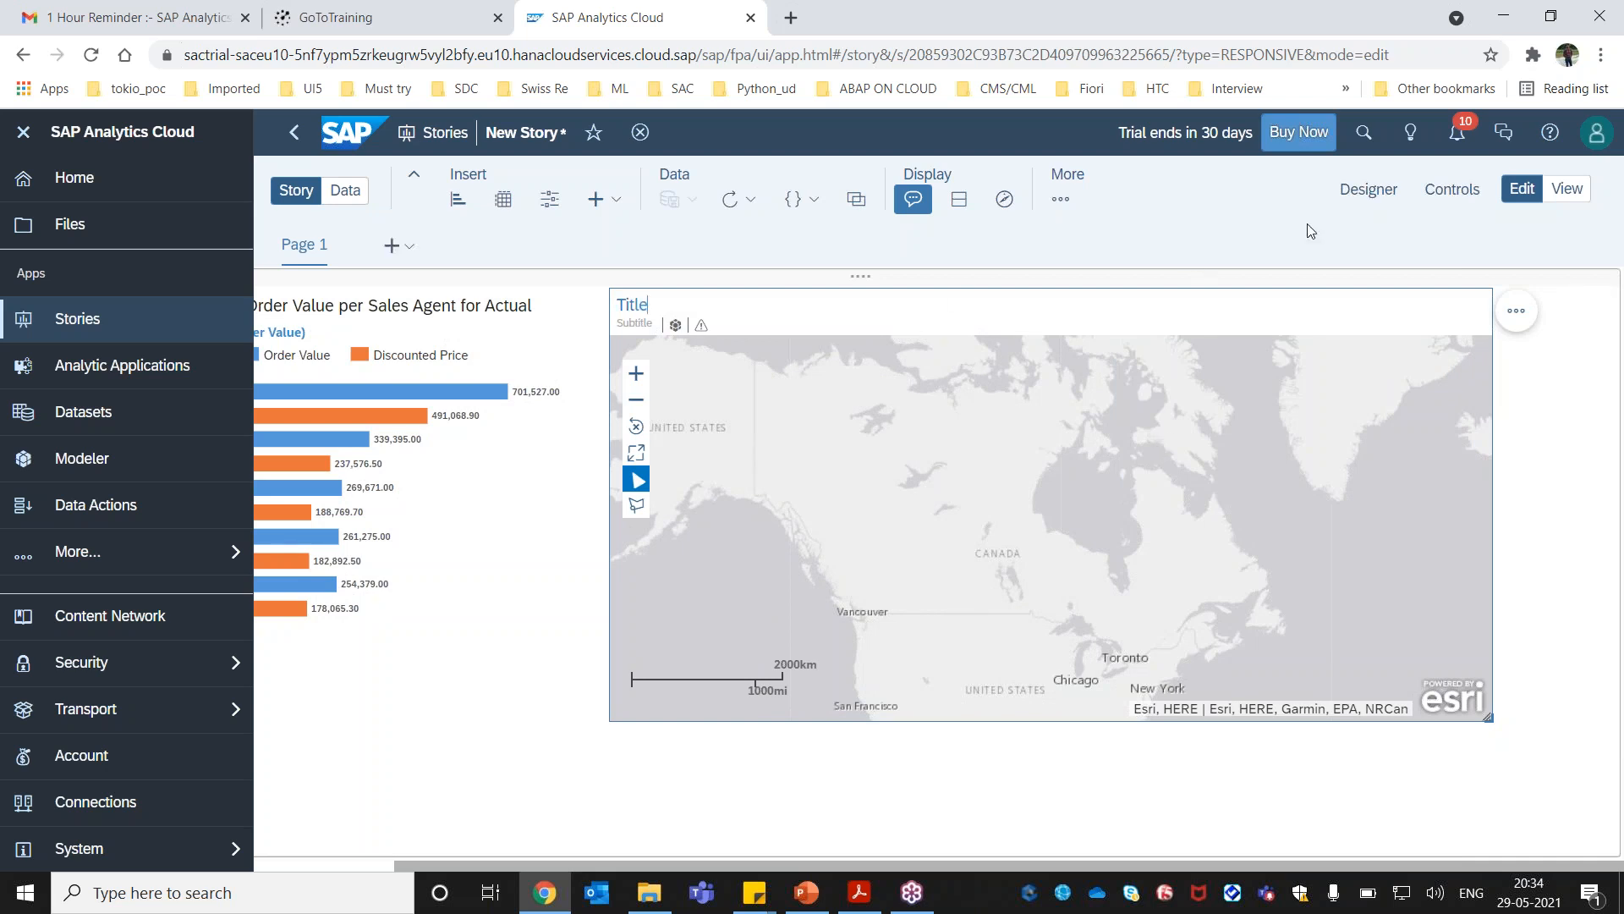
Set the geo map's base layer to National Geographic.
{"action": "left_click", "coordinate": [1370, 192]}
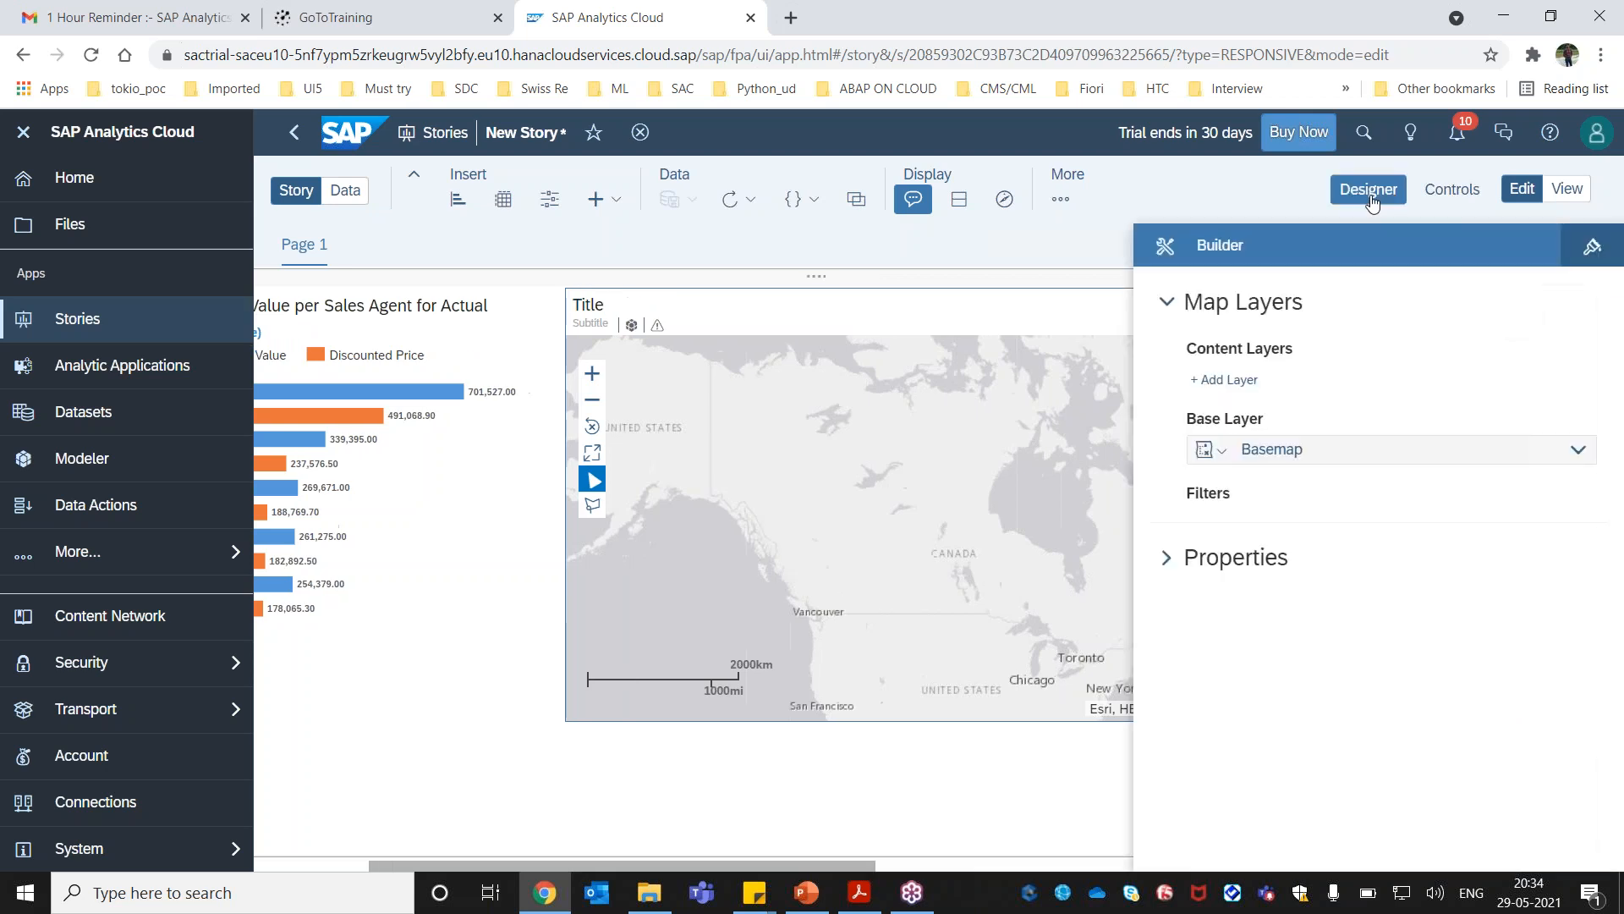
{"action": "left_click", "coordinate": [1217, 450]}
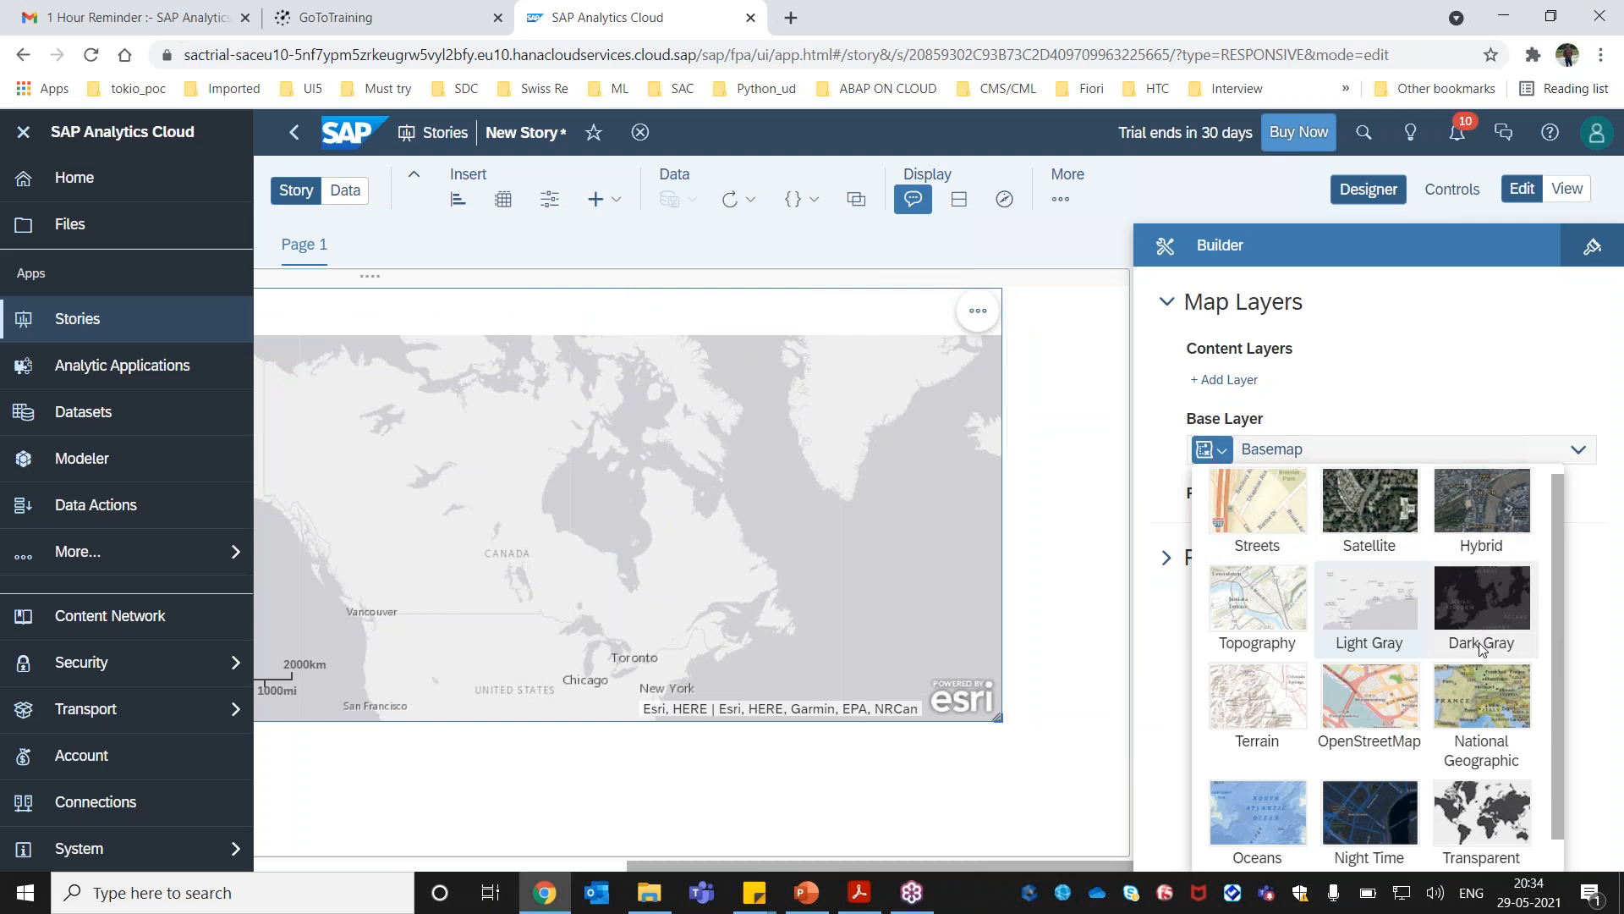
{"action": "left_click", "coordinate": [1478, 695]}
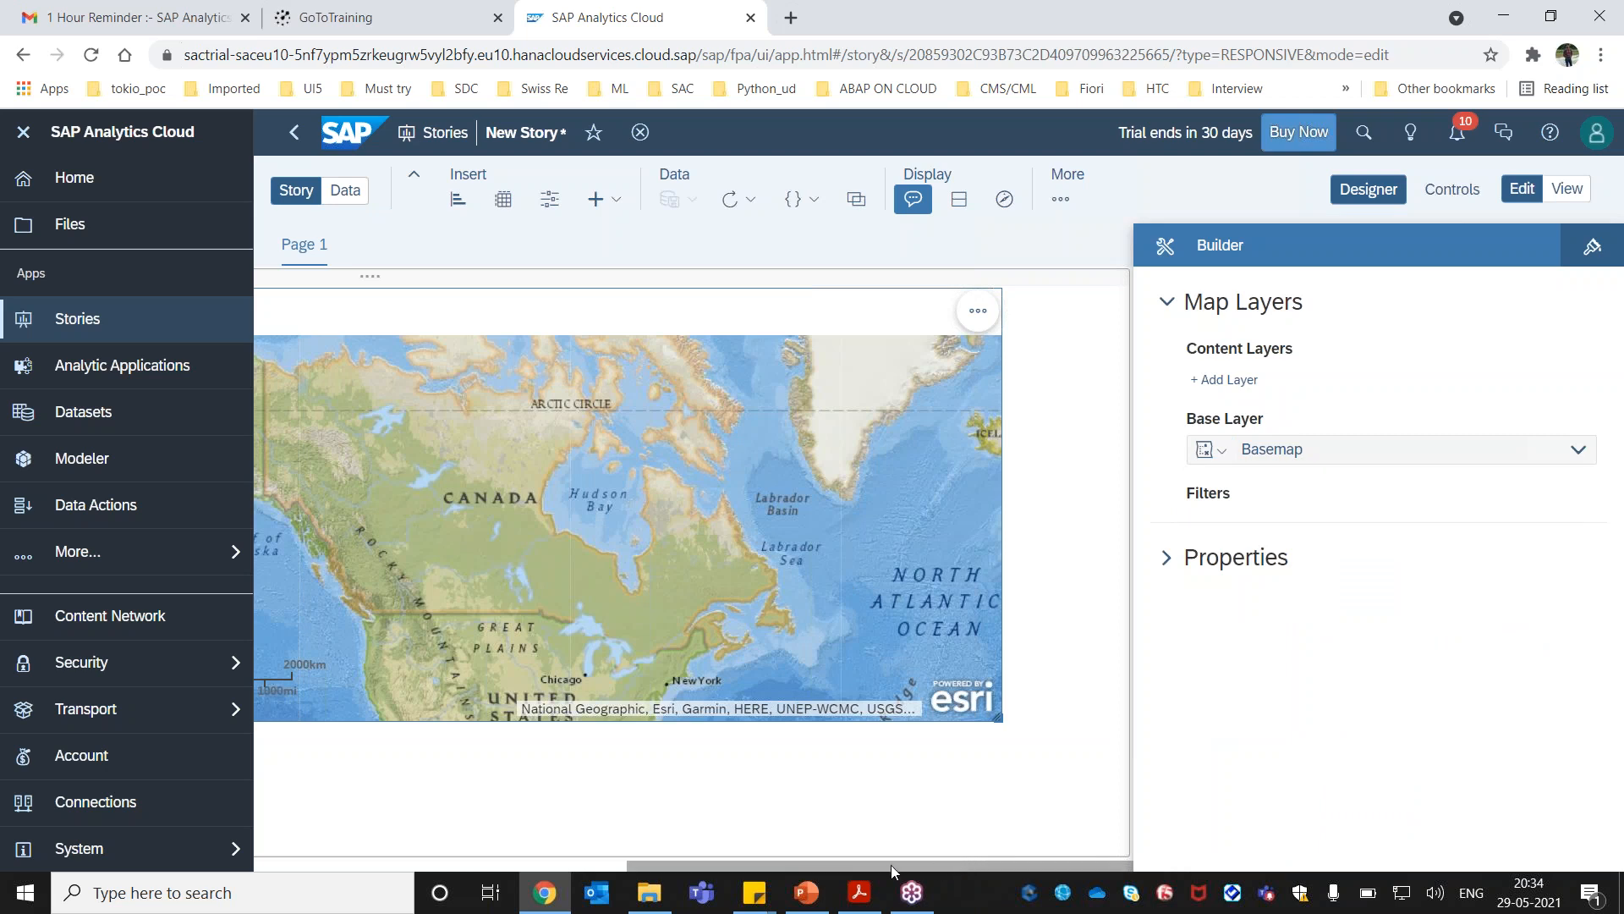
{"action": "left_click_drag", "start_coordinate": [891, 864], "coordinate": [751, 864]}
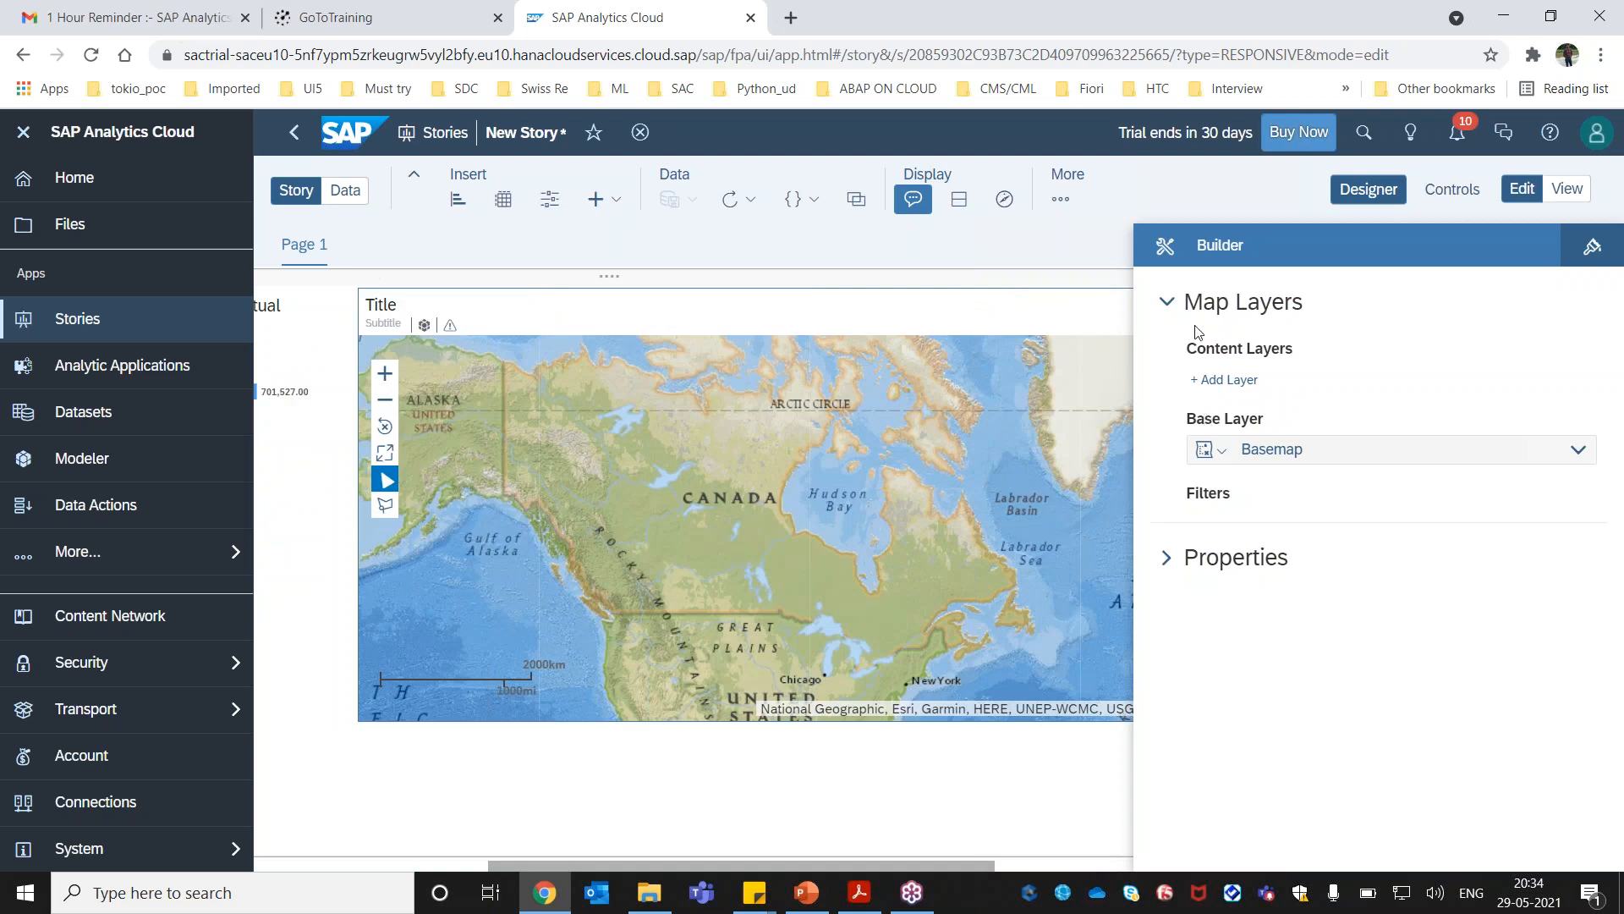
Look at the geo map's location properties and its styling options.
{"action": "left_click", "coordinate": [1166, 557]}
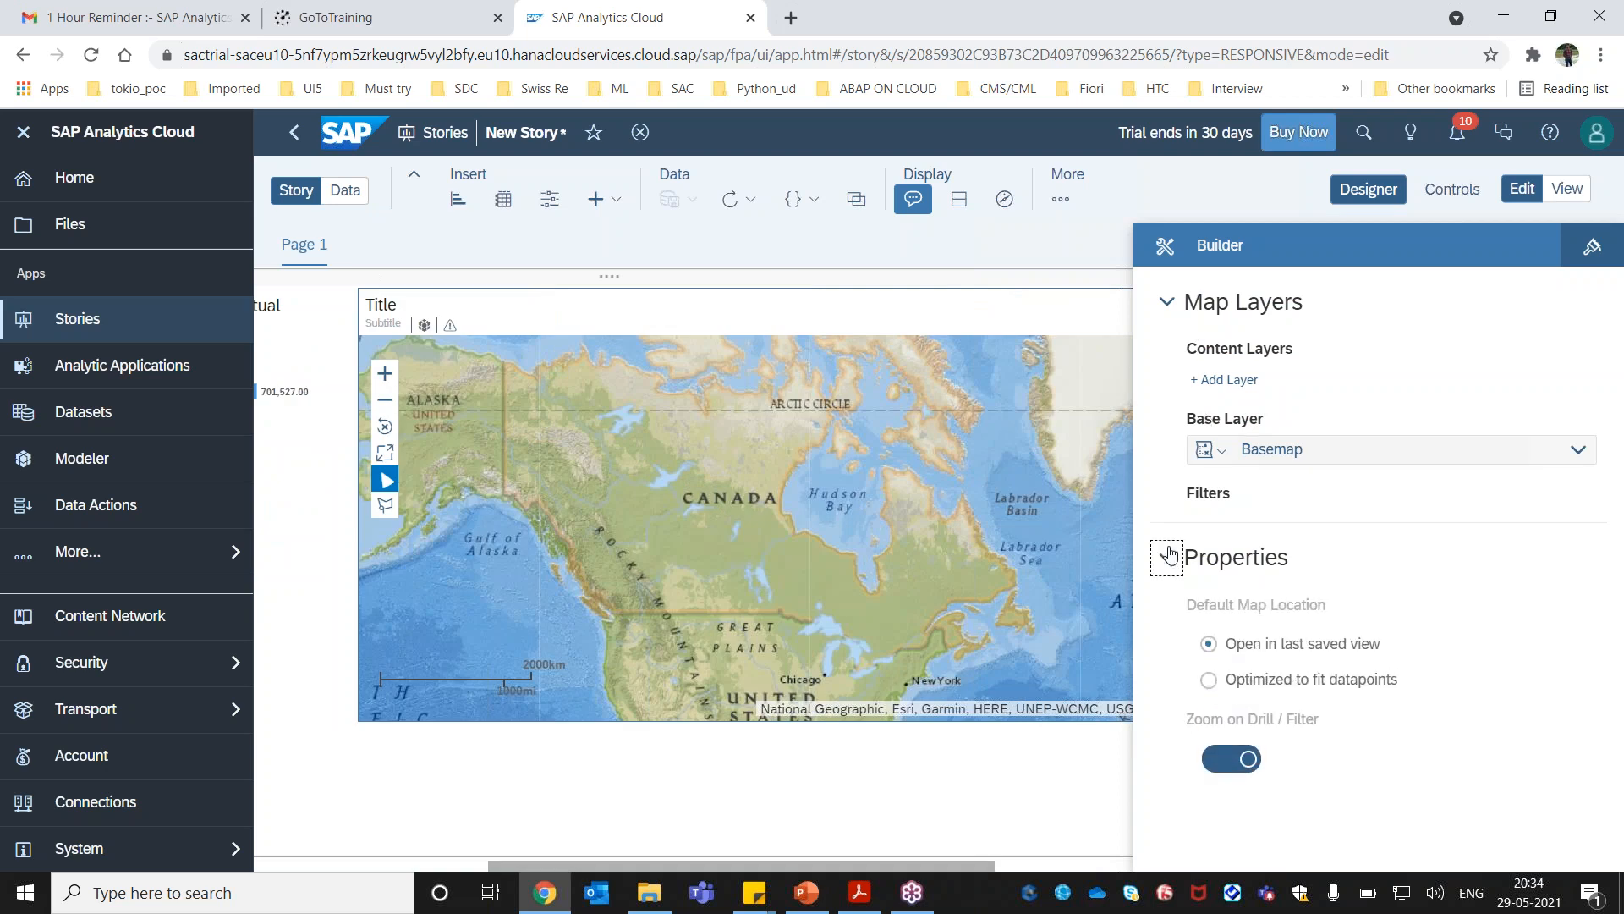
{"action": "left_click", "coordinate": [1168, 555]}
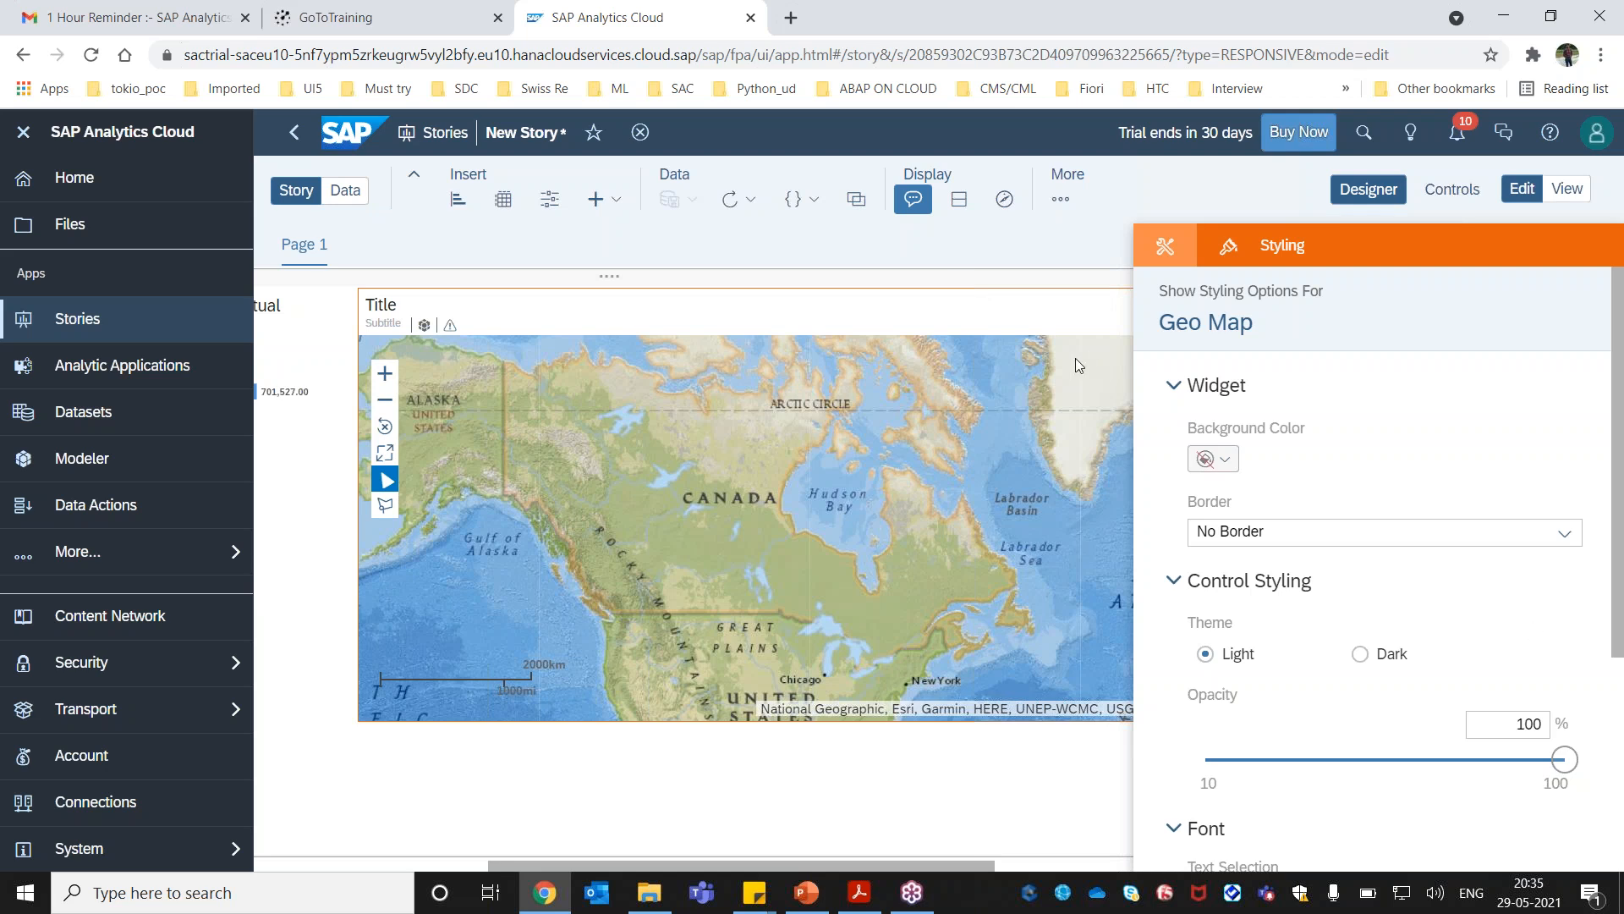
{"action": "left_click", "coordinate": [910, 296]}
{"action": "left_click", "coordinate": [888, 290]}
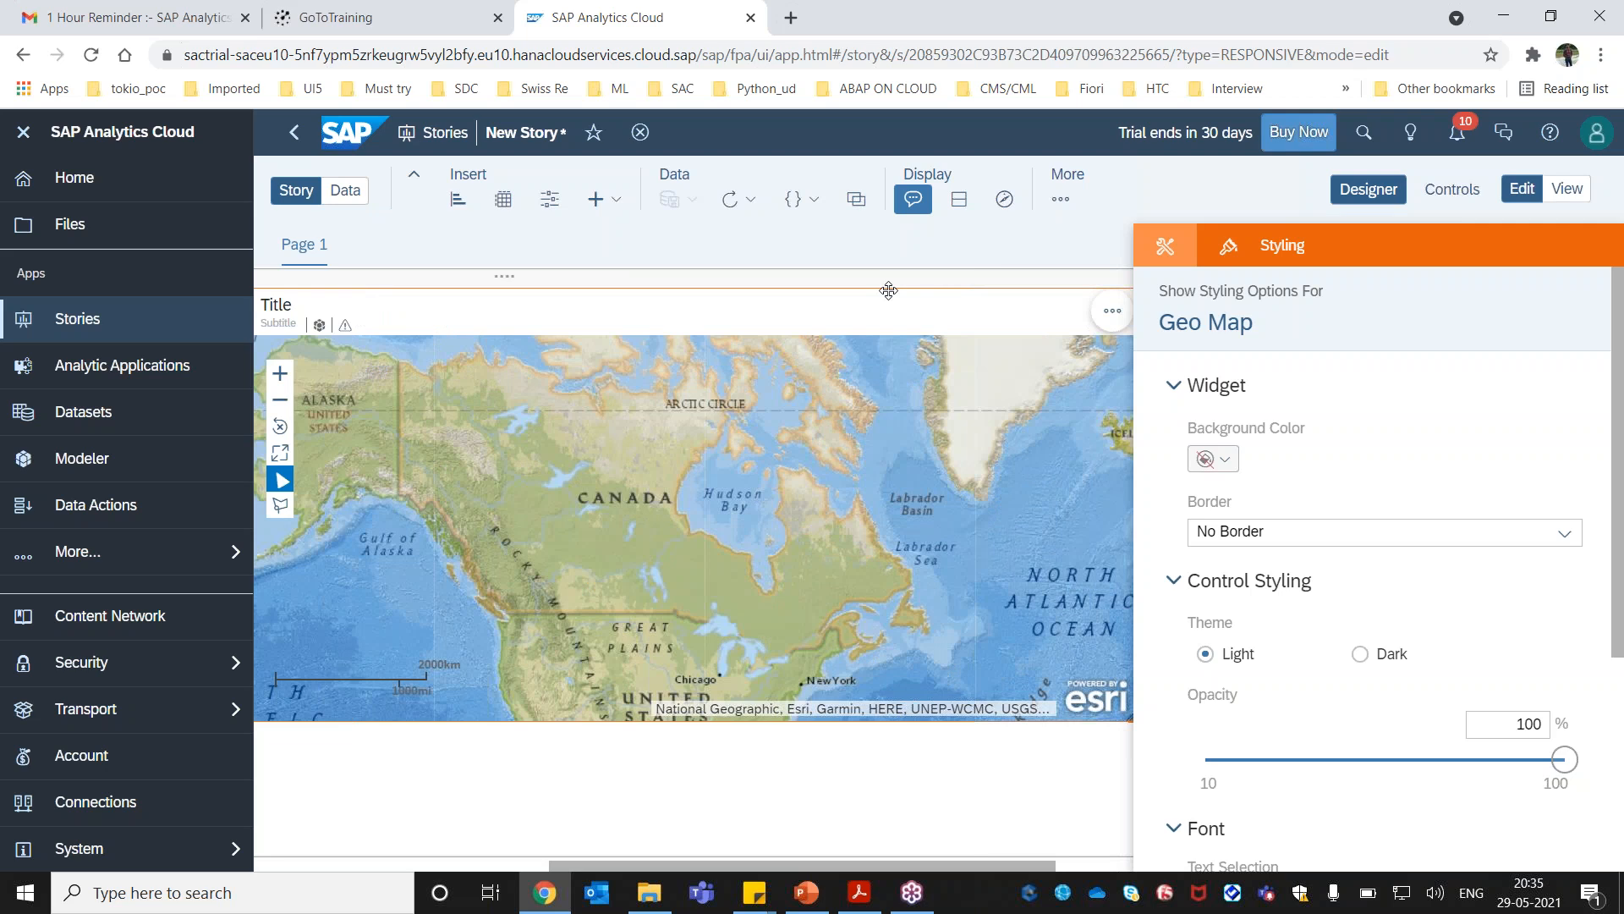
{"action": "left_click", "coordinate": [1164, 248]}
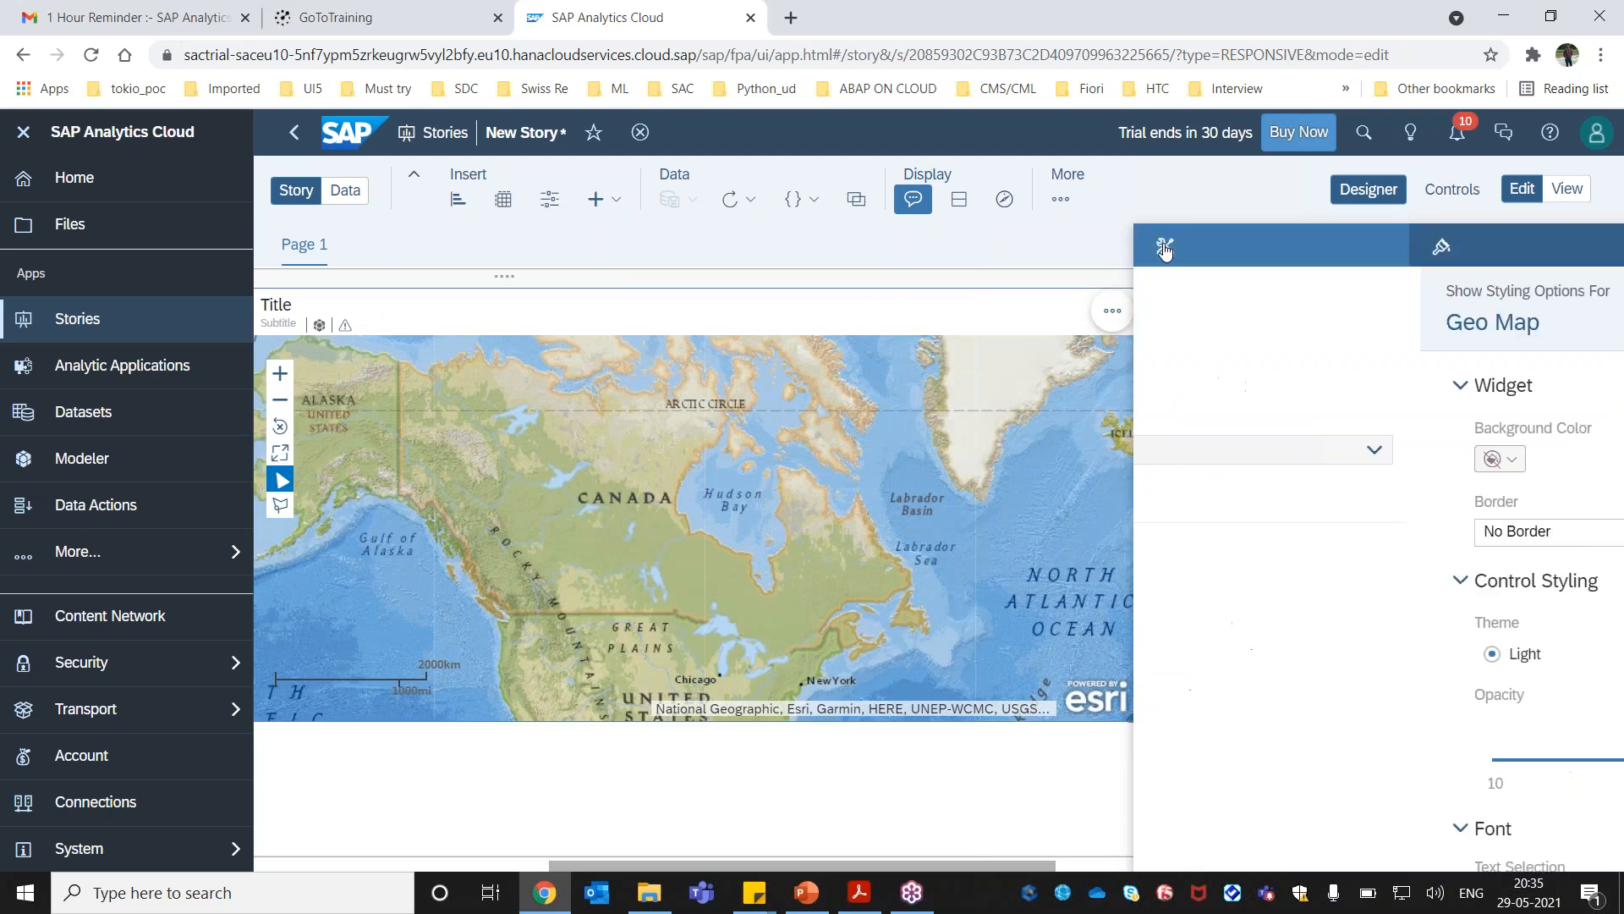
Review the geo map's base layer choices and its widget filters.
{"action": "left_click", "coordinate": [1229, 455]}
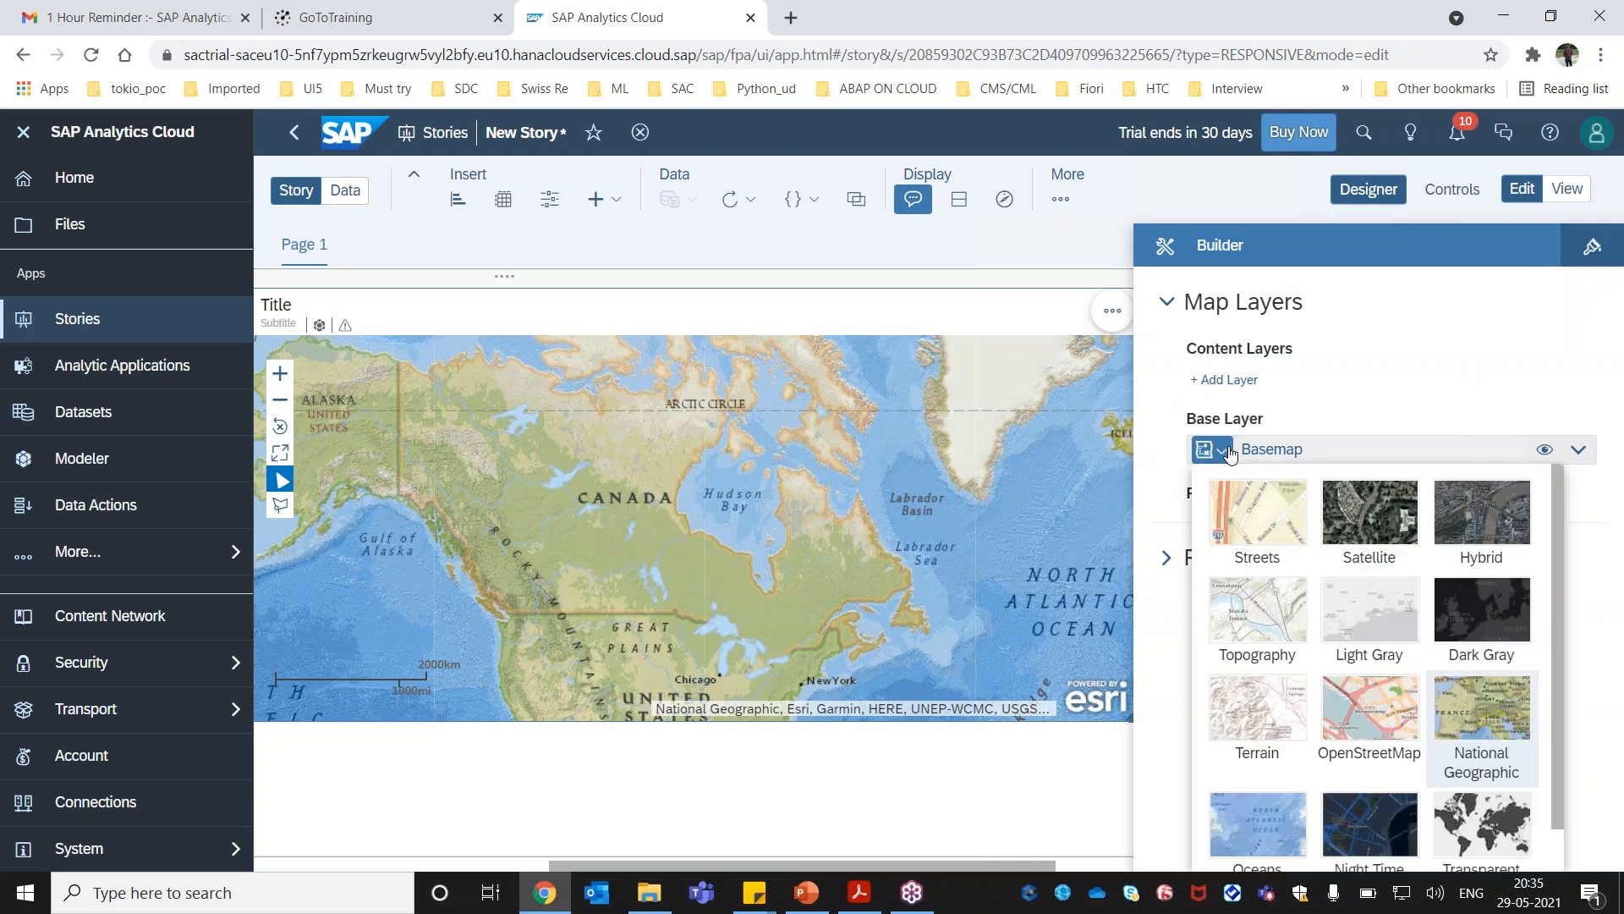
{"action": "left_click", "coordinate": [1492, 805]}
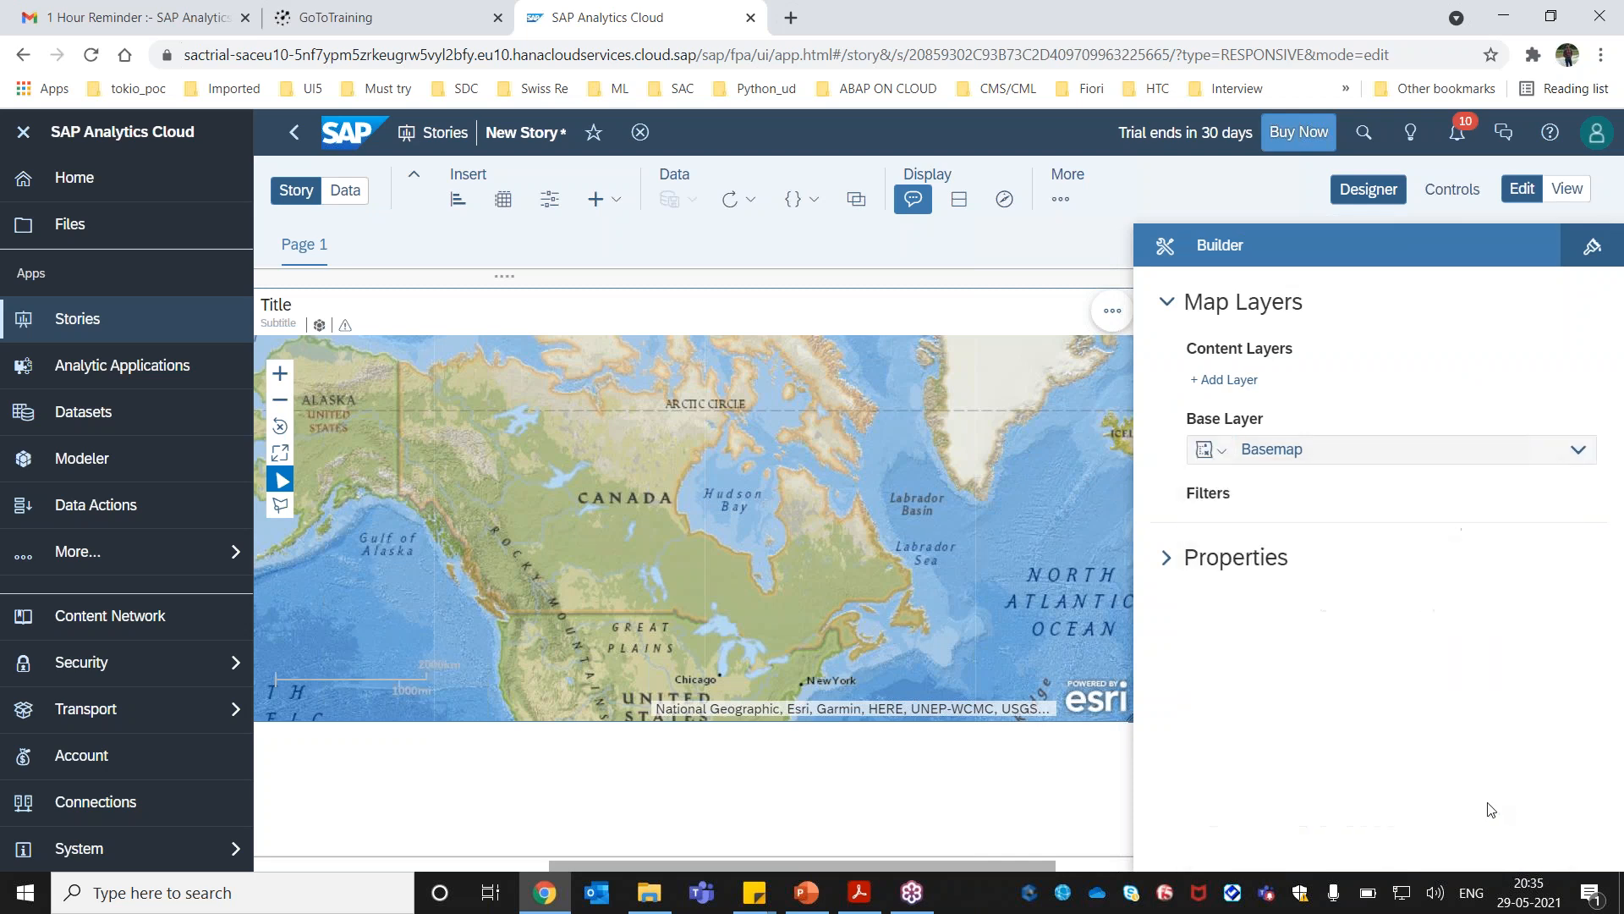
{"action": "left_click", "coordinate": [1230, 455]}
{"action": "left_click_drag", "start_coordinate": [991, 865], "coordinate": [774, 865]}
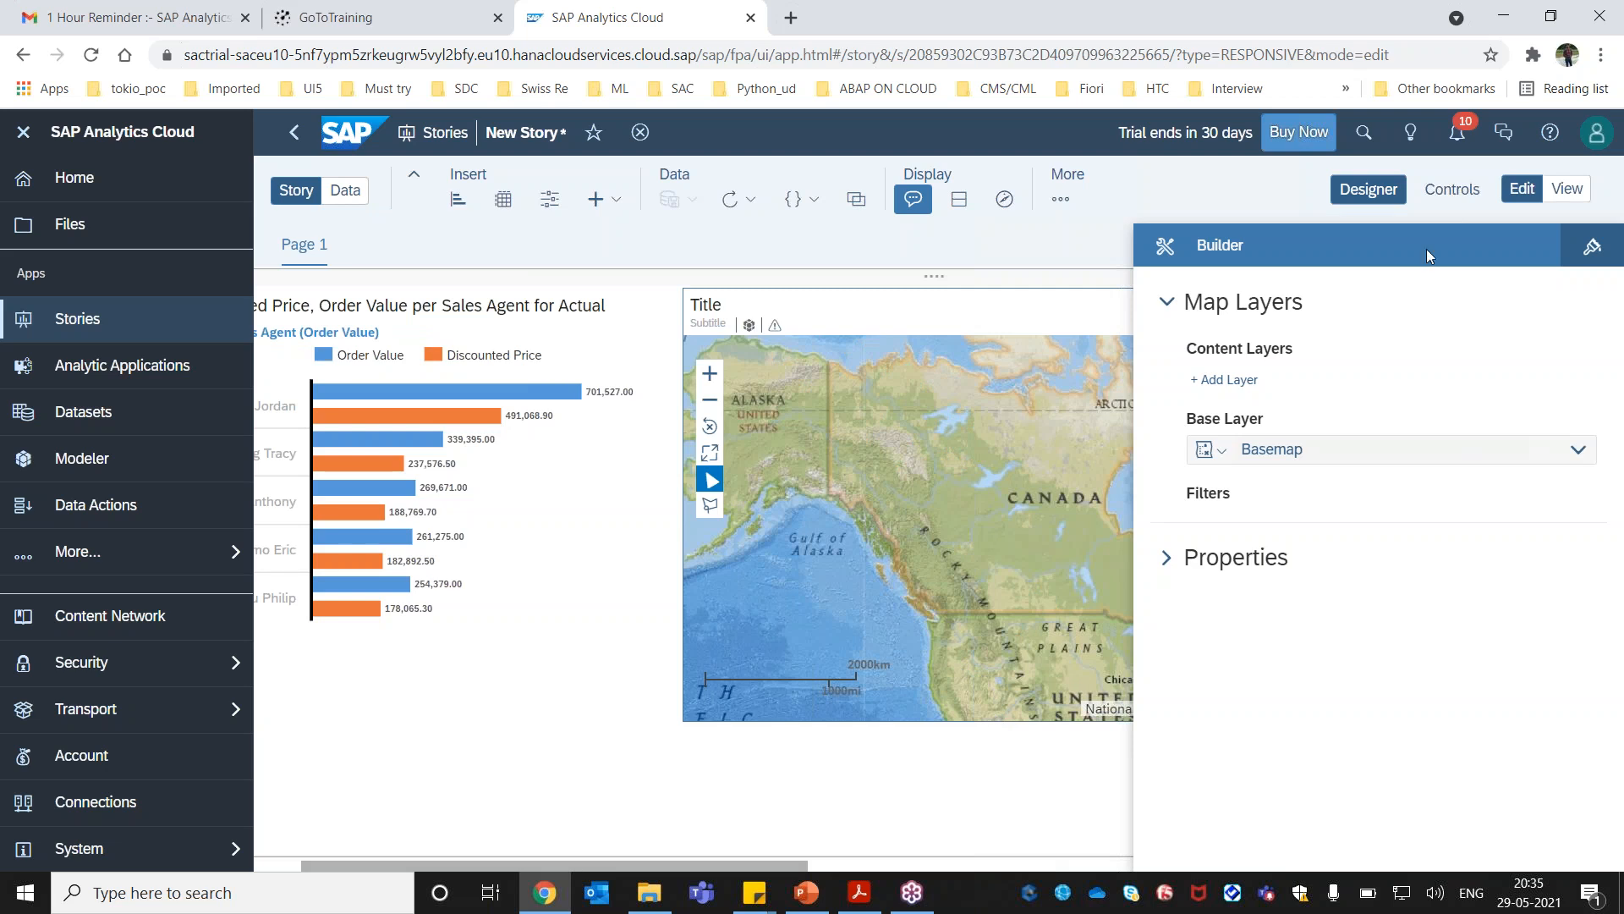
{"action": "left_click", "coordinate": [1460, 205]}
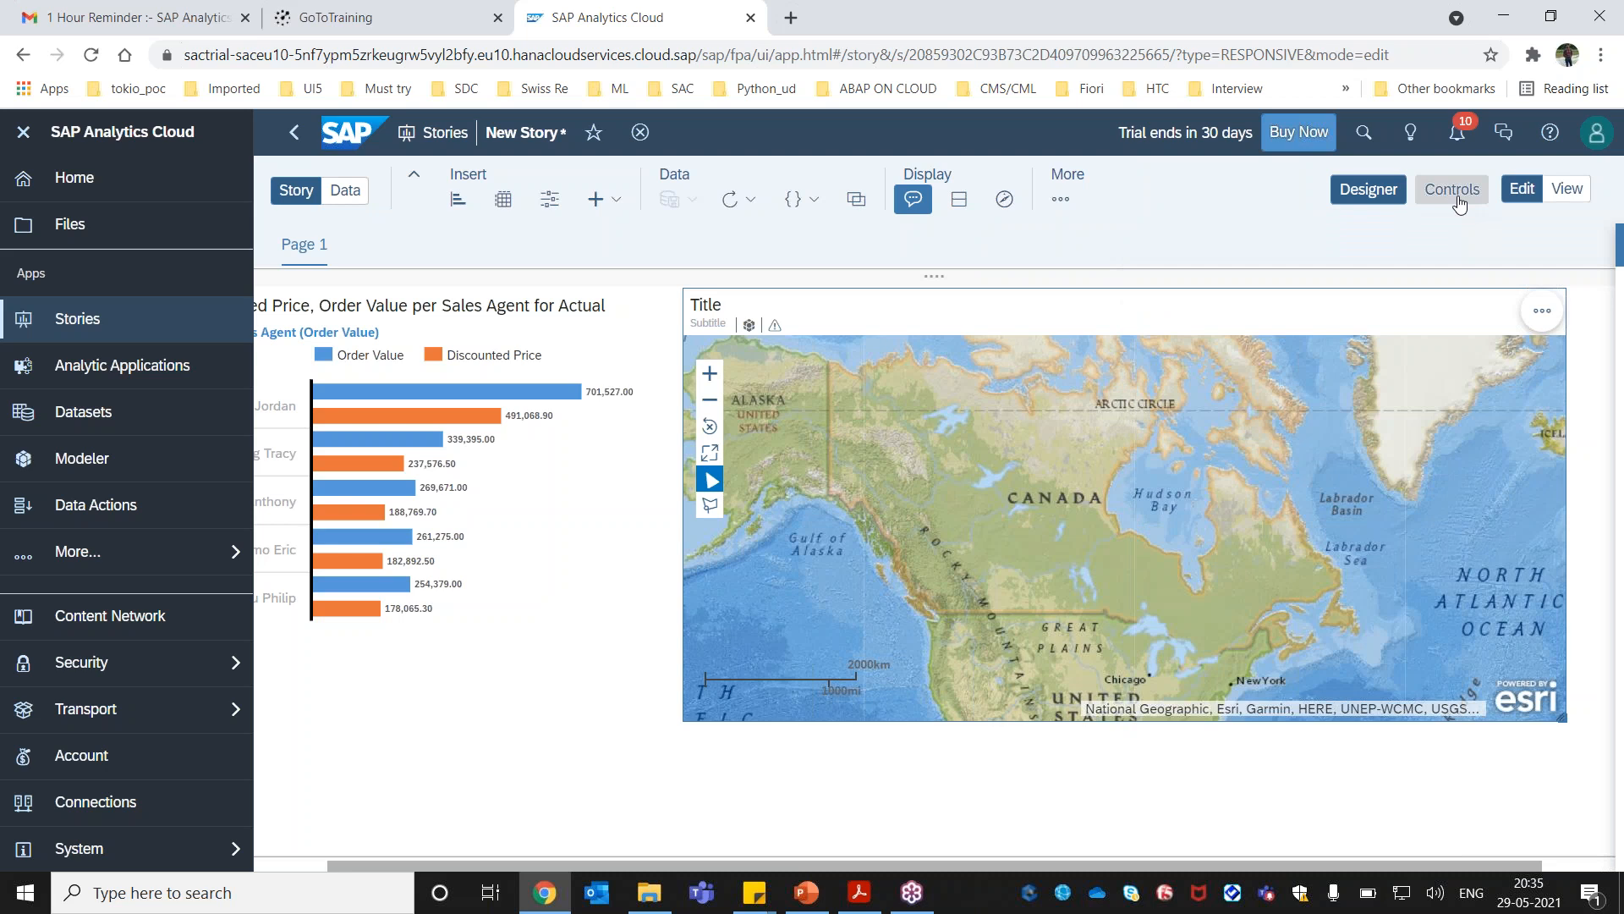
{"action": "left_click", "coordinate": [1458, 203]}
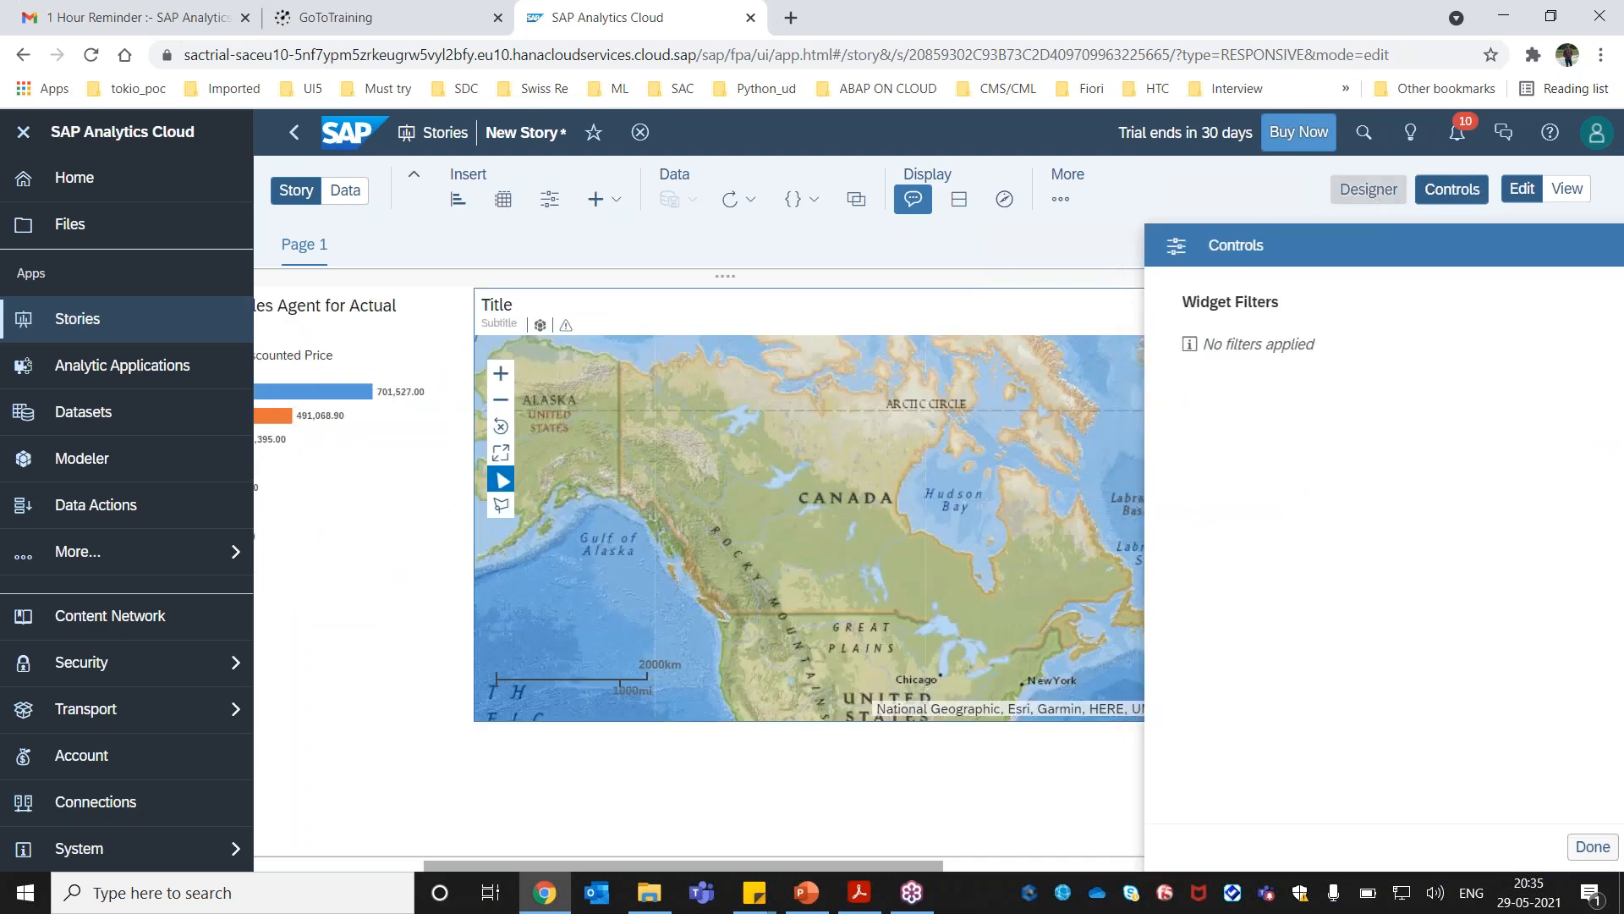
{"action": "left_click", "coordinate": [870, 305]}
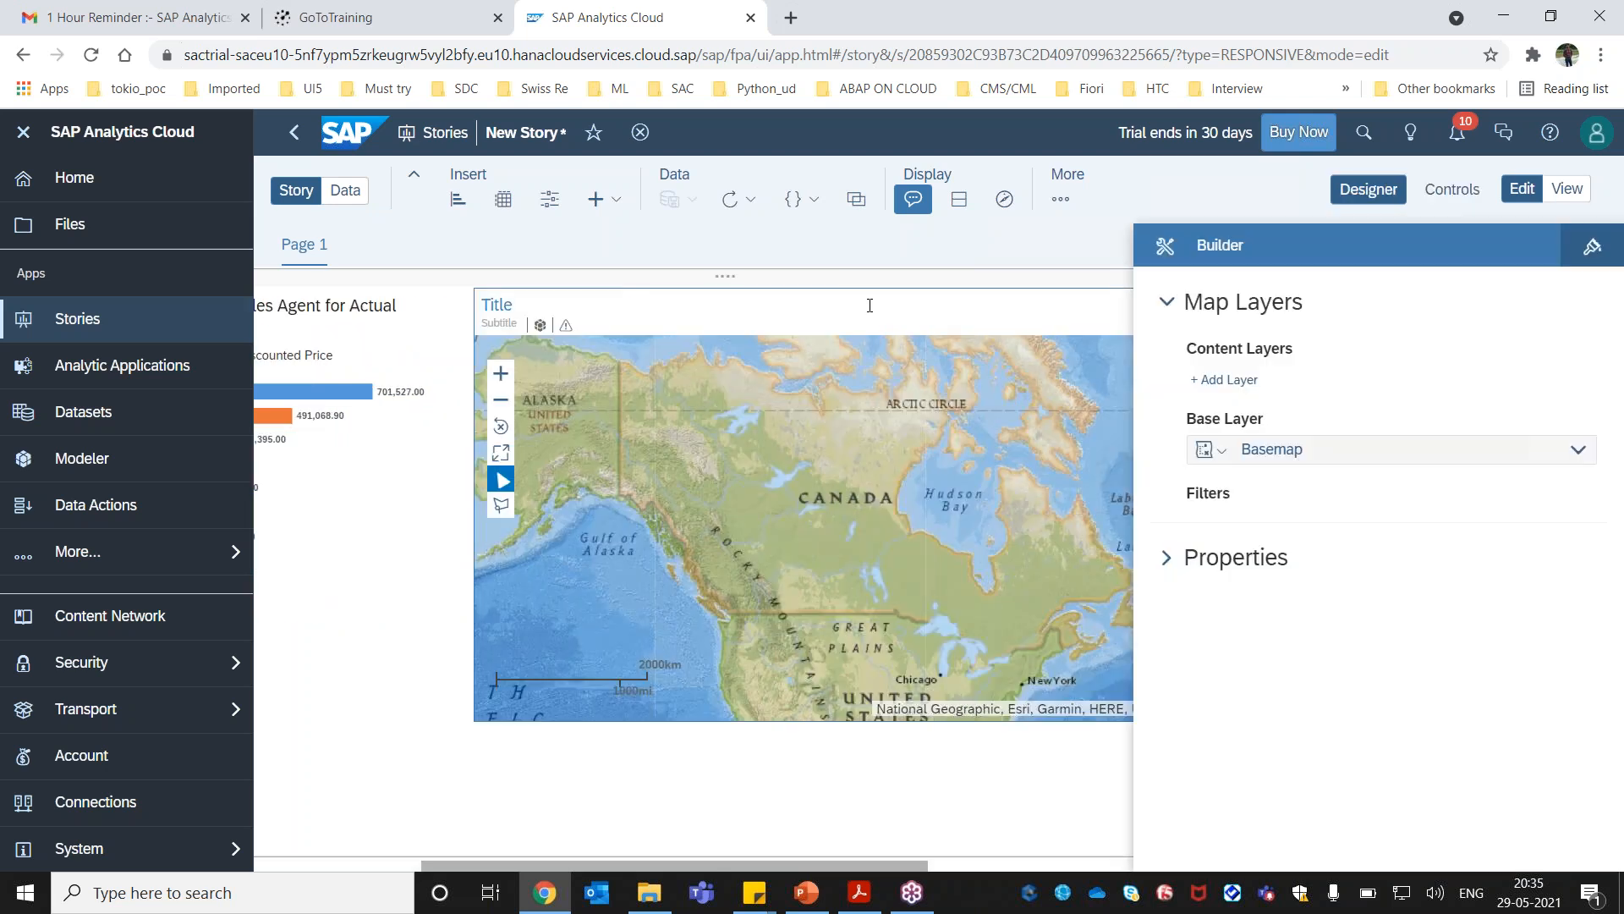
Copy the geo map and paste a duplicate of it onto the page.
{"action": "left_click", "coordinate": [781, 290]}
{"action": "key", "text": "ctrl+c"}
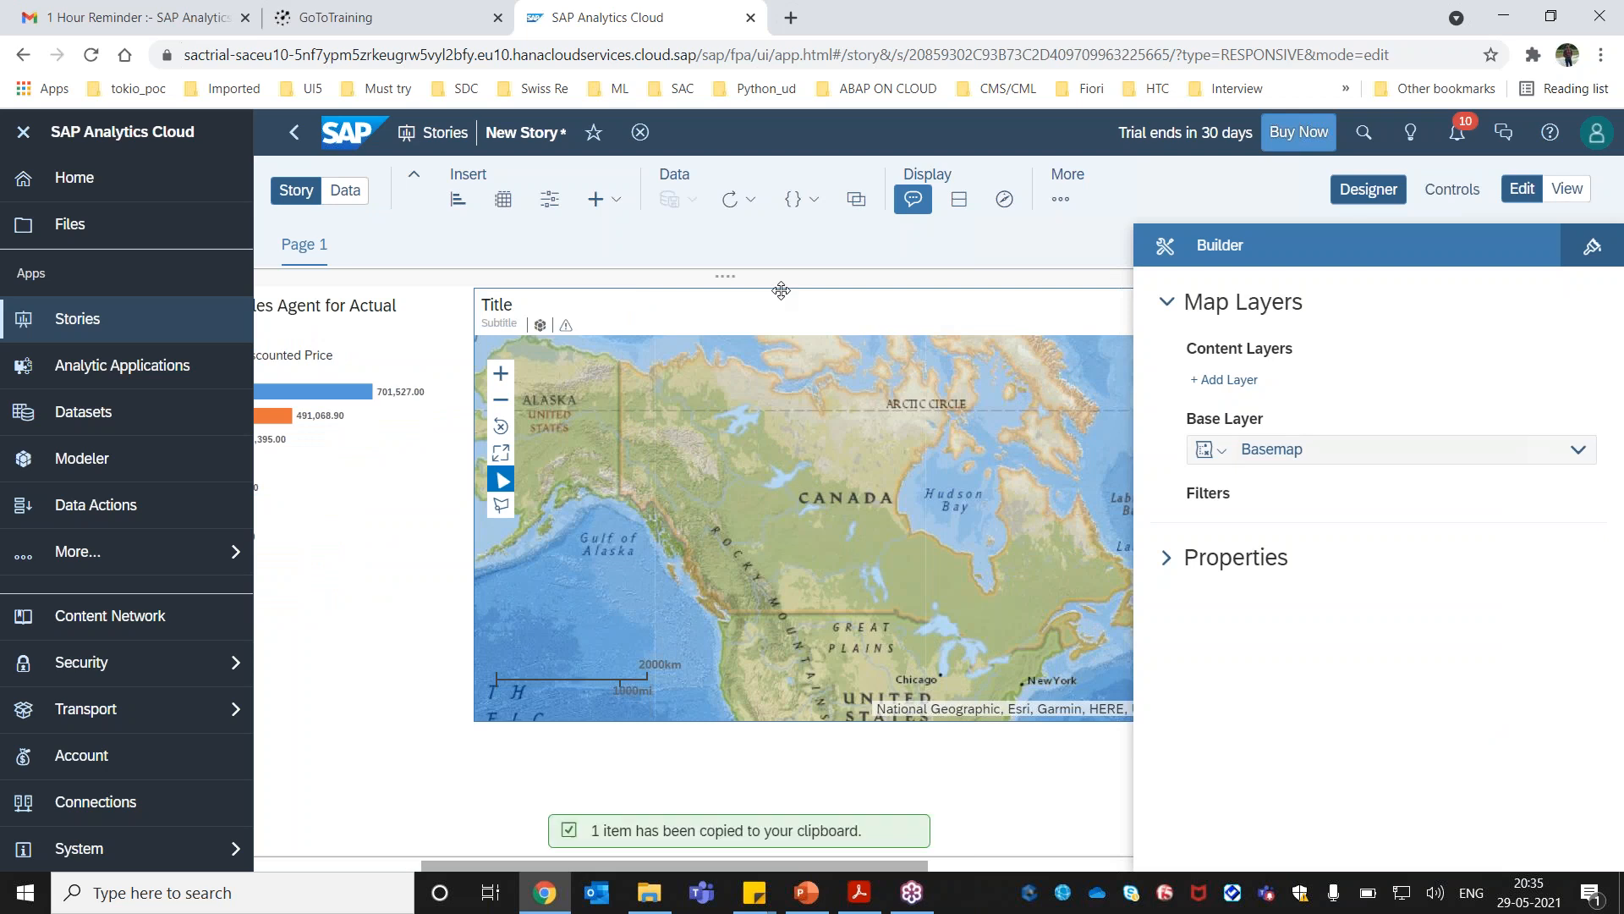
{"action": "left_click", "coordinate": [430, 774]}
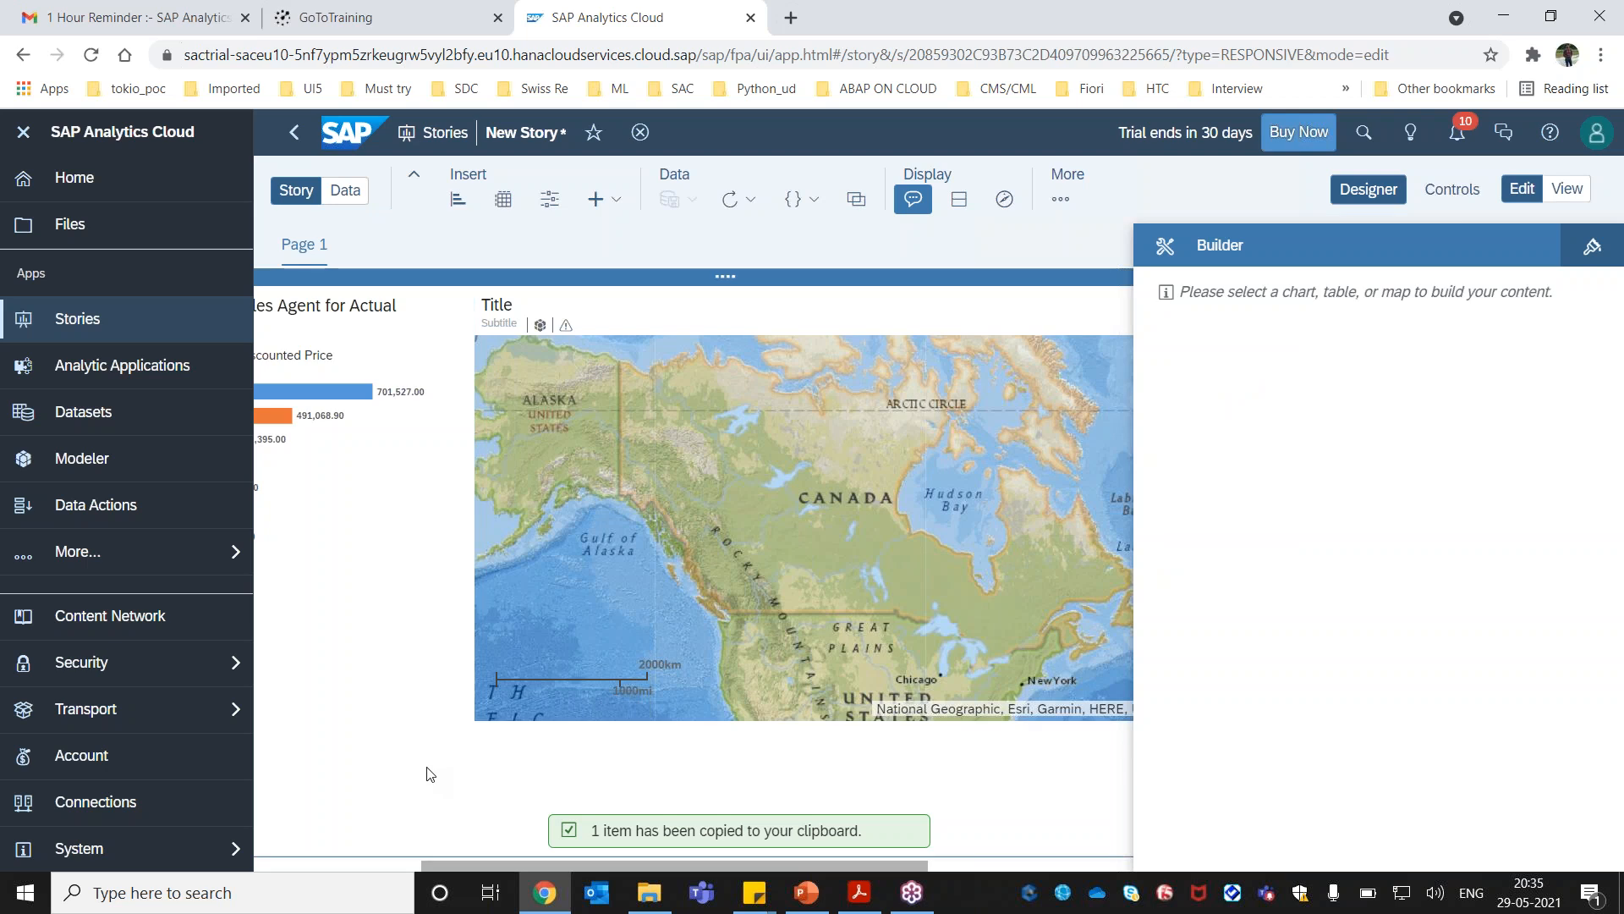
{"action": "key", "text": "ctrl+v"}
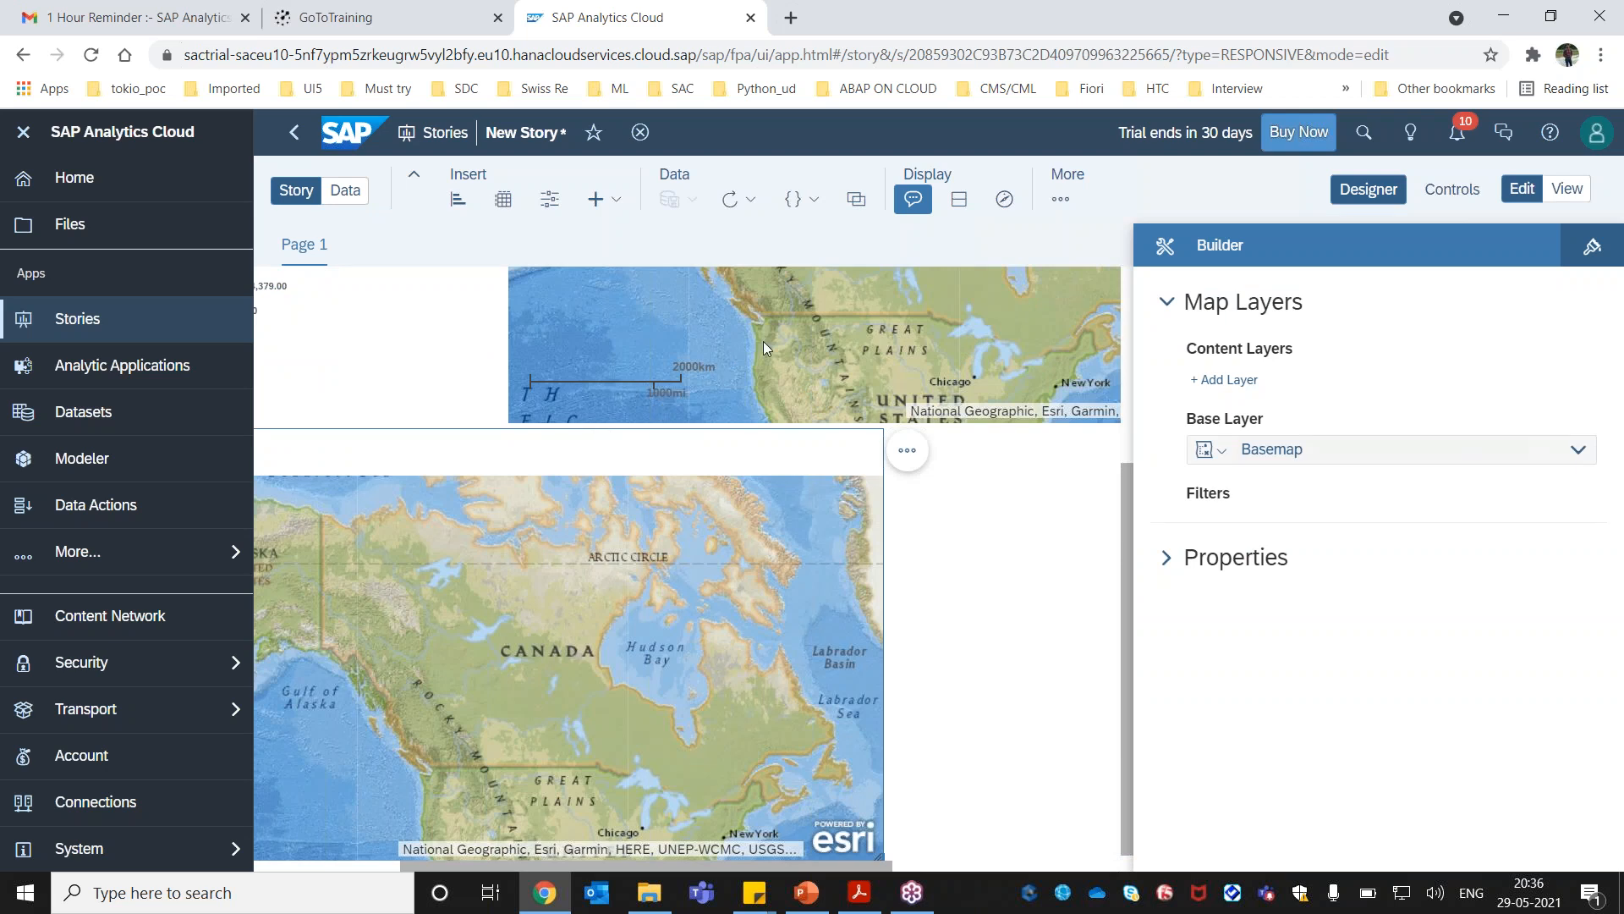
Delete both the duplicated and the original geo map from the page.
{"action": "key", "text": "Delete"}
{"action": "left_click", "coordinate": [689, 290]}
{"action": "key", "text": "Delete"}
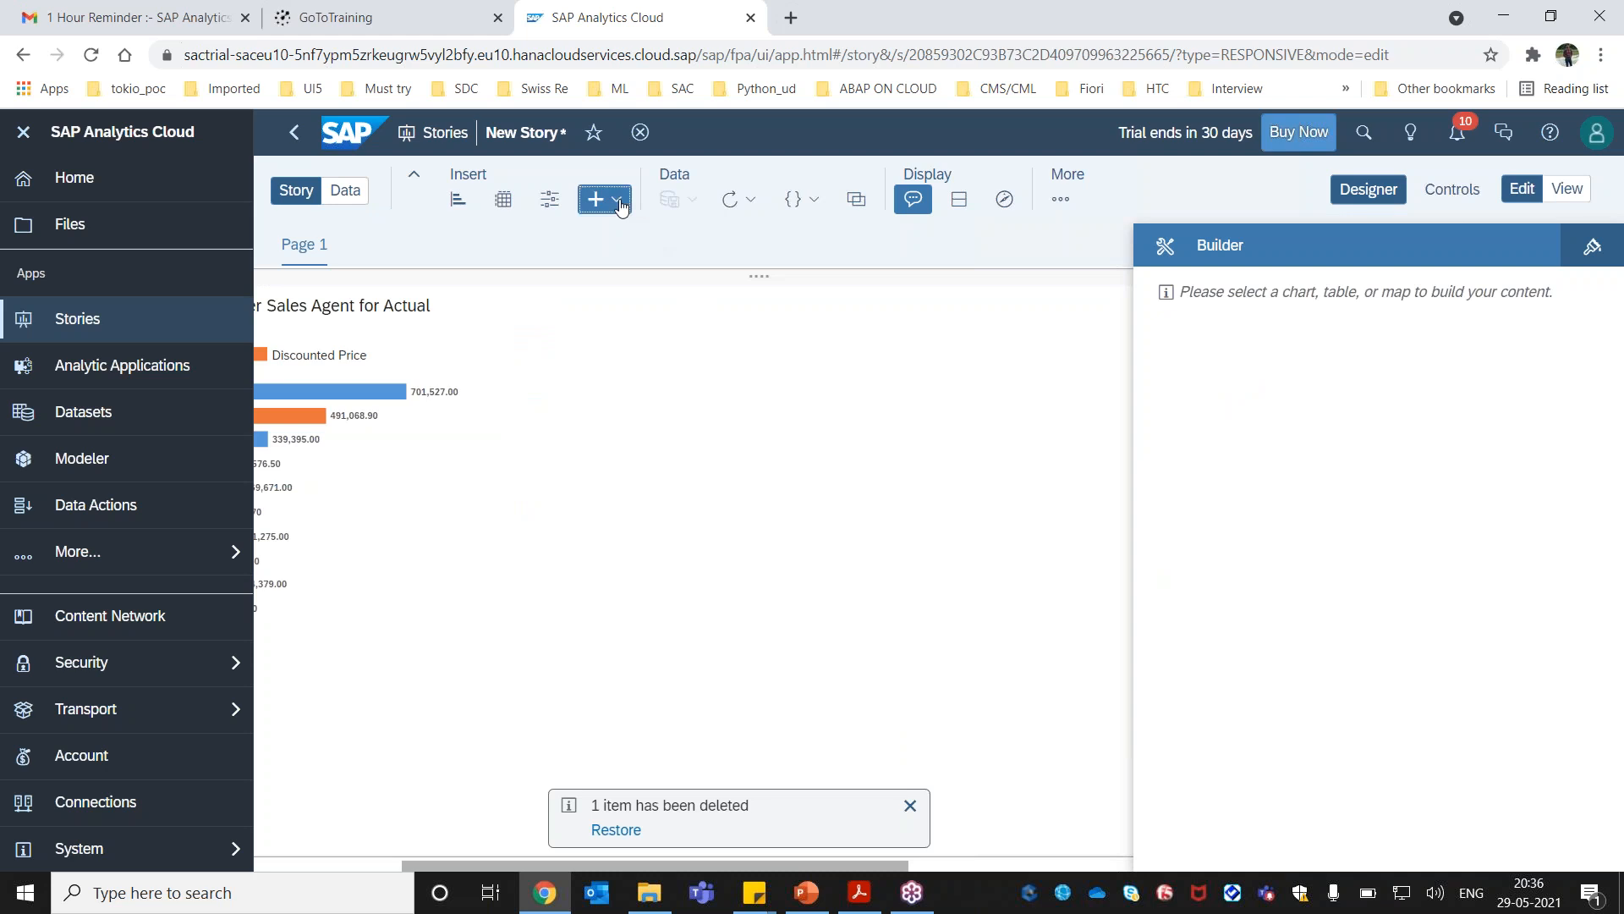
Insert a new geo map beside the chart and set its base layer to National Geographic.
{"action": "left_click", "coordinate": [618, 201]}
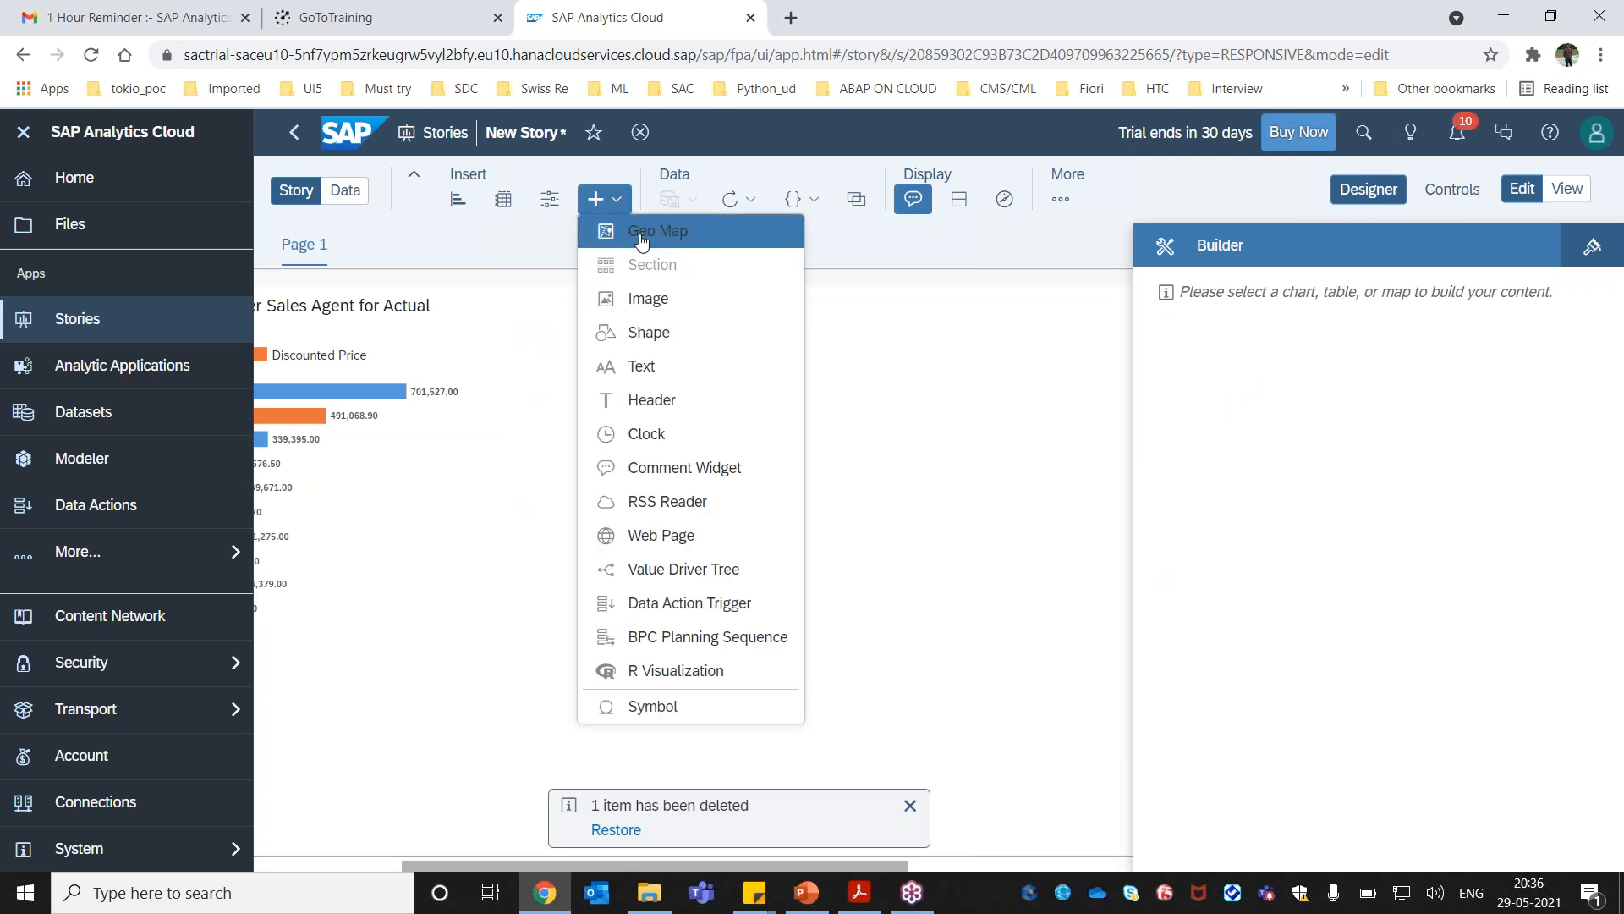
{"action": "left_click", "coordinate": [643, 240]}
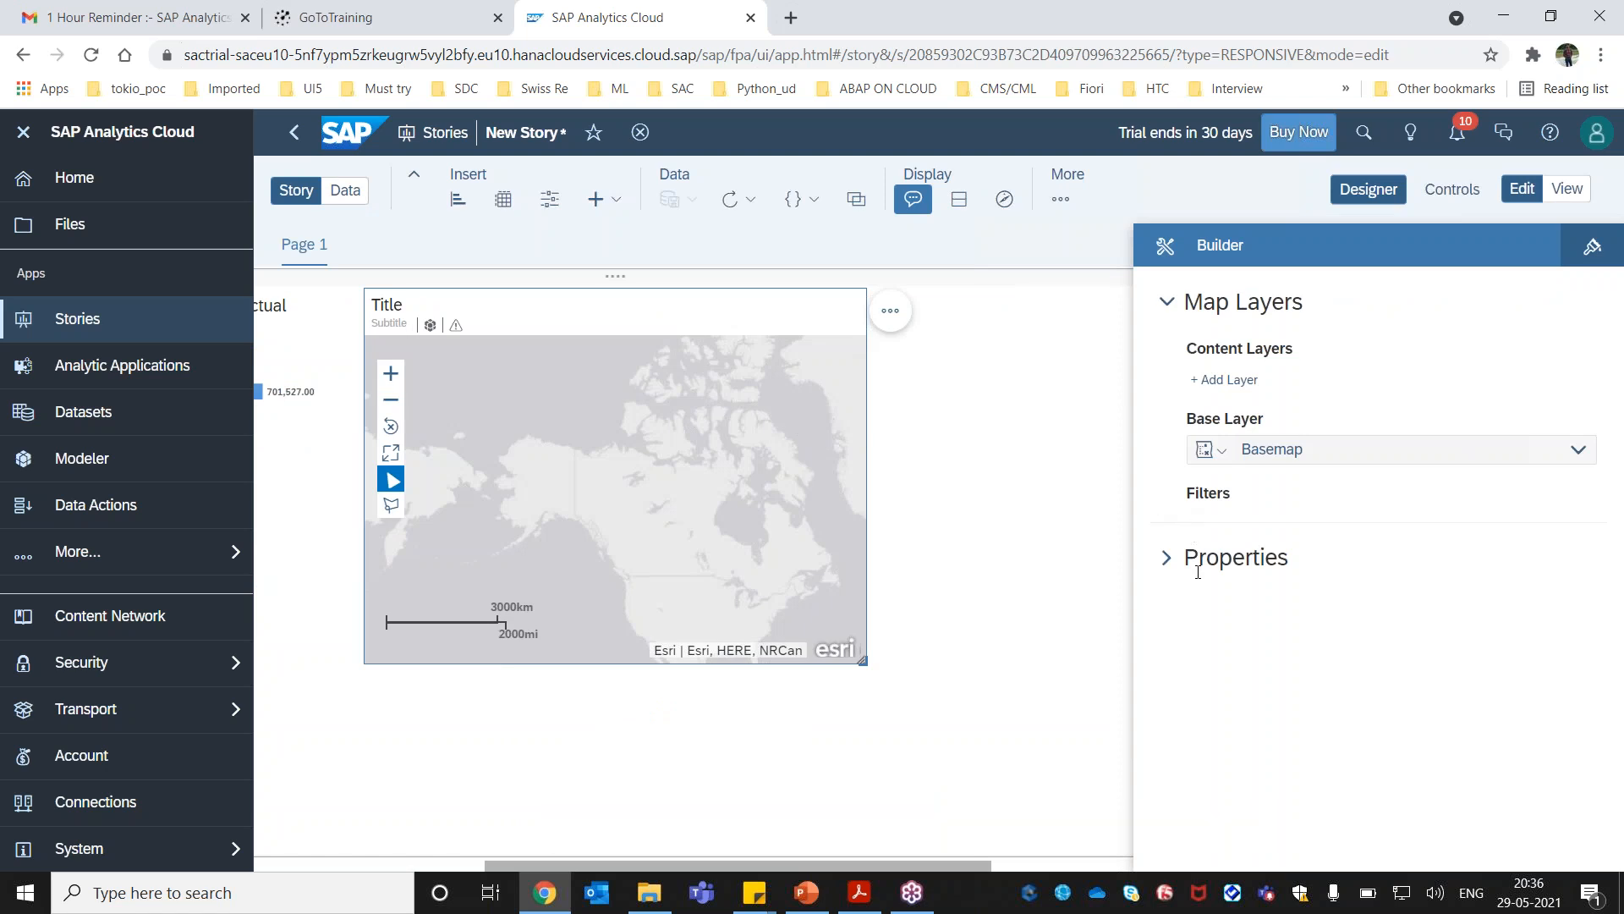
{"action": "left_click", "coordinate": [1166, 558]}
{"action": "left_click", "coordinate": [1166, 558]}
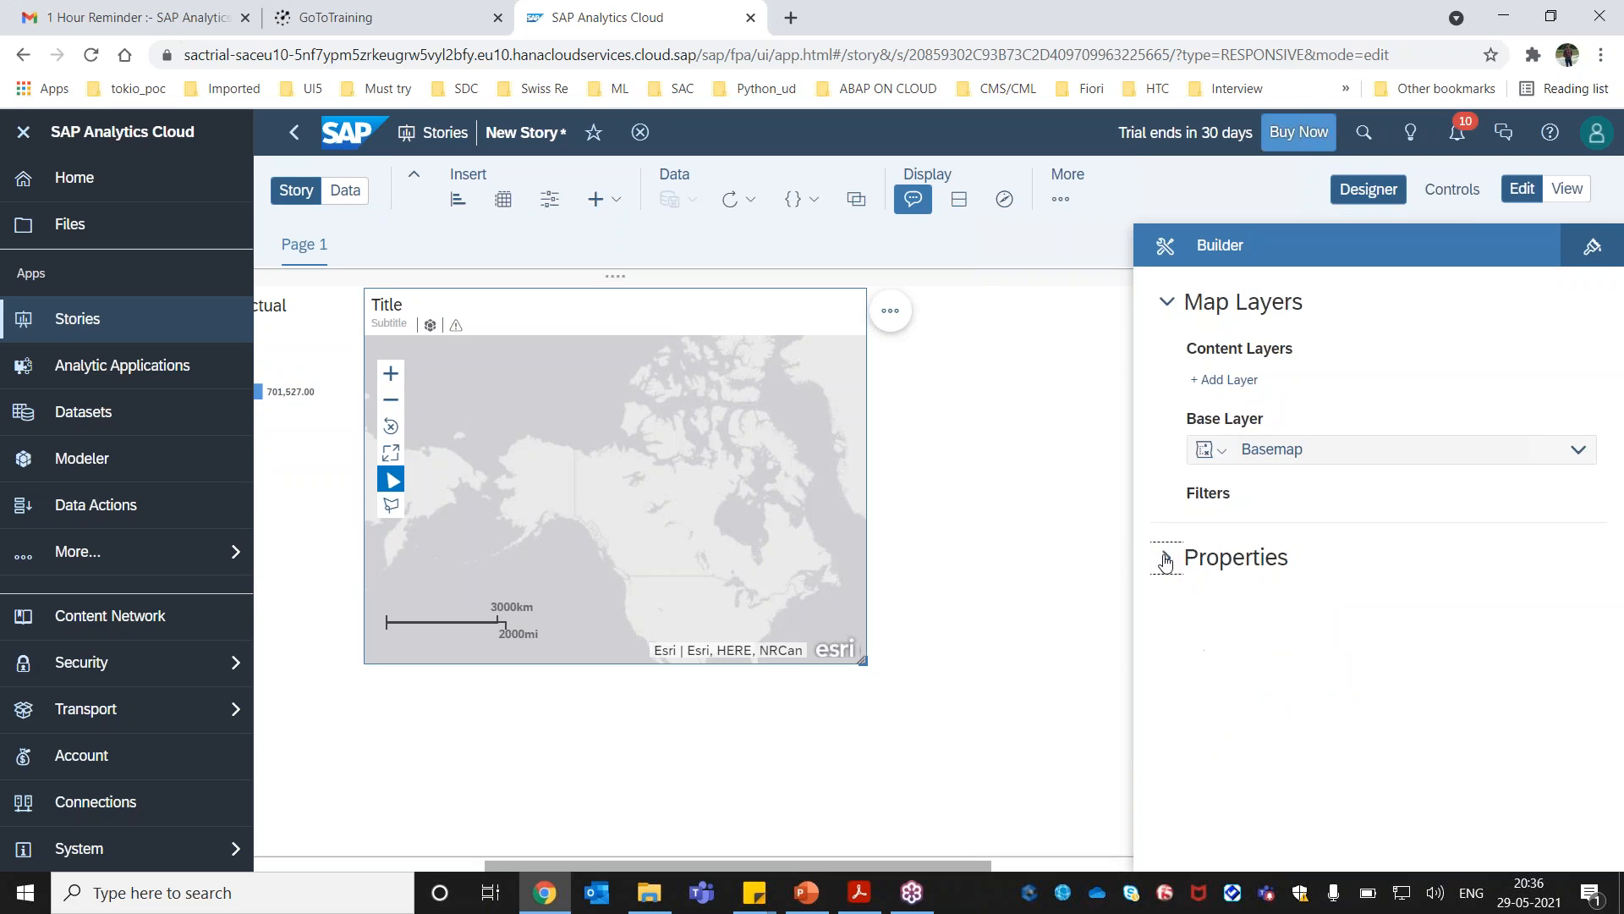
{"action": "left_click", "coordinate": [1212, 449]}
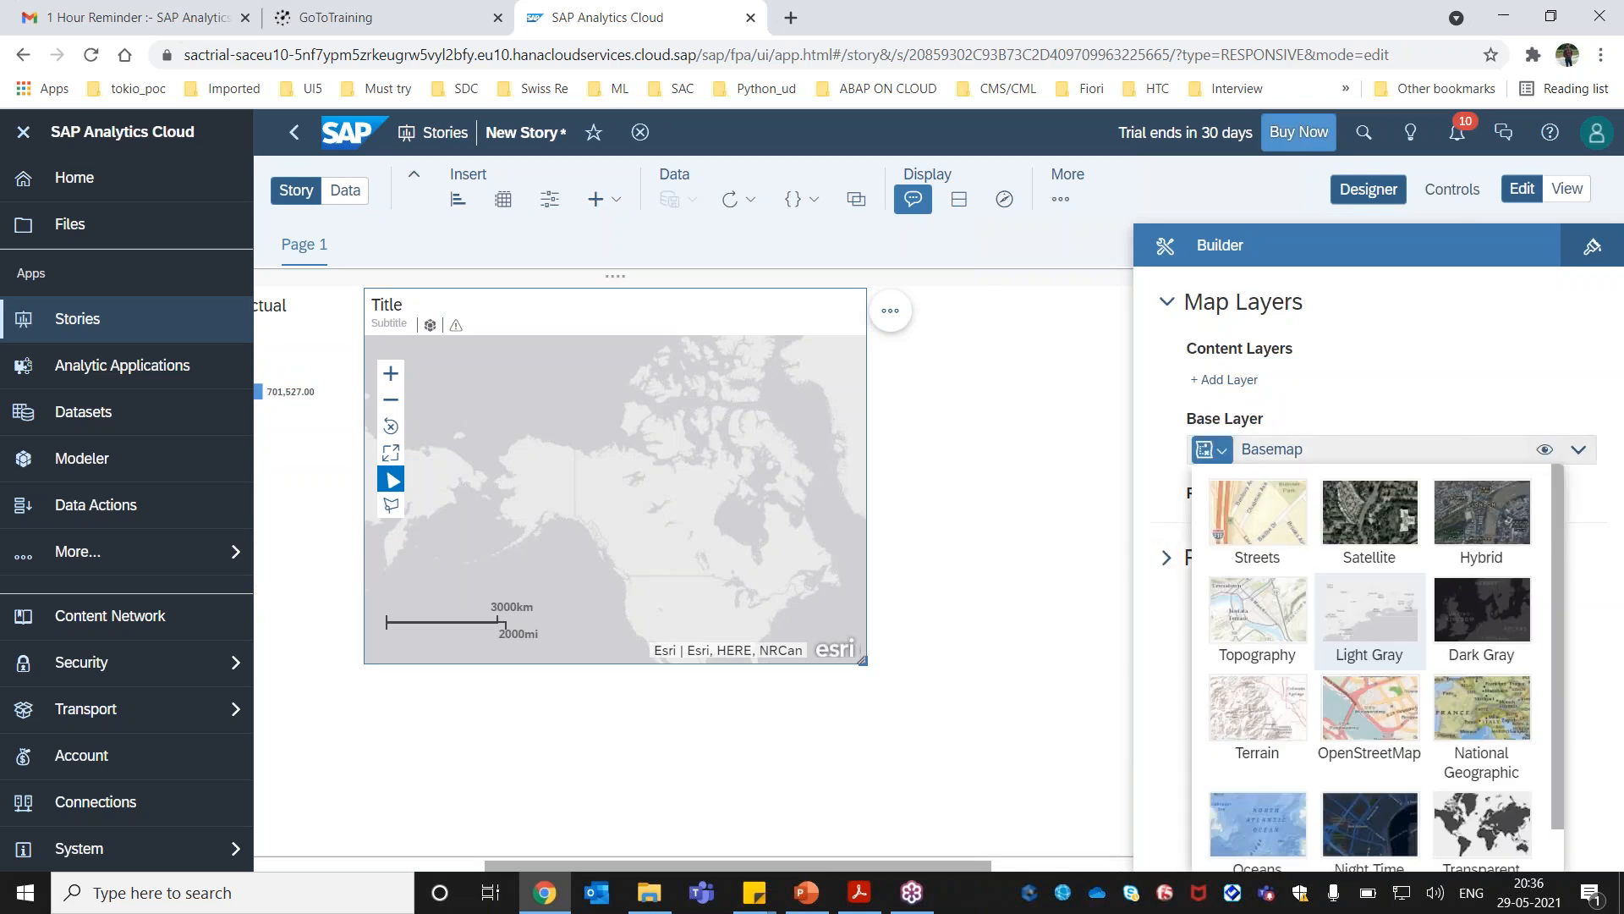
{"action": "scroll", "coordinate": [1496, 658], "scroll_direction": "down", "scroll_amount": 1}
{"action": "left_click", "coordinate": [1499, 688]}
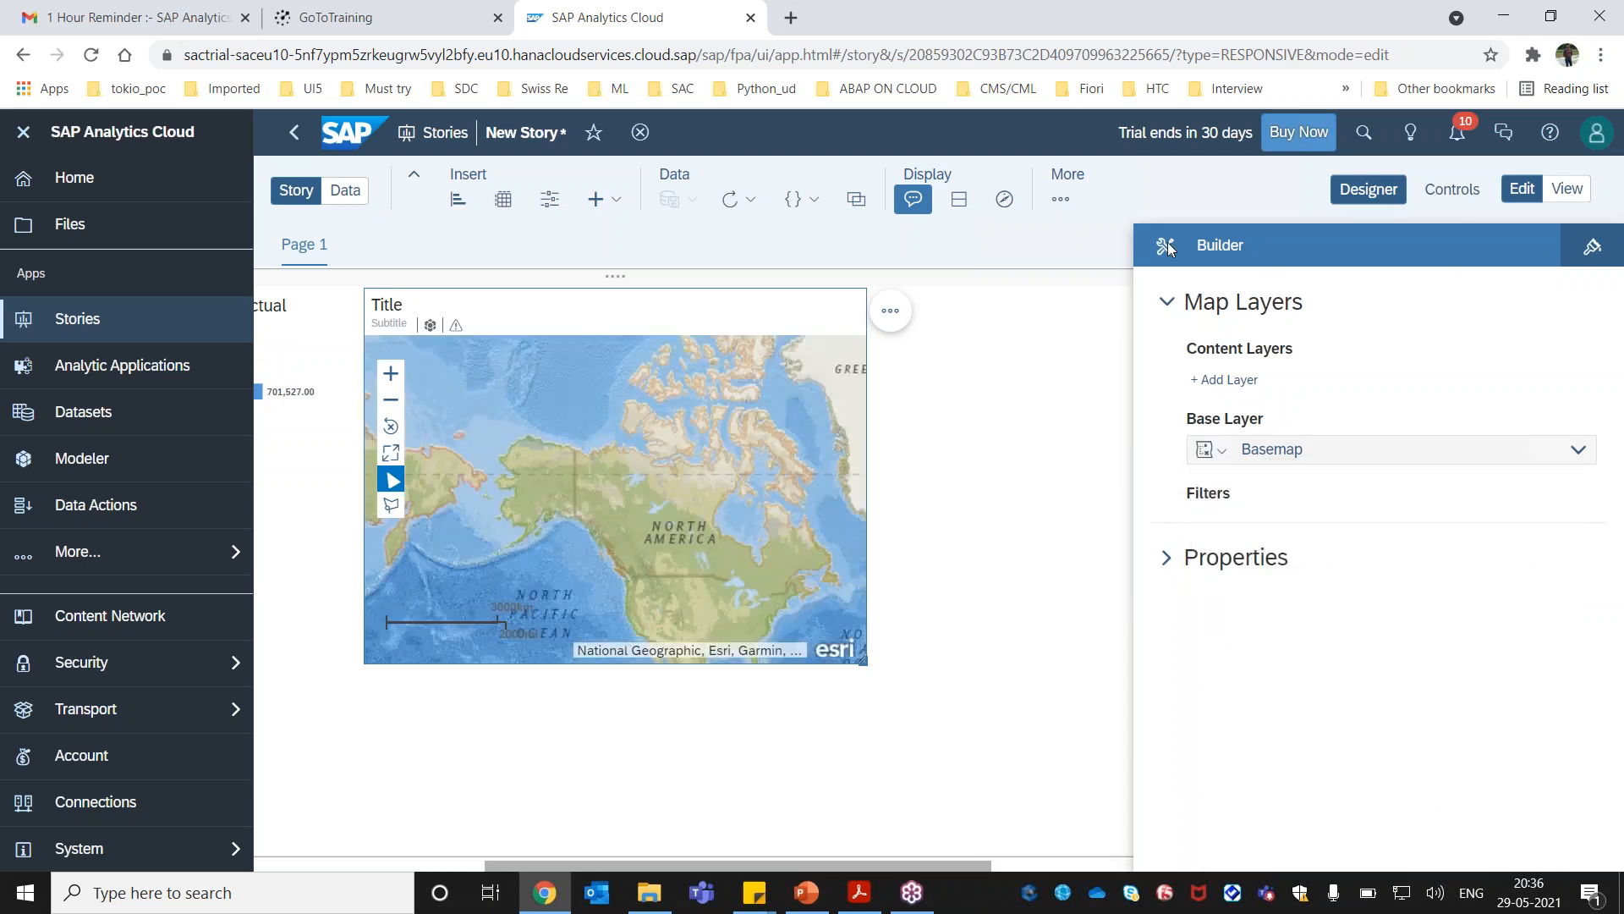
{"action": "left_click", "coordinate": [895, 312]}
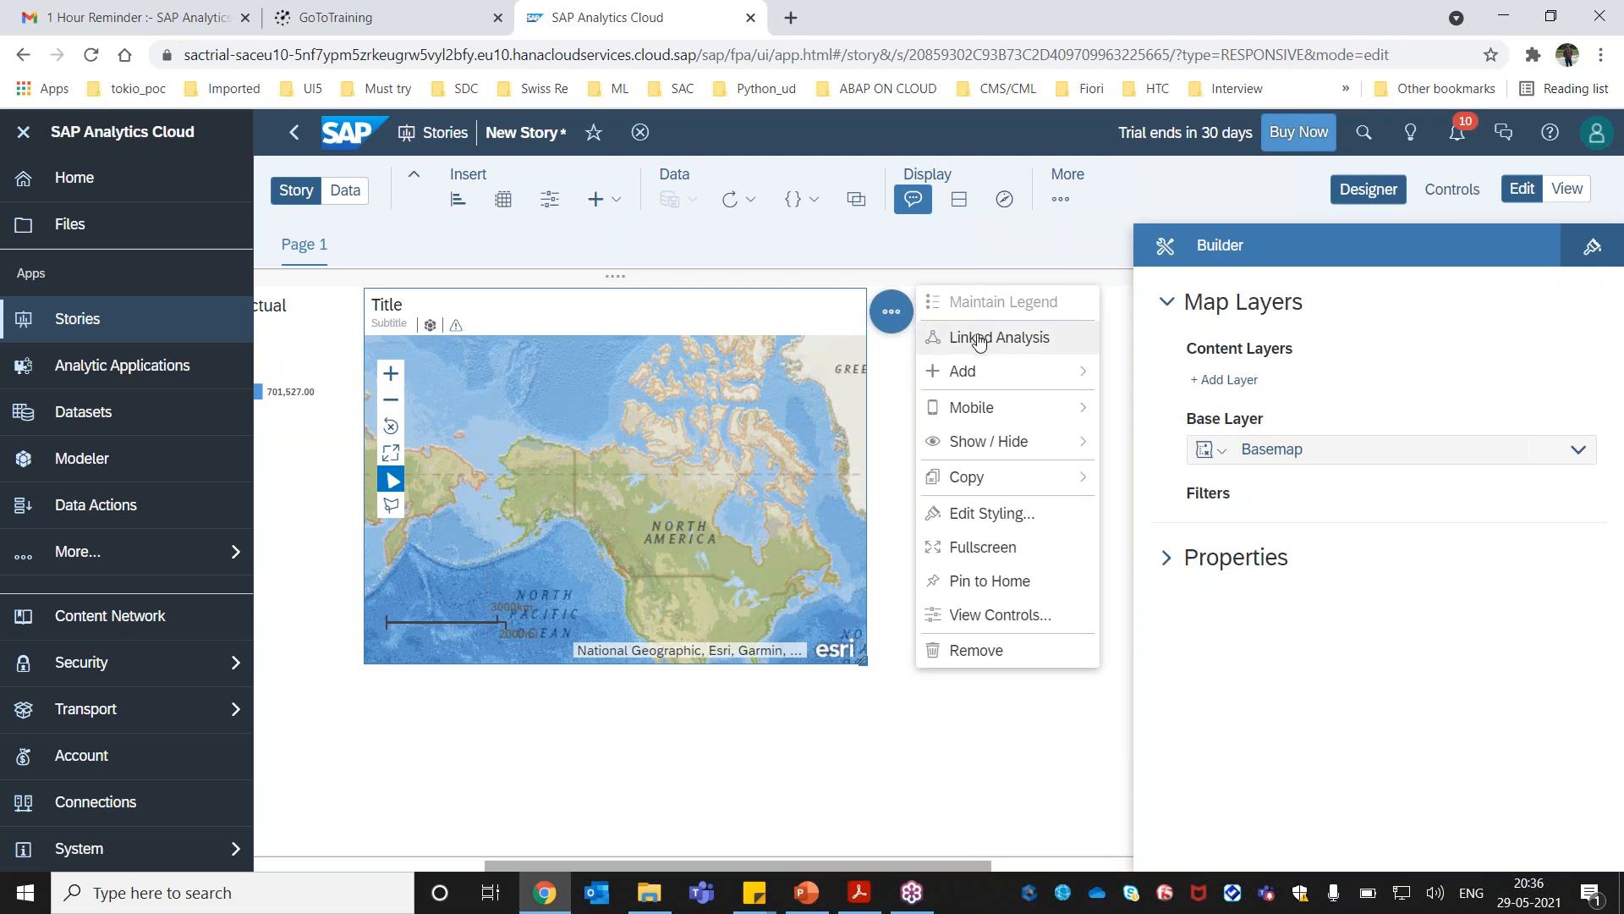
{"action": "mouse_move", "coordinate": [1001, 372]}
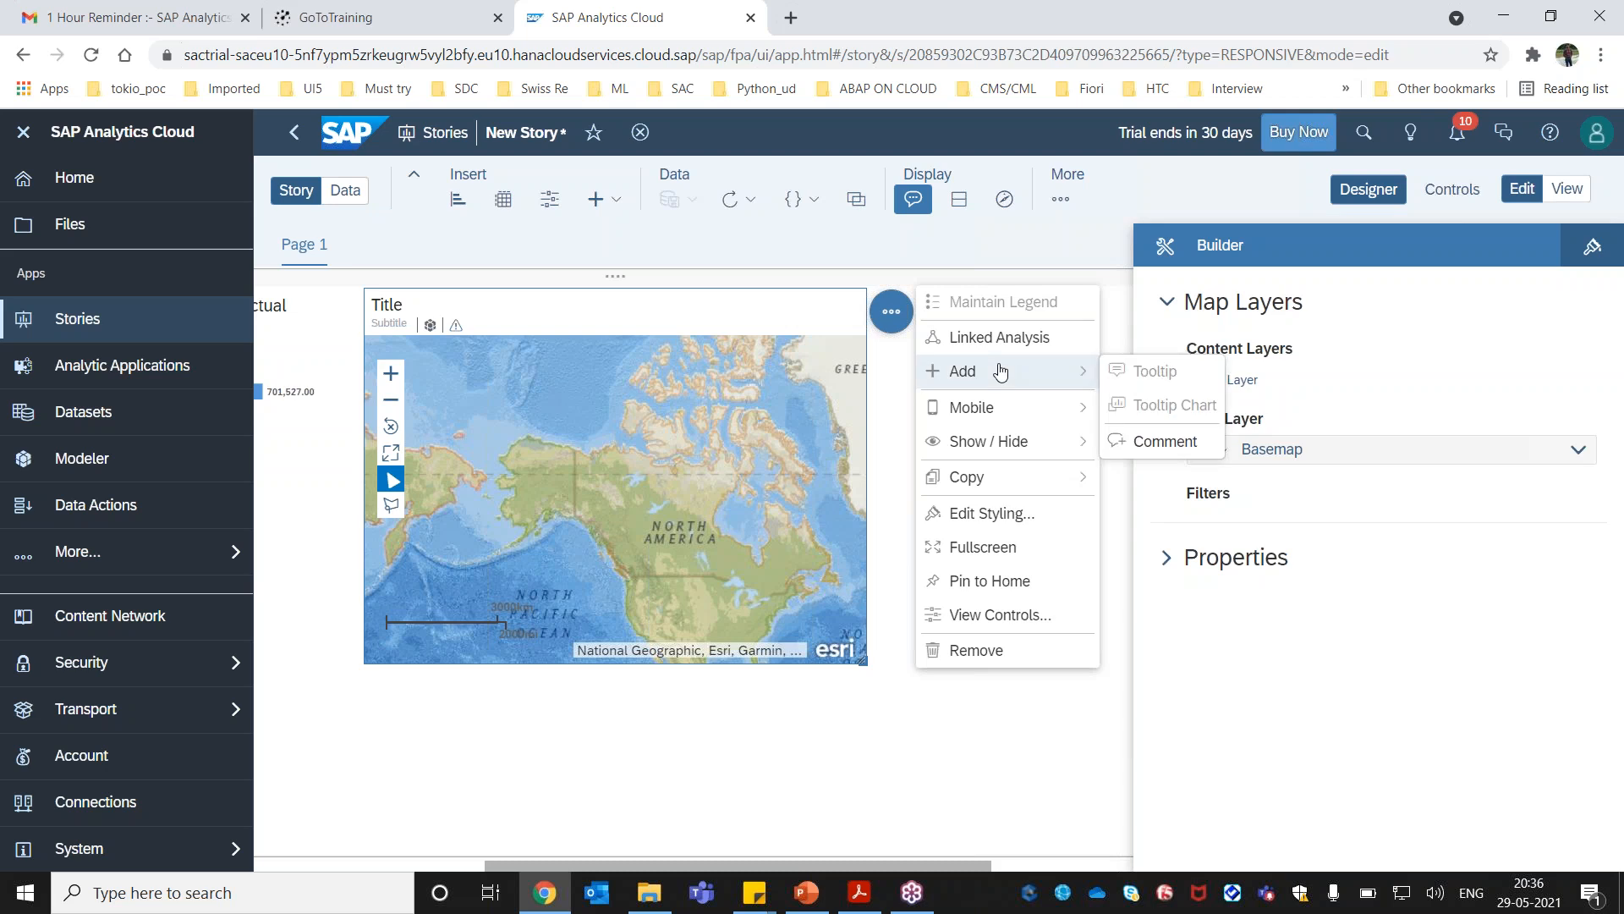
{"action": "left_click", "coordinate": [716, 418]}
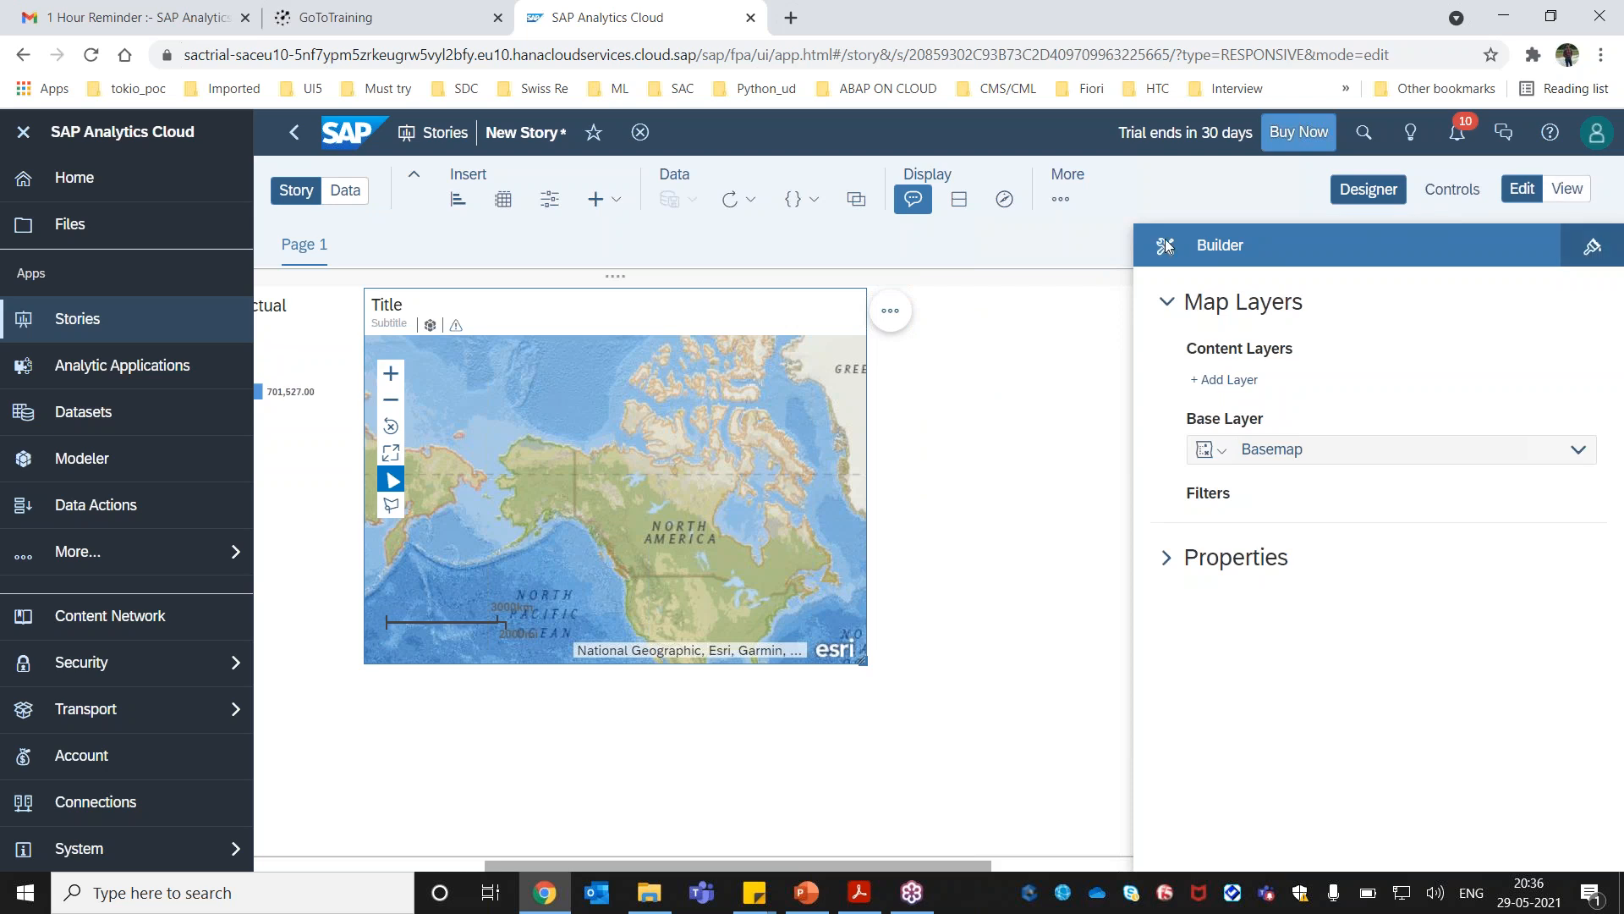
{"action": "left_click", "coordinate": [1161, 301]}
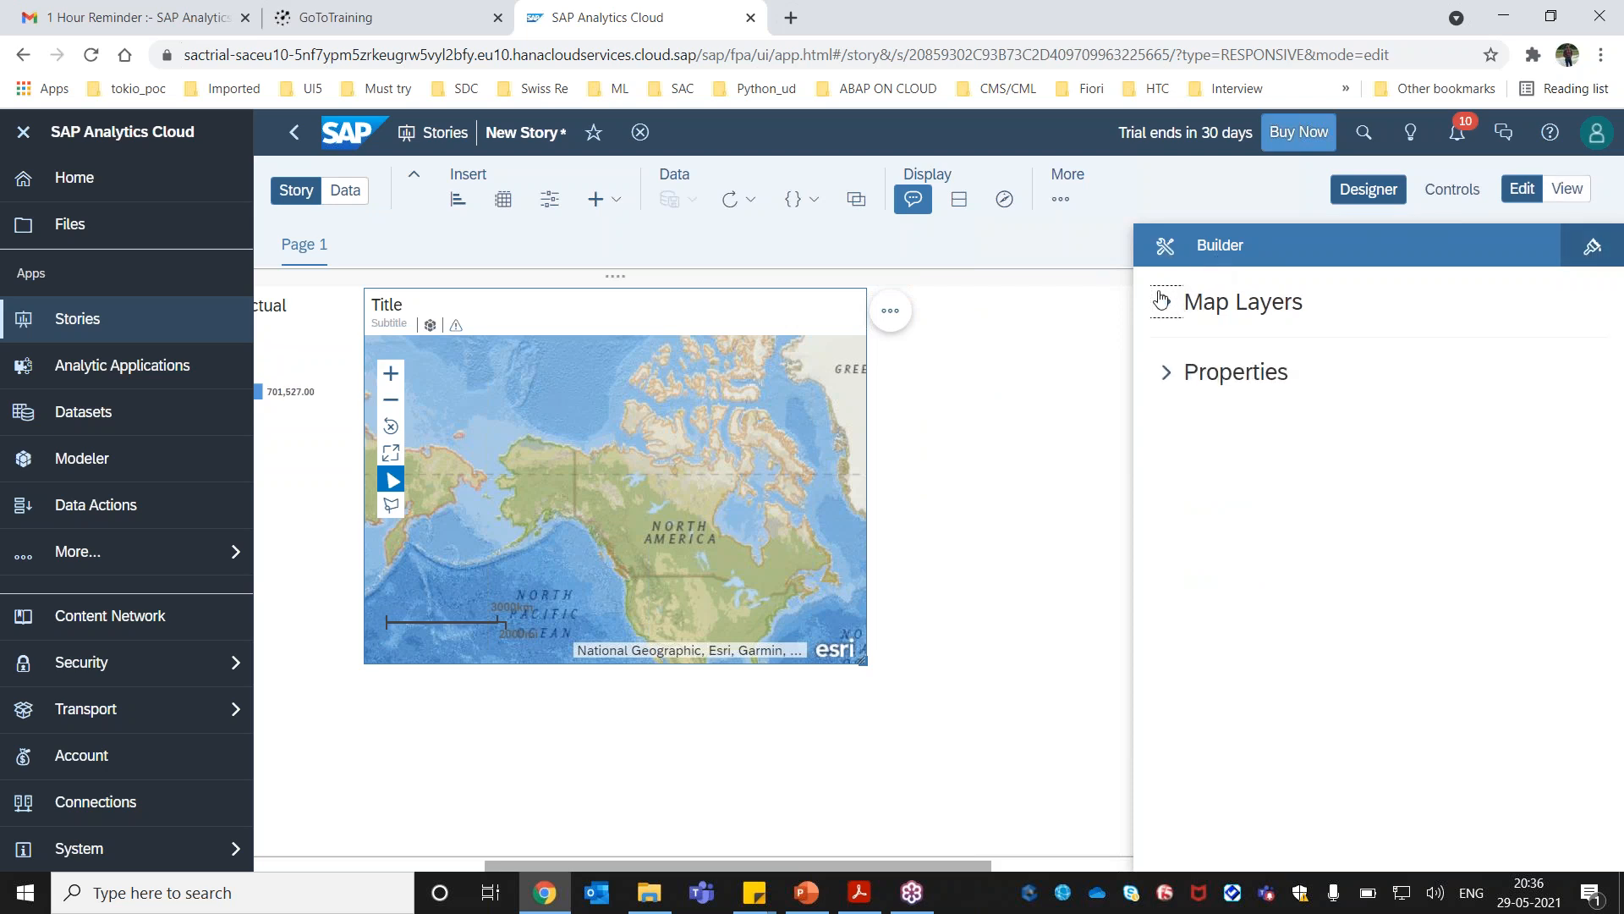
{"action": "left_click", "coordinate": [1162, 301]}
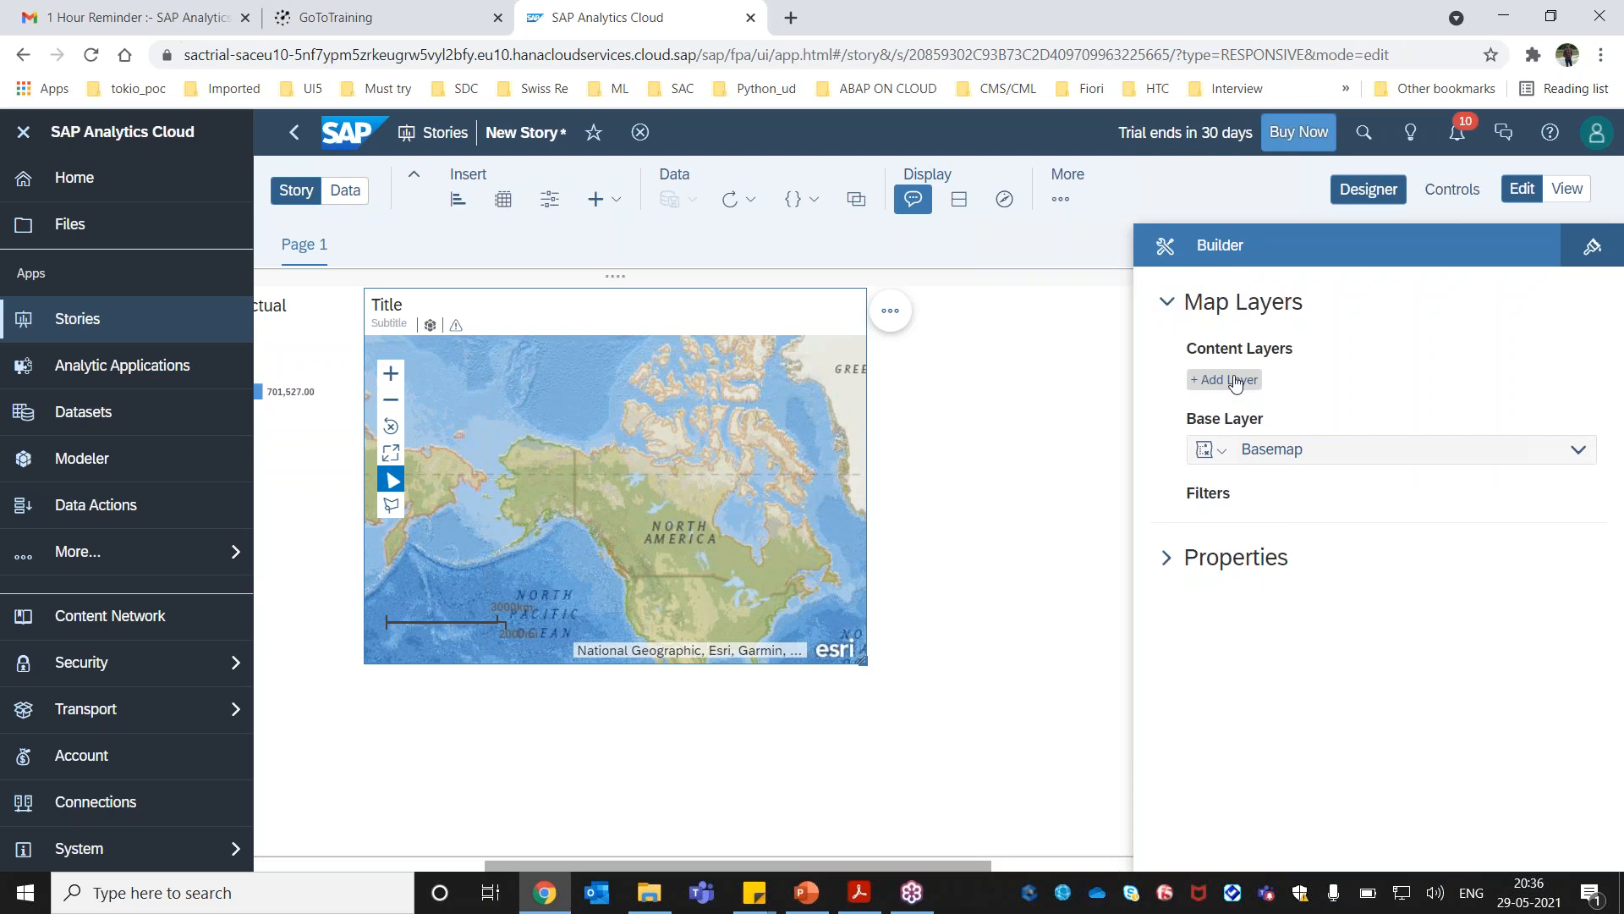
Add a bubble content layer to the geo map with Location as its location dimension.
{"action": "left_click", "coordinate": [1233, 380]}
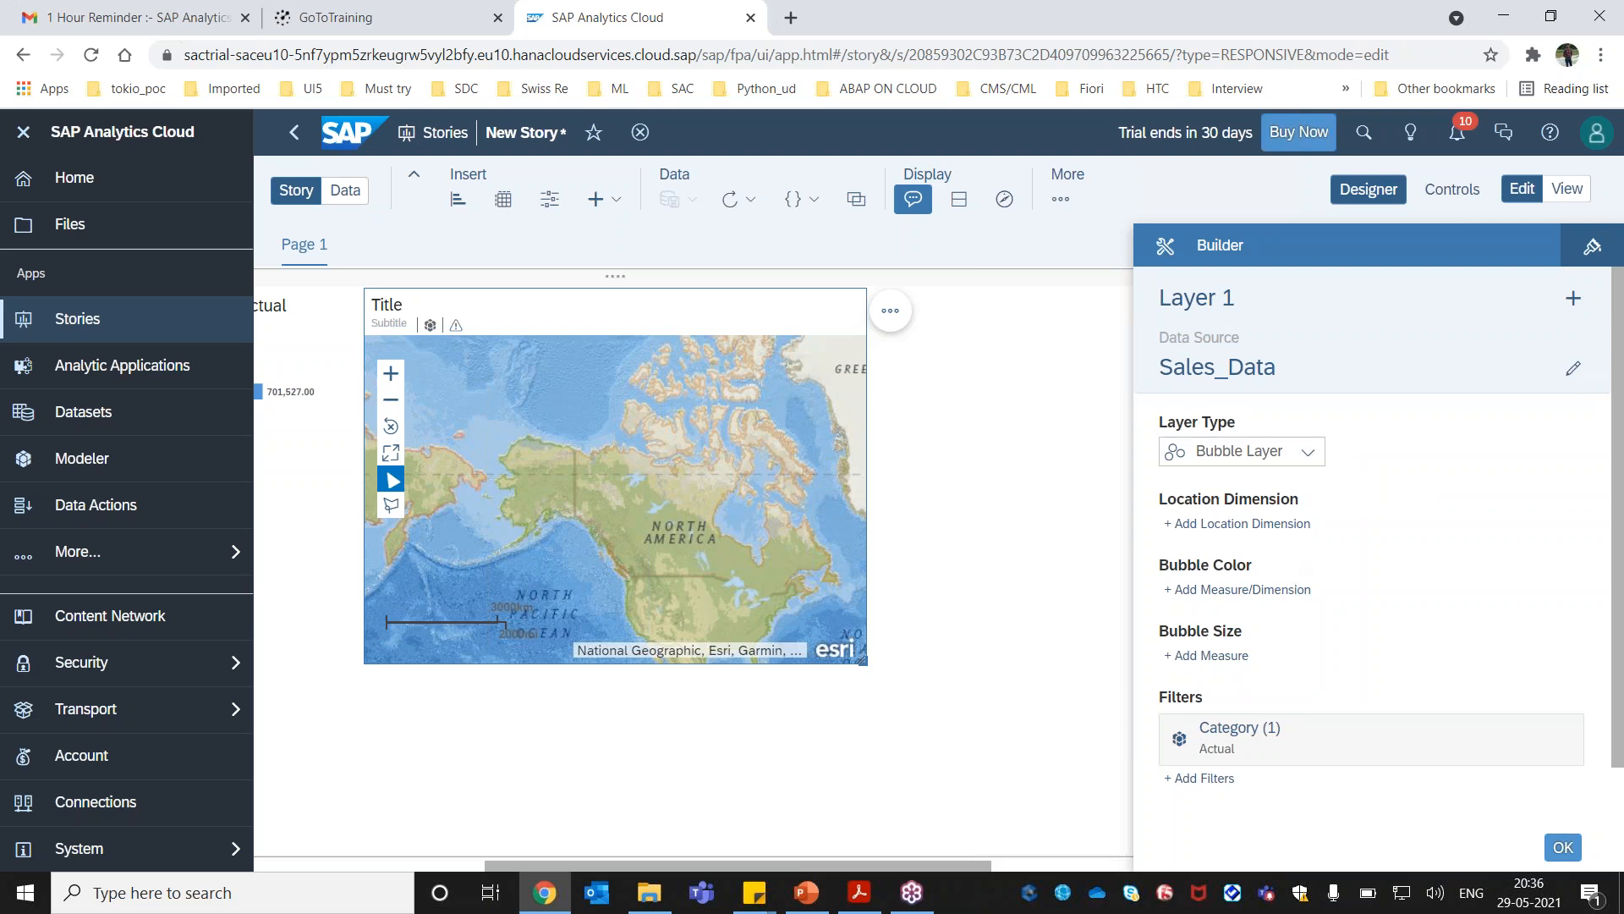
{"action": "left_click", "coordinate": [1274, 526]}
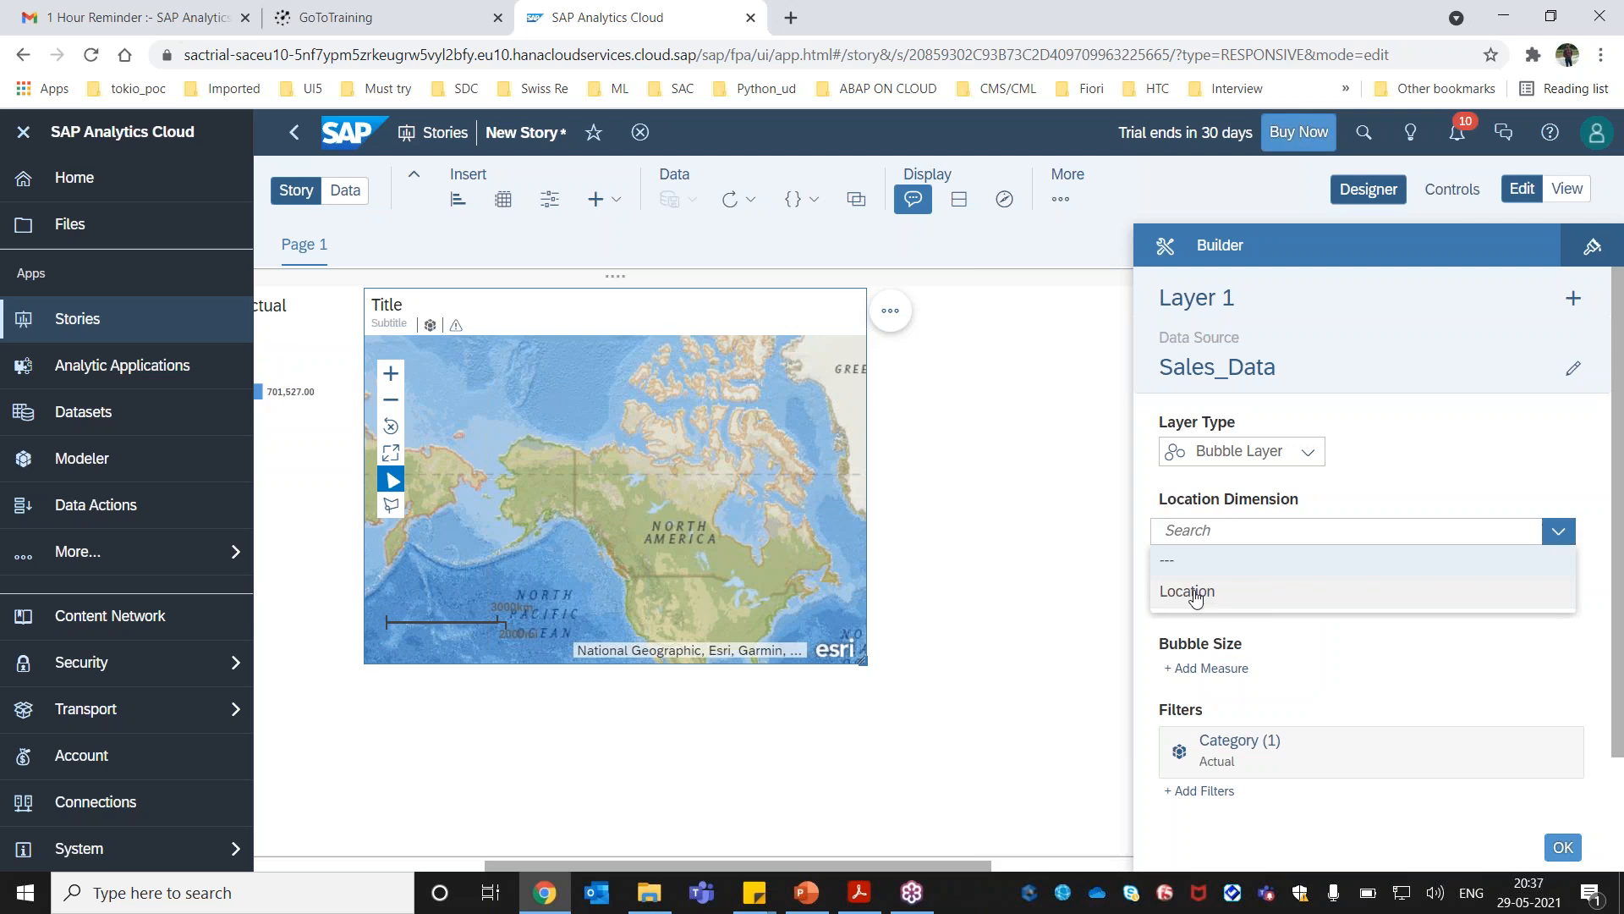
{"action": "left_click", "coordinate": [1188, 592]}
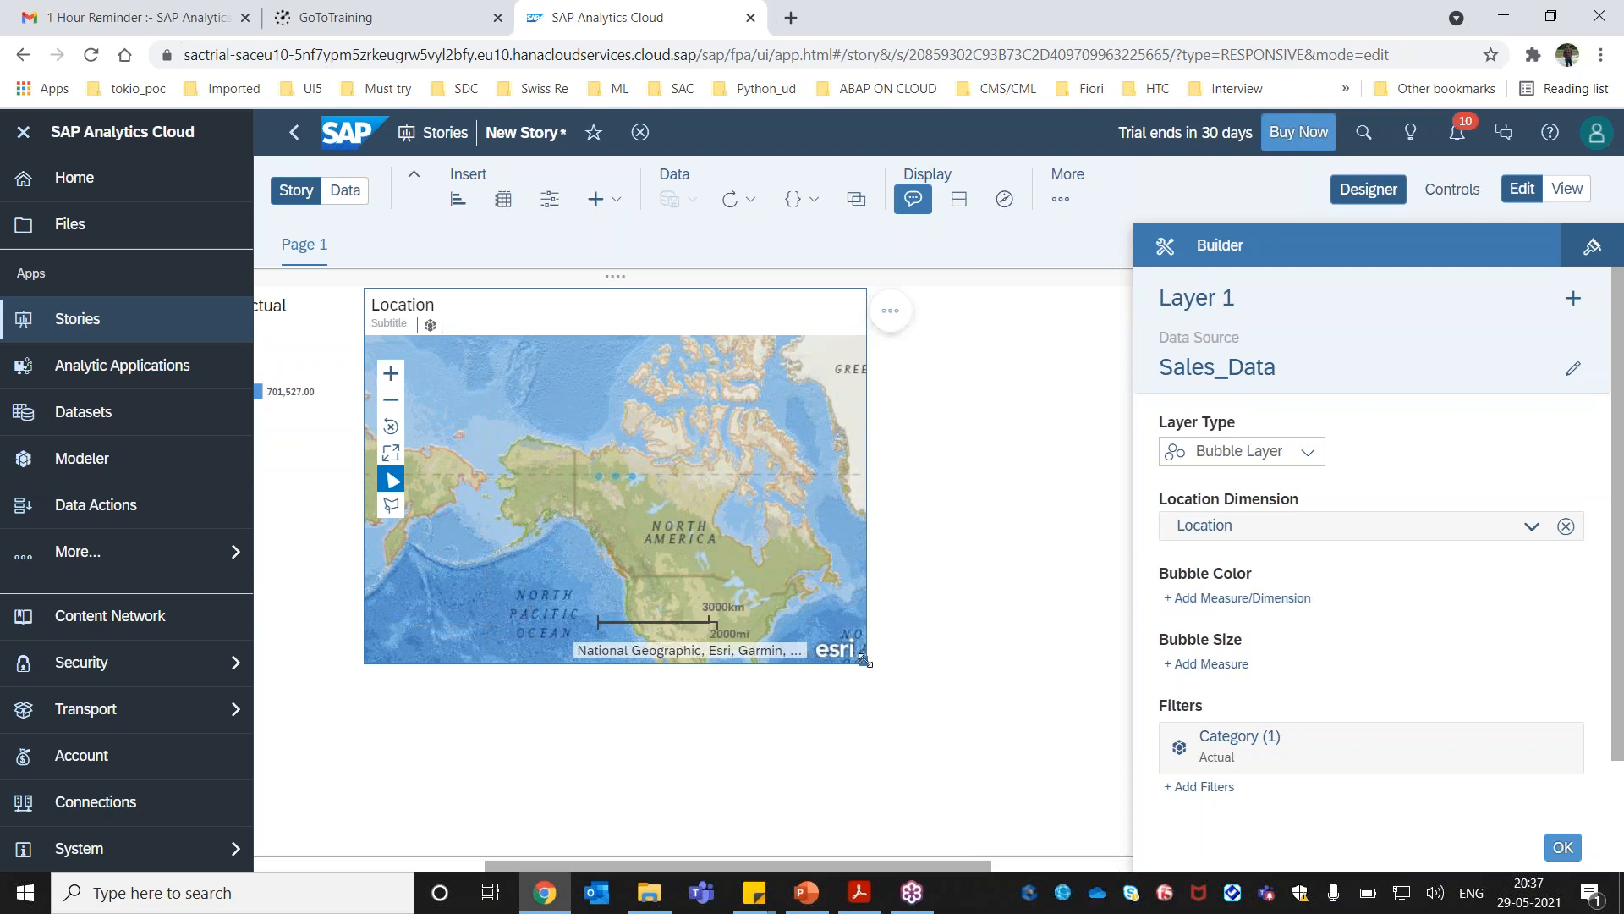
Enlarge the geo map on the page and inspect the location details of the Maldives and China bubbles.
{"action": "left_click_drag", "start_coordinate": [865, 660], "coordinate": [1097, 748]}
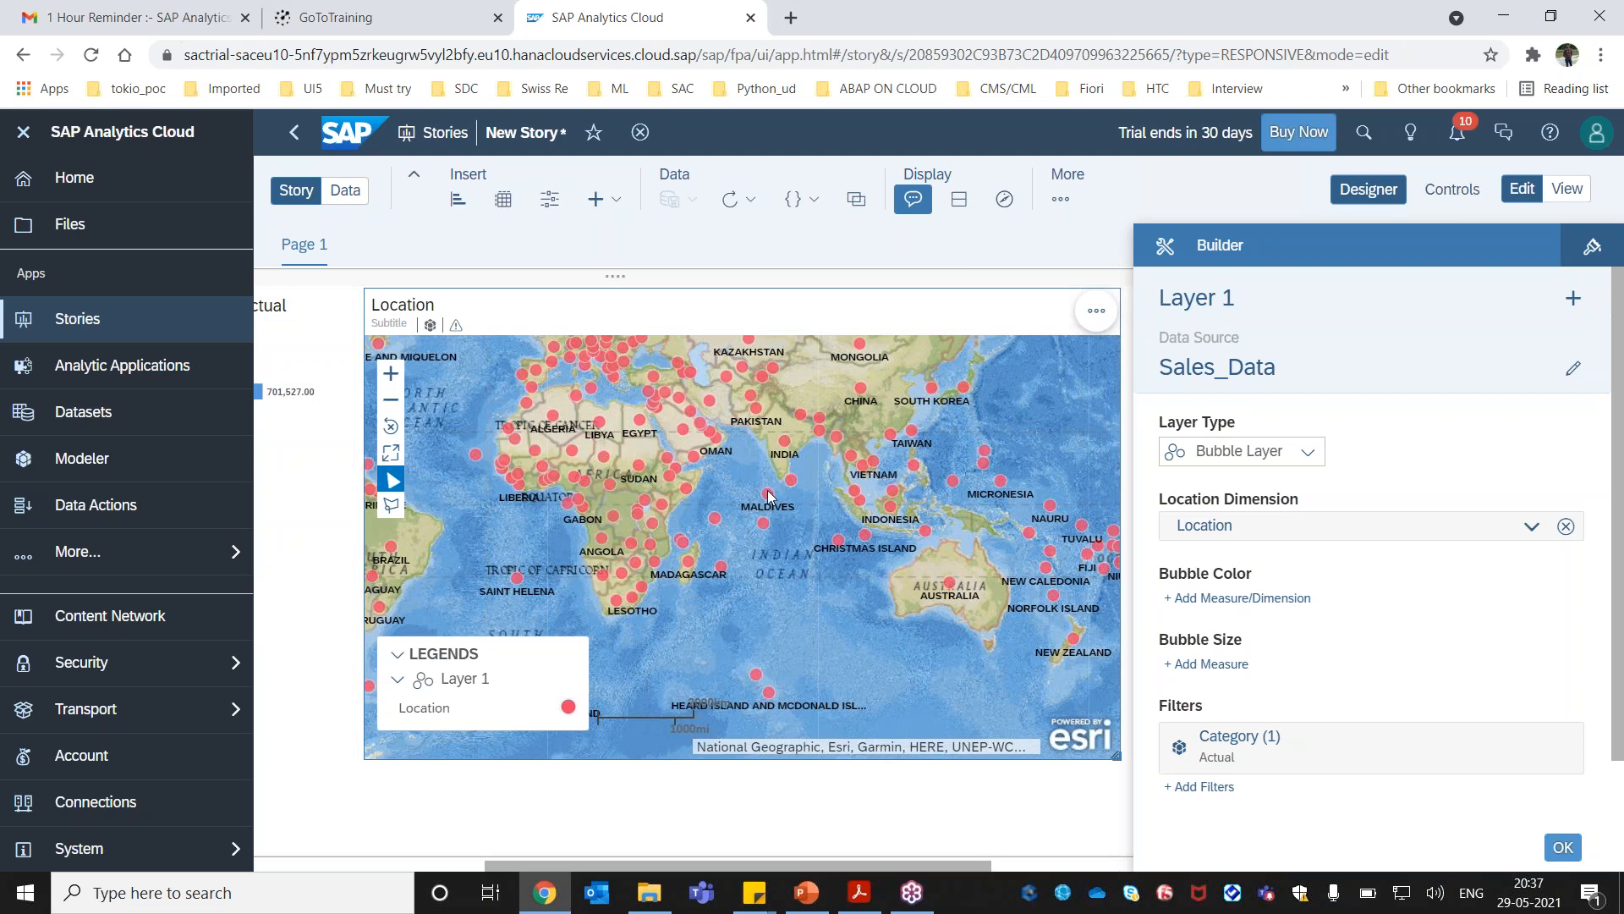
{"action": "mouse_move", "coordinate": [769, 495]}
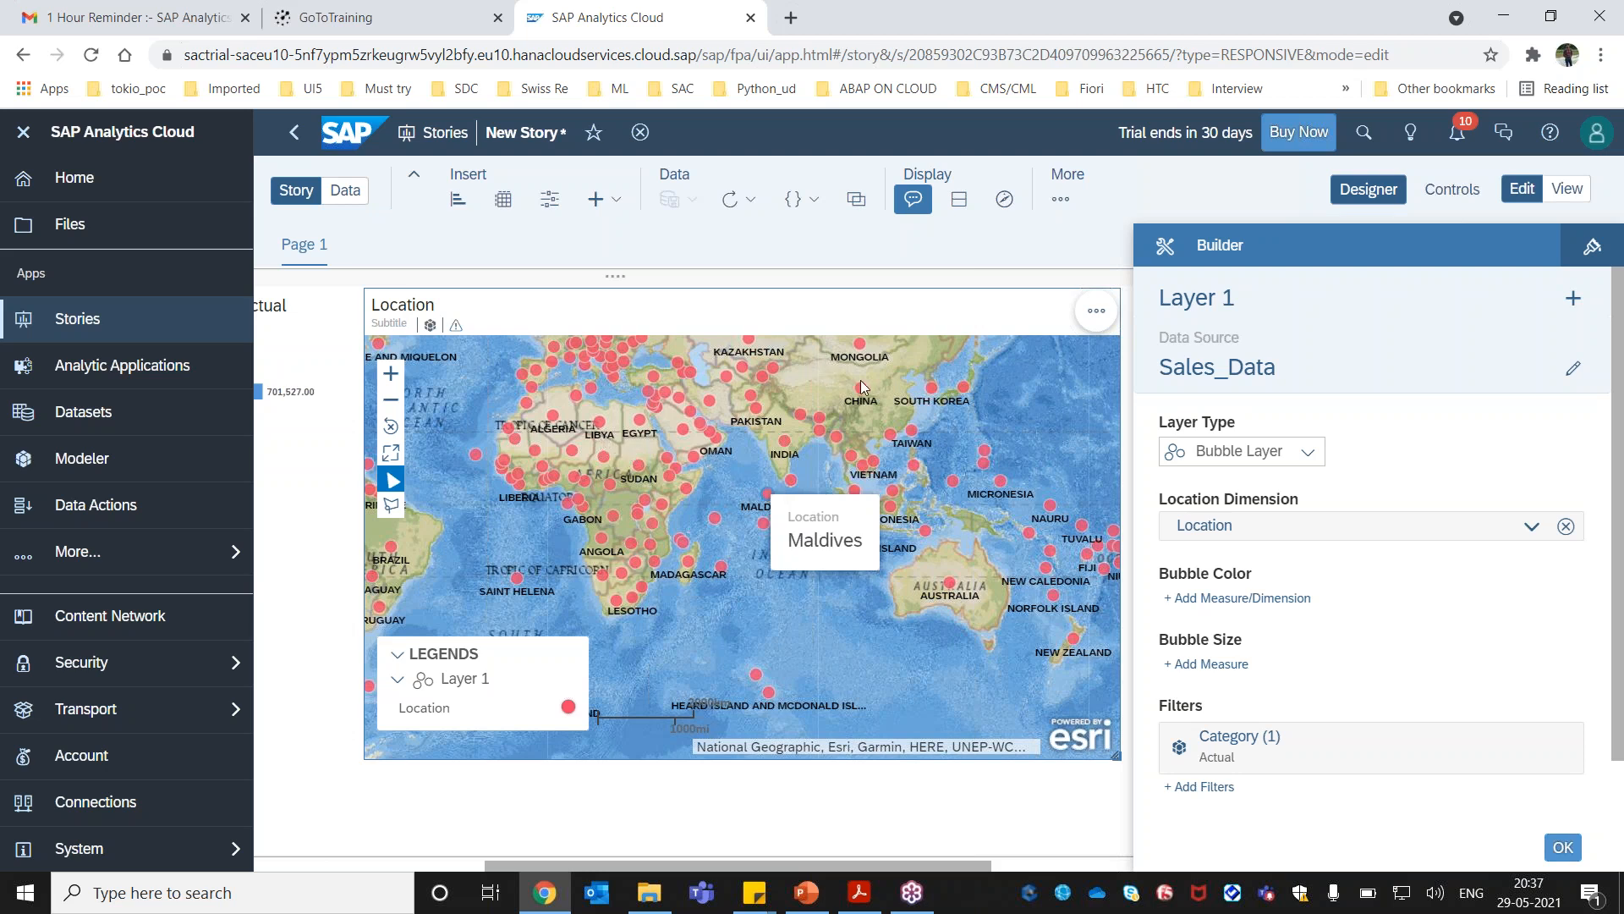
{"action": "mouse_move", "coordinate": [862, 390]}
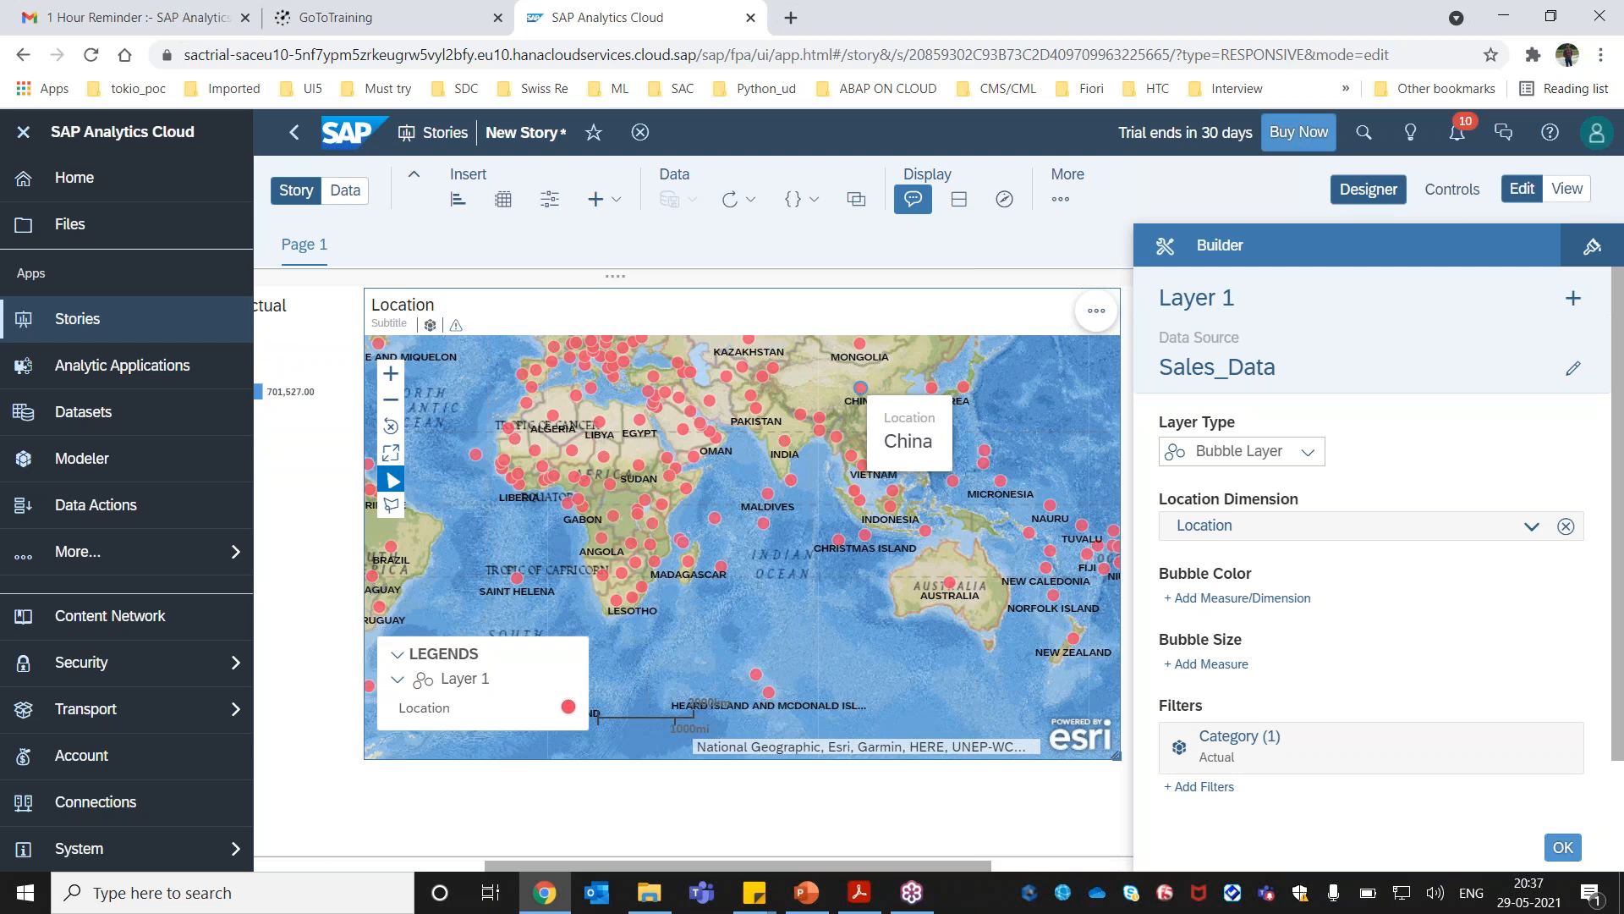
Set the layer's bubble size to the Order Value measure and accept the layer settings.
{"action": "left_click", "coordinate": [1223, 665]}
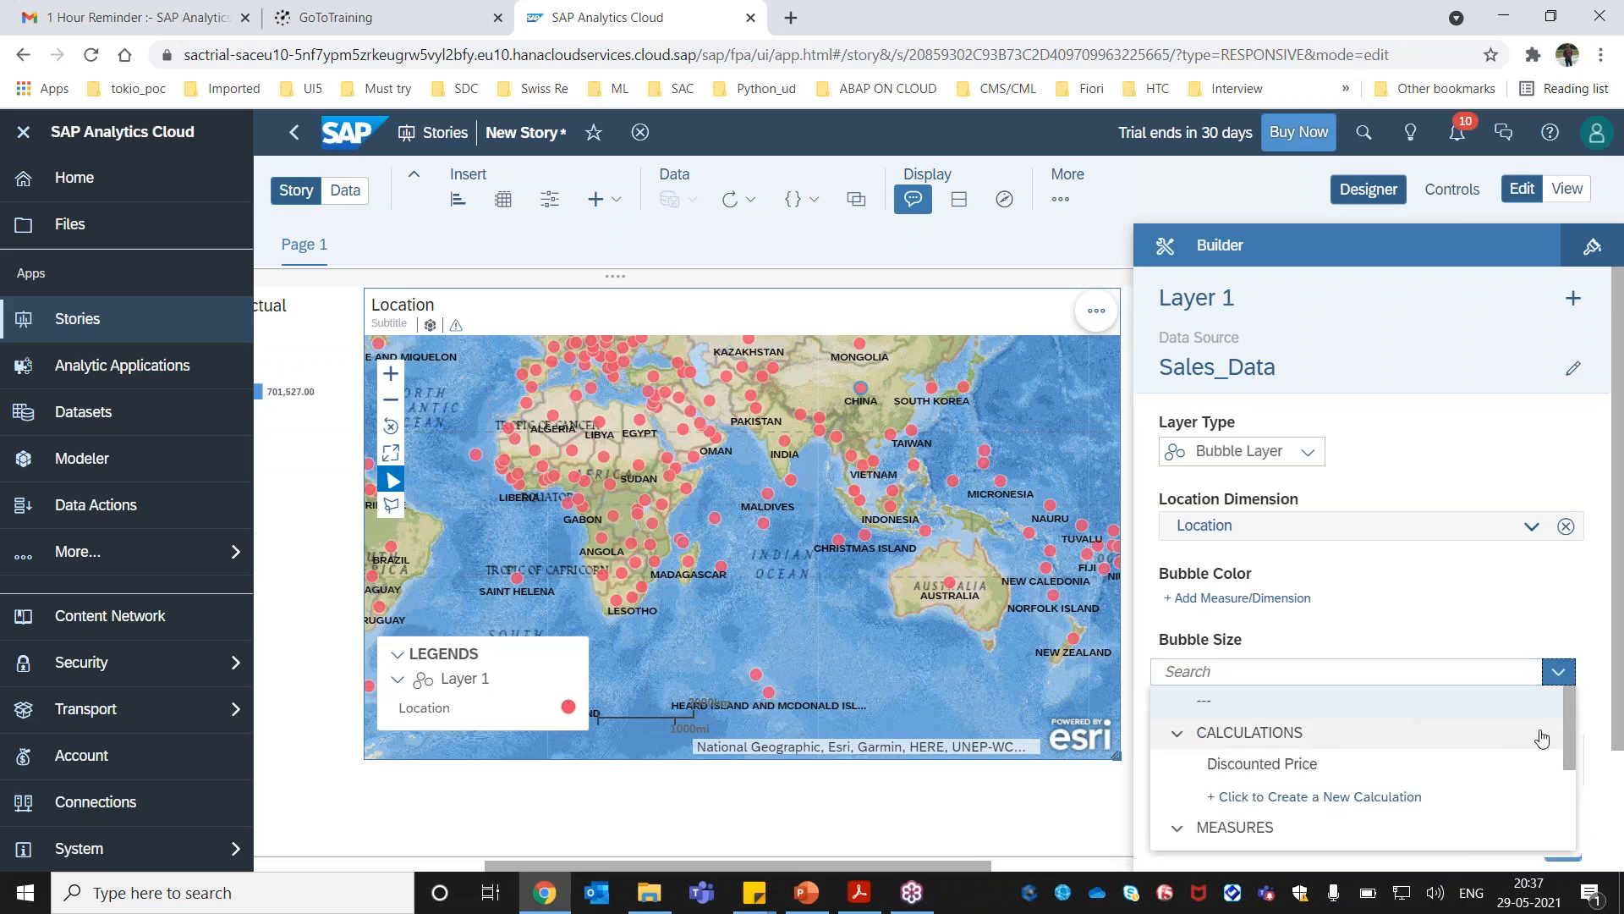
{"action": "left_click_drag", "start_coordinate": [1570, 729], "coordinate": [1572, 805]}
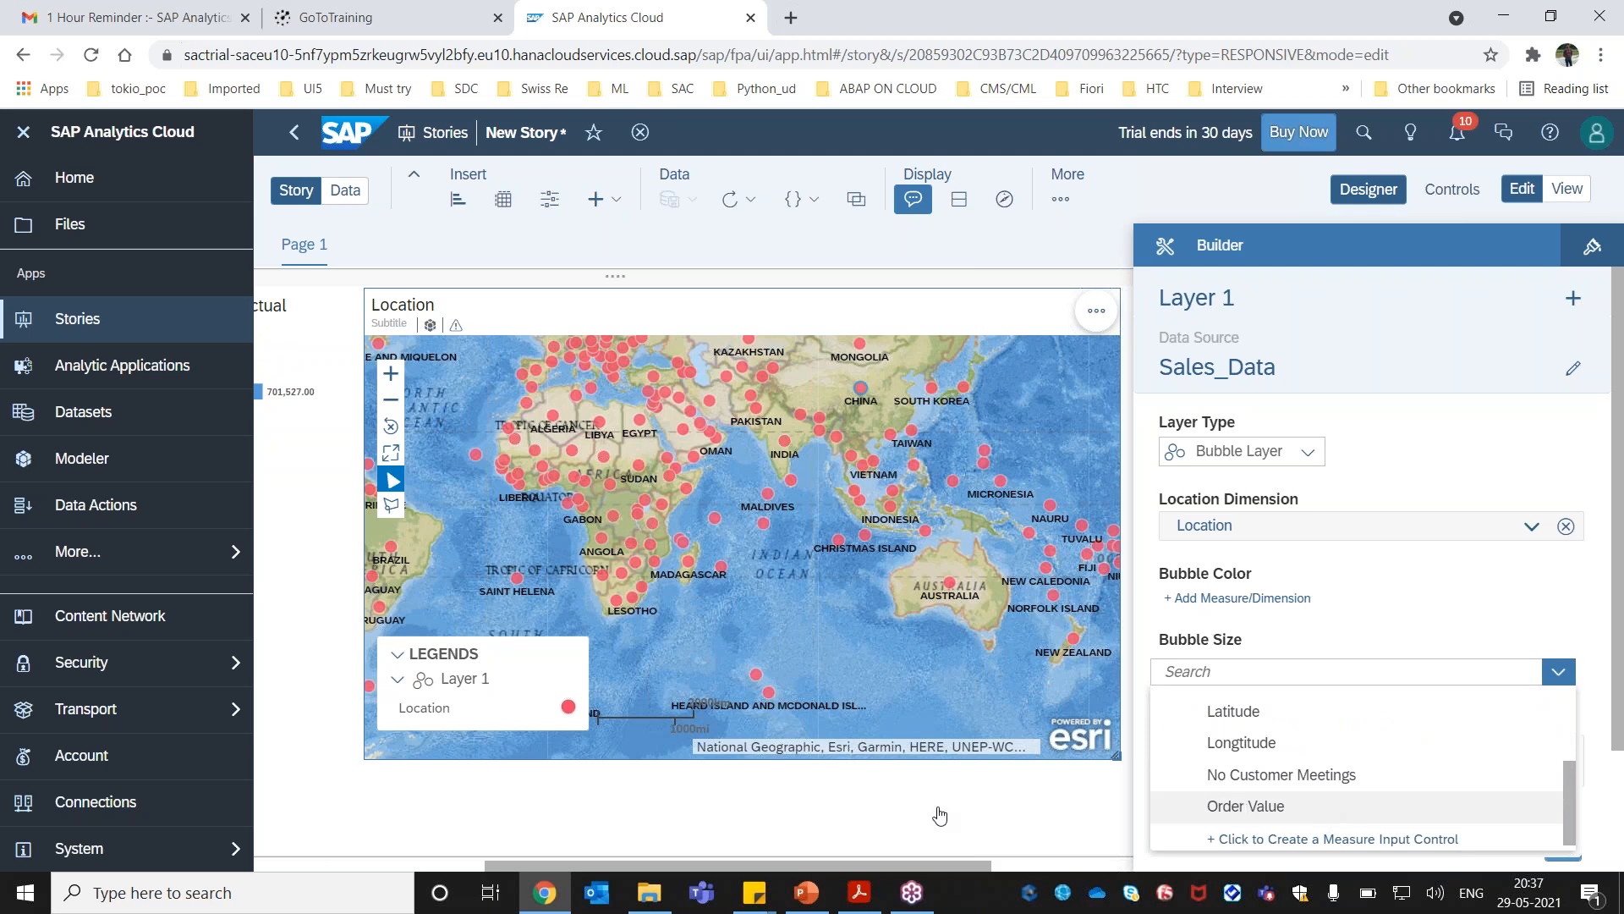
{"action": "left_click", "coordinate": [1245, 805]}
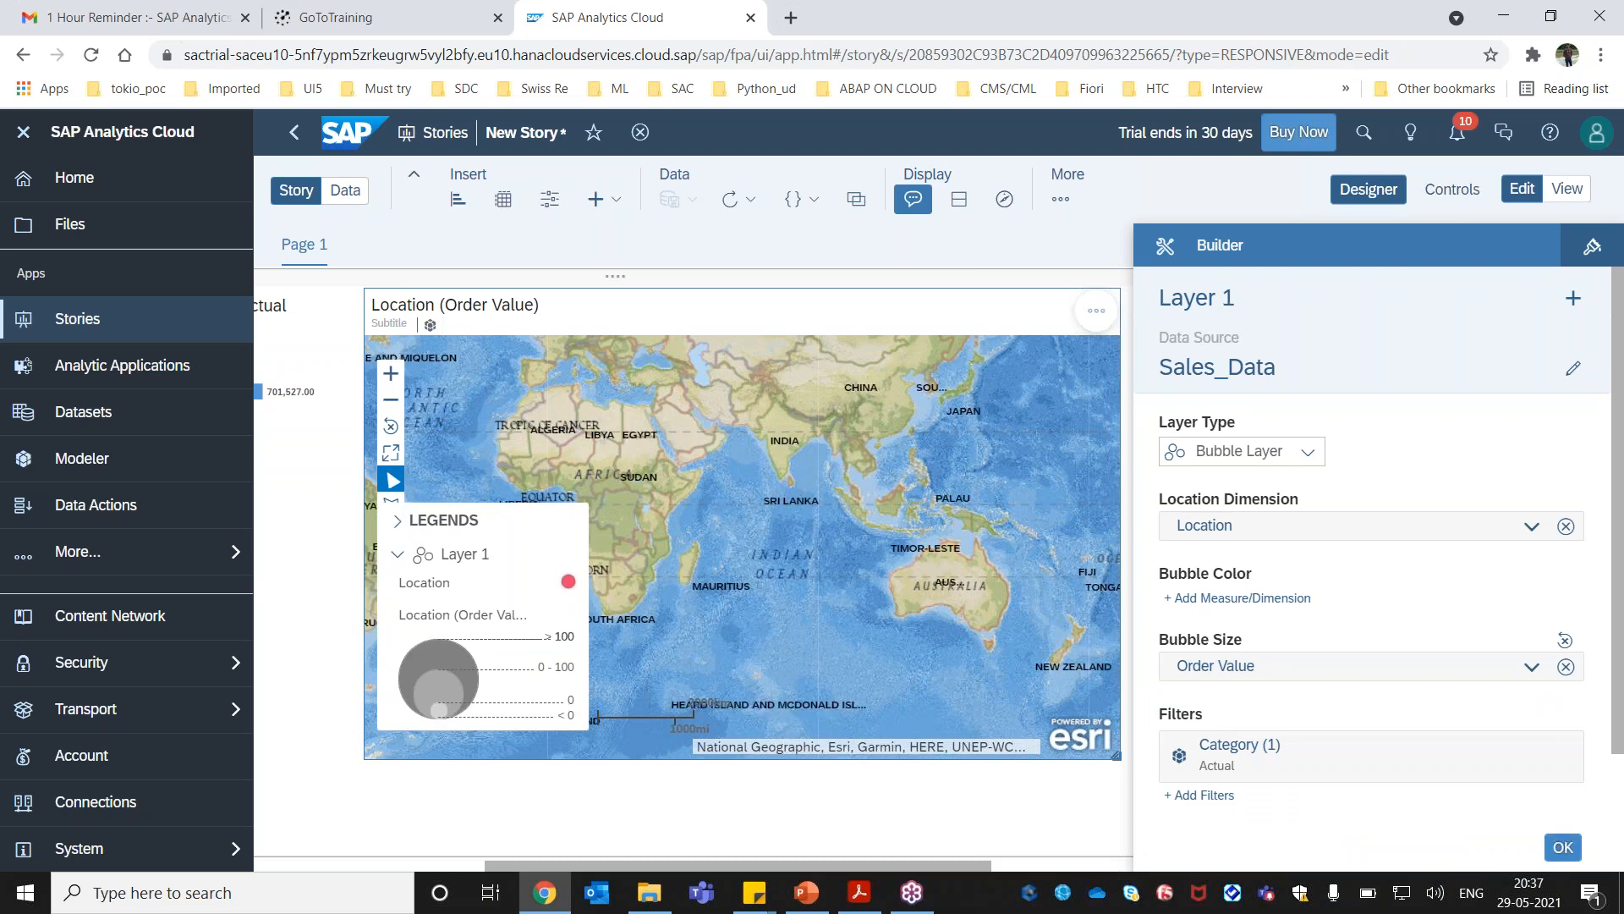
{"action": "left_click", "coordinate": [1563, 848]}
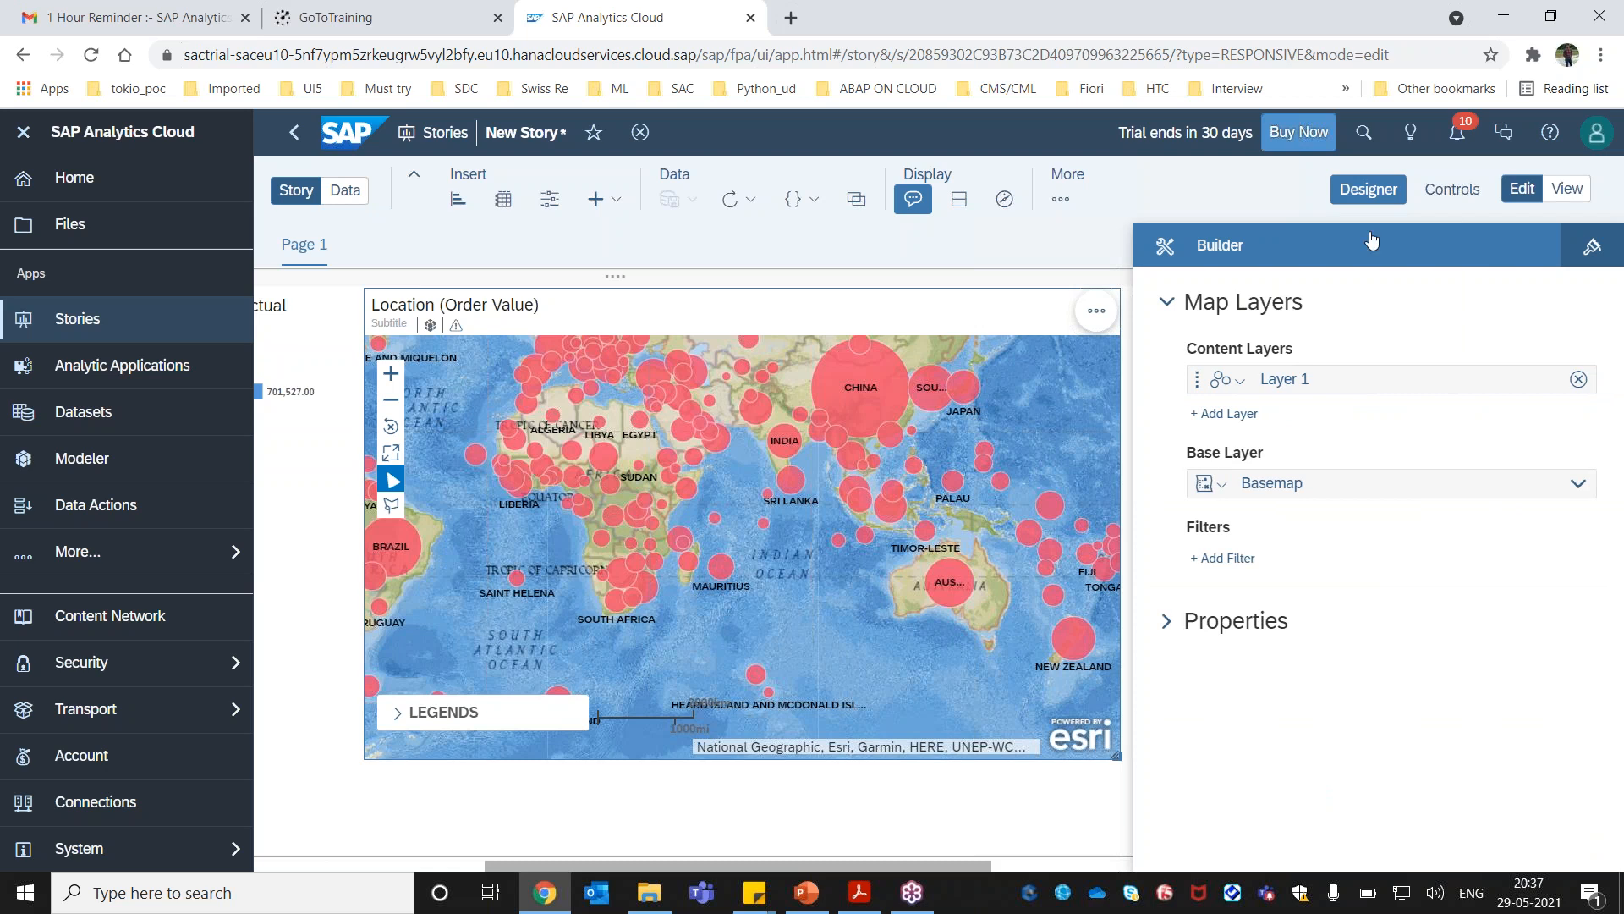
Hide the Designer, enlarge the geo map further, and inspect its China bubble and the leading agent's bar in the chart.
{"action": "left_click", "coordinate": [1368, 191]}
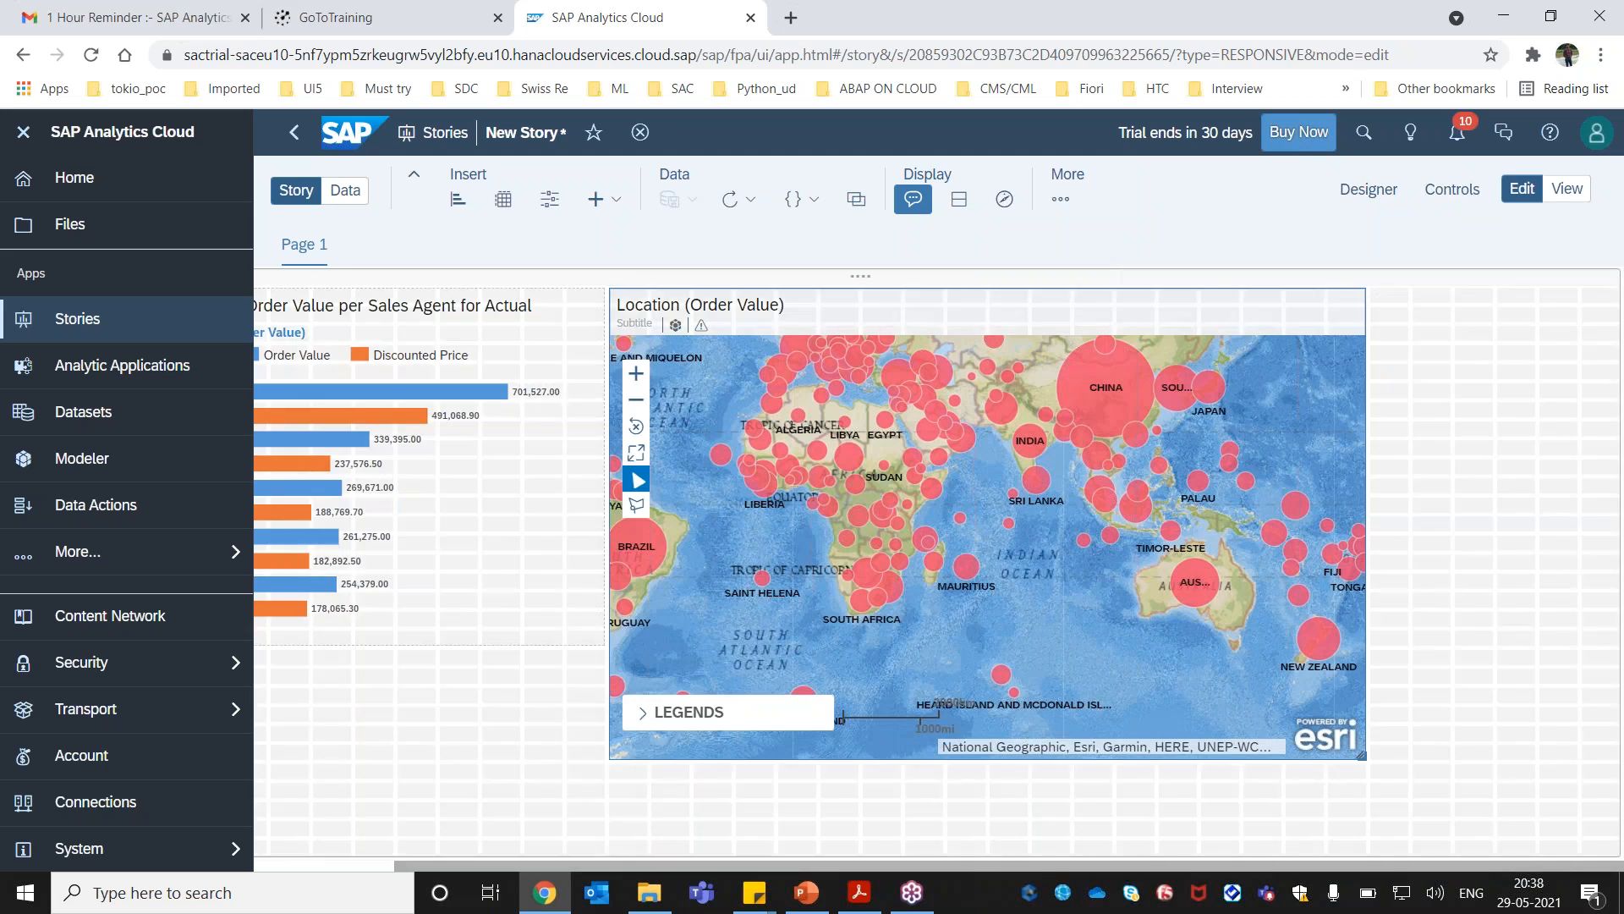
{"action": "left_click_drag", "start_coordinate": [1529, 829], "coordinate": [1523, 817]}
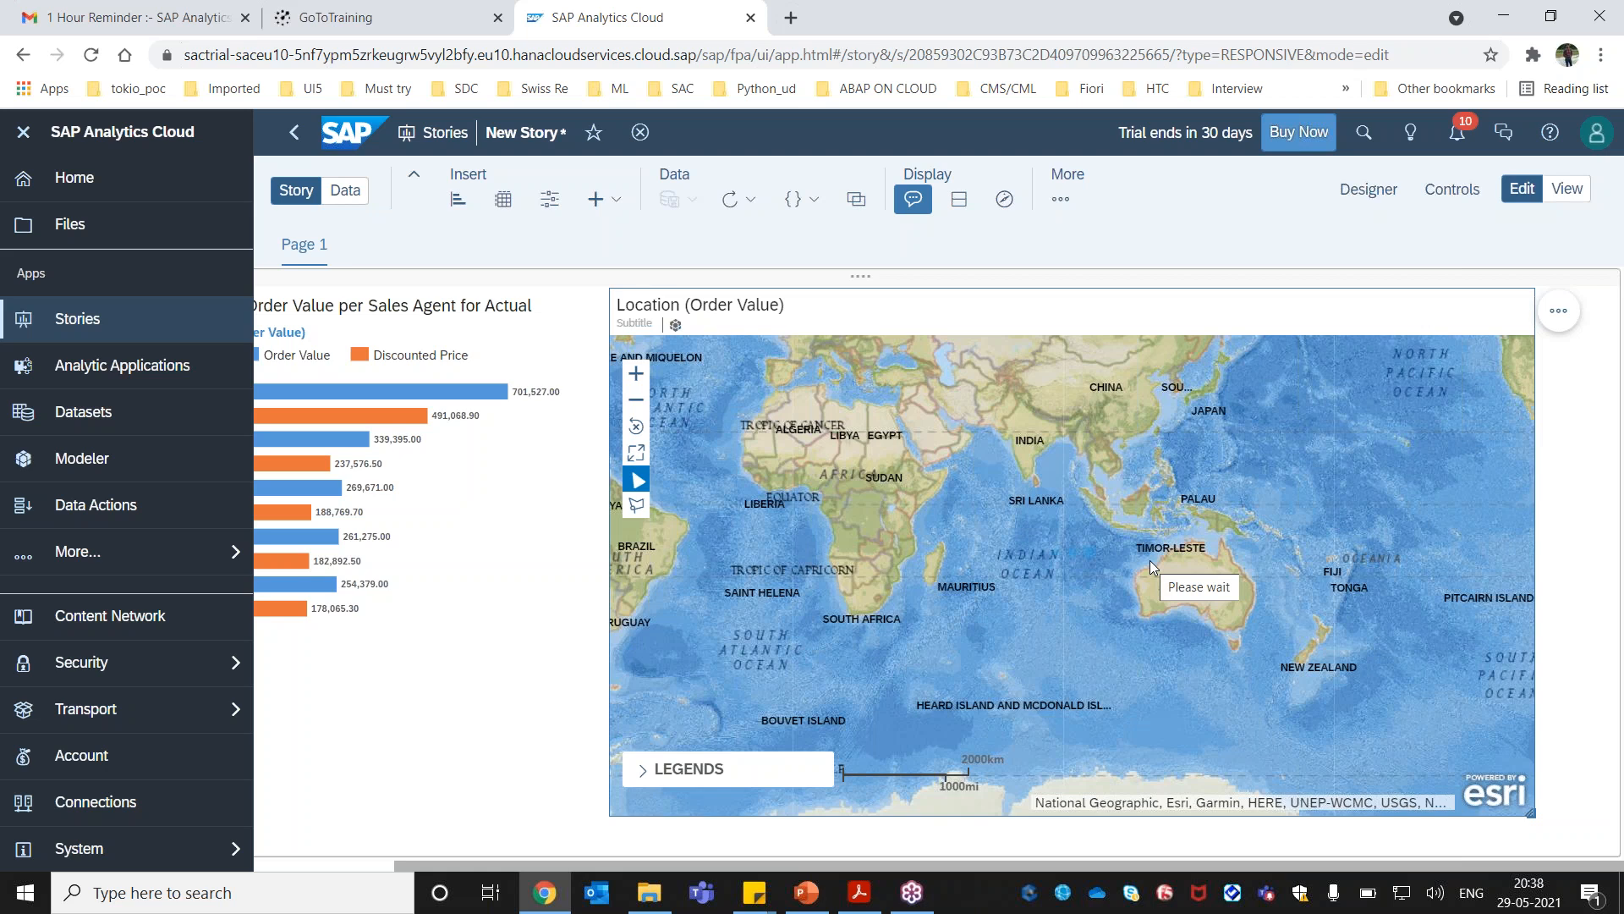
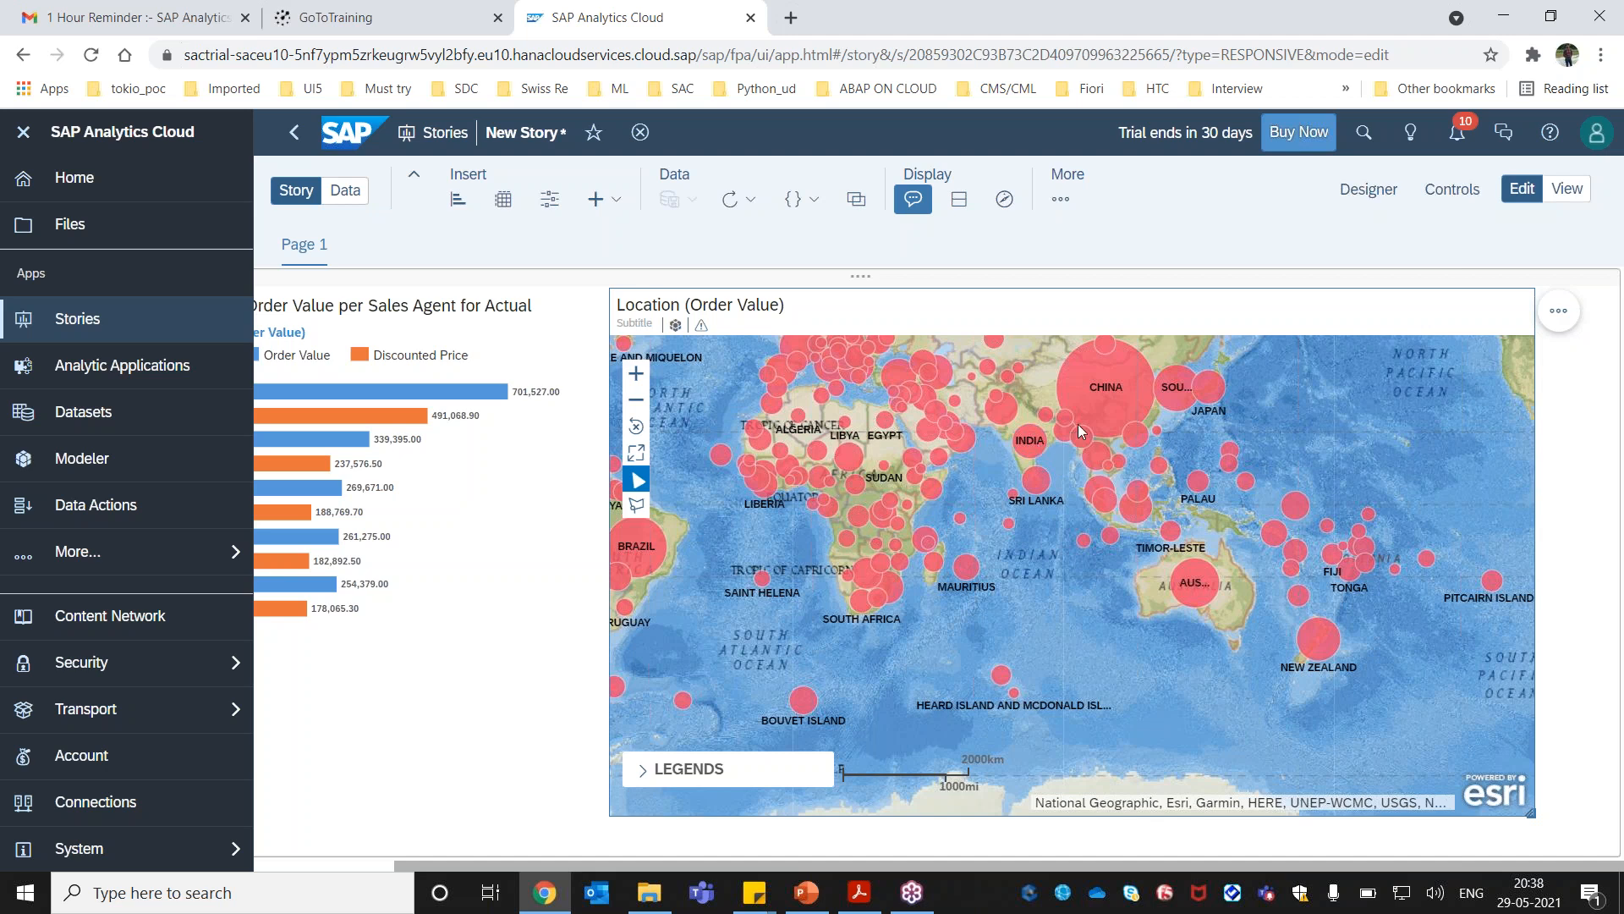
{"action": "mouse_move", "coordinate": [1090, 414]}
{"action": "left_click_drag", "start_coordinate": [736, 870], "coordinate": [594, 869]}
{"action": "mouse_move", "coordinate": [563, 396]}
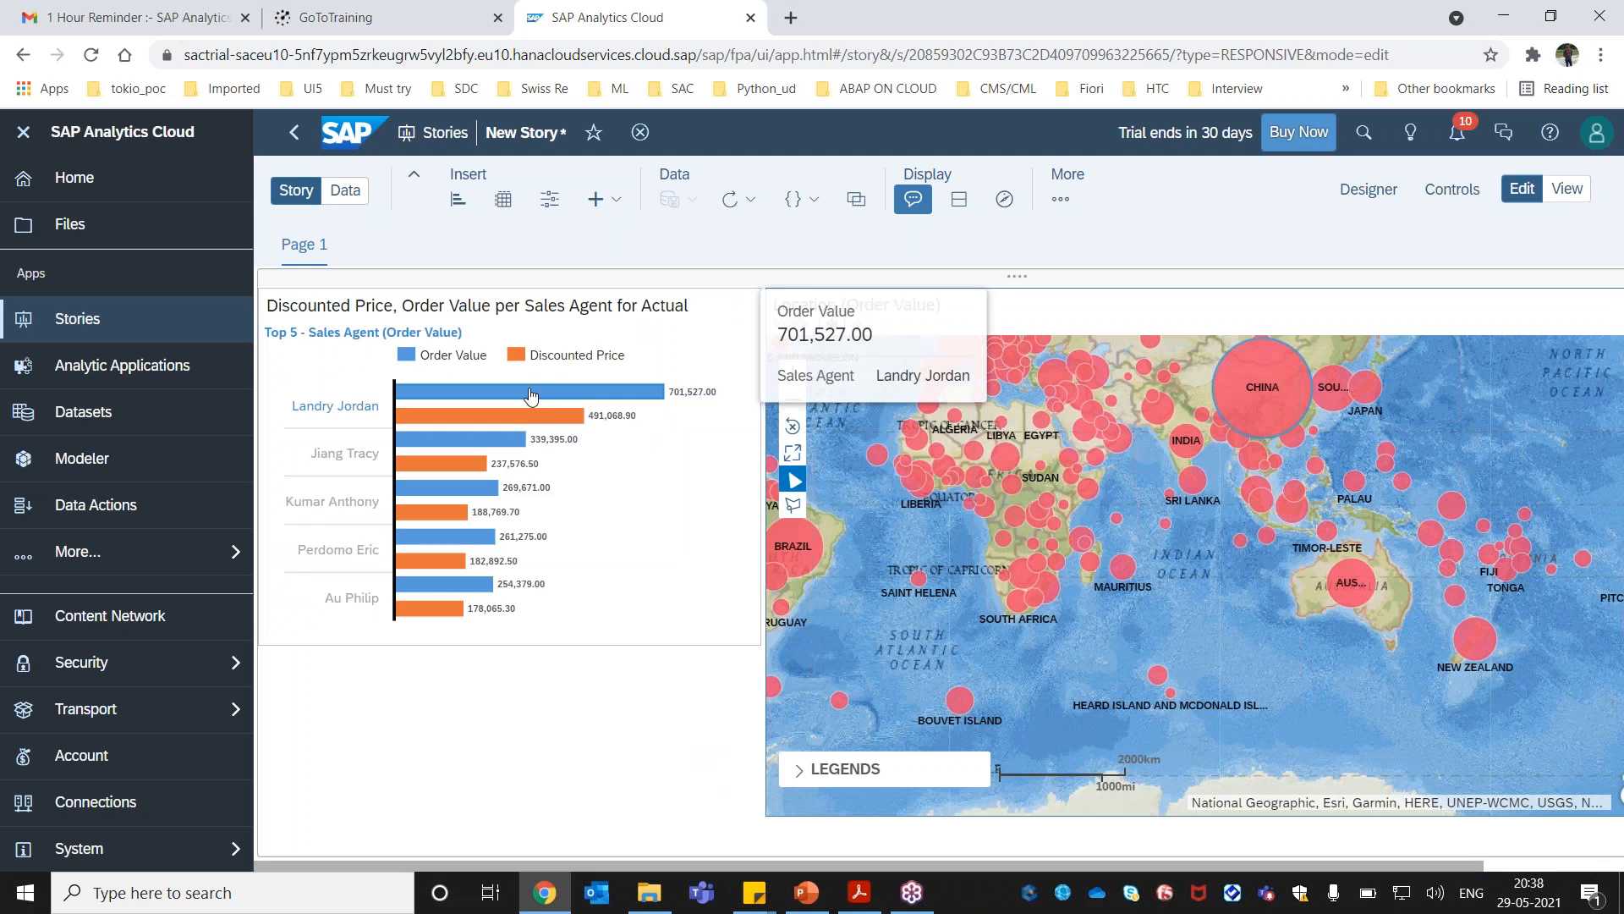
{"action": "mouse_move", "coordinate": [377, 415]}
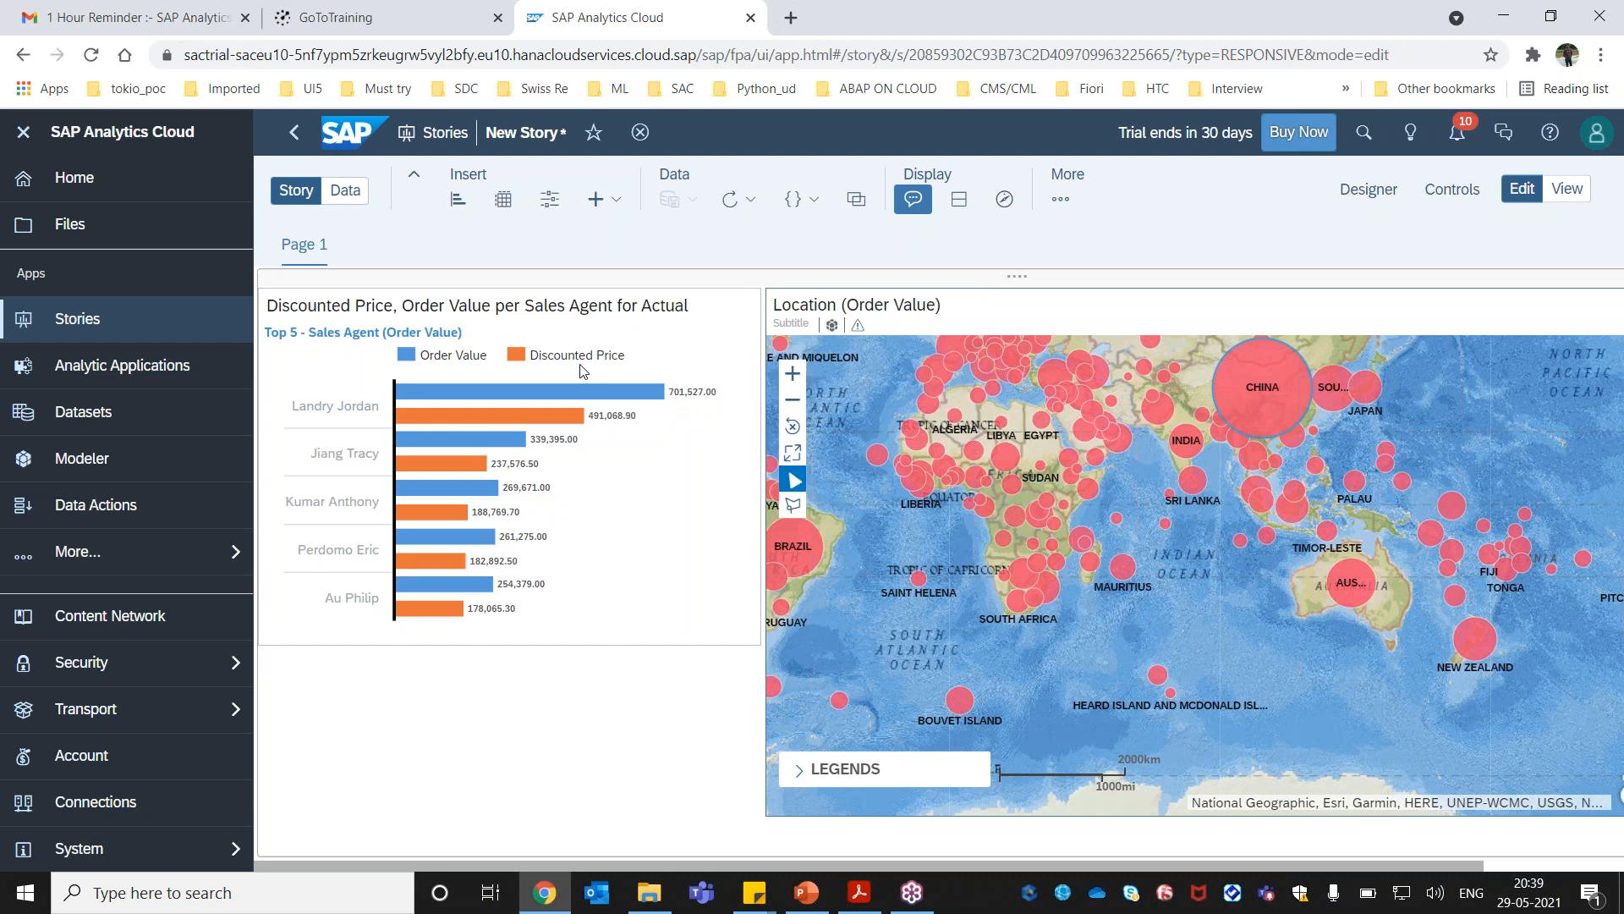
Set up Linked Analysis from the sales agent chart to only the Location (Order Value) map, with Filter on Data Point Selection enabled.
{"action": "left_click", "coordinate": [689, 308]}
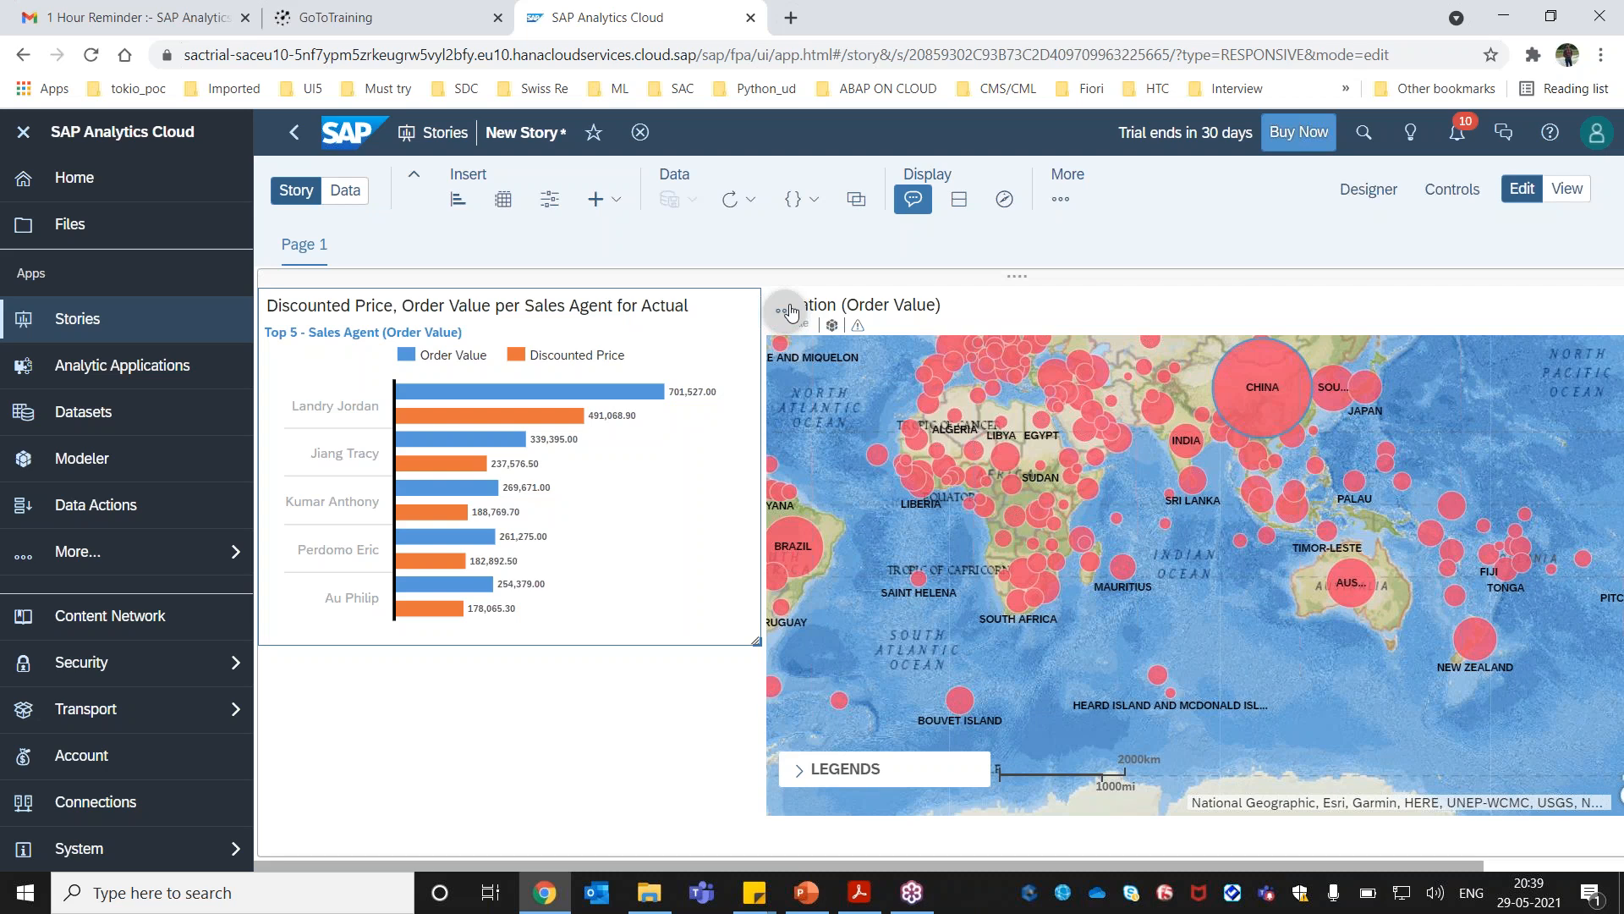
{"action": "left_click", "coordinate": [787, 311]}
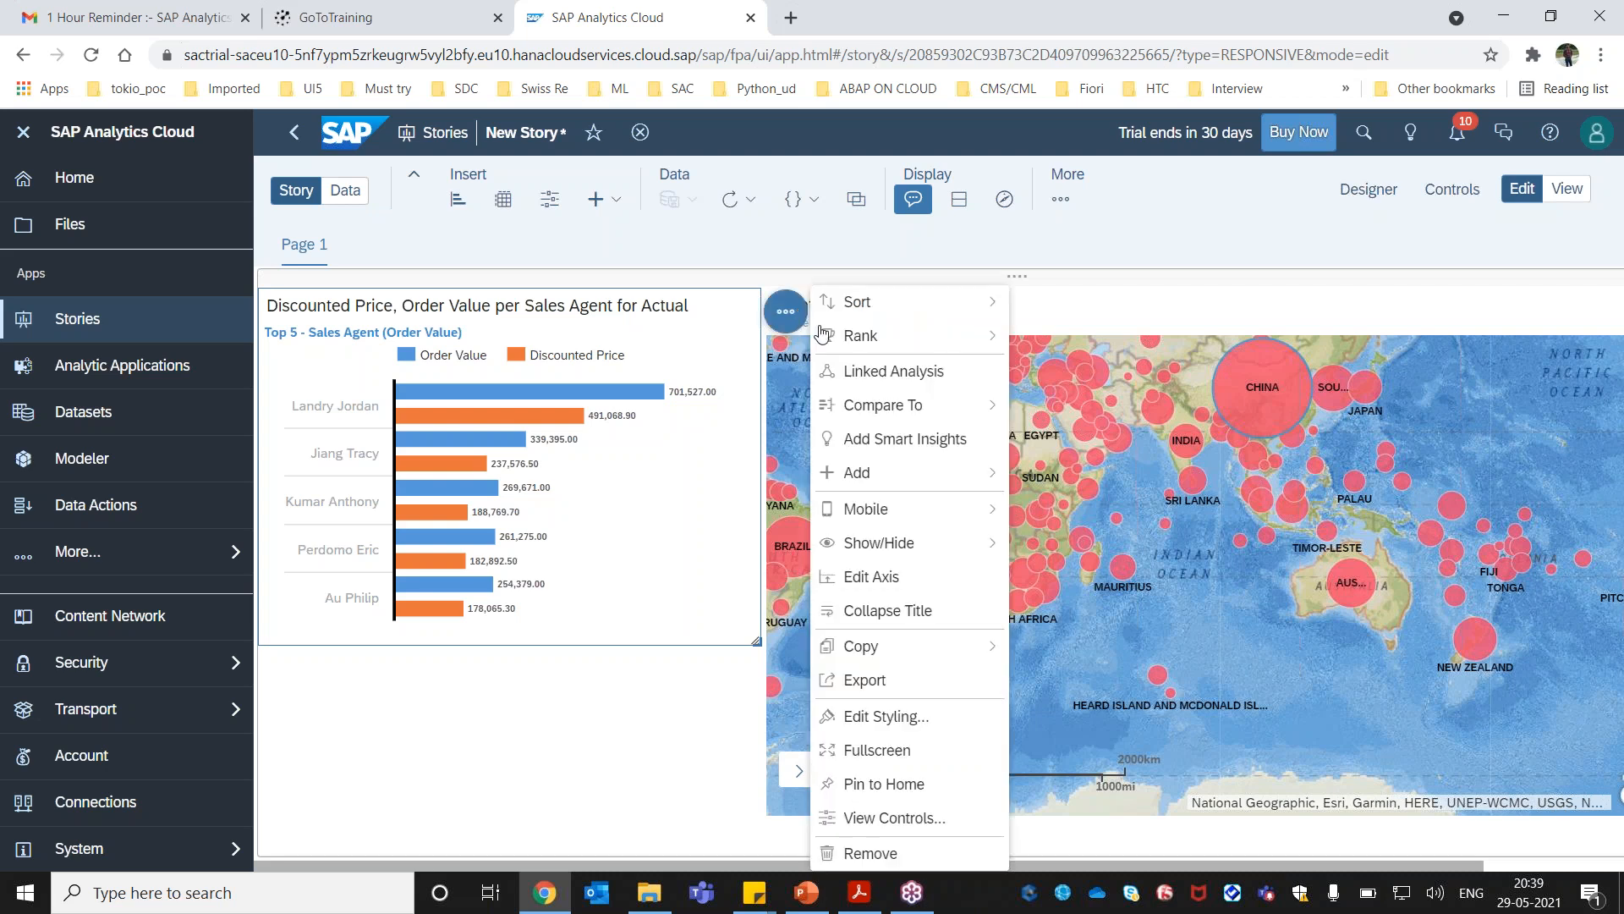
{"action": "left_click", "coordinate": [871, 376]}
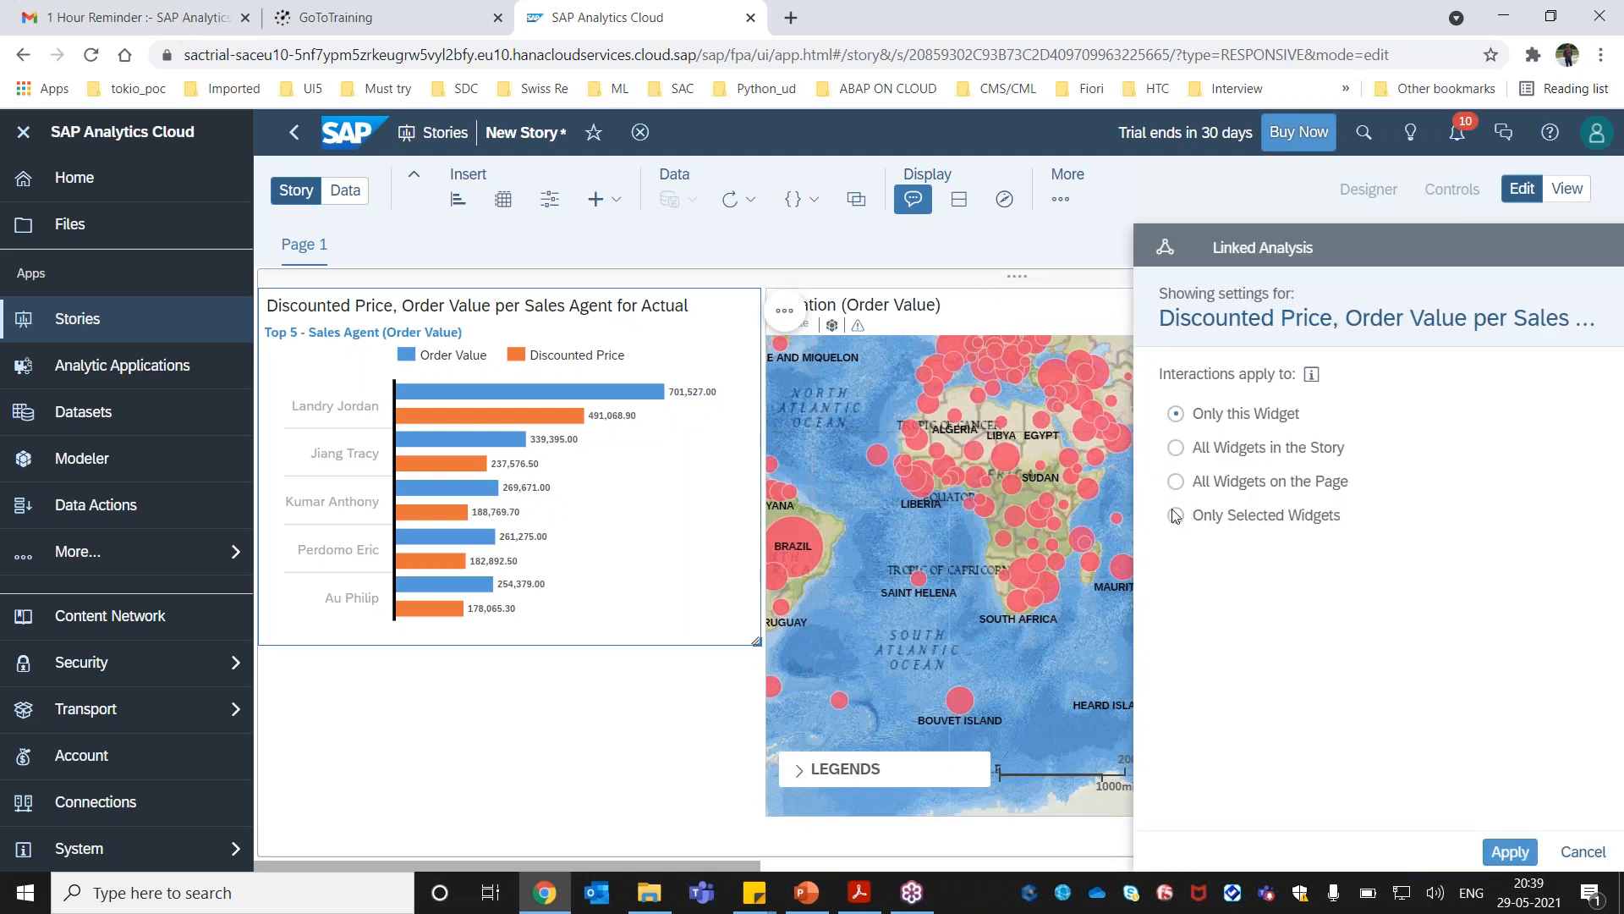
{"action": "mouse_move", "coordinate": [633, 396]}
{"action": "left_click", "coordinate": [1175, 516]}
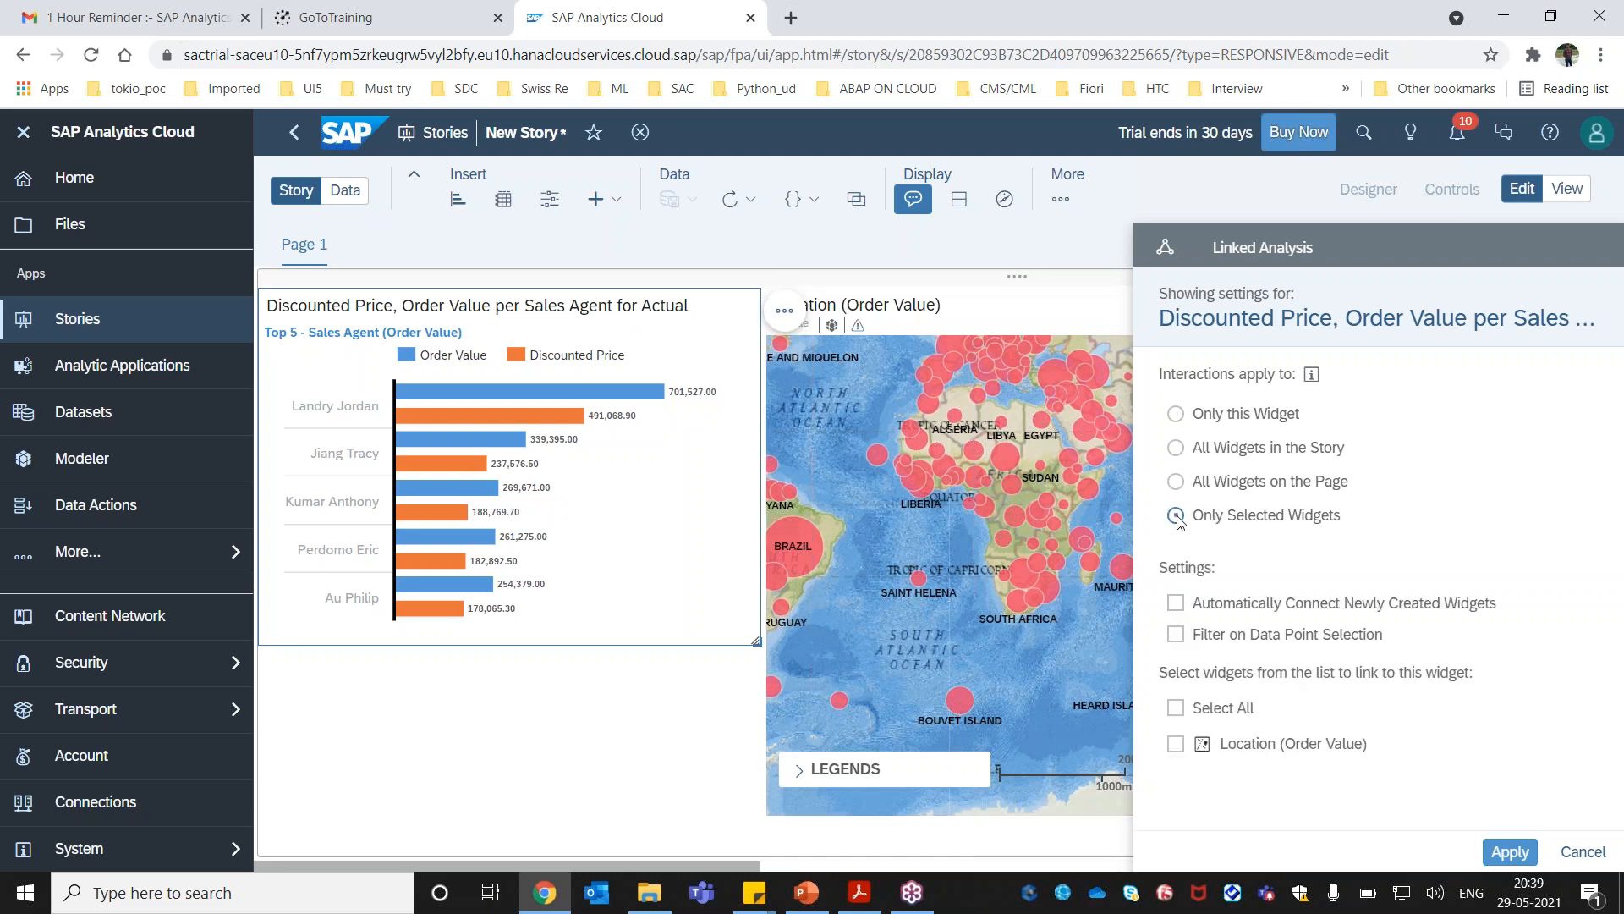
{"action": "left_click", "coordinate": [1177, 636]}
{"action": "left_click", "coordinate": [1176, 744]}
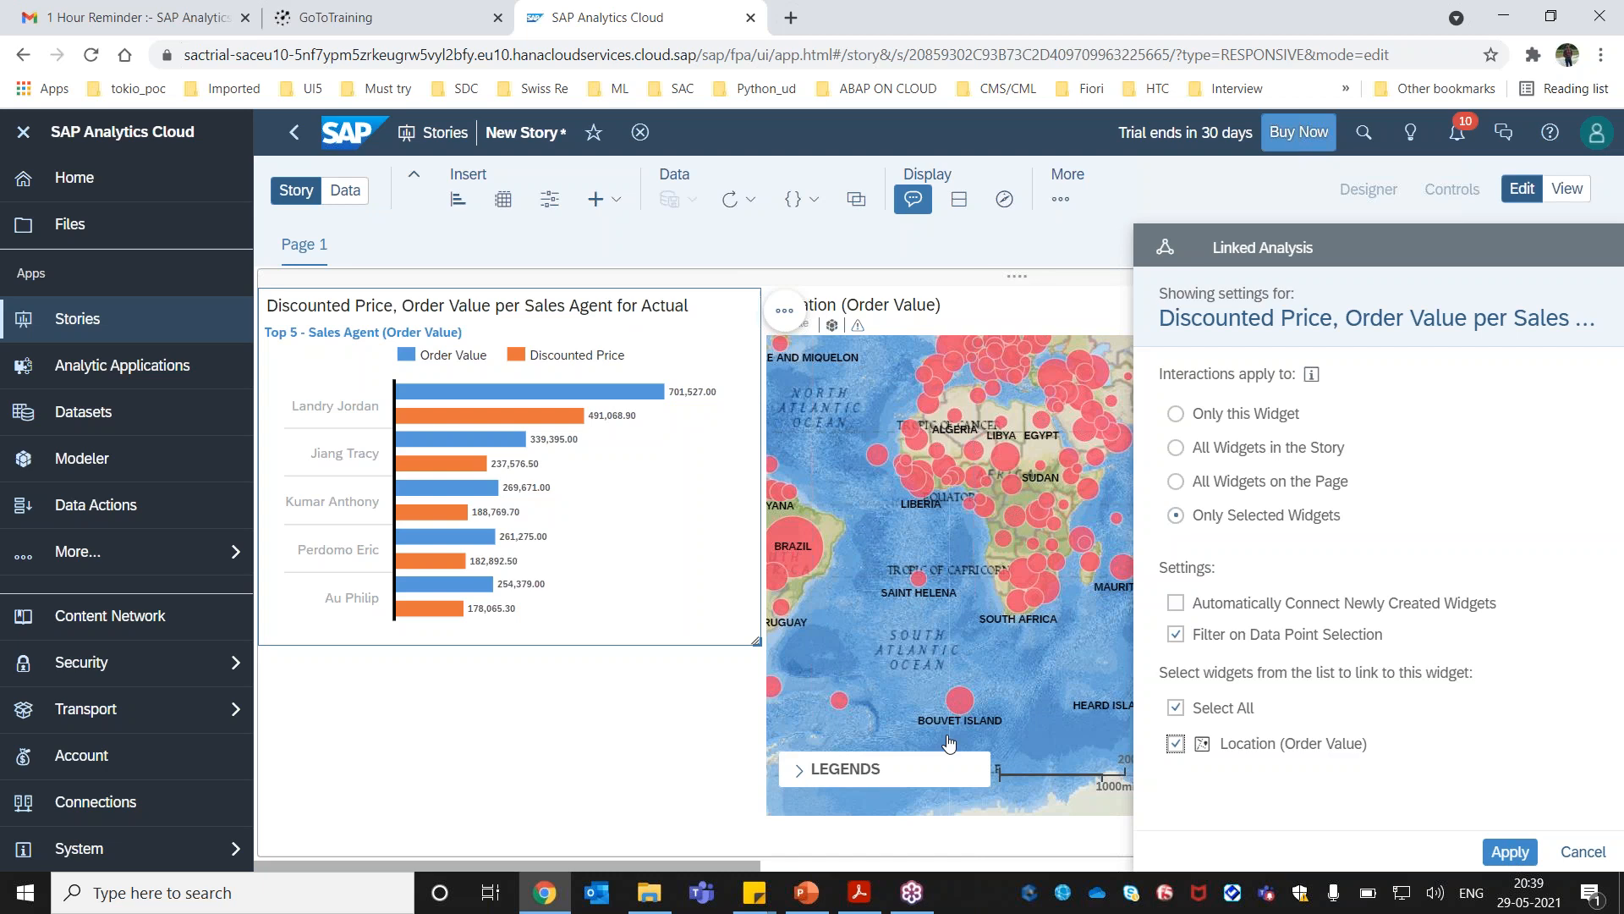
{"action": "left_click", "coordinate": [1510, 851]}
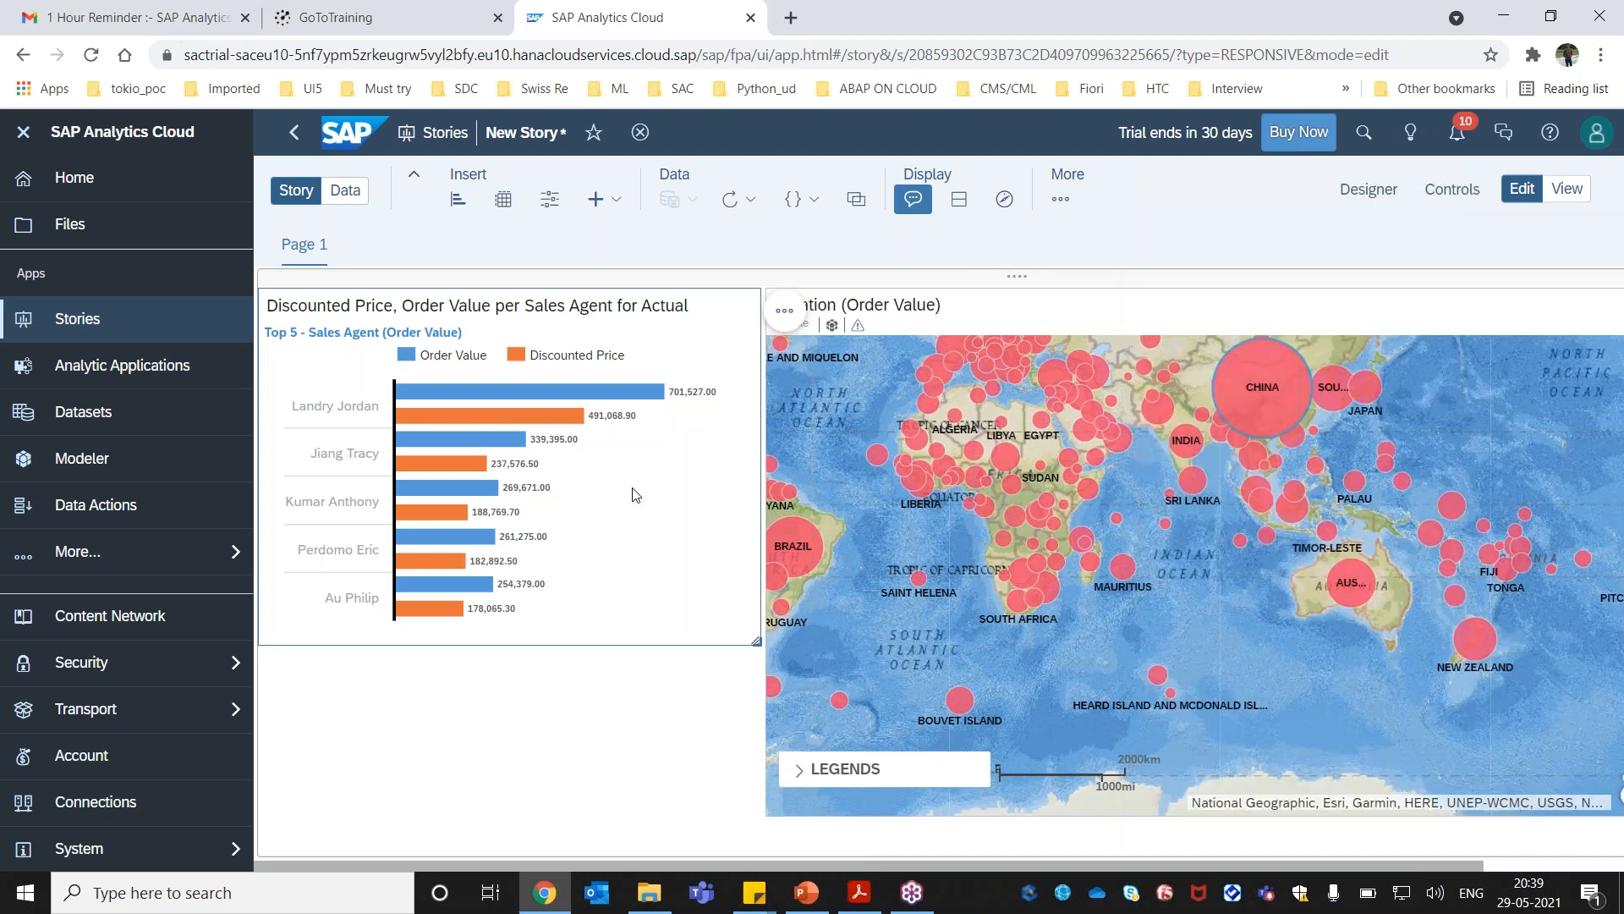
Filter the linked map by selecting the Order Value bars of the first, third and fourth sales agents, and examine its bubbles.
{"action": "left_click", "coordinate": [552, 392]}
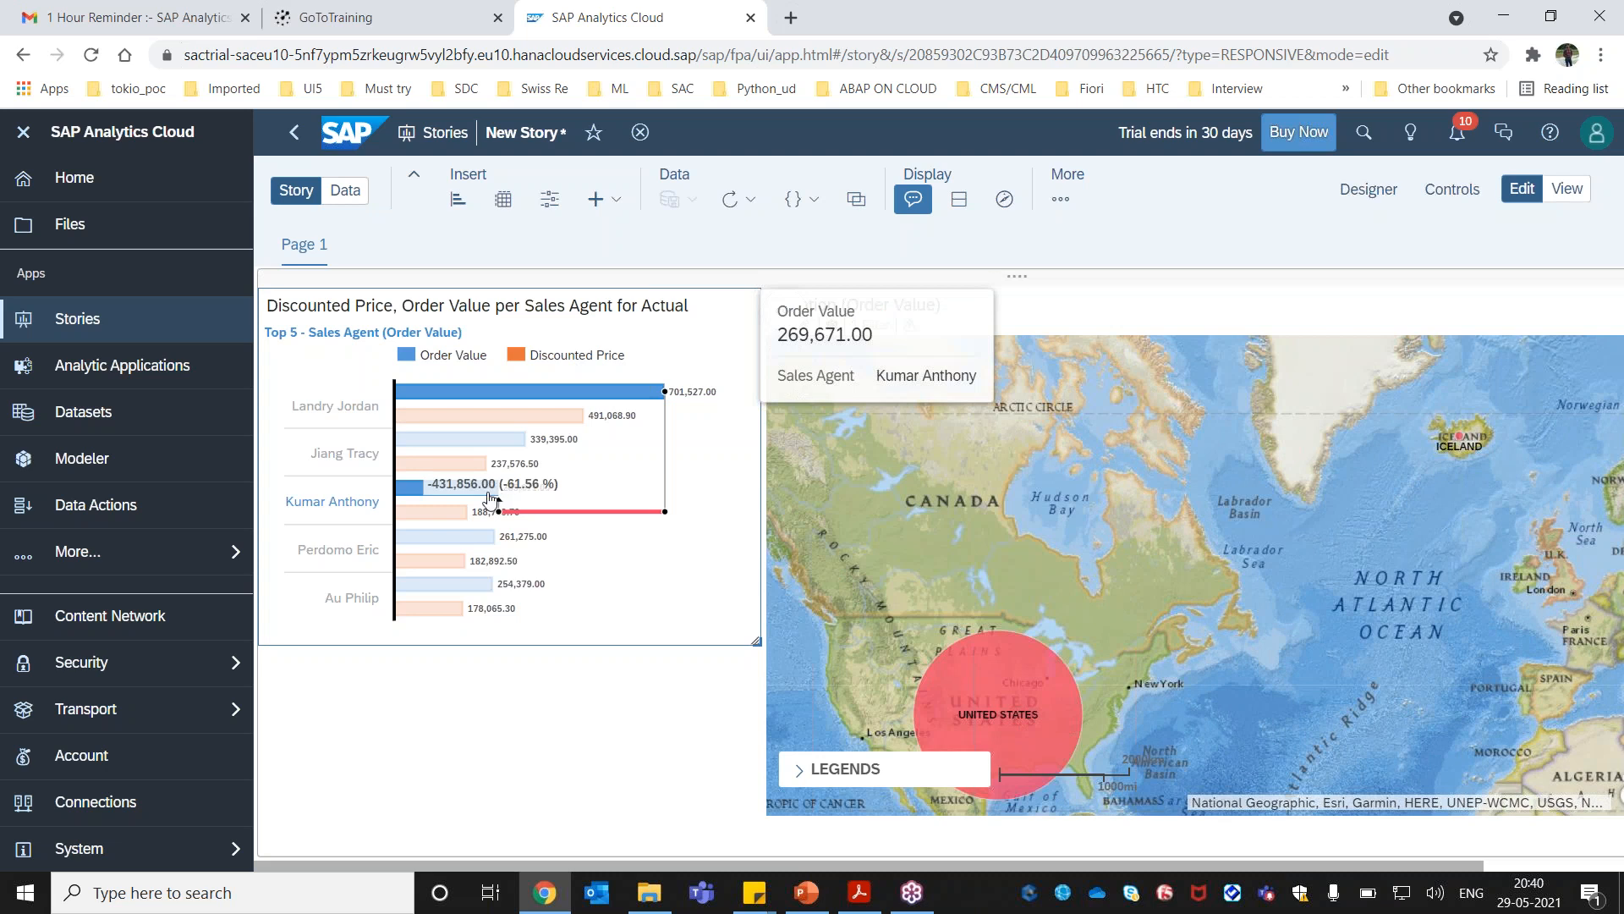
{"action": "left_click", "coordinate": [421, 497]}
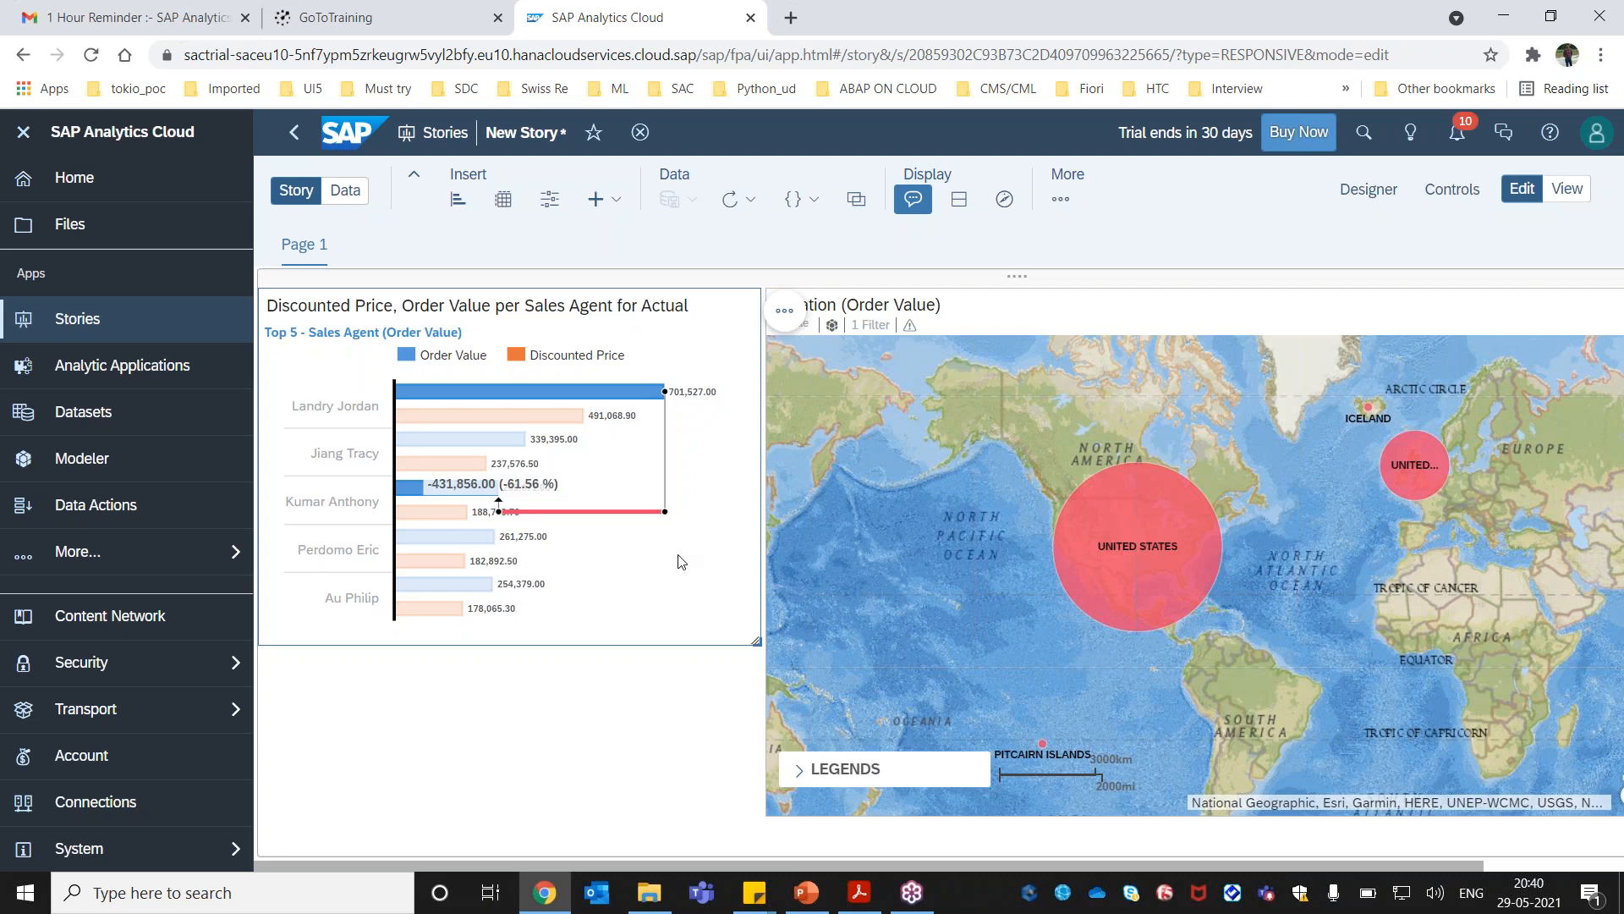
{"action": "left_click", "coordinate": [475, 541], "text": "ctrl"}
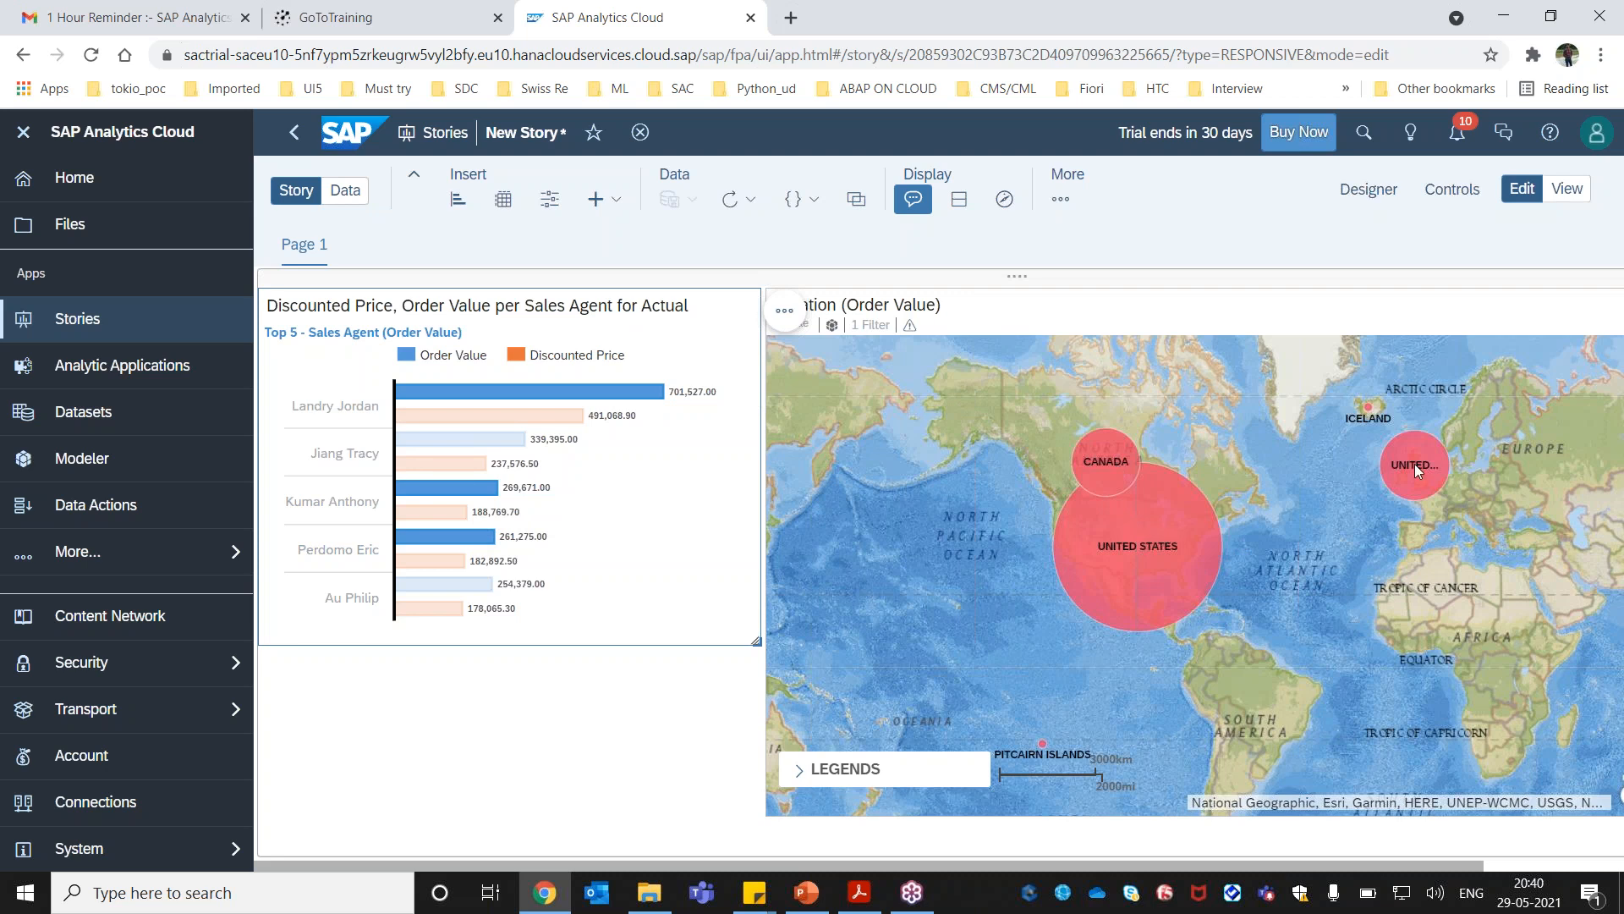
{"action": "left_click", "coordinate": [1368, 406]}
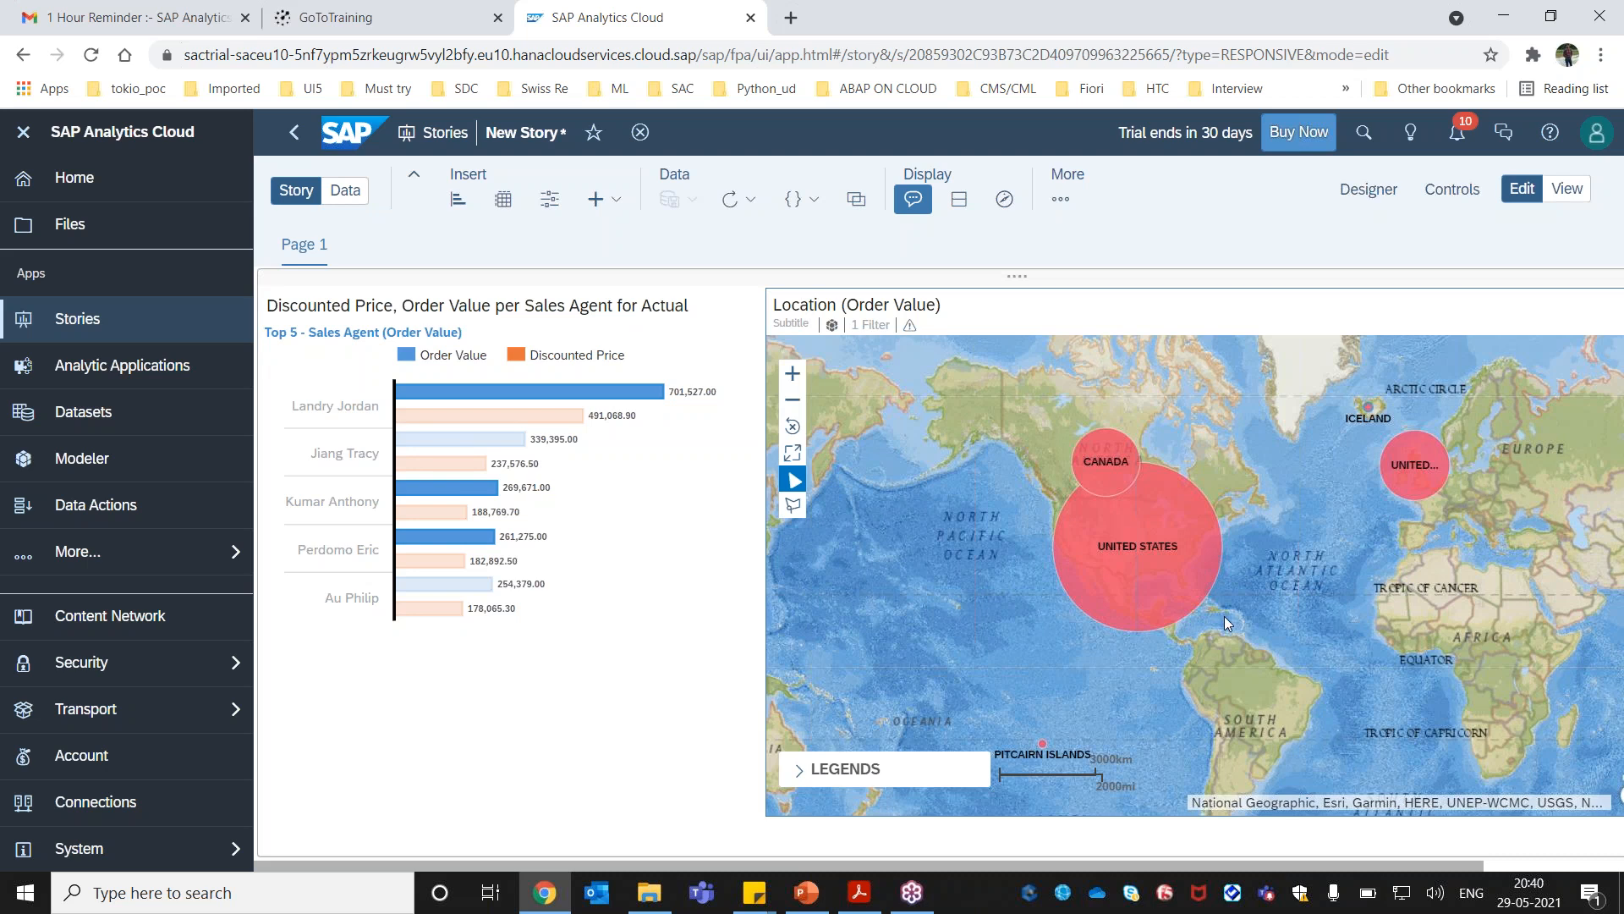
{"action": "left_click", "coordinate": [542, 726]}
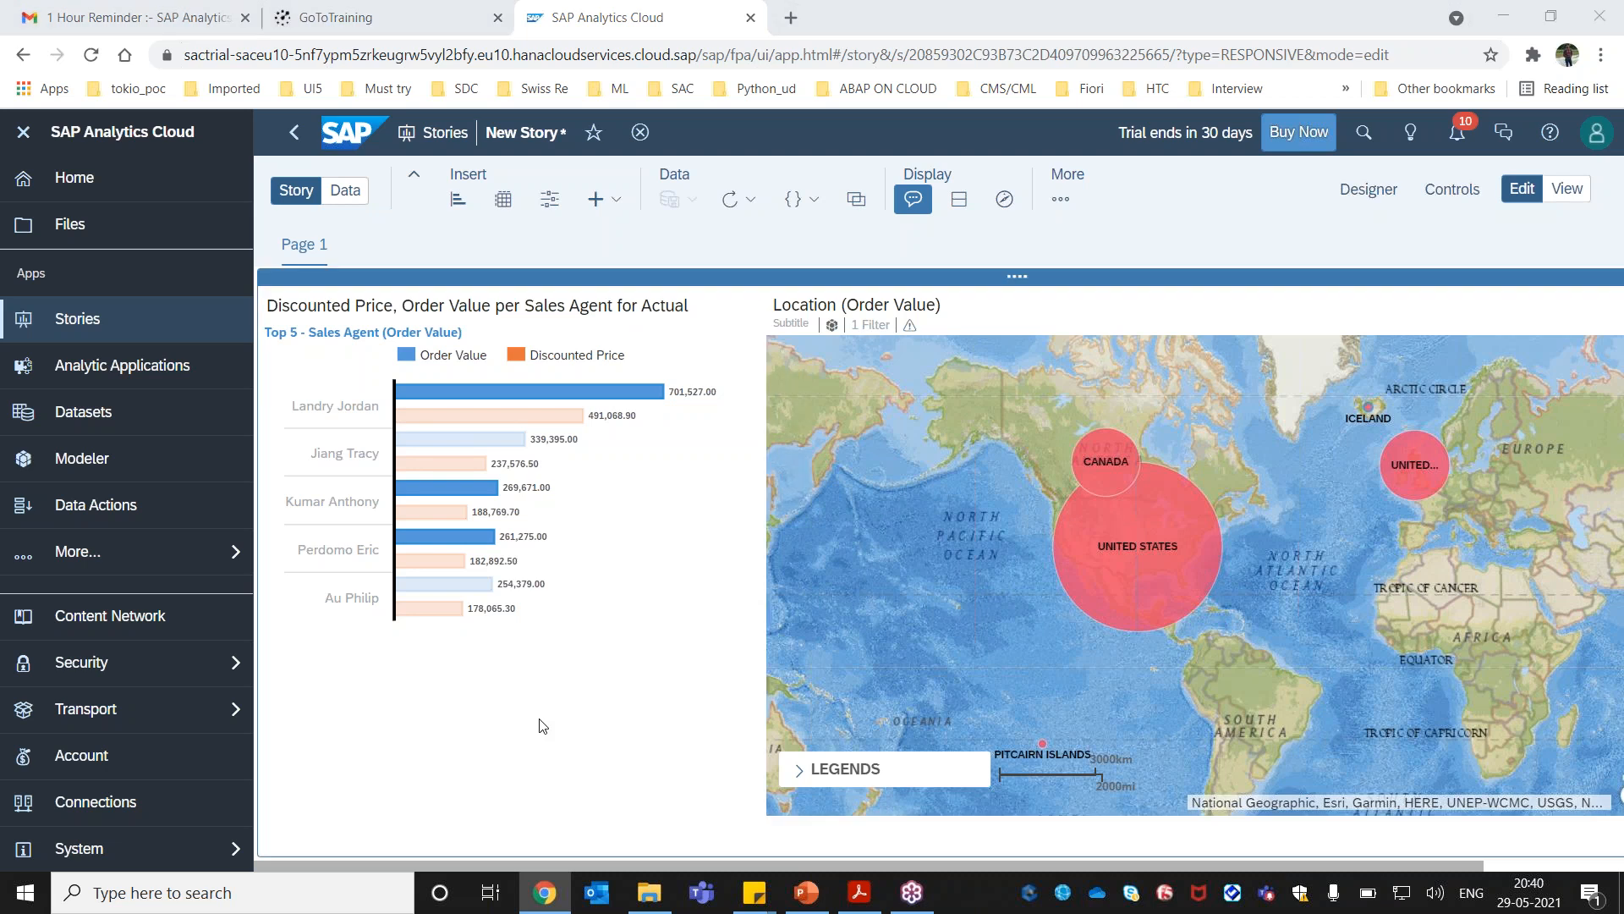
Switch to the PowerPoint slide of the expected result, review the remaining donut charts, and return to the story.
{"action": "key", "text": "alt+Tab"}
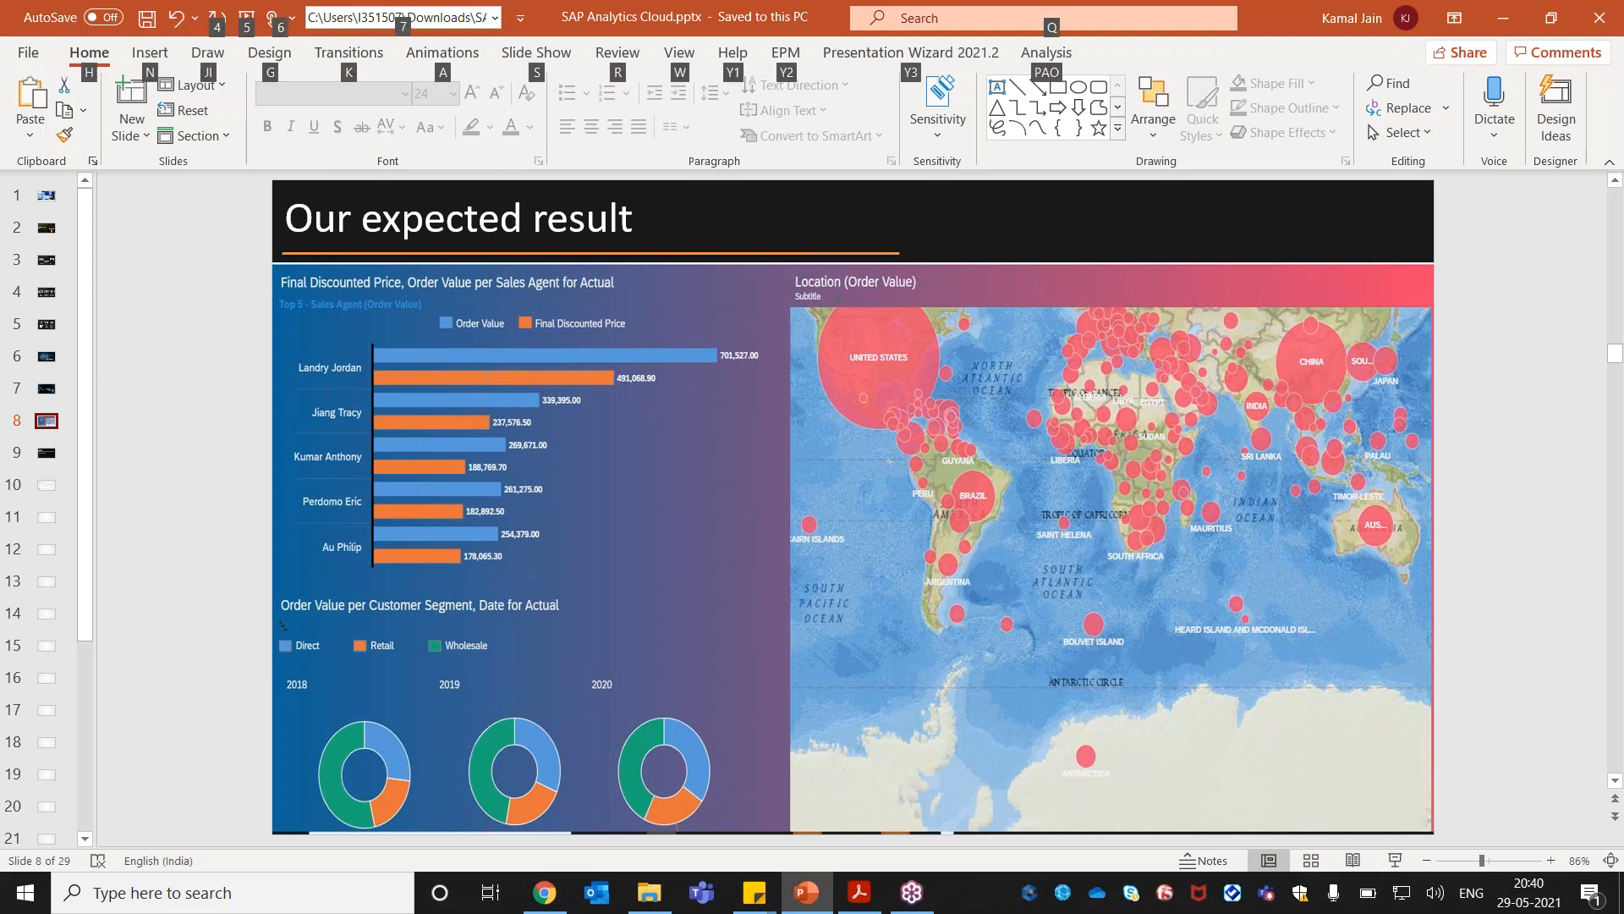
{"action": "key", "text": "alt+Tab"}
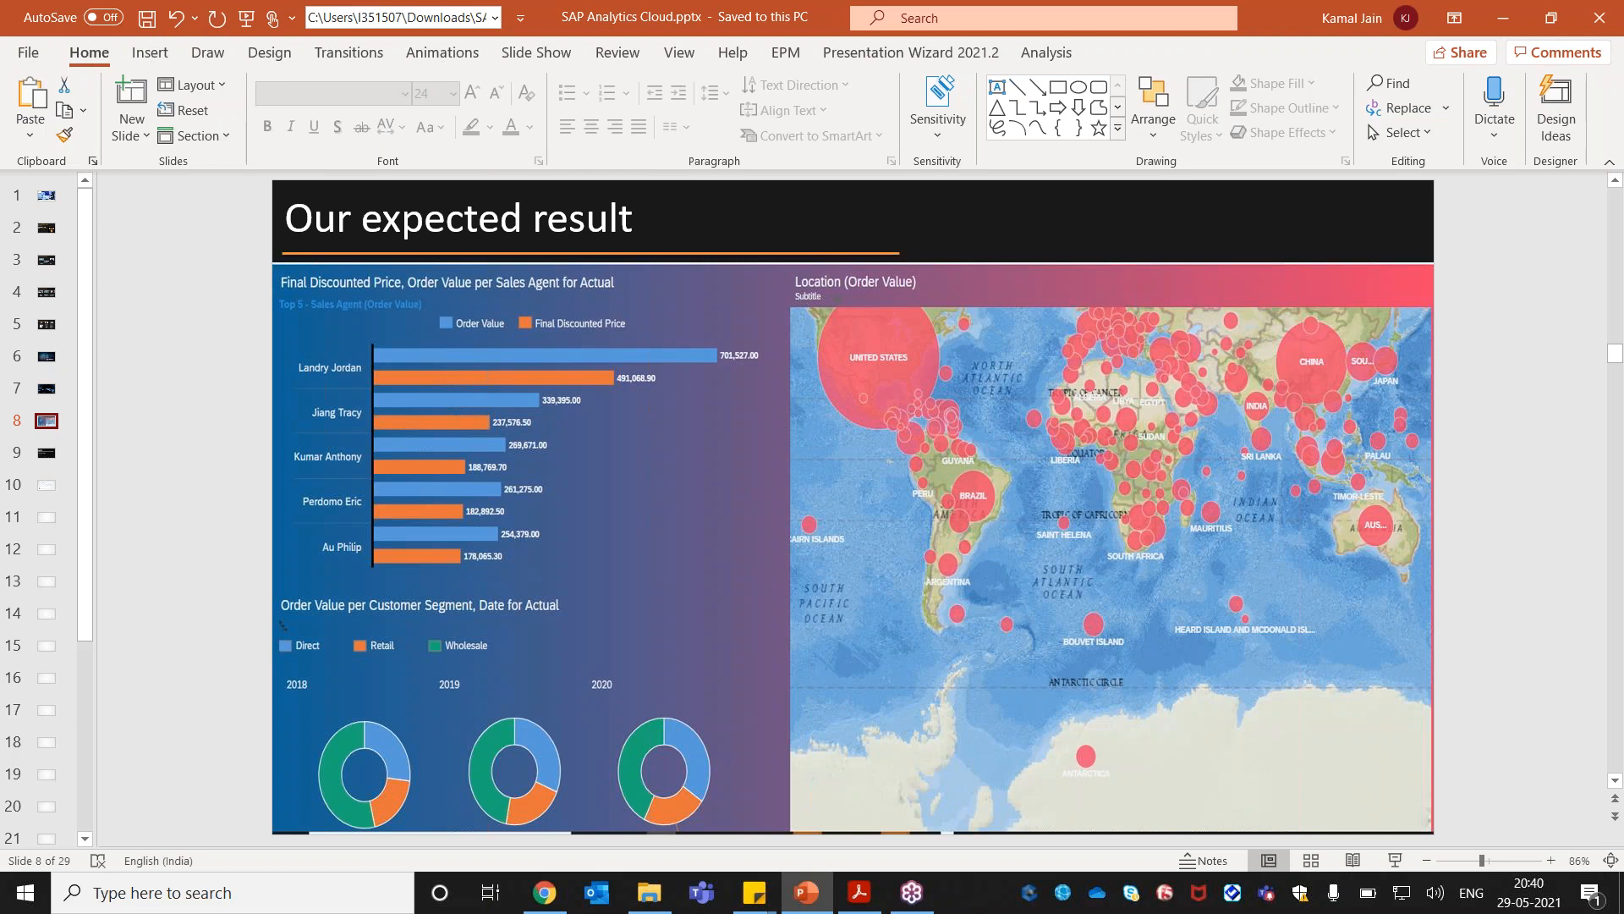
{"action": "key", "text": "alt+Tab"}
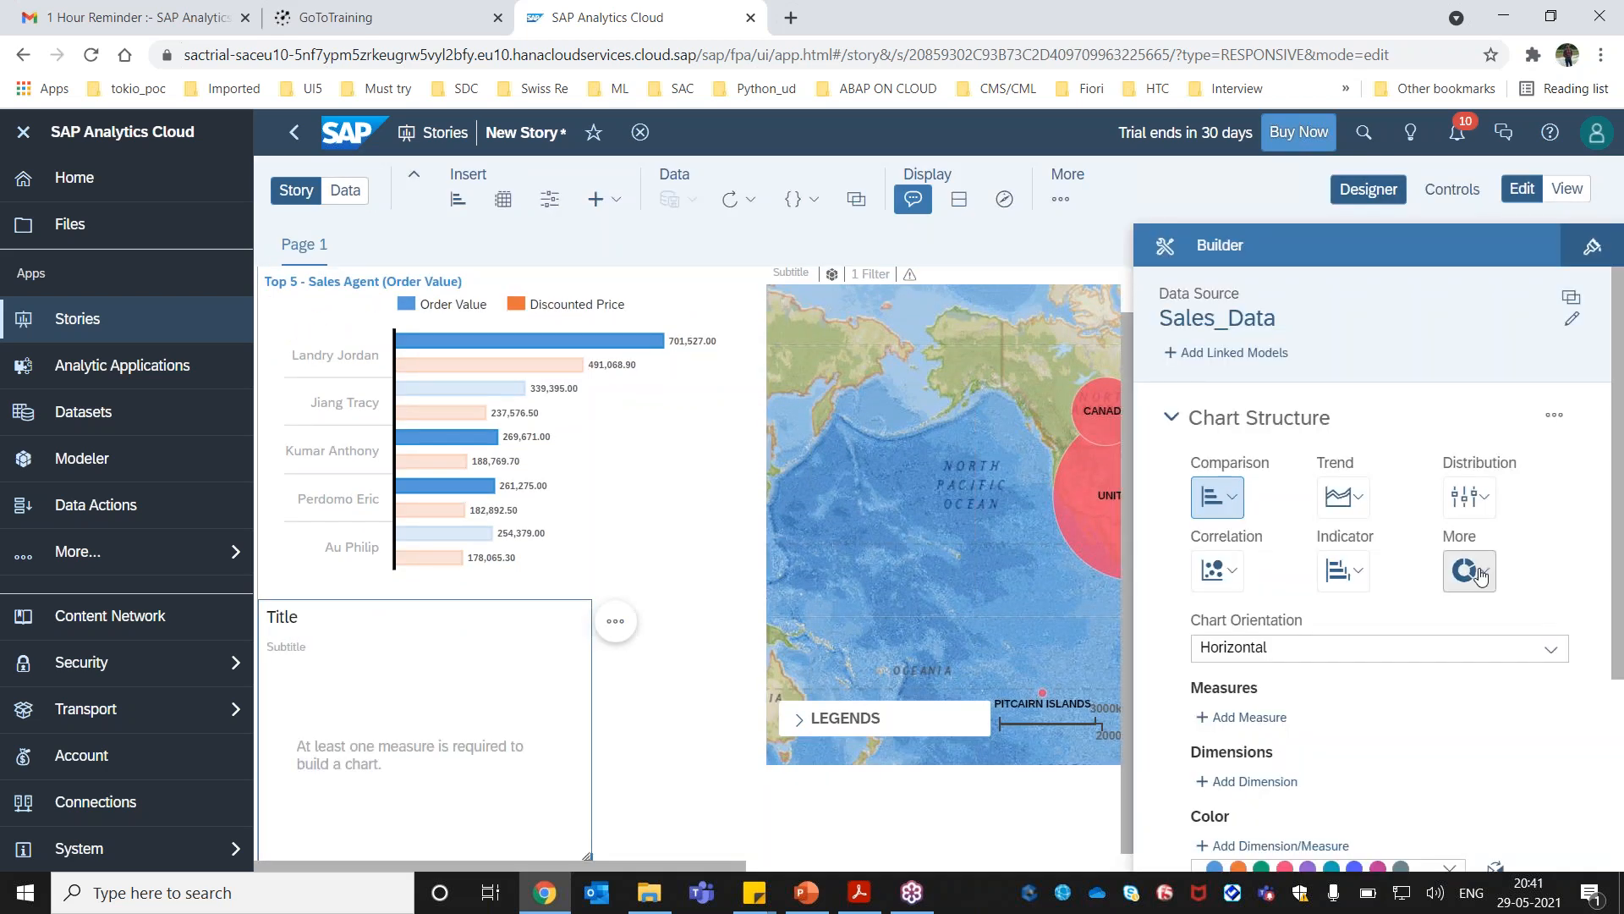
Change the empty chart beneath the sales agent chart to a Donut chart and widen it slightly.
{"action": "left_click", "coordinate": [1479, 576]}
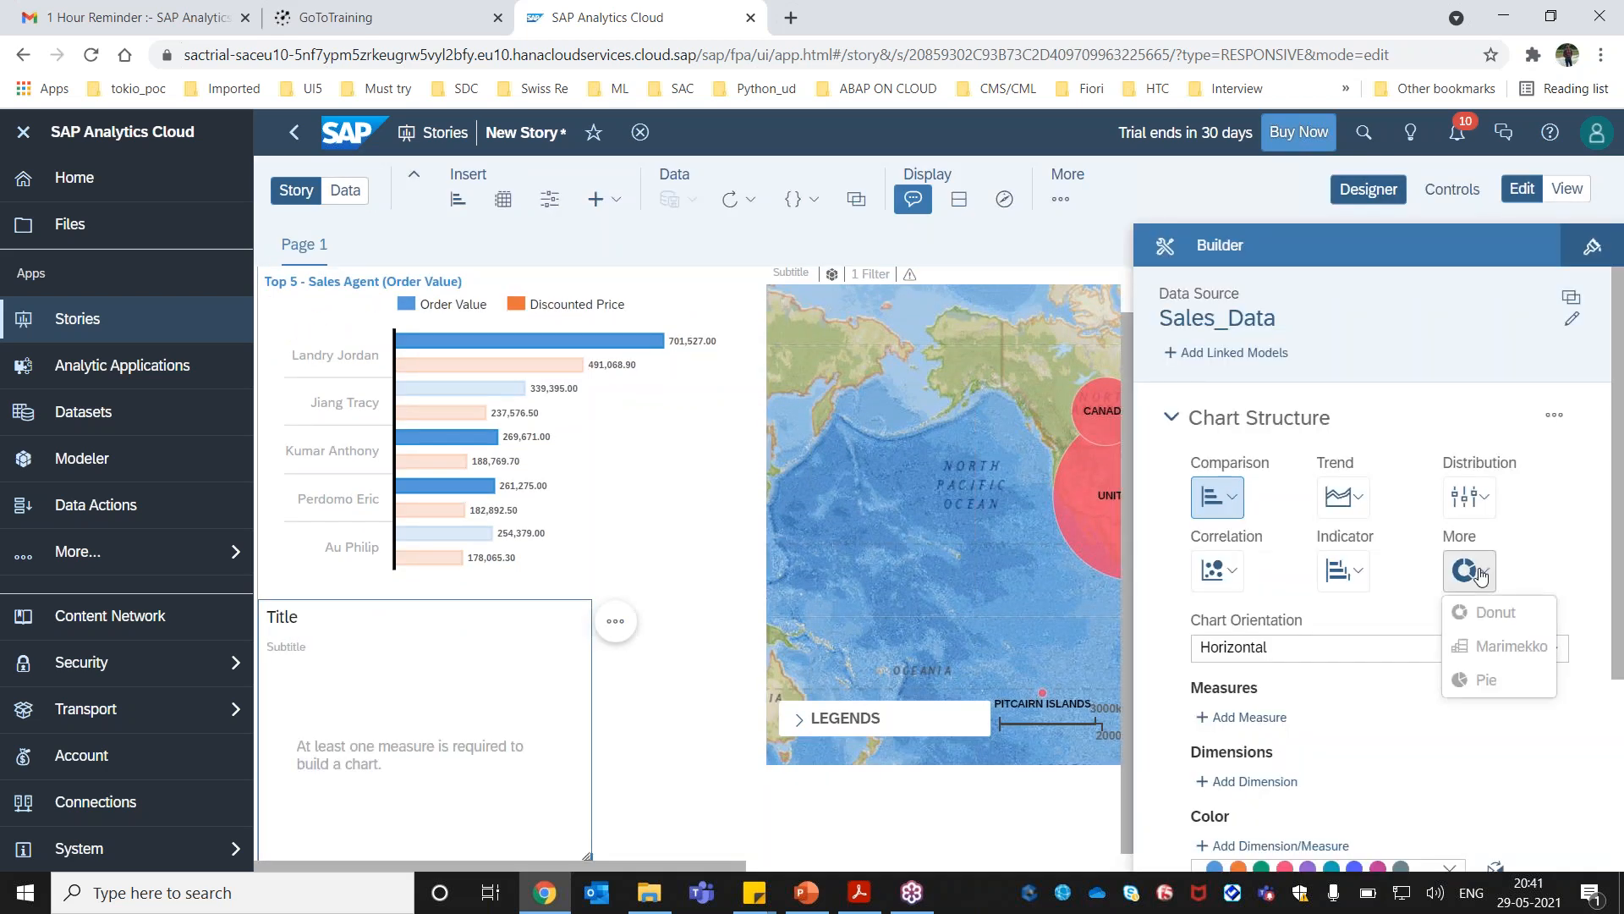
{"action": "left_click", "coordinate": [1496, 614]}
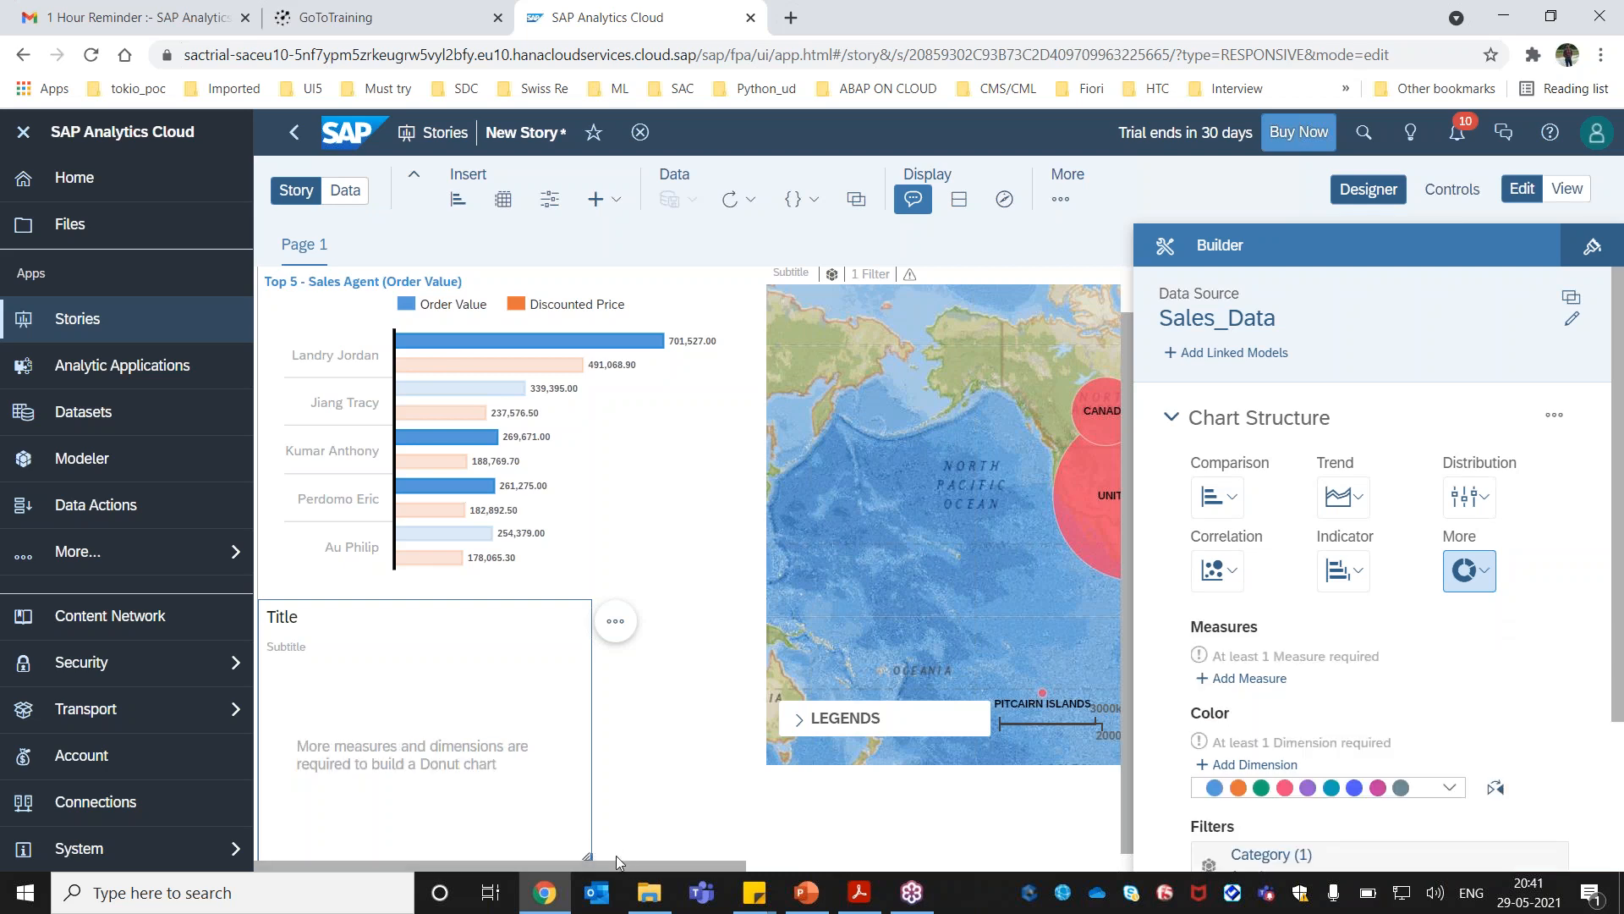
{"action": "left_click_drag", "start_coordinate": [588, 857], "coordinate": [635, 857]}
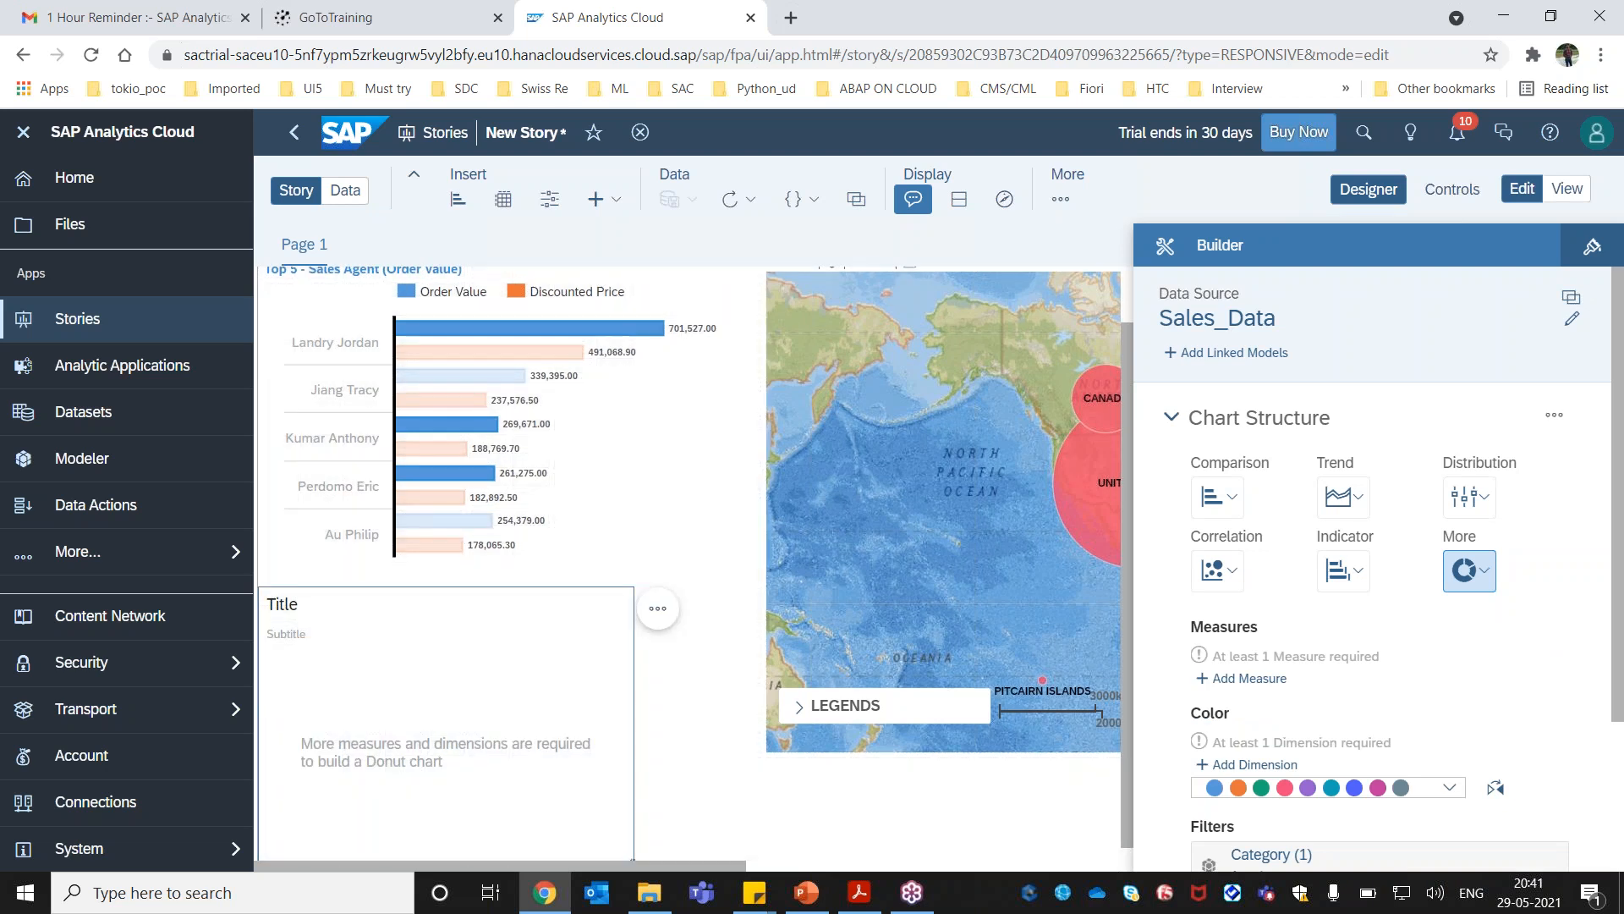
Check the expected result slide in PowerPoint, return to the story, and add Order Value as the donut chart's measure.
{"action": "key", "text": "alt+Tab"}
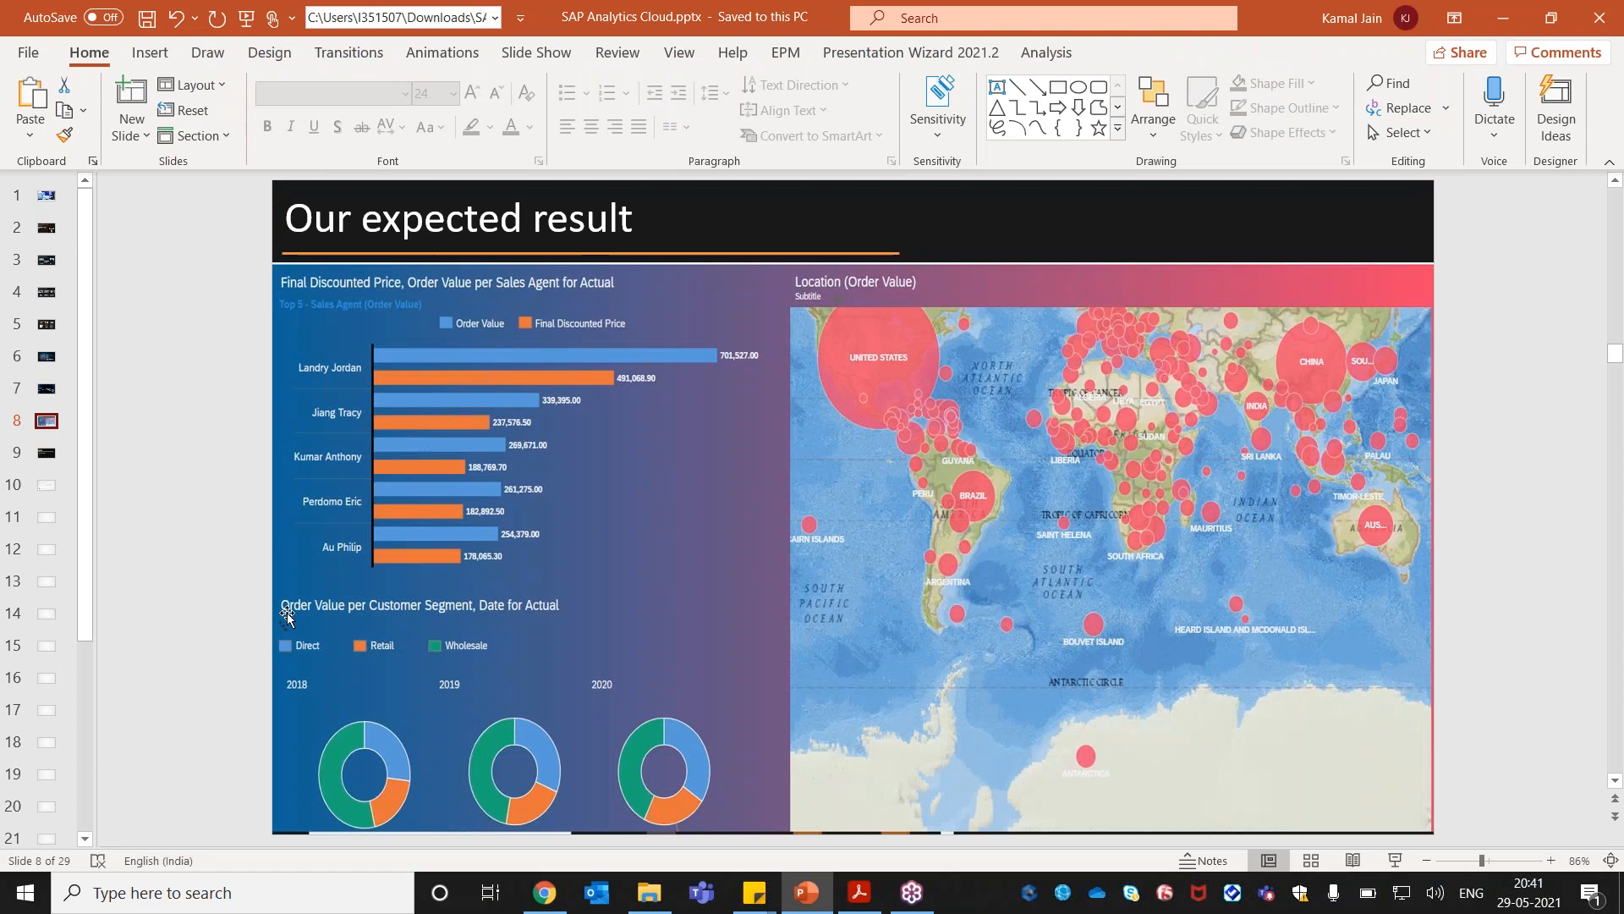
{"action": "key", "text": "alt+Tab"}
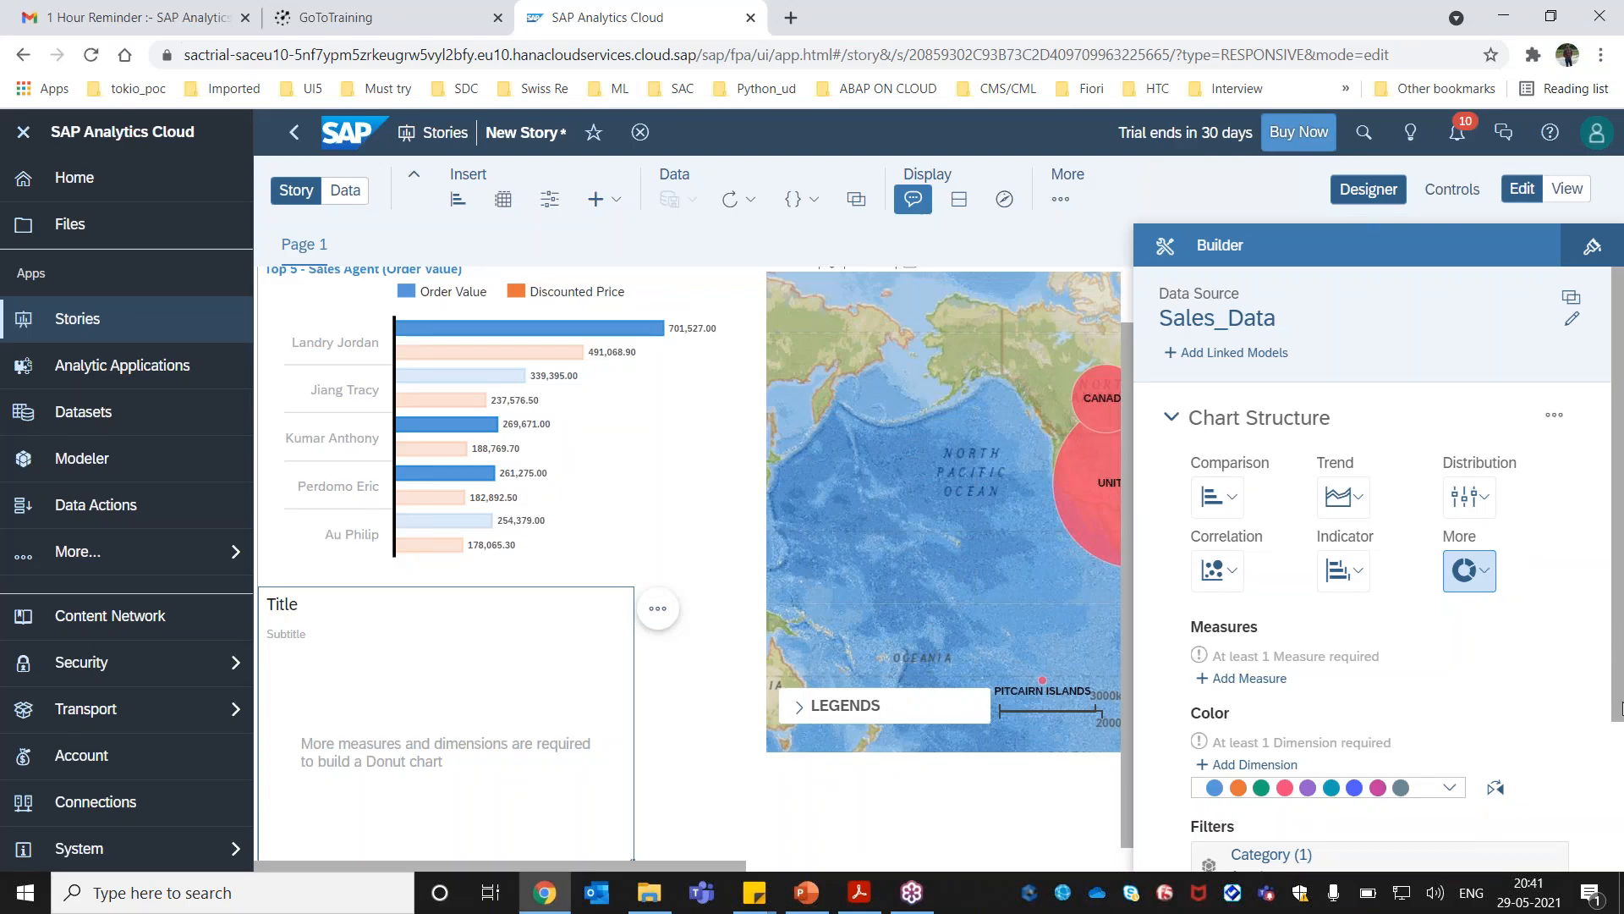
{"action": "scroll", "coordinate": [1620, 707], "scroll_direction": "down", "scroll_amount": 1}
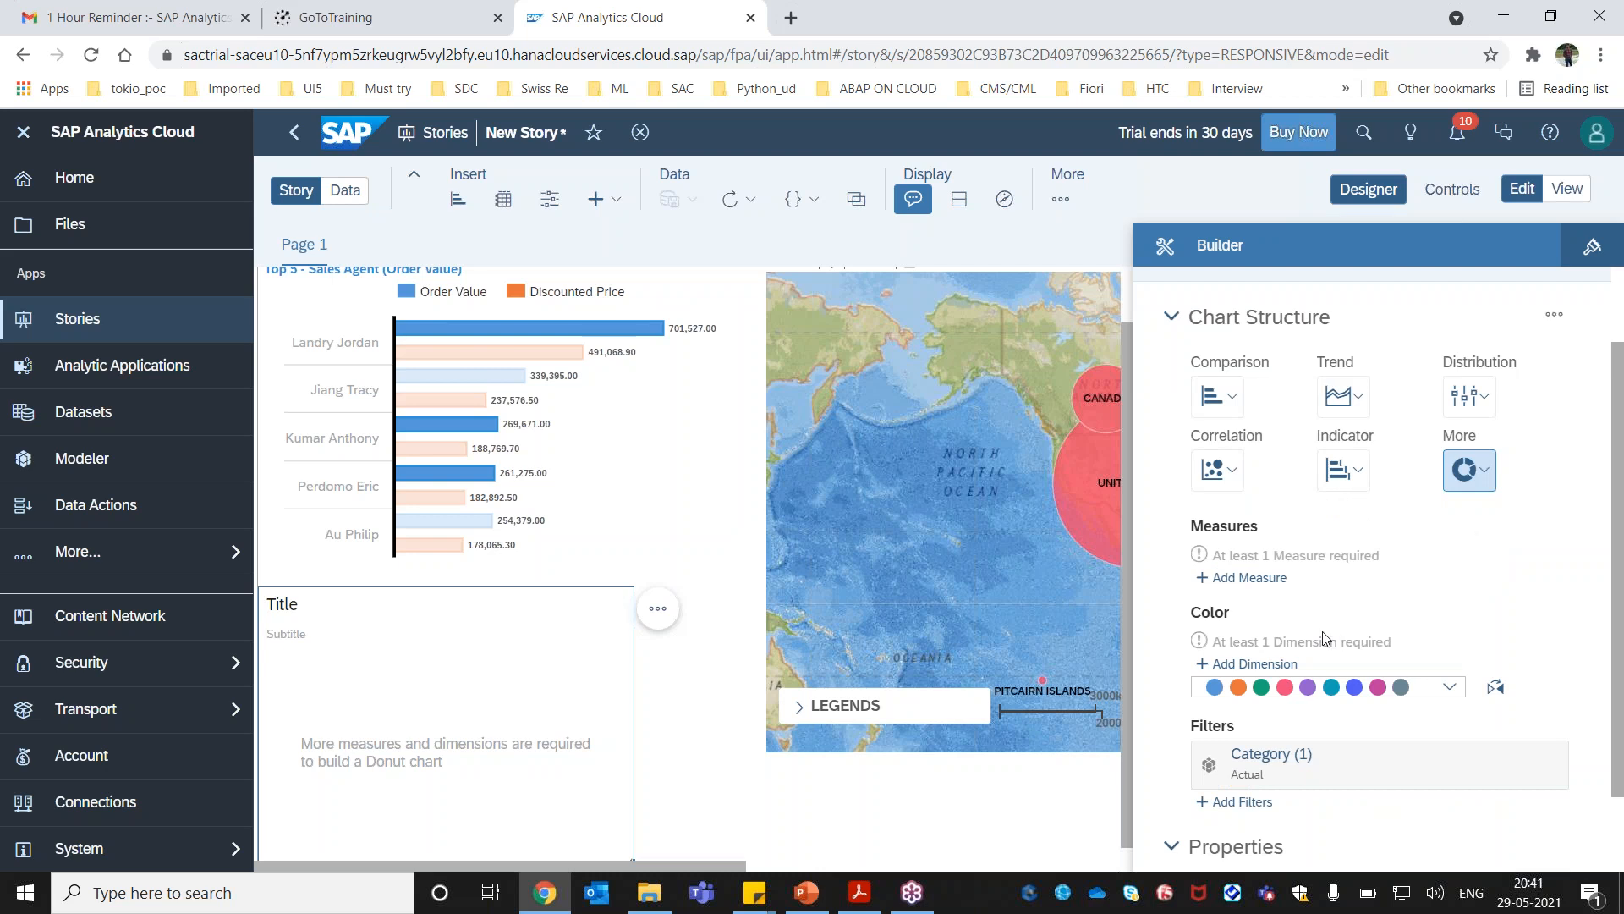
{"action": "left_click", "coordinate": [1232, 584]}
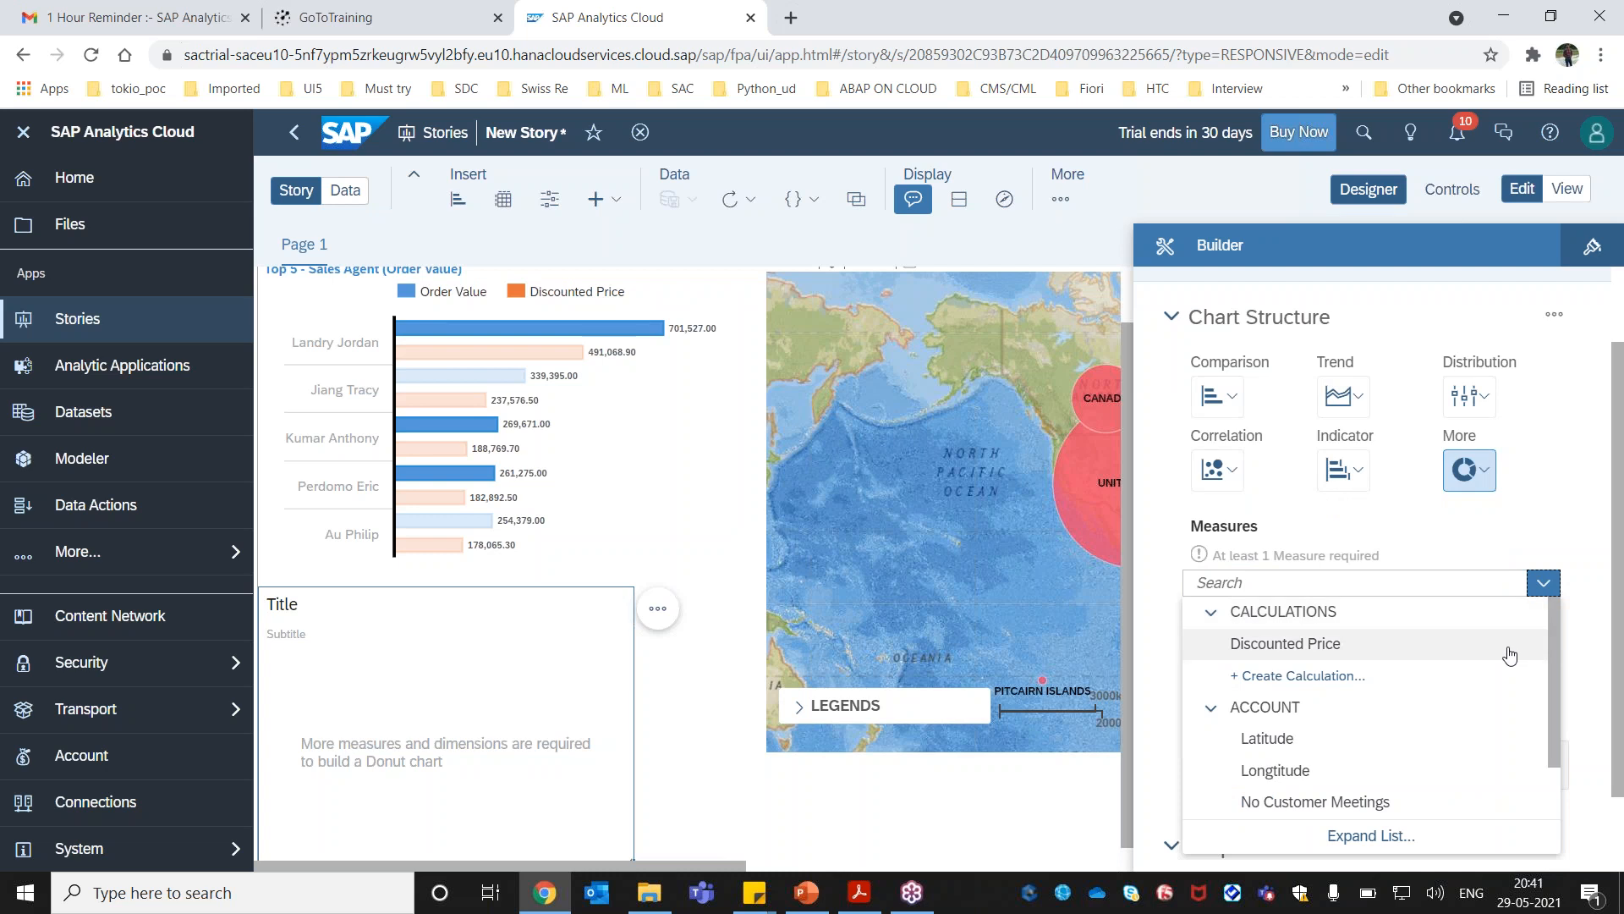
{"action": "left_click_drag", "start_coordinate": [1557, 704], "coordinate": [1560, 755]}
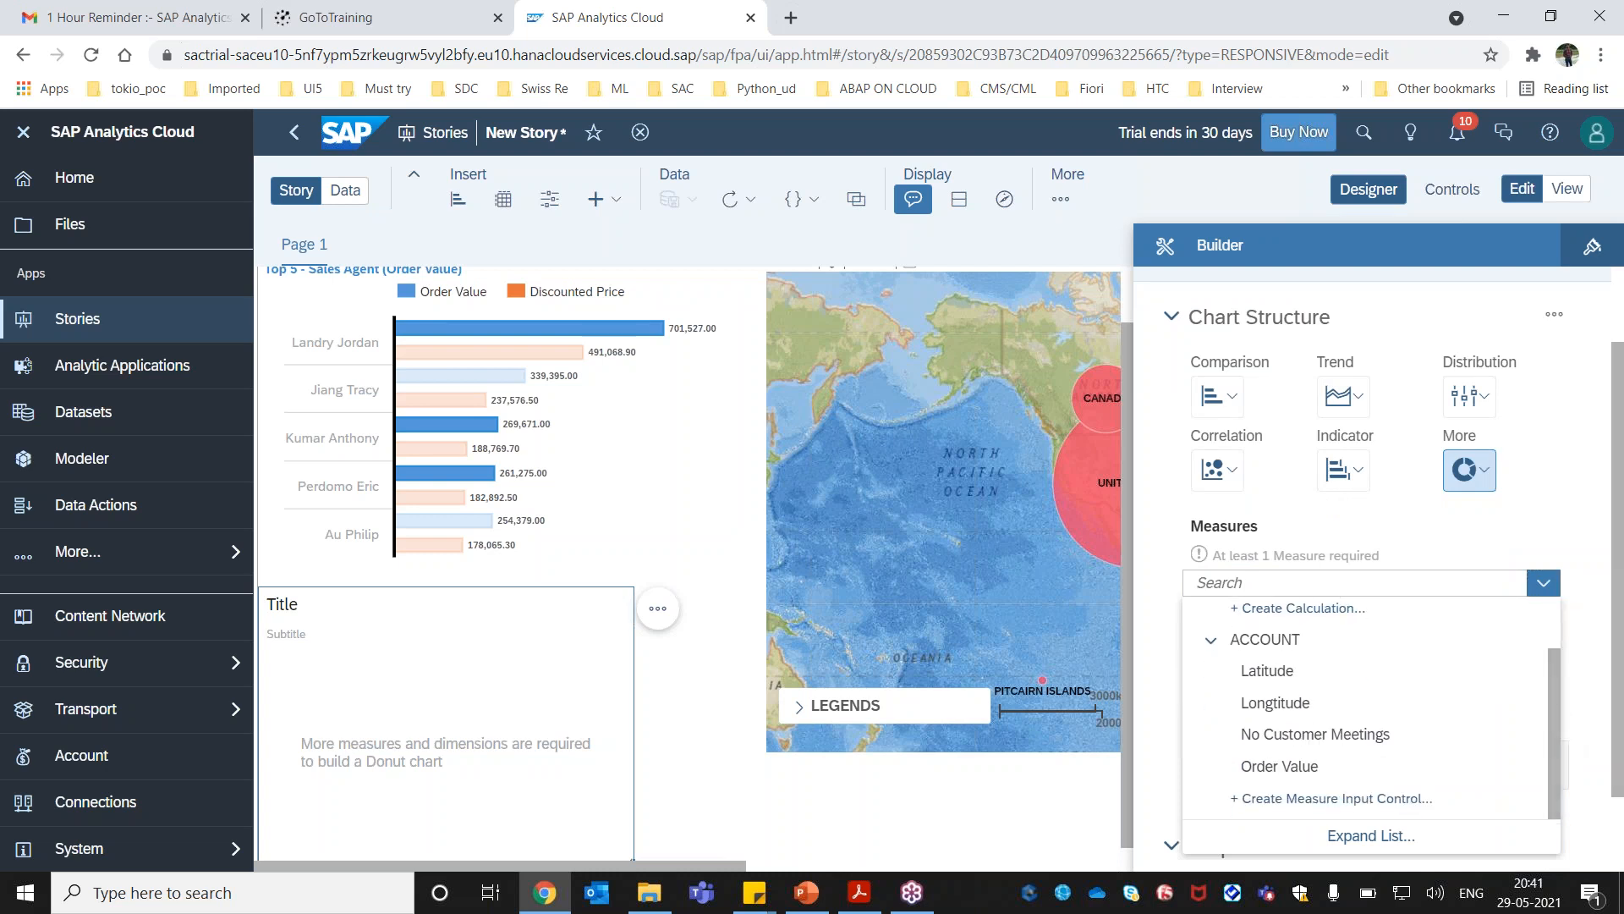
{"action": "left_click", "coordinate": [1384, 766]}
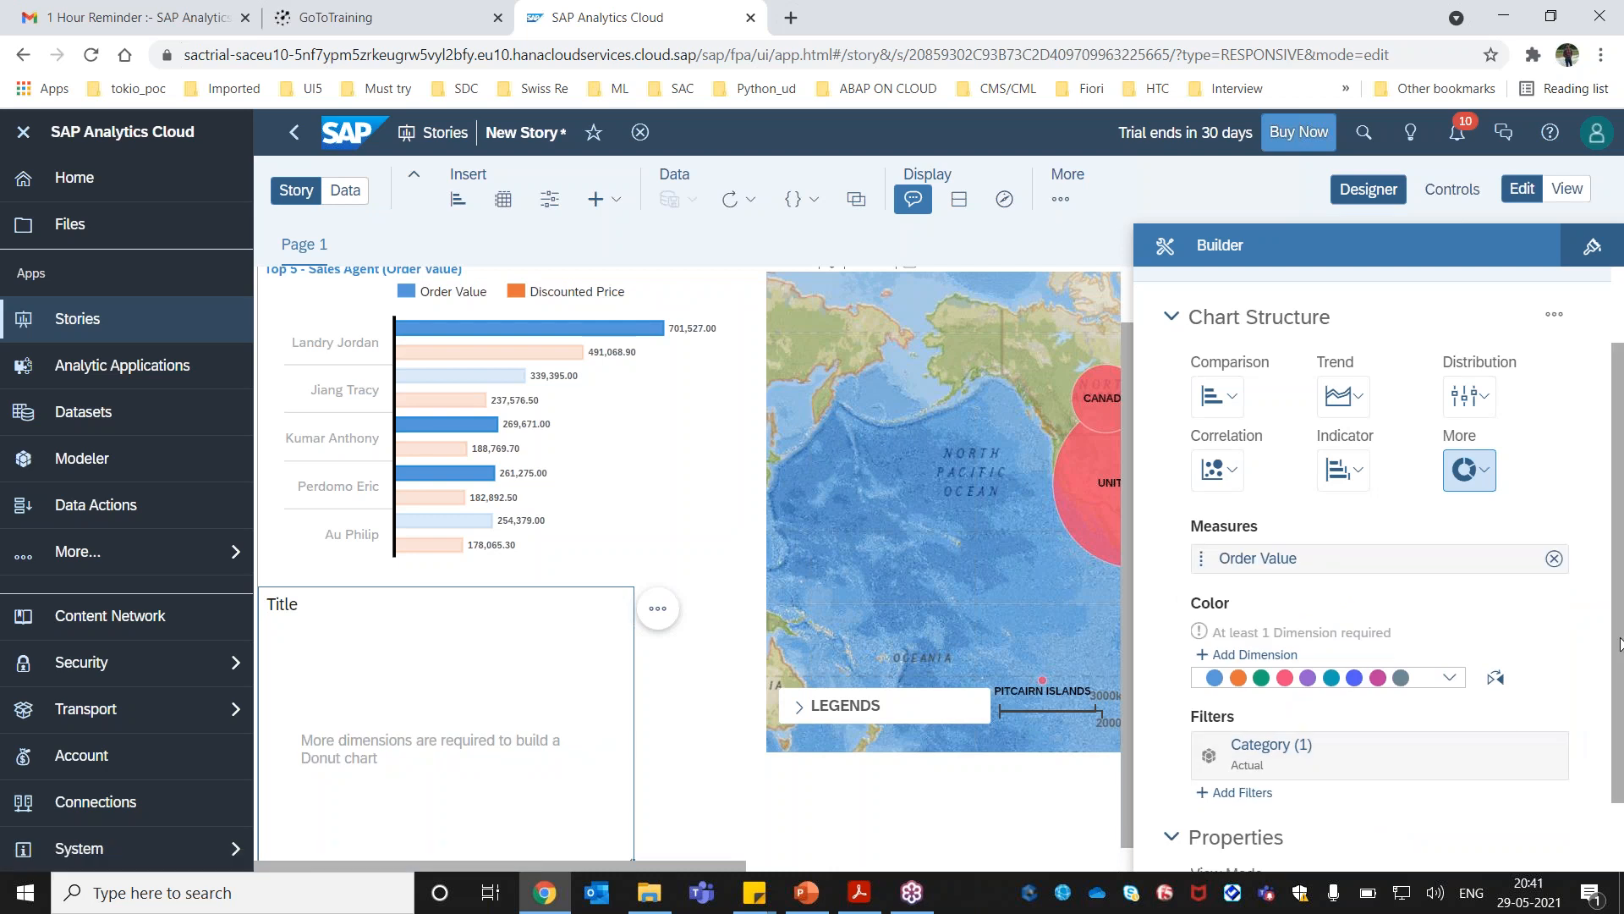
Color the donut chart by the Customer Segment dimension.
{"action": "left_click_drag", "start_coordinate": [1619, 655], "coordinate": [1621, 719]}
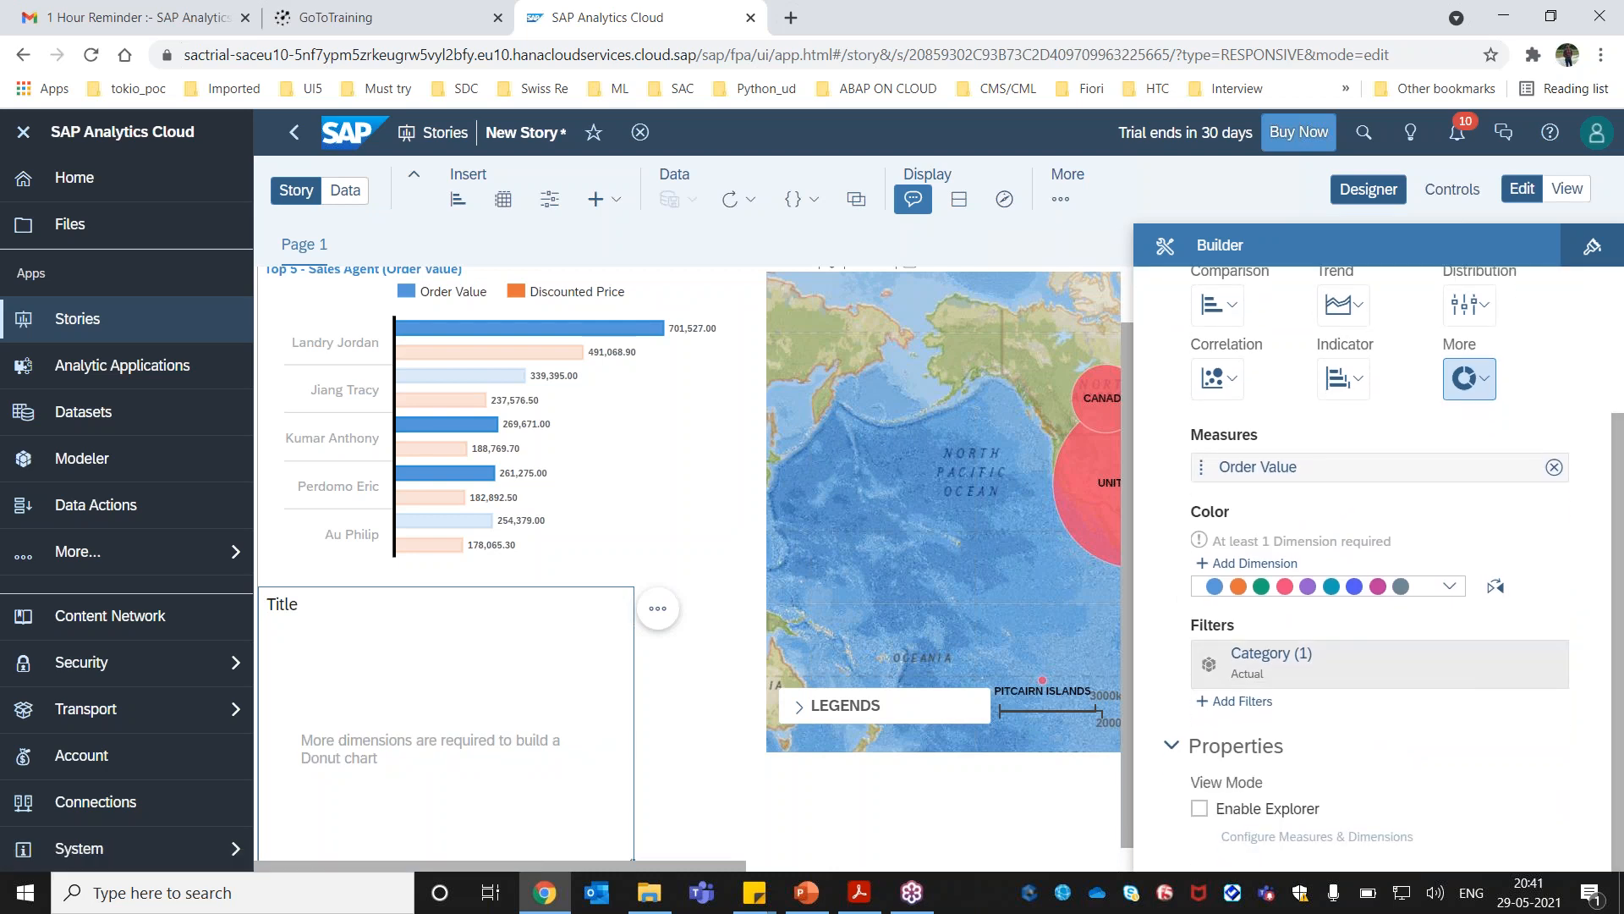
{"action": "left_click", "coordinate": [1273, 568]}
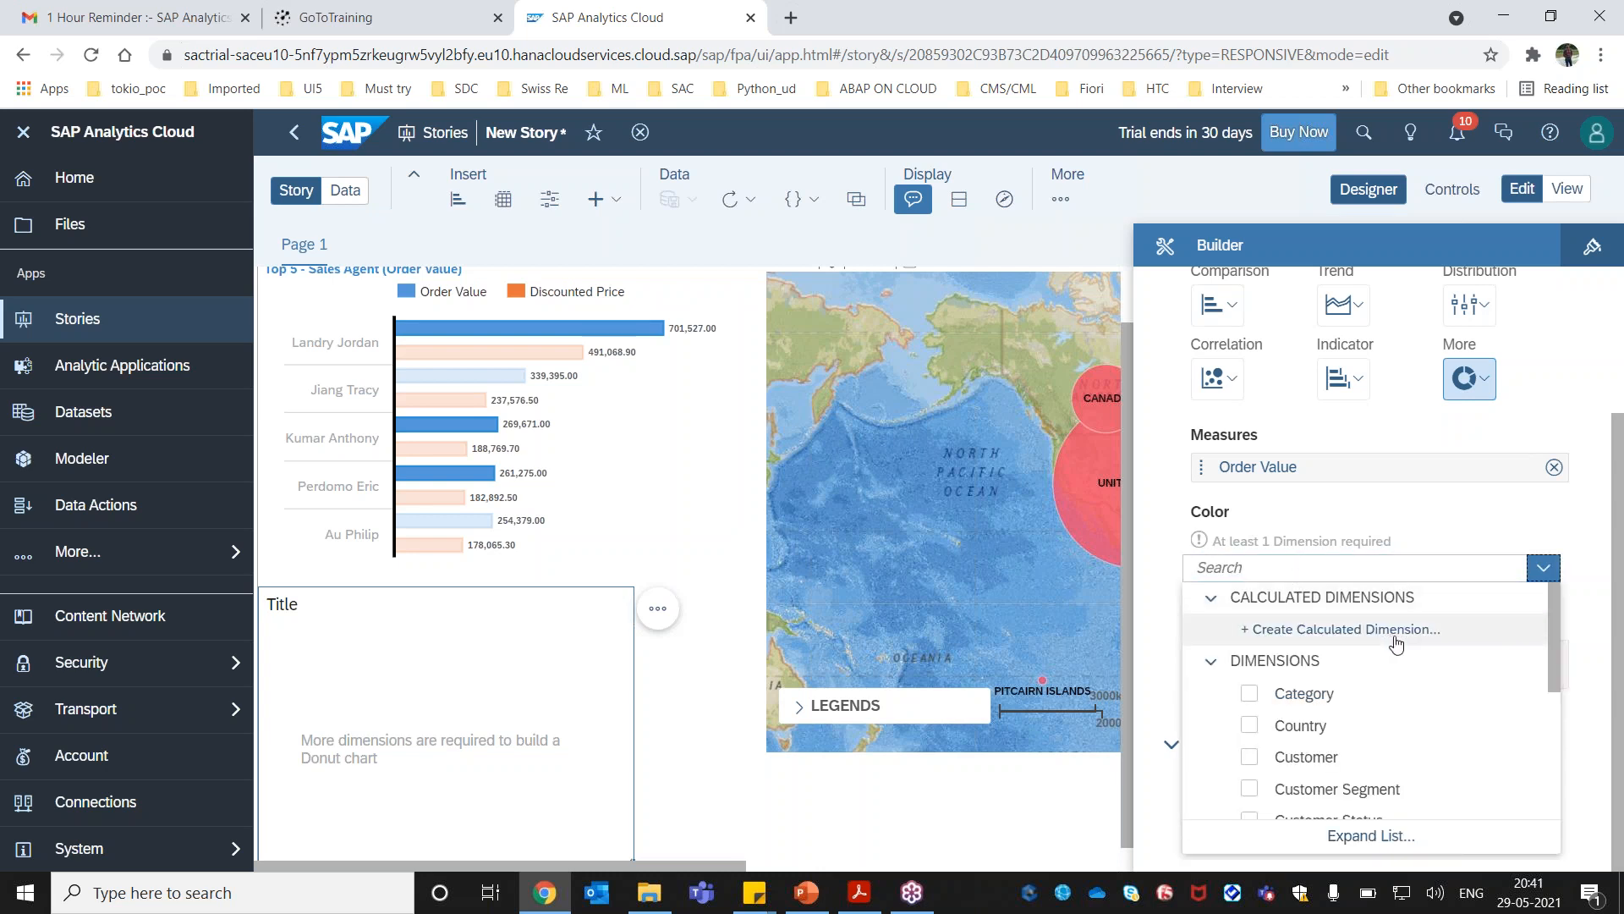
{"action": "left_click", "coordinate": [1250, 789]}
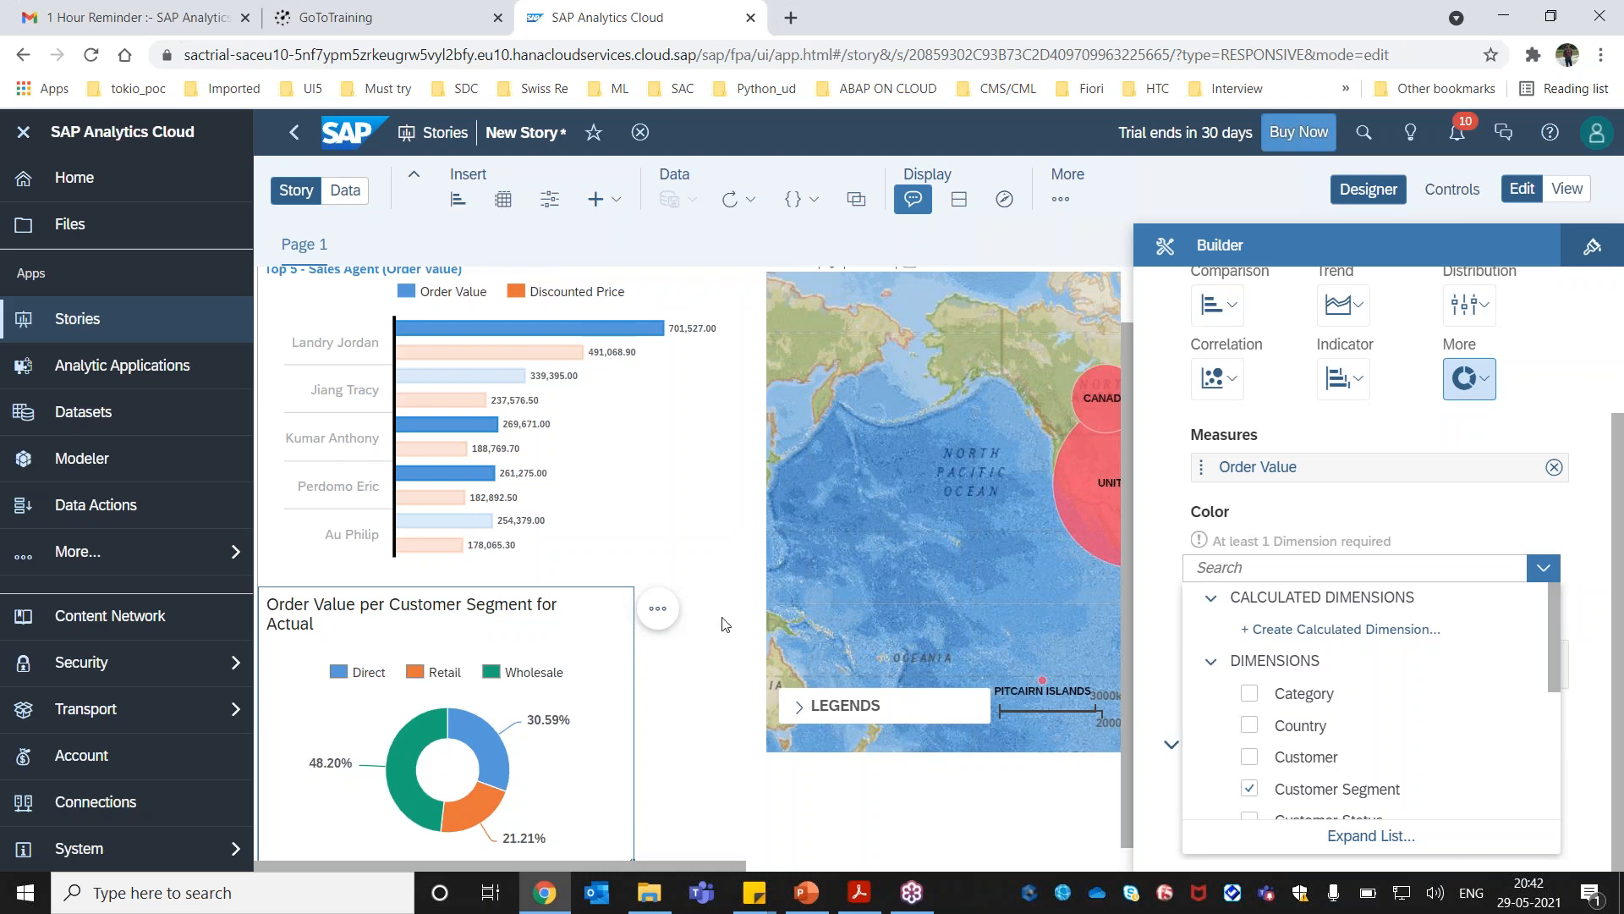
{"action": "left_click", "coordinate": [745, 804]}
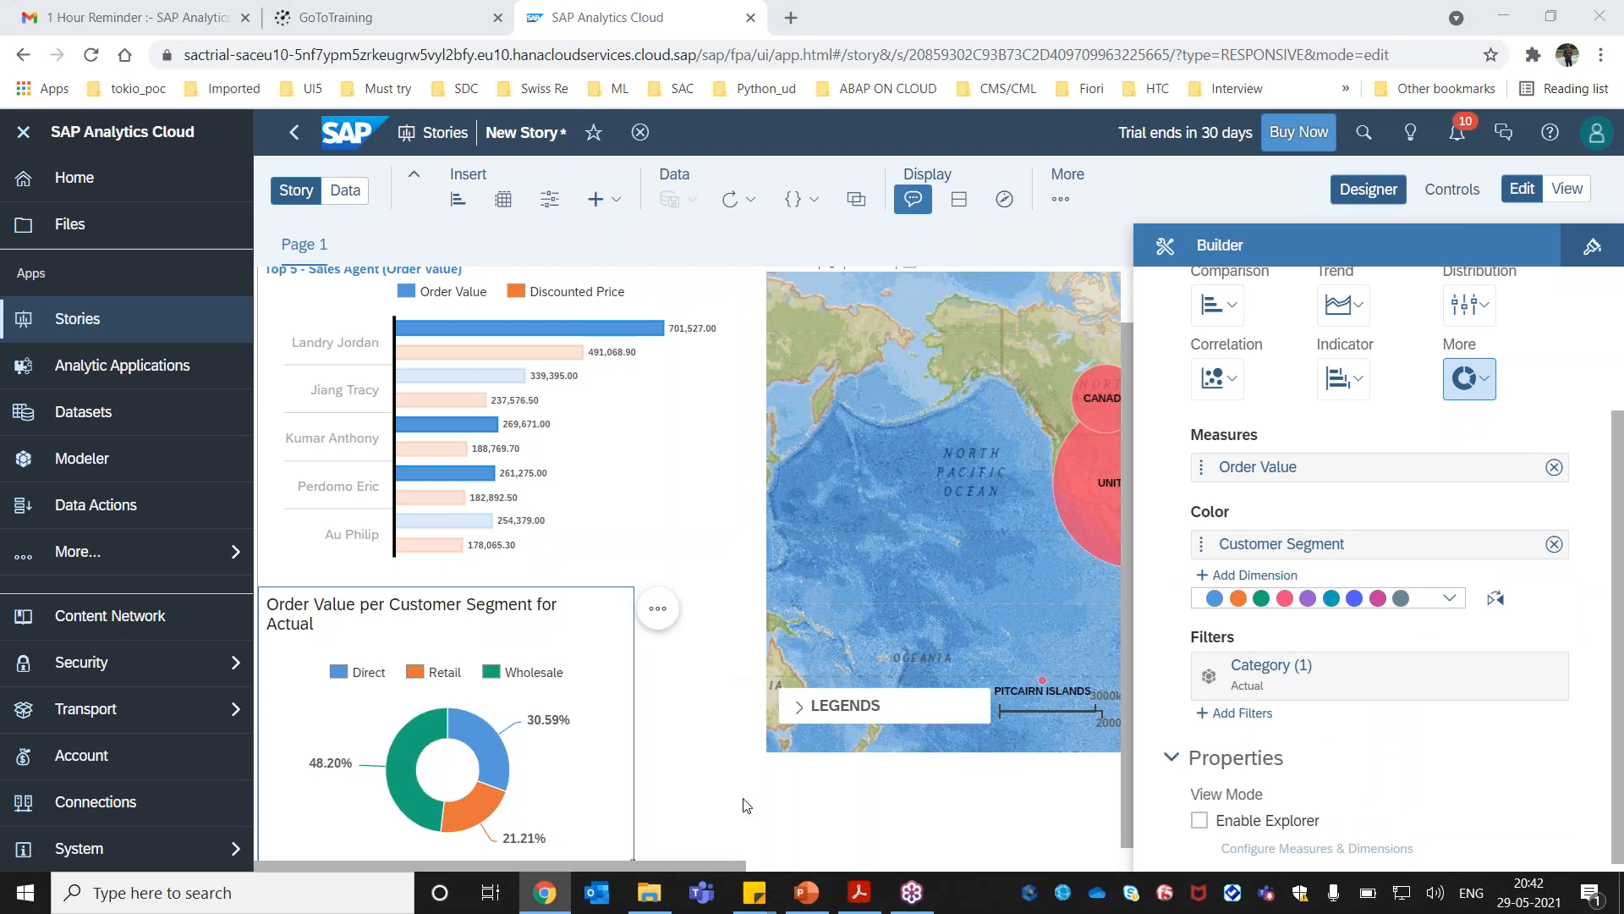
Compare the donut with the expected result slide in PowerPoint, return to the story, and add a trellis by the Date dimension.
{"action": "key", "text": "alt+Tab"}
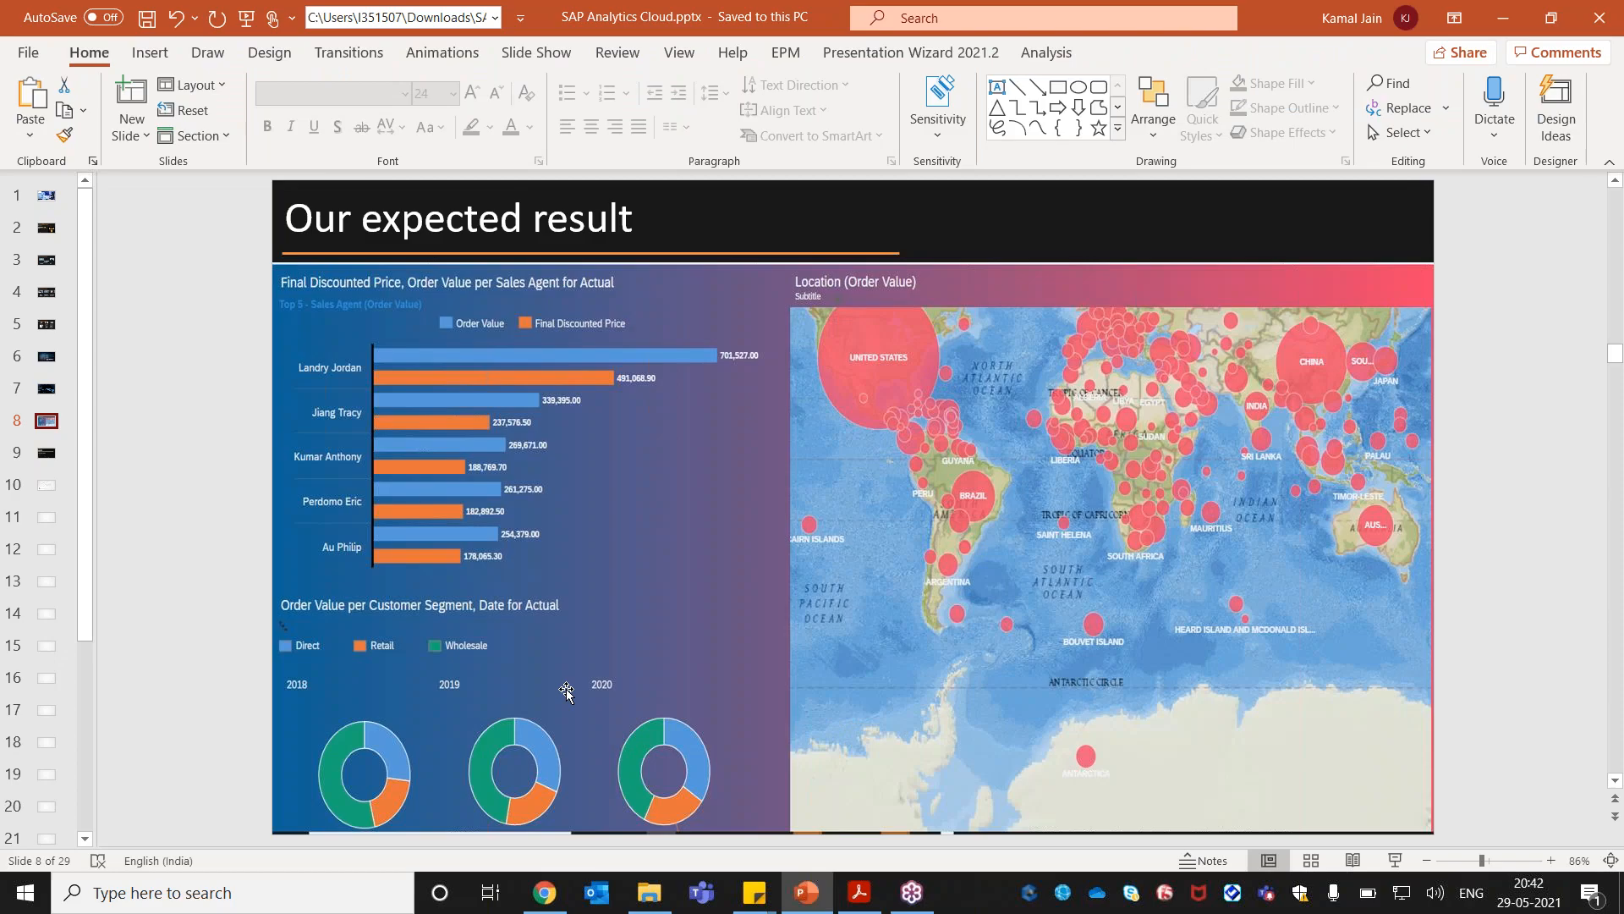
{"action": "key", "text": "alt+Tab"}
{"action": "scroll", "coordinate": [1620, 449], "scroll_direction": "up", "scroll_amount": 1}
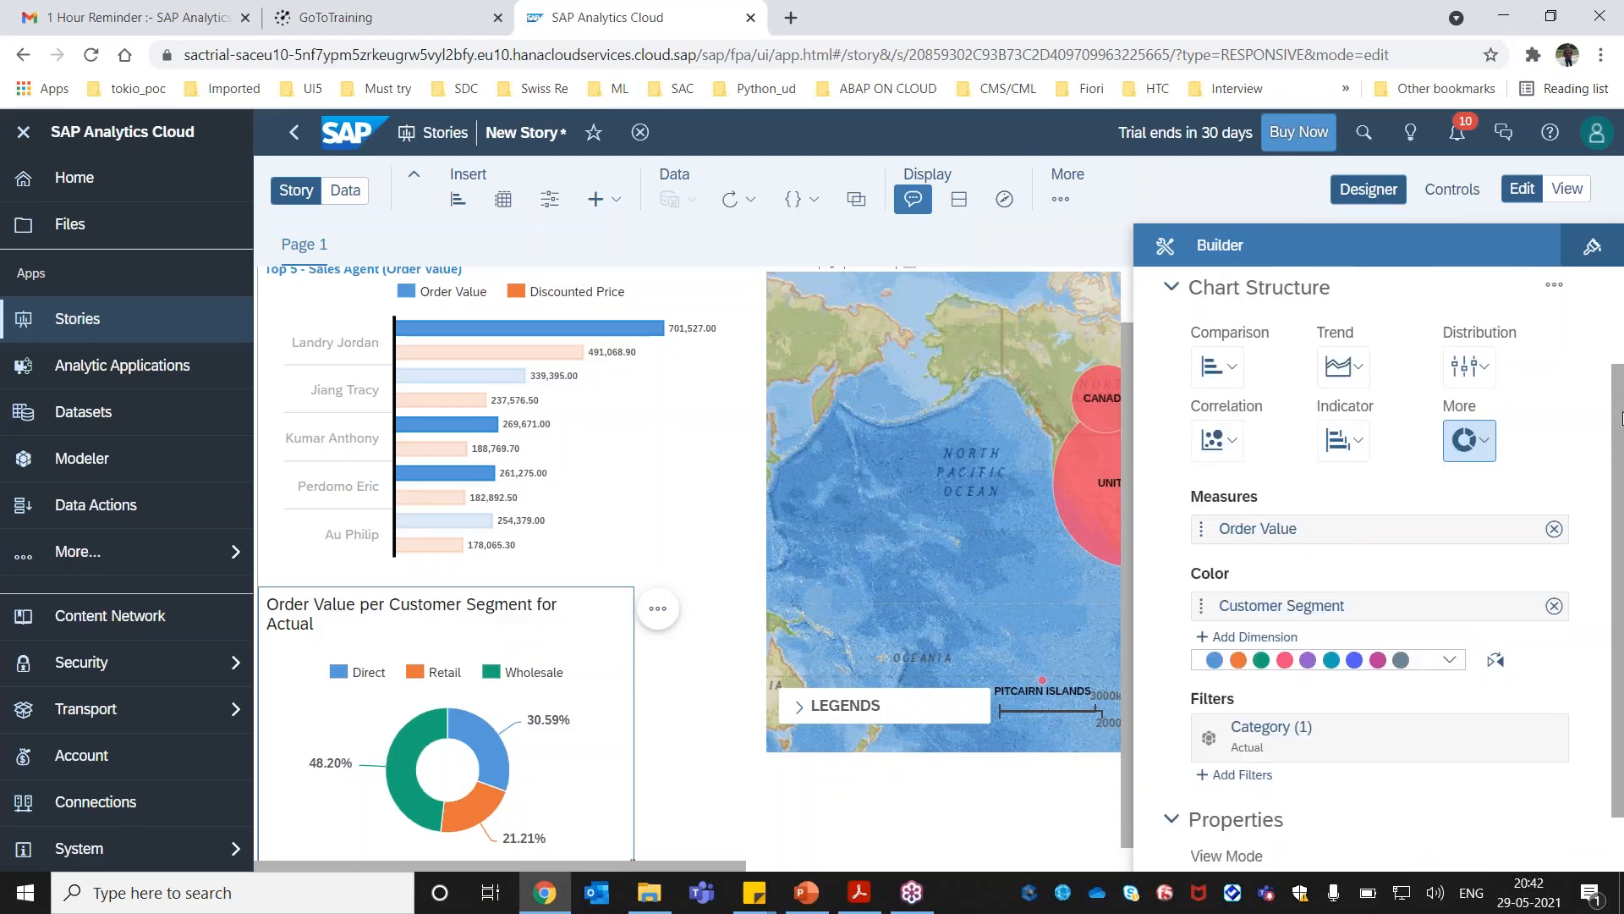
{"action": "scroll", "coordinate": [1620, 415], "scroll_direction": "up", "scroll_amount": 1}
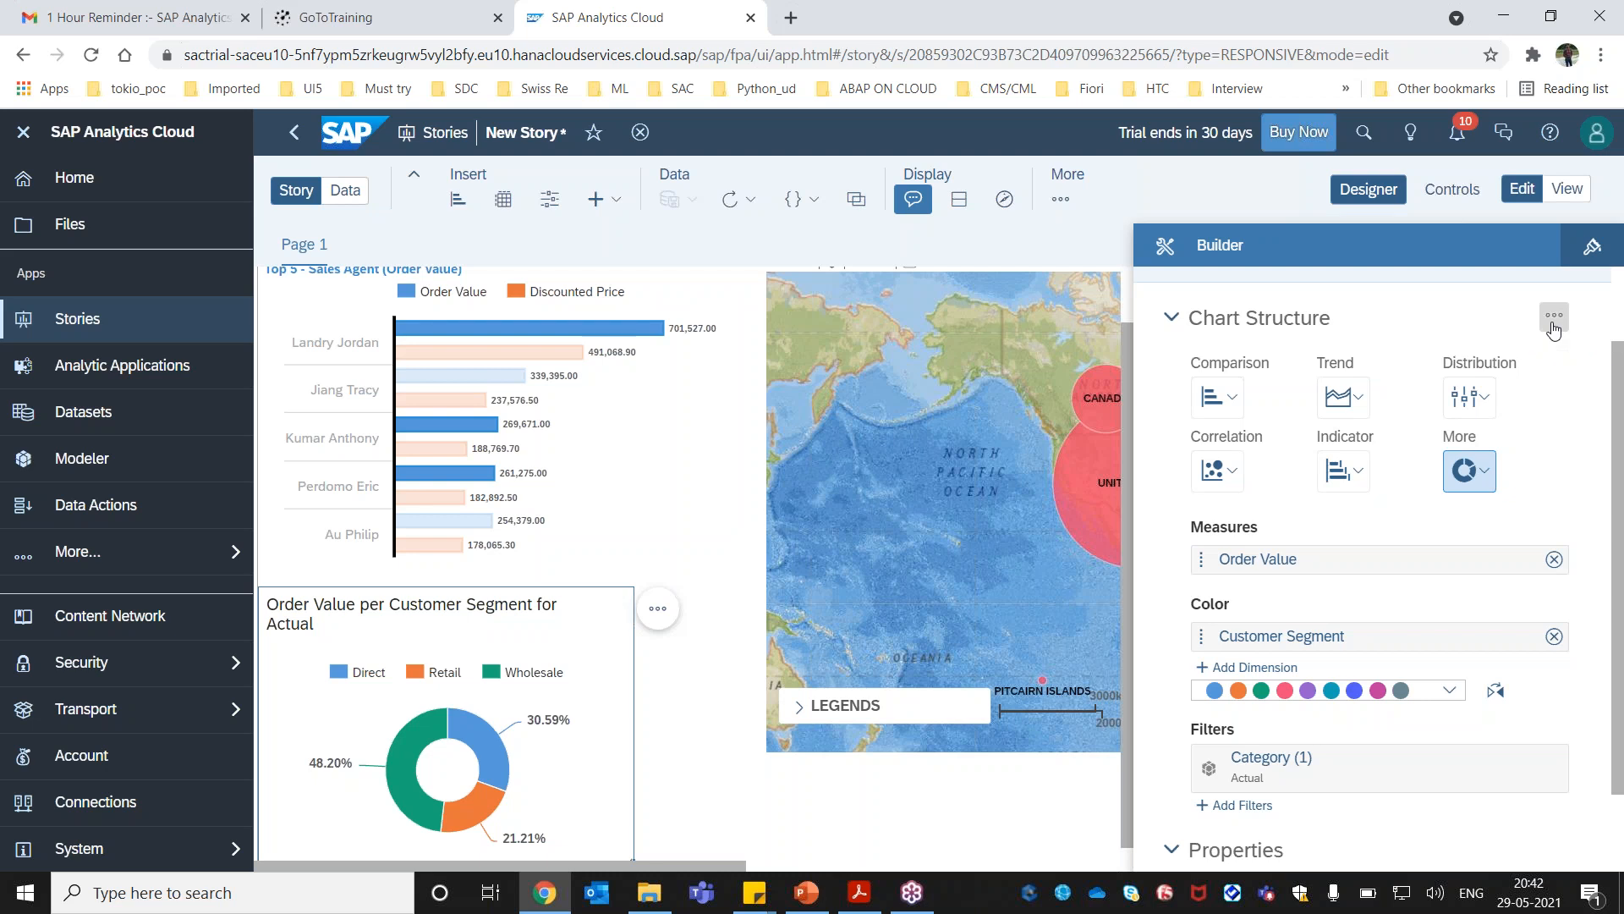
{"action": "left_click", "coordinate": [1554, 330]}
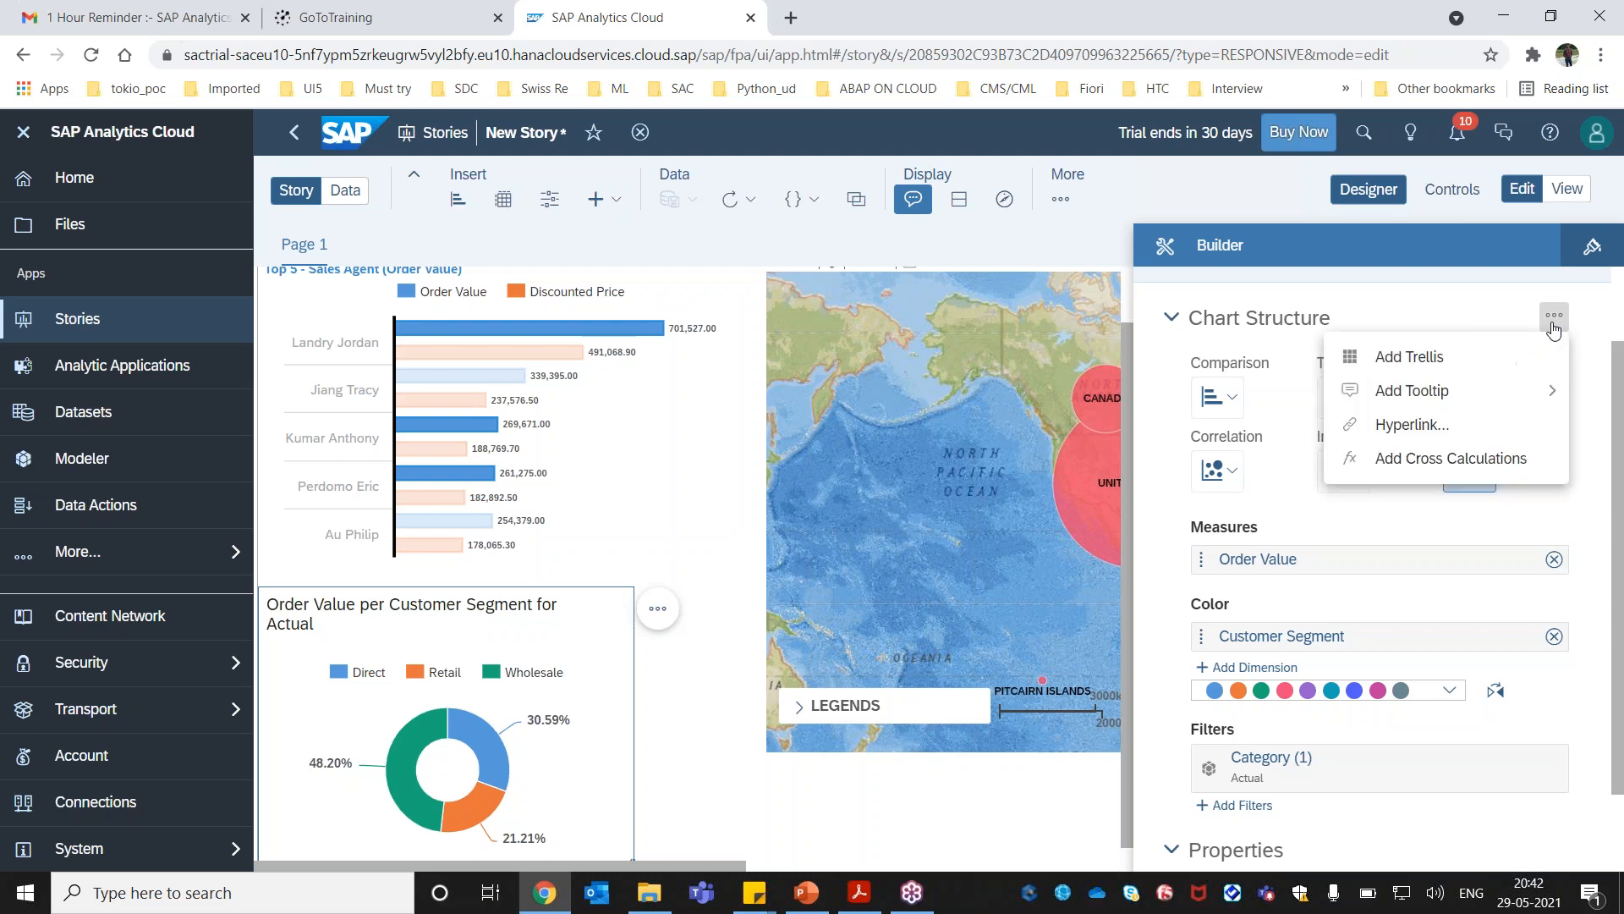
{"action": "left_click", "coordinate": [1493, 358]}
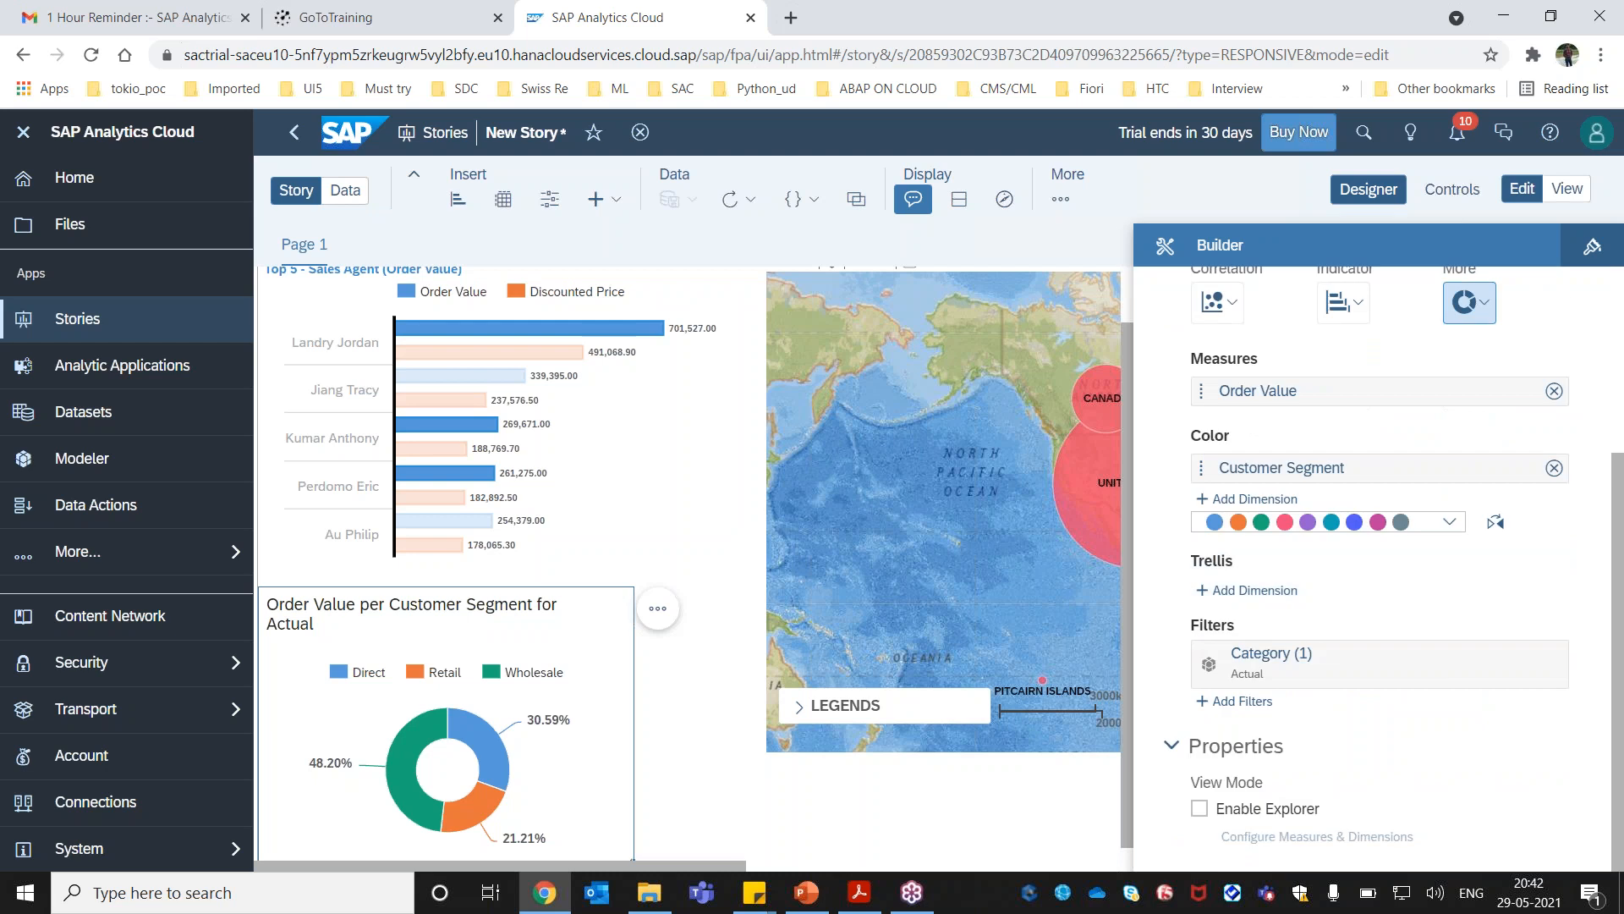
{"action": "left_click", "coordinate": [1282, 592]}
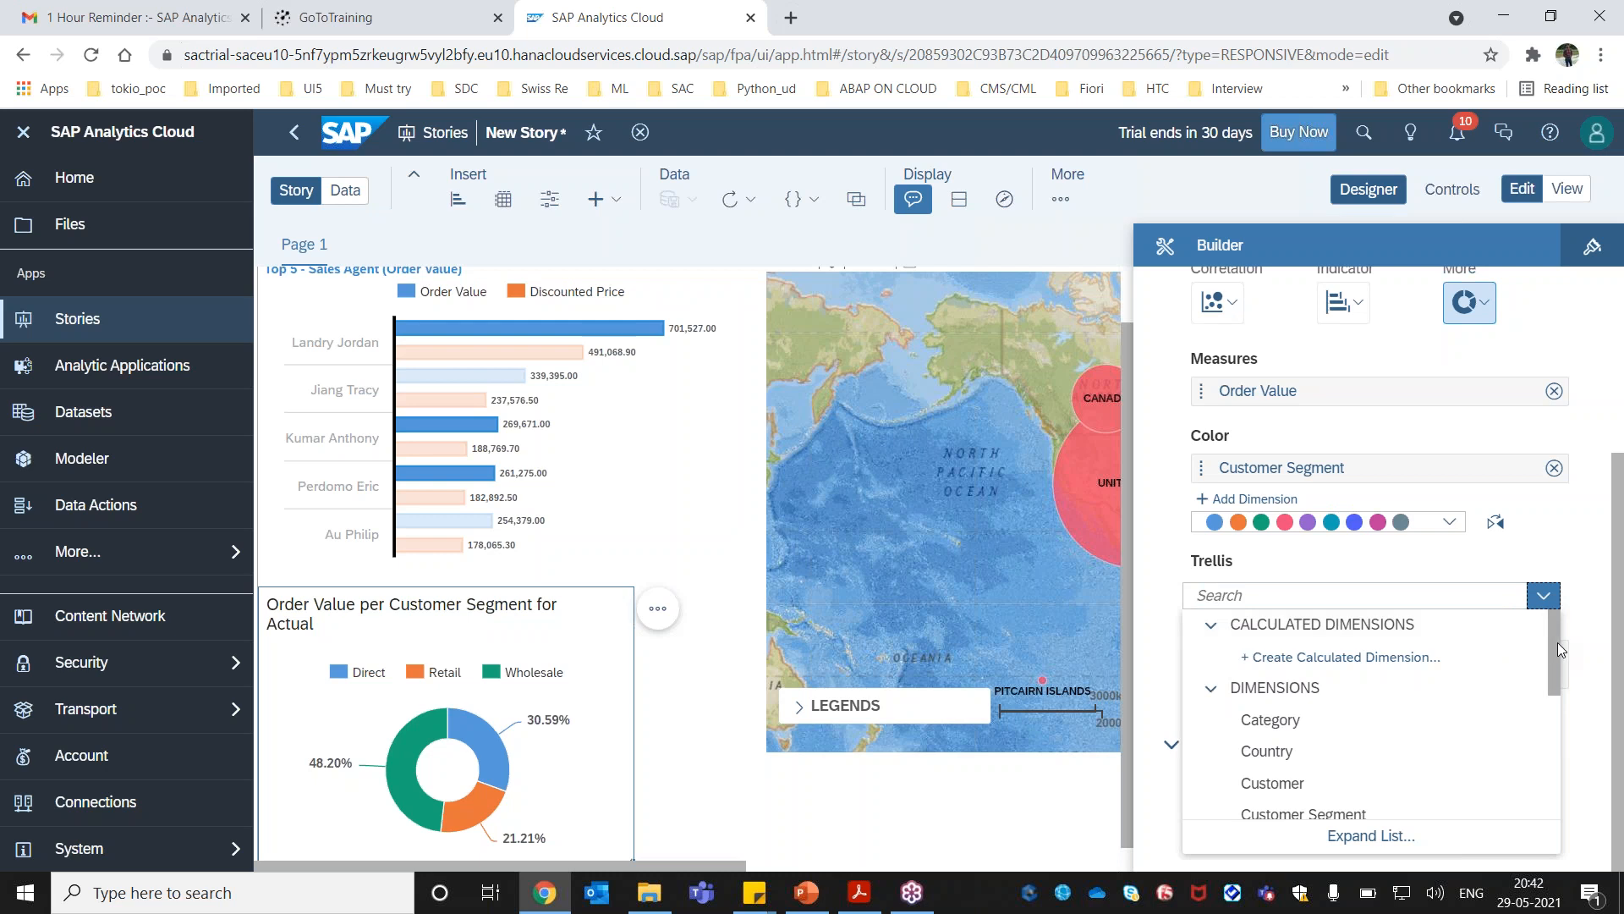
{"action": "left_click_drag", "start_coordinate": [1551, 642], "coordinate": [1548, 727]}
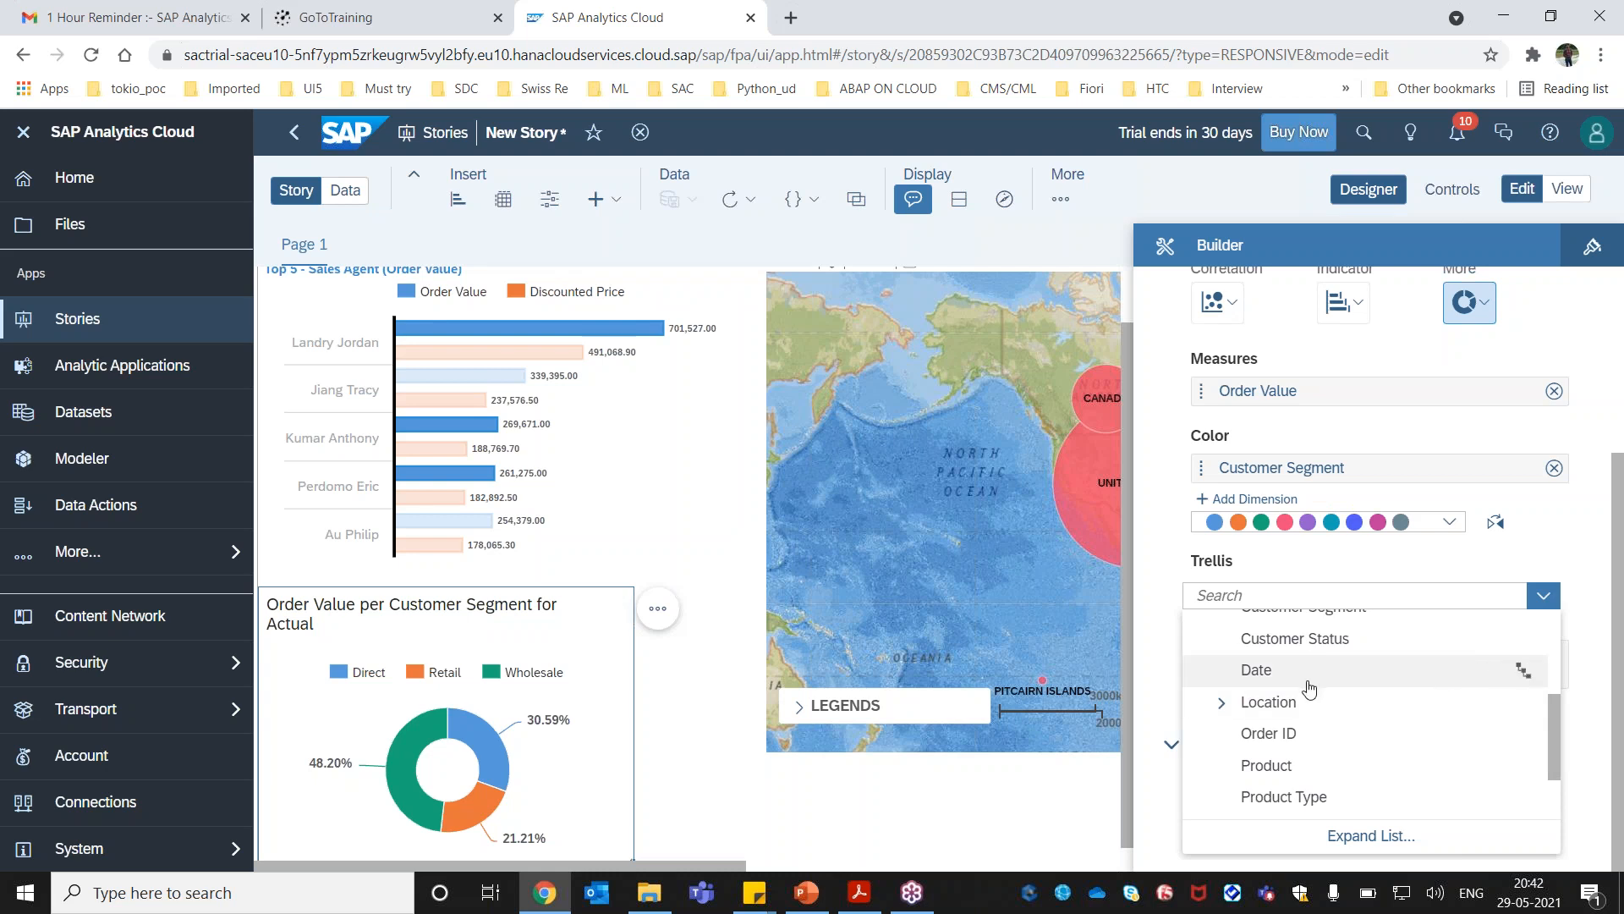
{"action": "left_click", "coordinate": [1271, 677]}
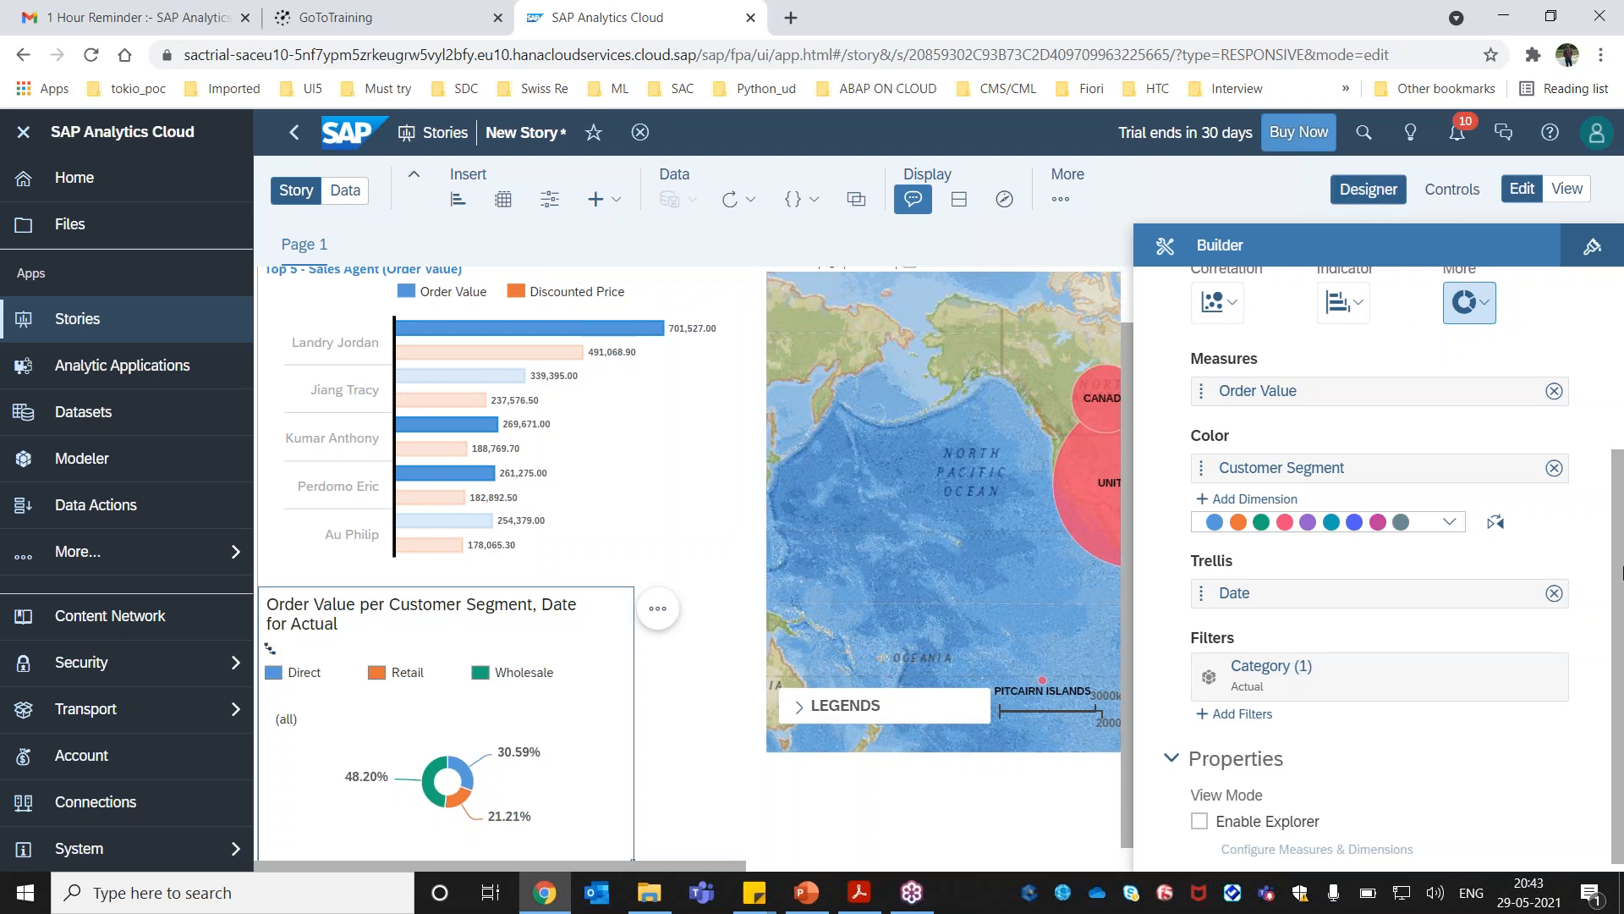
Hide the Designer and drill the donut trellis's Date hierarchy to Level 3 and on to Level 4.
{"action": "left_click_drag", "start_coordinate": [1133, 584], "coordinate": [1623, 584]}
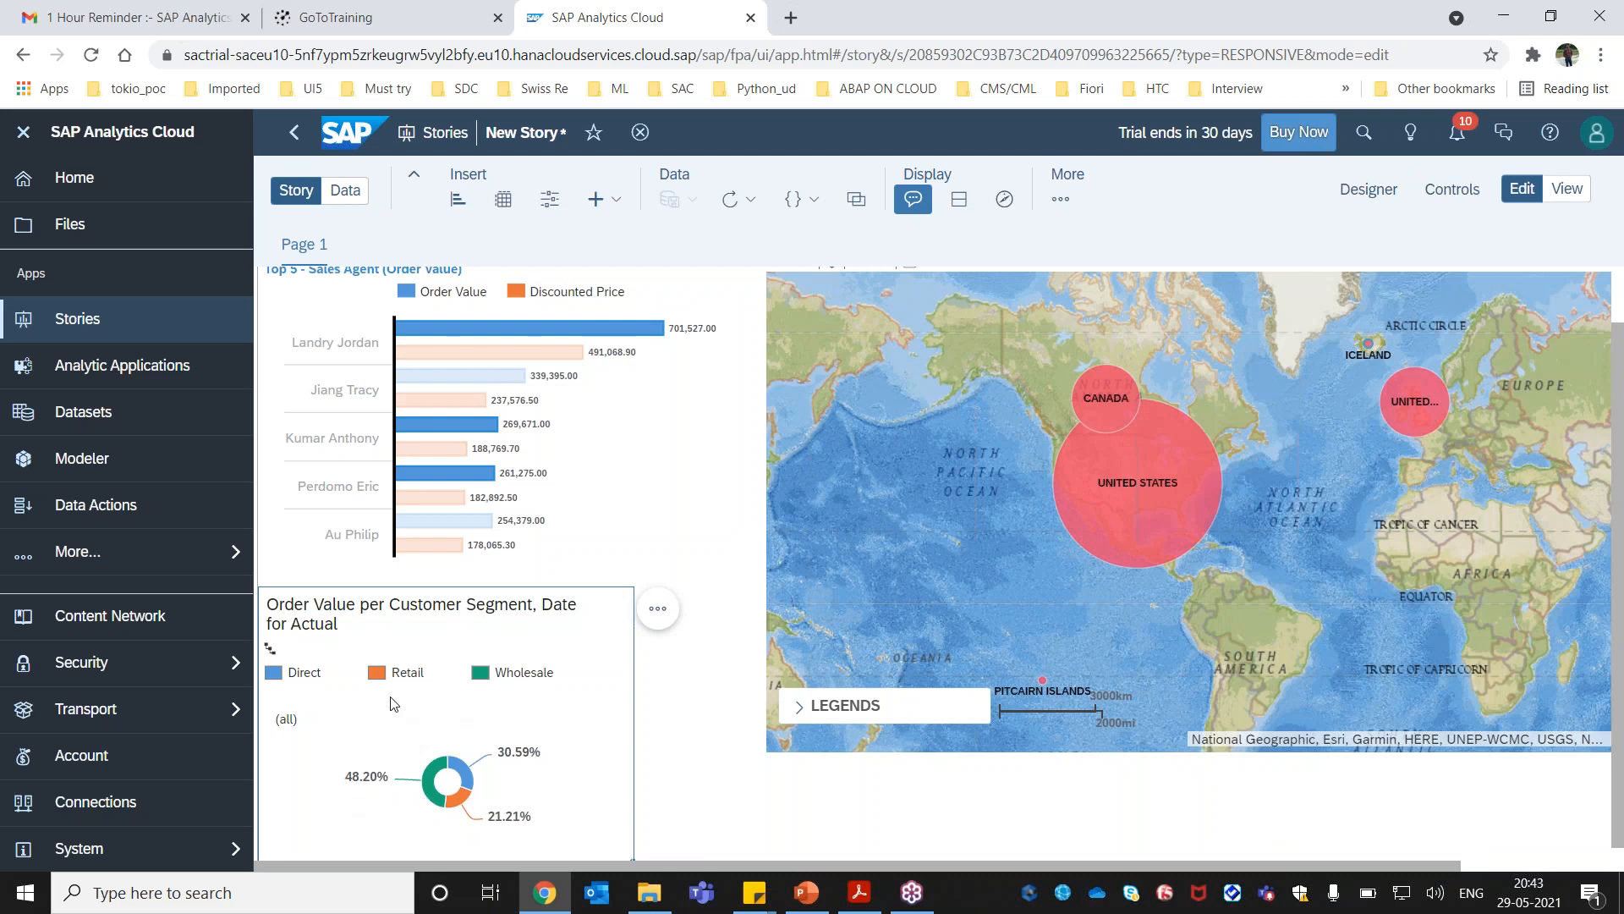
{"action": "left_click", "coordinate": [270, 649]}
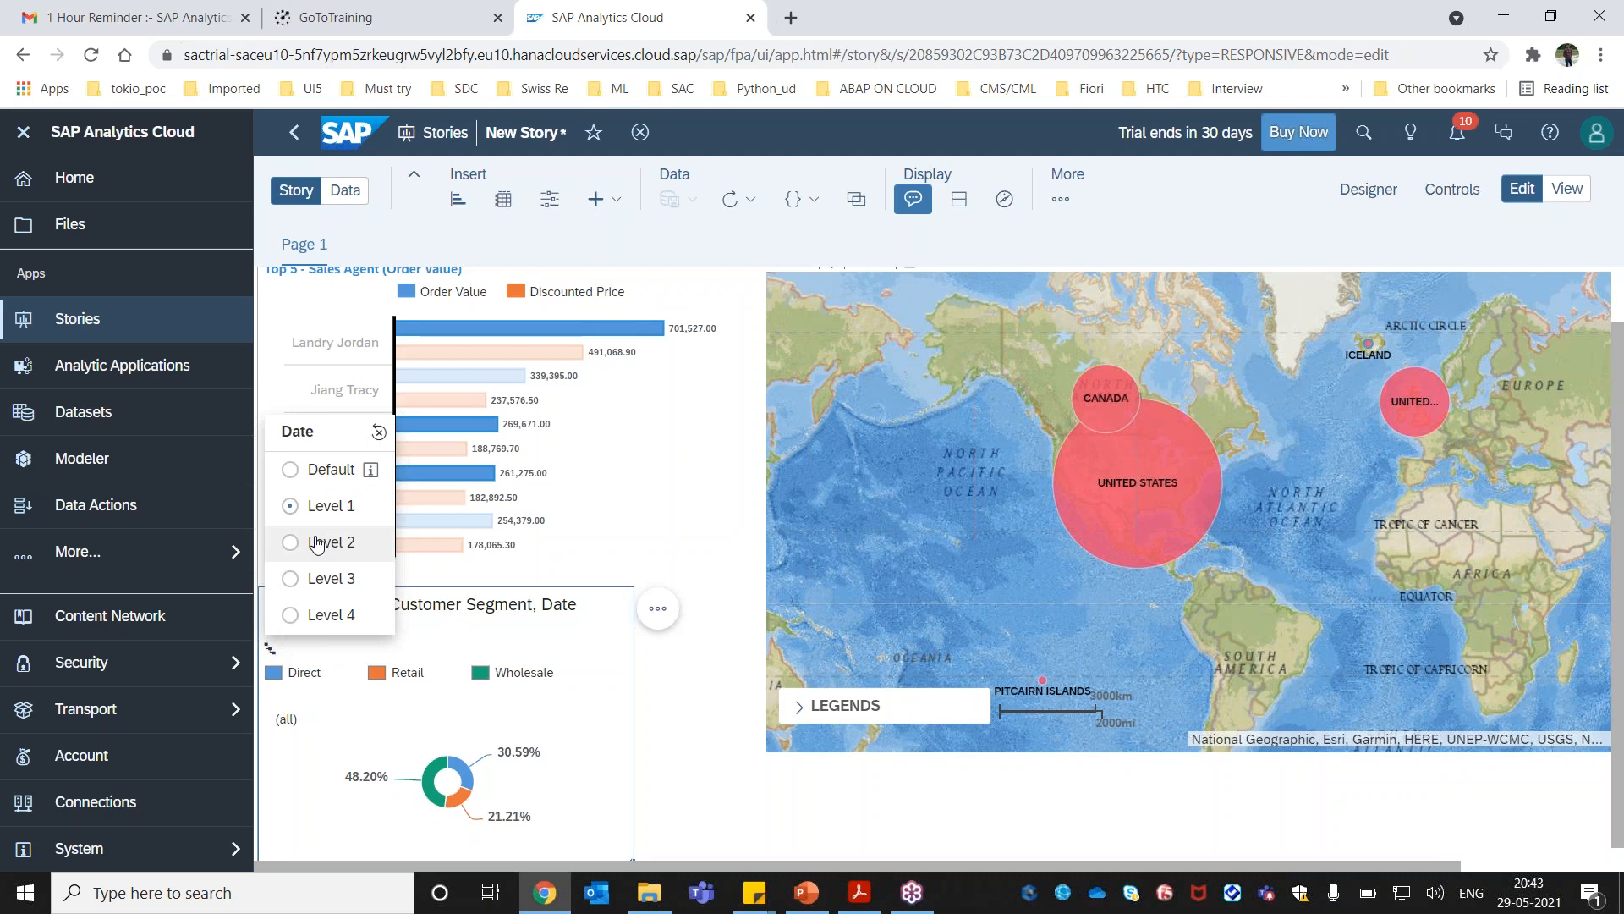
{"action": "left_click", "coordinate": [317, 580]}
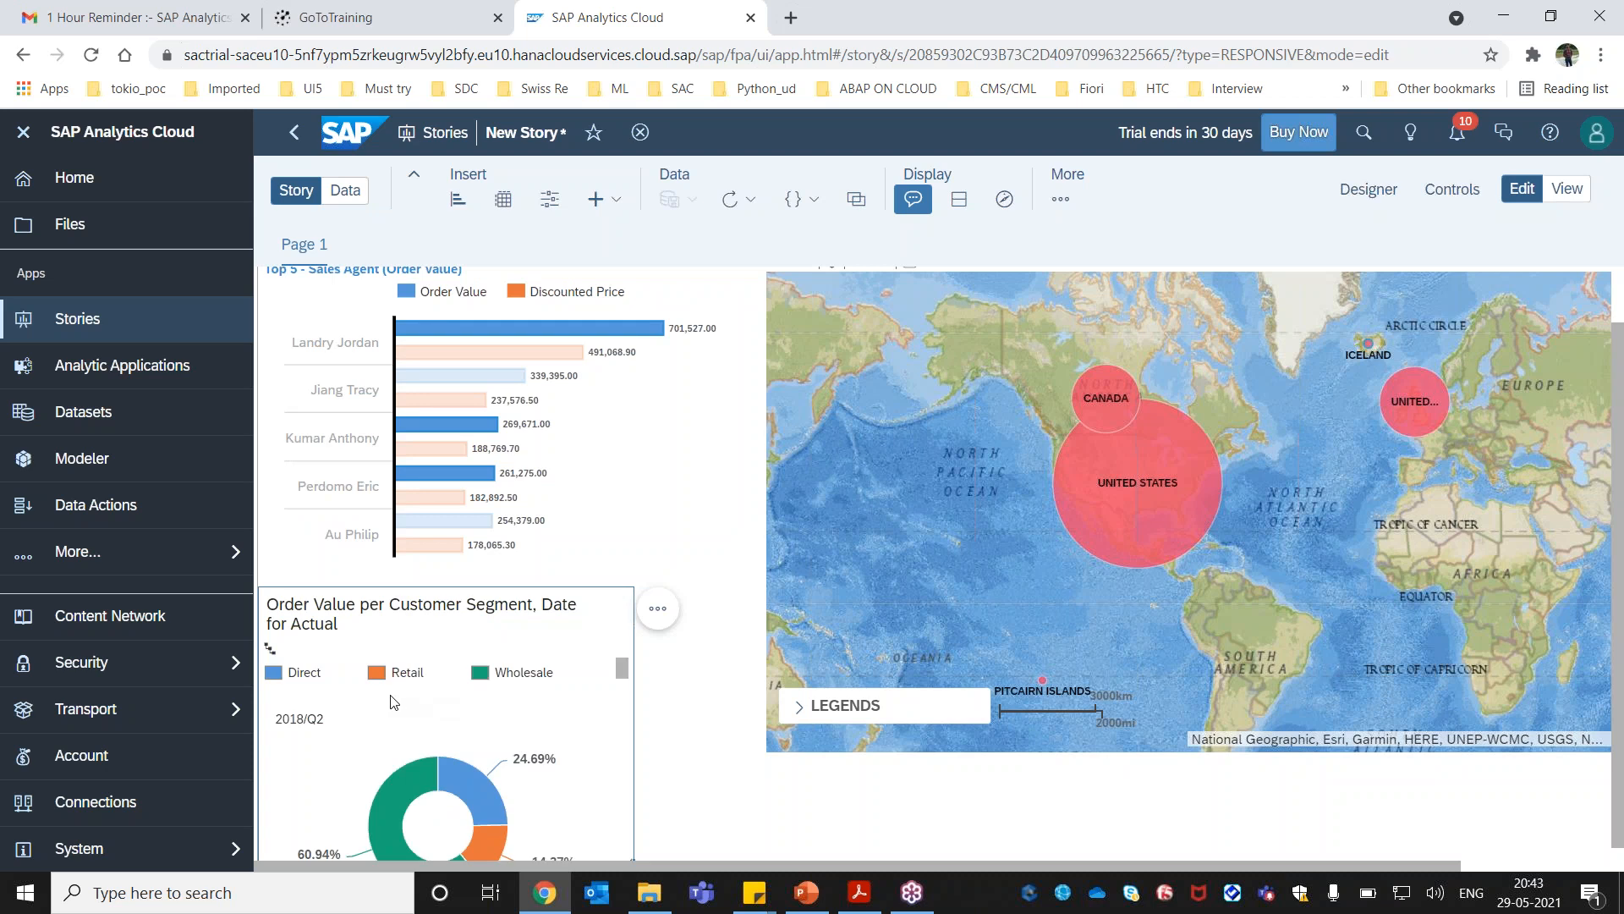
{"action": "left_click", "coordinate": [269, 650]}
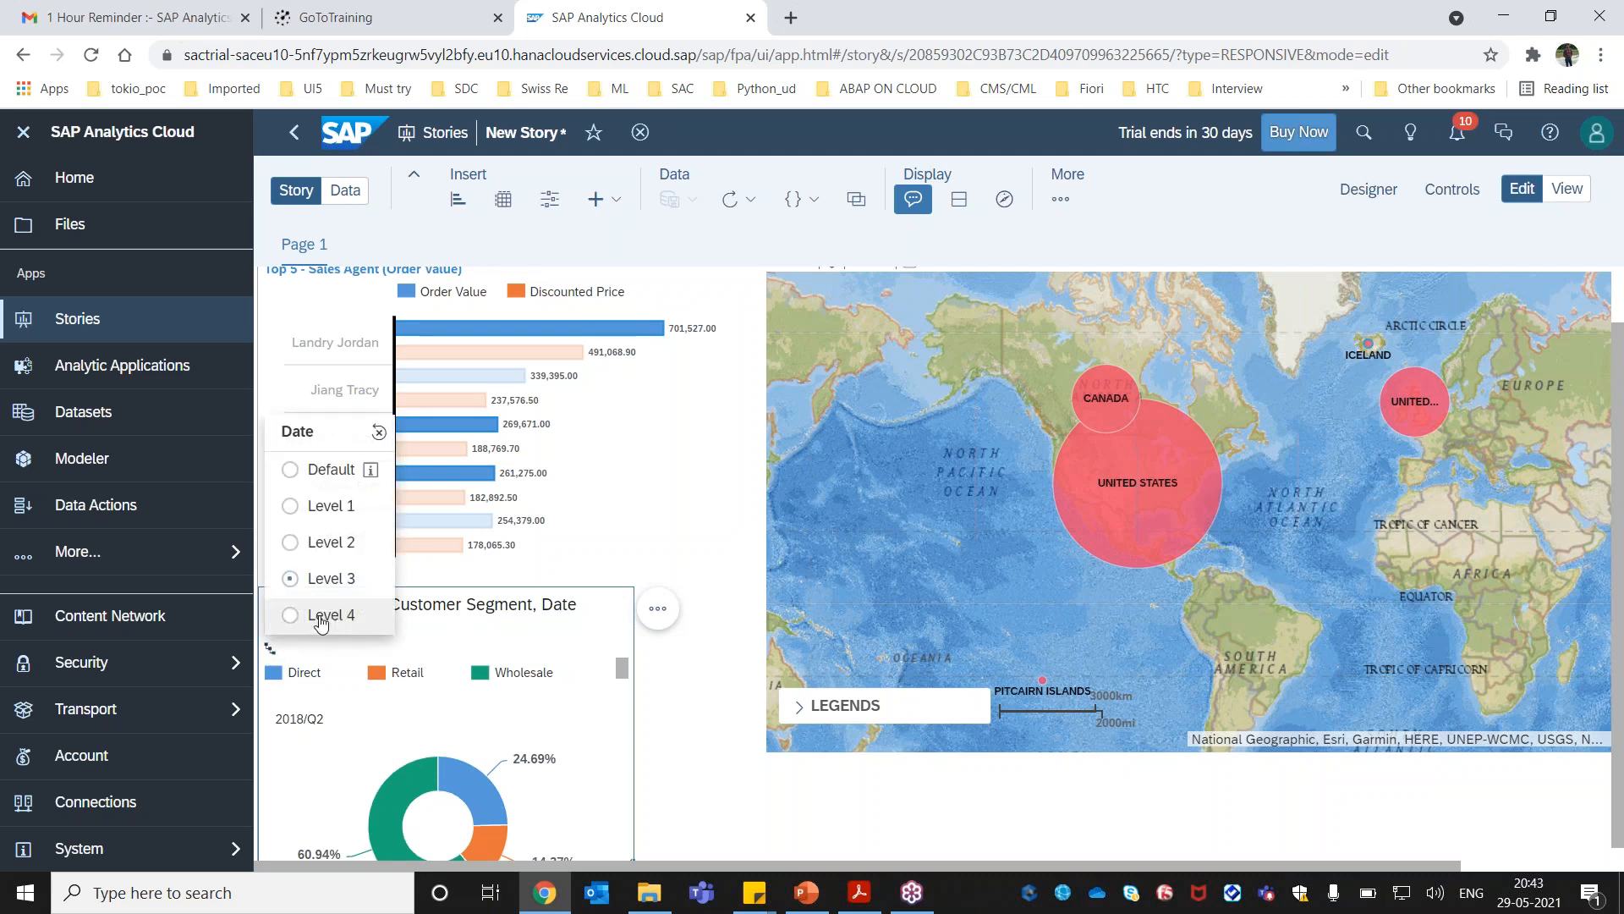
{"action": "left_click", "coordinate": [321, 618]}
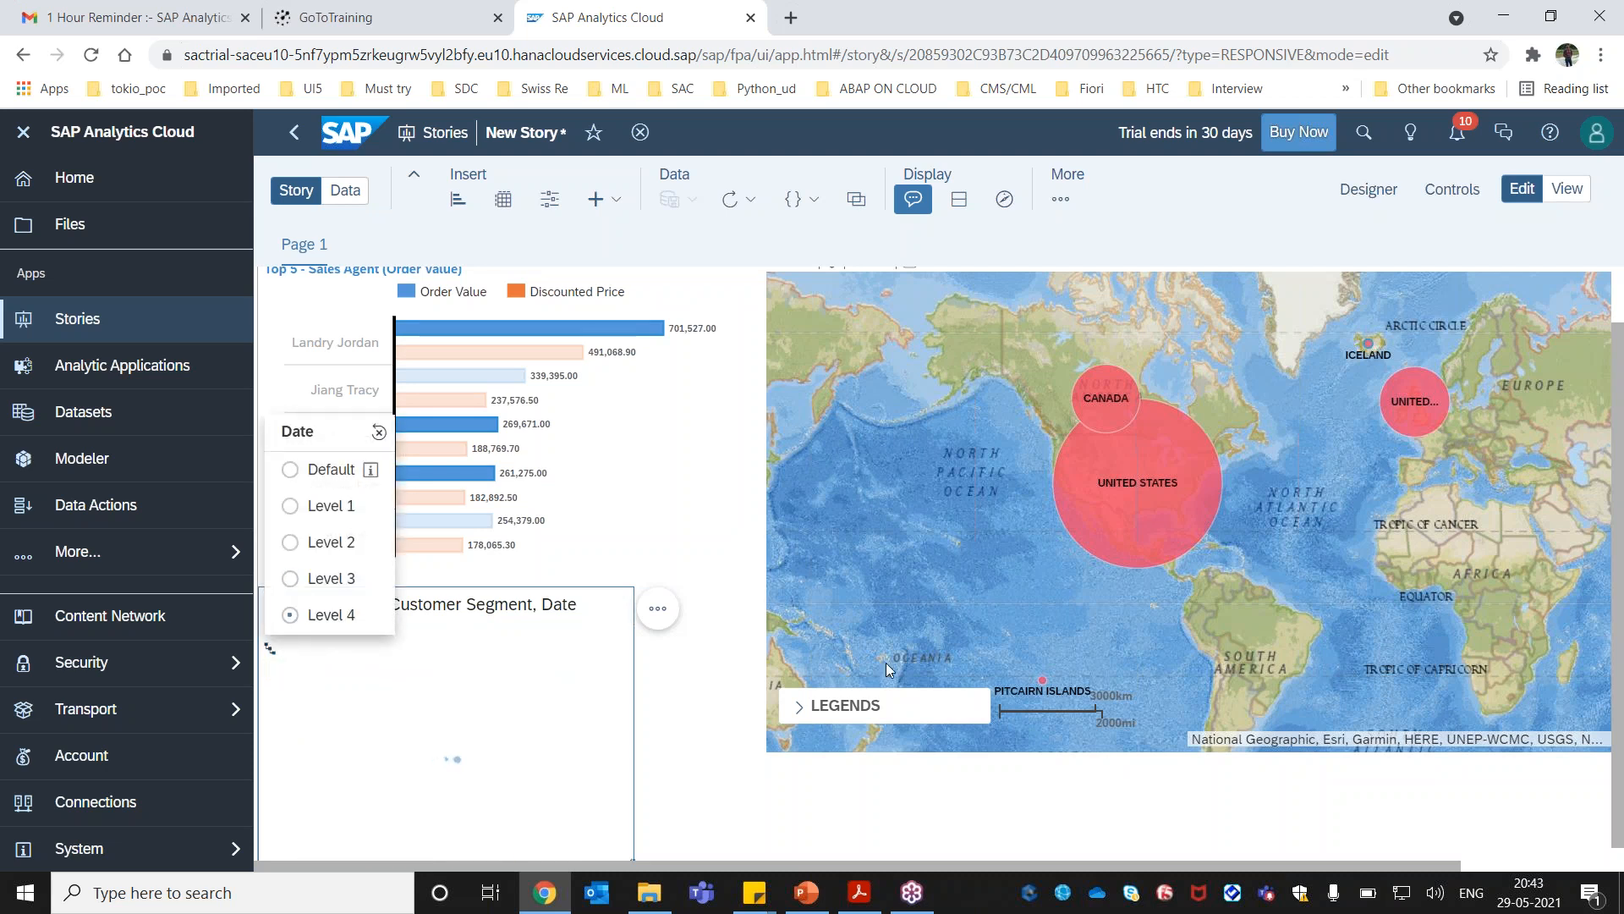
{"action": "left_click", "coordinate": [886, 663]}
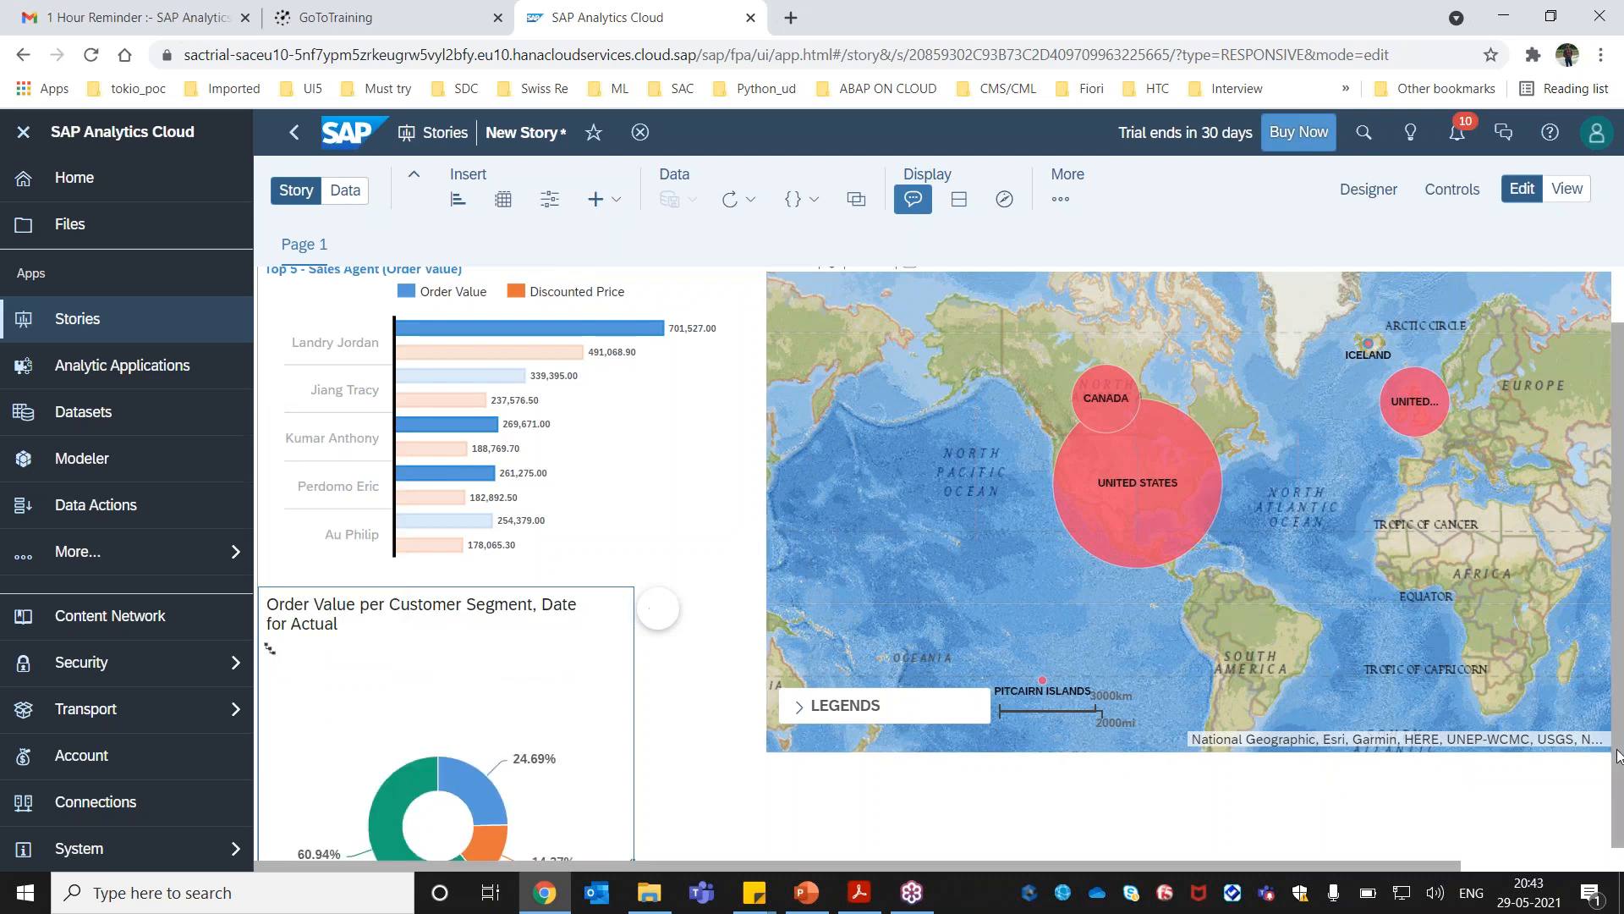
Resize the Location (Order Value) geo map to make it shorter and slightly wider.
{"action": "scroll", "coordinate": [1621, 782], "scroll_direction": "down", "scroll_amount": 1}
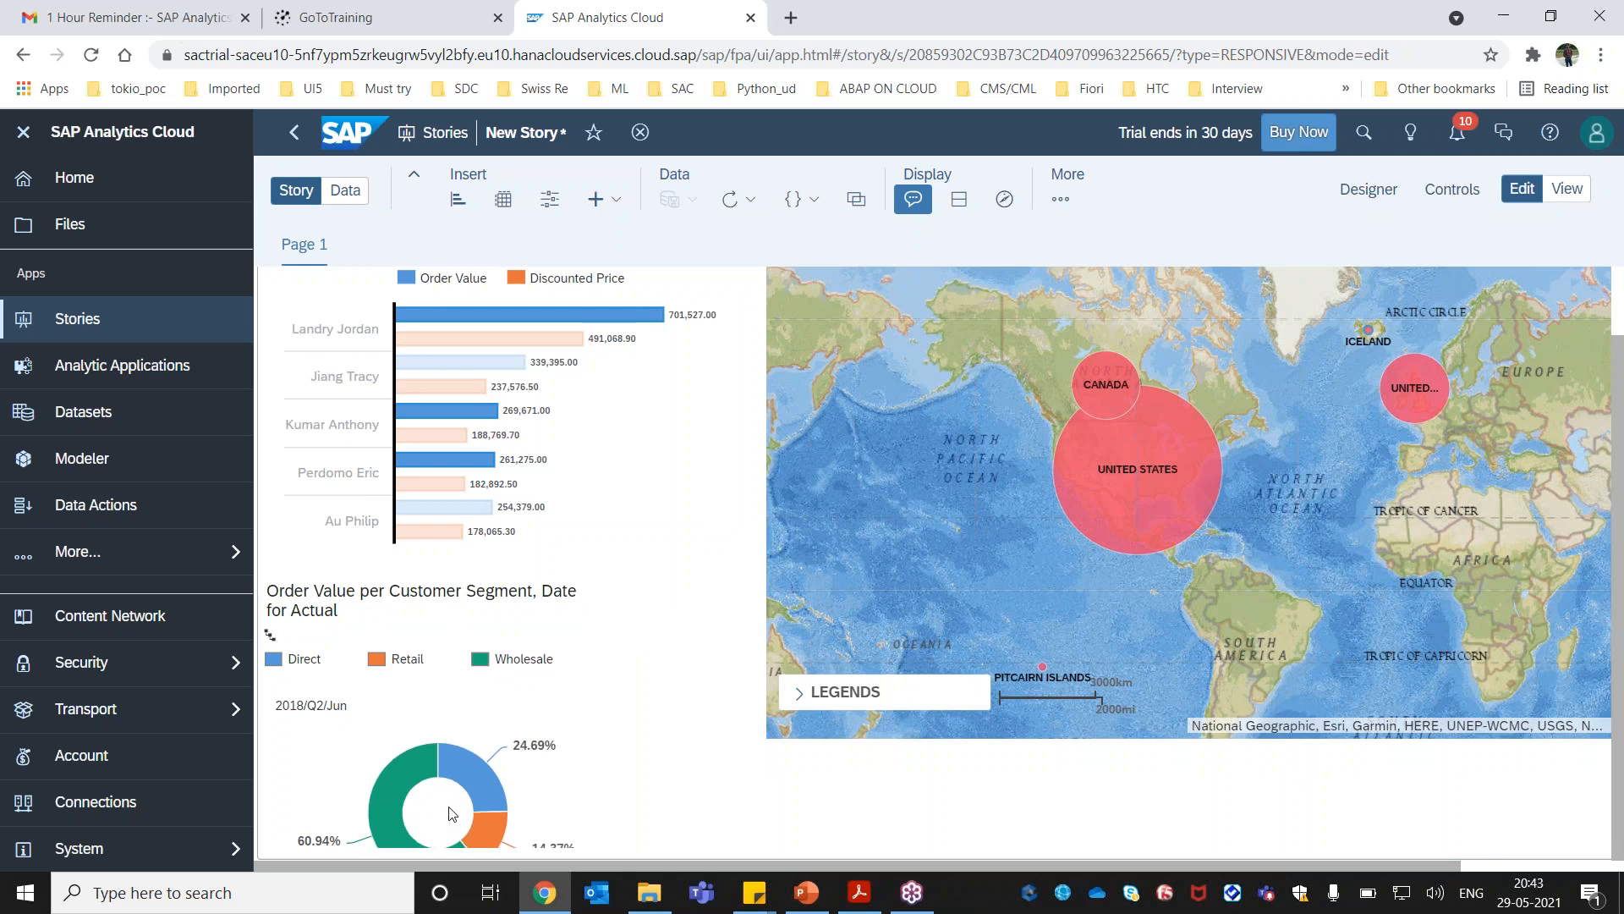
{"action": "left_click_drag", "start_coordinate": [558, 864], "coordinate": [583, 875]}
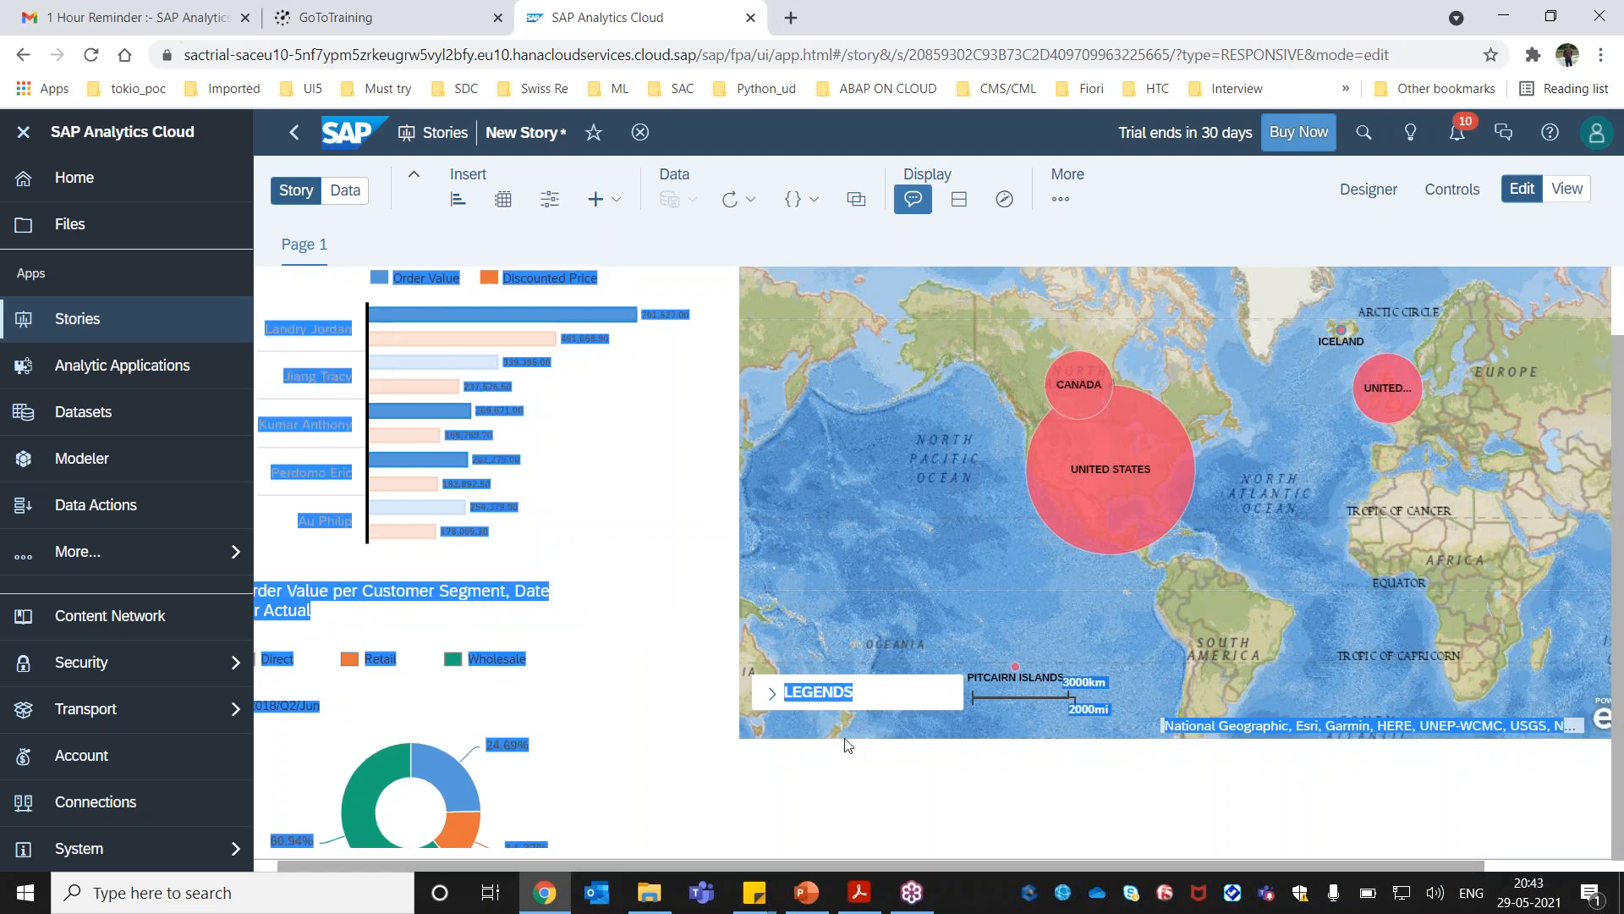
{"action": "left_click", "coordinate": [1198, 693]}
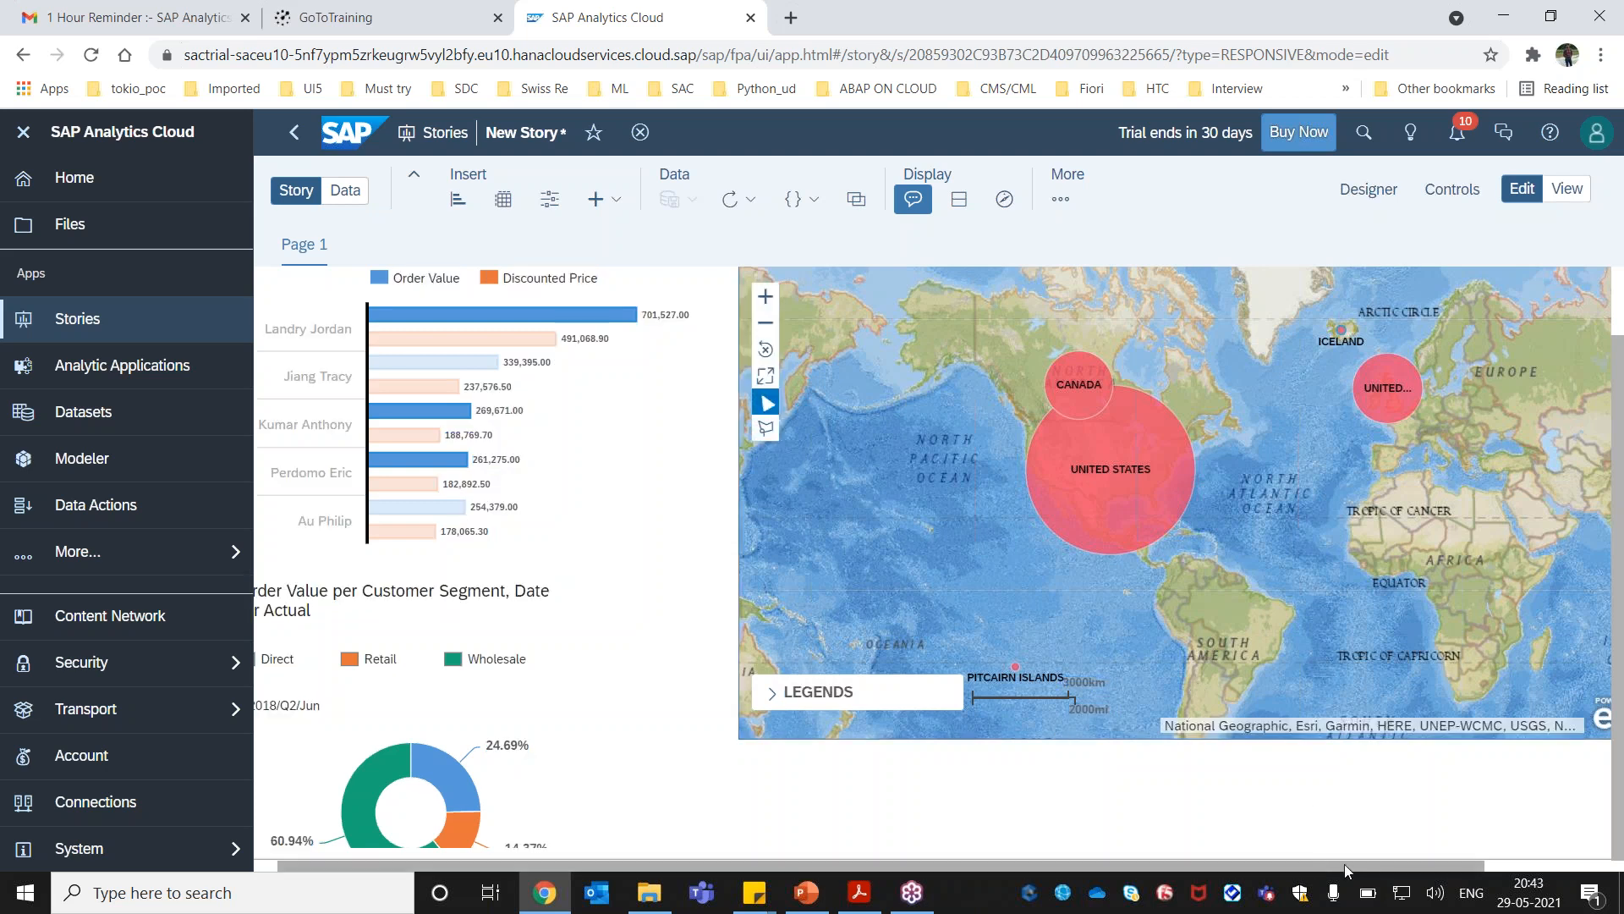
{"action": "left_click_drag", "start_coordinate": [1344, 865], "coordinate": [1561, 682]}
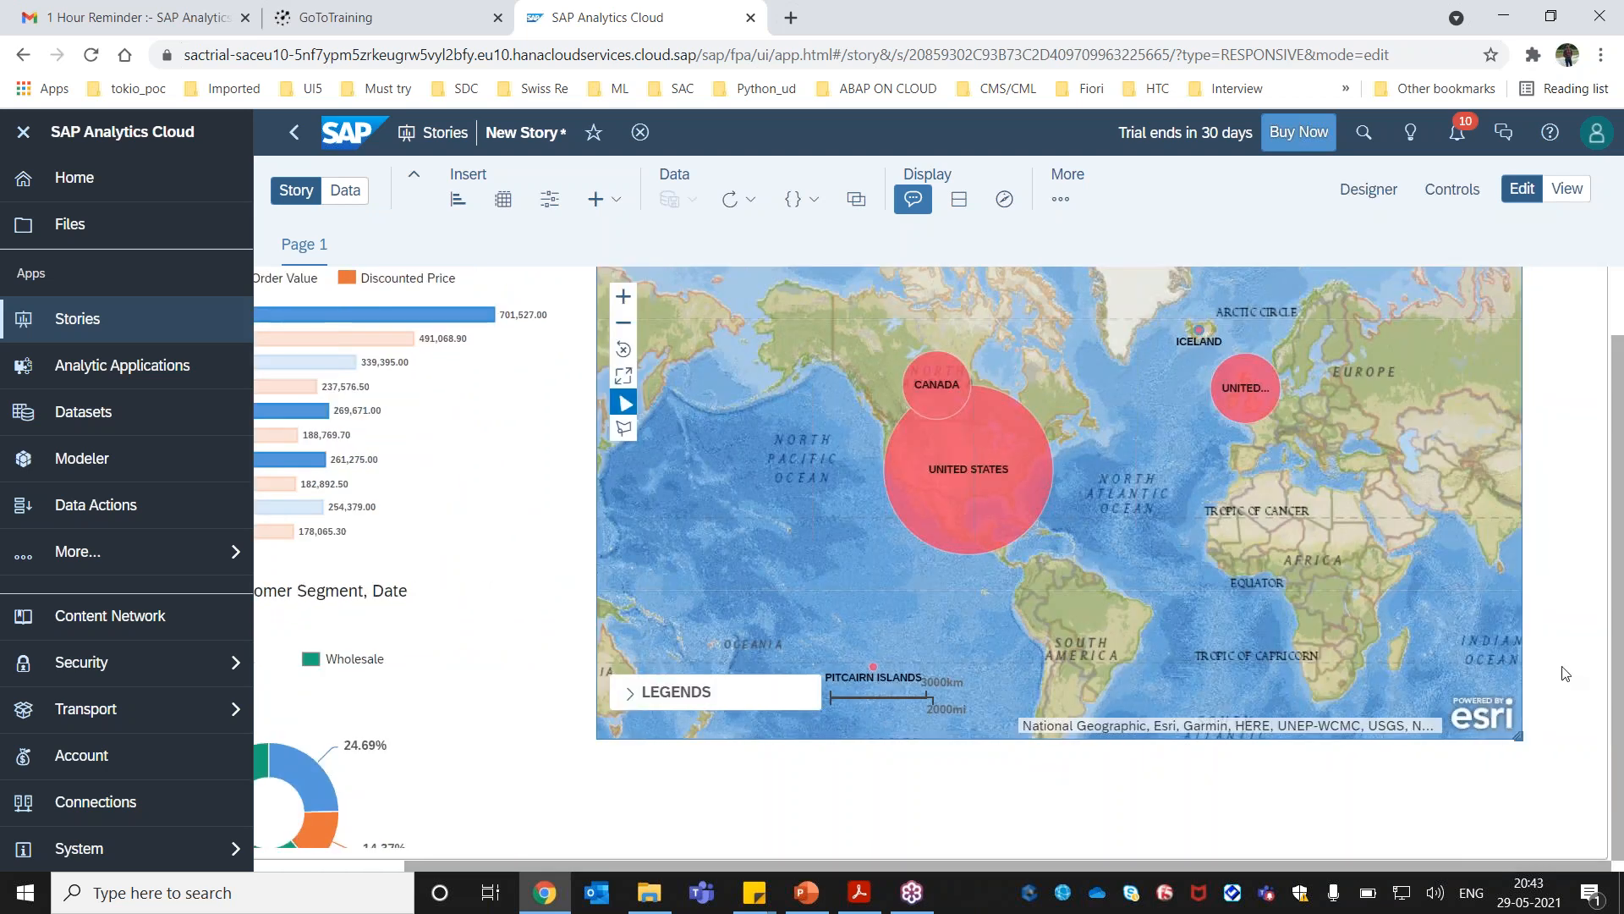
{"action": "left_click_drag", "start_coordinate": [1519, 736], "coordinate": [1576, 664]}
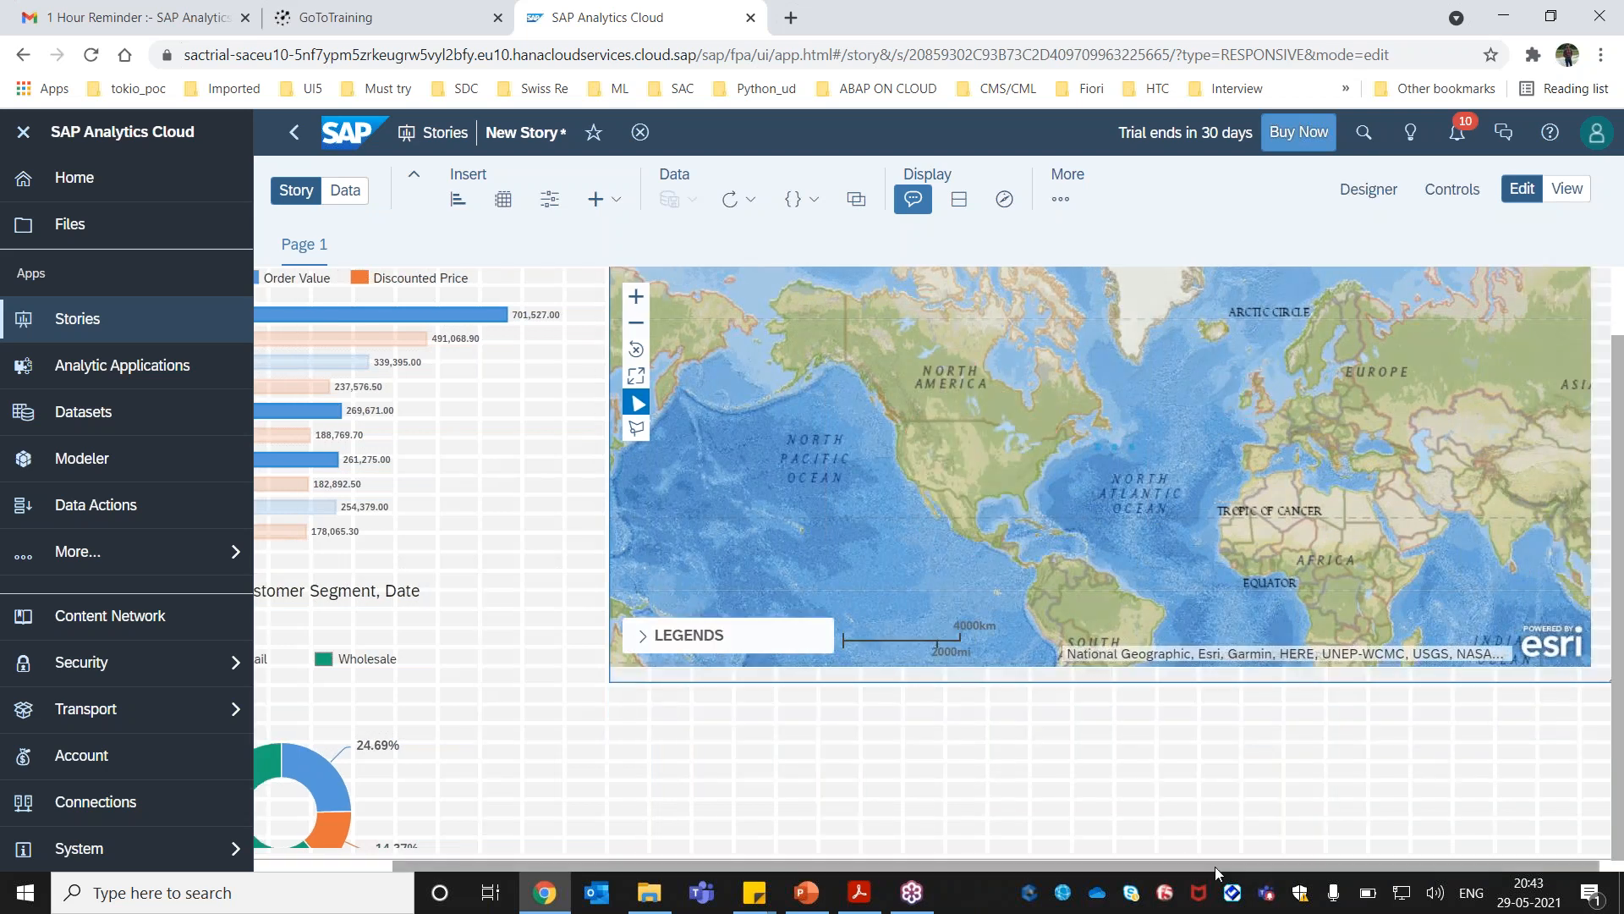
{"action": "left_click_drag", "start_coordinate": [1214, 866], "coordinate": [956, 870]}
Recheck the donut chart's Date hierarchy at Level 4 and look through its monthly donuts.
{"action": "left_click", "coordinate": [271, 635]}
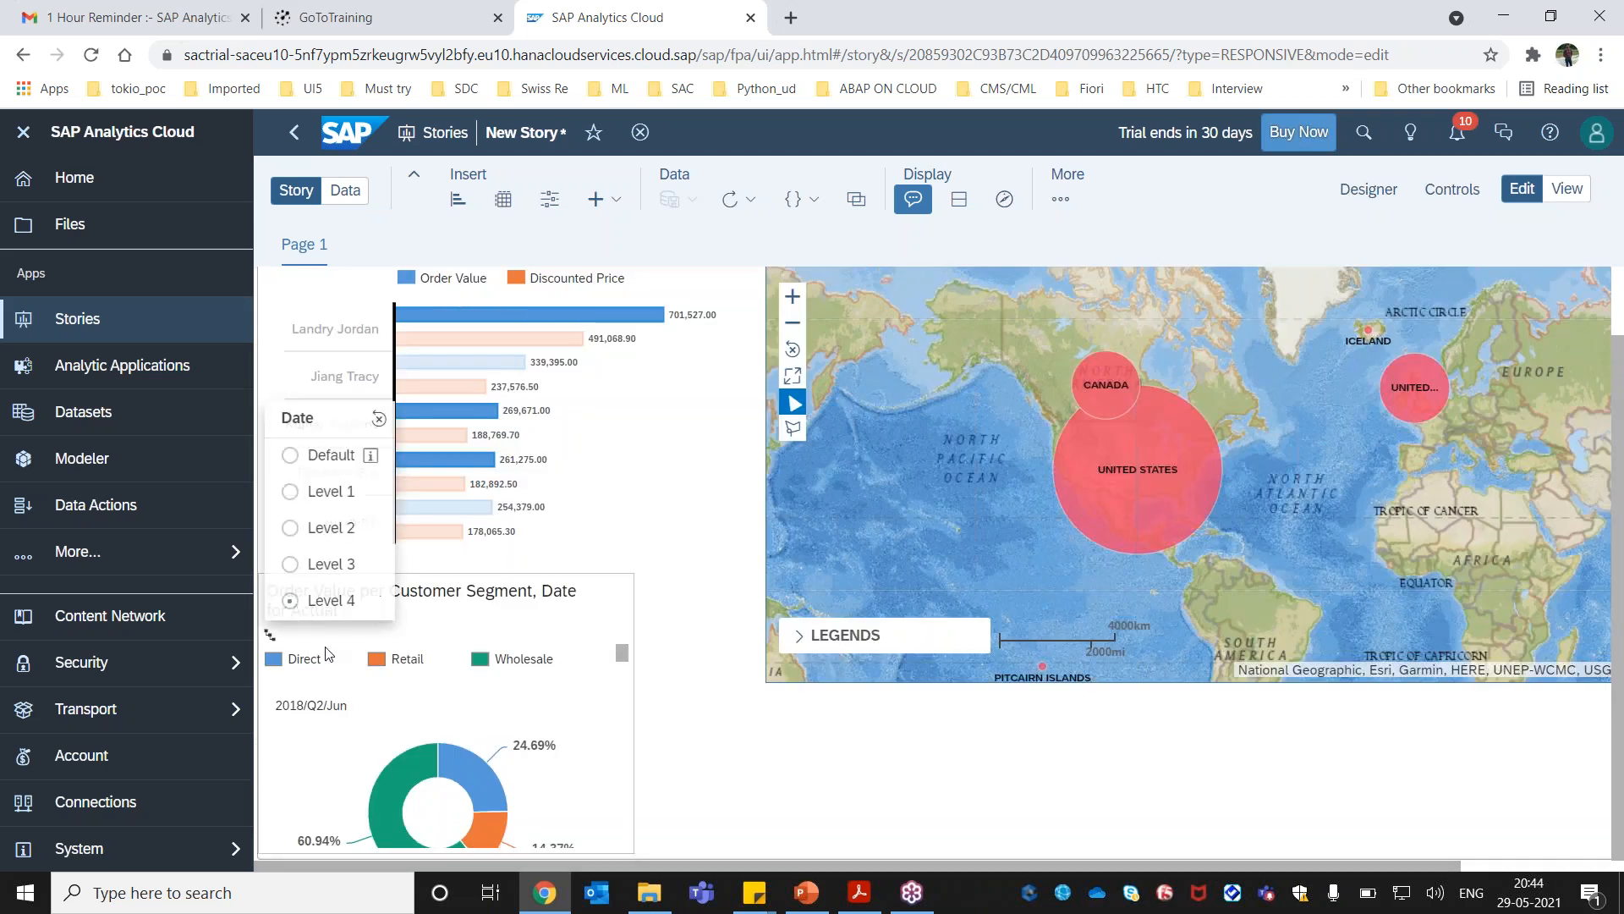
{"action": "left_click", "coordinate": [301, 592]}
{"action": "left_click_drag", "start_coordinate": [621, 658], "coordinate": [621, 674]}
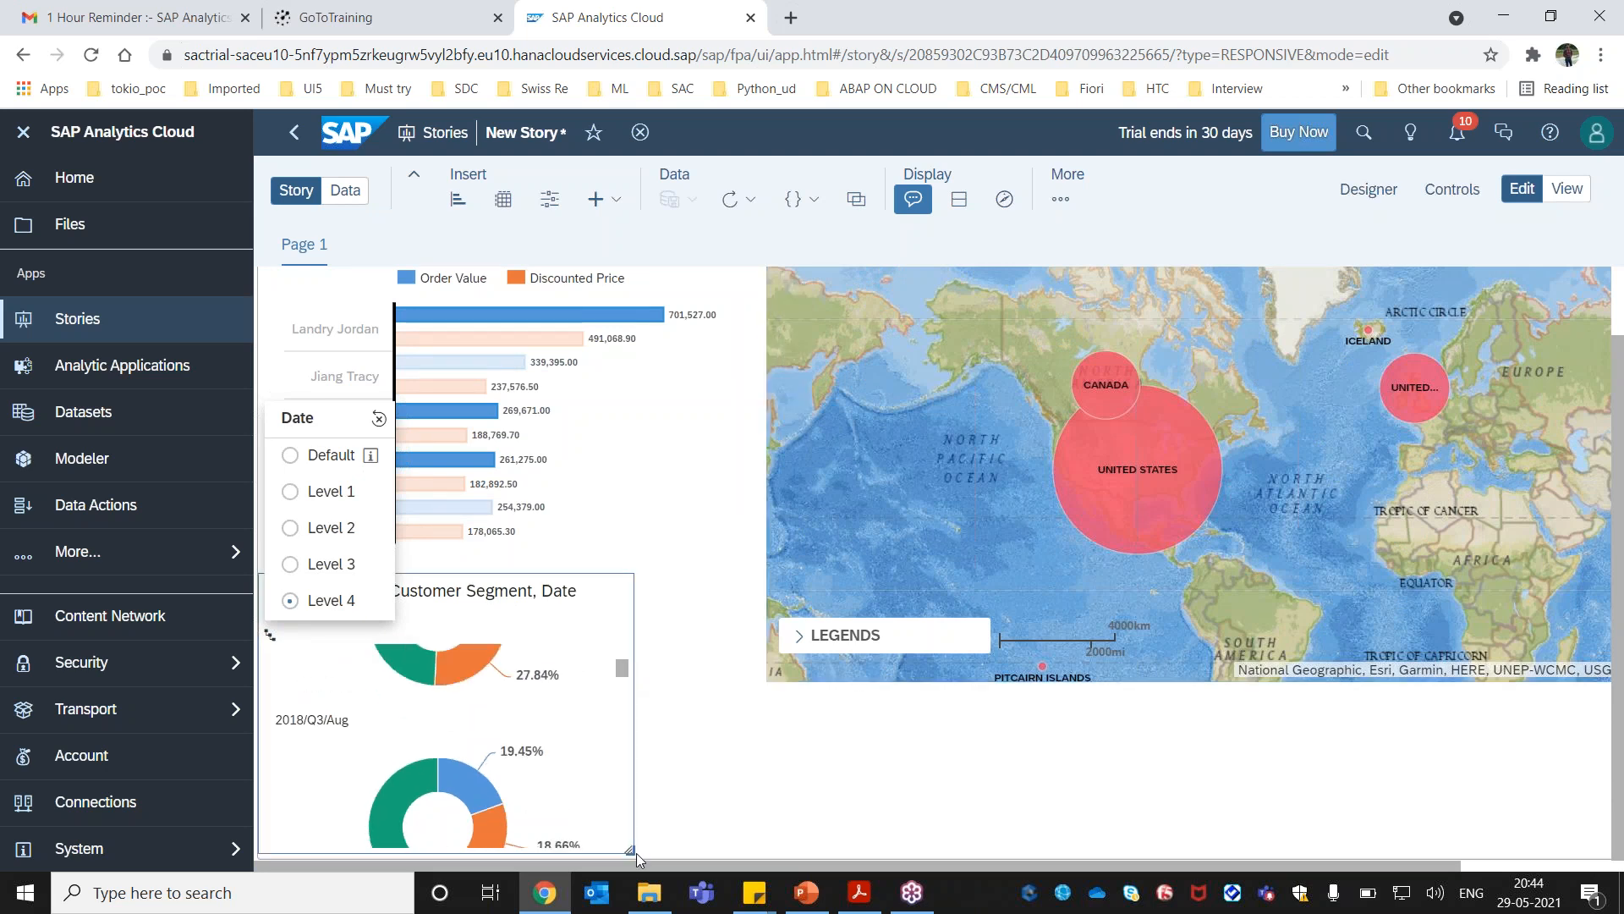
{"action": "left_click", "coordinate": [635, 854]}
{"action": "left_click", "coordinate": [631, 846]}
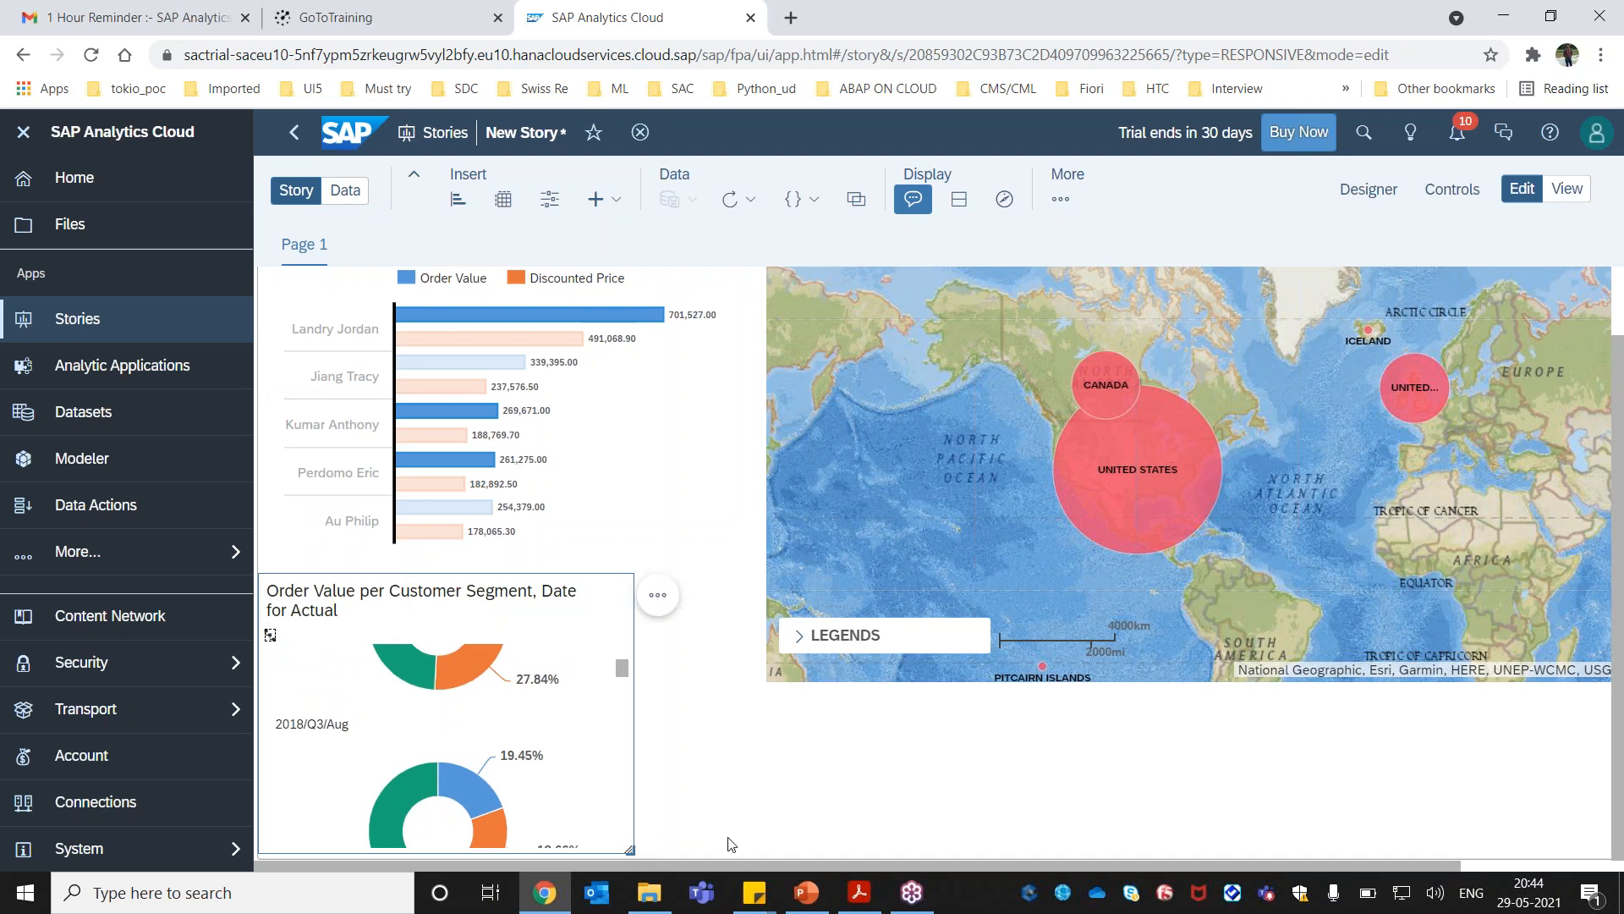
Widen the customer segment donut chart slightly and look through its monthly donuts.
{"action": "left_click_drag", "start_coordinate": [630, 849], "coordinate": [687, 812]}
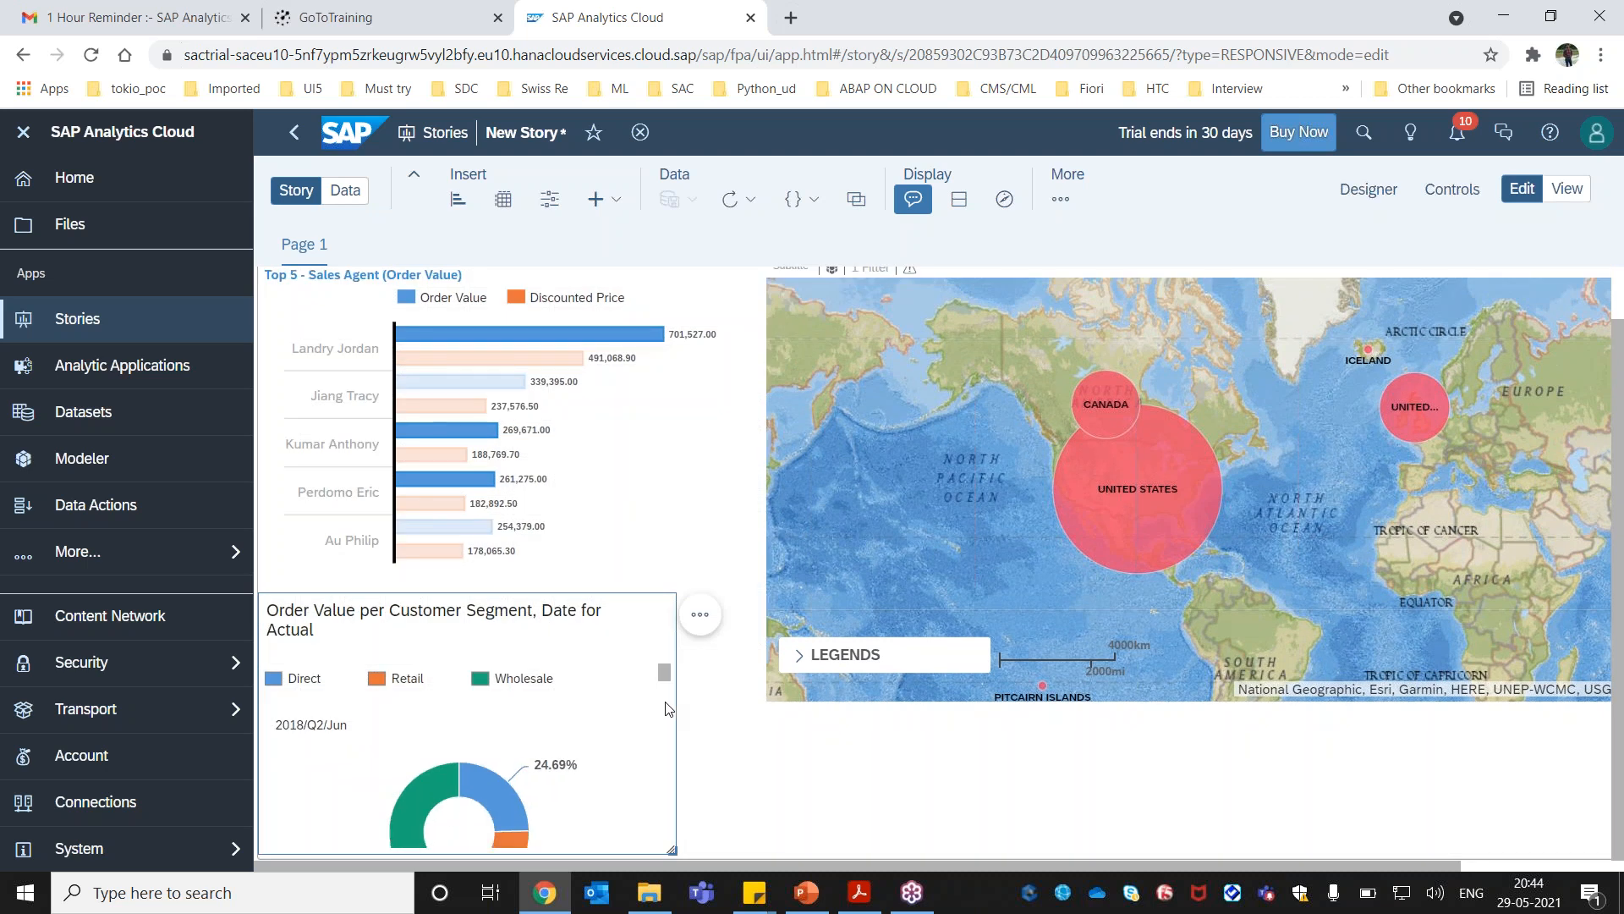
{"action": "scroll", "coordinate": [669, 709], "scroll_direction": "down", "scroll_amount": 3}
{"action": "scroll", "coordinate": [665, 697], "scroll_direction": "down", "scroll_amount": 2}
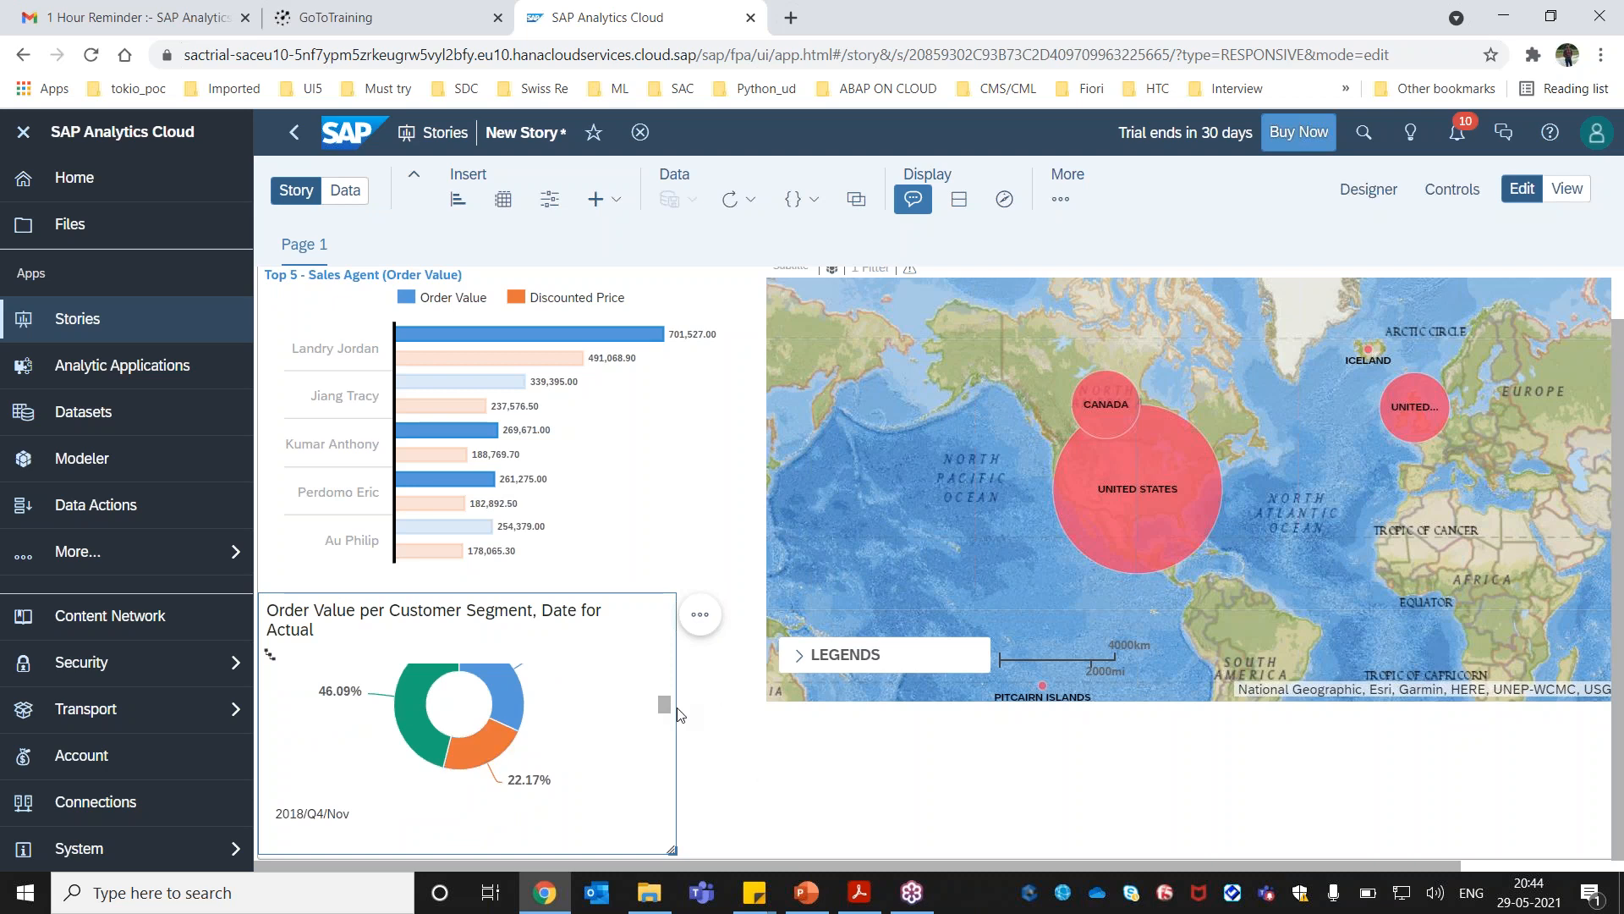
{"action": "left_click_drag", "start_coordinate": [665, 705], "coordinate": [667, 731]}
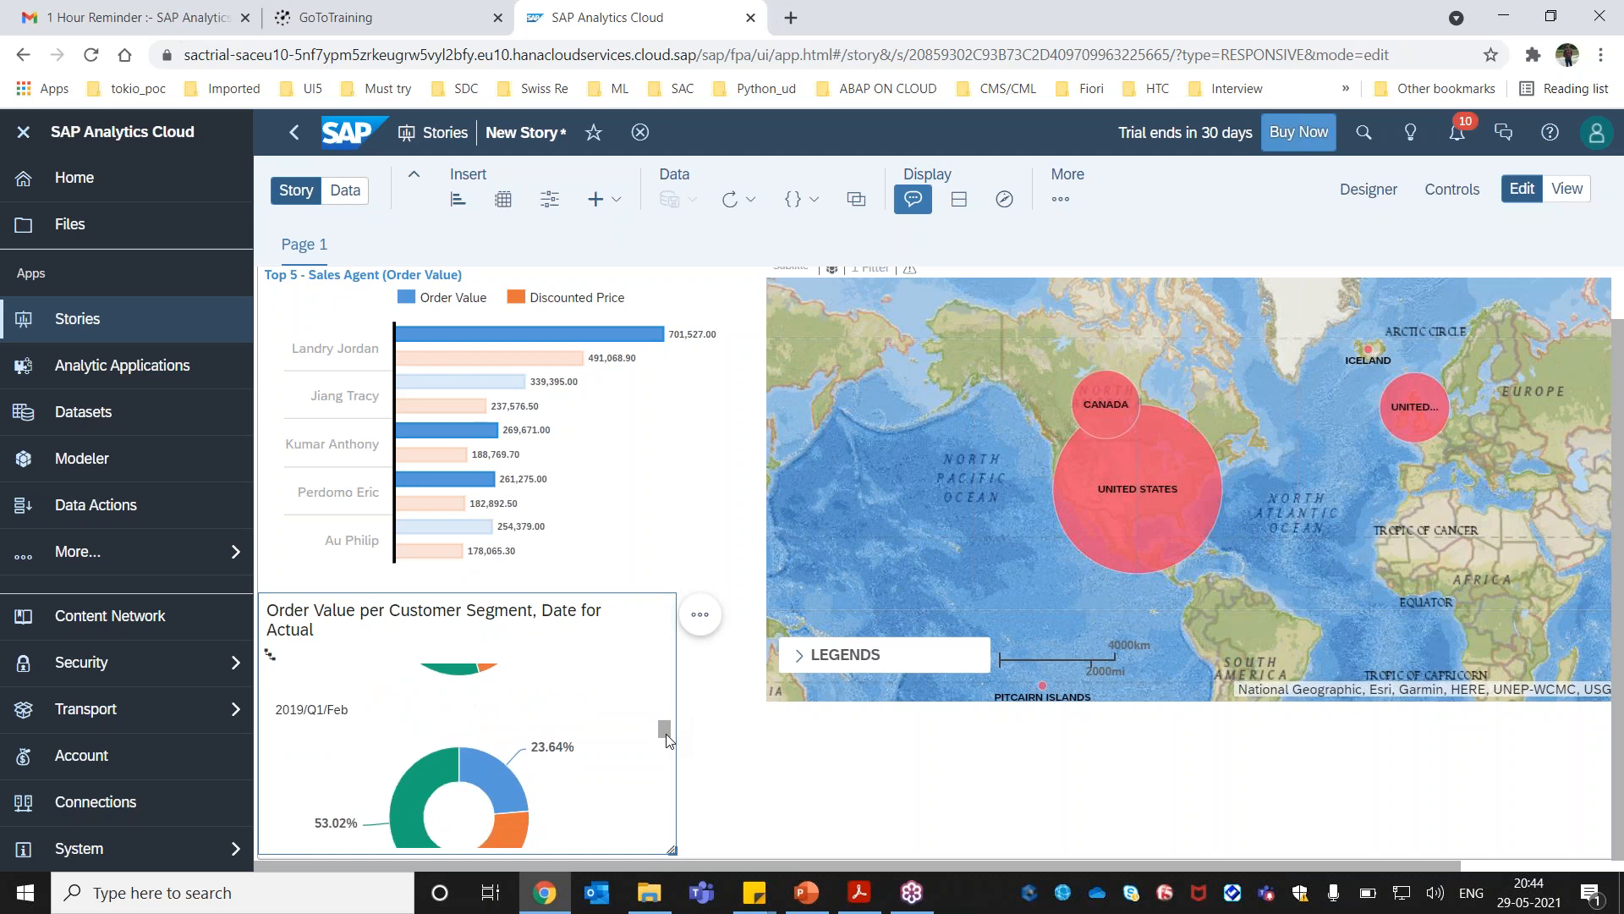
{"action": "left_click_drag", "start_coordinate": [667, 738], "coordinate": [676, 665]}
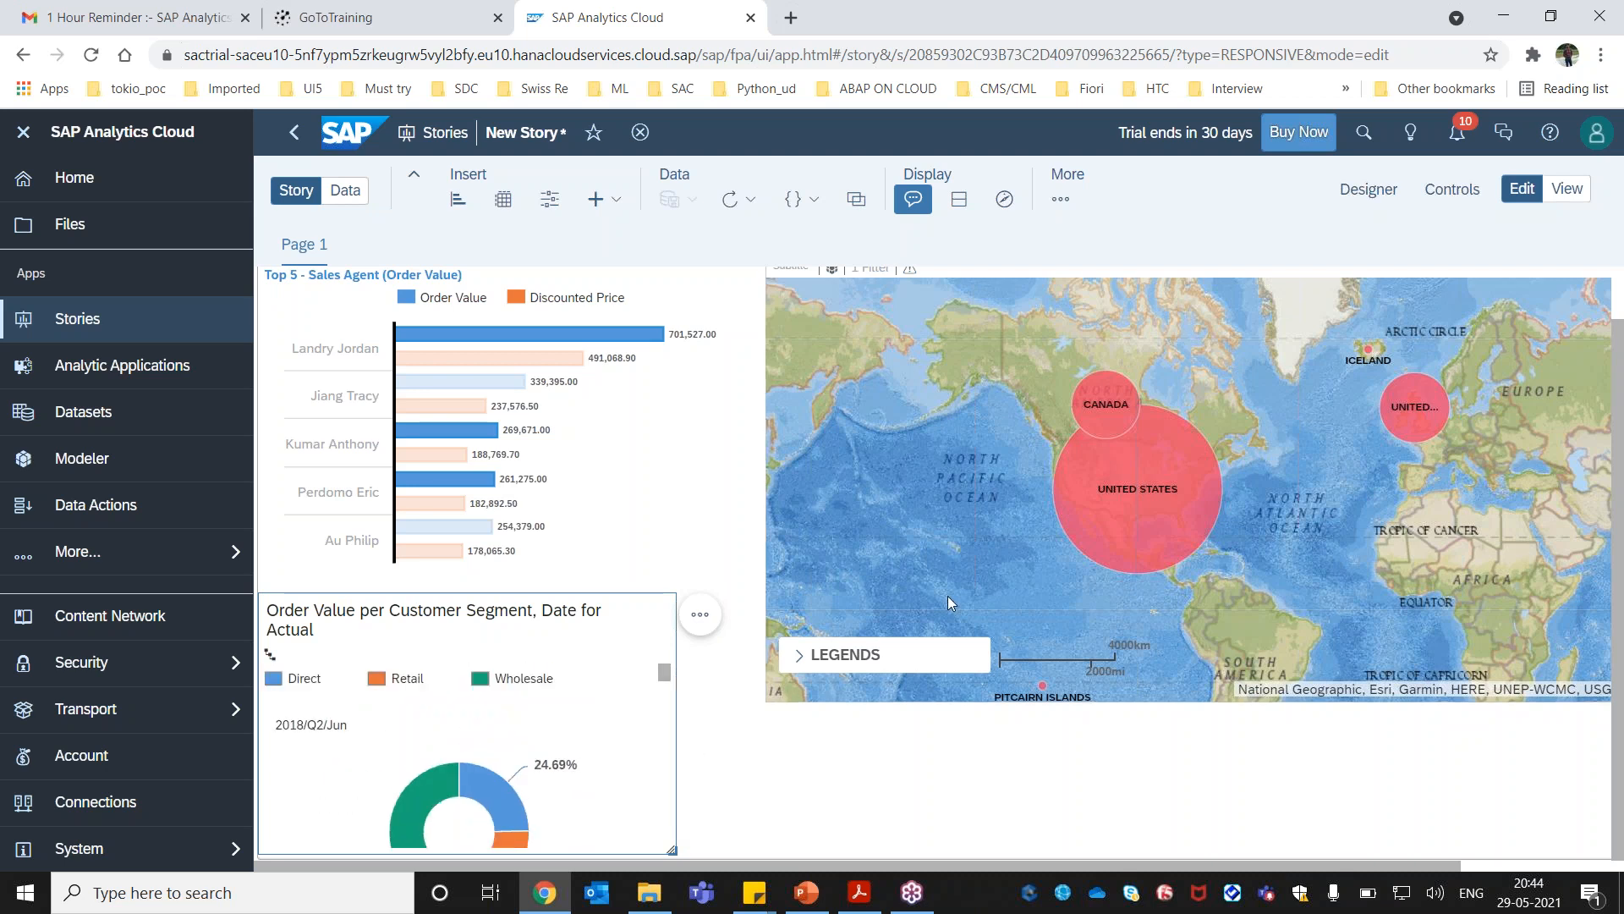
Clear the sales agent selection filtering the geo map and compare the story with the expected result slide in PowerPoint.
{"action": "left_click", "coordinate": [676, 504]}
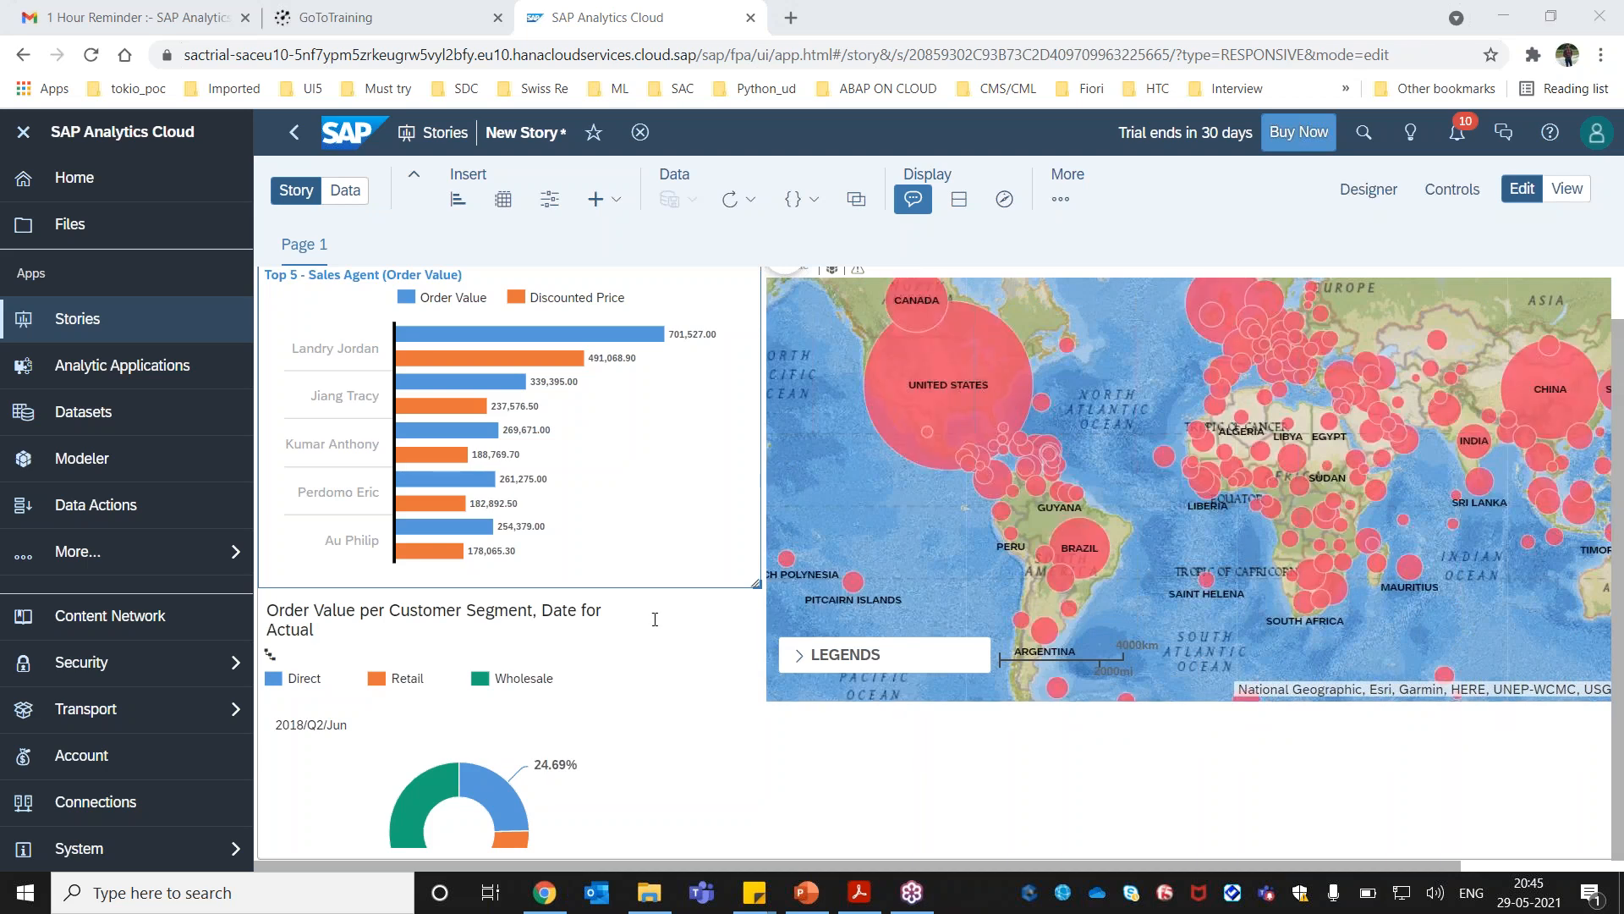
{"action": "key", "text": "alt+Tab"}
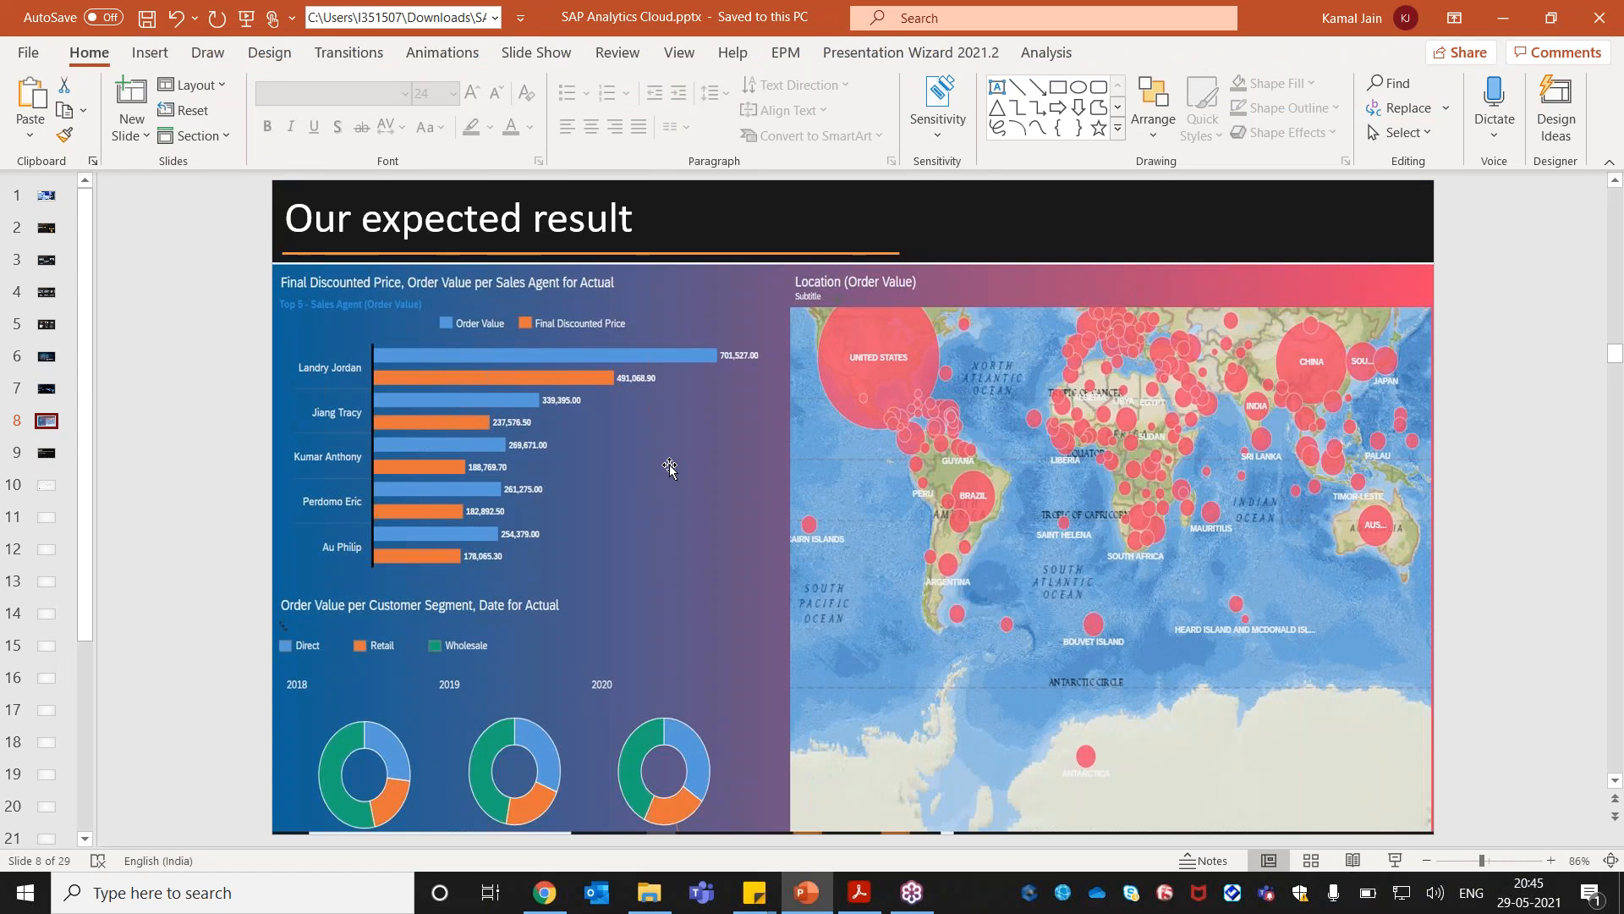
{"action": "key", "text": "alt+Tab"}
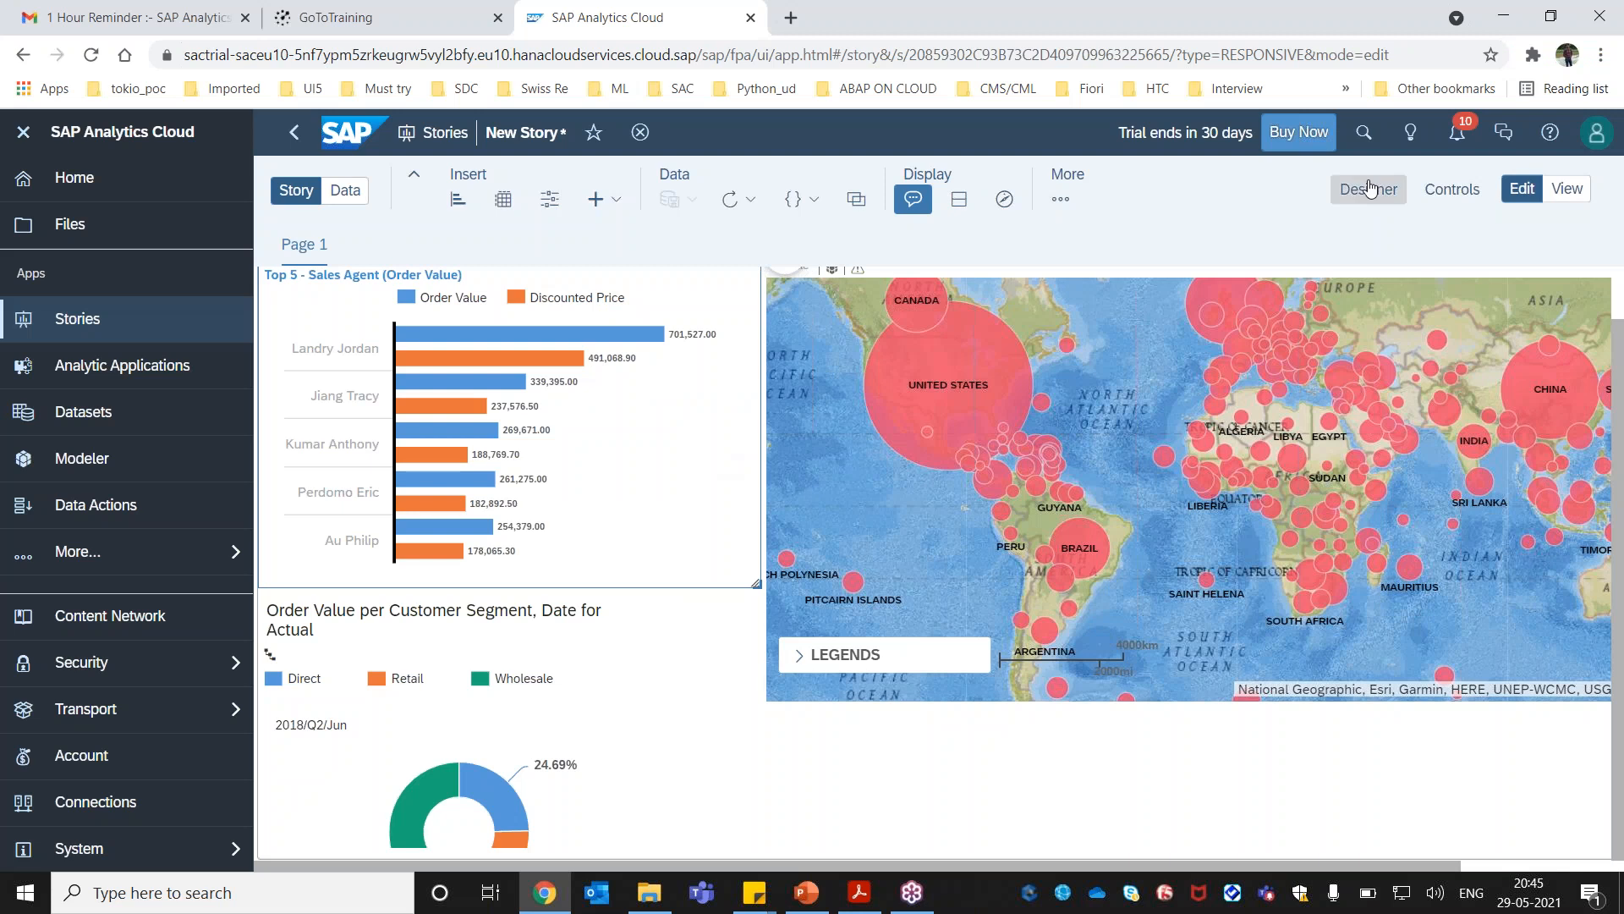
Set the page background to the blue-to-red preset gradient in the Designer's page styling, and hide the Designer.
{"action": "left_click", "coordinate": [1369, 189]}
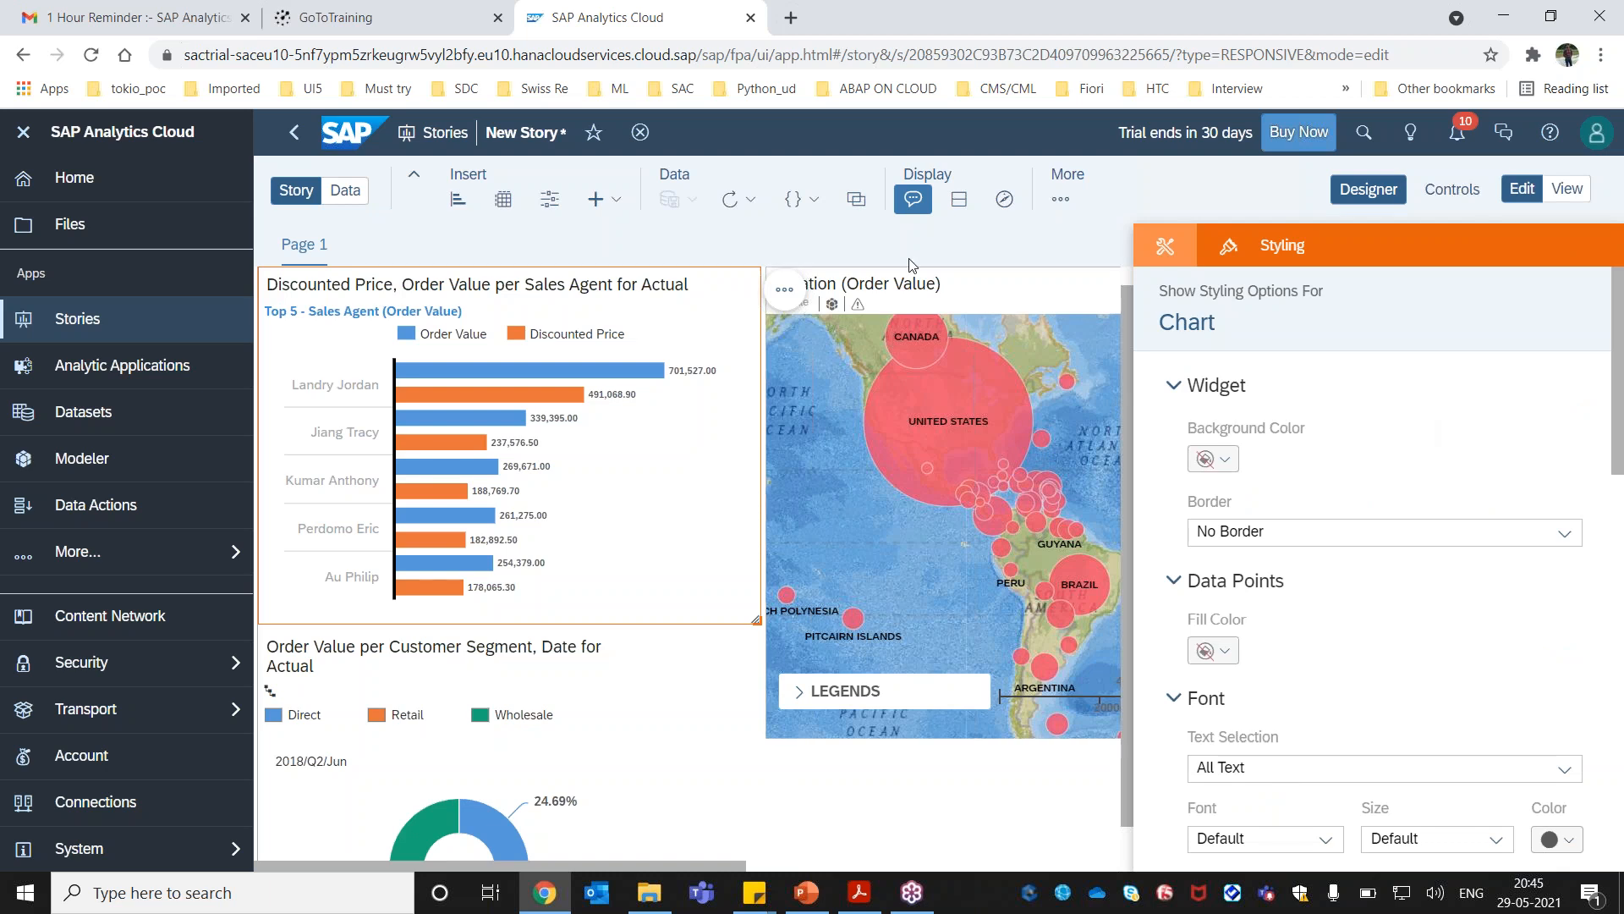
{"action": "left_click", "coordinate": [896, 803]}
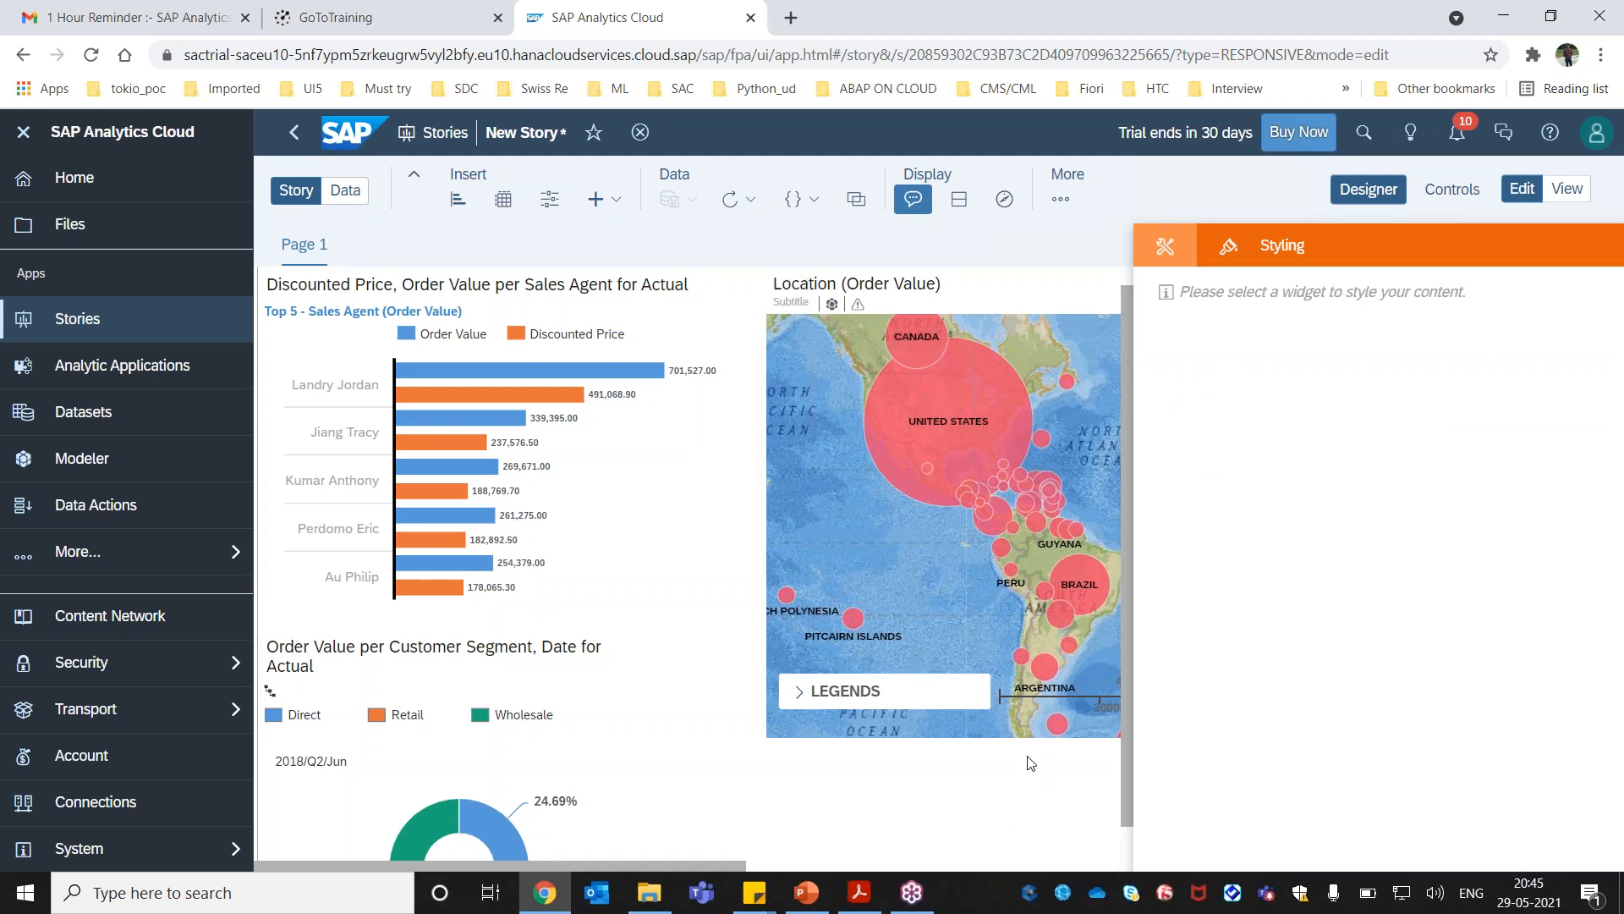
{"action": "left_click", "coordinate": [1020, 783]}
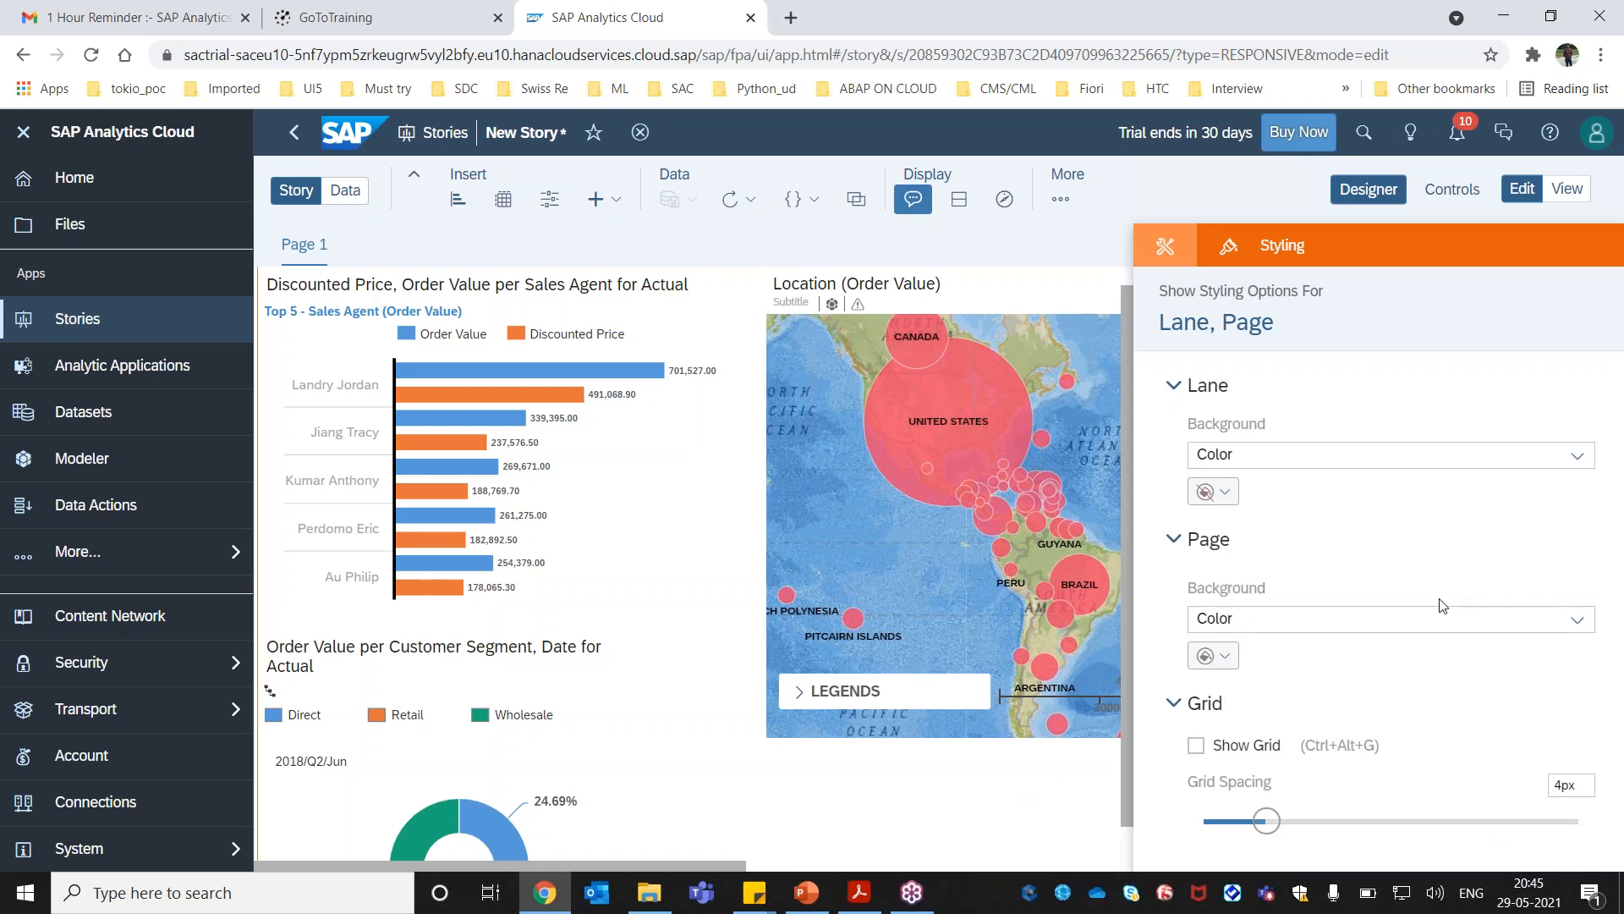
{"action": "left_click", "coordinate": [1576, 625]}
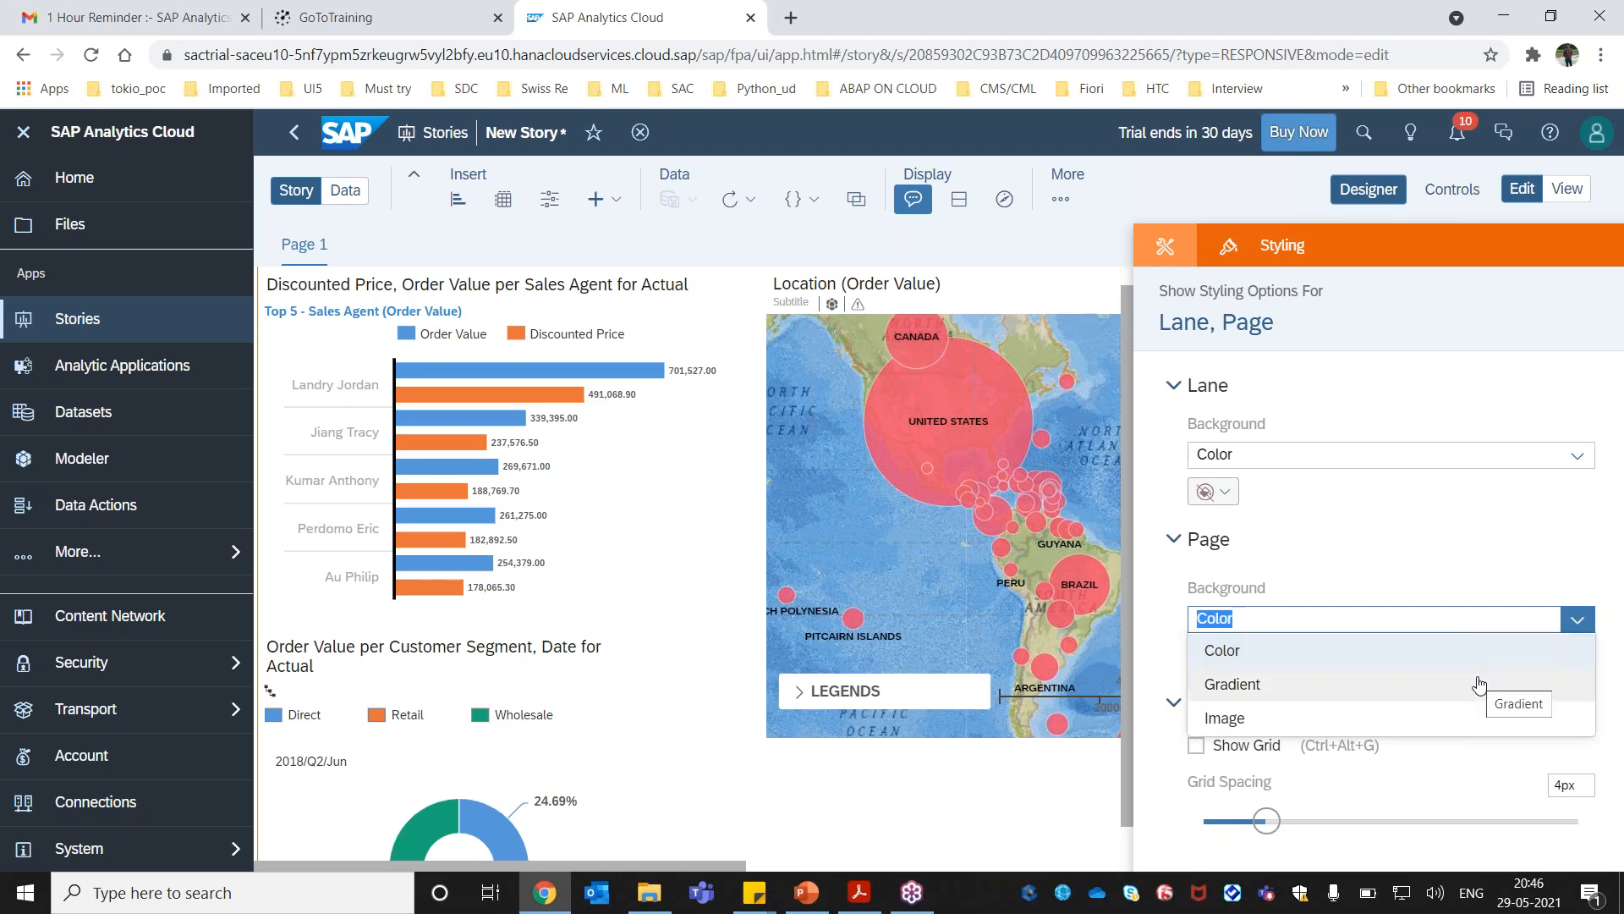
{"action": "left_click", "coordinate": [1474, 687]}
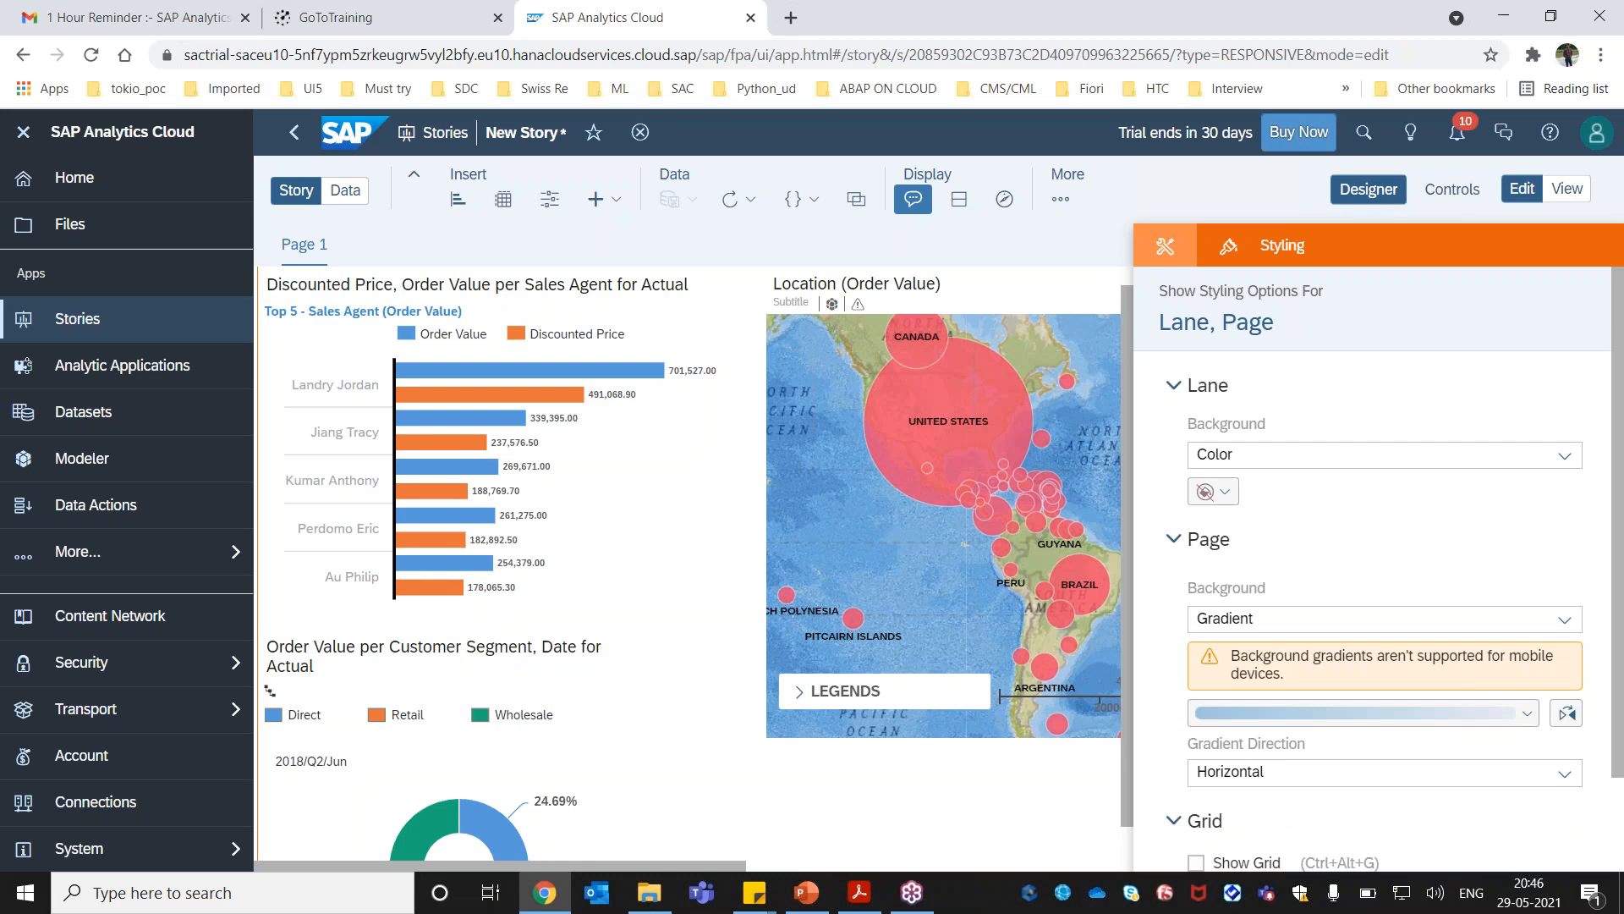
{"action": "left_click", "coordinate": [1527, 716]}
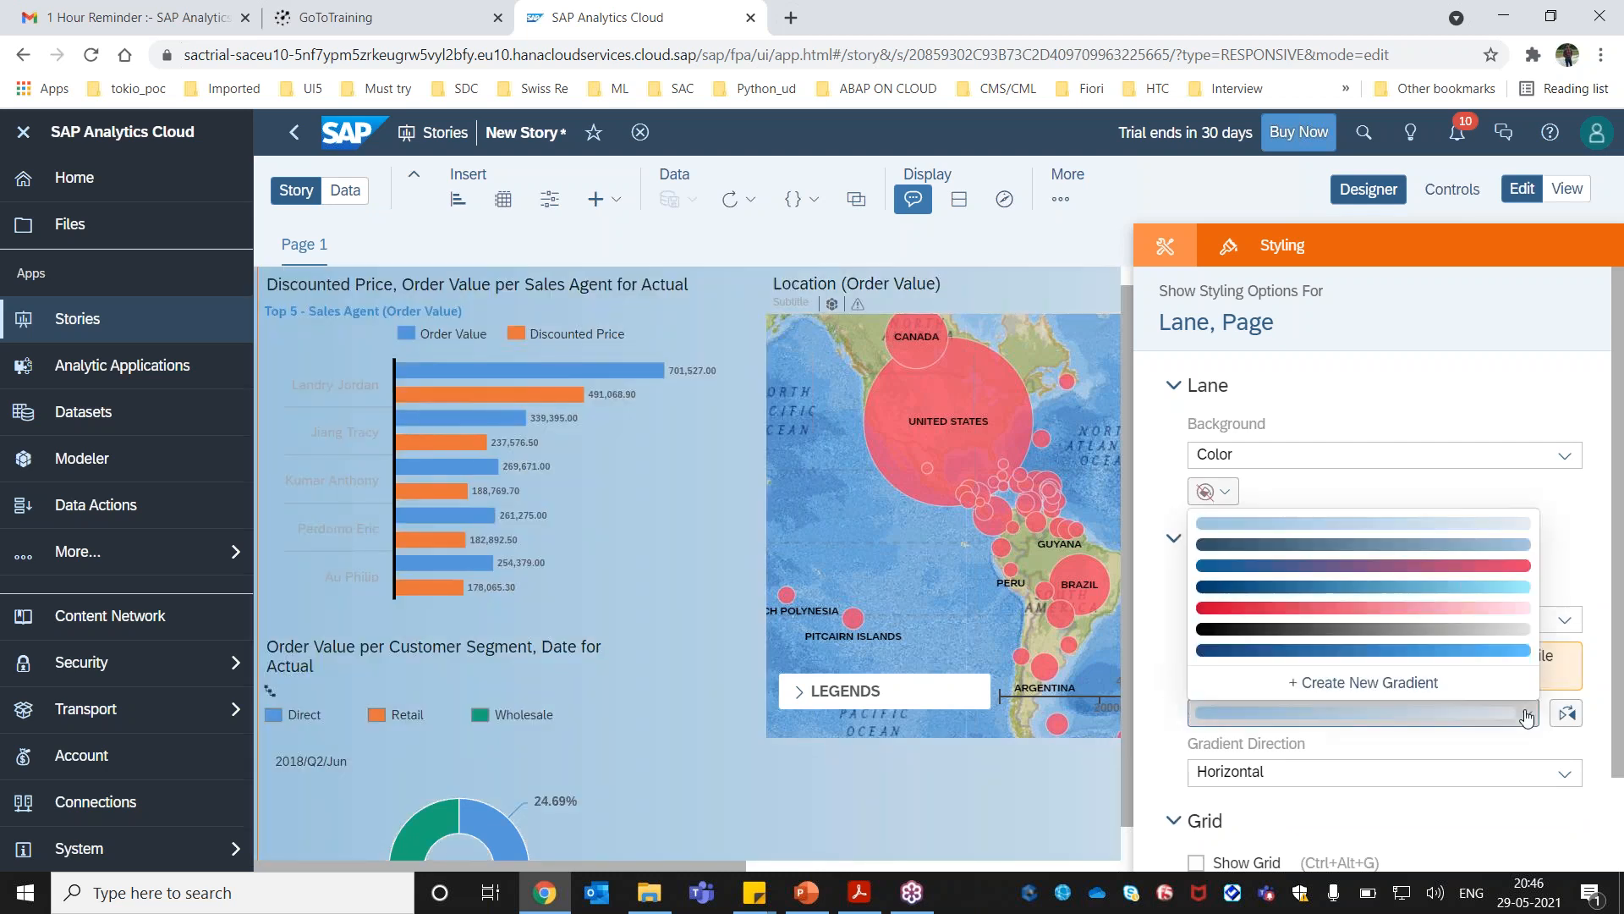
{"action": "left_click", "coordinate": [1459, 576]}
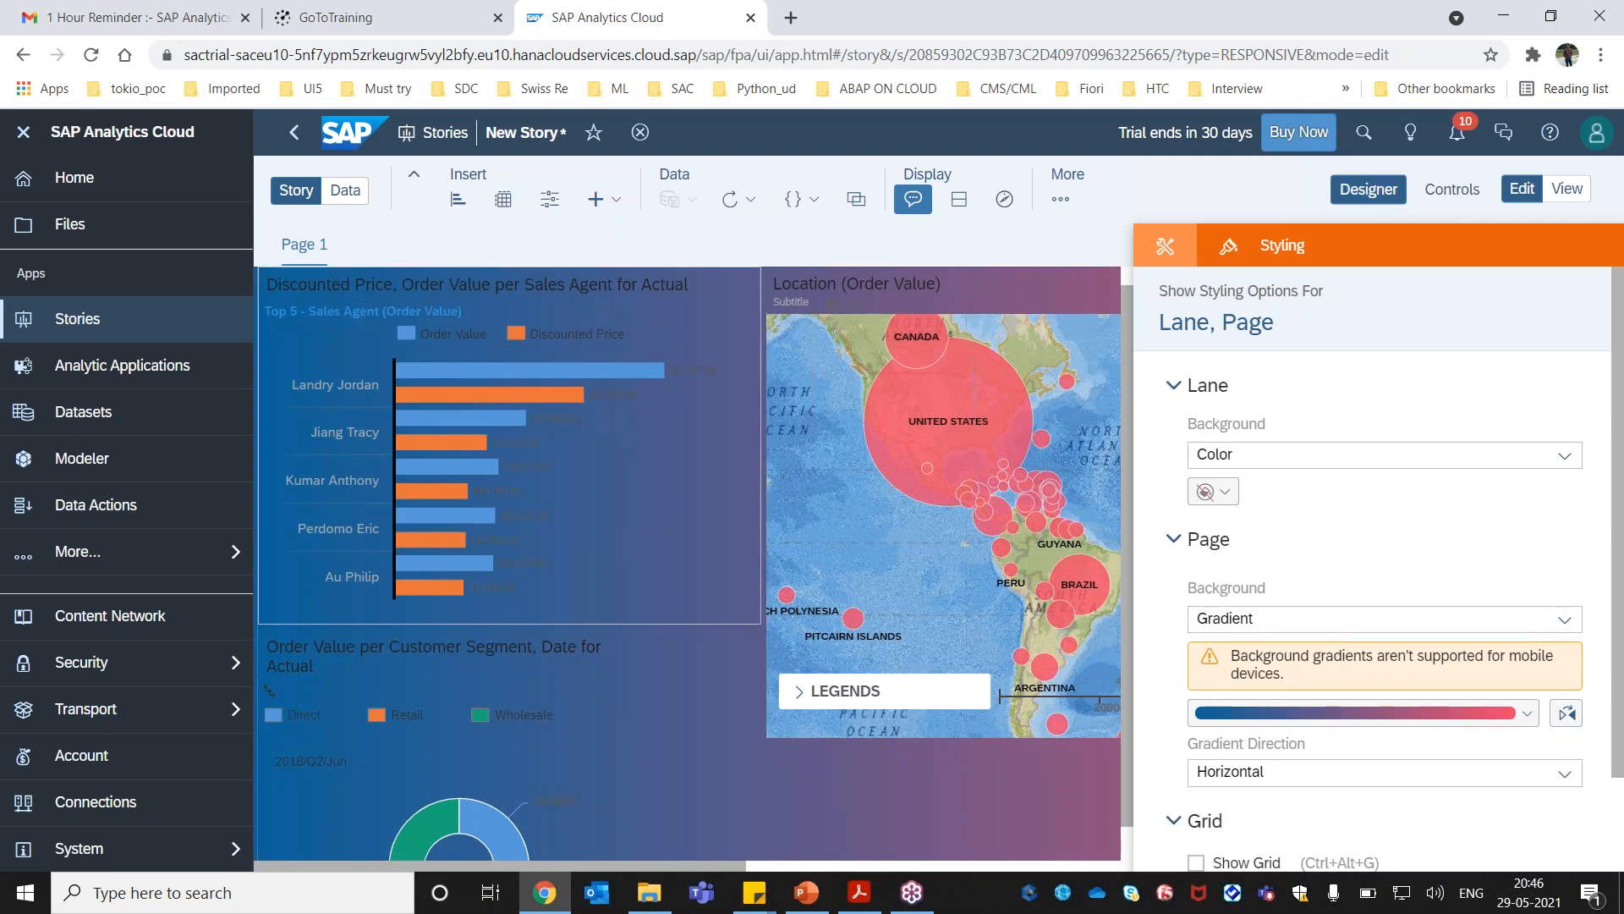
{"action": "left_click", "coordinate": [1367, 190]}
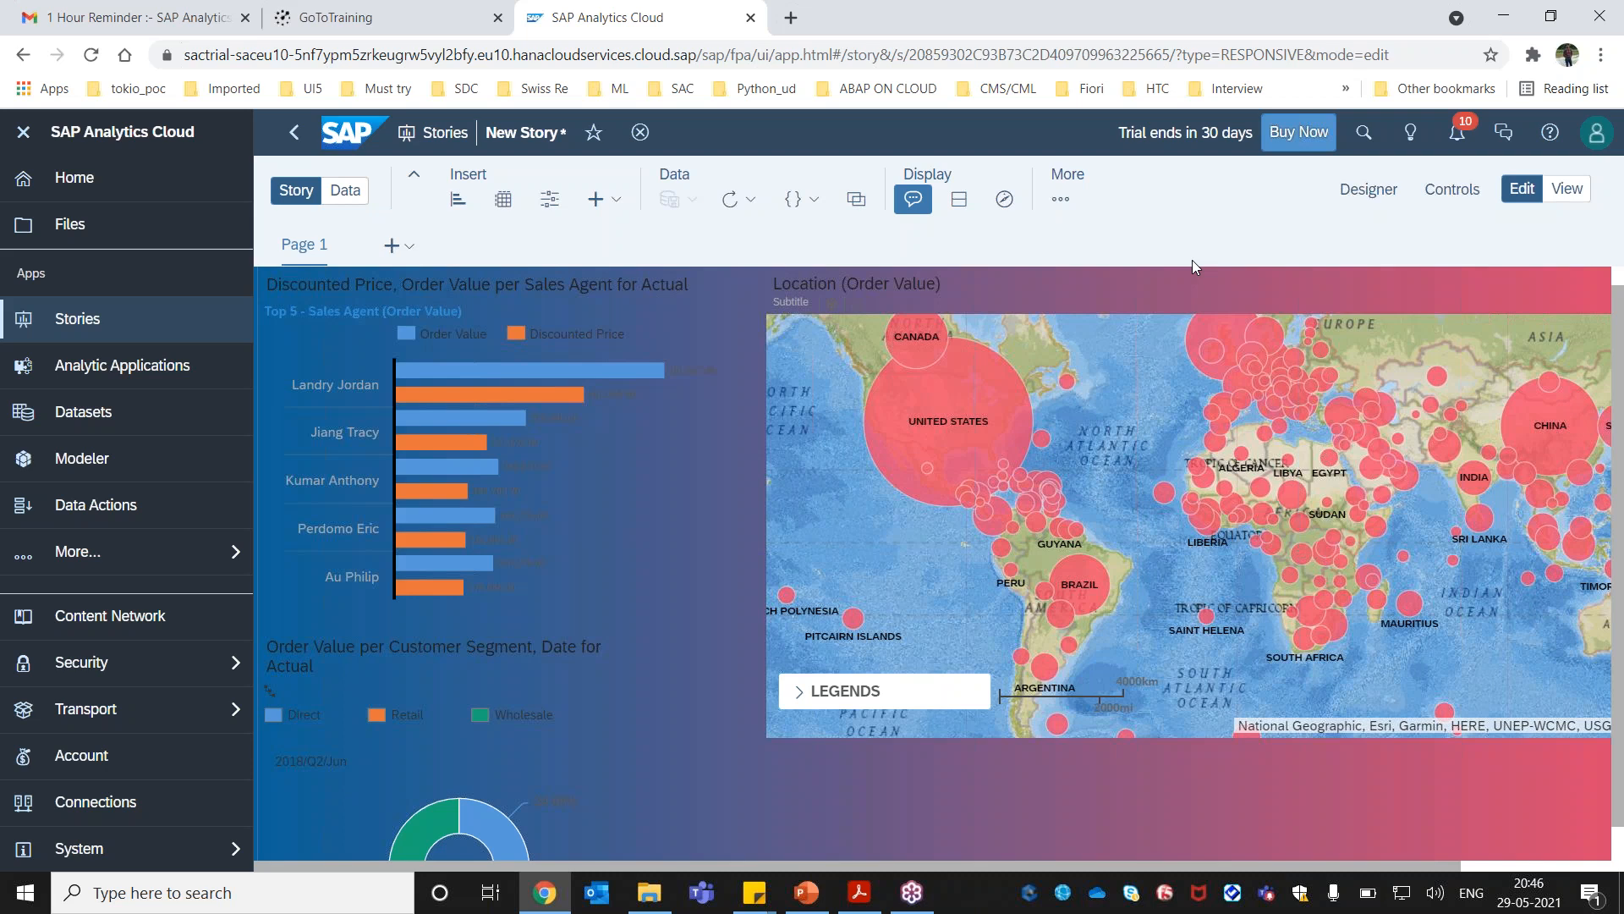
Preview the story in View mode, look through the donut chart, and return to Edit mode.
{"action": "left_click", "coordinate": [415, 181]}
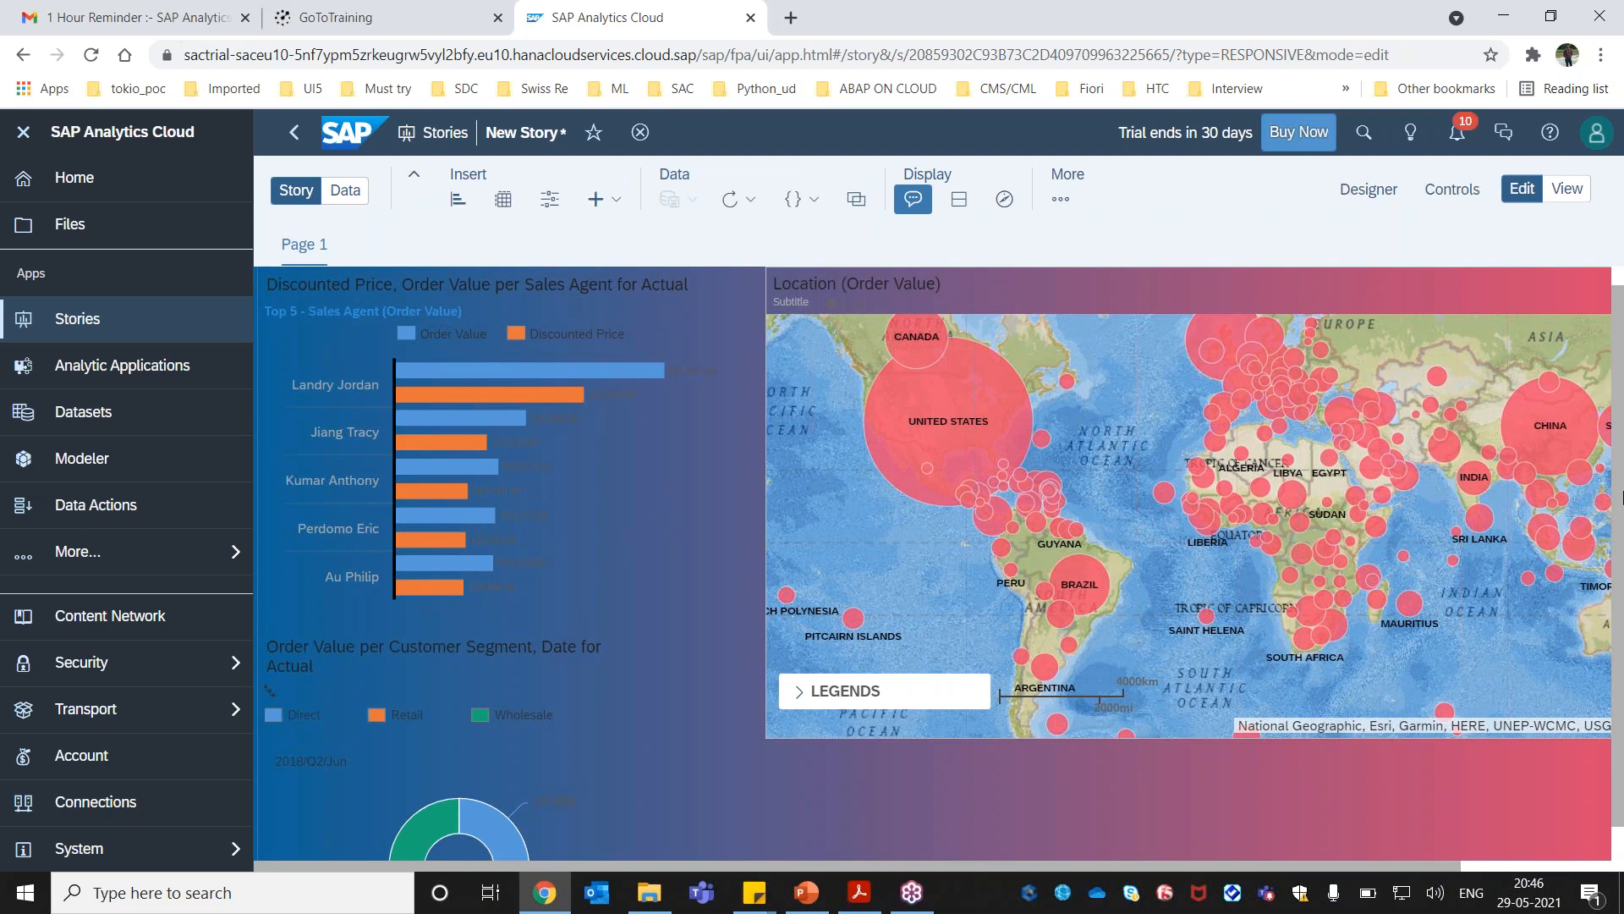
{"action": "left_click_drag", "start_coordinate": [1622, 497], "coordinate": [1623, 345]}
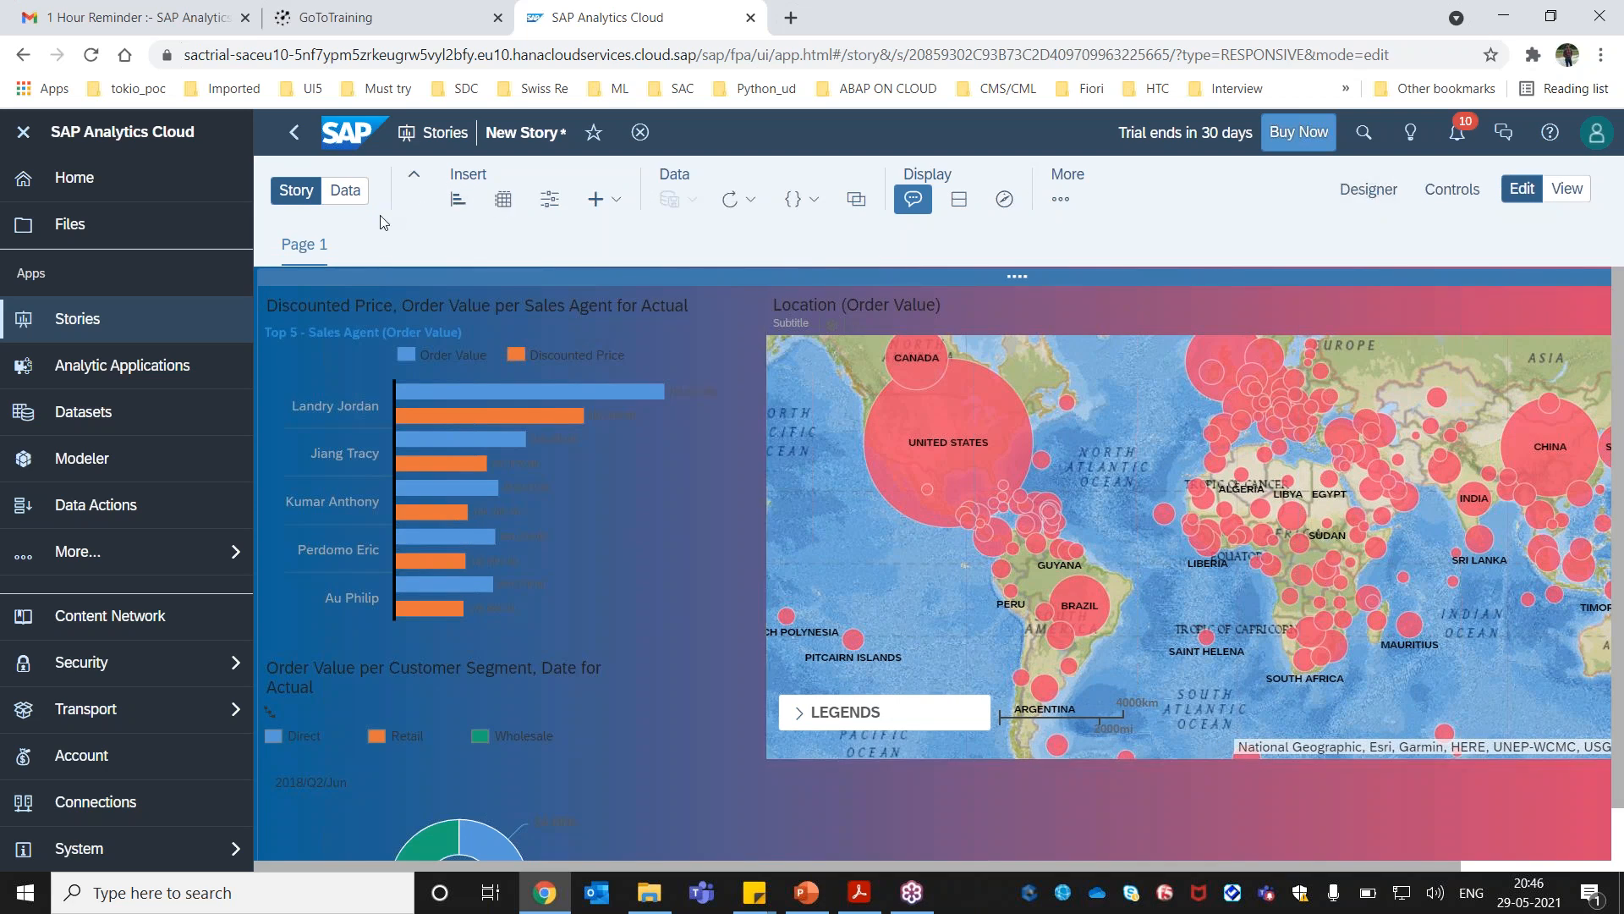
{"action": "left_click", "coordinate": [1368, 189]}
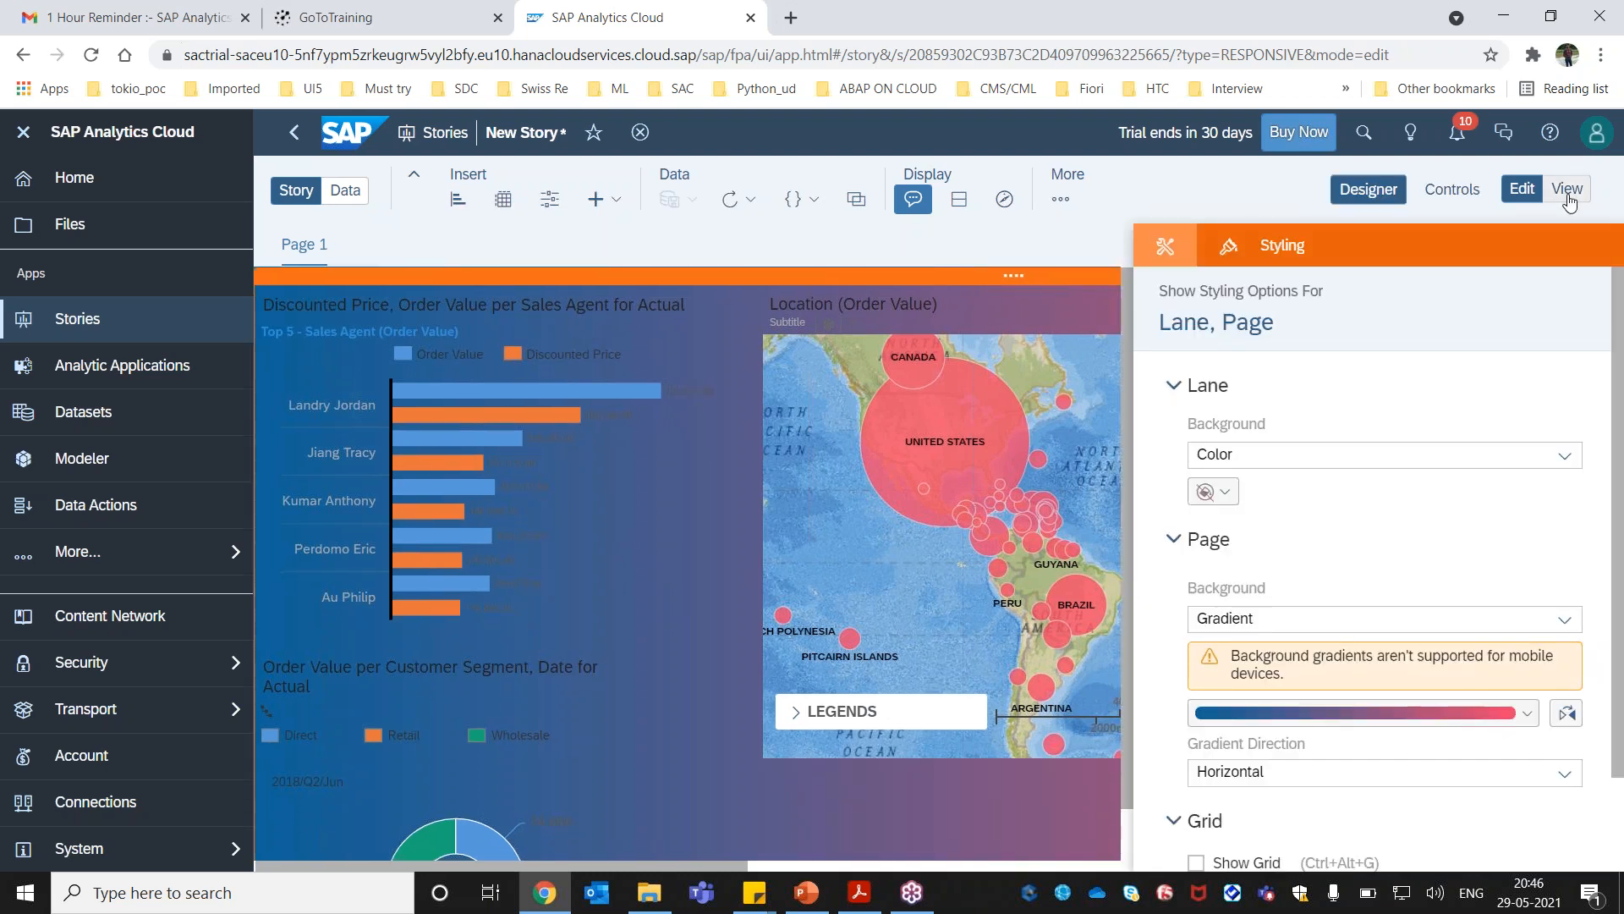
{"action": "left_click", "coordinate": [1567, 194]}
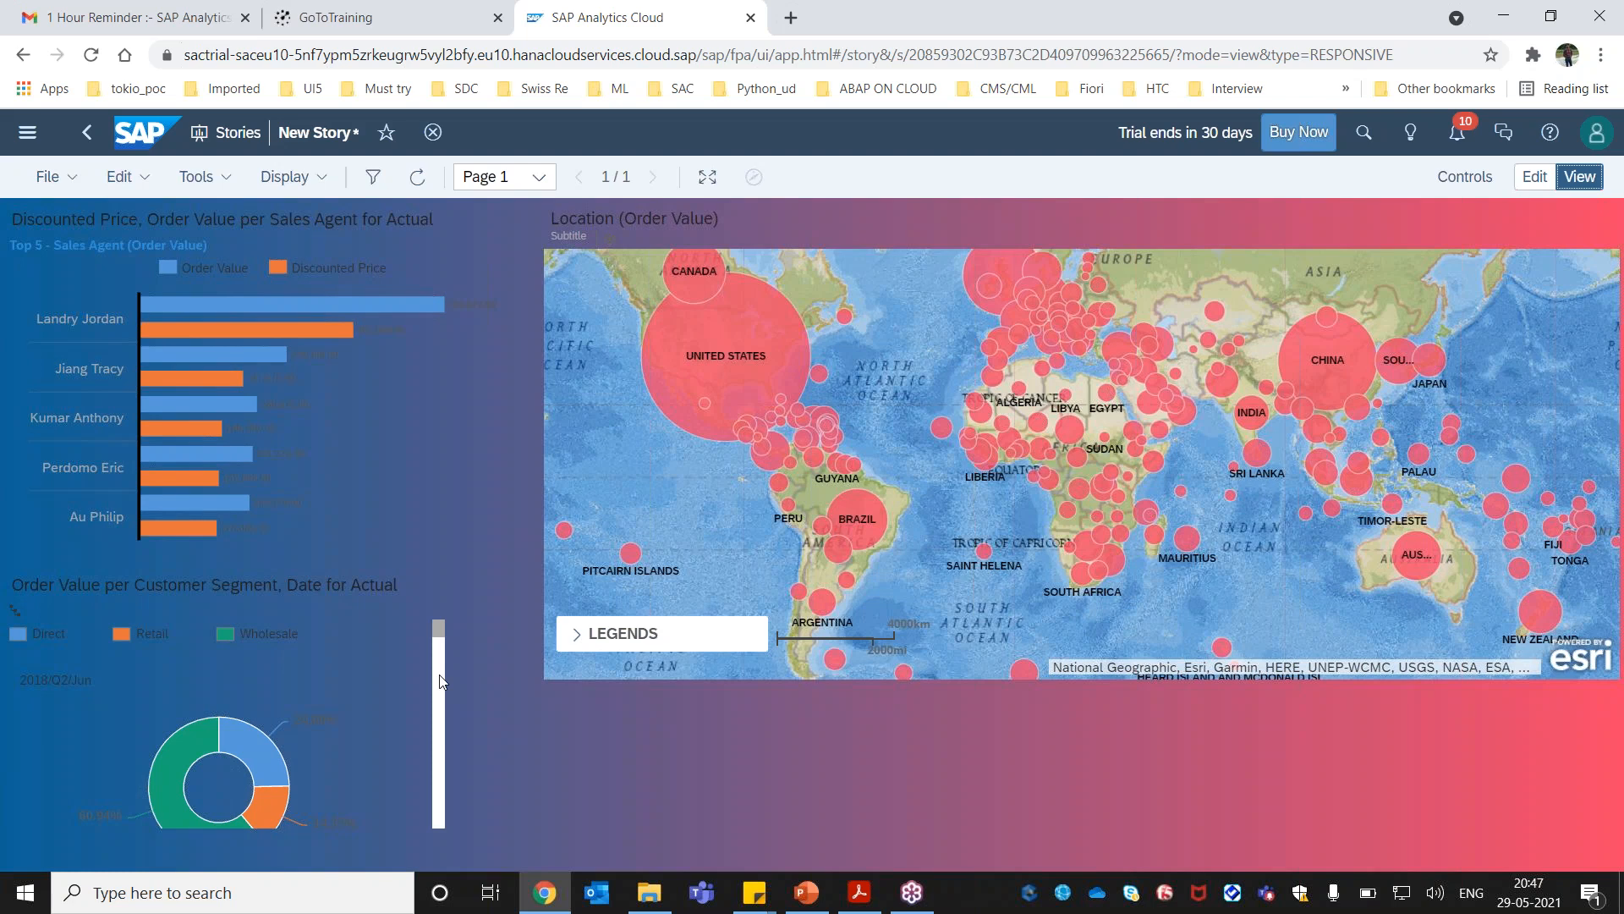
{"action": "scroll", "coordinate": [439, 682], "scroll_direction": "down", "scroll_amount": 3}
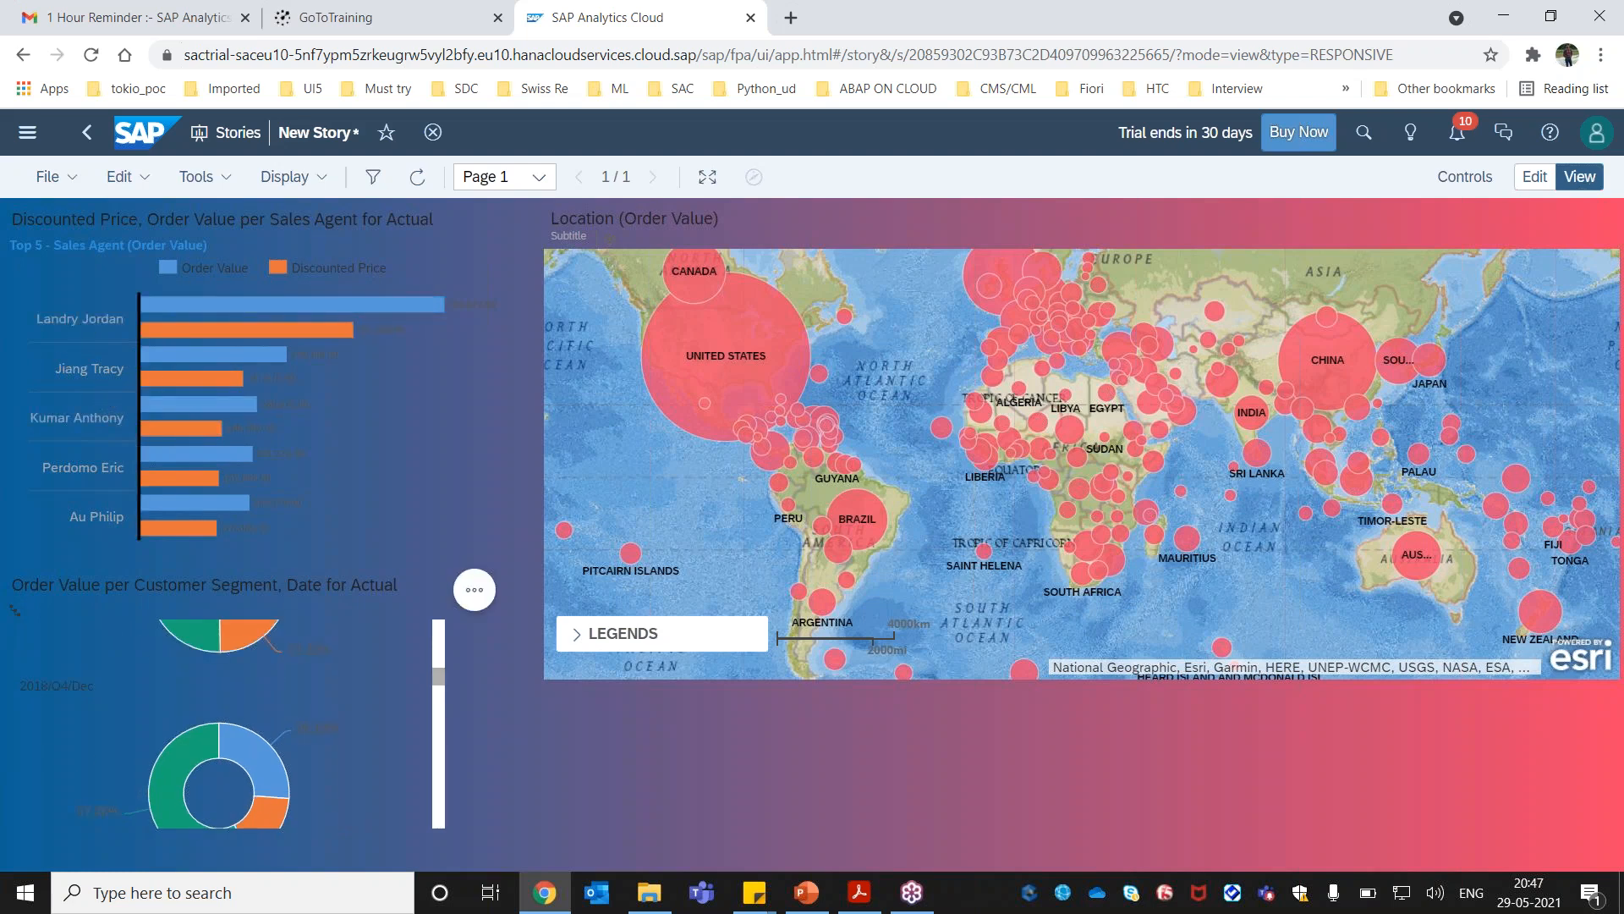
{"action": "left_click", "coordinate": [1530, 176]}
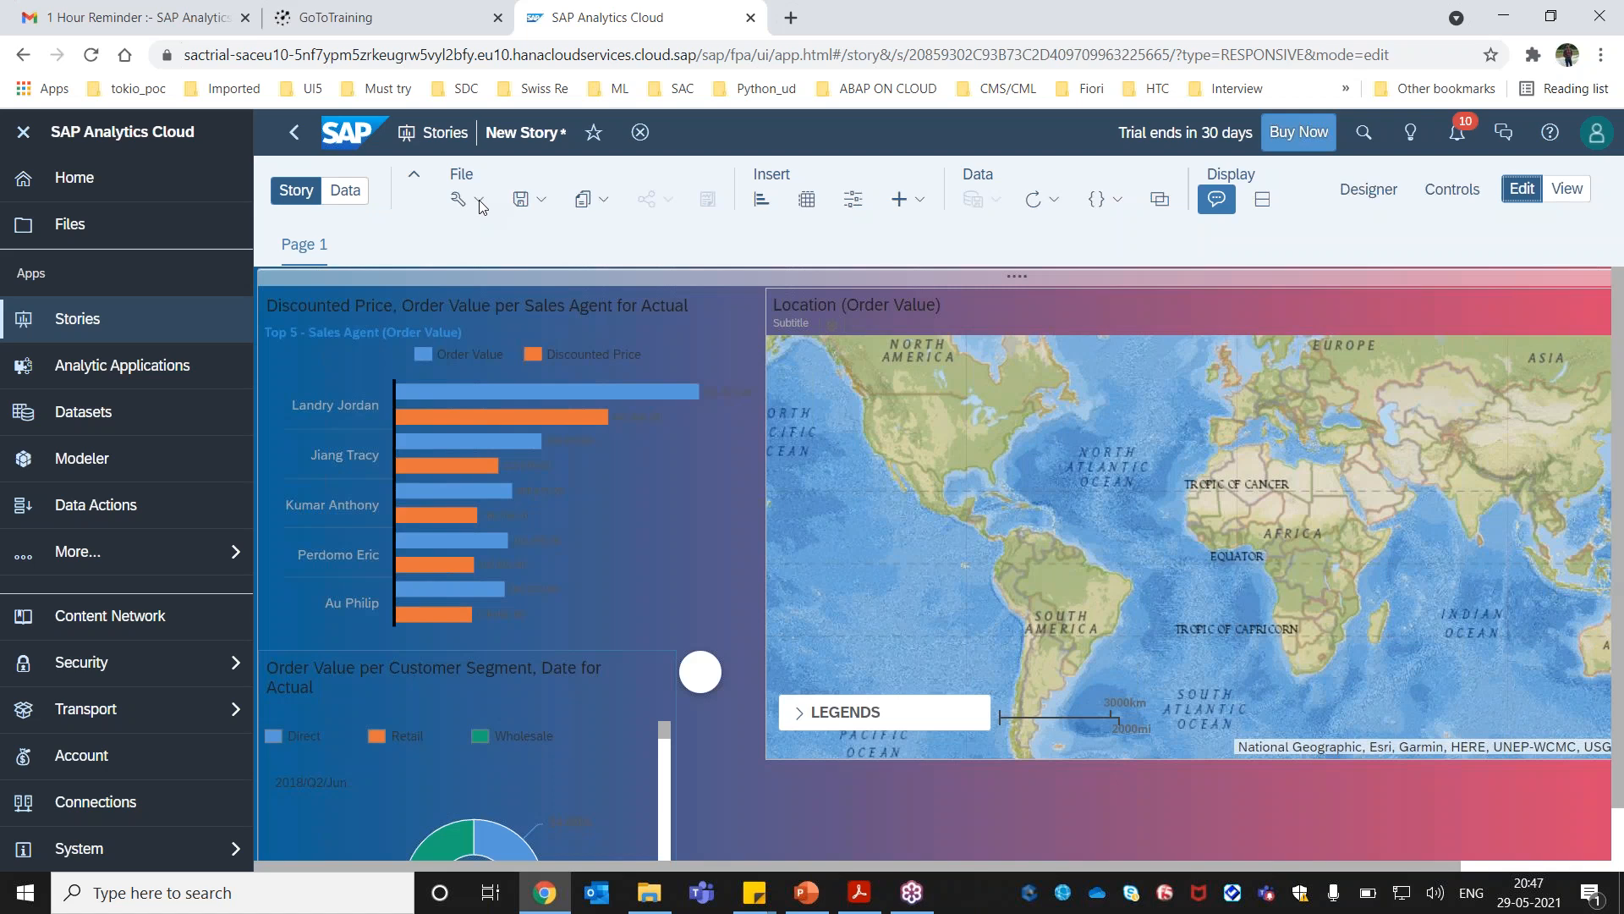
{"action": "left_click", "coordinate": [461, 199]}
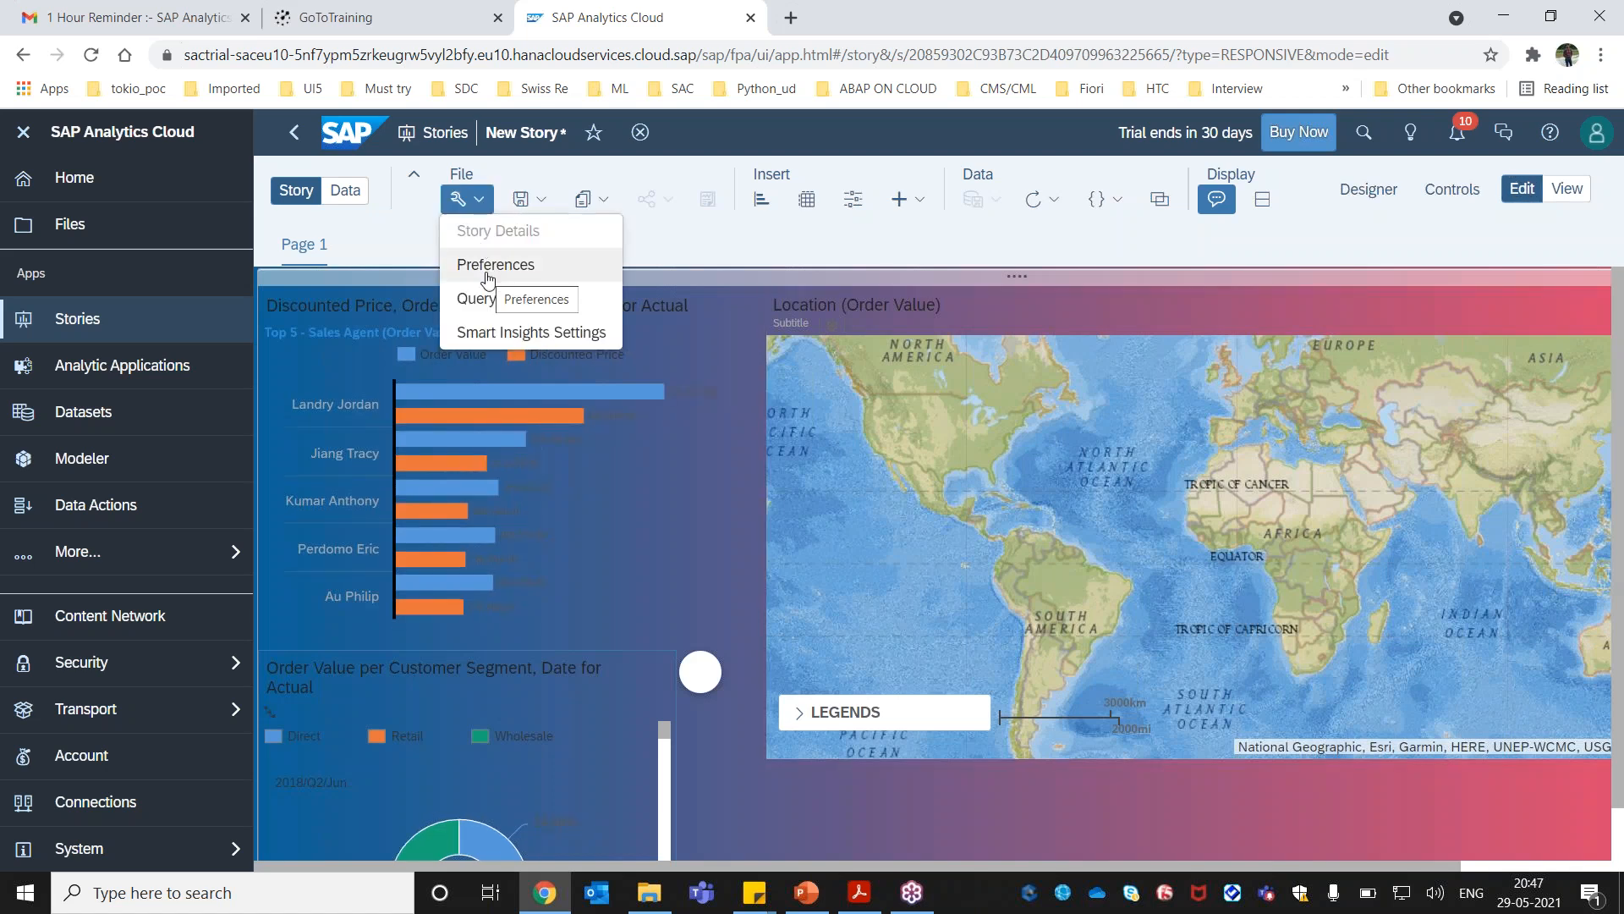
{"action": "left_click", "coordinate": [488, 266]}
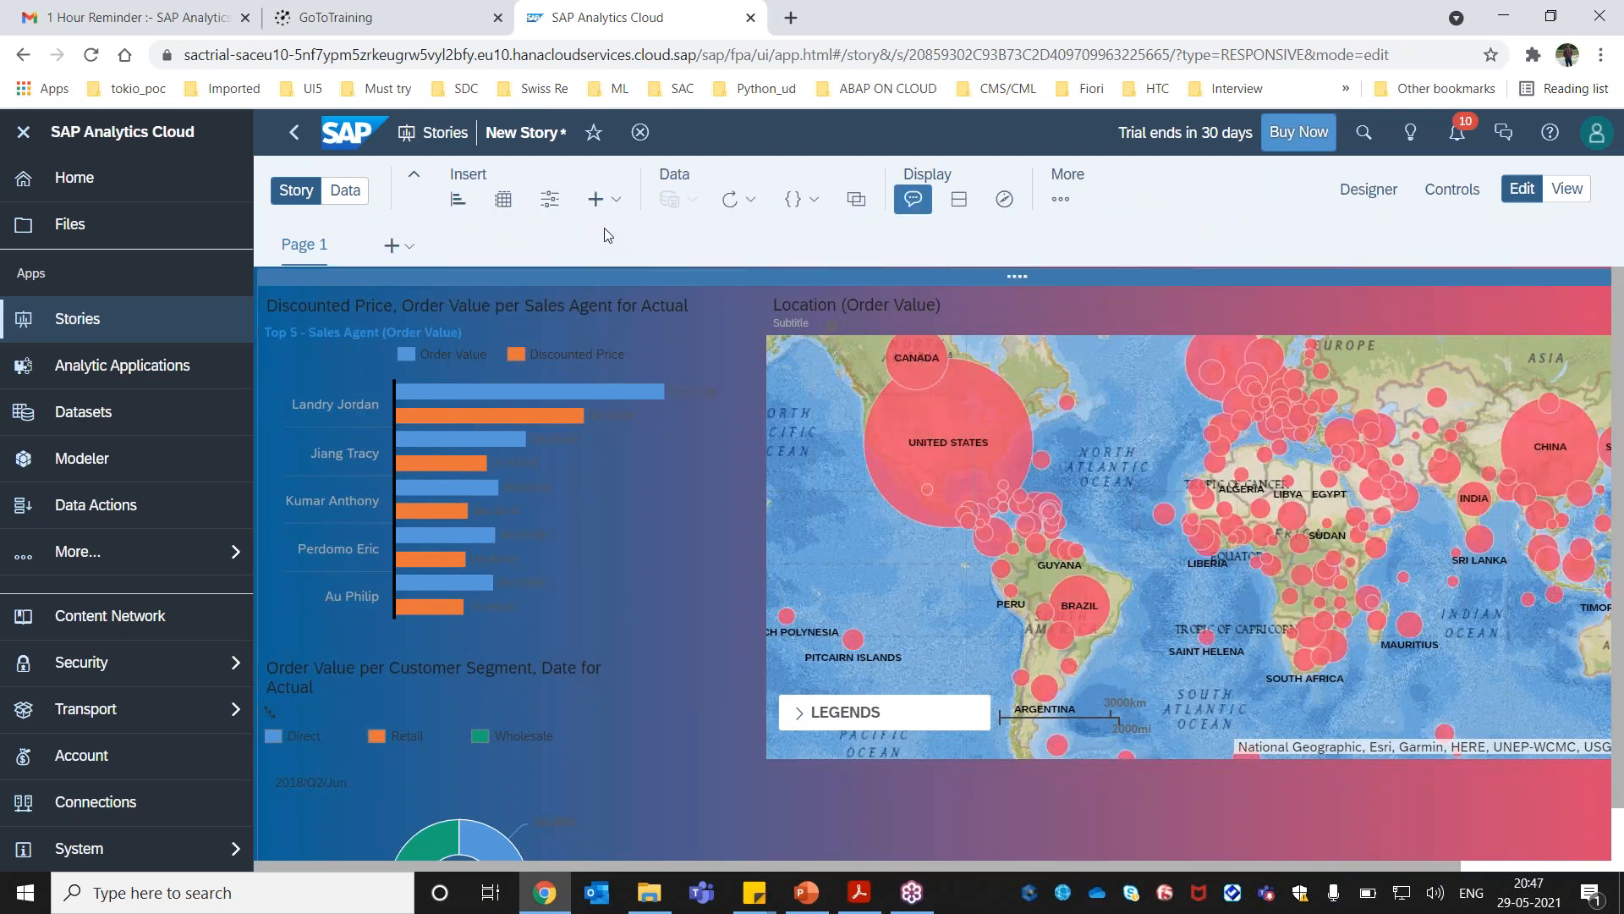
{"action": "left_click", "coordinate": [399, 246]}
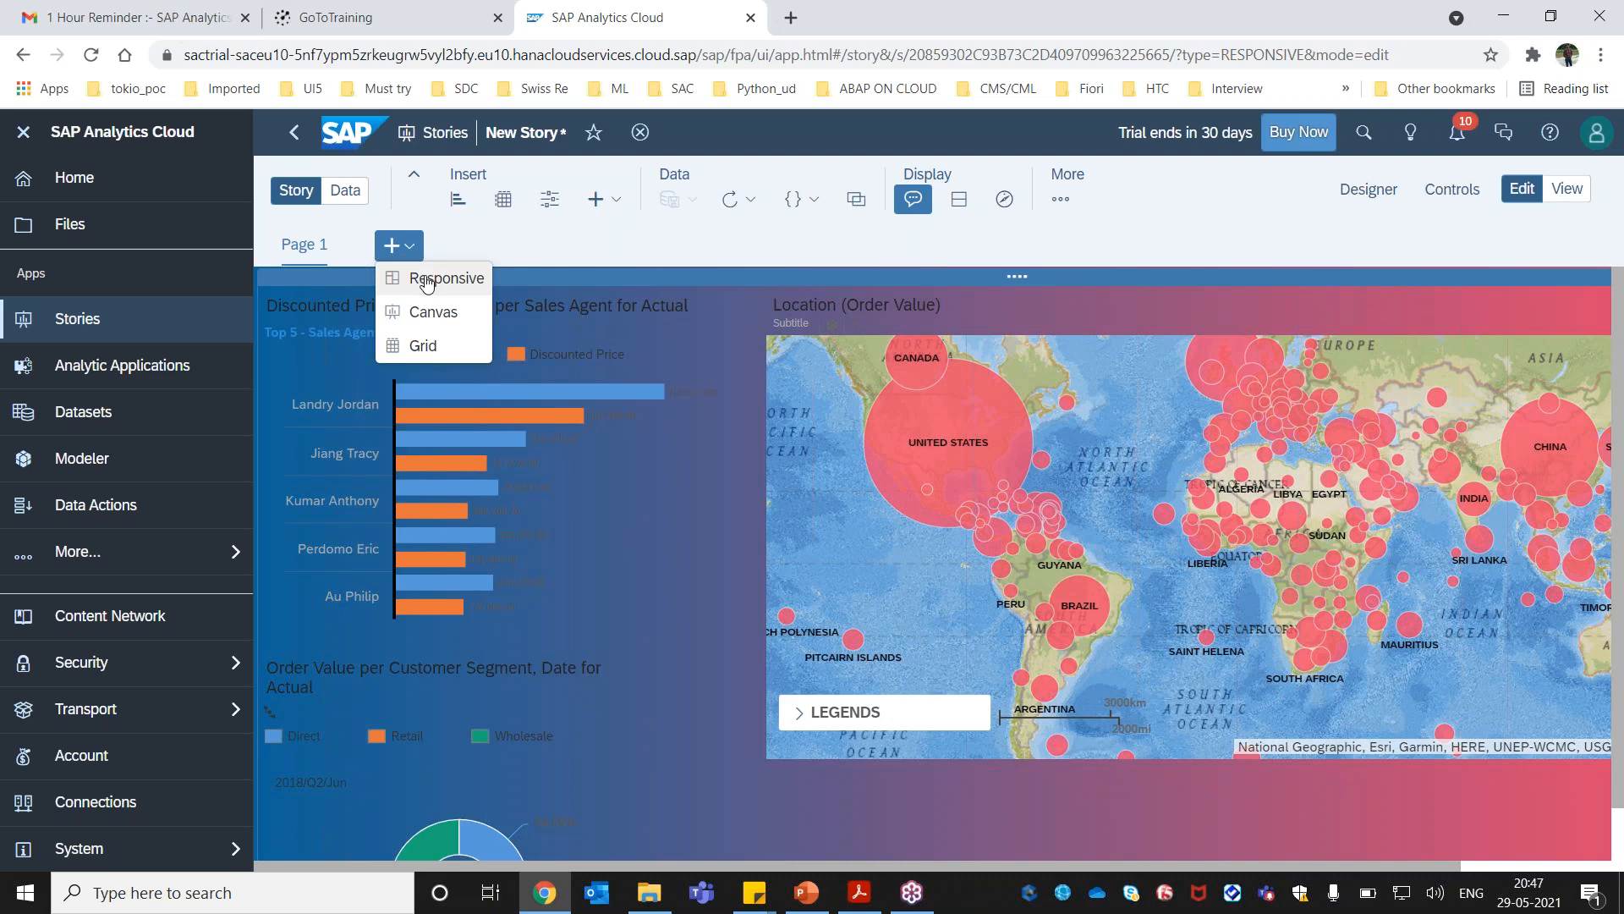
{"action": "left_click", "coordinate": [547, 254]}
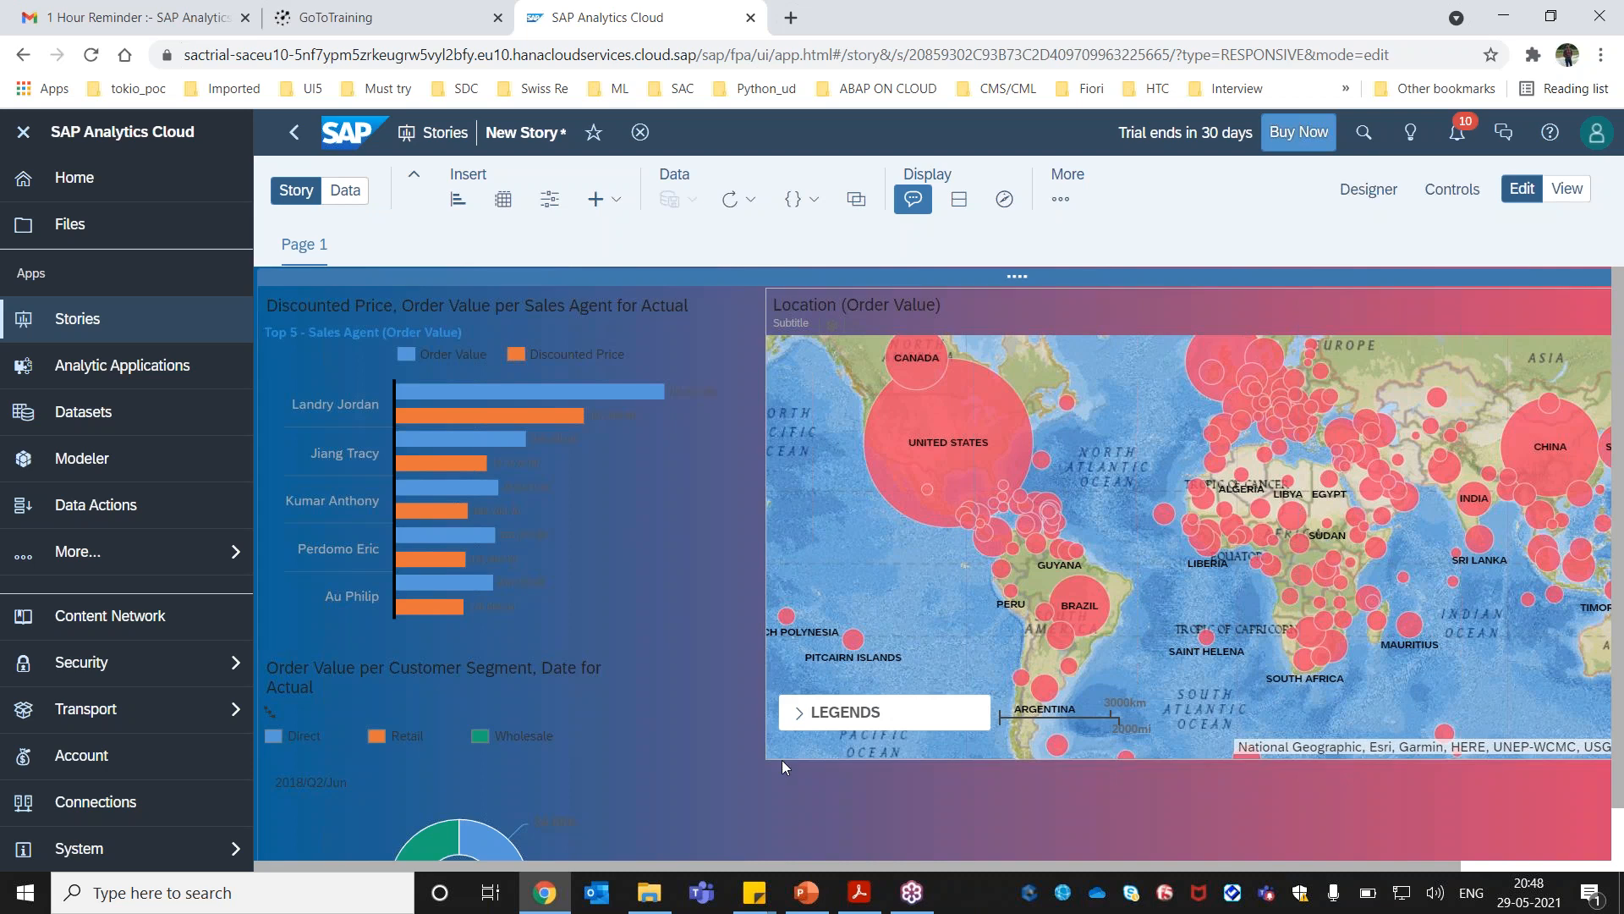
Switch to Course Content_SAC.pdf in Adobe Acrobat Reader and read through the course units from Overview to Certification.
{"action": "mouse_move", "coordinate": [859, 892]}
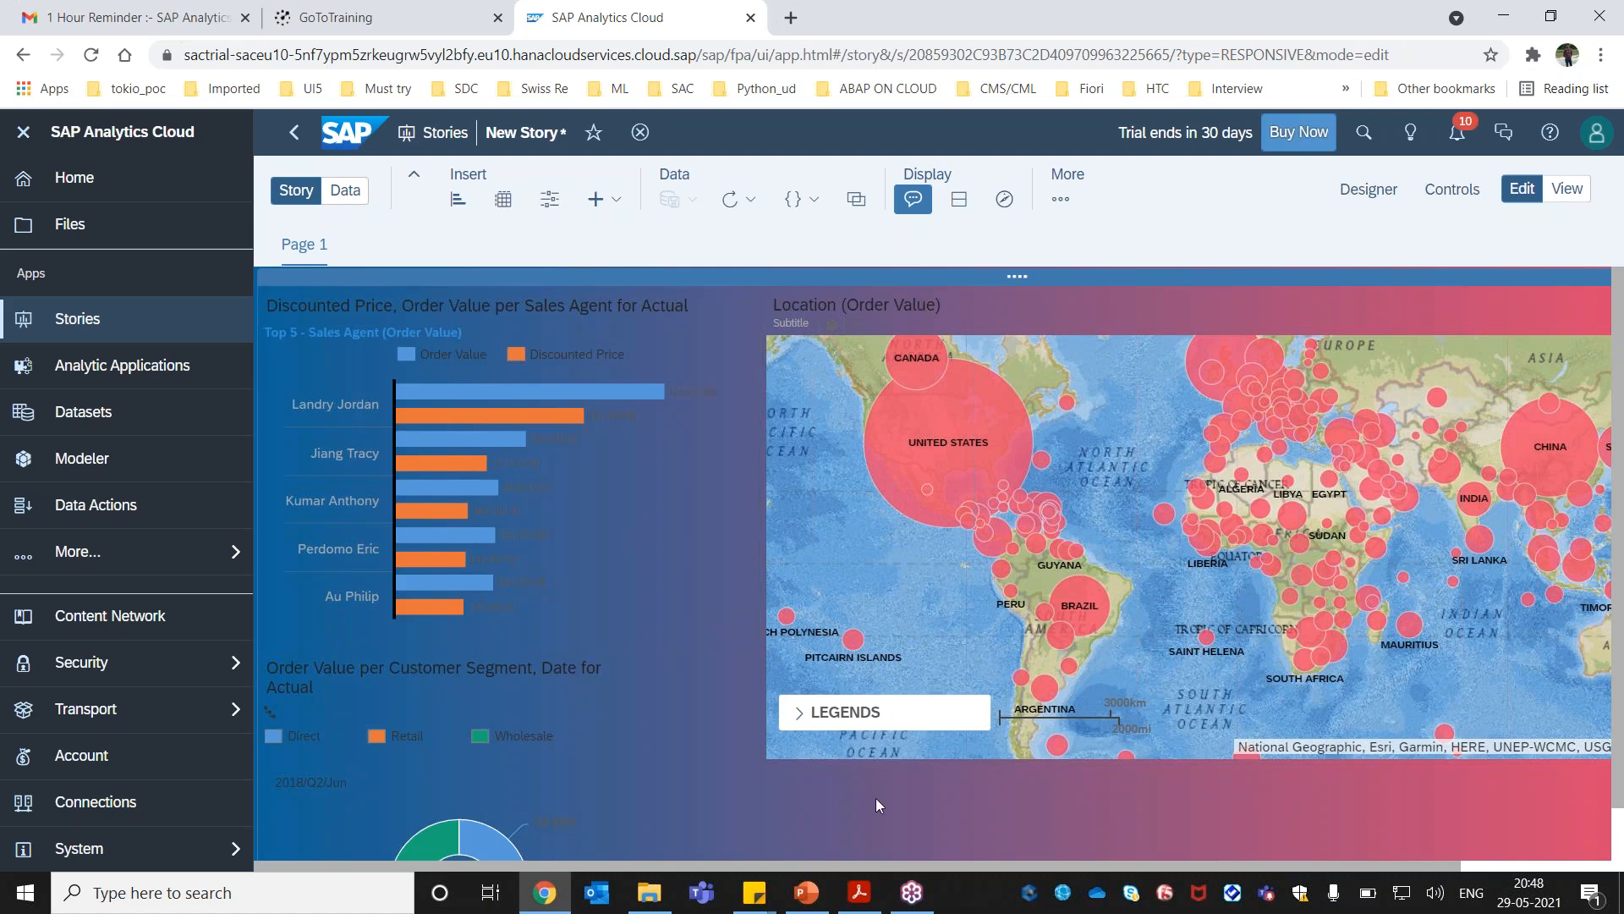
{"action": "left_click", "coordinate": [871, 883]}
{"action": "left_click_drag", "start_coordinate": [1349, 218], "coordinate": [1374, 451]}
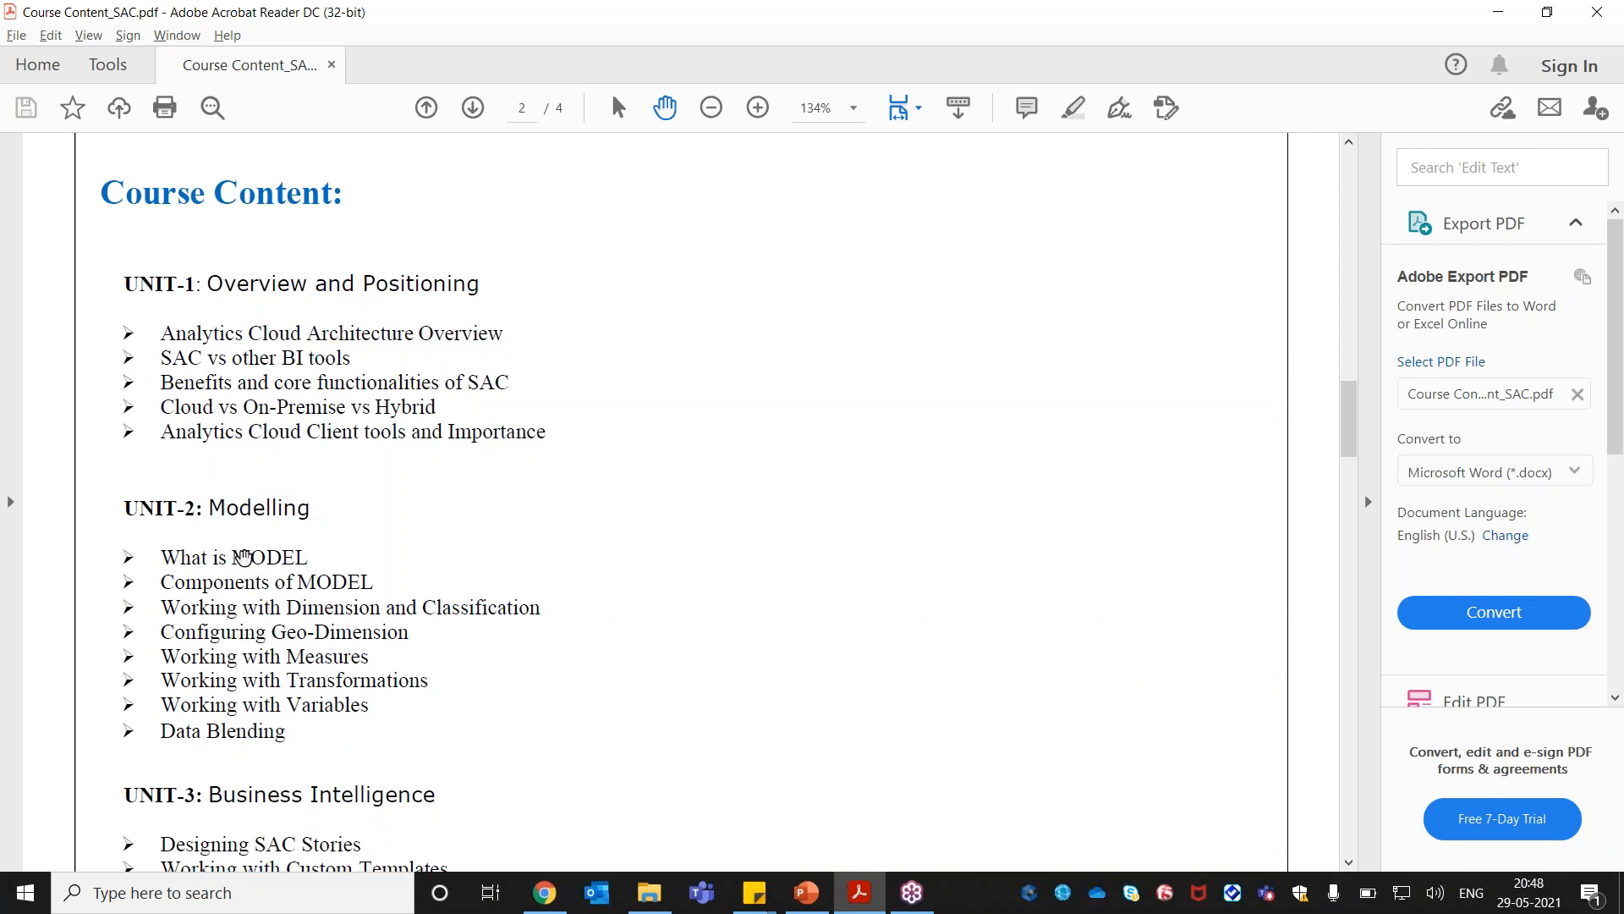
{"action": "left_click_drag", "start_coordinate": [1345, 441], "coordinate": [1352, 499]}
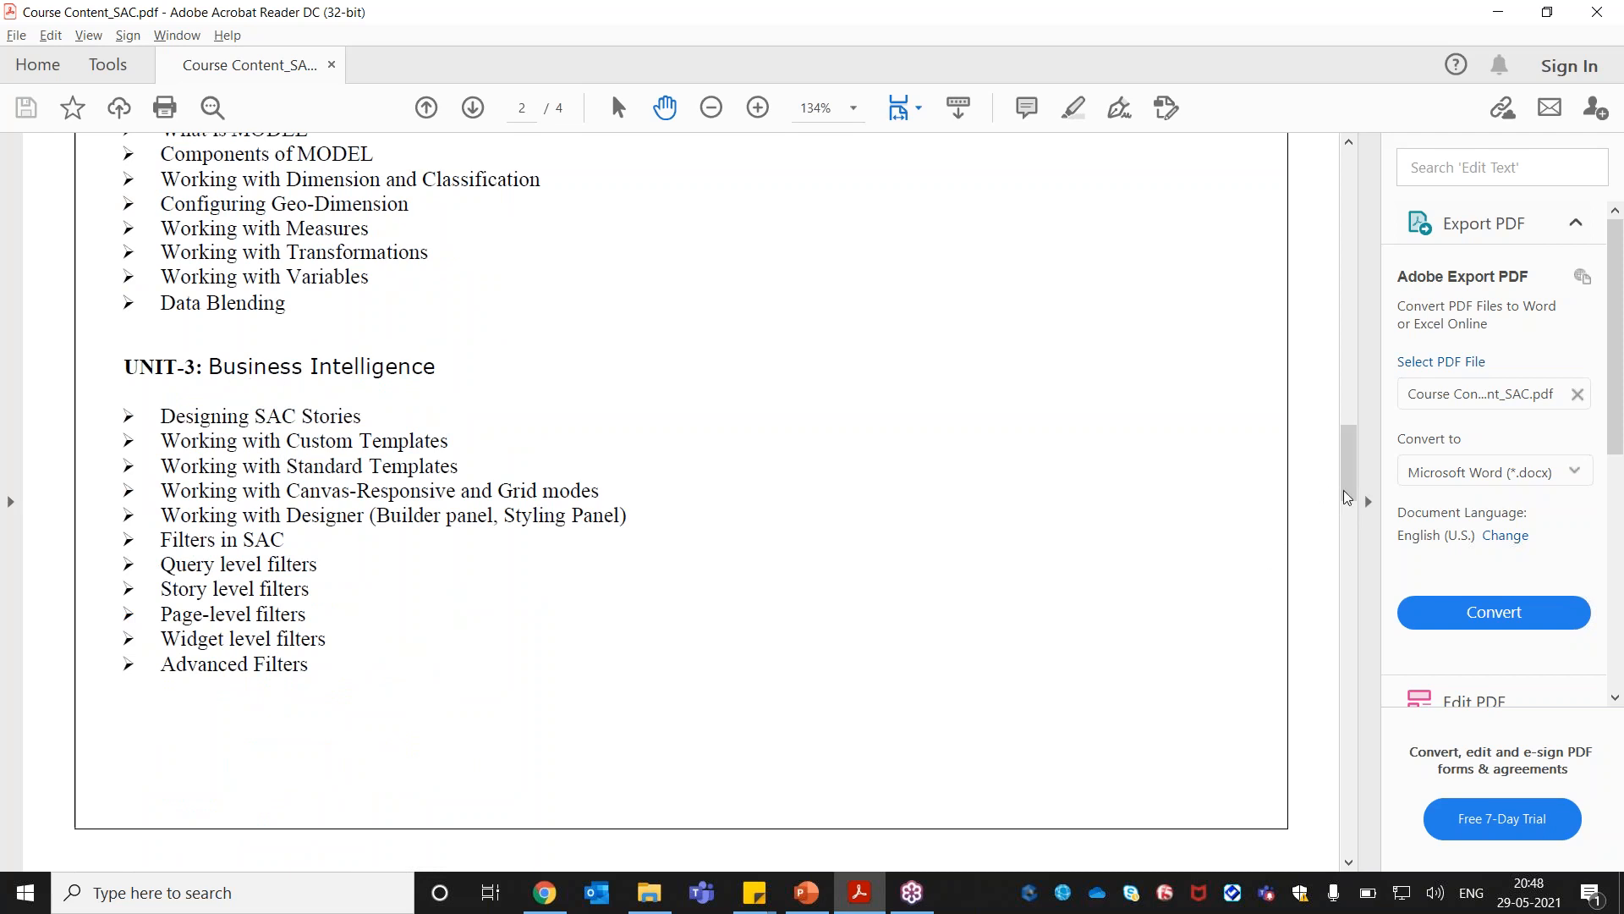
{"action": "left_click_drag", "start_coordinate": [1348, 496], "coordinate": [1423, 804]}
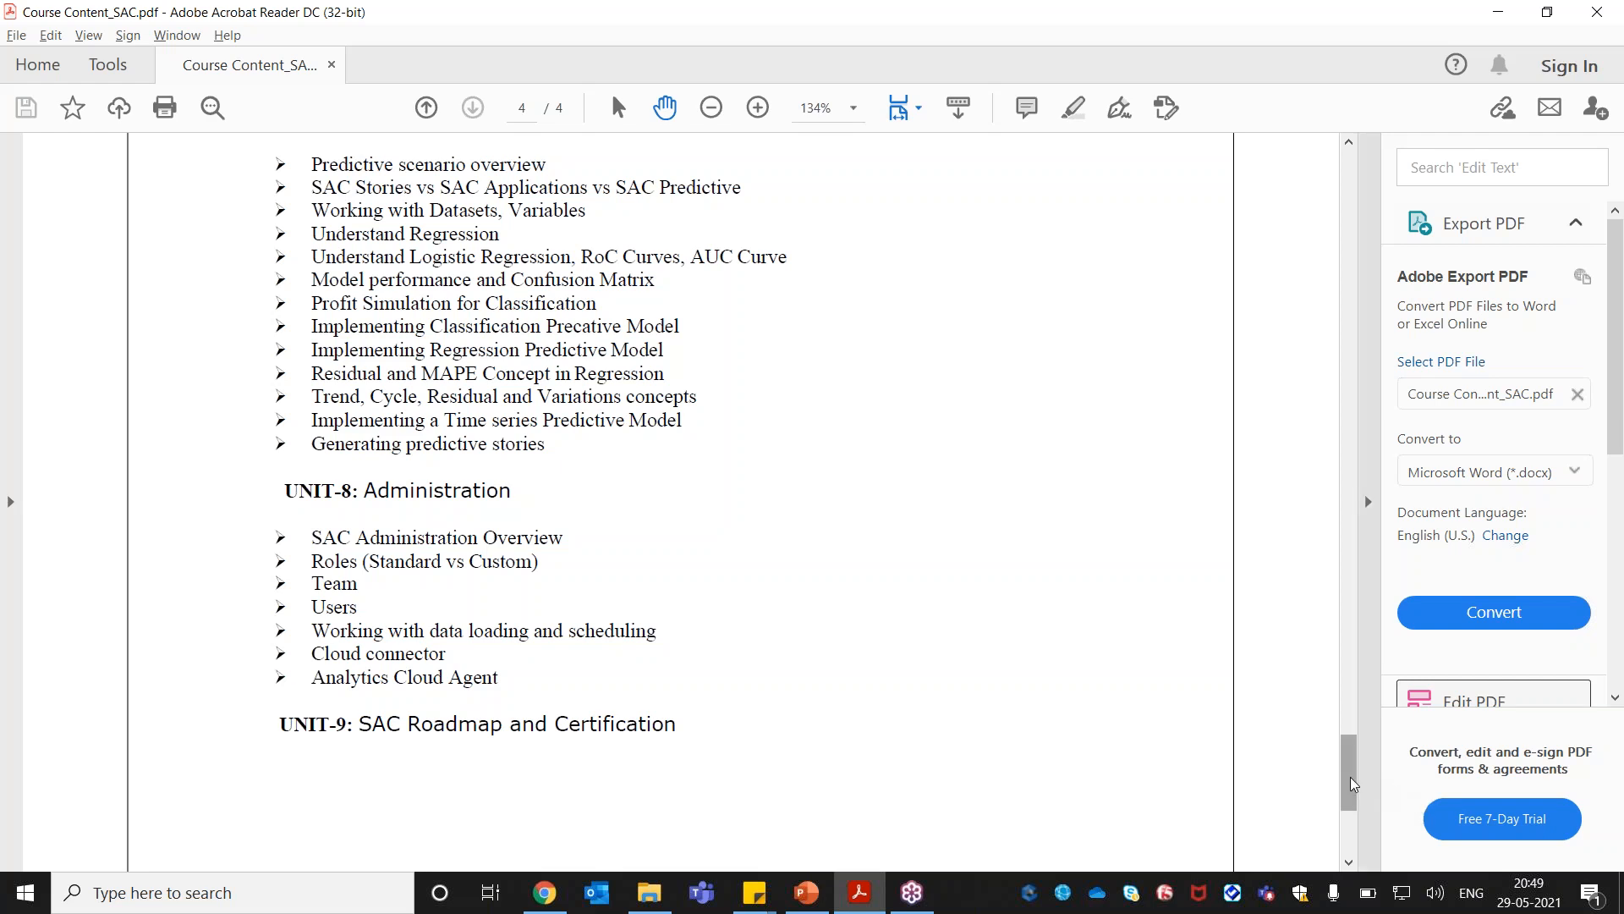
{"action": "left_click_drag", "start_coordinate": [1348, 717], "coordinate": [1348, 293]}
{"action": "scroll", "coordinate": [1033, 646], "scroll_direction": "down", "scroll_amount": 10}
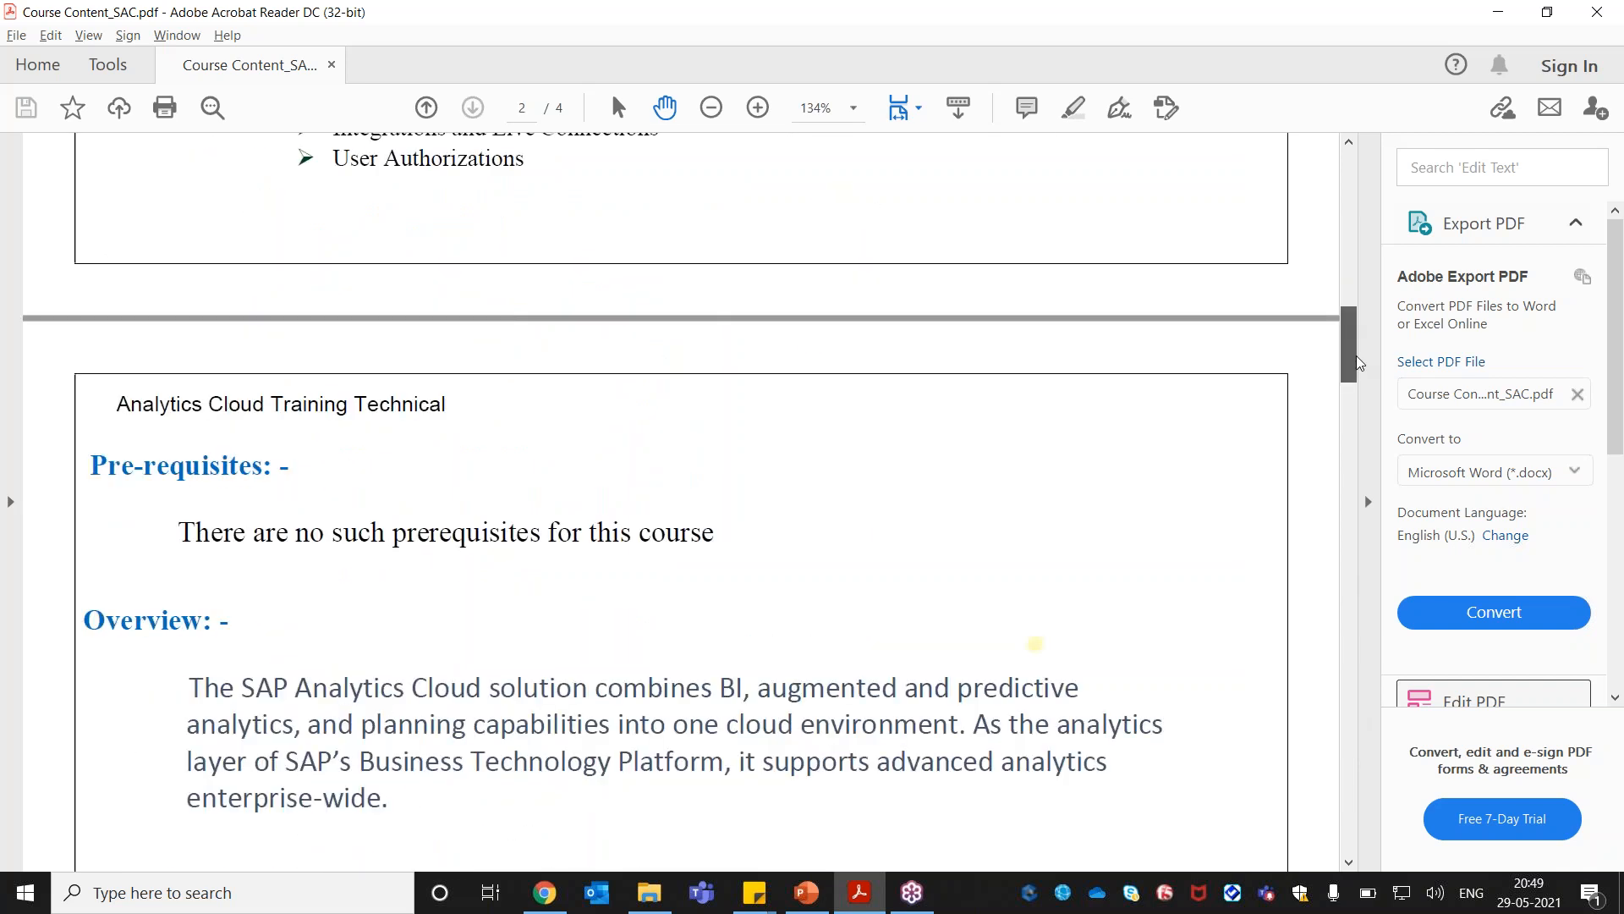
{"action": "scroll", "coordinate": [528, 412], "scroll_direction": "down", "scroll_amount": 6}
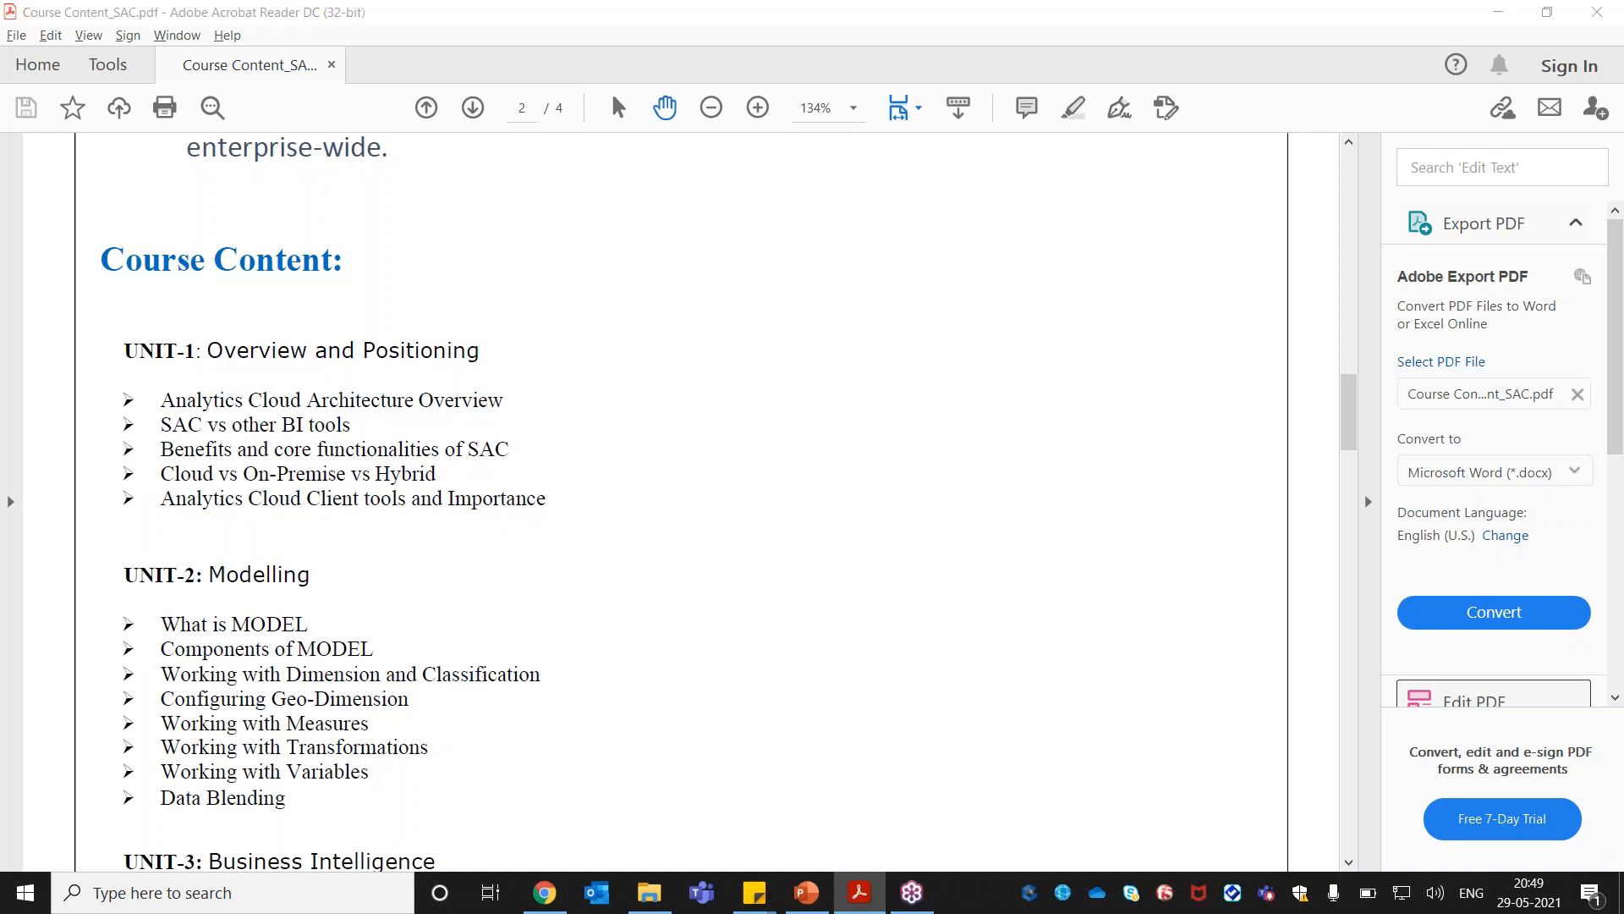
Switch to PowerPoint to read the FAQs slide, and return to the story in Chrome.
{"action": "key", "text": "alt+Tab"}
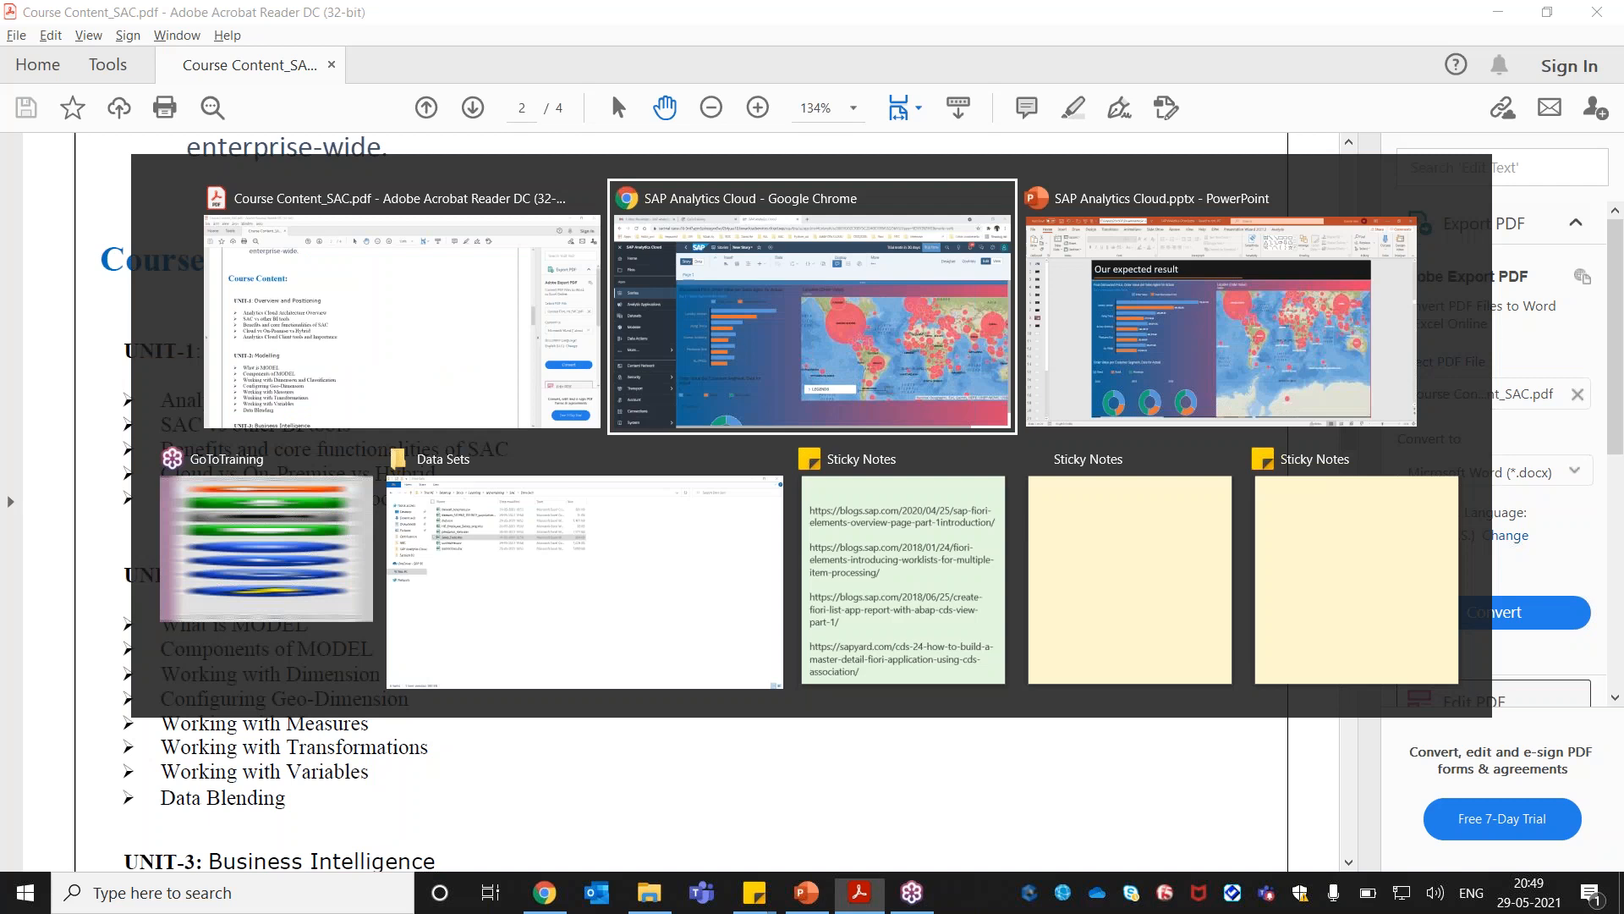
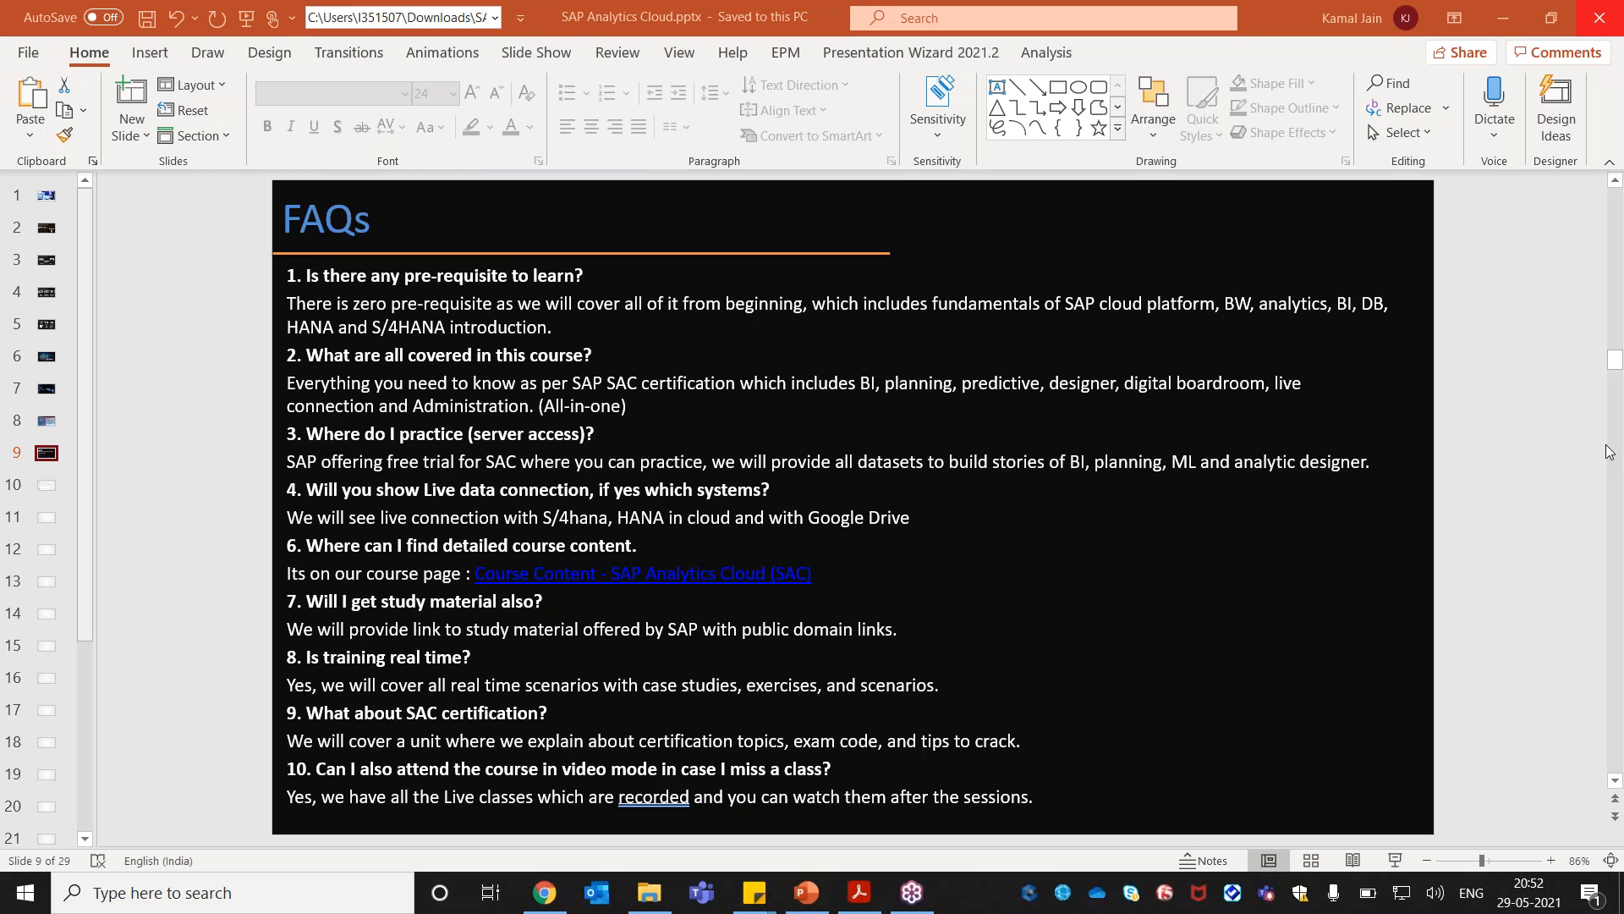
{"action": "key", "text": "alt+Tab"}
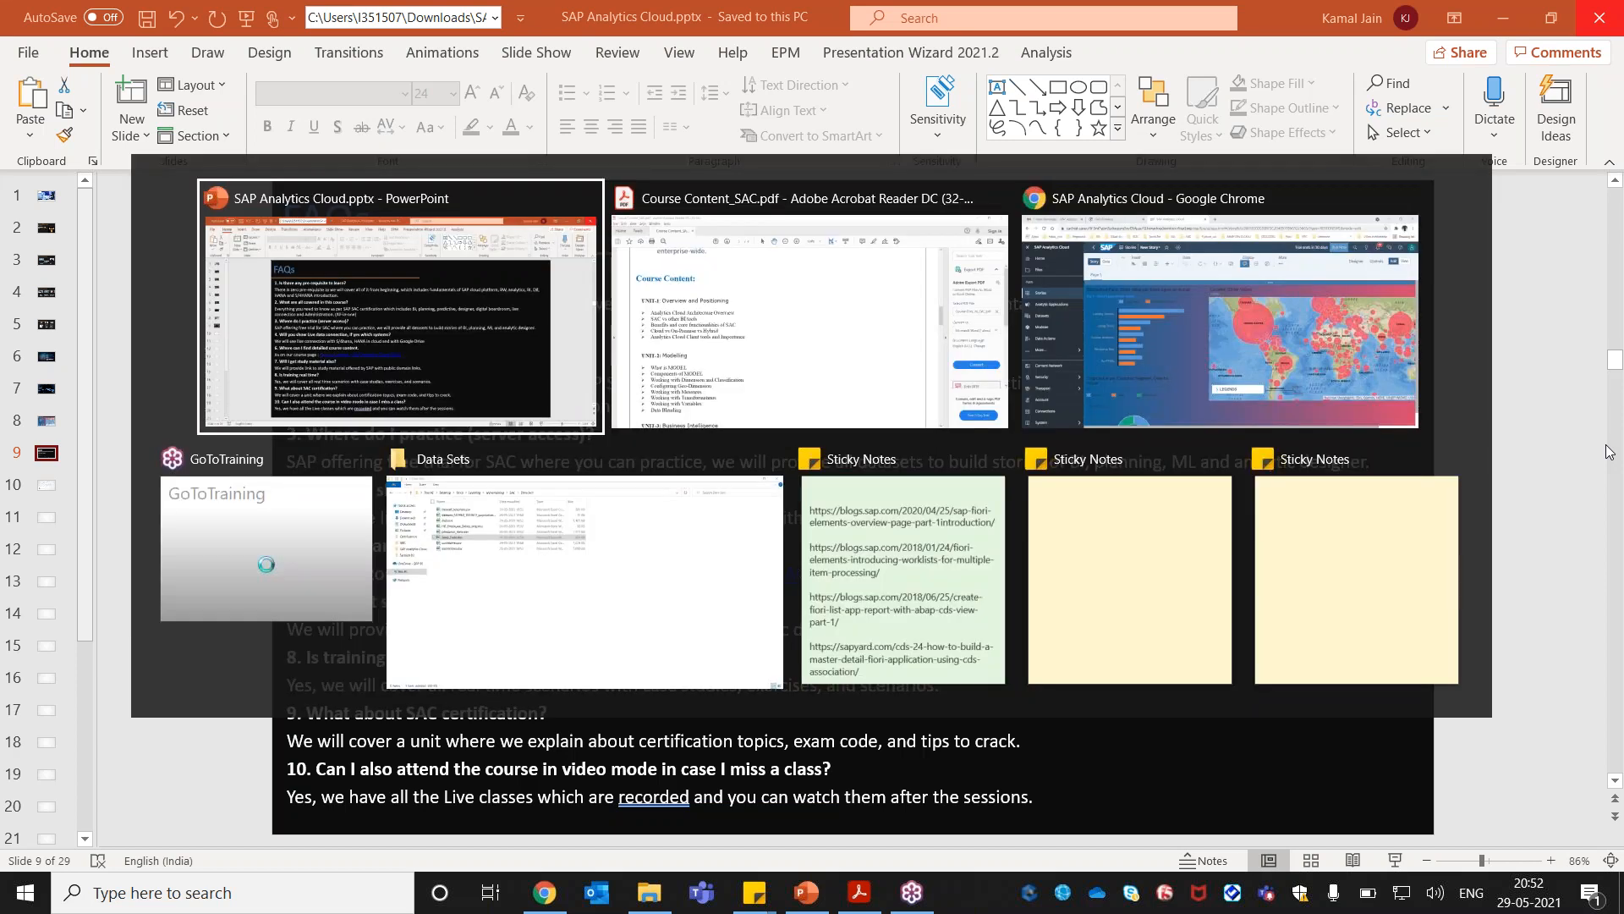
{"action": "key", "text": "alt+Tab"}
{"action": "key", "text": "alt+Tab"}
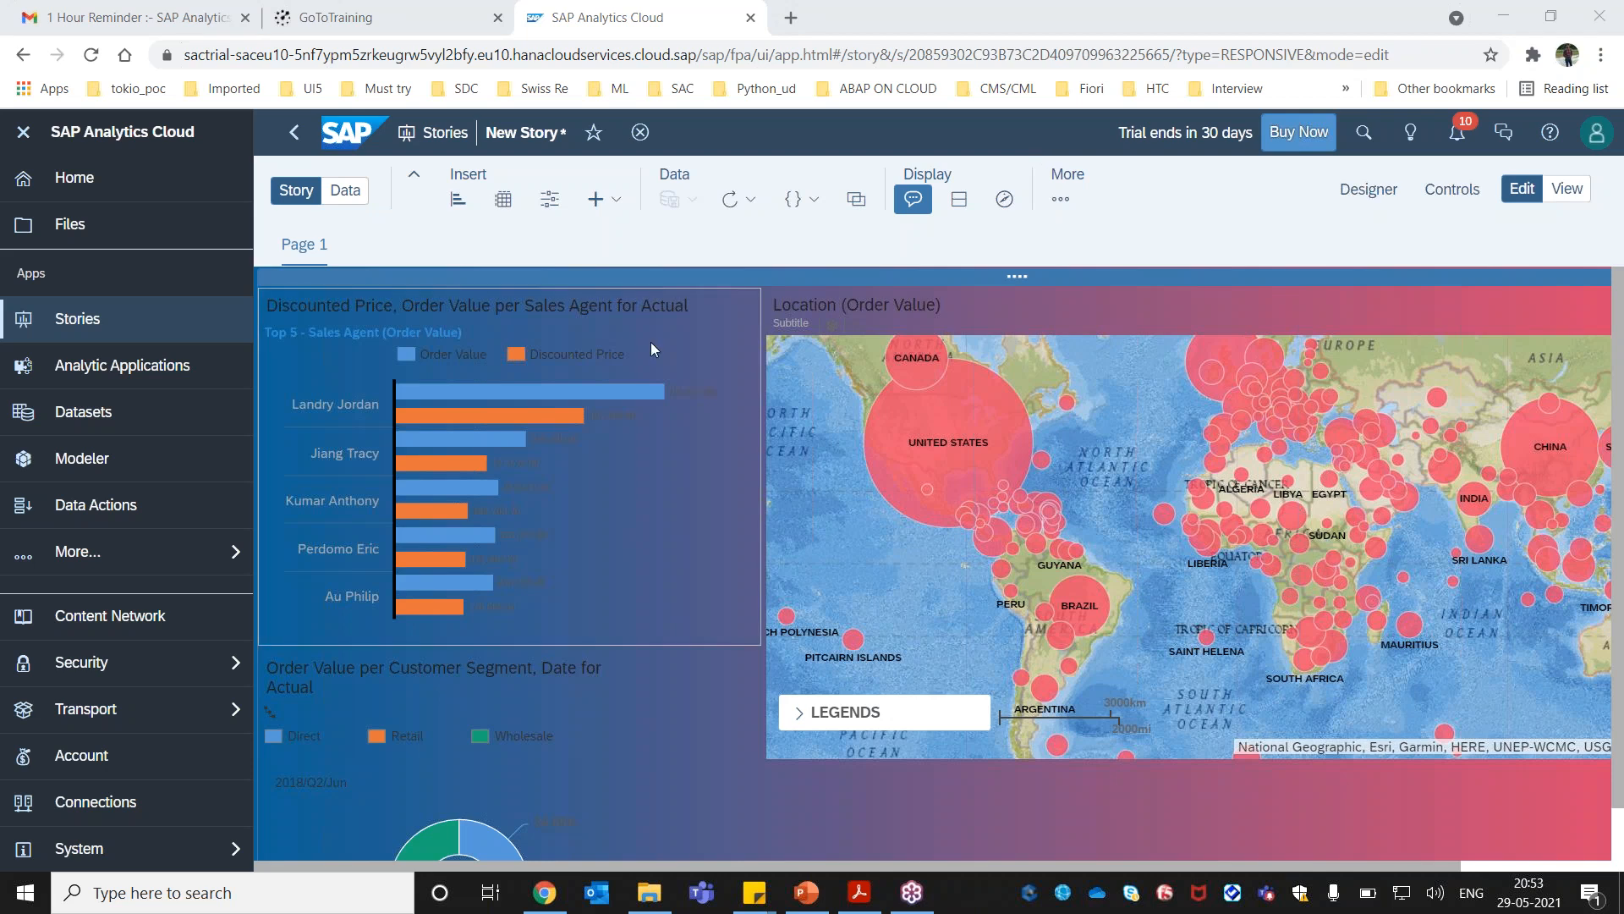
Add Smart Insights to the top 5 sales agents bar chart.
{"action": "left_click", "coordinate": [713, 317]}
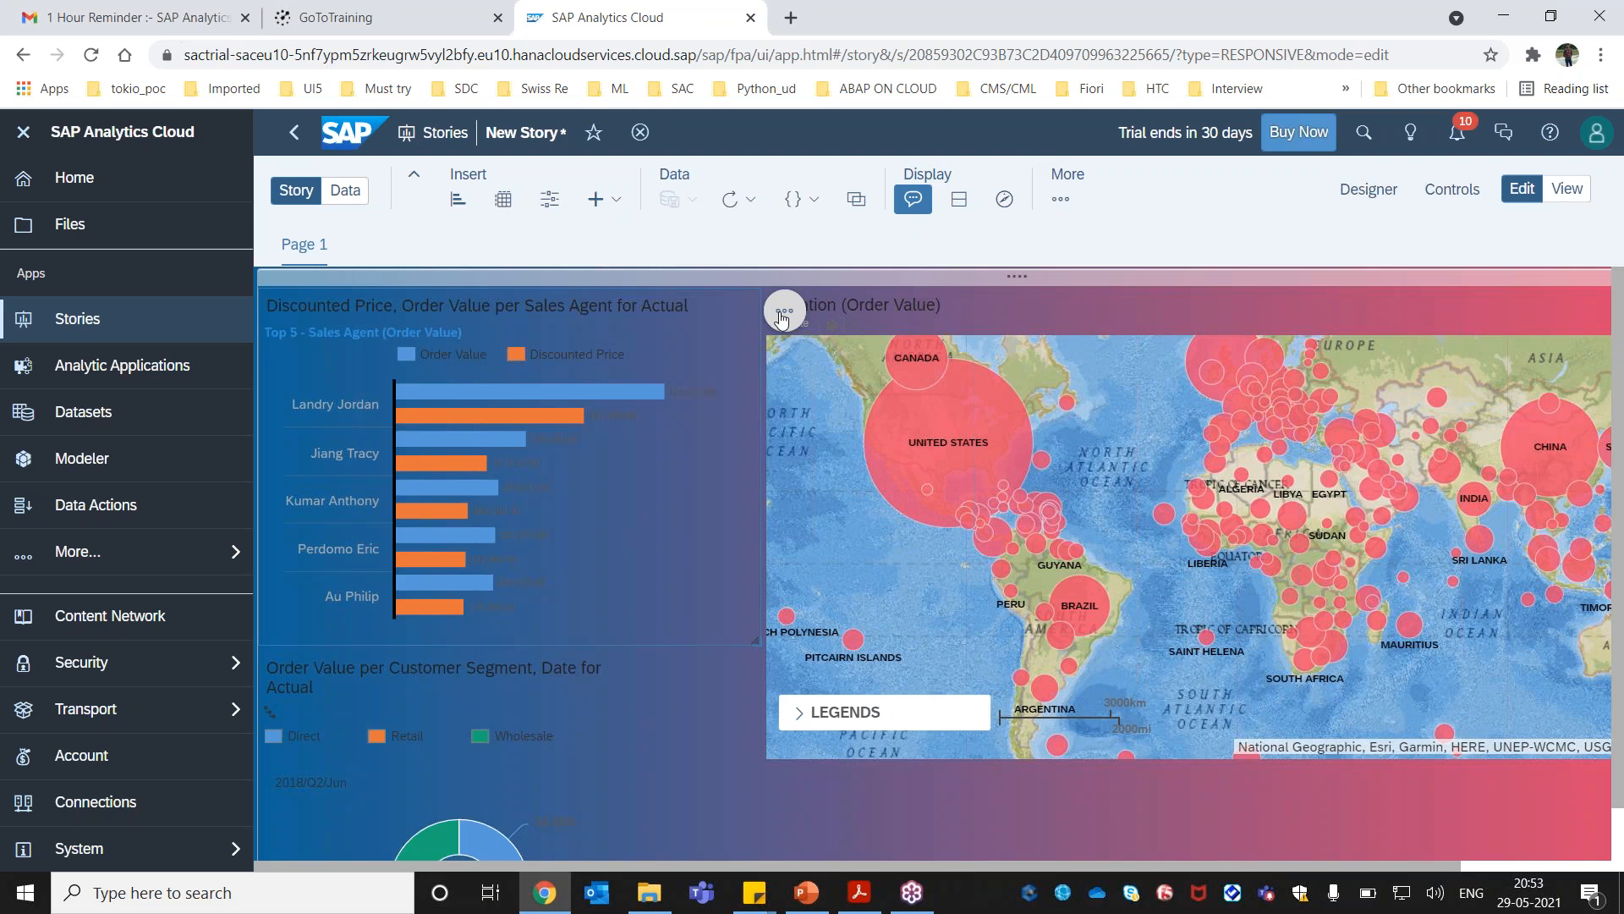
{"action": "left_click", "coordinate": [782, 319]}
{"action": "mouse_move", "coordinate": [876, 408]}
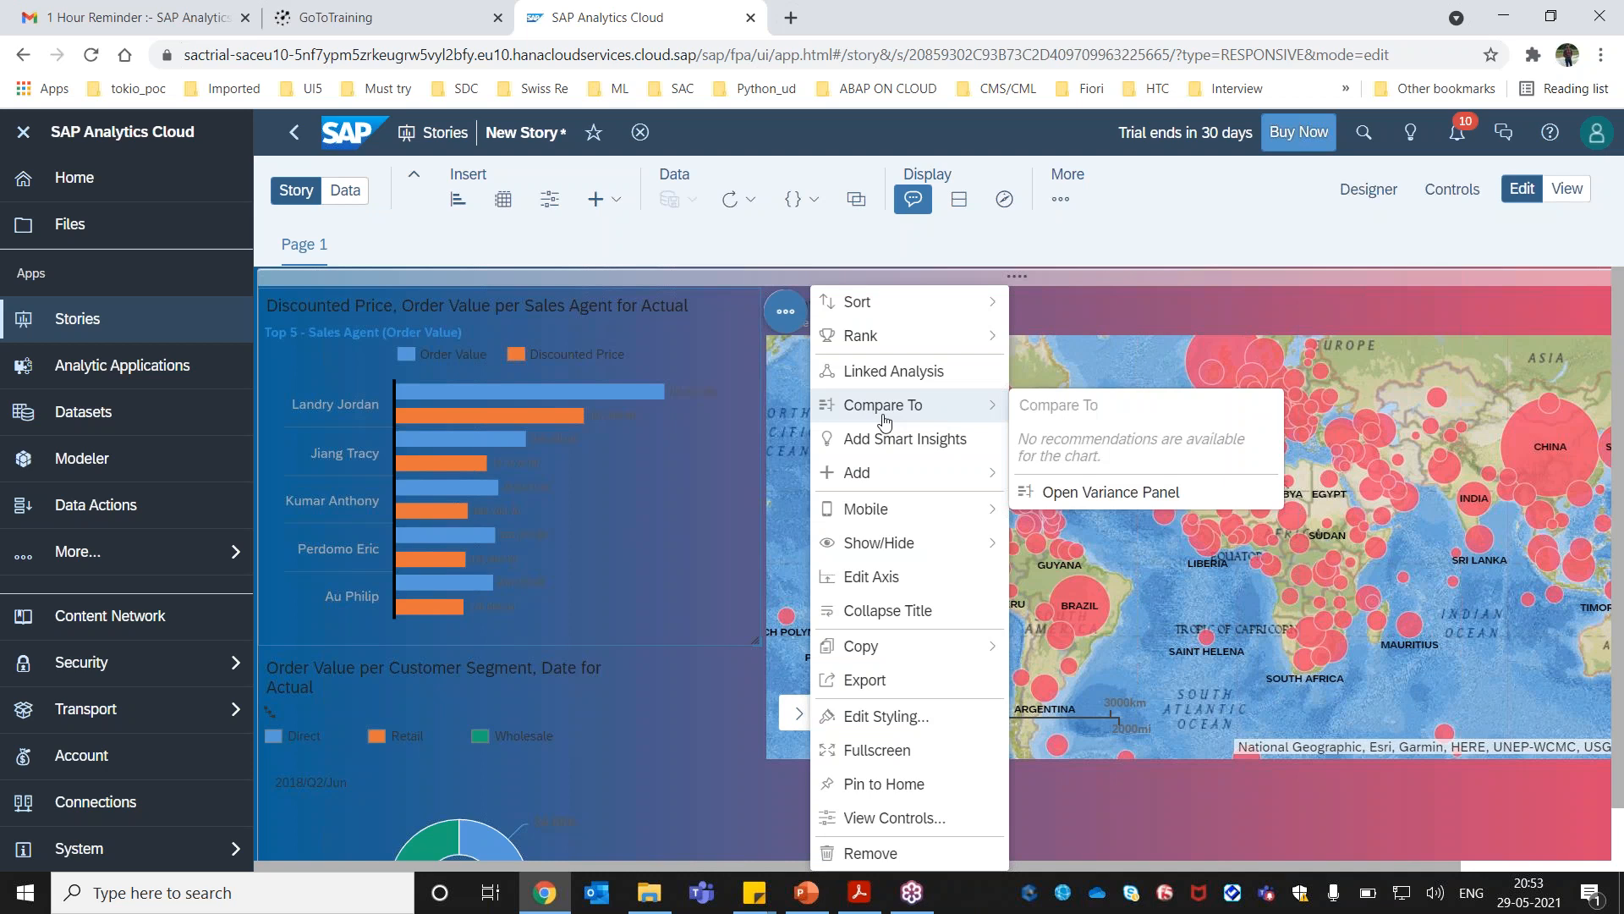
{"action": "left_click", "coordinate": [911, 448]}
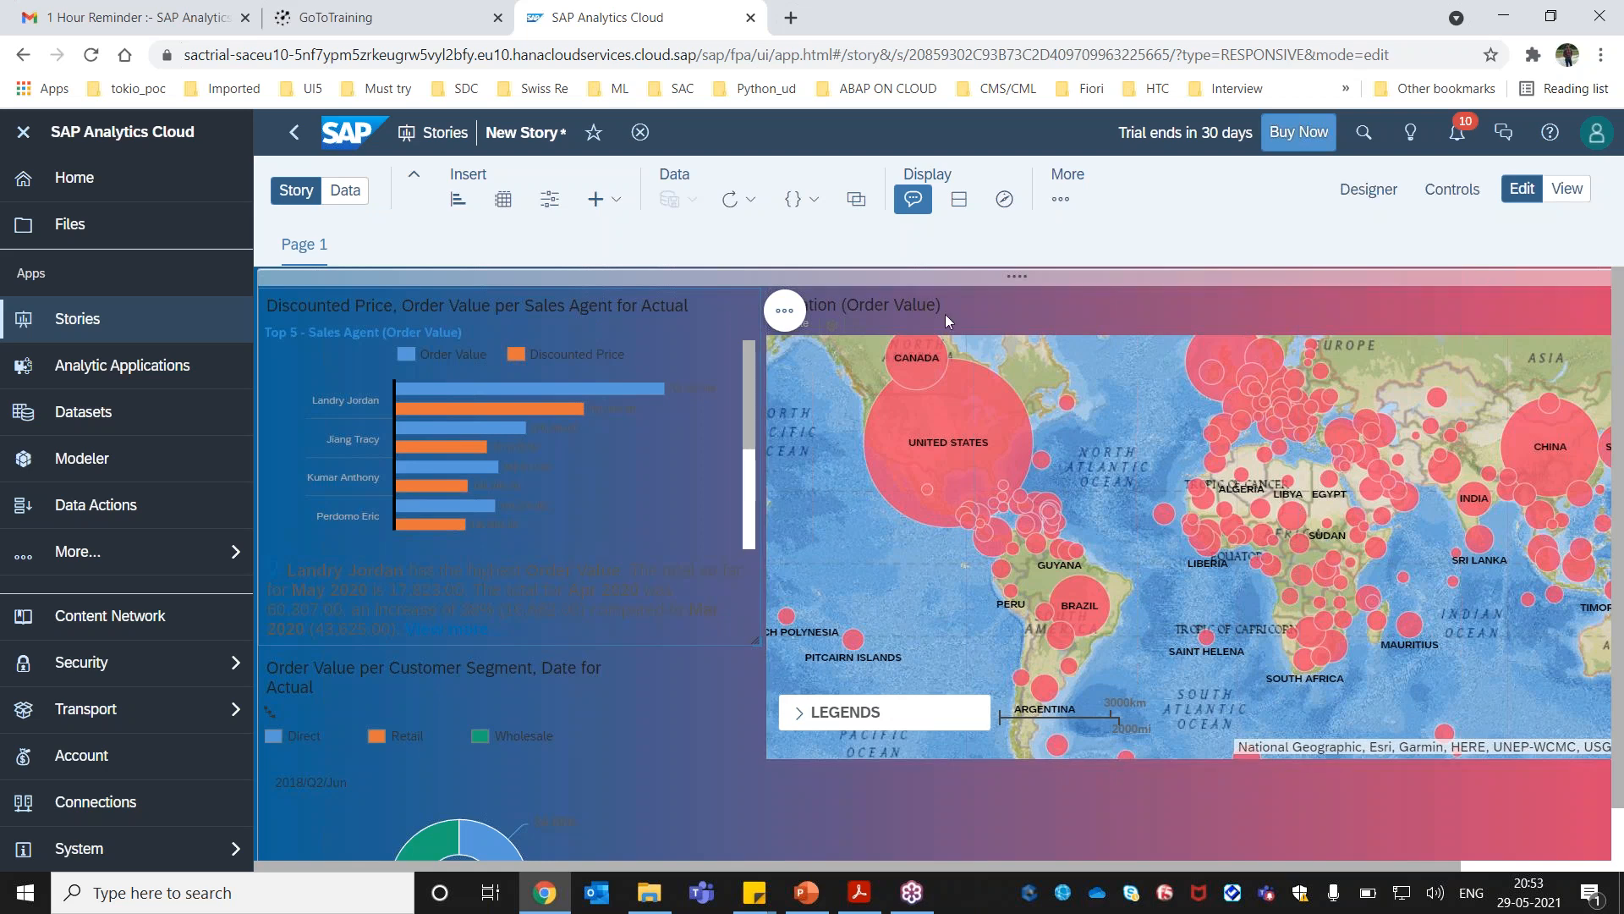
Set the font color of all text in the sales agent chart to near-white, and hide the Designer.
{"action": "left_click", "coordinate": [1362, 198]}
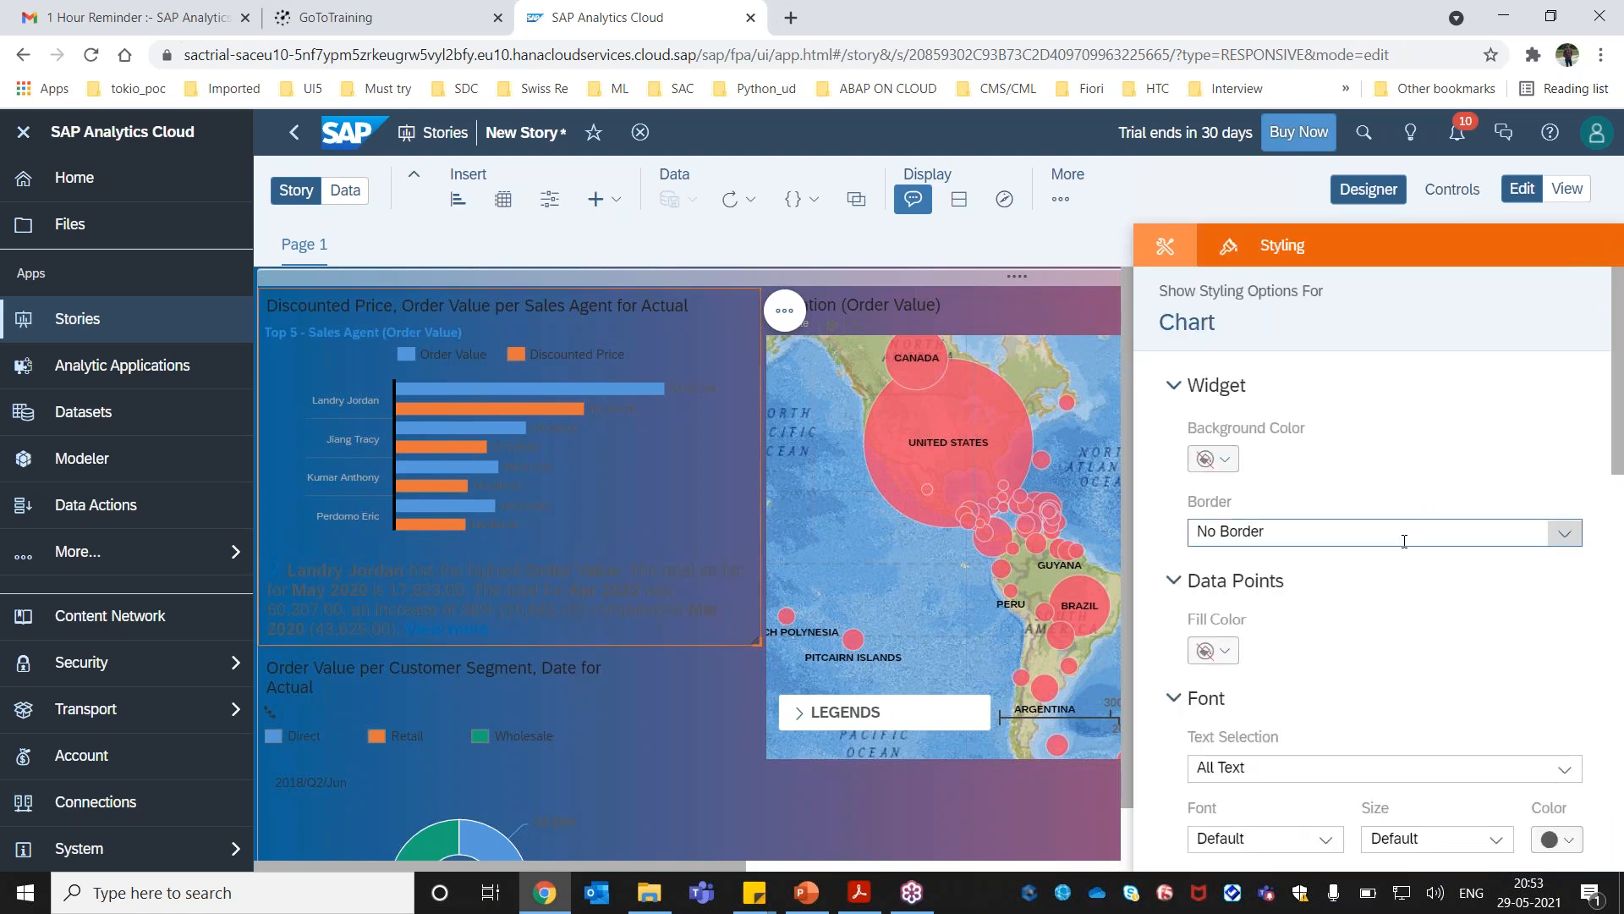
{"action": "left_click_drag", "start_coordinate": [1617, 461], "coordinate": [1619, 495]}
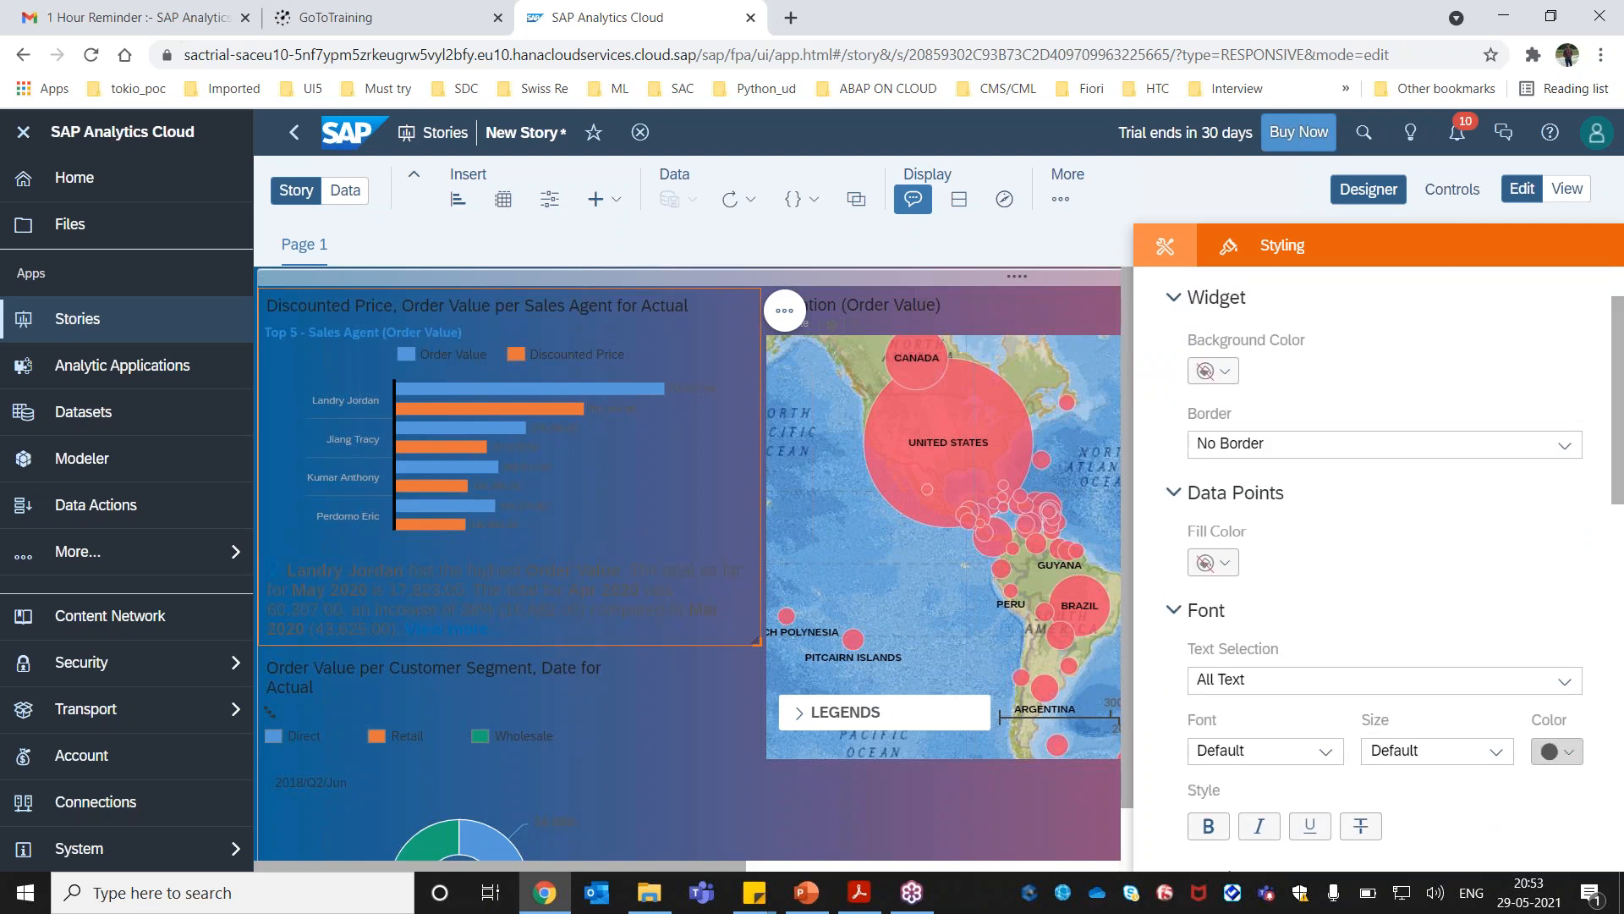
{"action": "left_click", "coordinate": [1557, 751]}
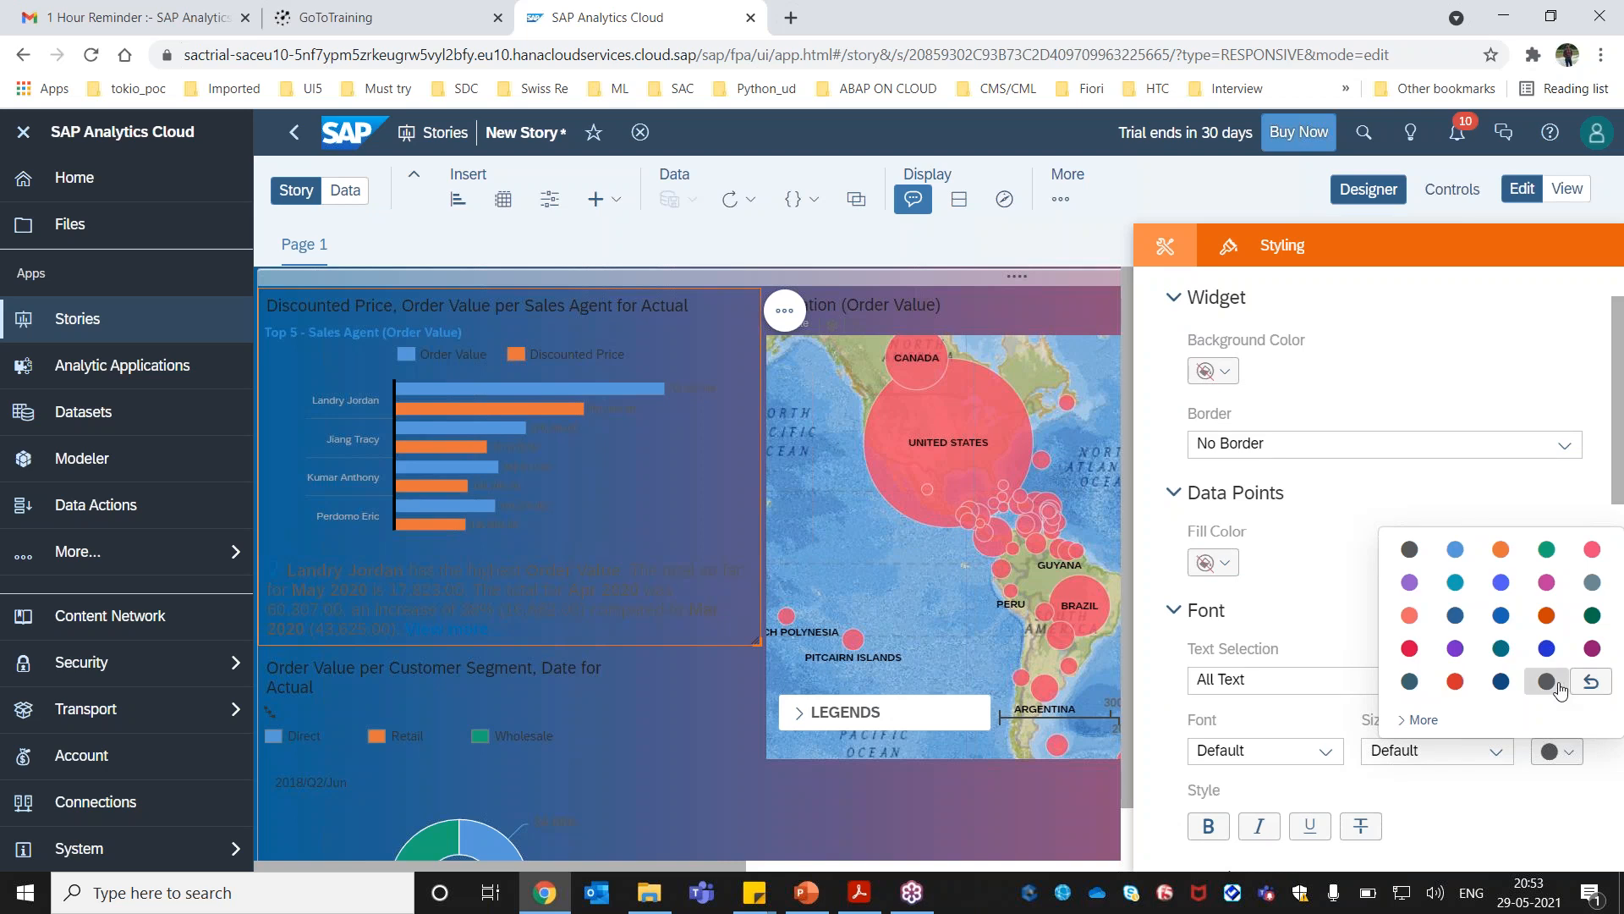
{"action": "left_click", "coordinate": [1417, 721]}
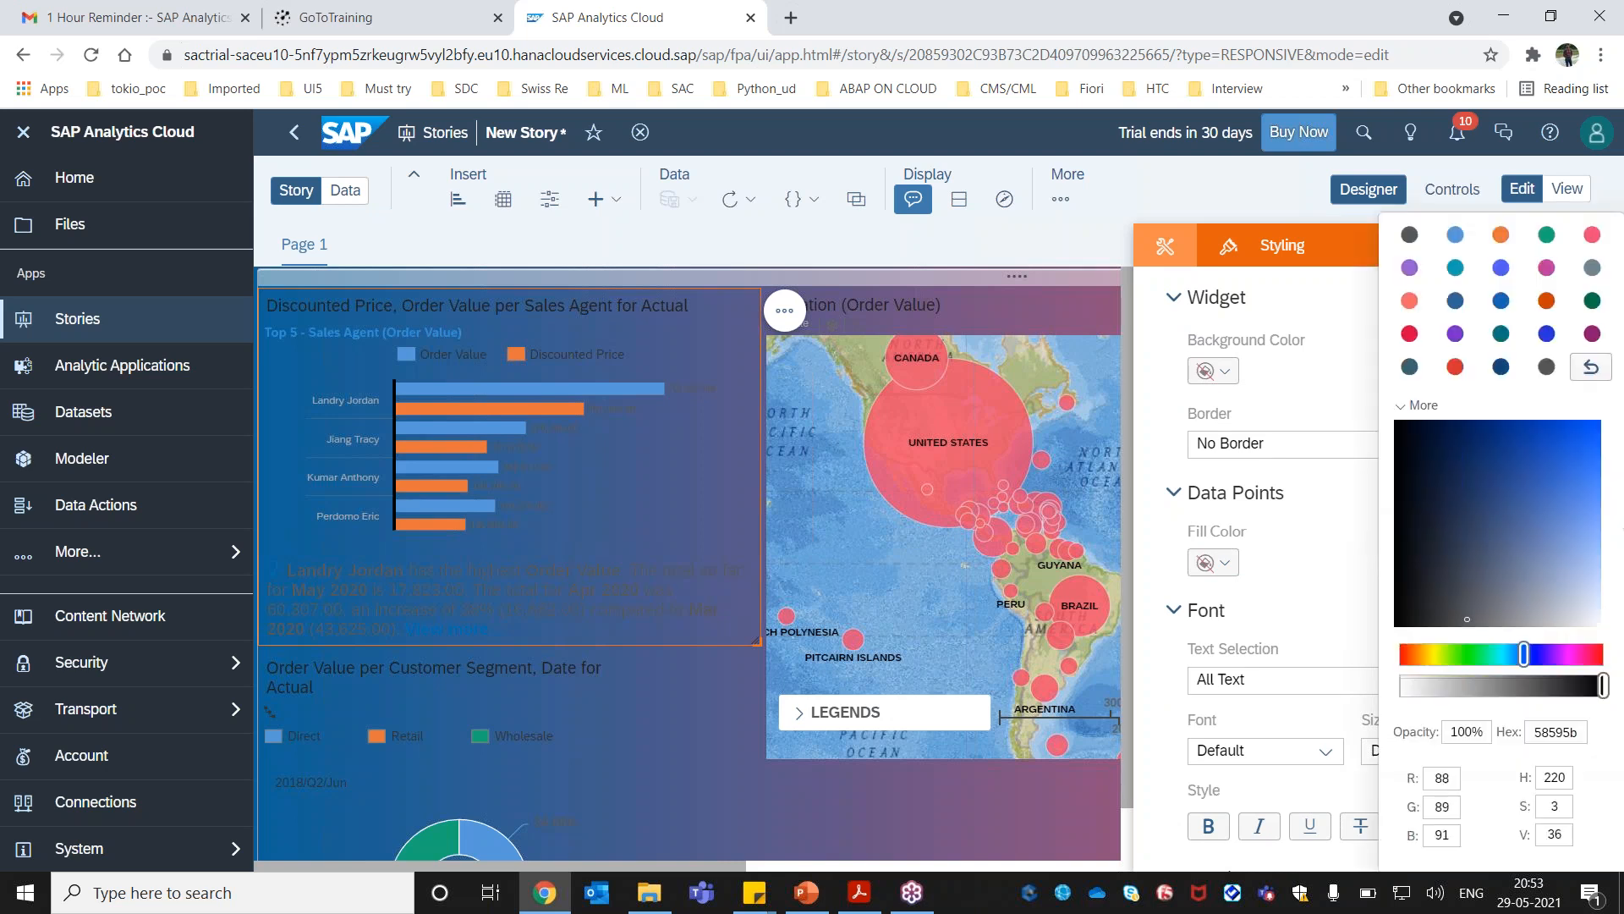
{"action": "left_click", "coordinate": [1591, 618]}
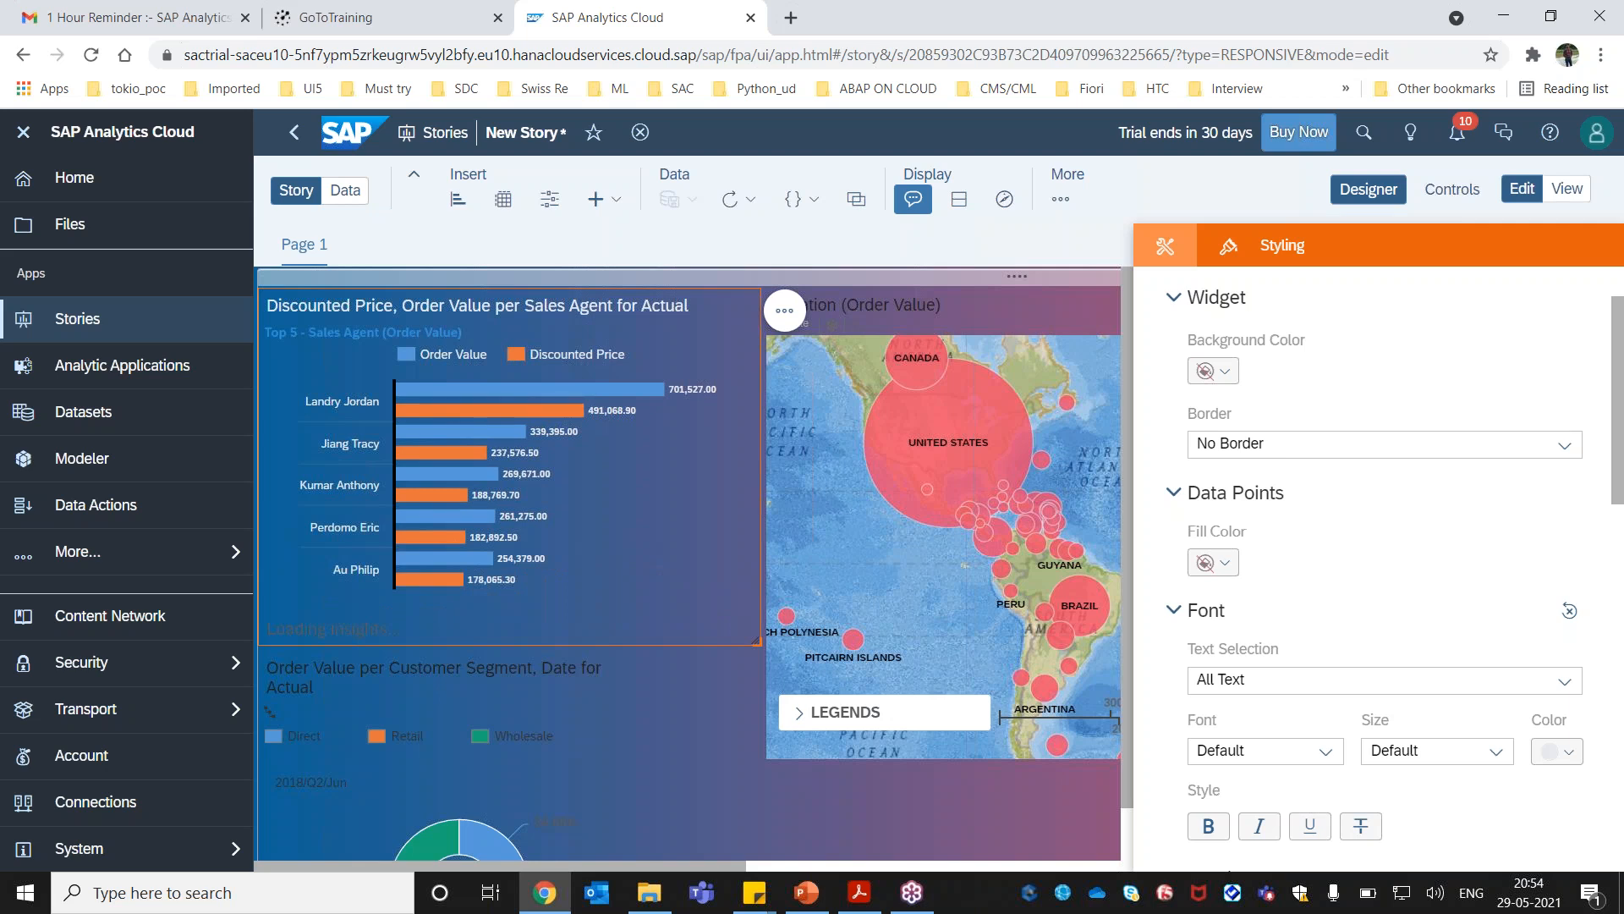
{"action": "left_click", "coordinate": [1468, 200]}
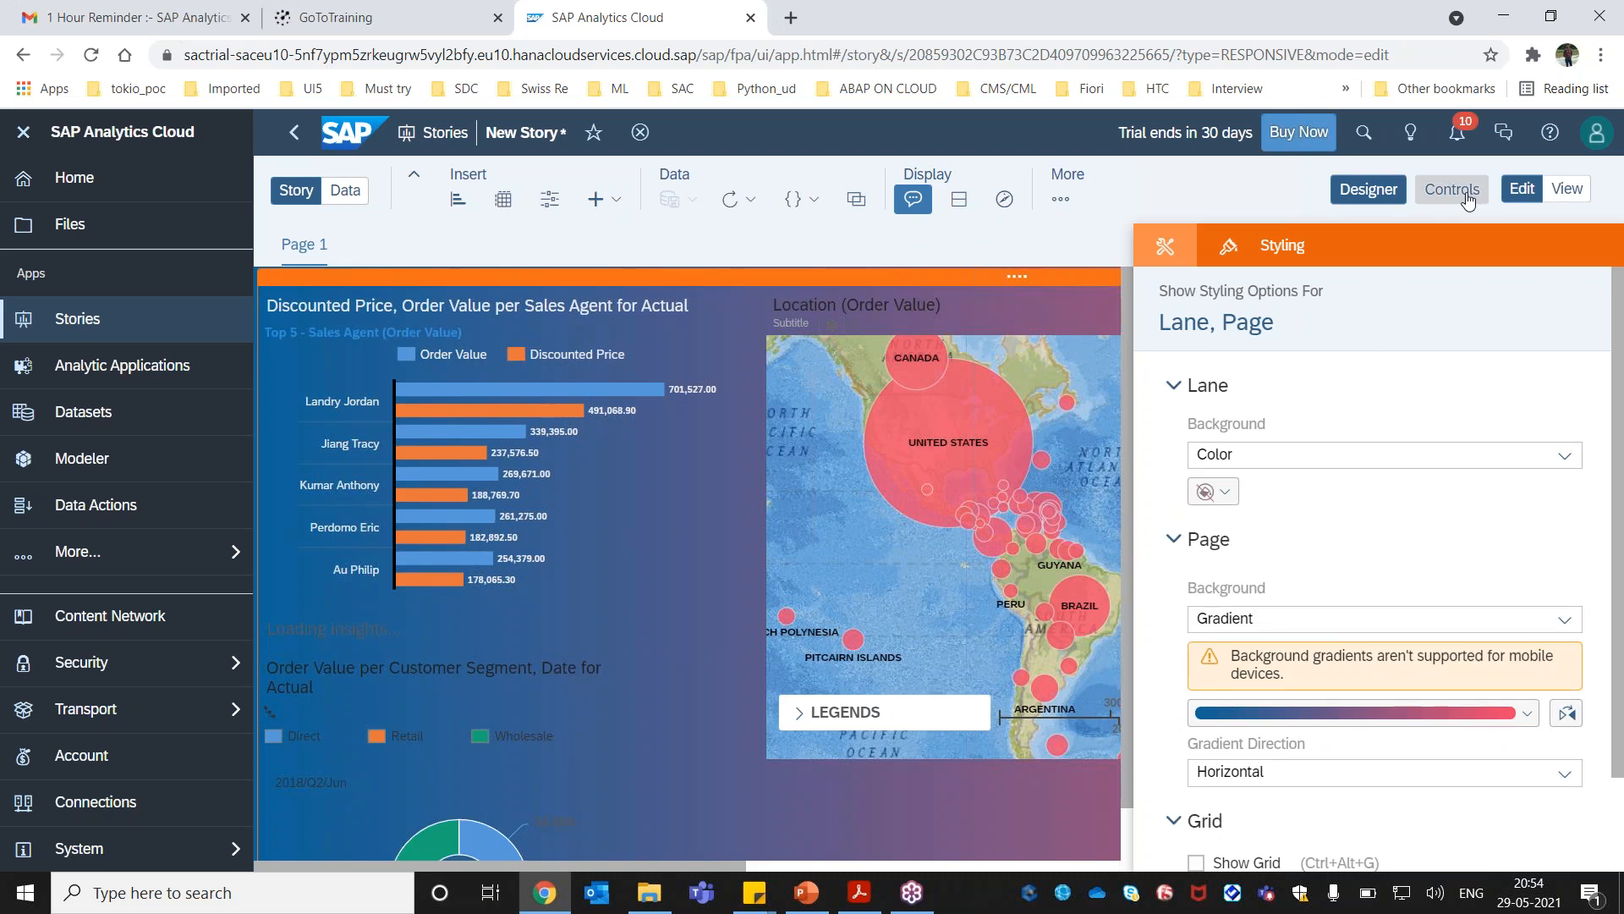
{"action": "left_click", "coordinate": [1467, 199]}
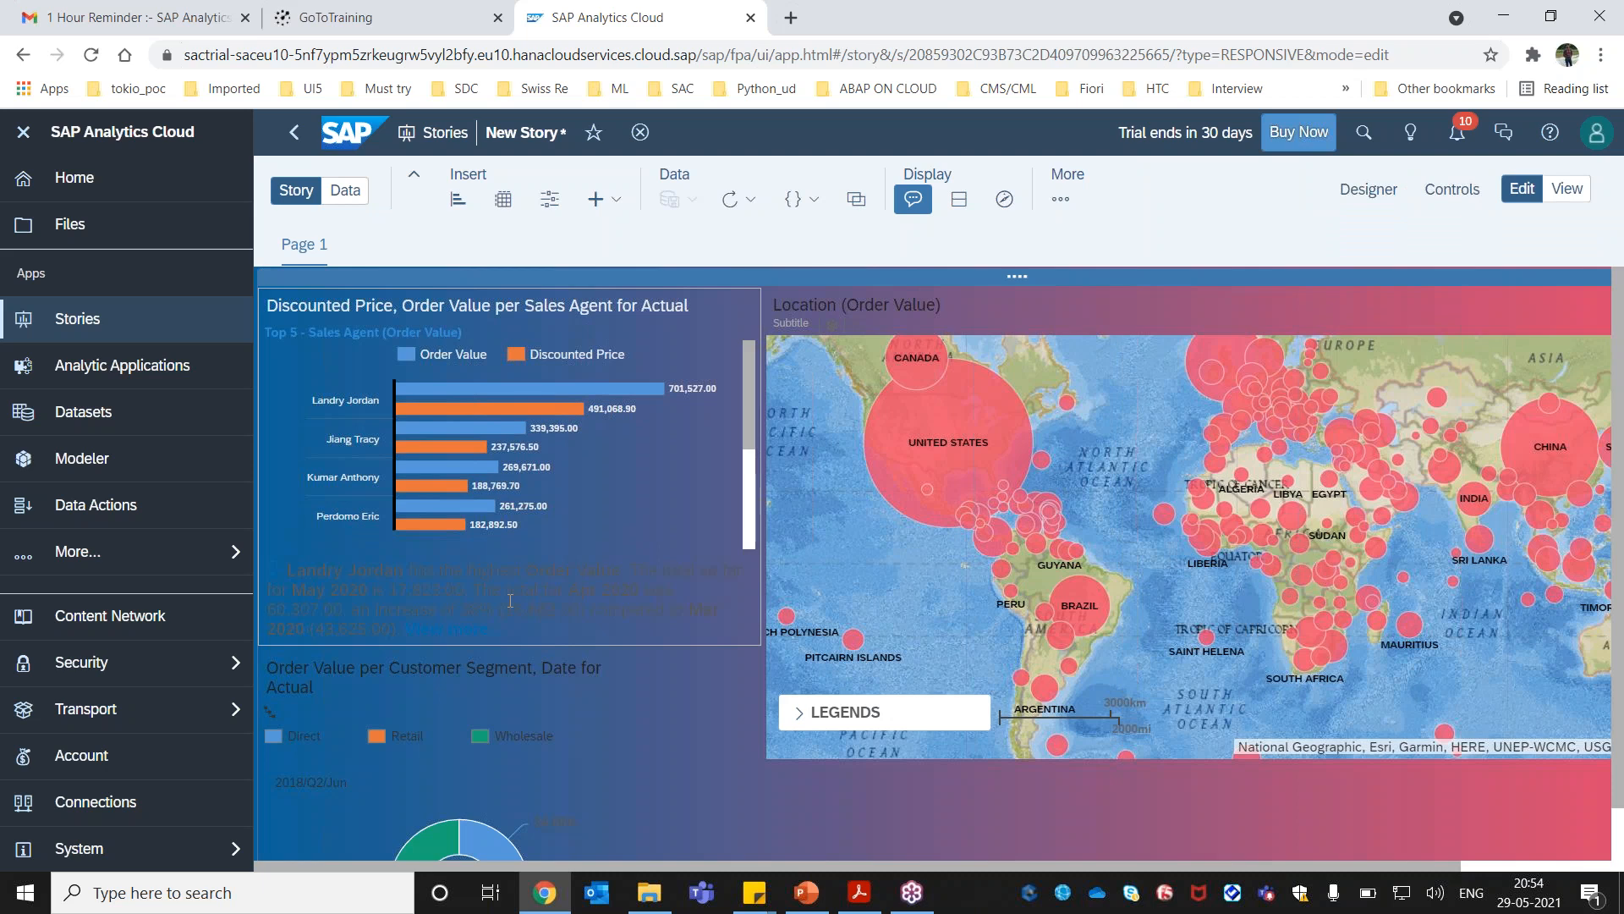
Set the sales agent chart's data label background color to near-black (hex 110101) in its styling options.
{"action": "left_click", "coordinate": [510, 601]}
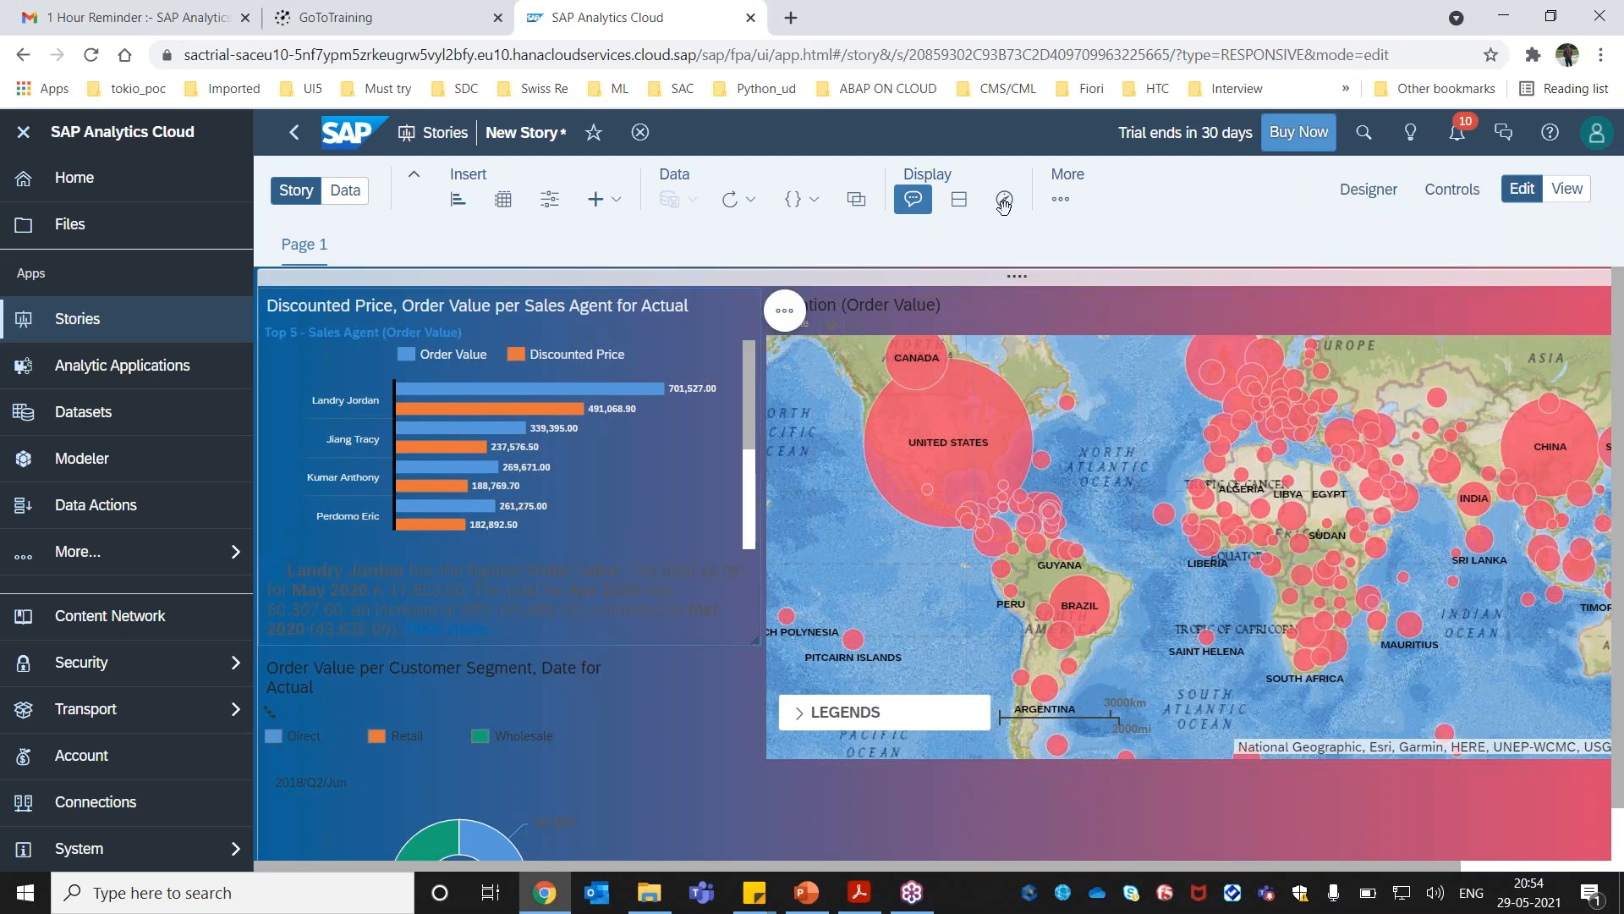
{"action": "left_click", "coordinate": [1004, 204]}
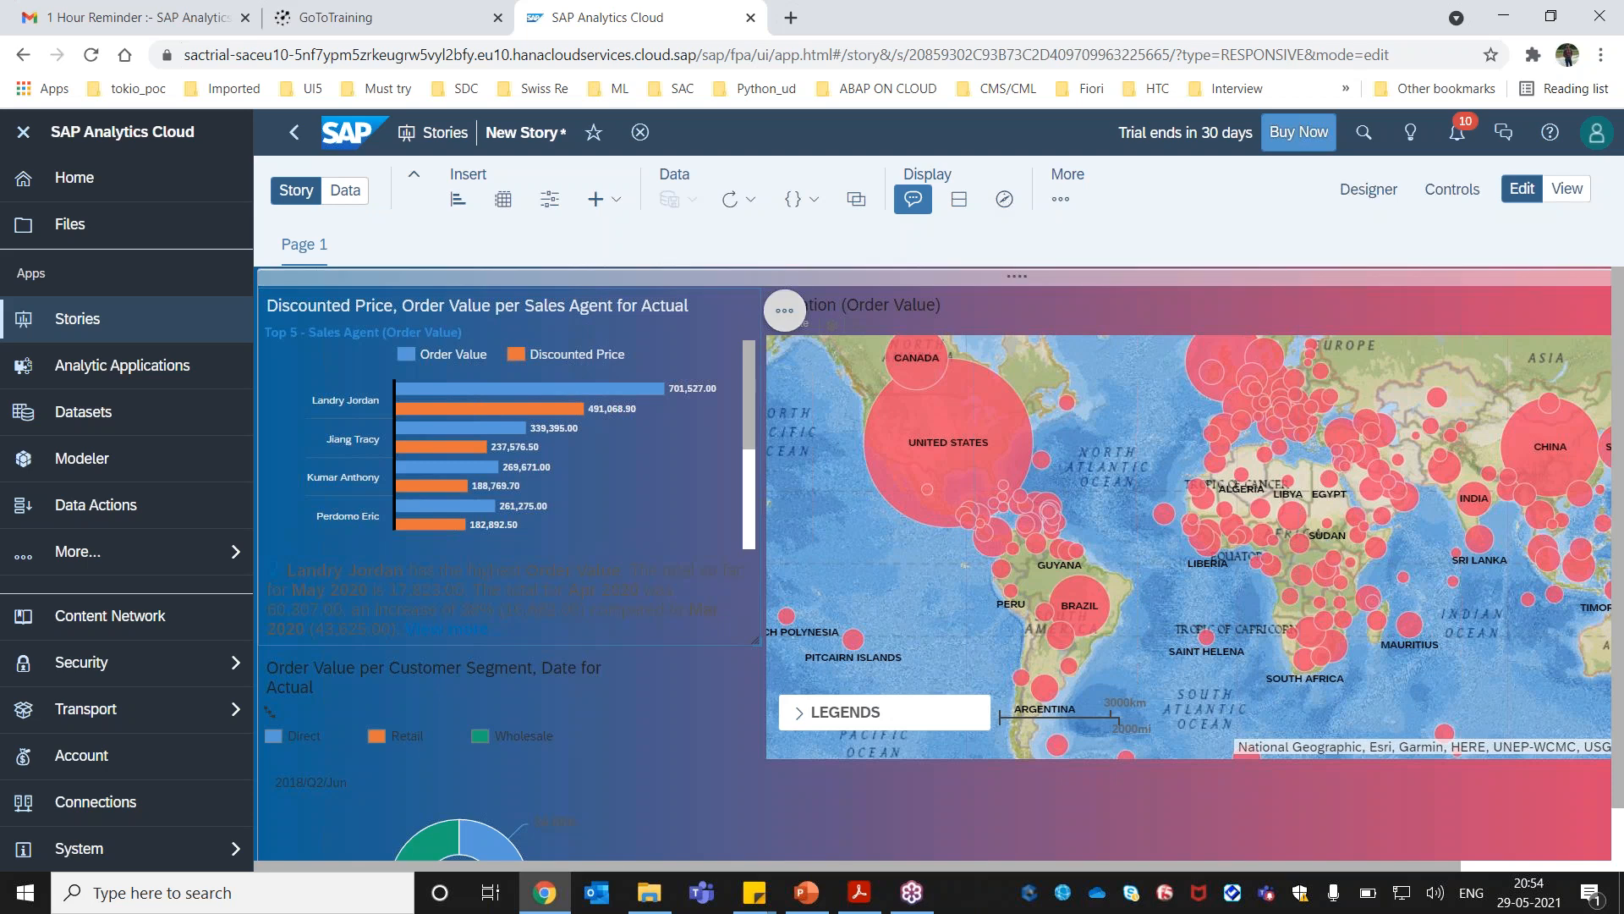
{"action": "left_click", "coordinate": [785, 310]}
{"action": "left_click", "coordinate": [696, 301]}
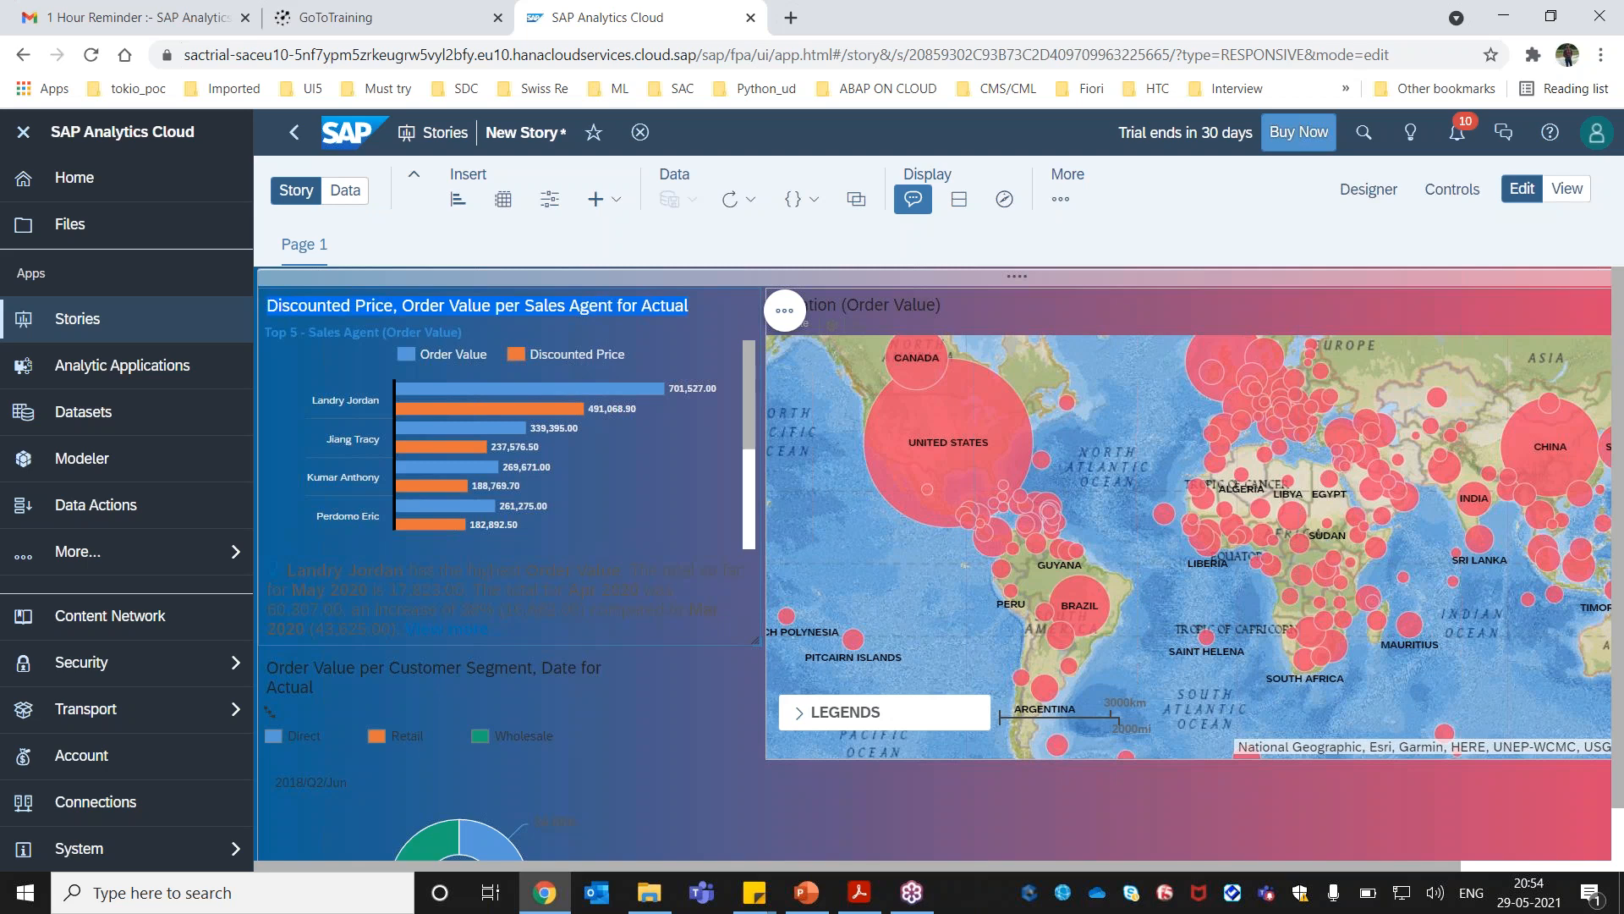
{"action": "left_click", "coordinate": [1592, 246]}
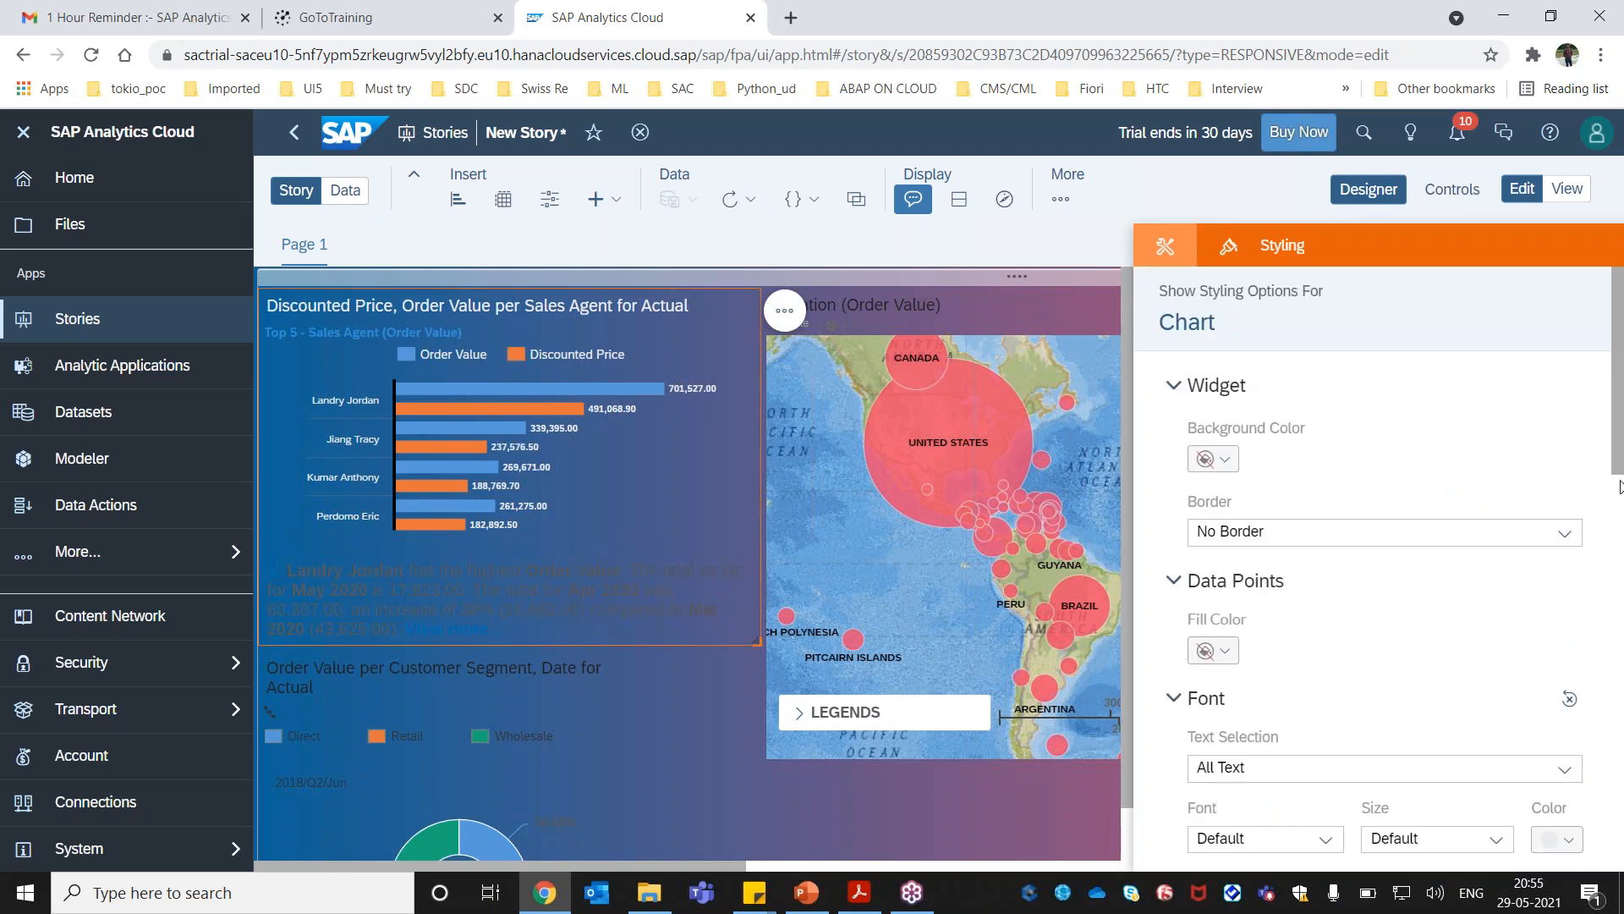
{"action": "left_click_drag", "start_coordinate": [1619, 471], "coordinate": [1620, 845]}
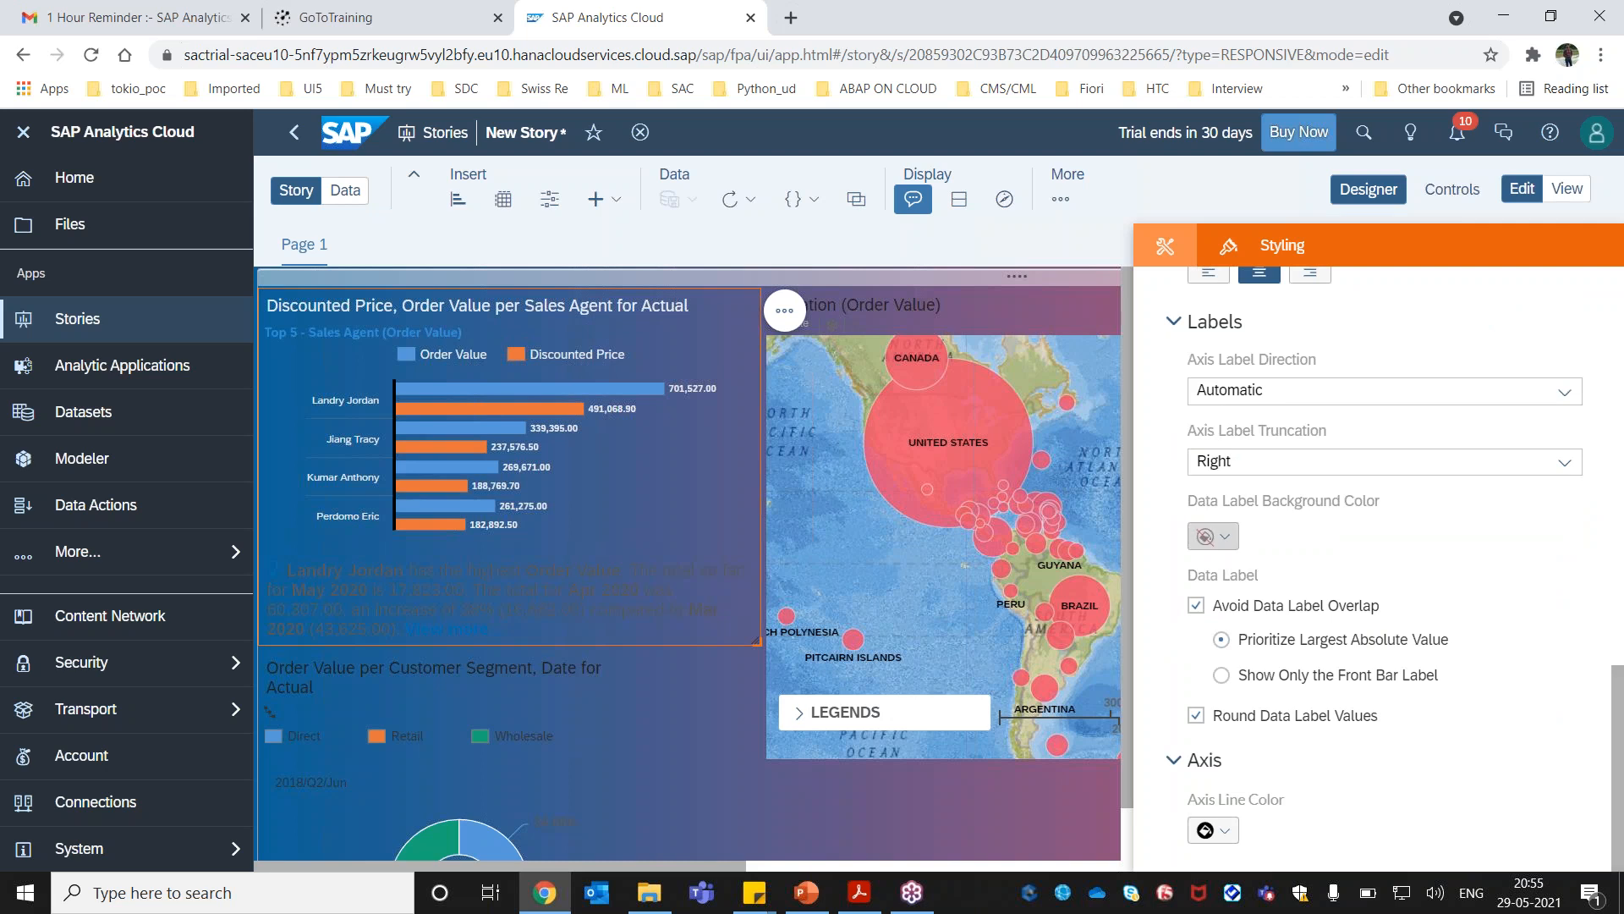
{"action": "left_click", "coordinate": [1215, 536]}
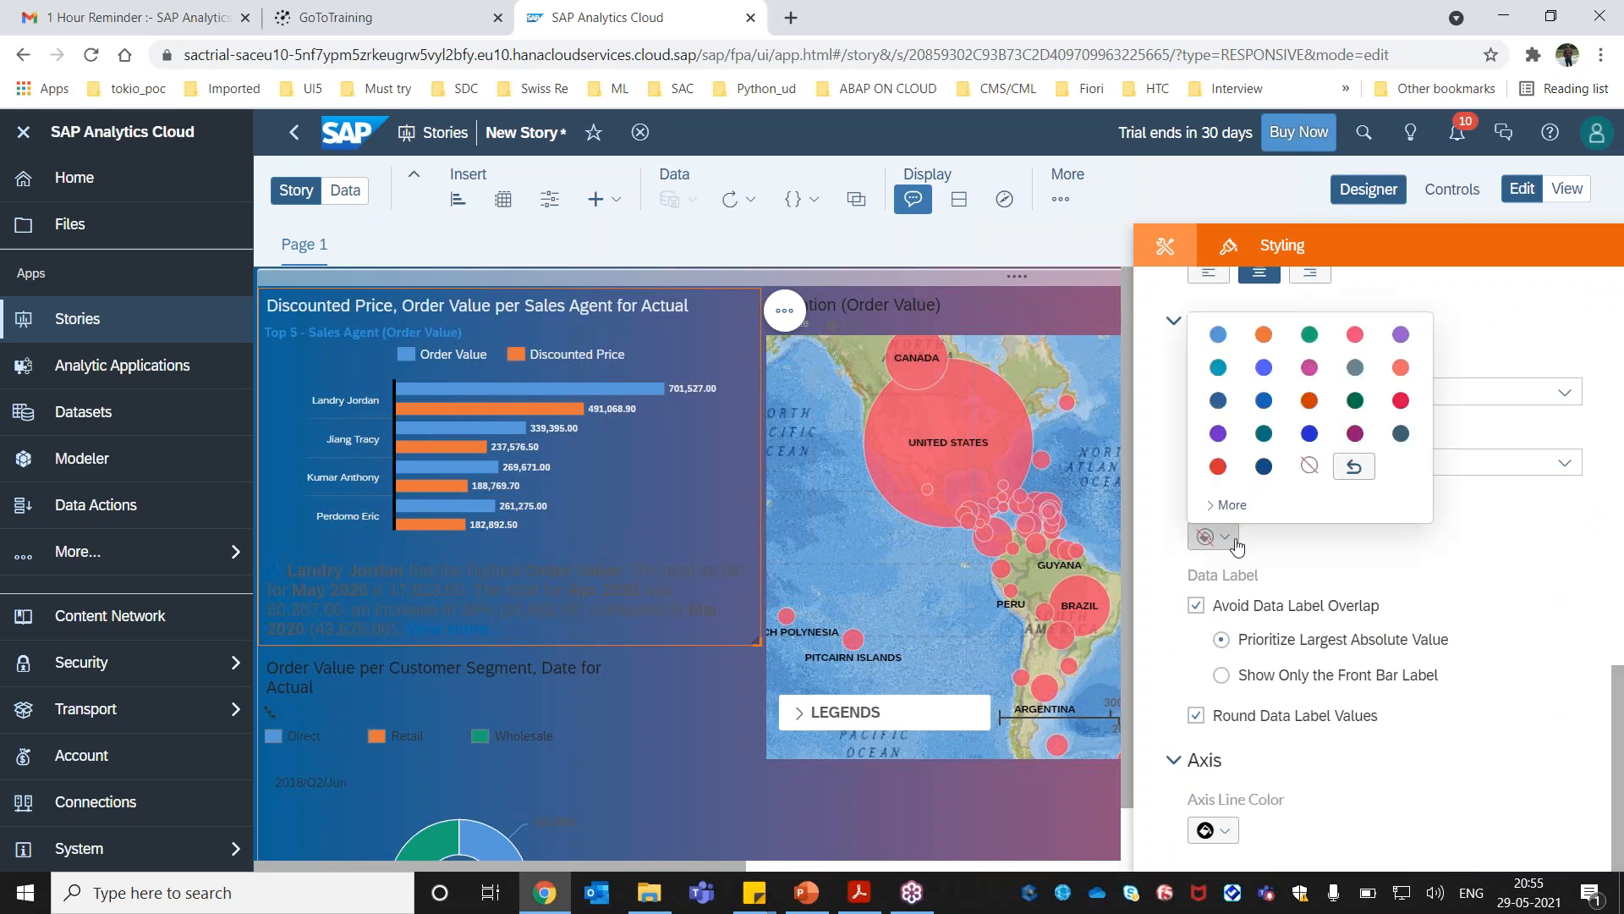
{"action": "left_click", "coordinate": [1308, 464]}
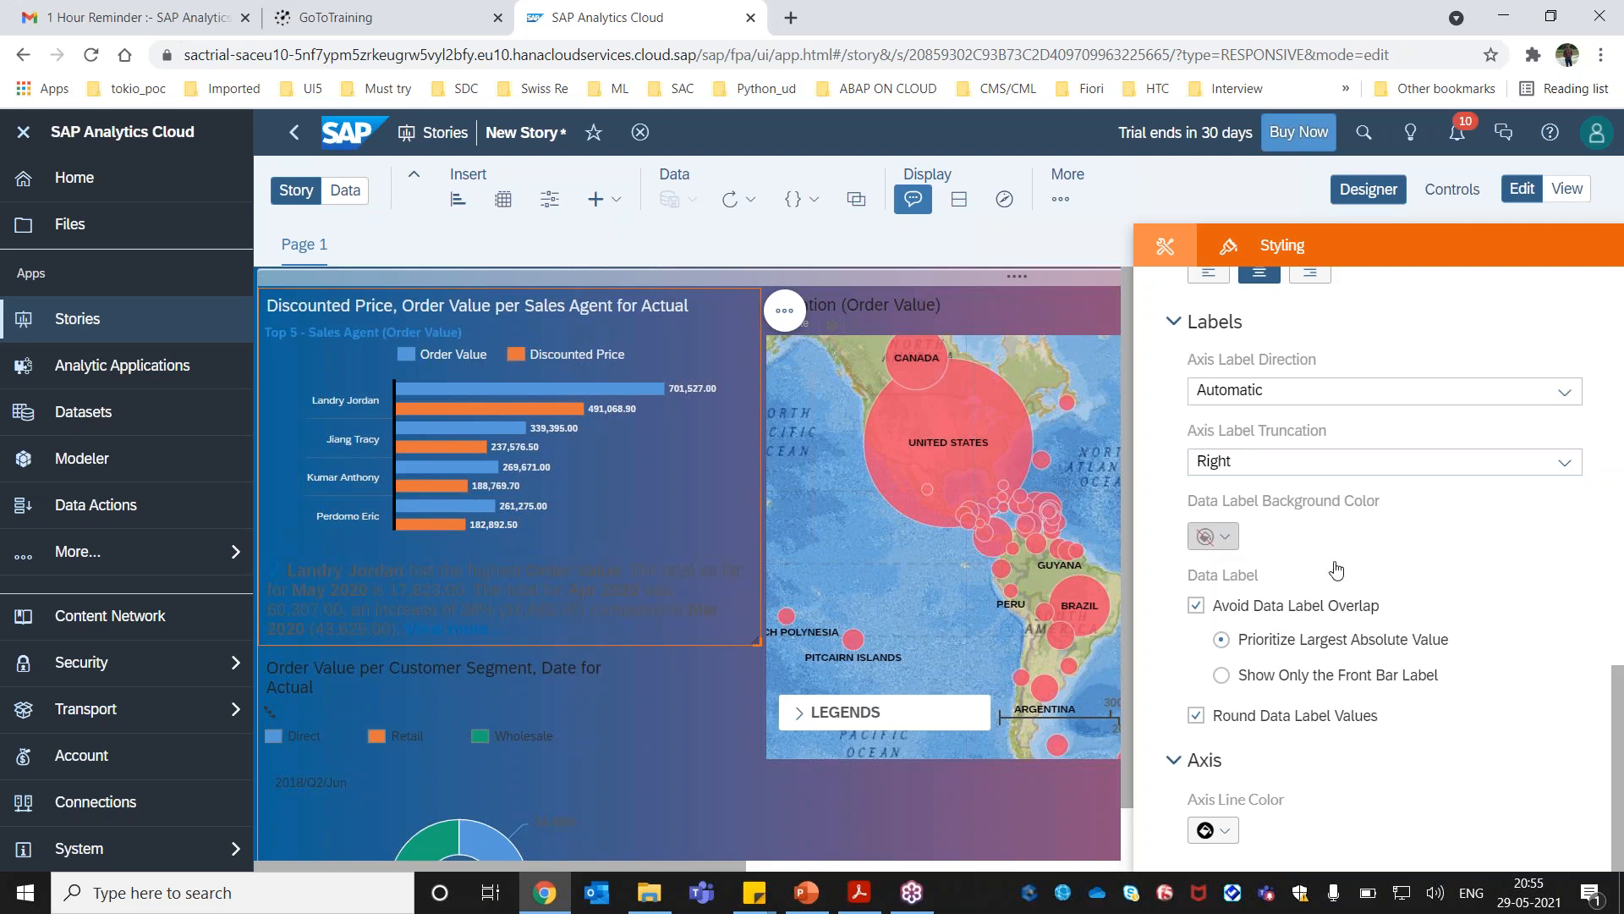
{"action": "left_click", "coordinate": [1222, 537]}
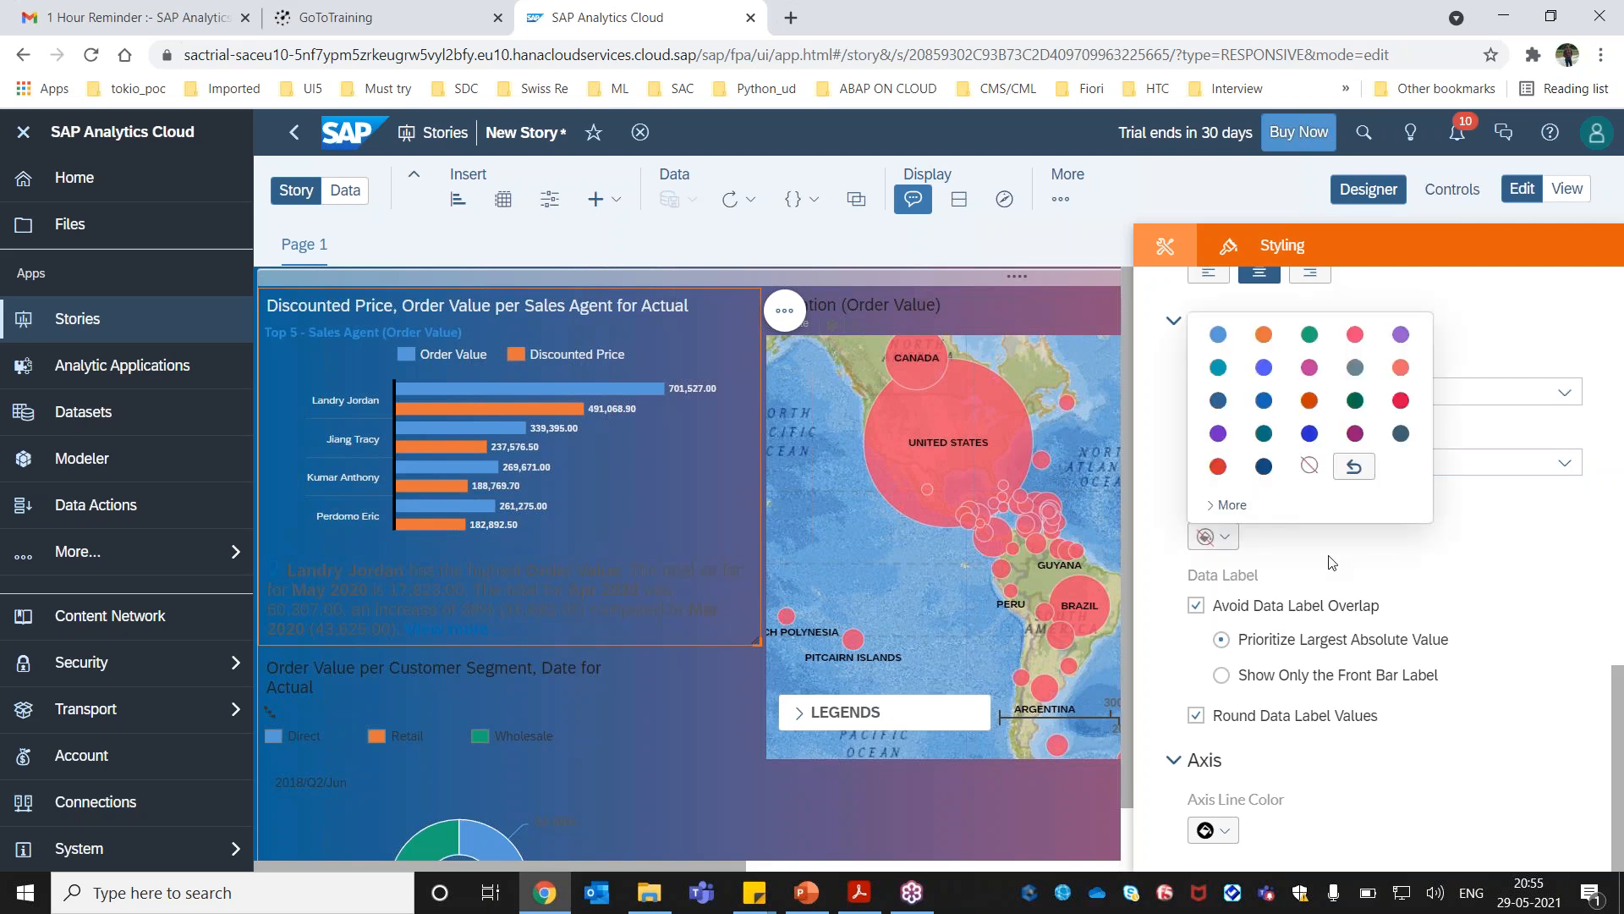
{"action": "left_click", "coordinate": [1233, 505]}
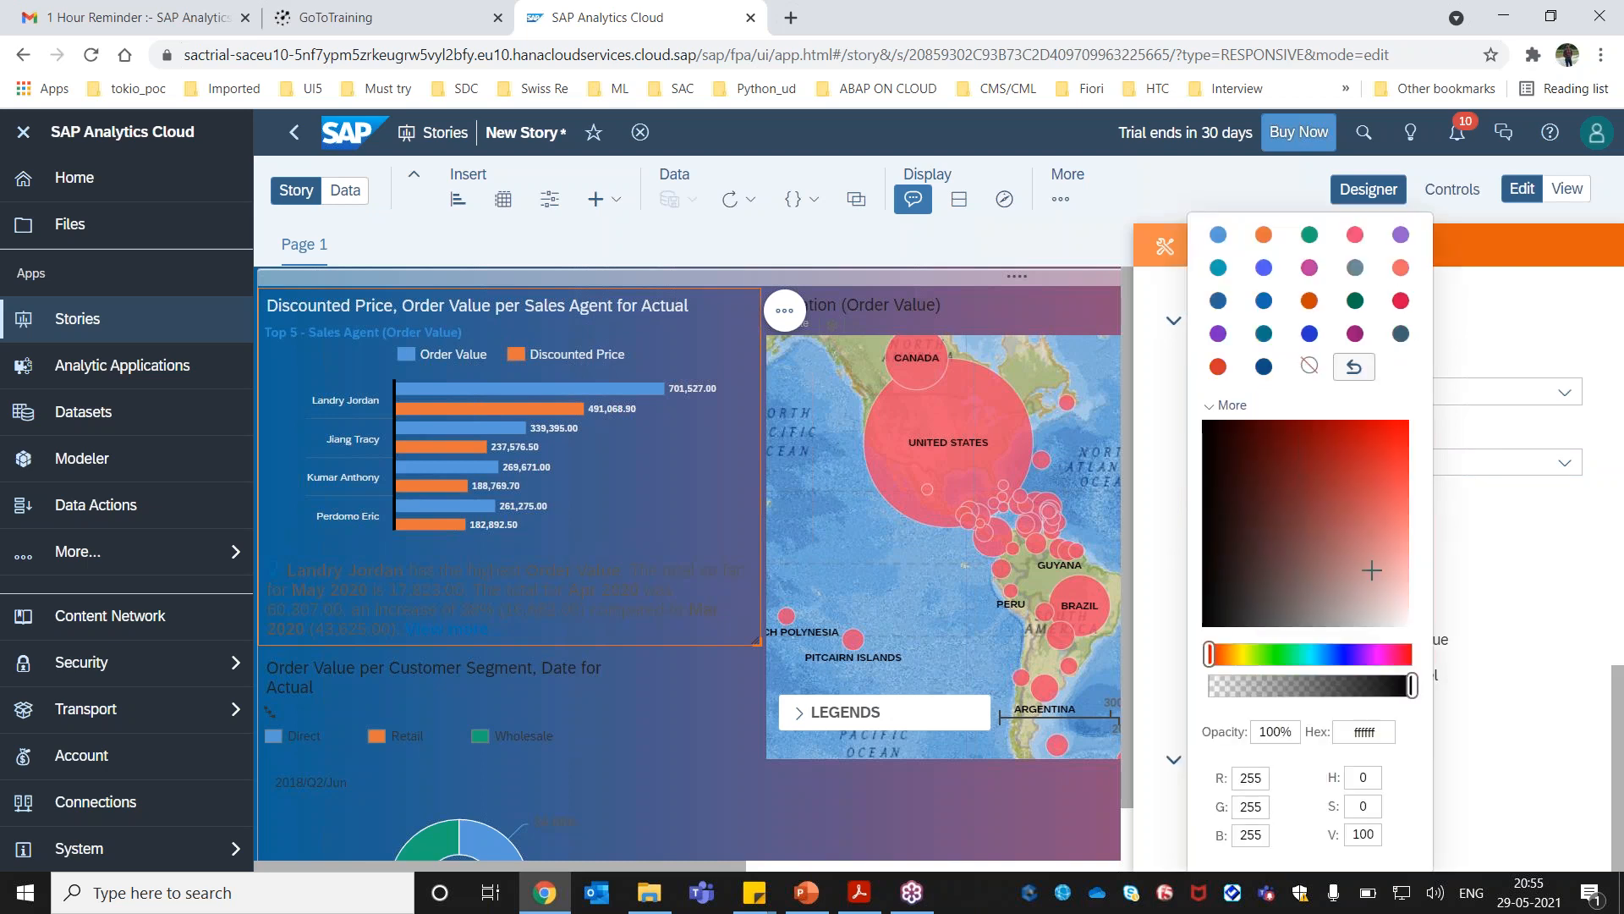
{"action": "left_click", "coordinate": [1397, 618]}
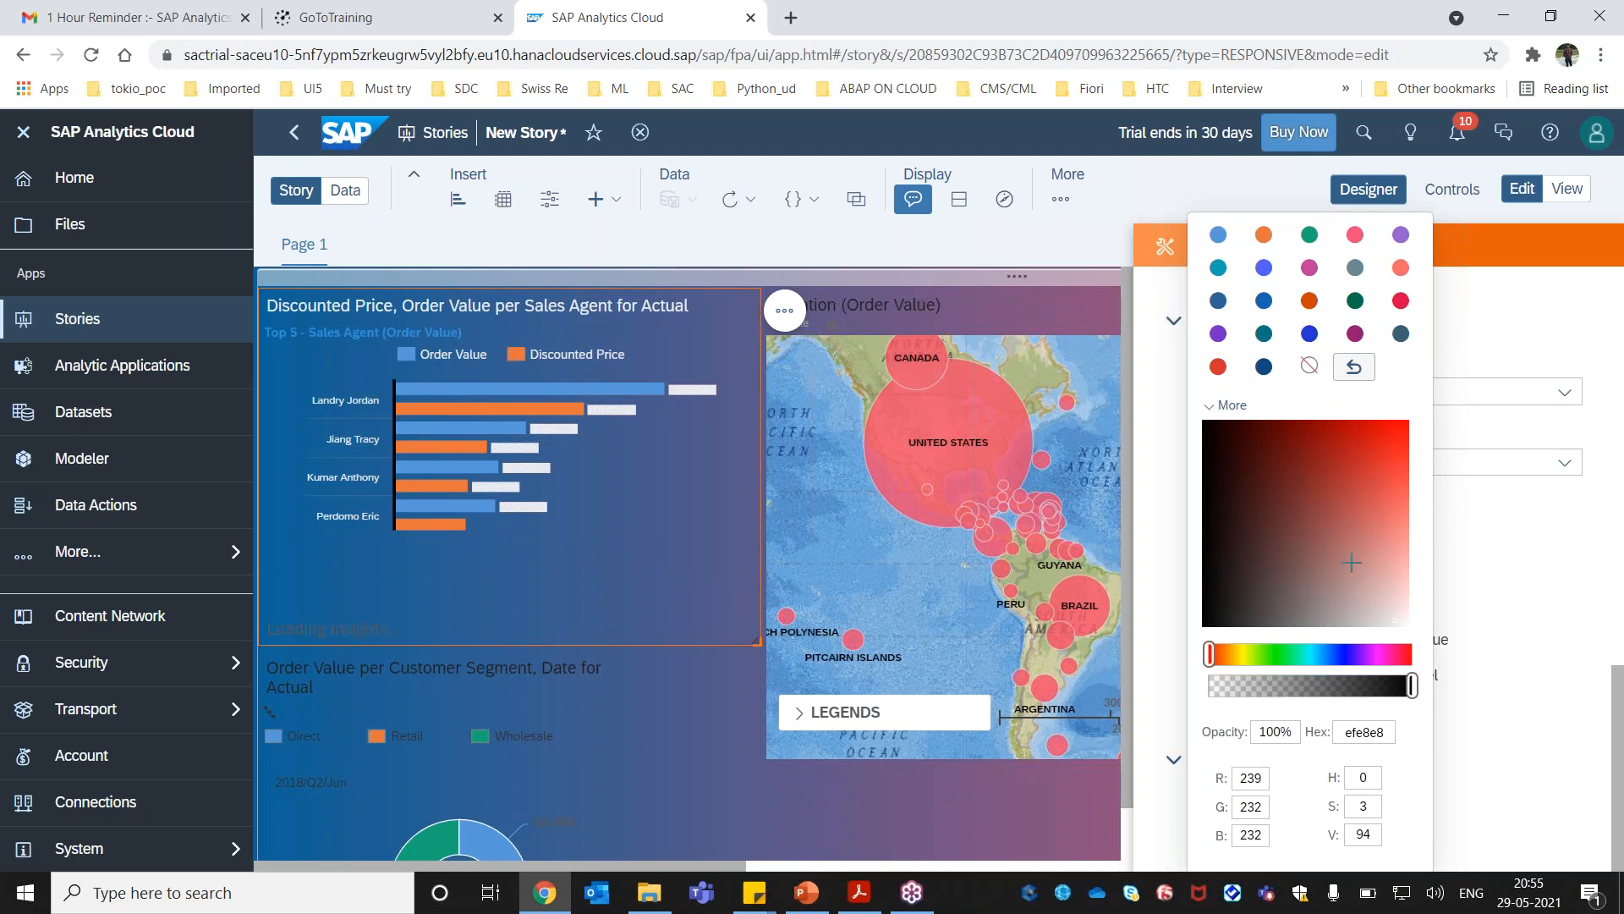
{"action": "left_click", "coordinate": [1218, 438]}
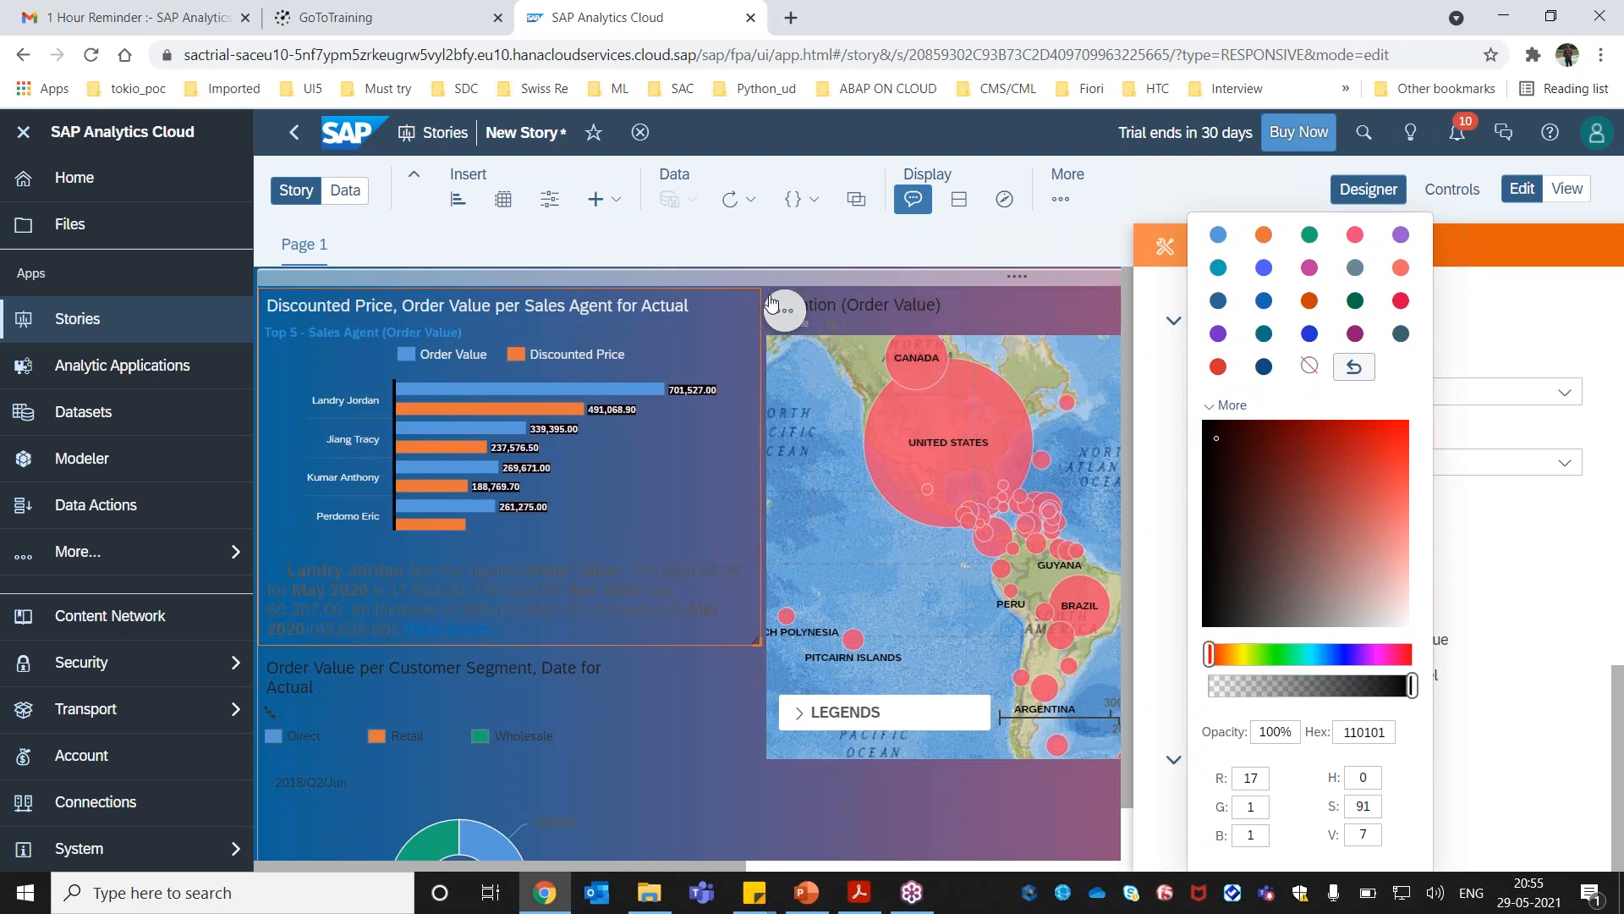
{"action": "left_click", "coordinate": [1611, 66]}
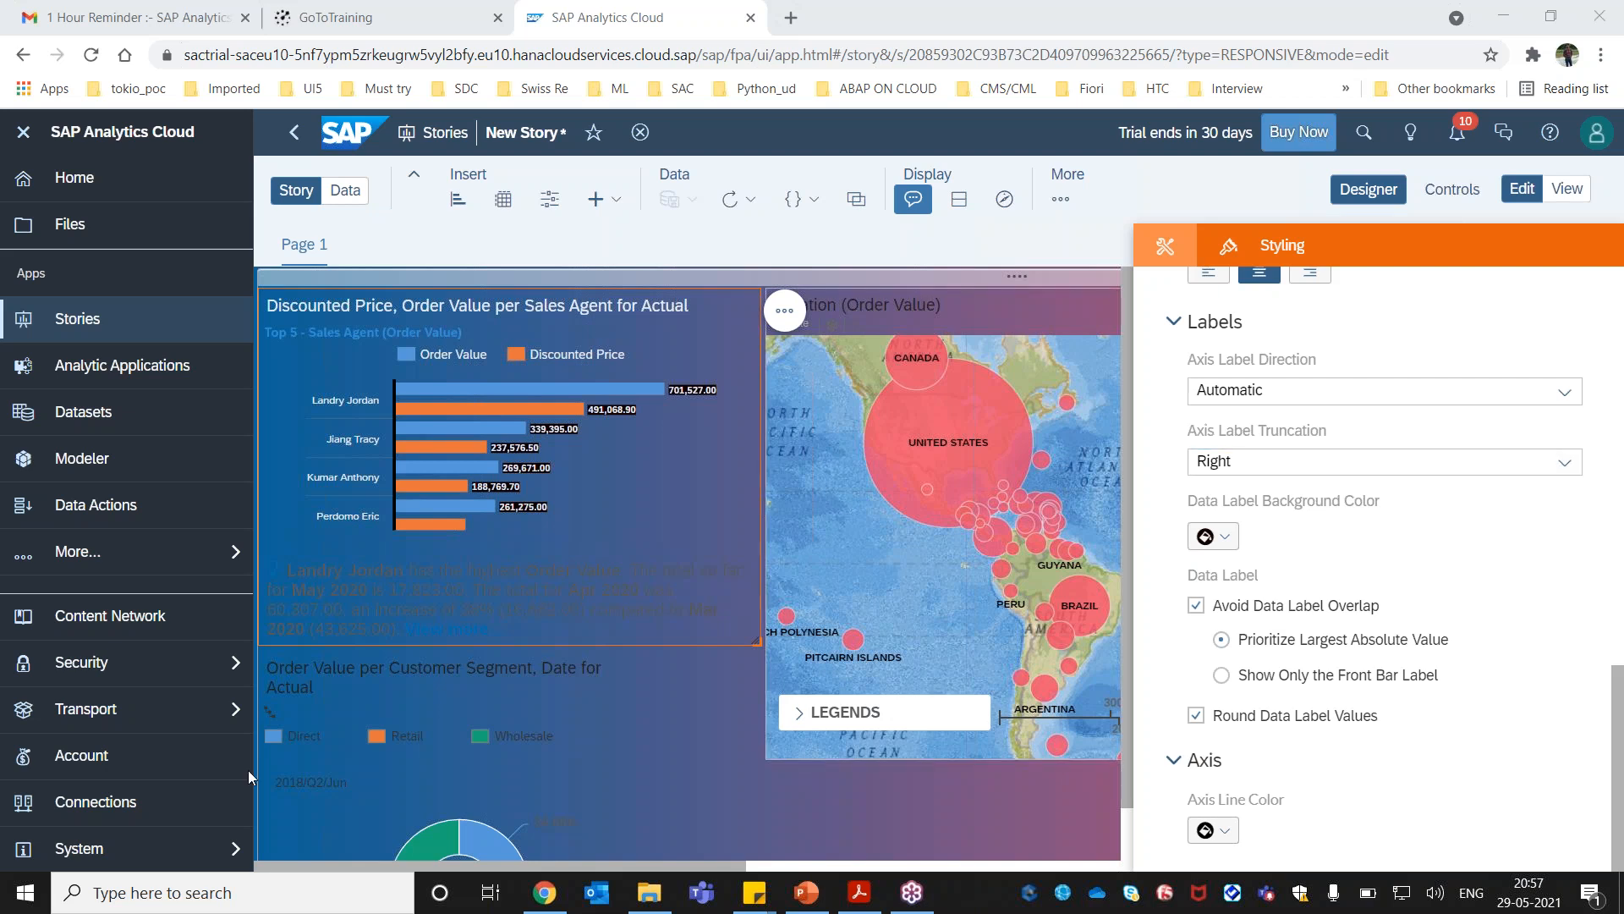
Open the Save dialog for the new story.
{"action": "left_click", "coordinate": [245, 800]}
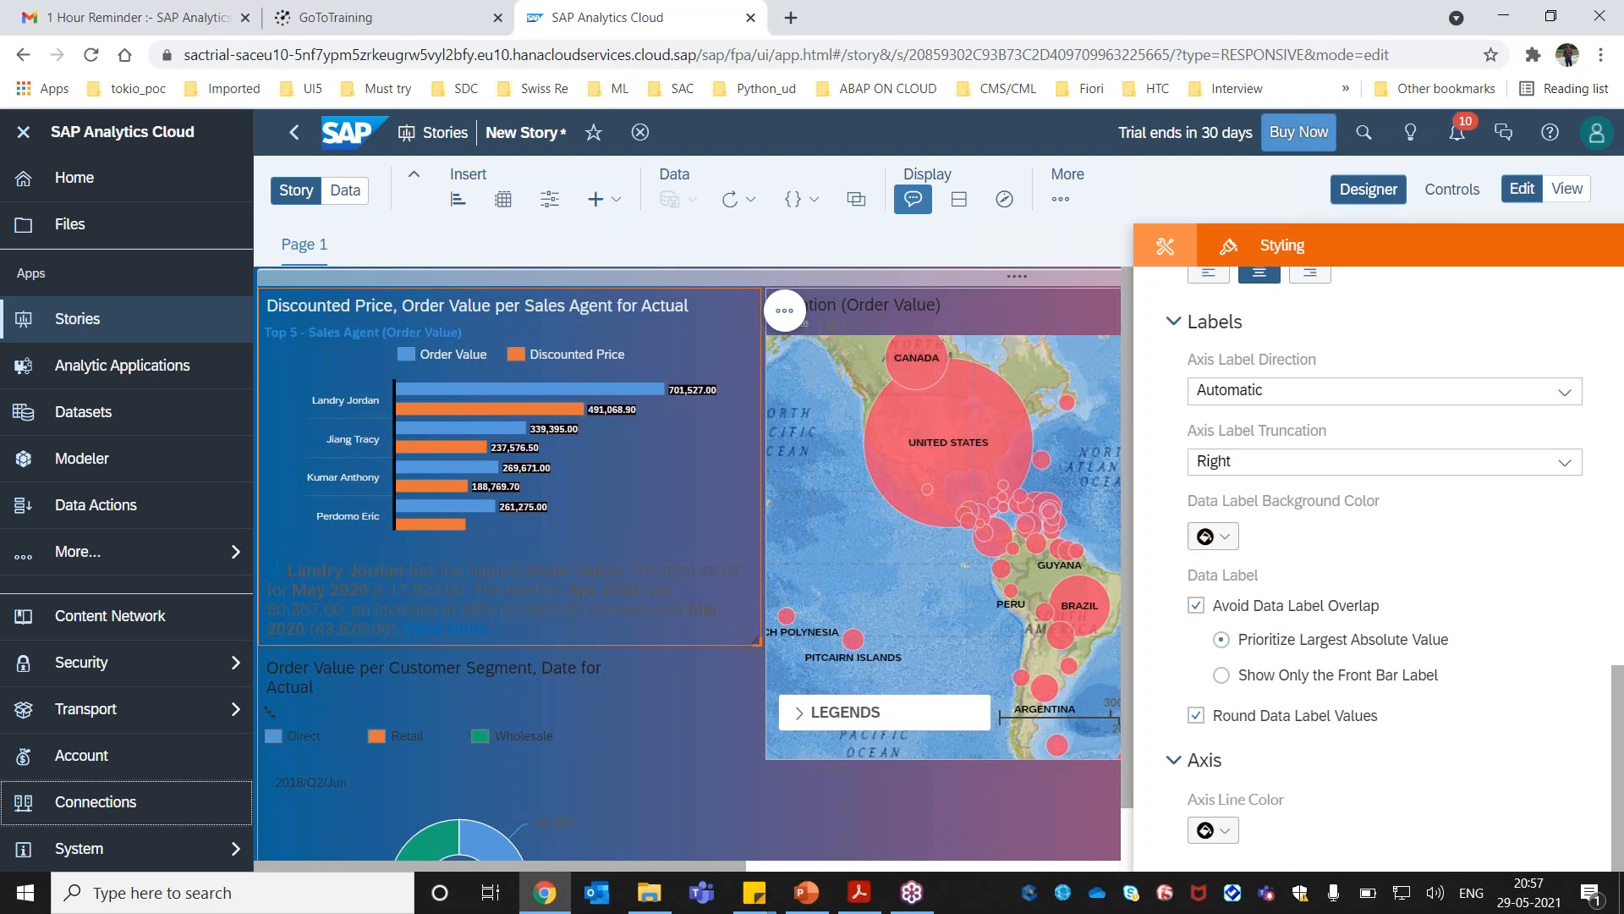
{"action": "key", "text": "ctrl+s"}
Switch to PowerPoint and go back from the FAQs slide to the Easy Step by Step - Story Building slide.
{"action": "mouse_move", "coordinate": [861, 896]}
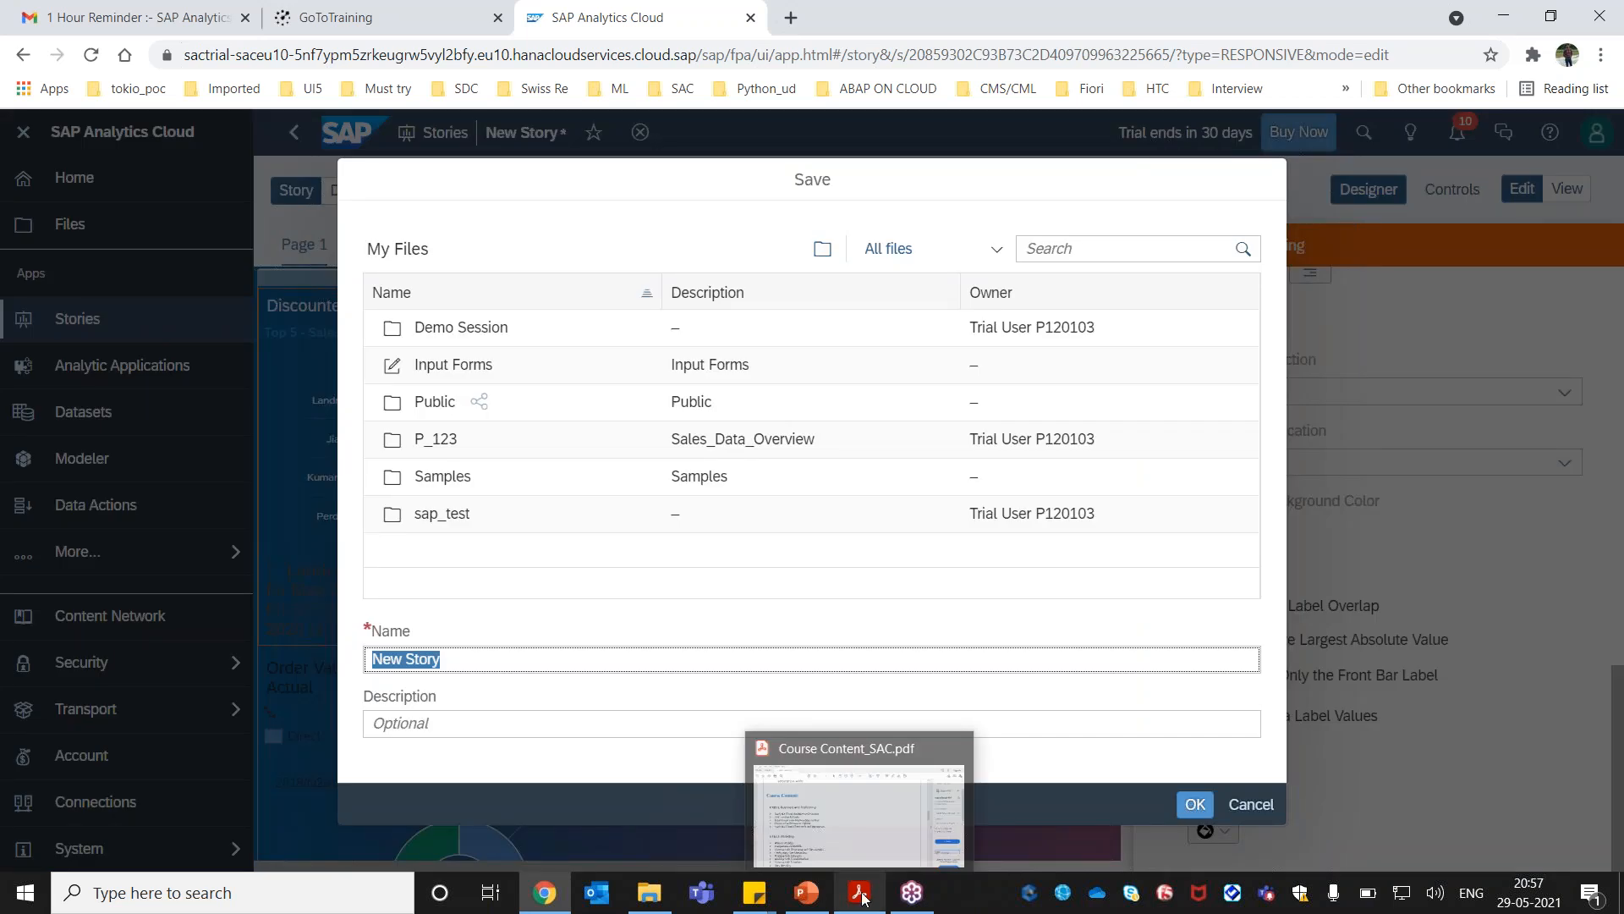
{"action": "left_click", "coordinate": [806, 893]}
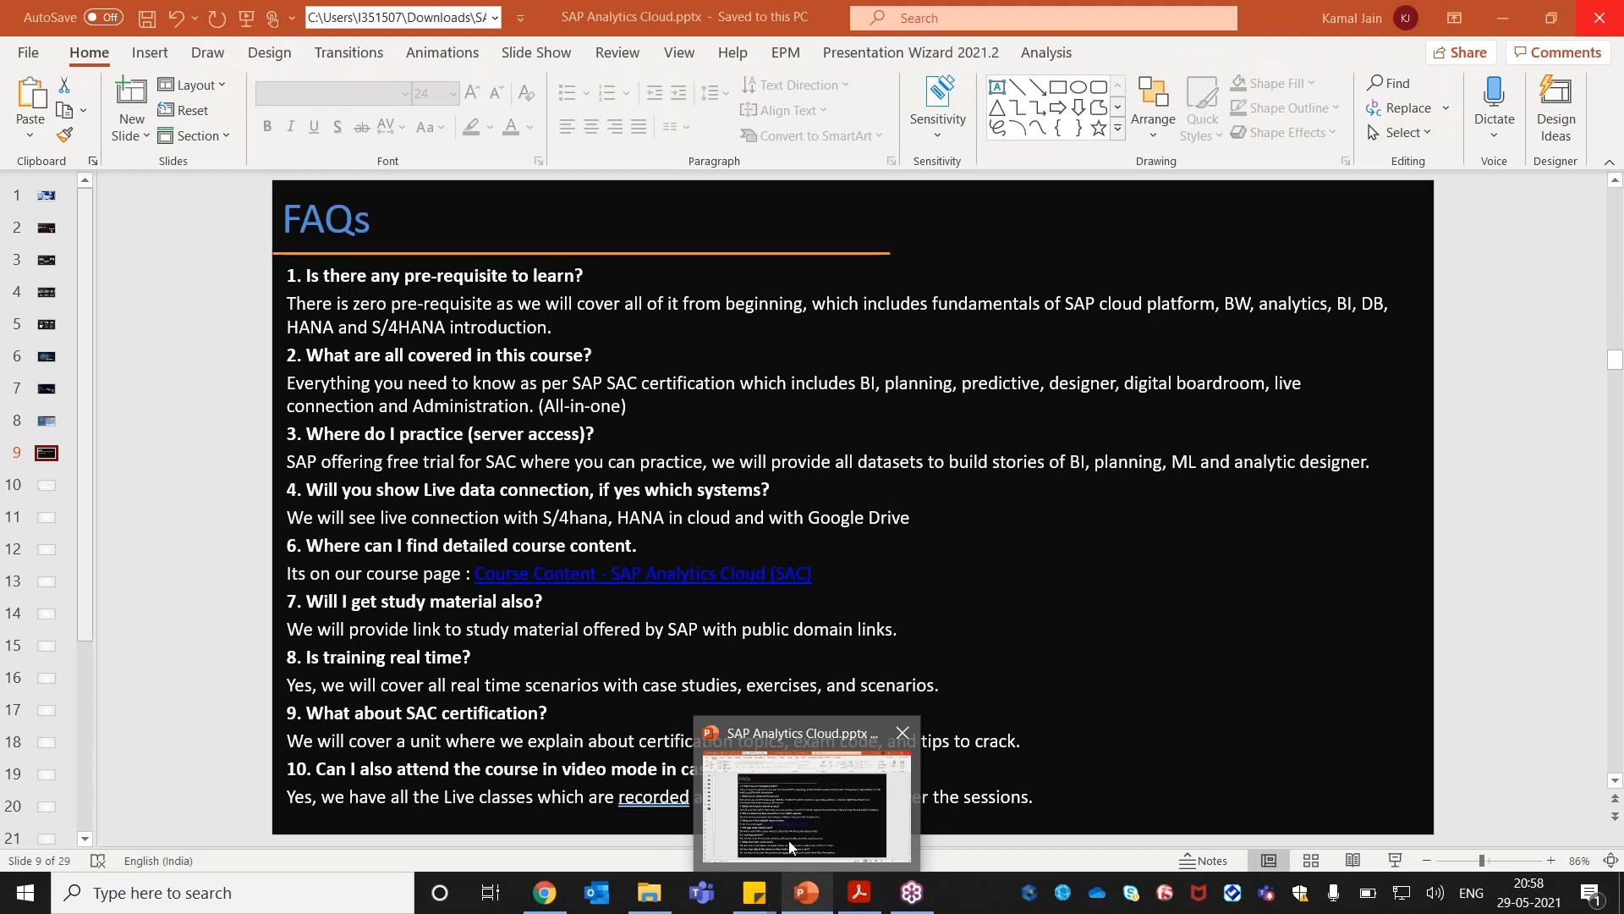
{"action": "scroll", "coordinate": [368, 479], "scroll_direction": "up", "scroll_amount": 2}
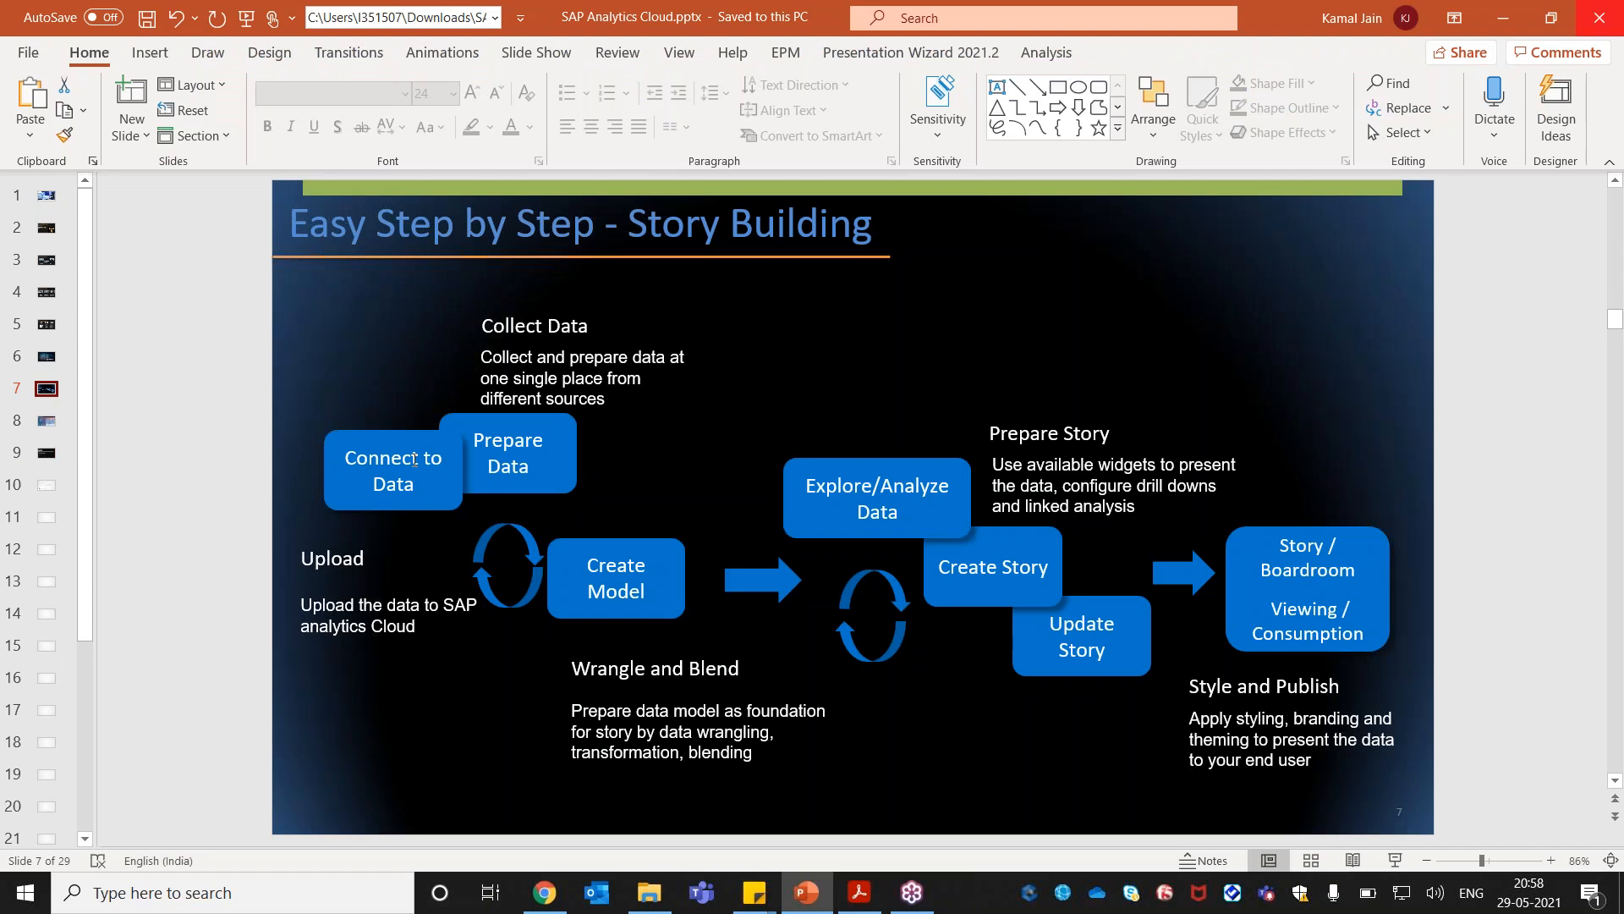